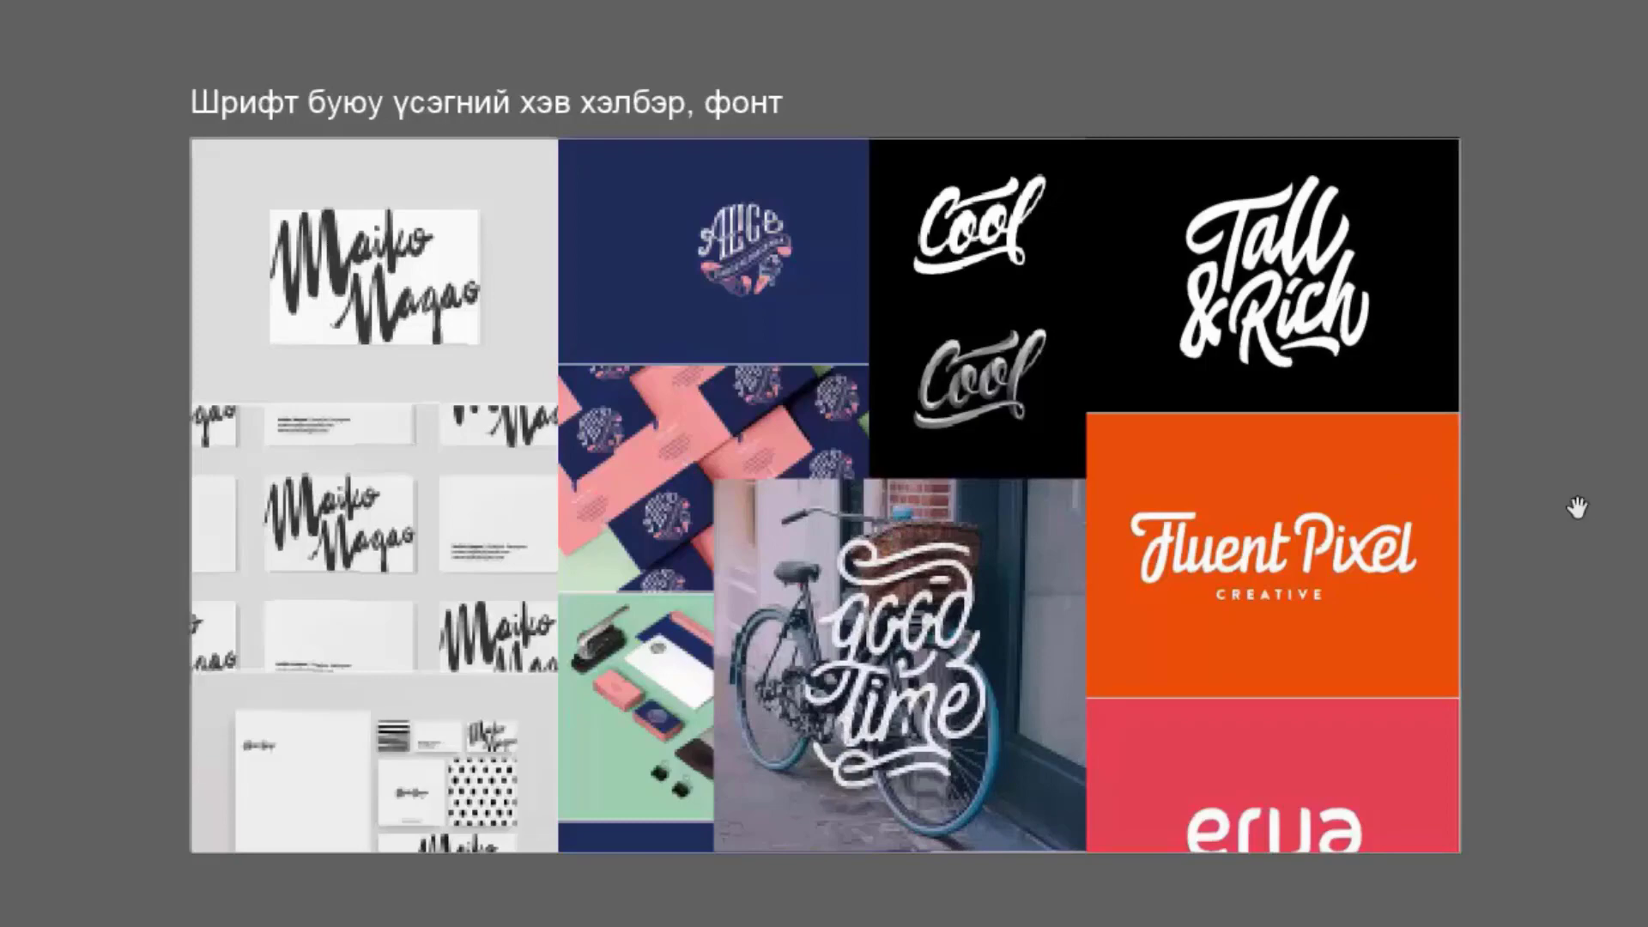
pyautogui.moveTo(1580, 508); pyautogui.dragTo(62, 498)
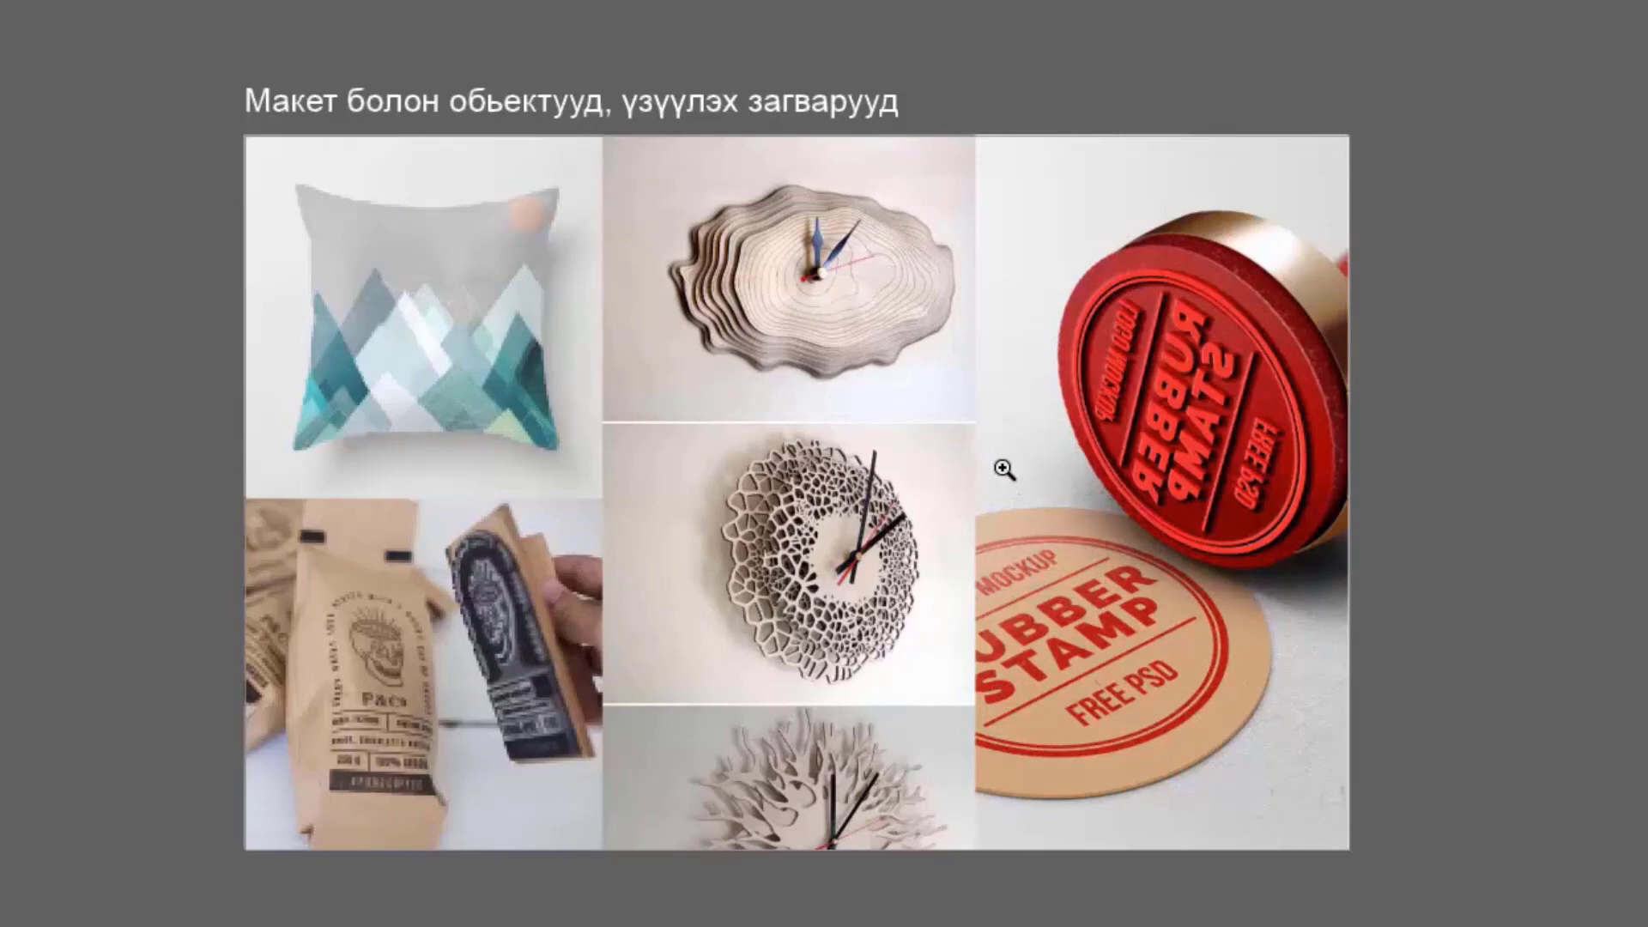
pyautogui.press('Right')
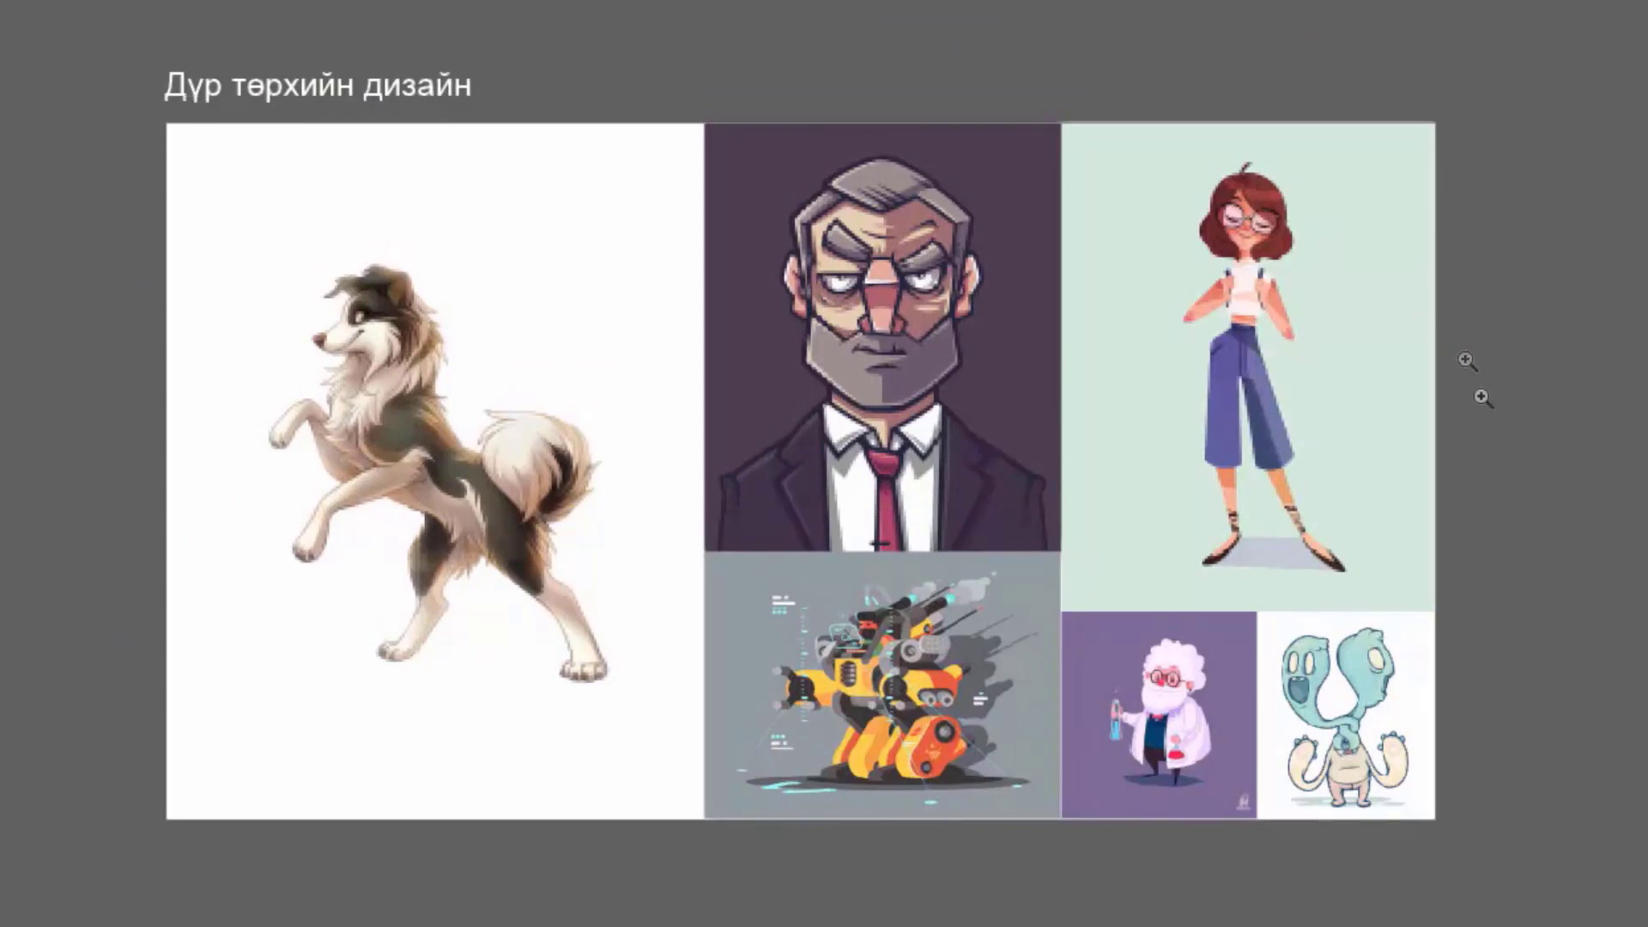
pyautogui.press('Right')
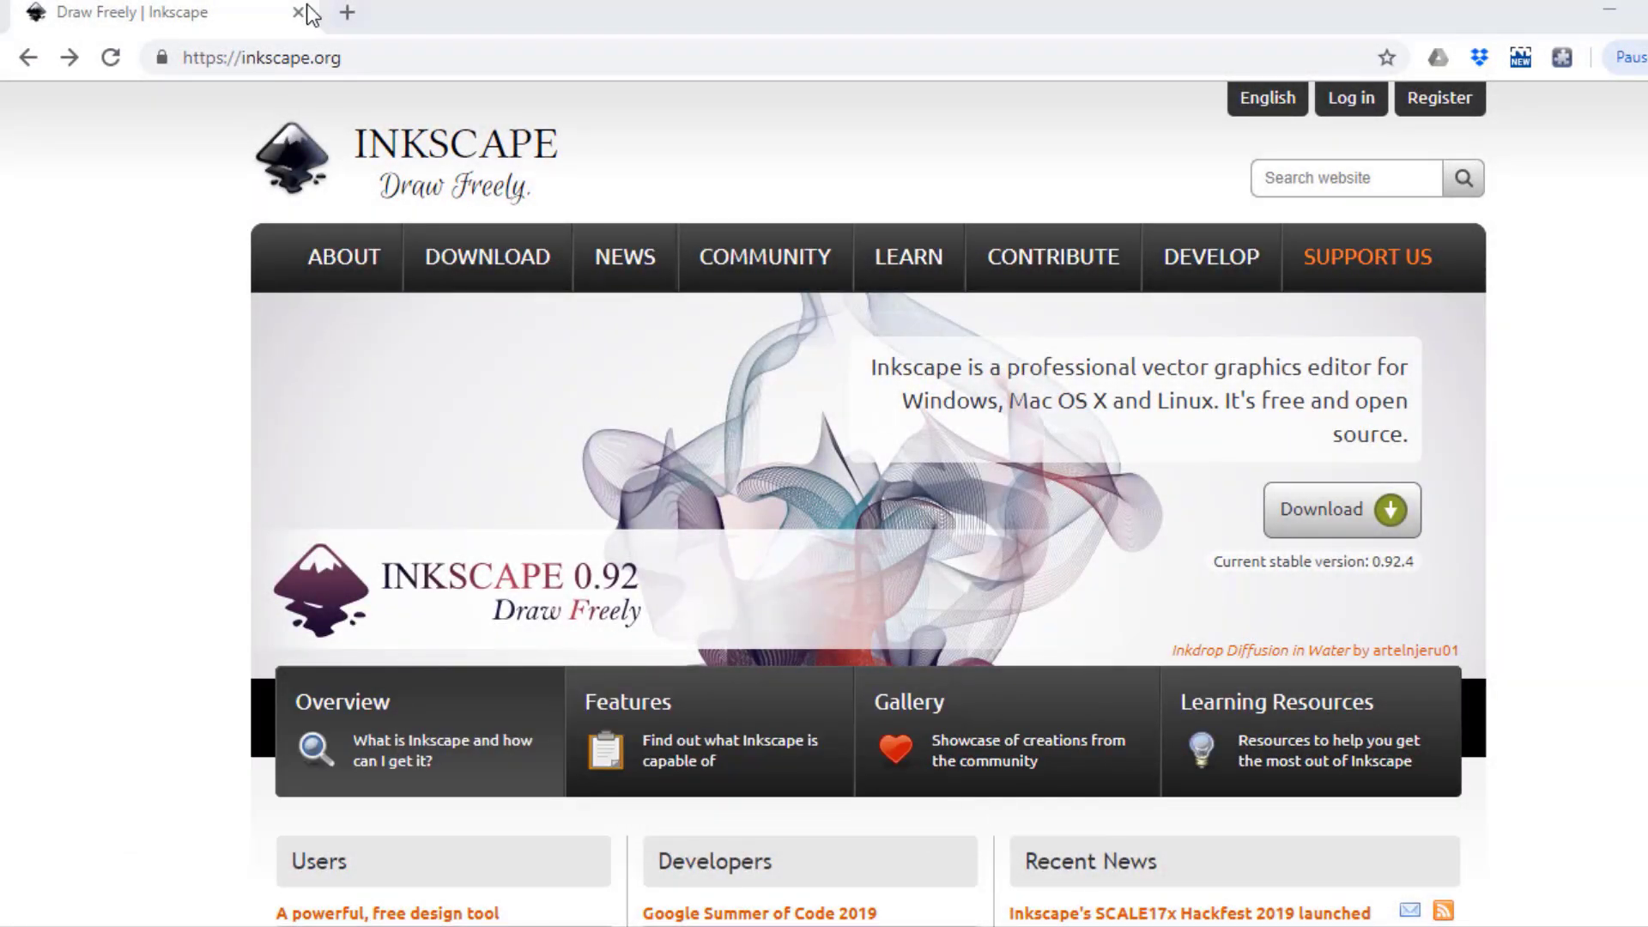
pyautogui.moveTo(353, 59); pyautogui.dragTo(169, 67)
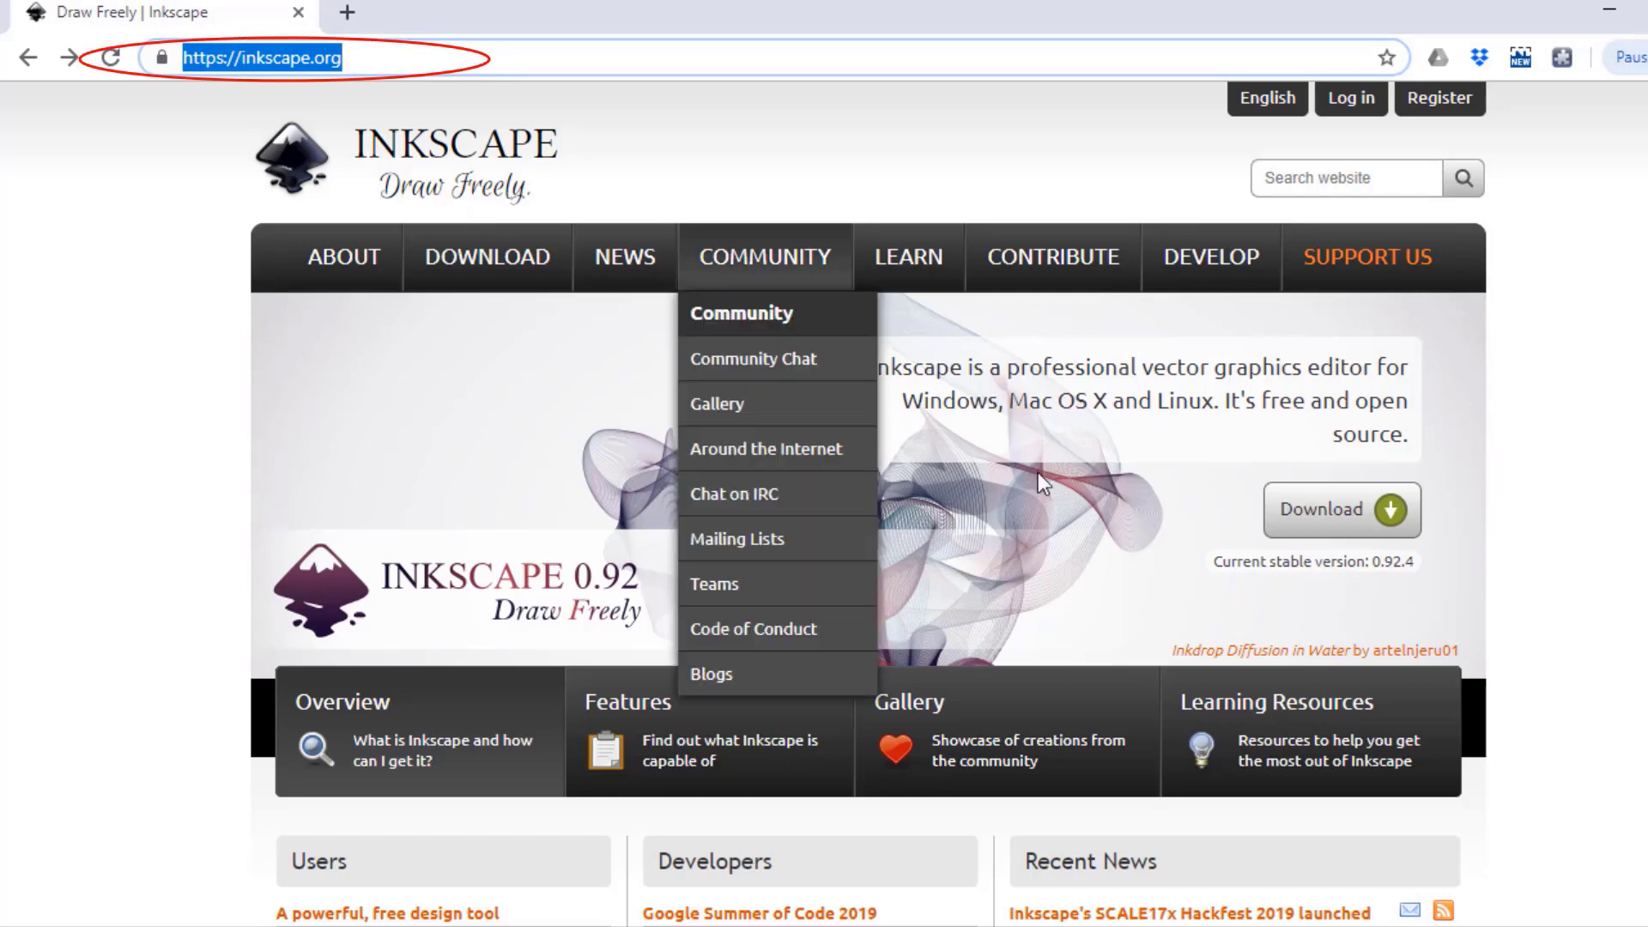
pyautogui.click(1550, 564)
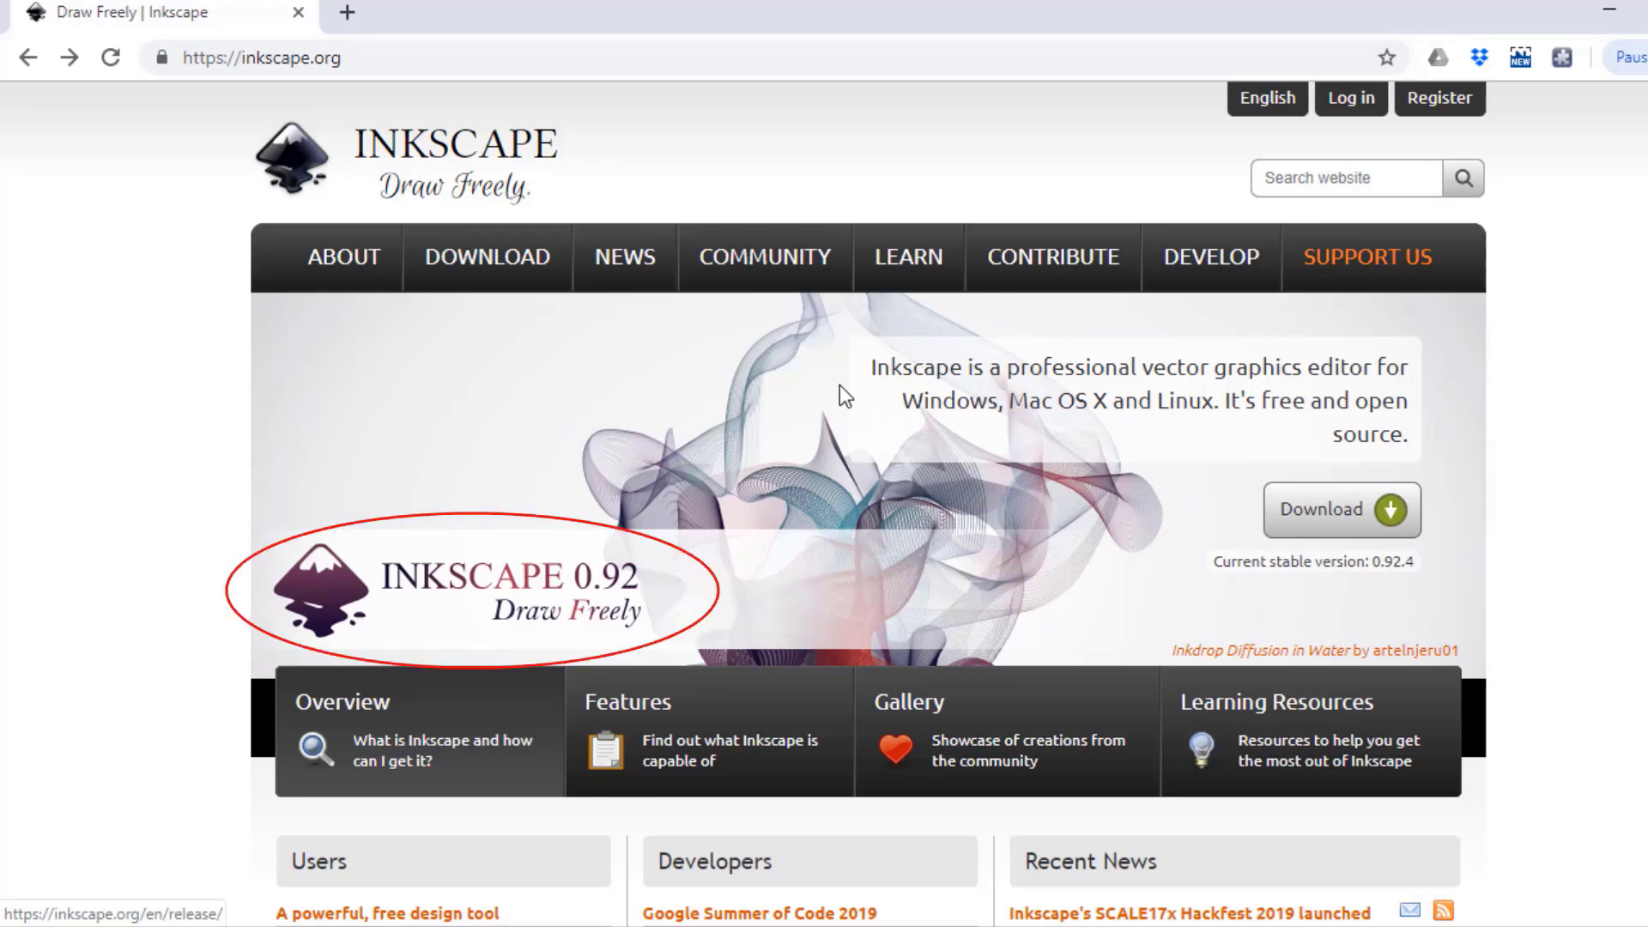
# Step: Download the Inkscape 0.92.4 installer for 64-bit Windows in .exe format from the Inkscape website
pyautogui.moveTo(515, 273)
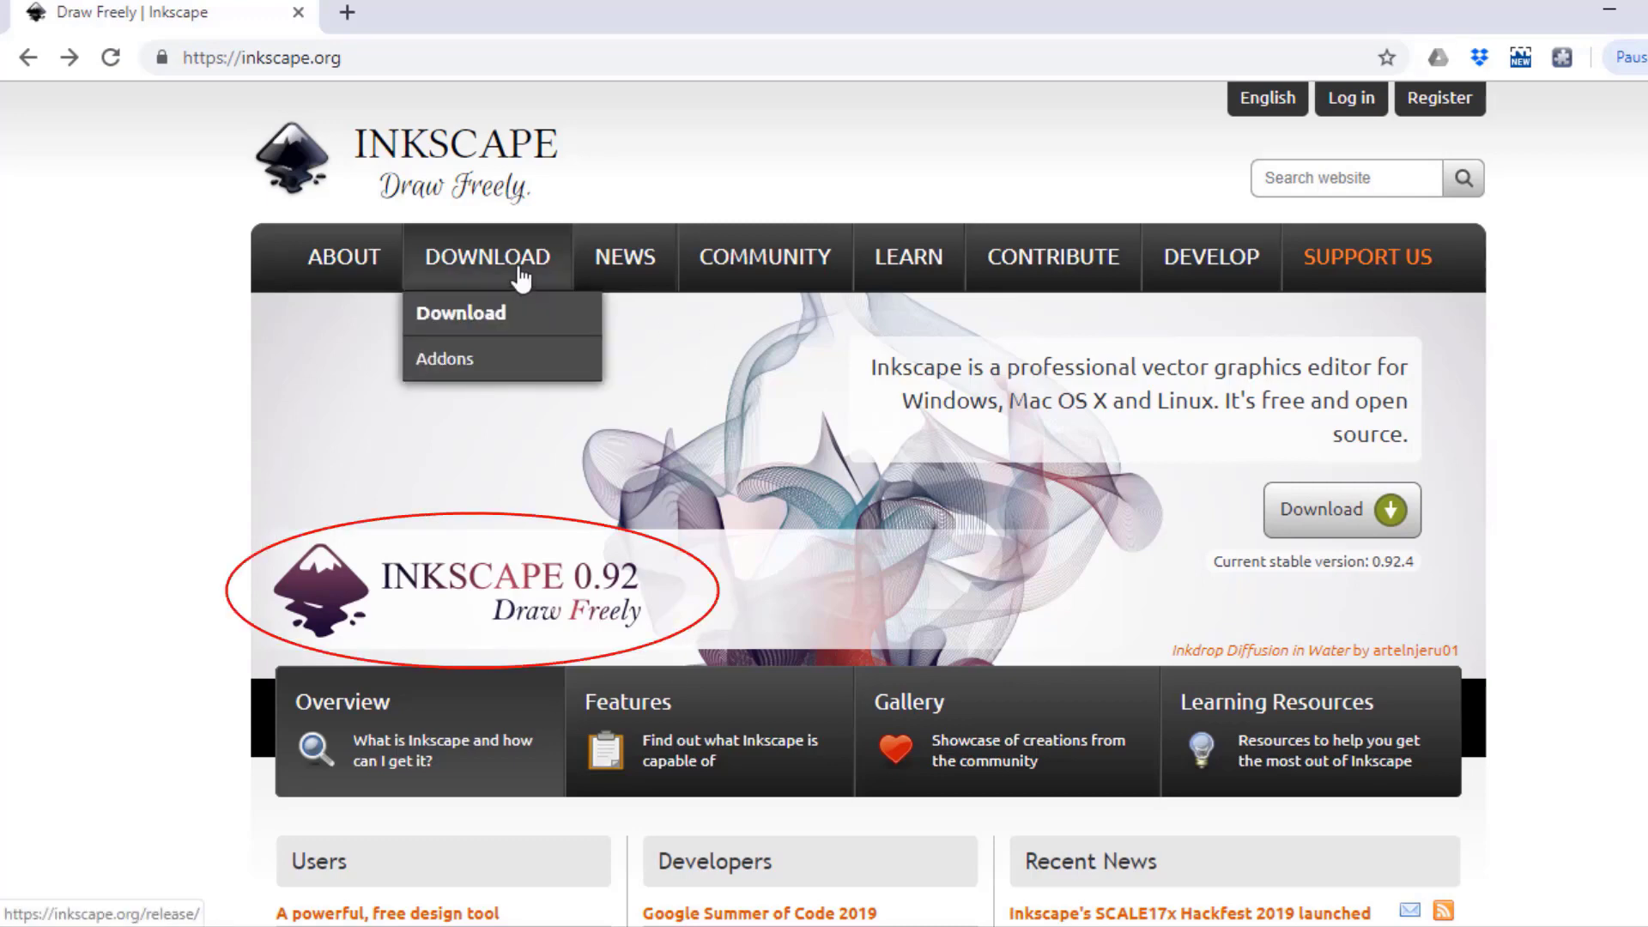
pyautogui.click(511, 319)
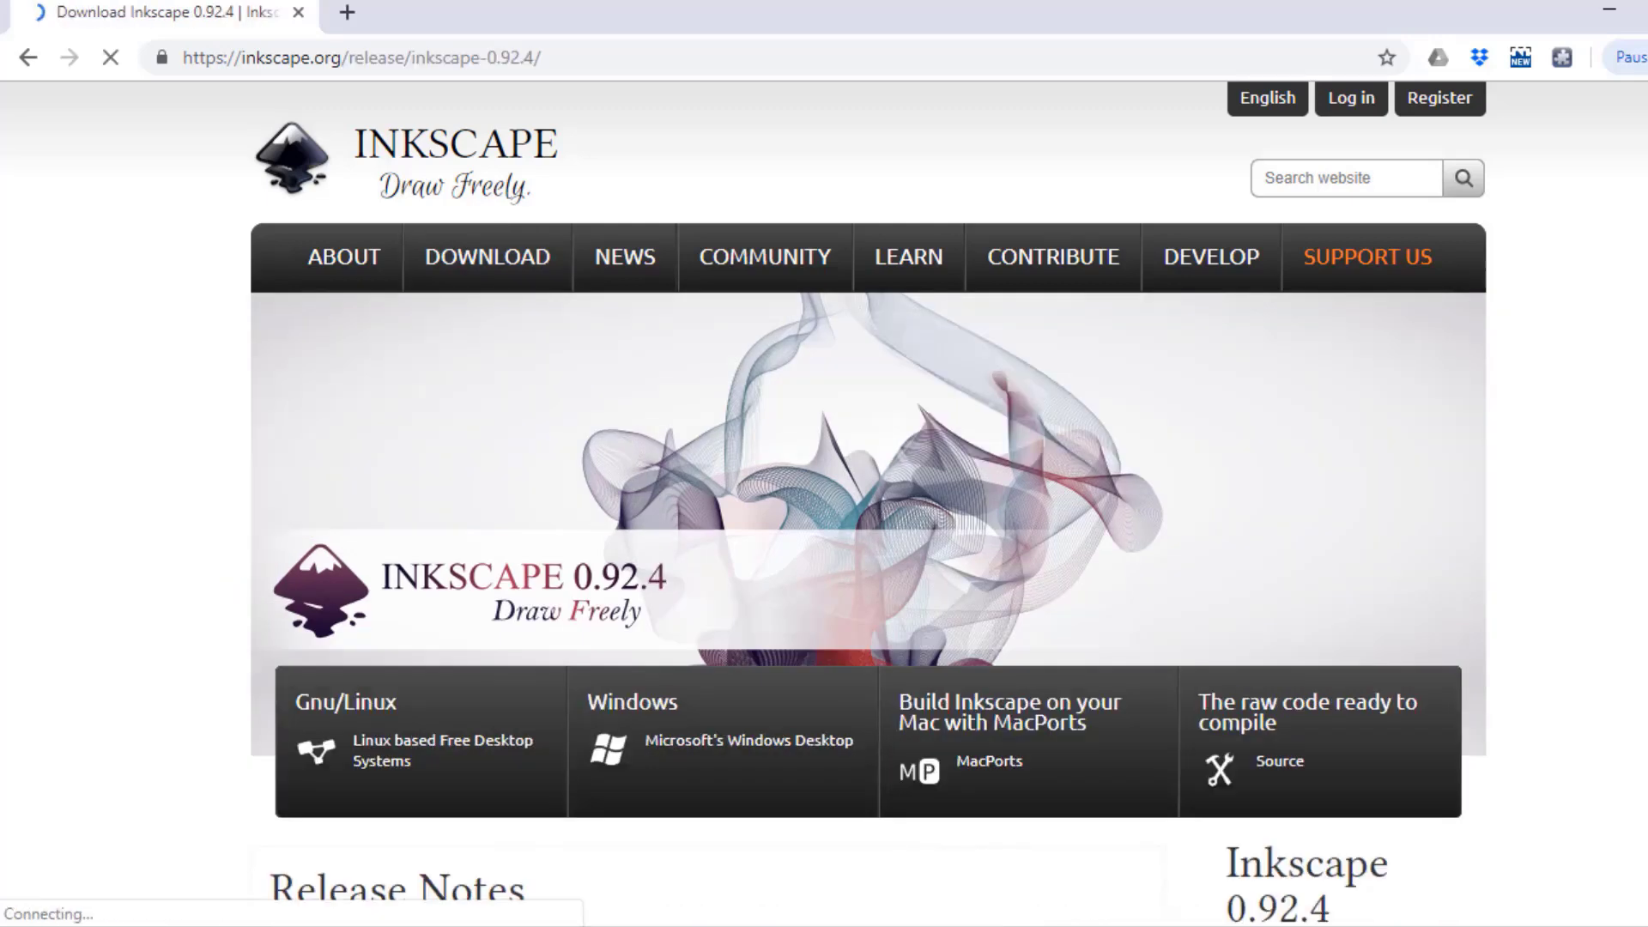
pyautogui.click(752, 755)
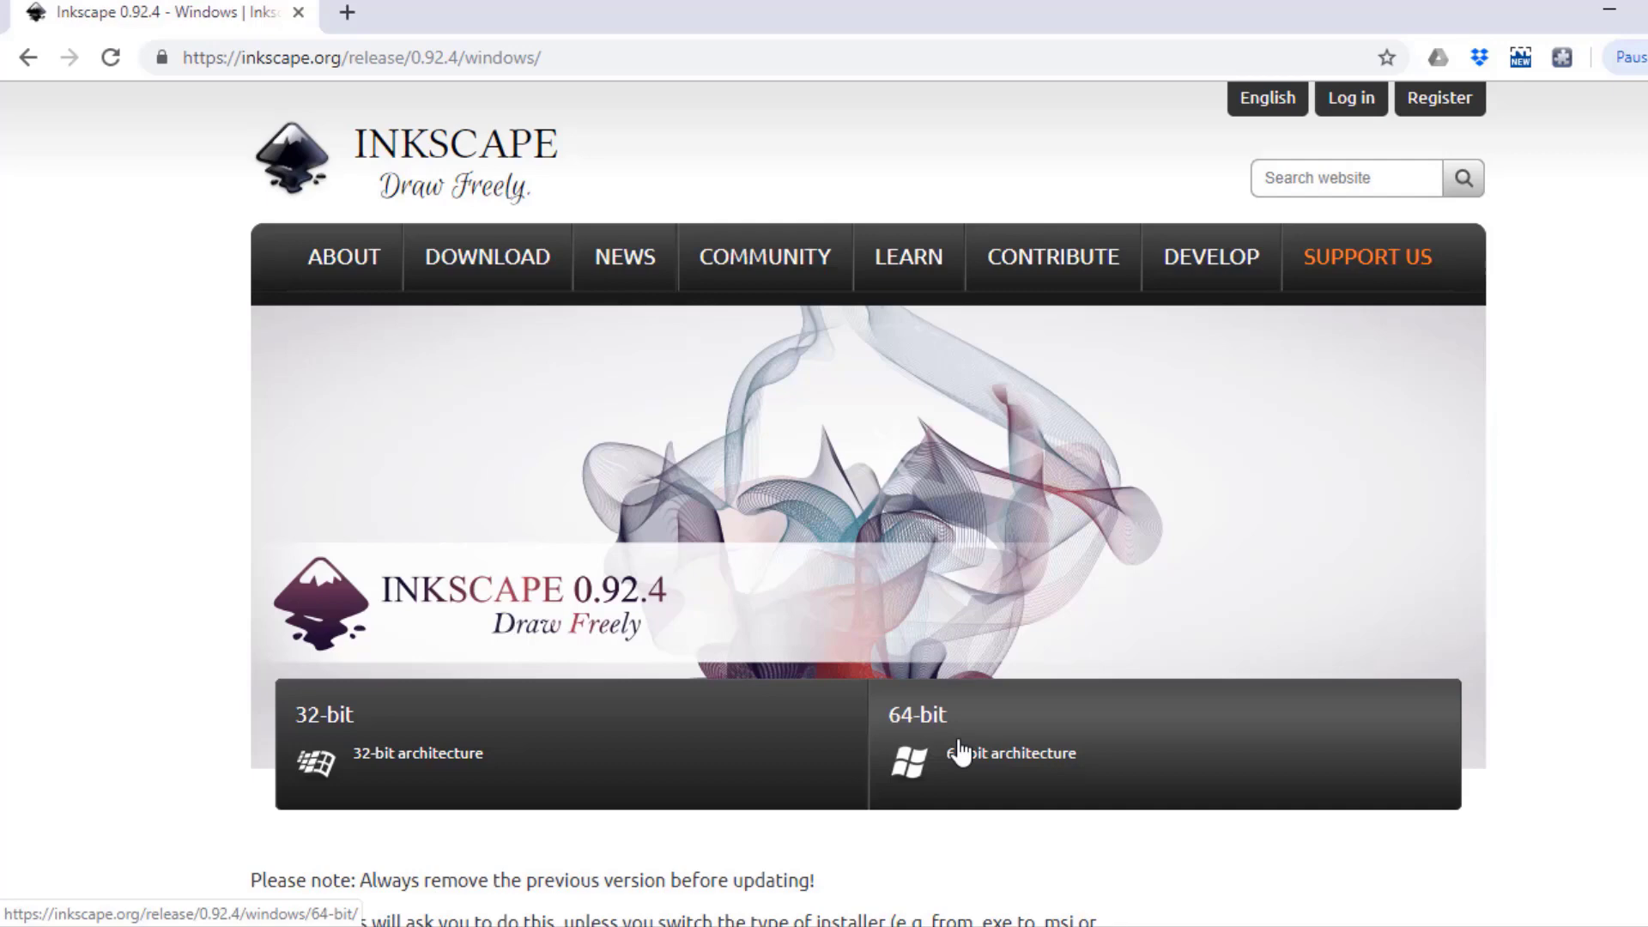
pyautogui.click(974, 755)
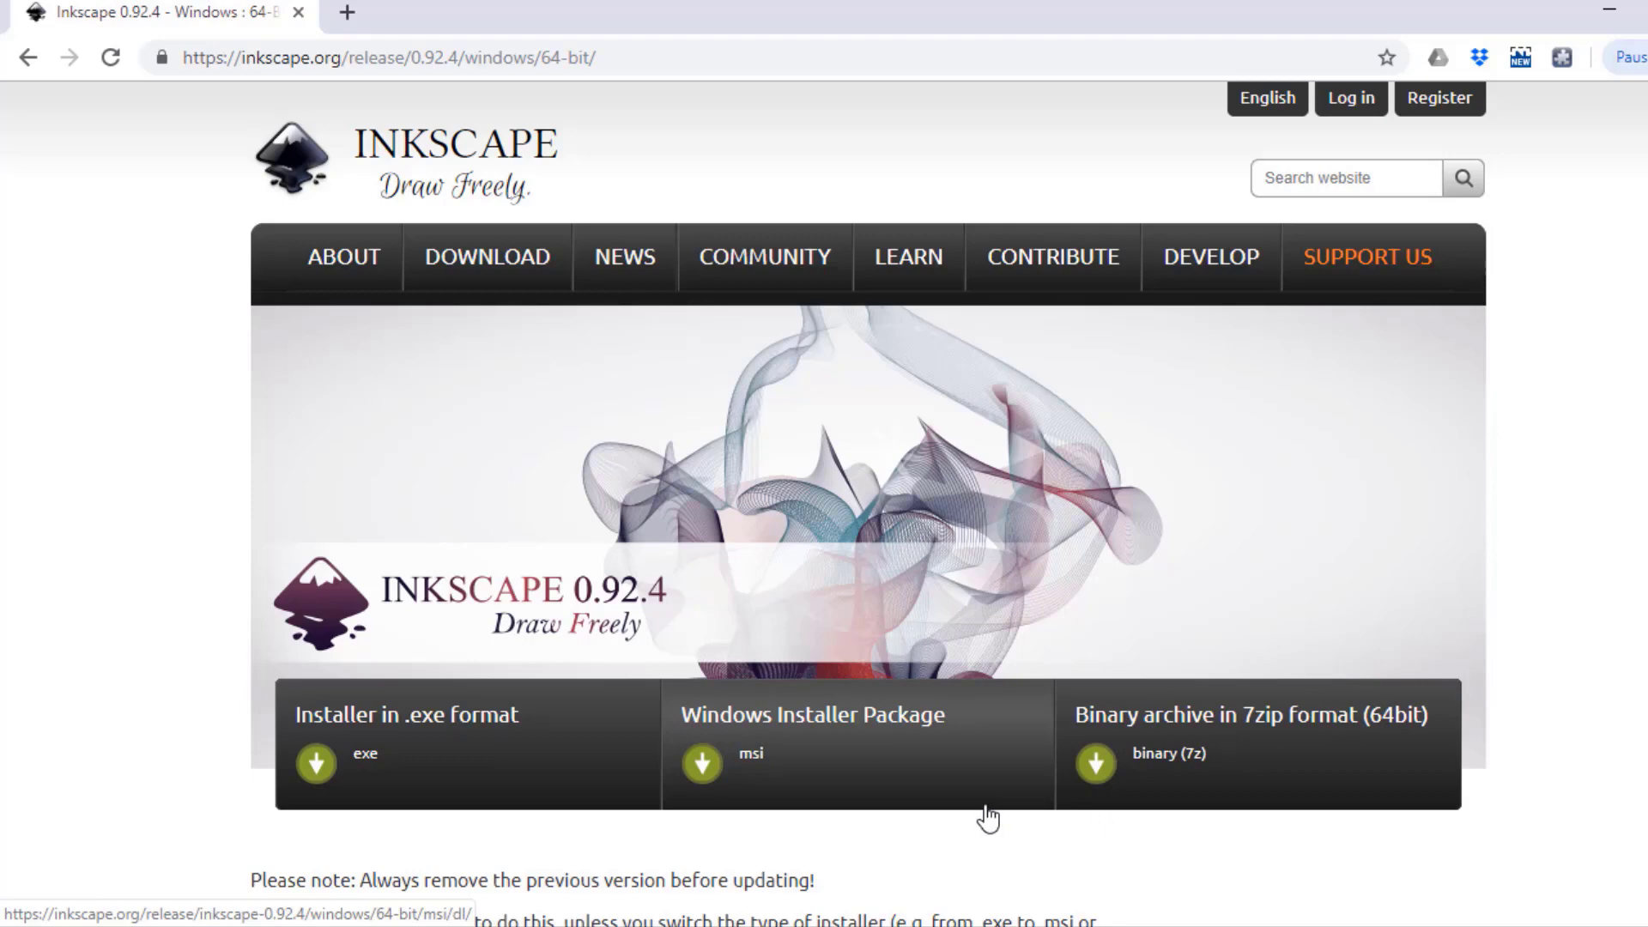
pyautogui.click(498, 775)
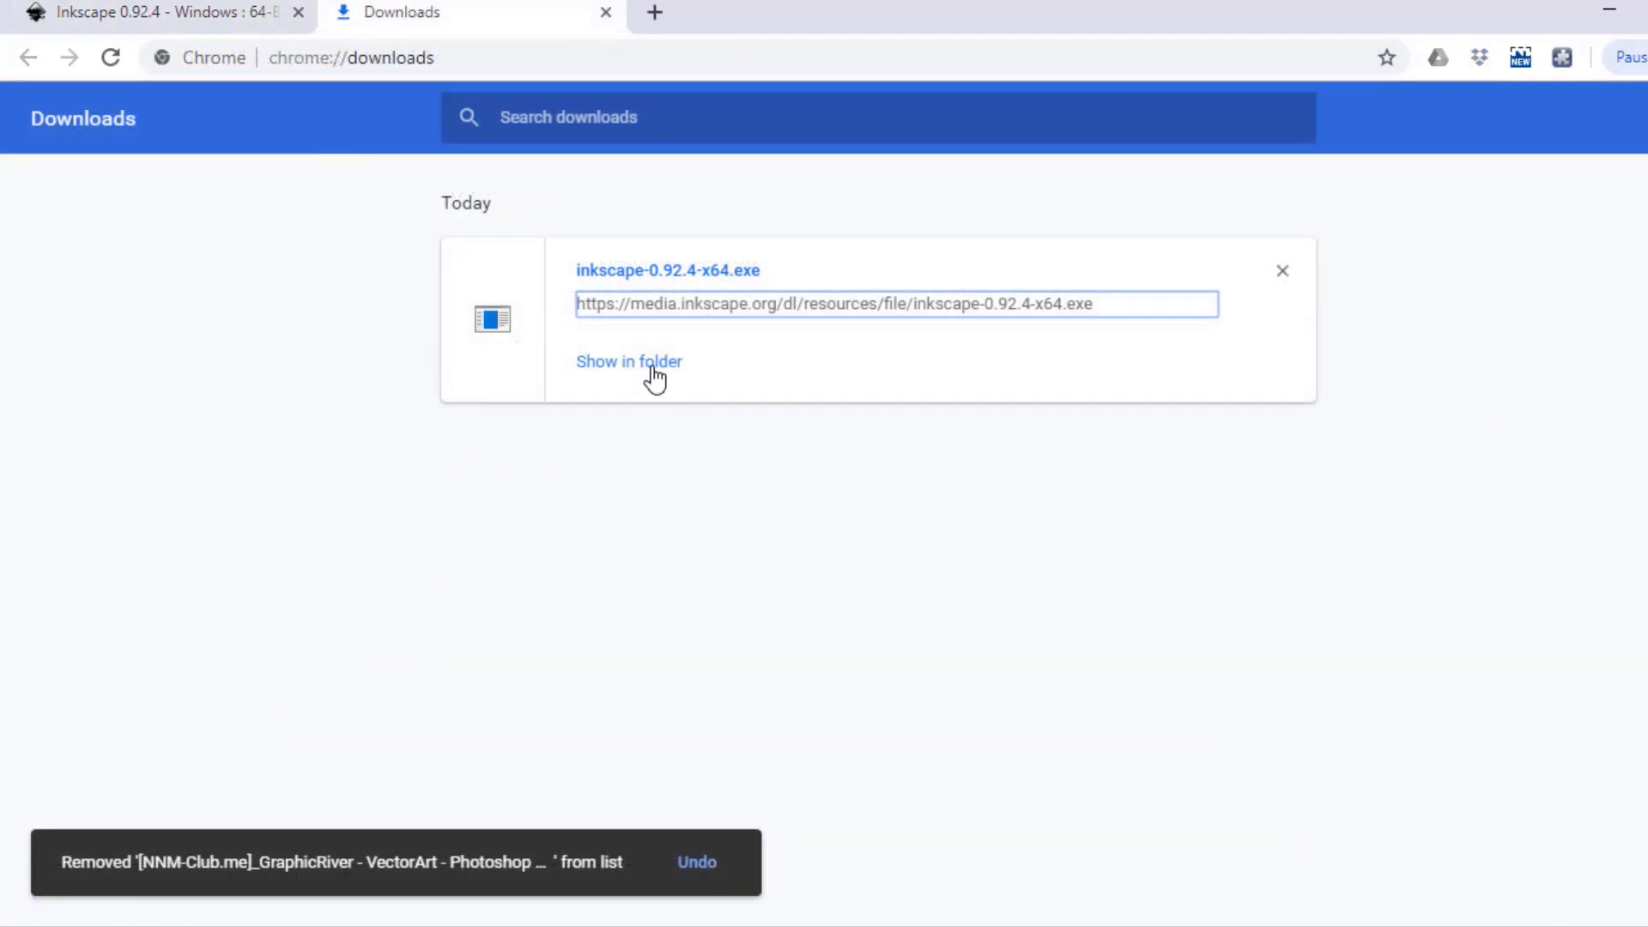
# Step: Run the downloaded inkscape-0.92.4-x64.exe with English as the installer language and proceed through the license agreement
pyautogui.click(676, 276)
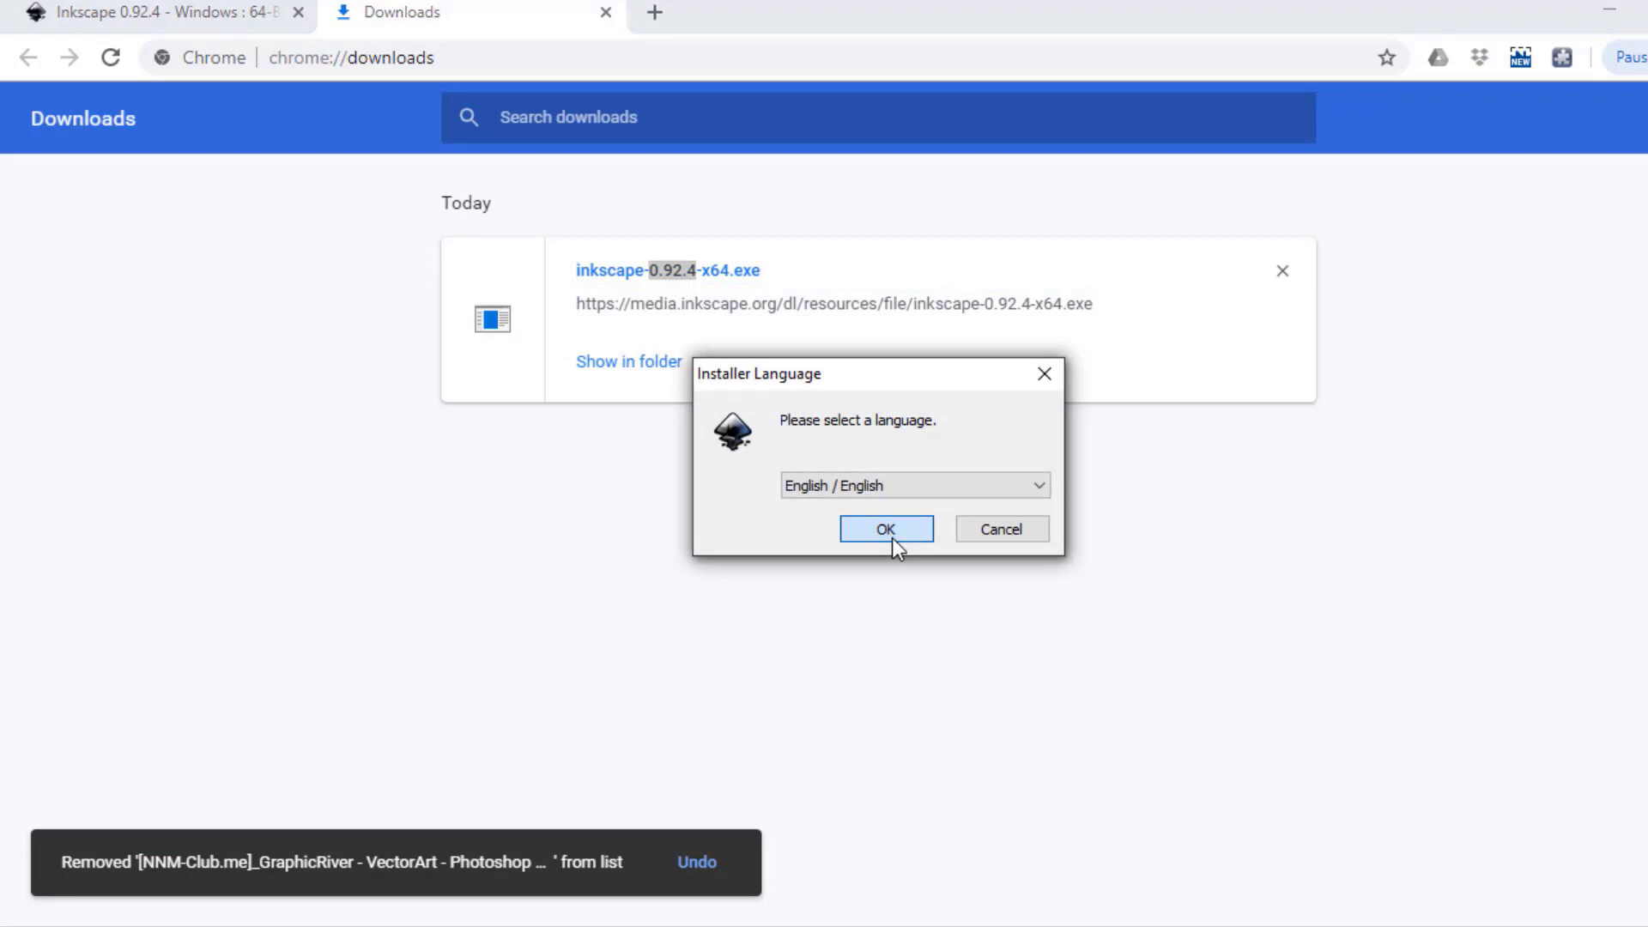
pyautogui.click(893, 537)
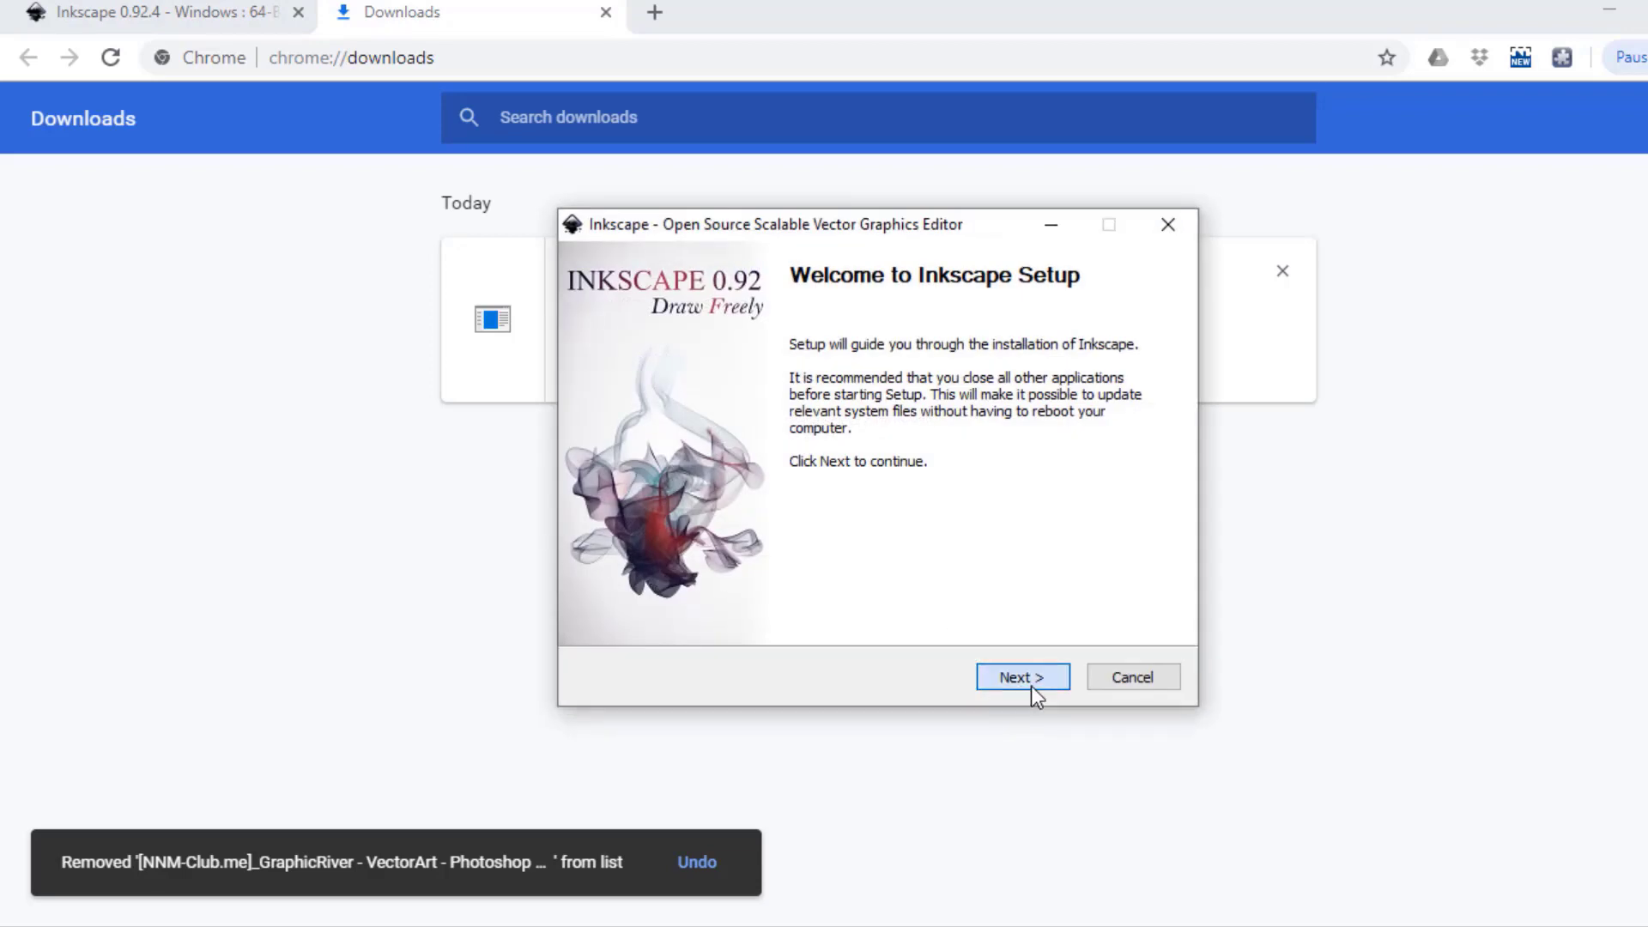
pyautogui.click(1031, 687)
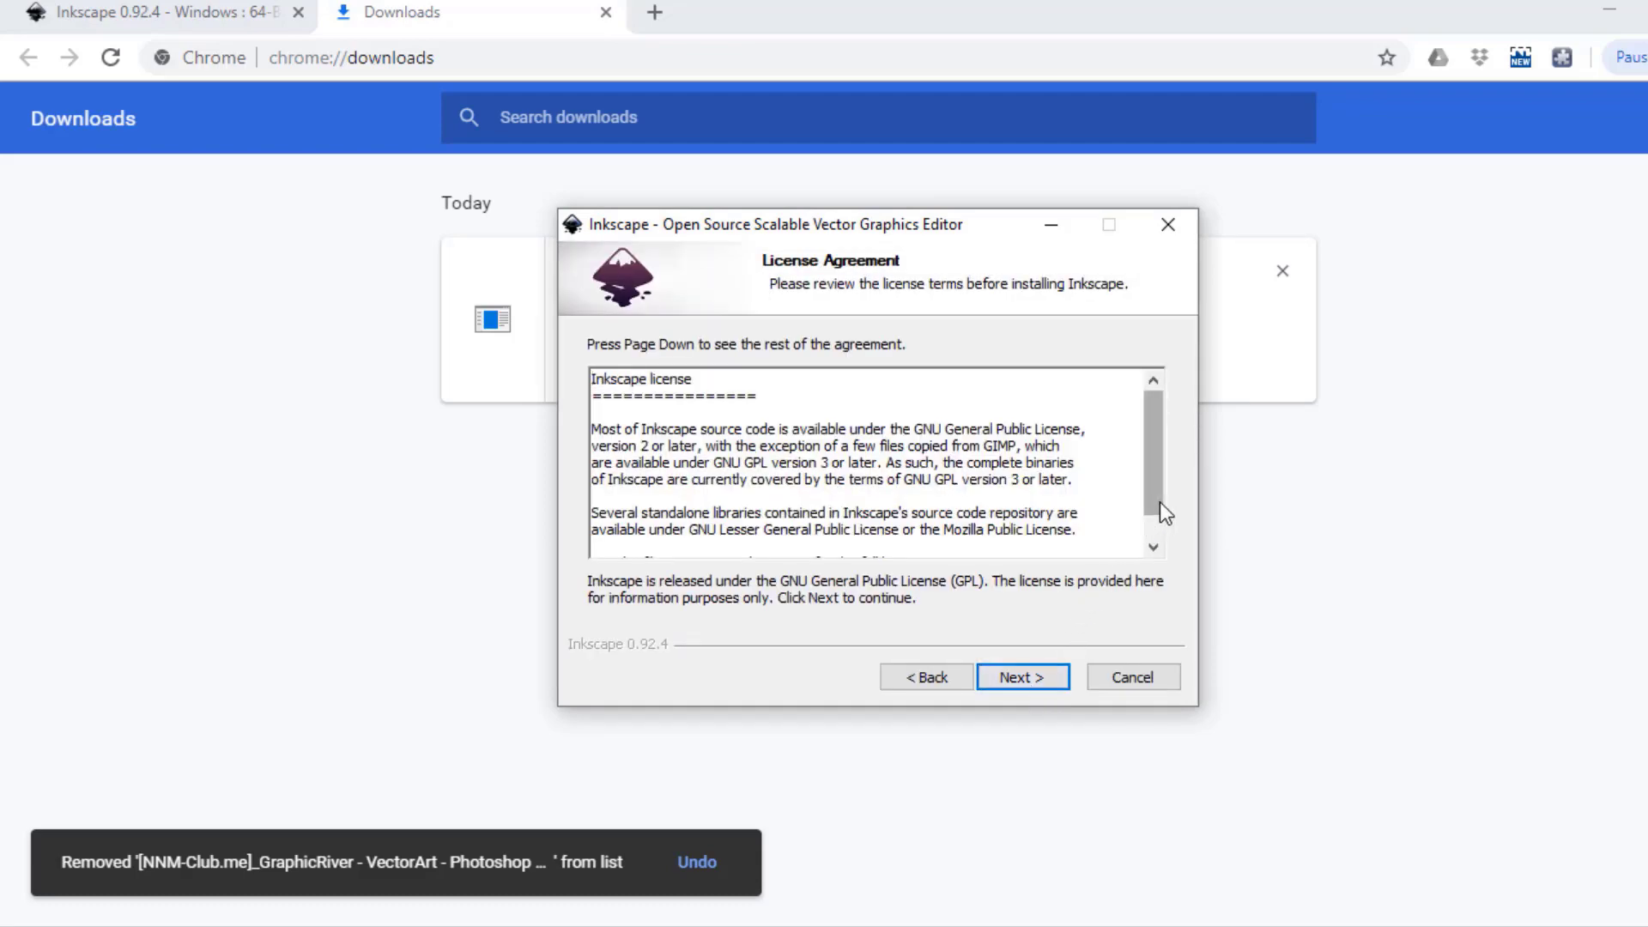
pyautogui.moveTo(1161, 501); pyautogui.dragTo(1159, 542)
pyautogui.click(1024, 685)
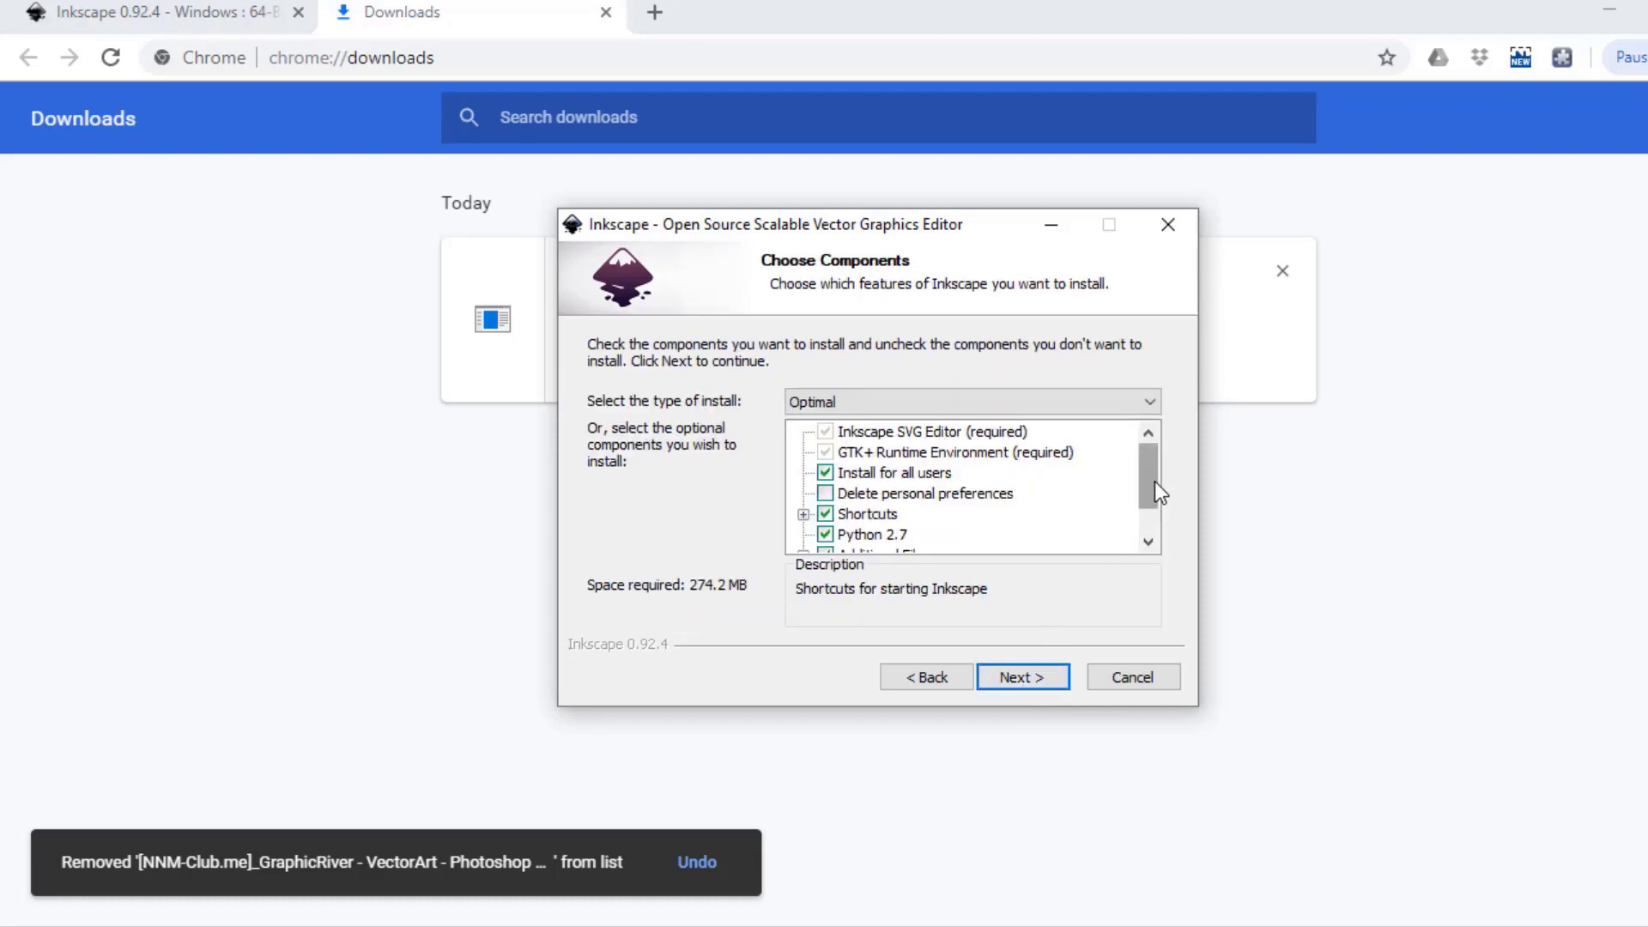
# Step: Install the Optimal component set in C:\Program Files\Inkscape and finish the setup with Run Inkscape turned off
pyautogui.moveTo(1155, 486)
pyautogui.mouseDown()
pyautogui.moveTo(1154, 507)
pyautogui.moveTo(1154, 486)
pyautogui.mouseUp()
pyautogui.click(1022, 678)
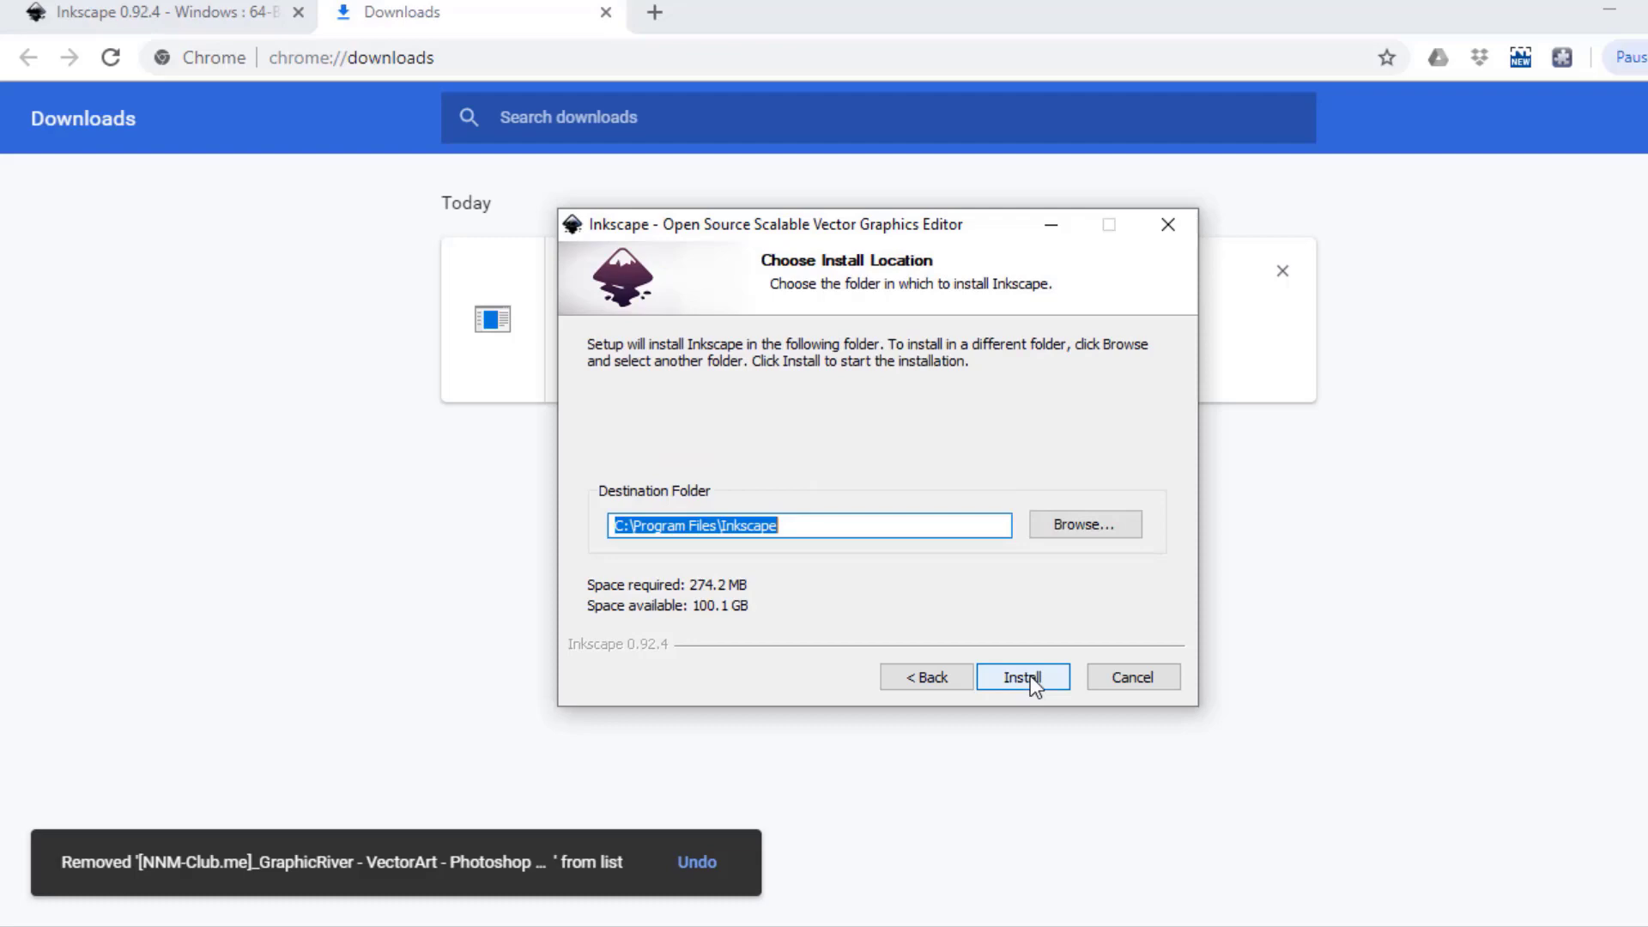
pyautogui.click(1030, 676)
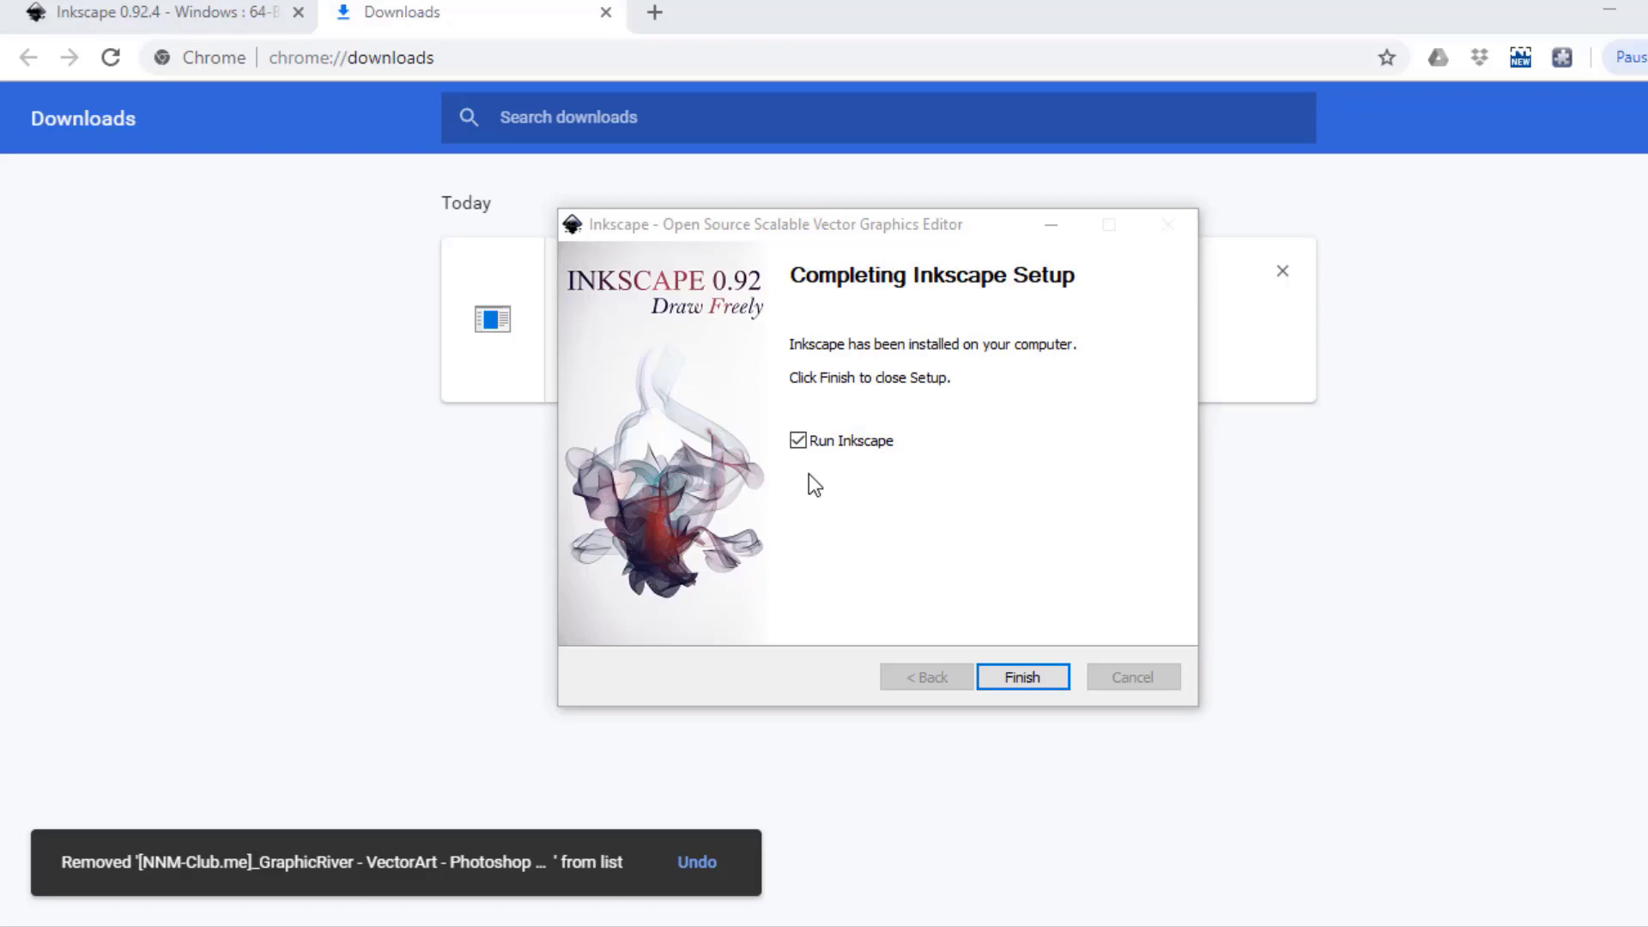
pyautogui.click(798, 440)
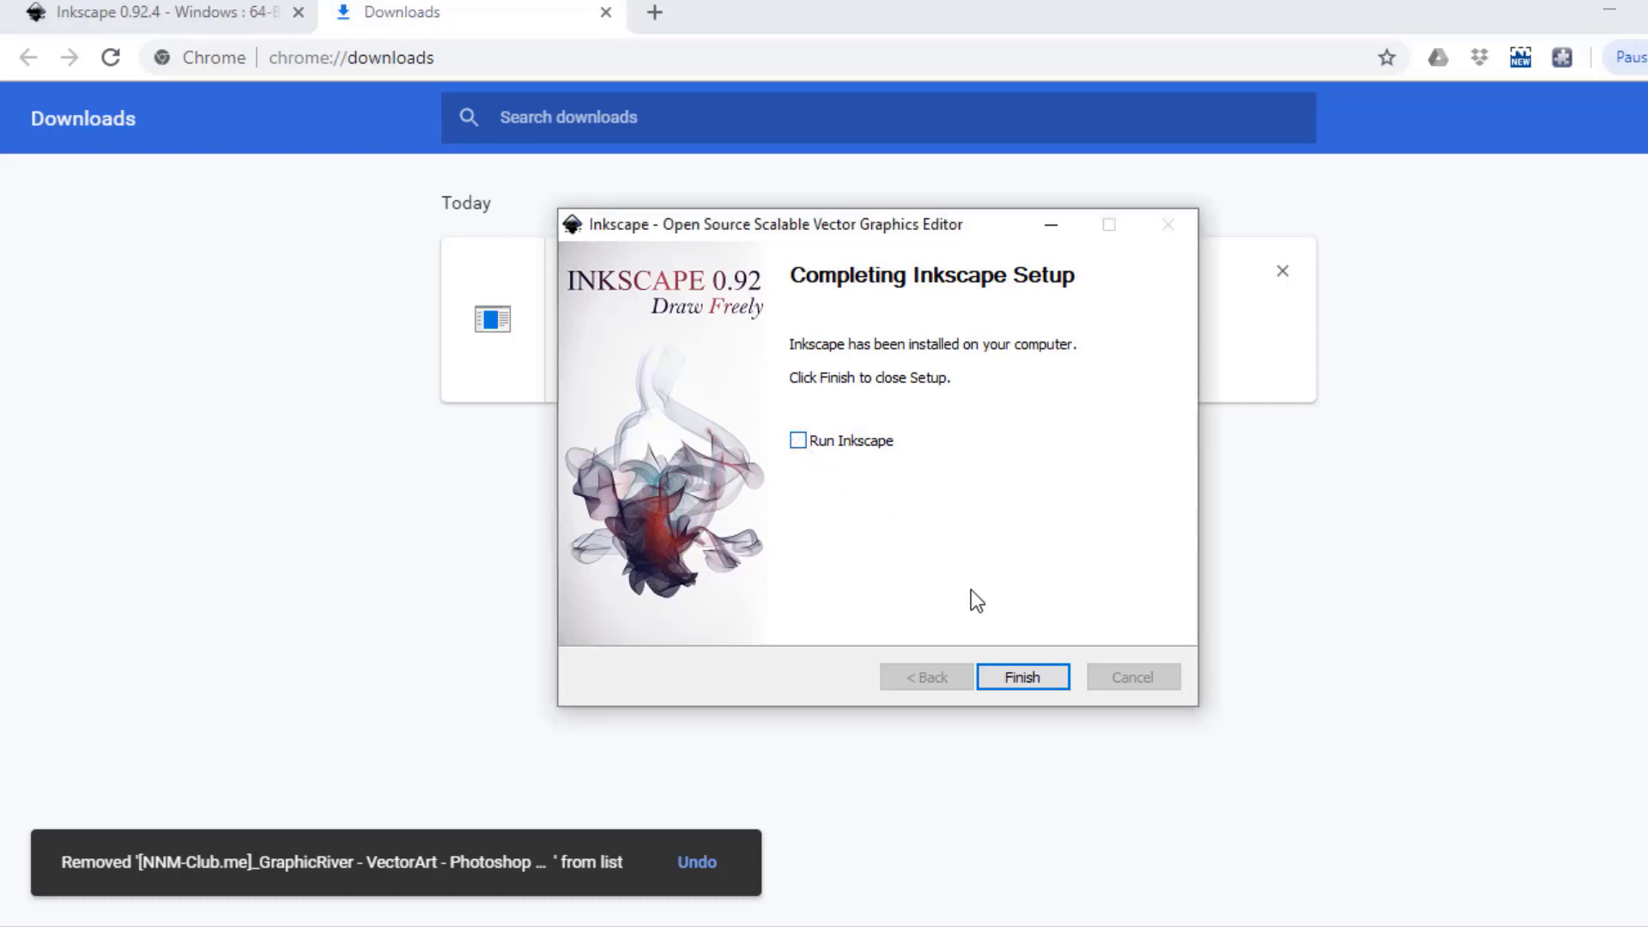
pyautogui.click(1023, 678)
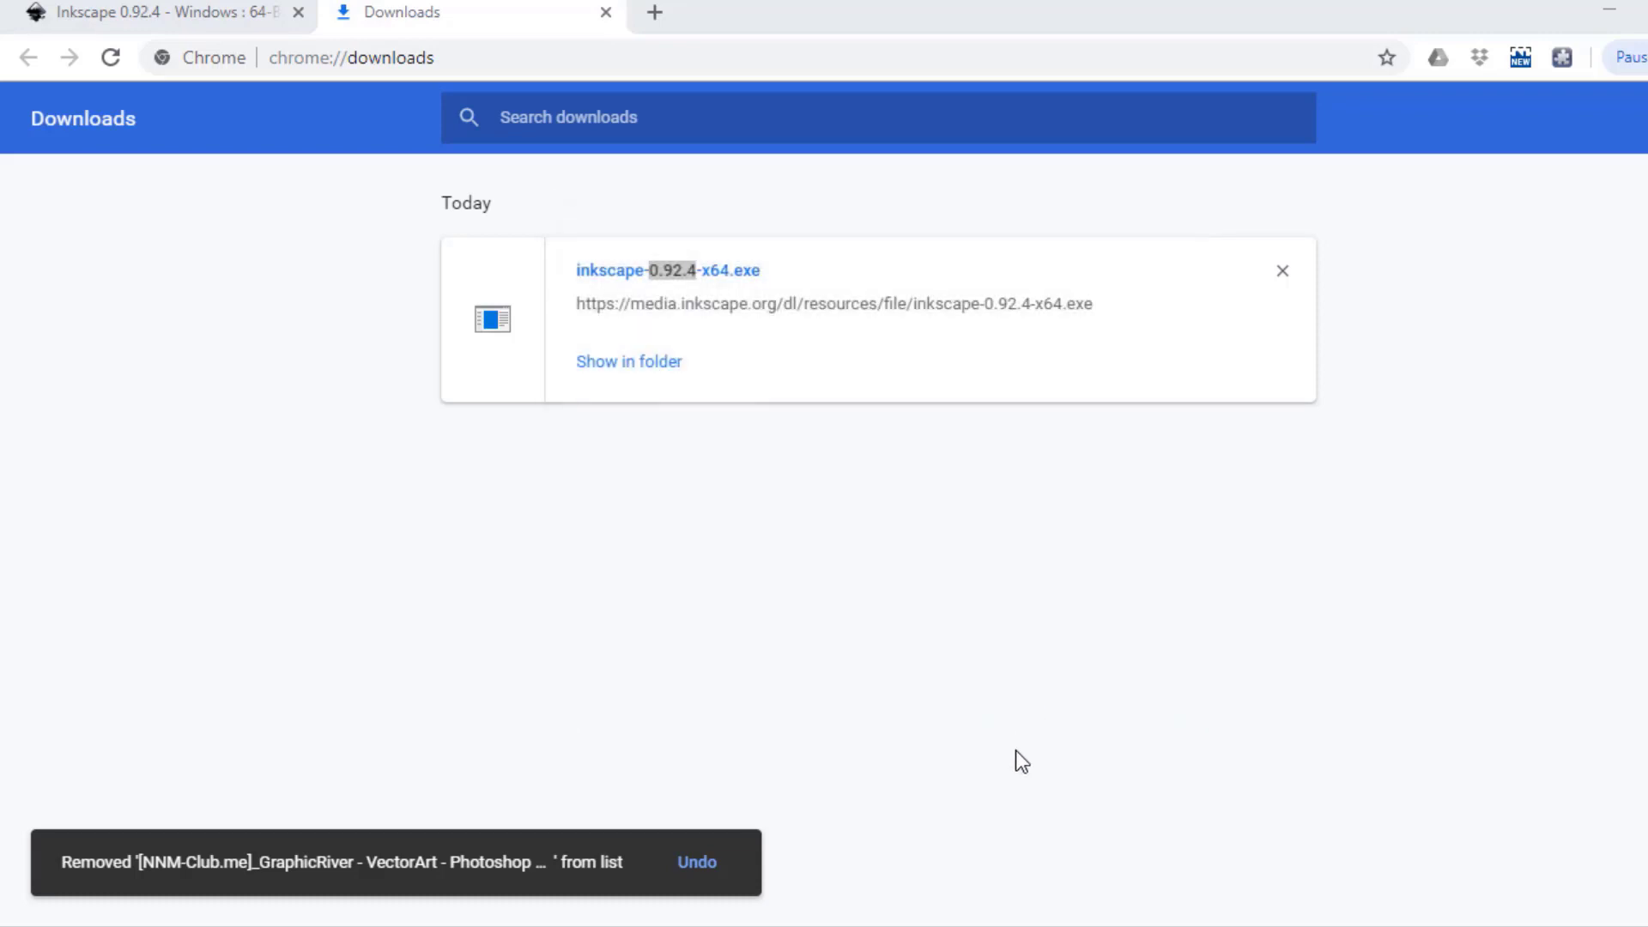
# Step: Show the Windows desktop and launch Inkscape from its shortcut
pyautogui.press('super+d')
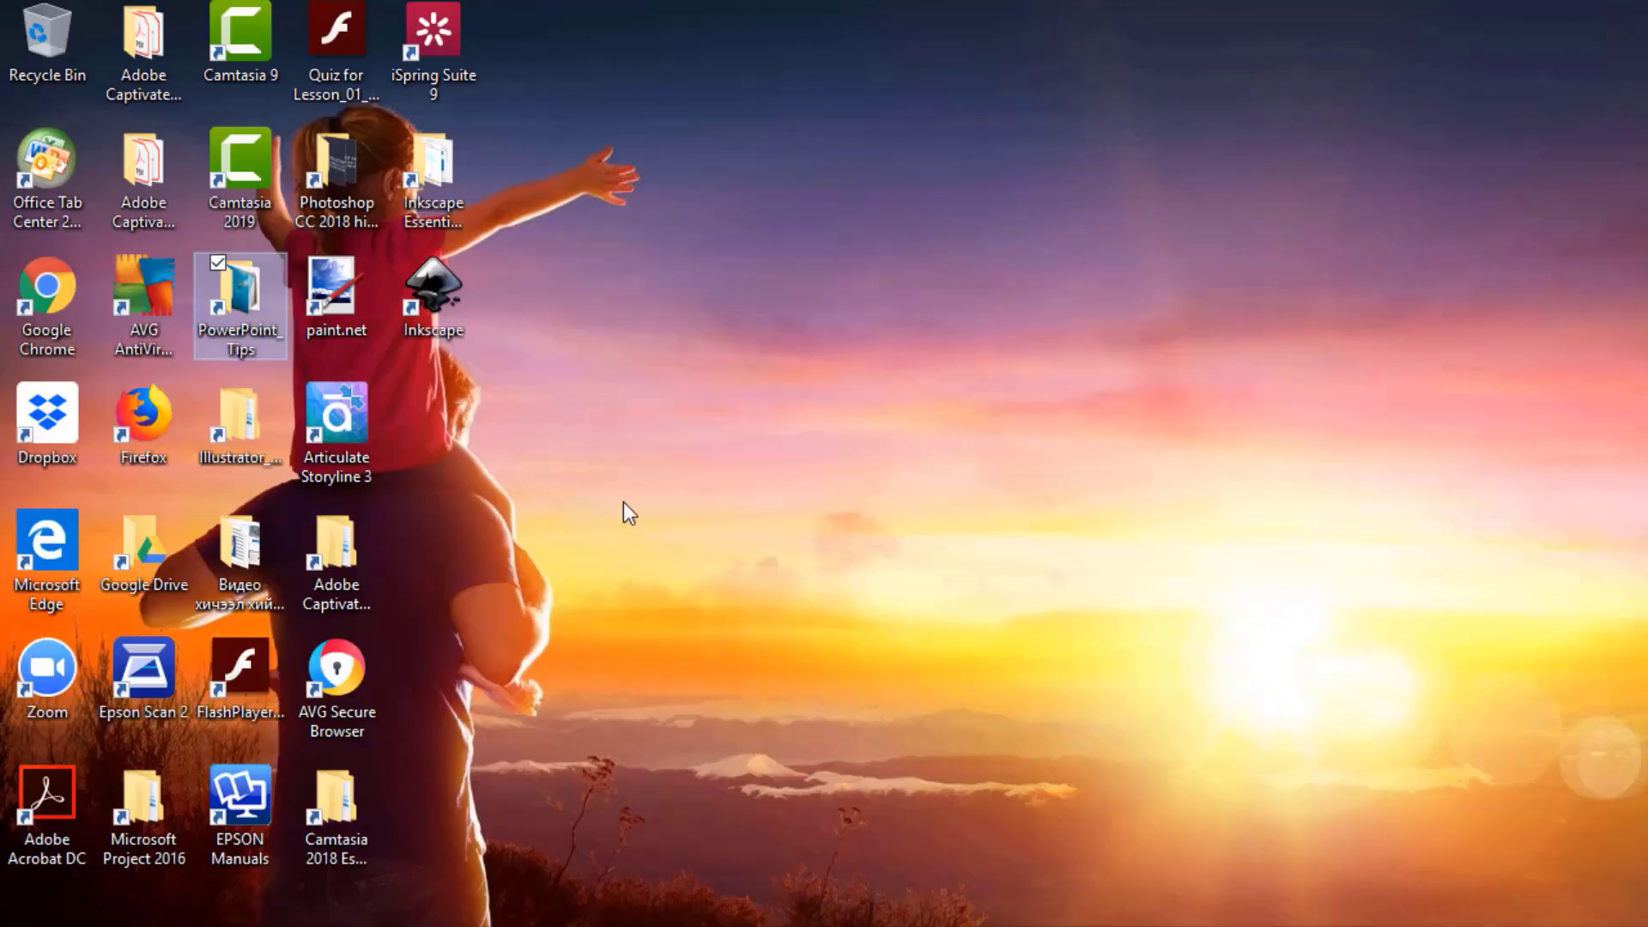
pyautogui.click(448, 330)
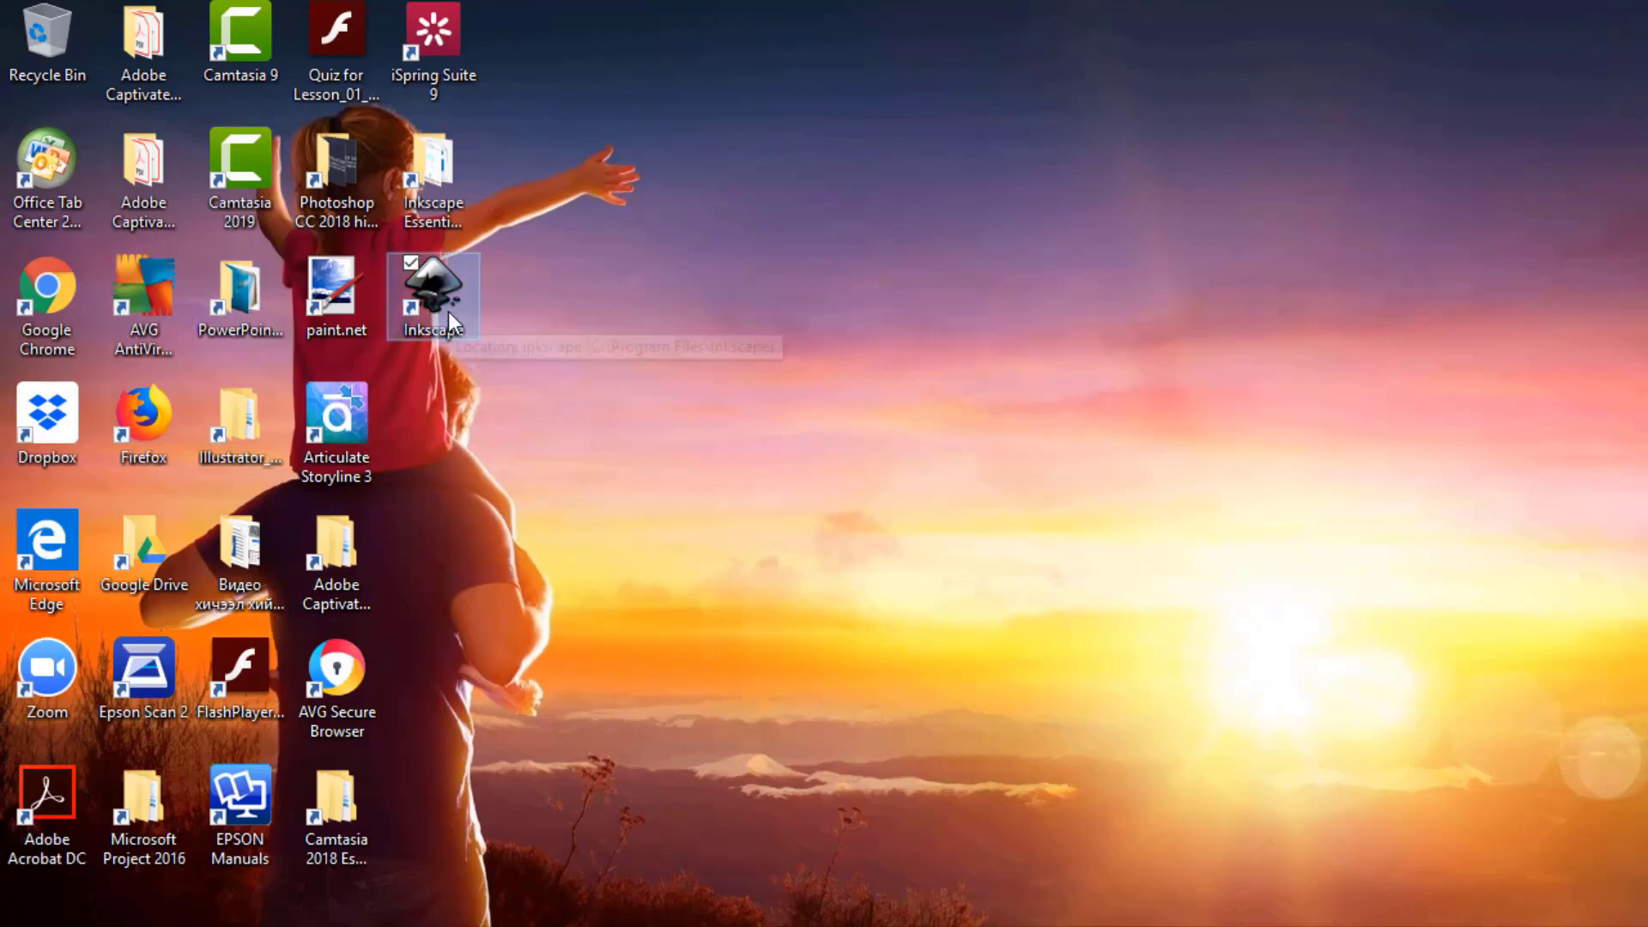
pyautogui.doubleClick(448, 312)
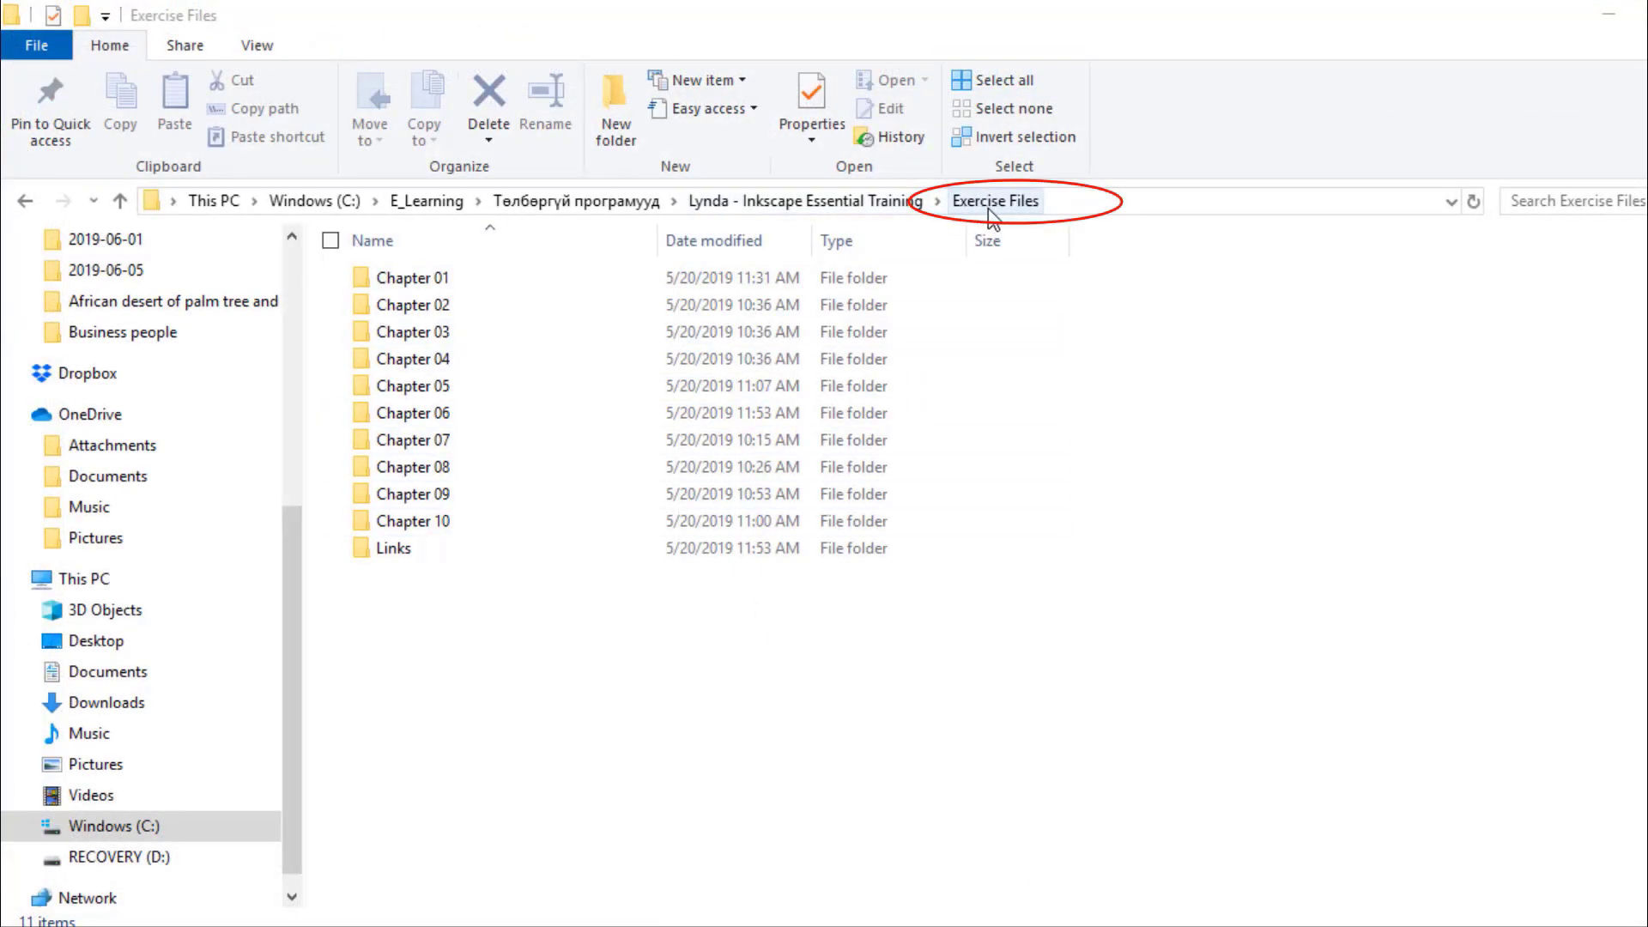
# Step: In File Explorer, examine the contents of the Chapter 01 to Chapter 04 folders inside Exercise Files
pyautogui.doubleClick(460, 280)
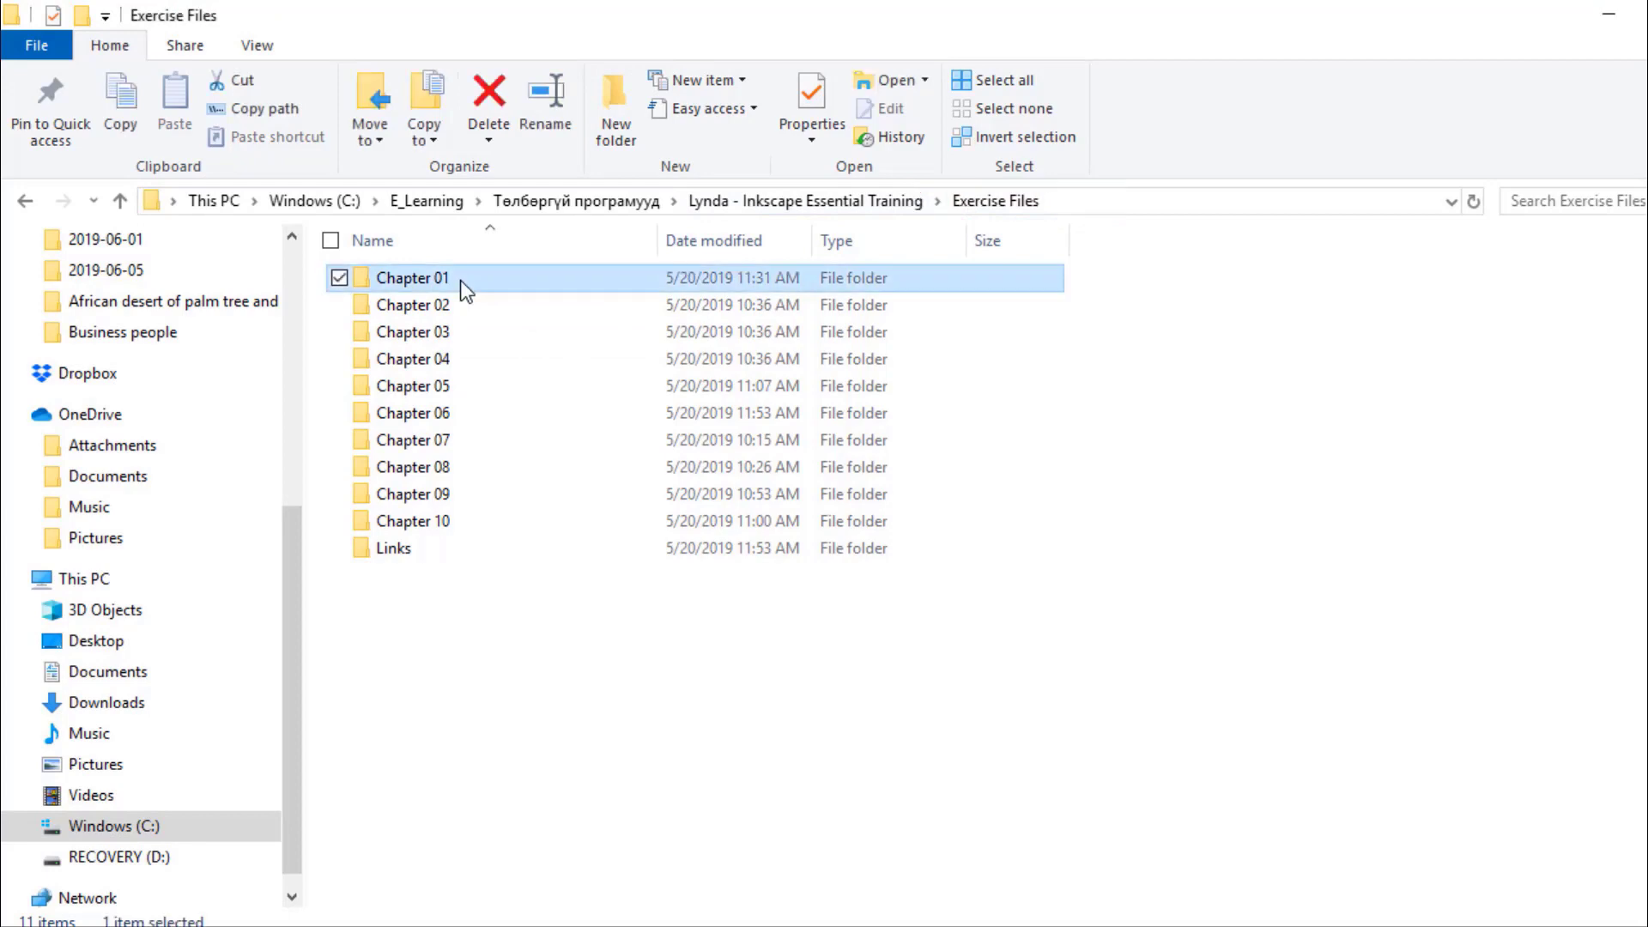
pyautogui.click(25, 201)
pyautogui.click(408, 308)
pyautogui.doubleClick(408, 307)
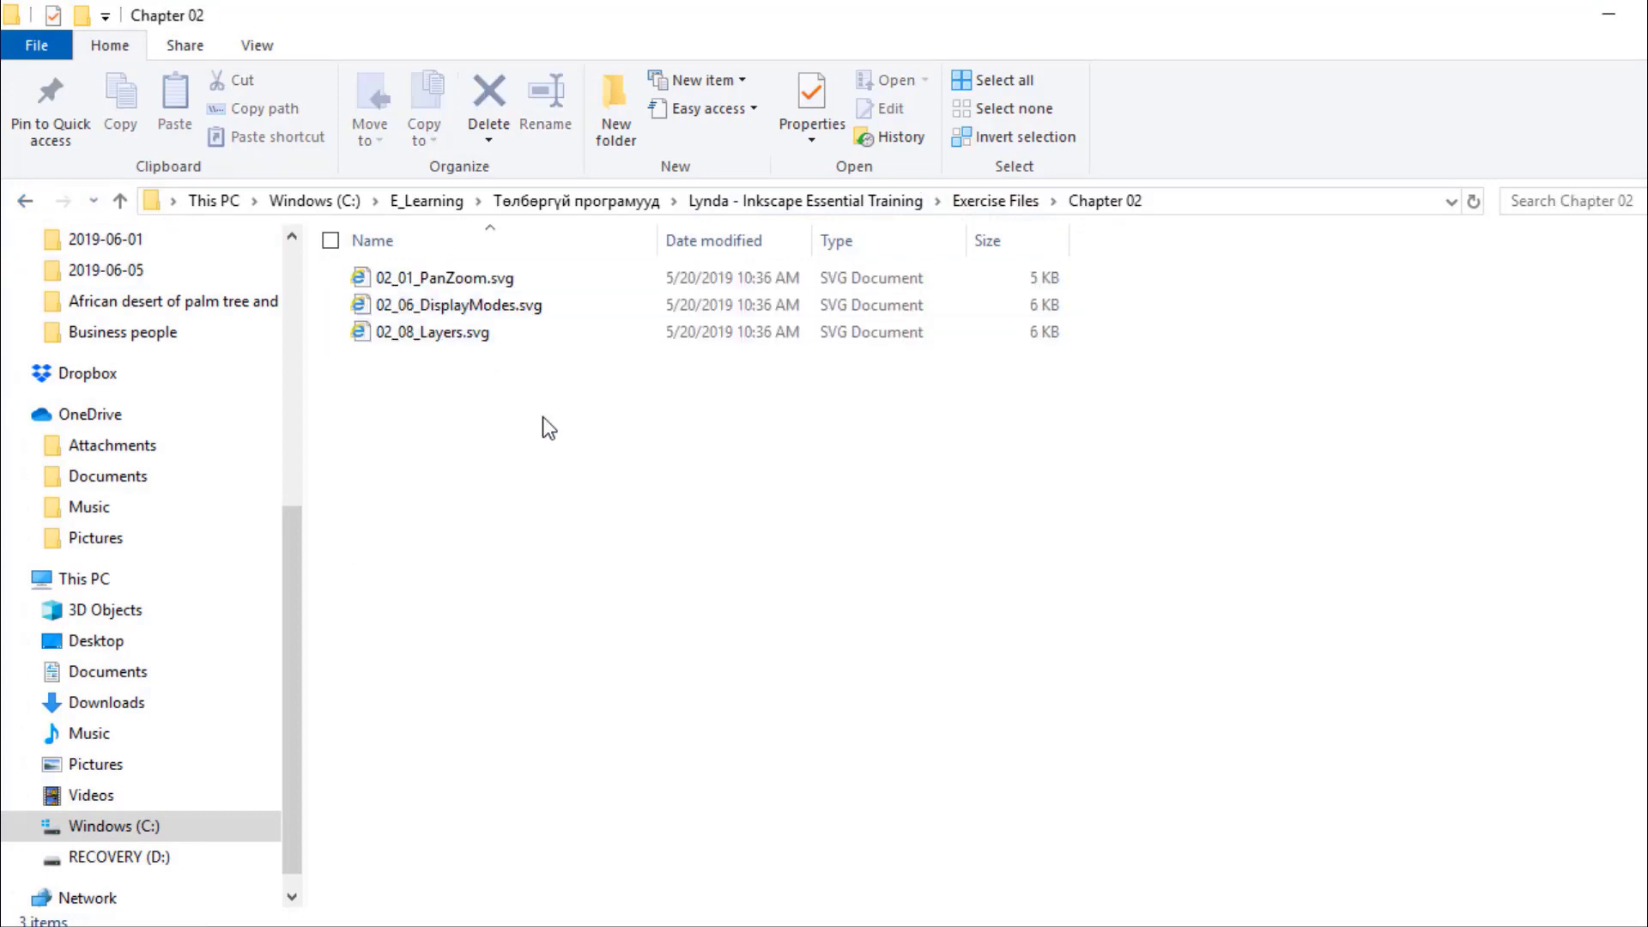
pyautogui.click(25, 201)
pyautogui.doubleClick(455, 332)
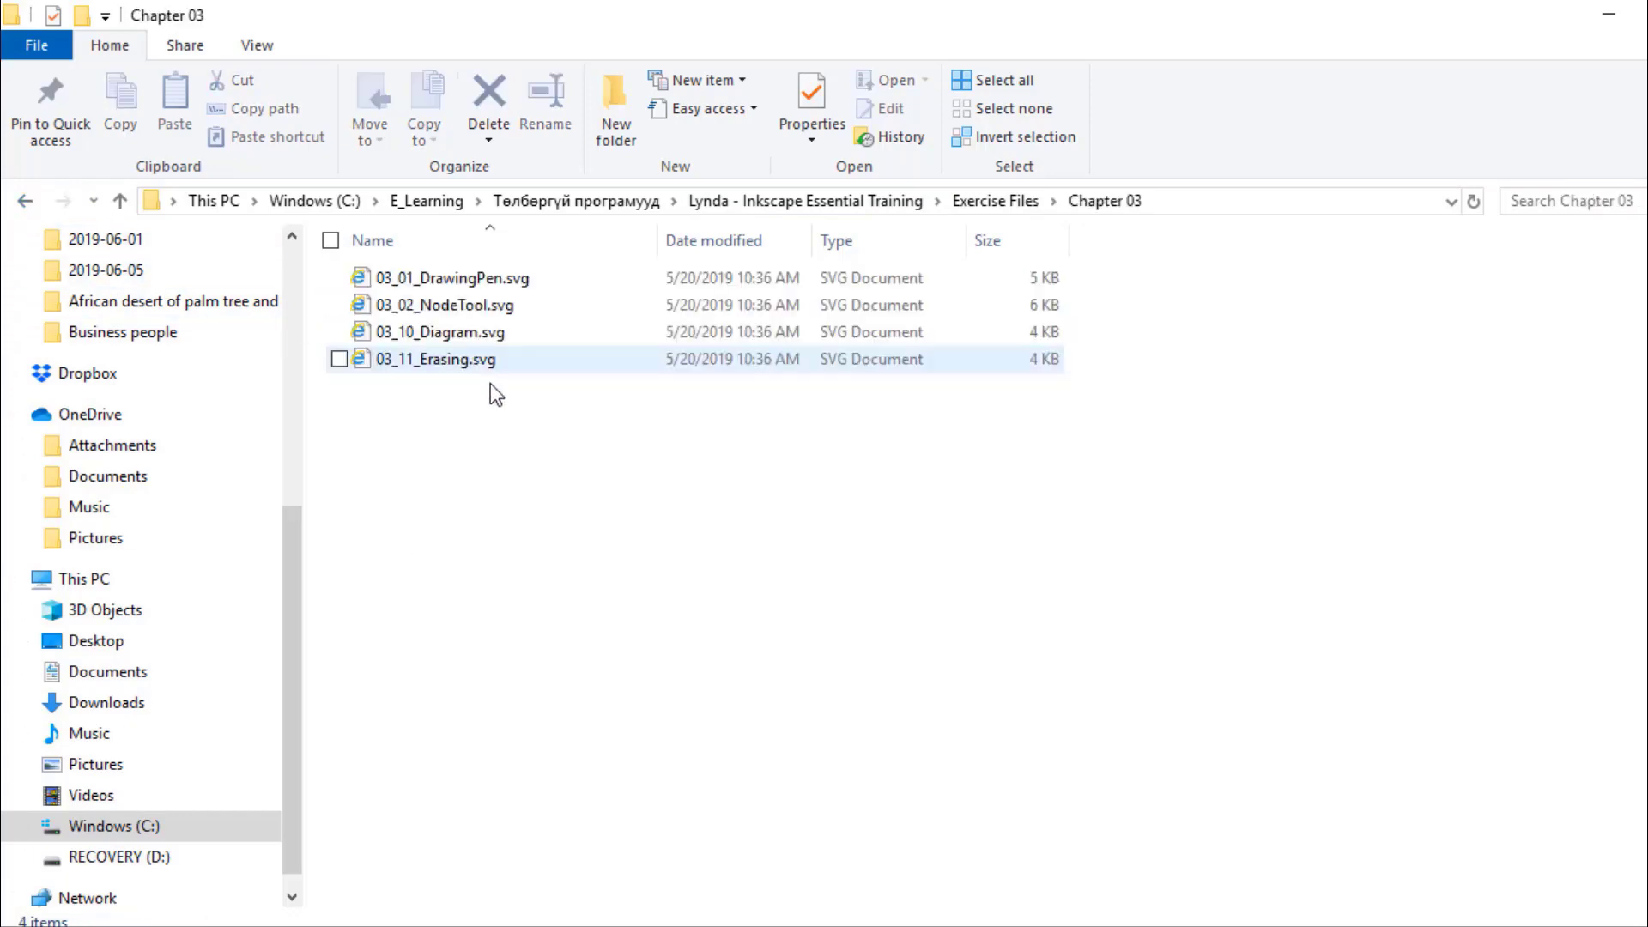
pyautogui.click(27, 201)
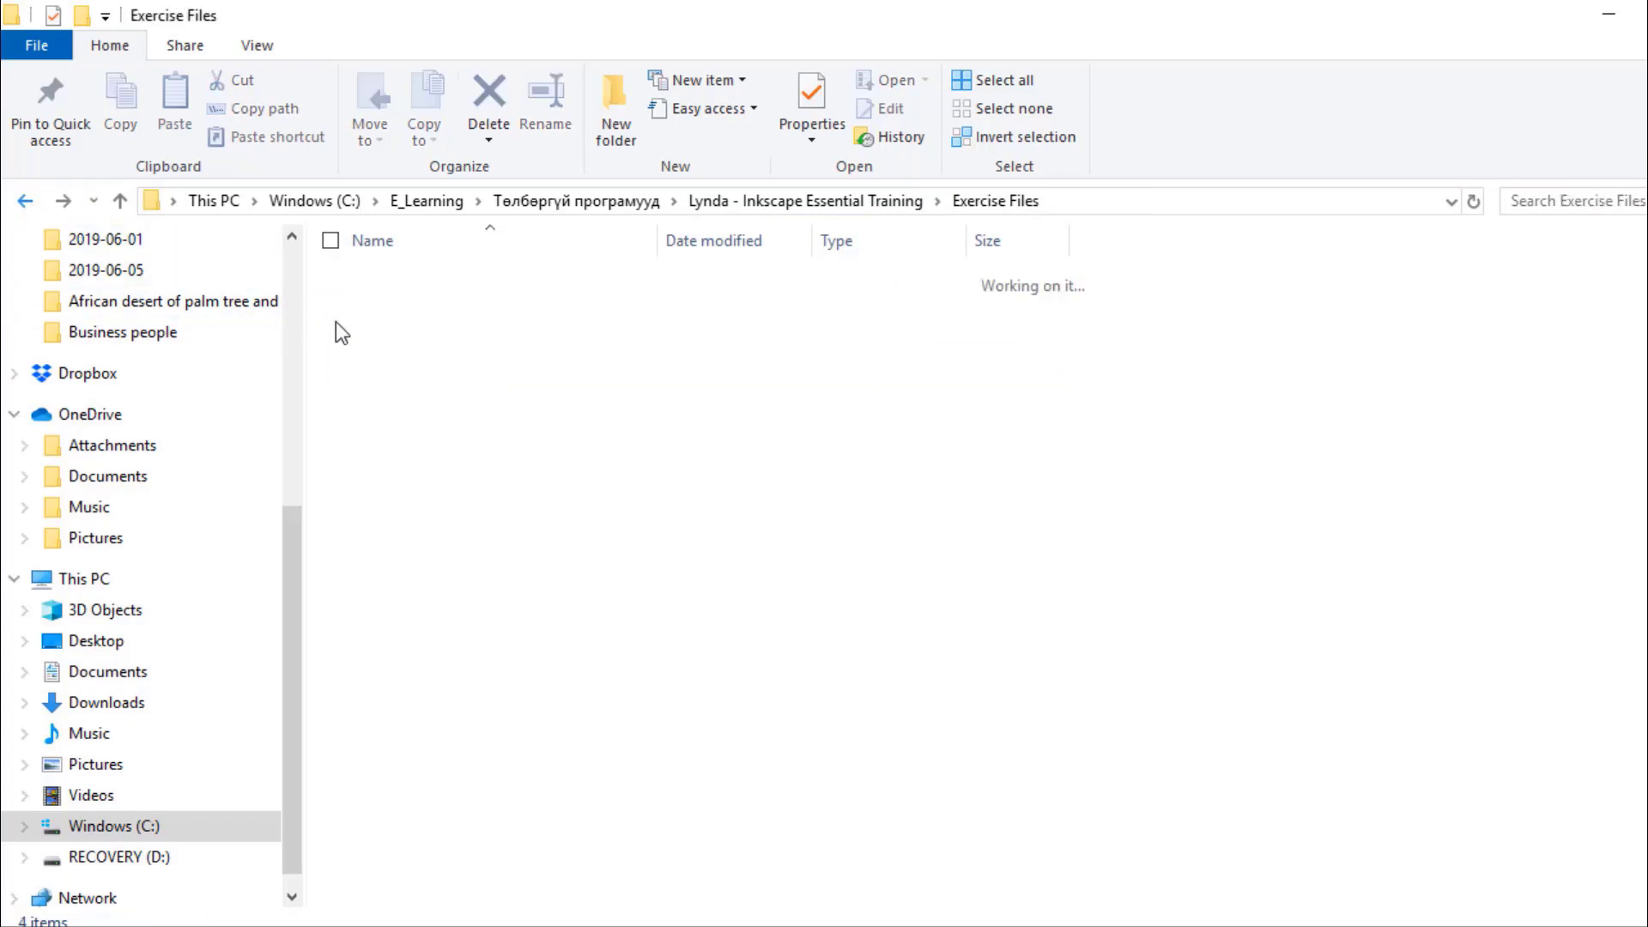
pyautogui.click(467, 362)
pyautogui.doubleClick(467, 363)
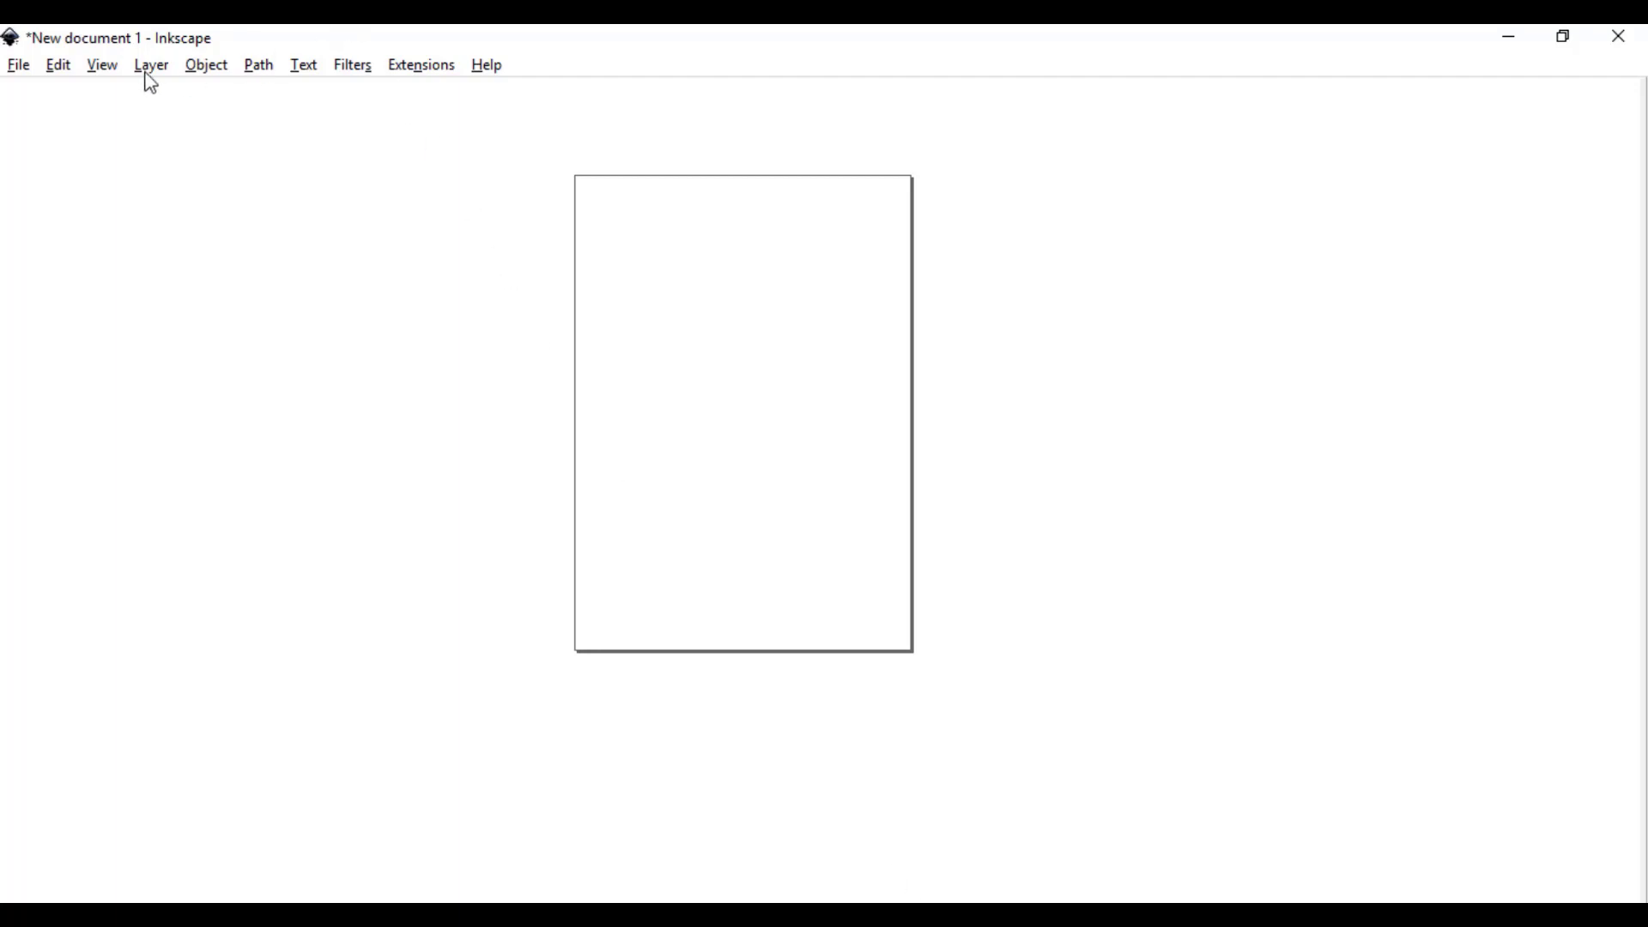
# Step: Switch to Inkscape and display the Commands Bar for the new document
pyautogui.click(102, 76)
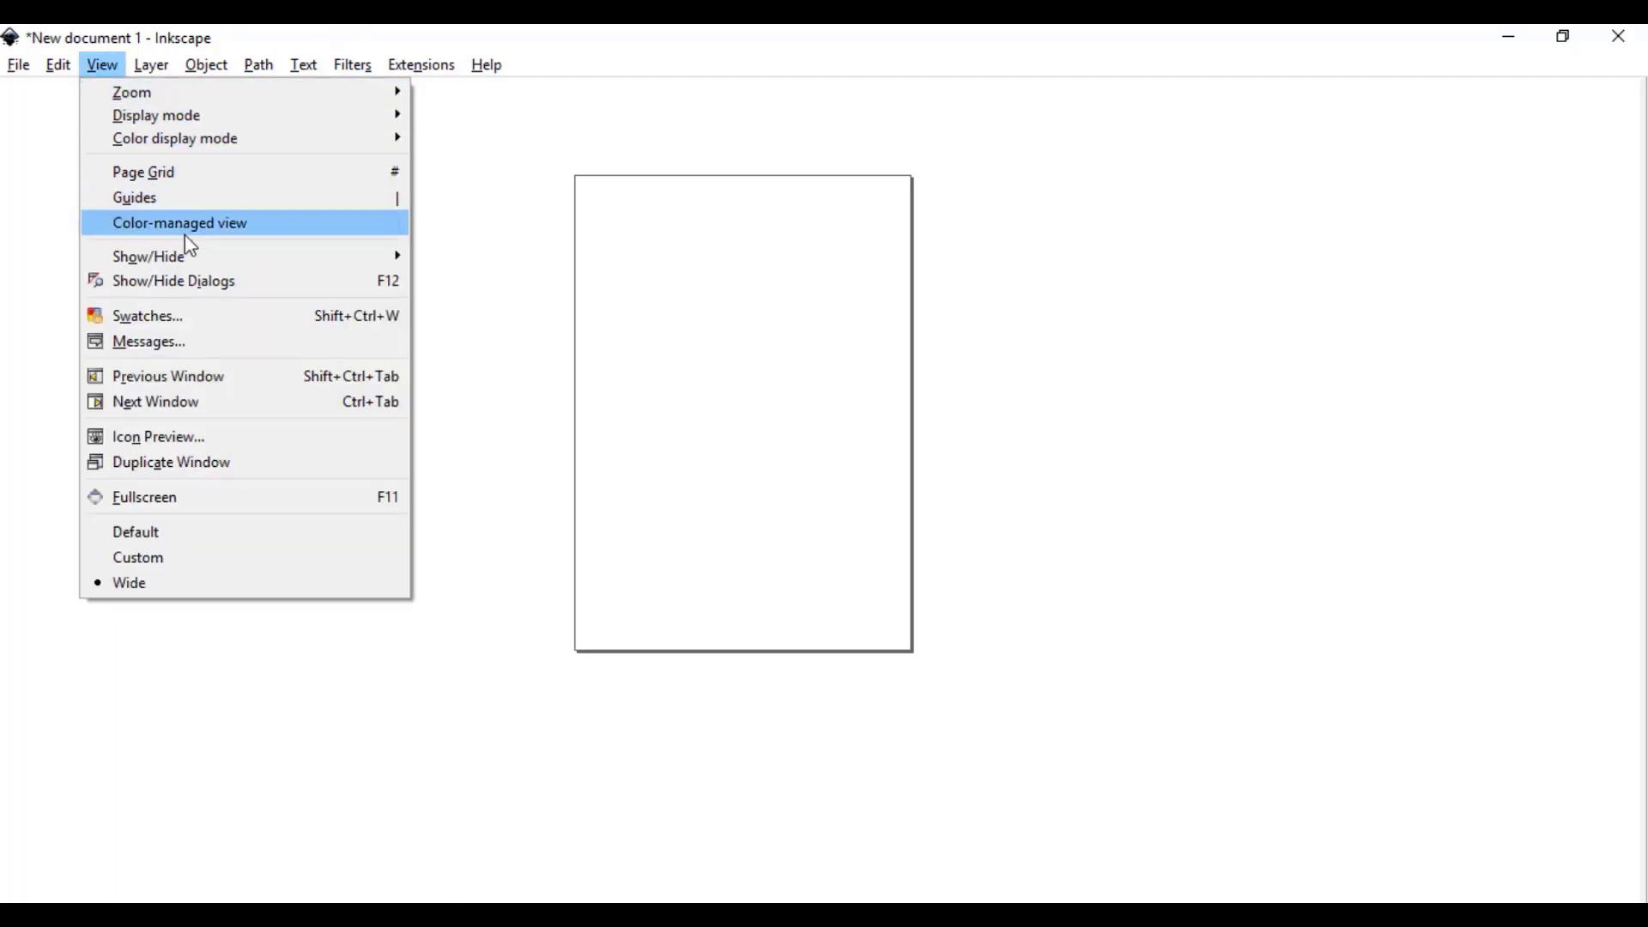
pyautogui.moveTo(410, 269)
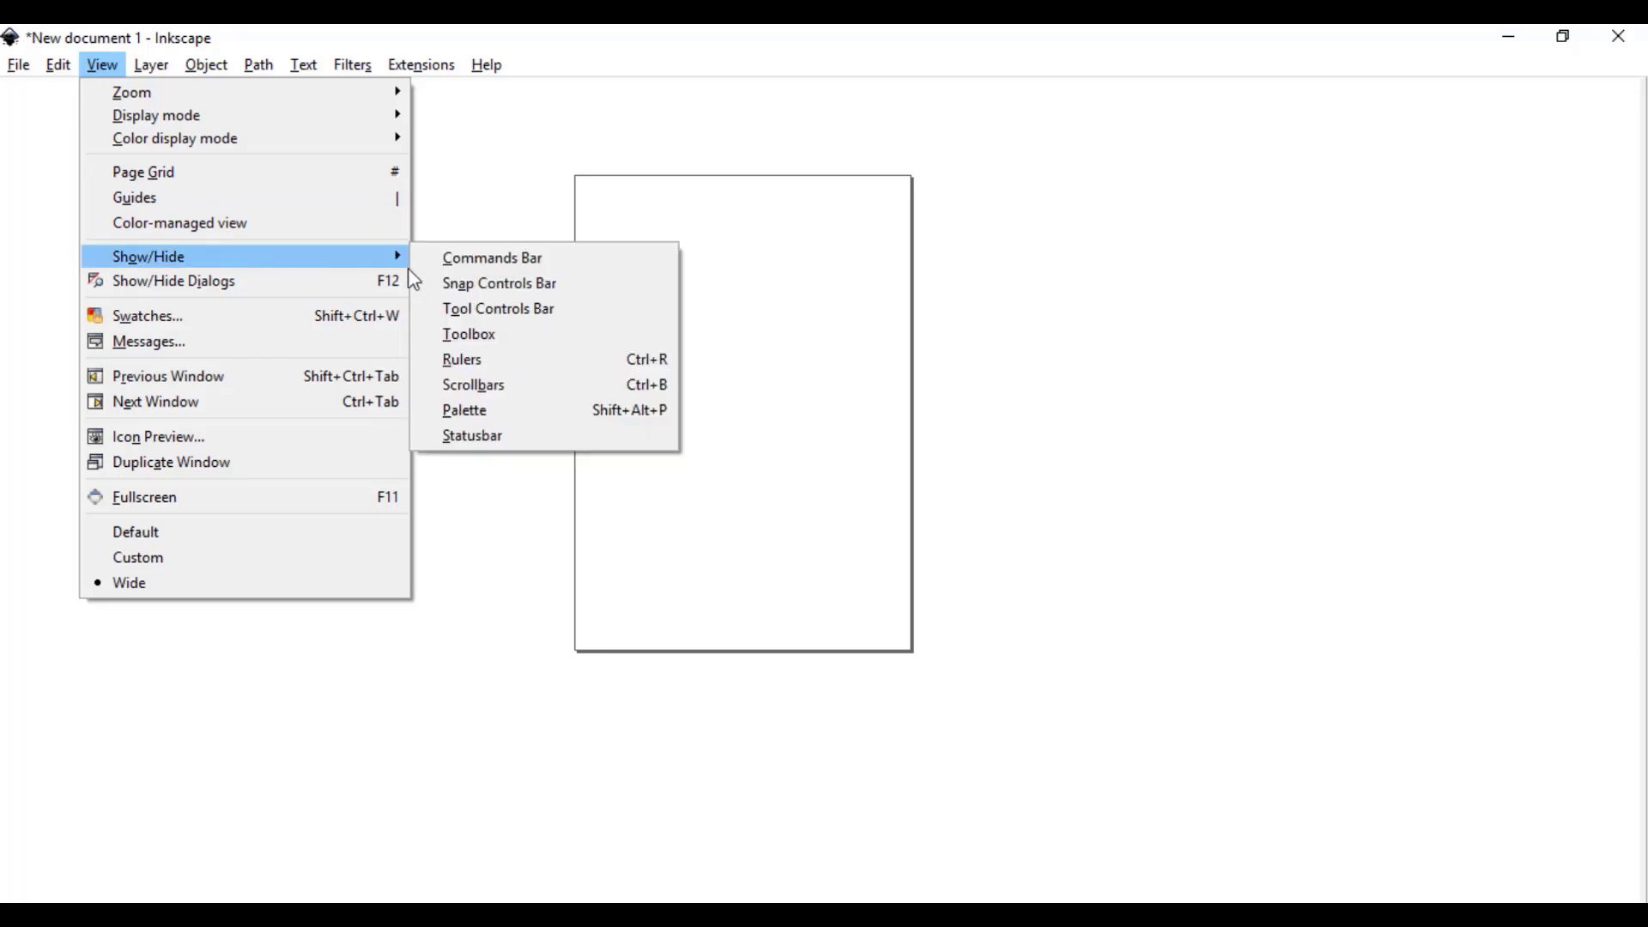
pyautogui.click(601, 268)
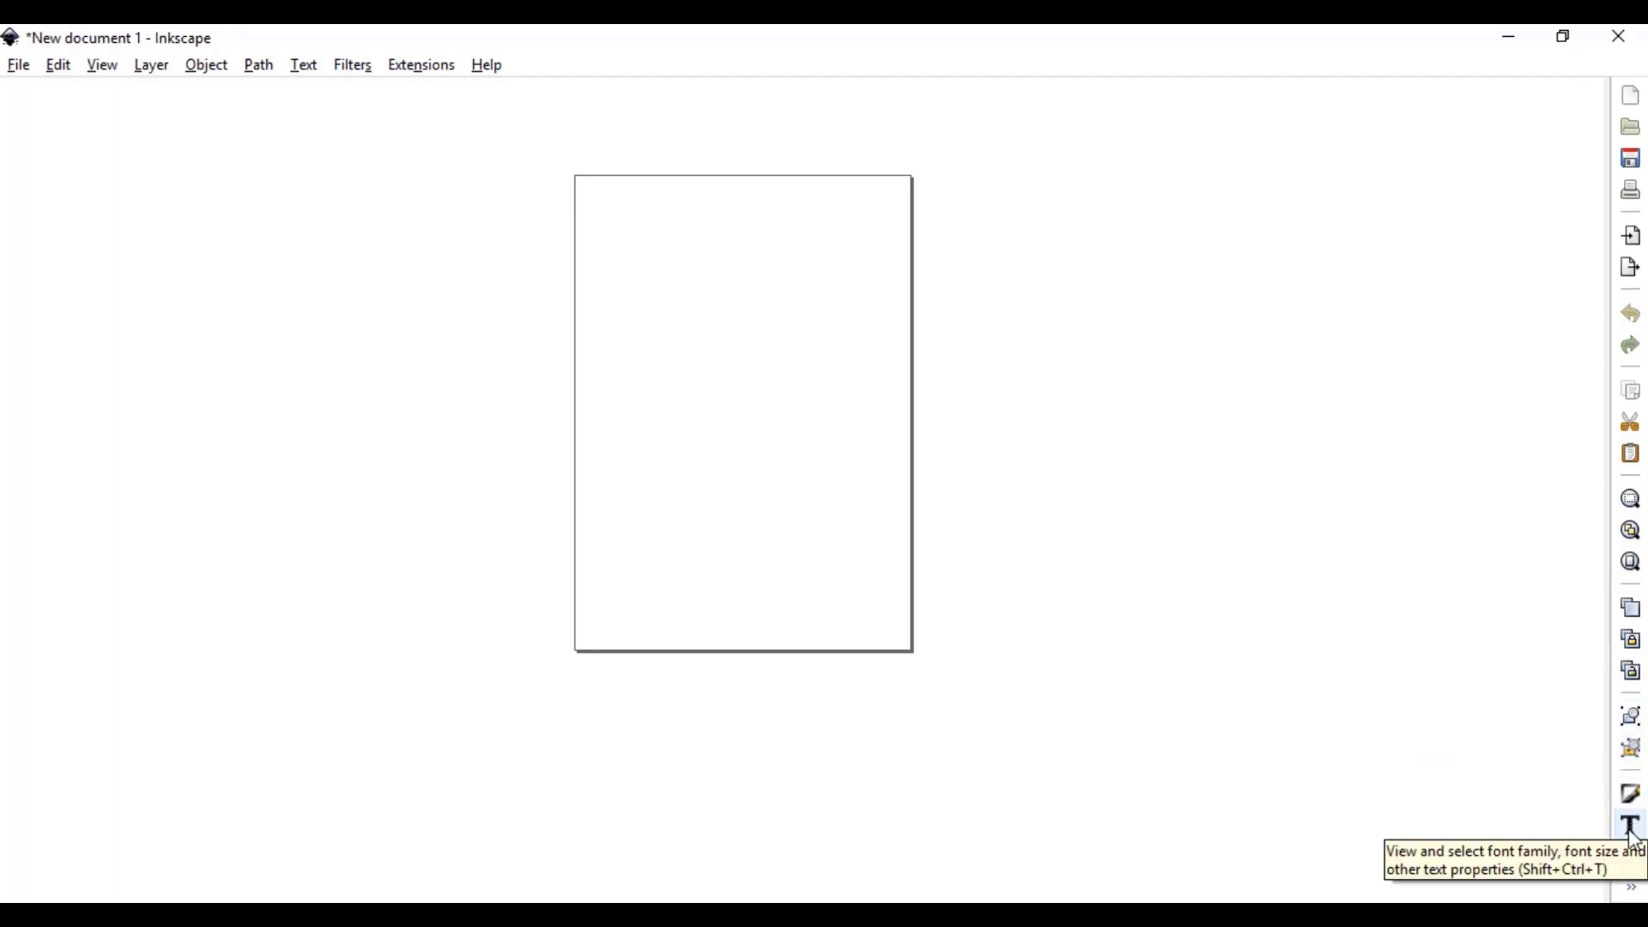
# Step: Open the Layers dialog from the hidden commands of the Commands Bar, inspect it and close it
pyautogui.click(1633, 889)
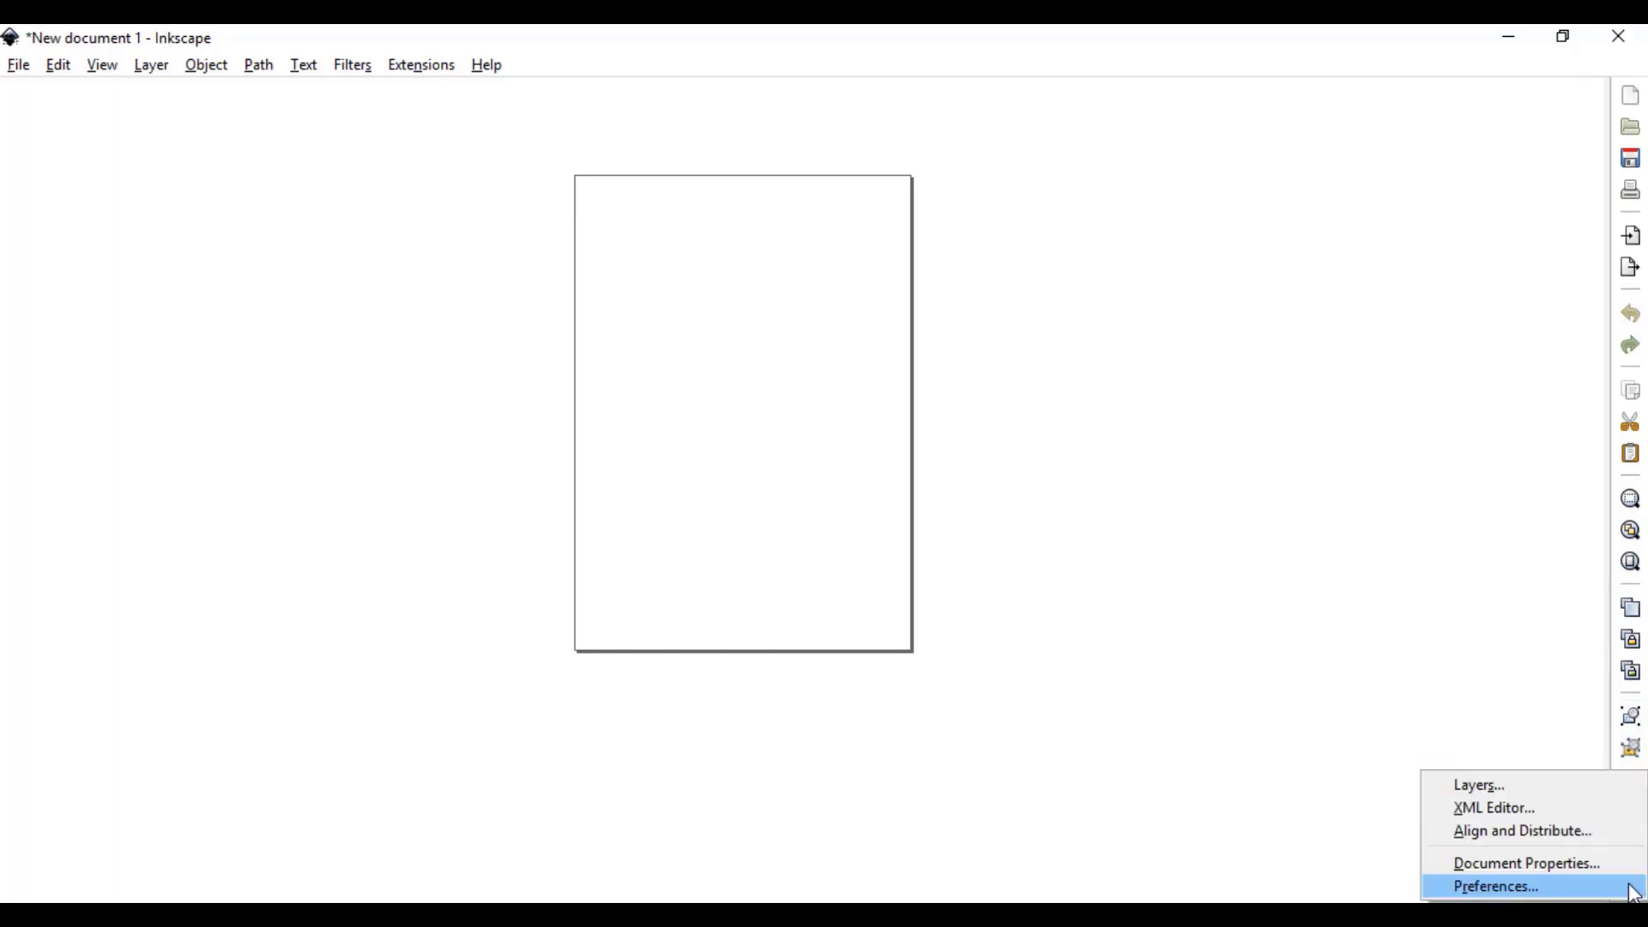
pyautogui.click(1578, 796)
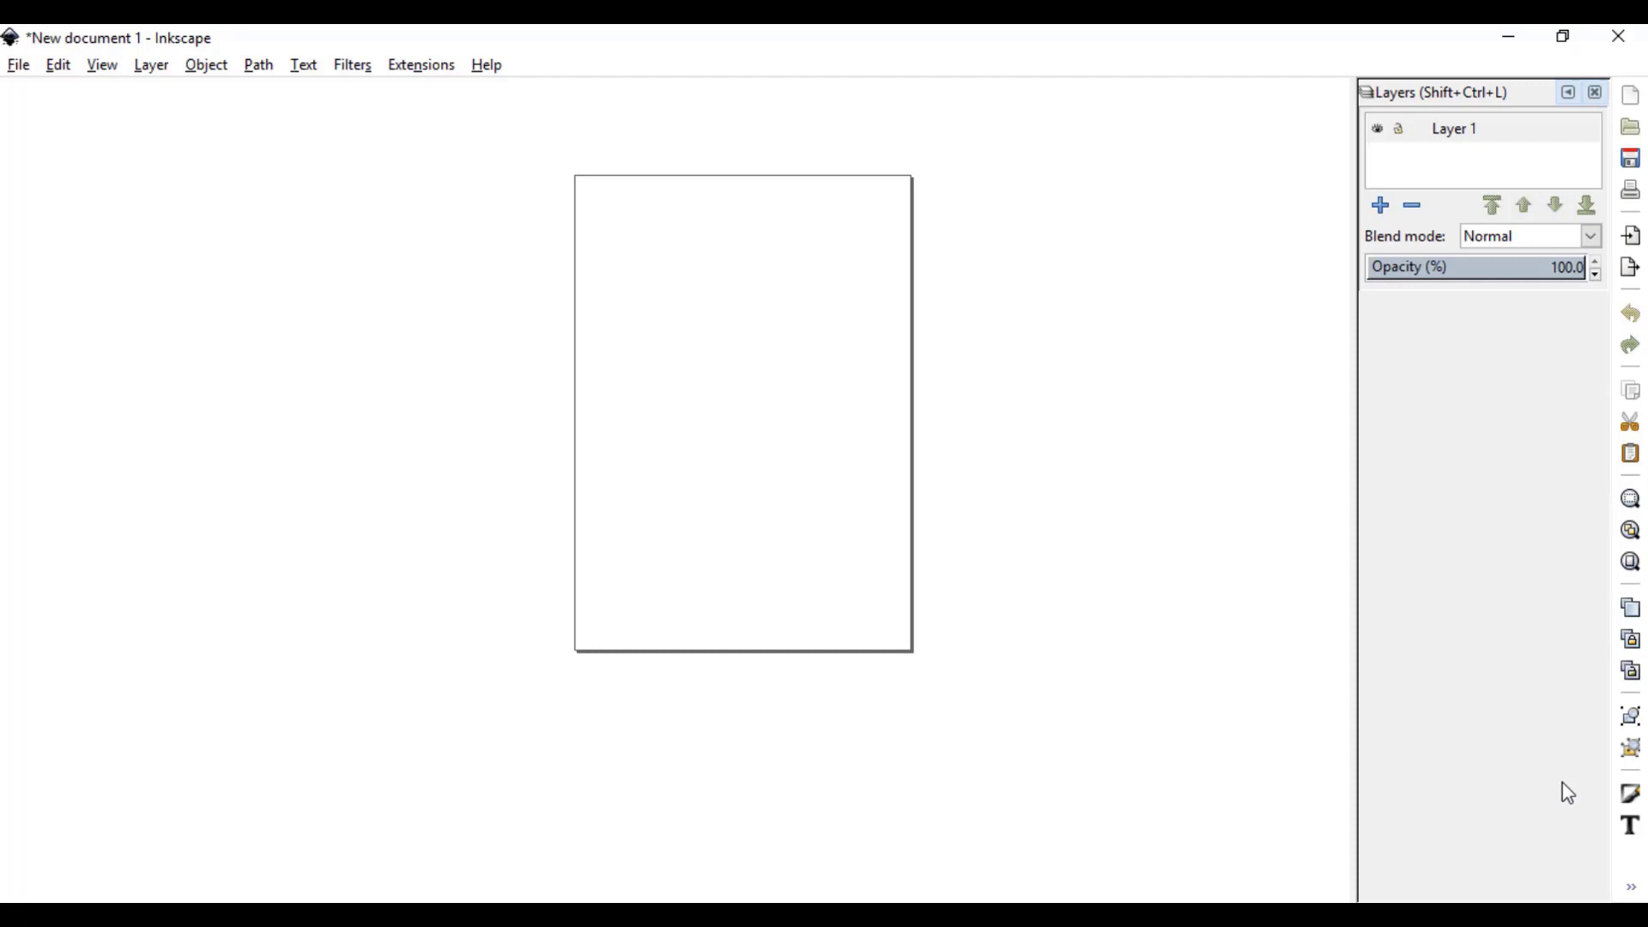
pyautogui.click(1568, 93)
pyautogui.click(1592, 206)
pyautogui.click(1595, 91)
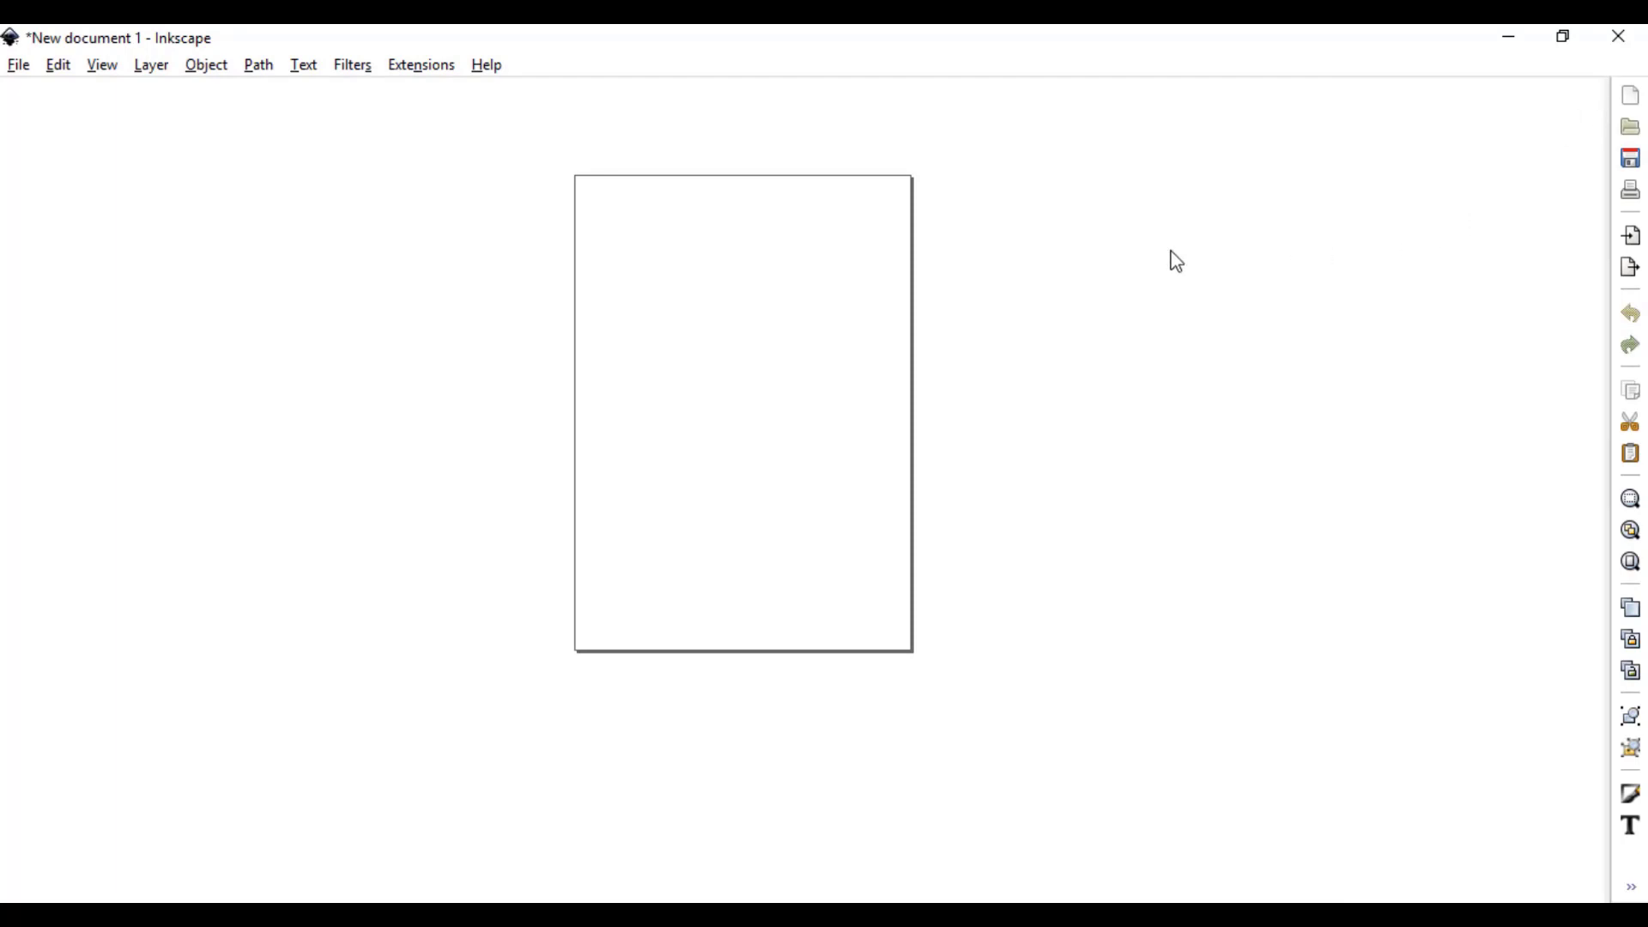
# Step: Display the Snap Controls Bar alongside the Commands Bar
pyautogui.click(103, 67)
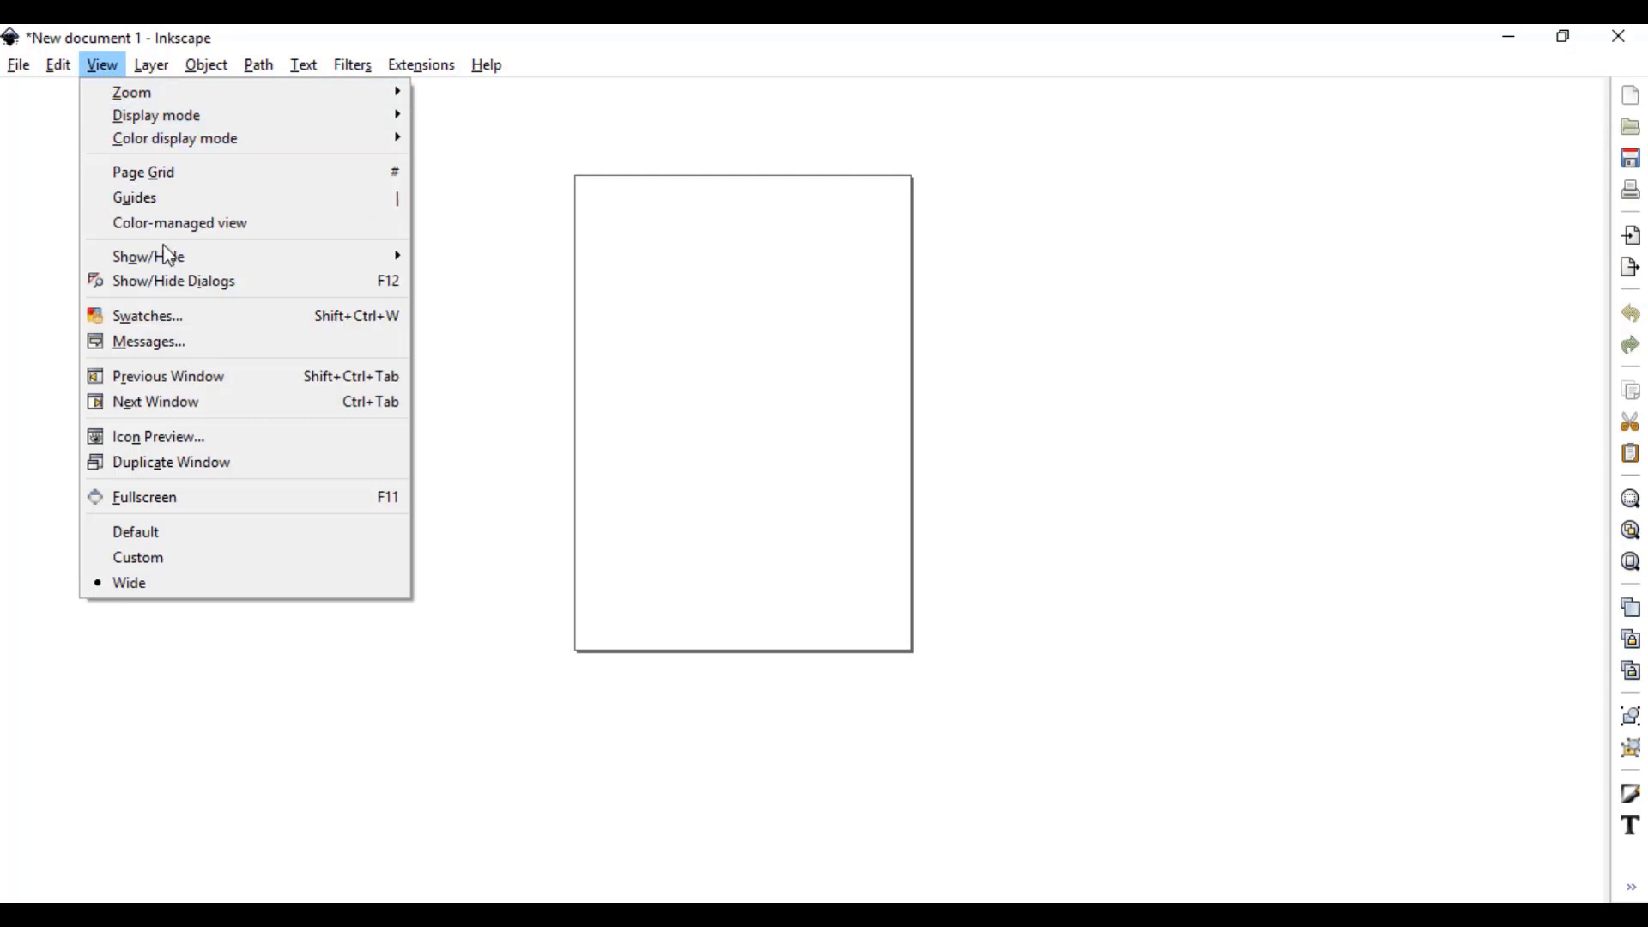
pyautogui.moveTo(182, 259)
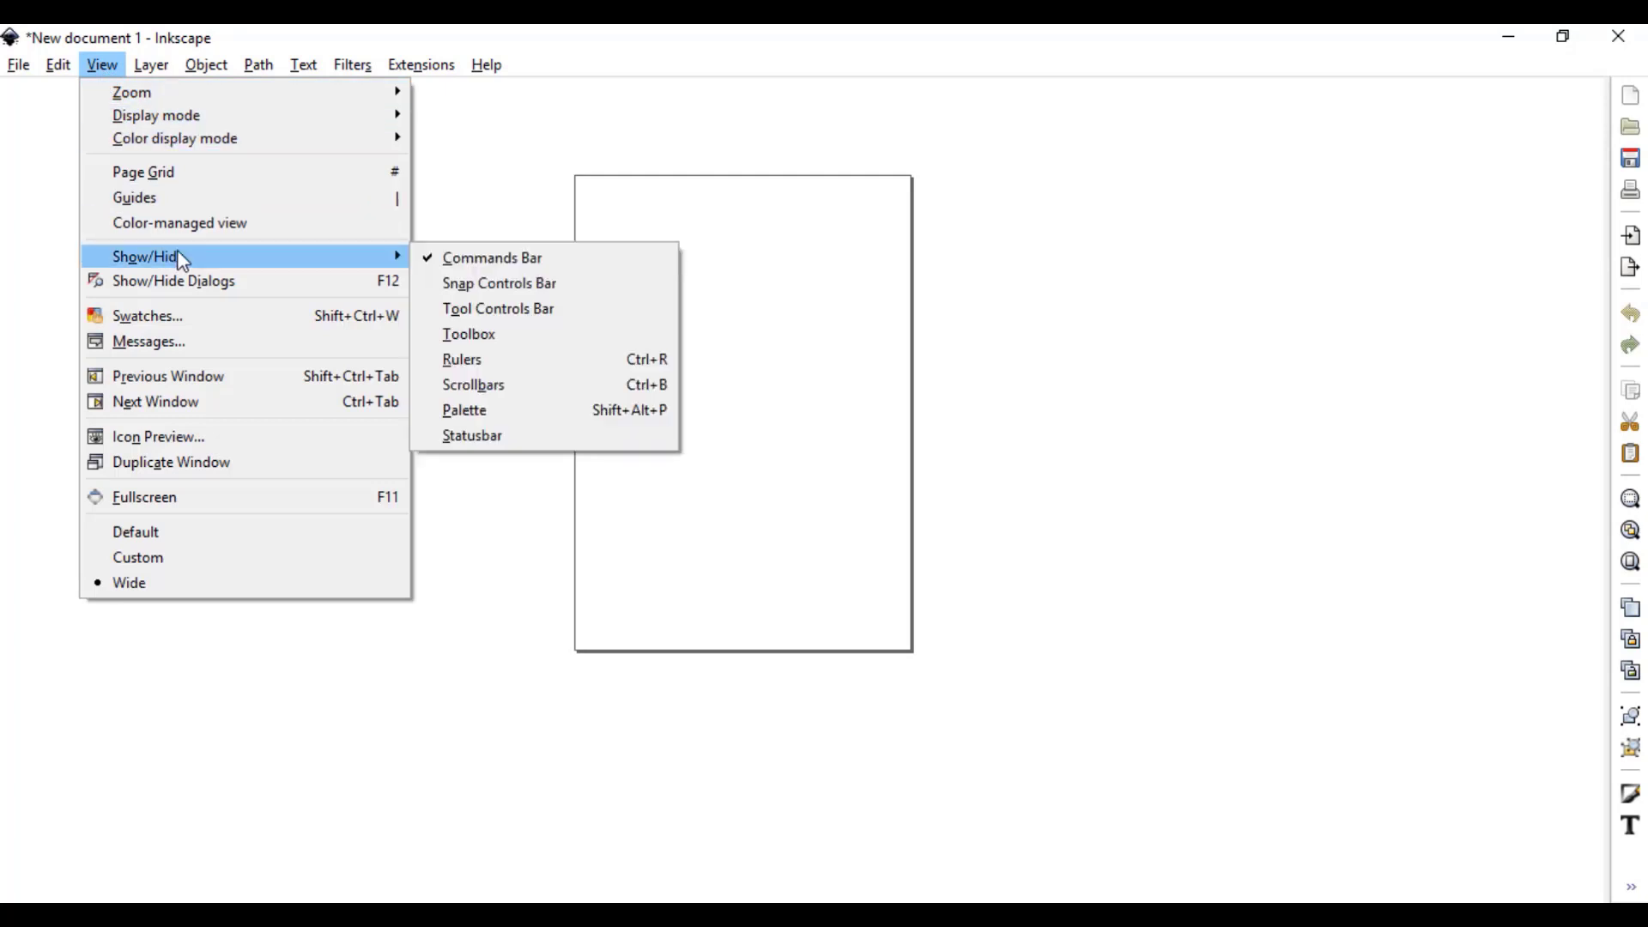
pyautogui.click(477, 280)
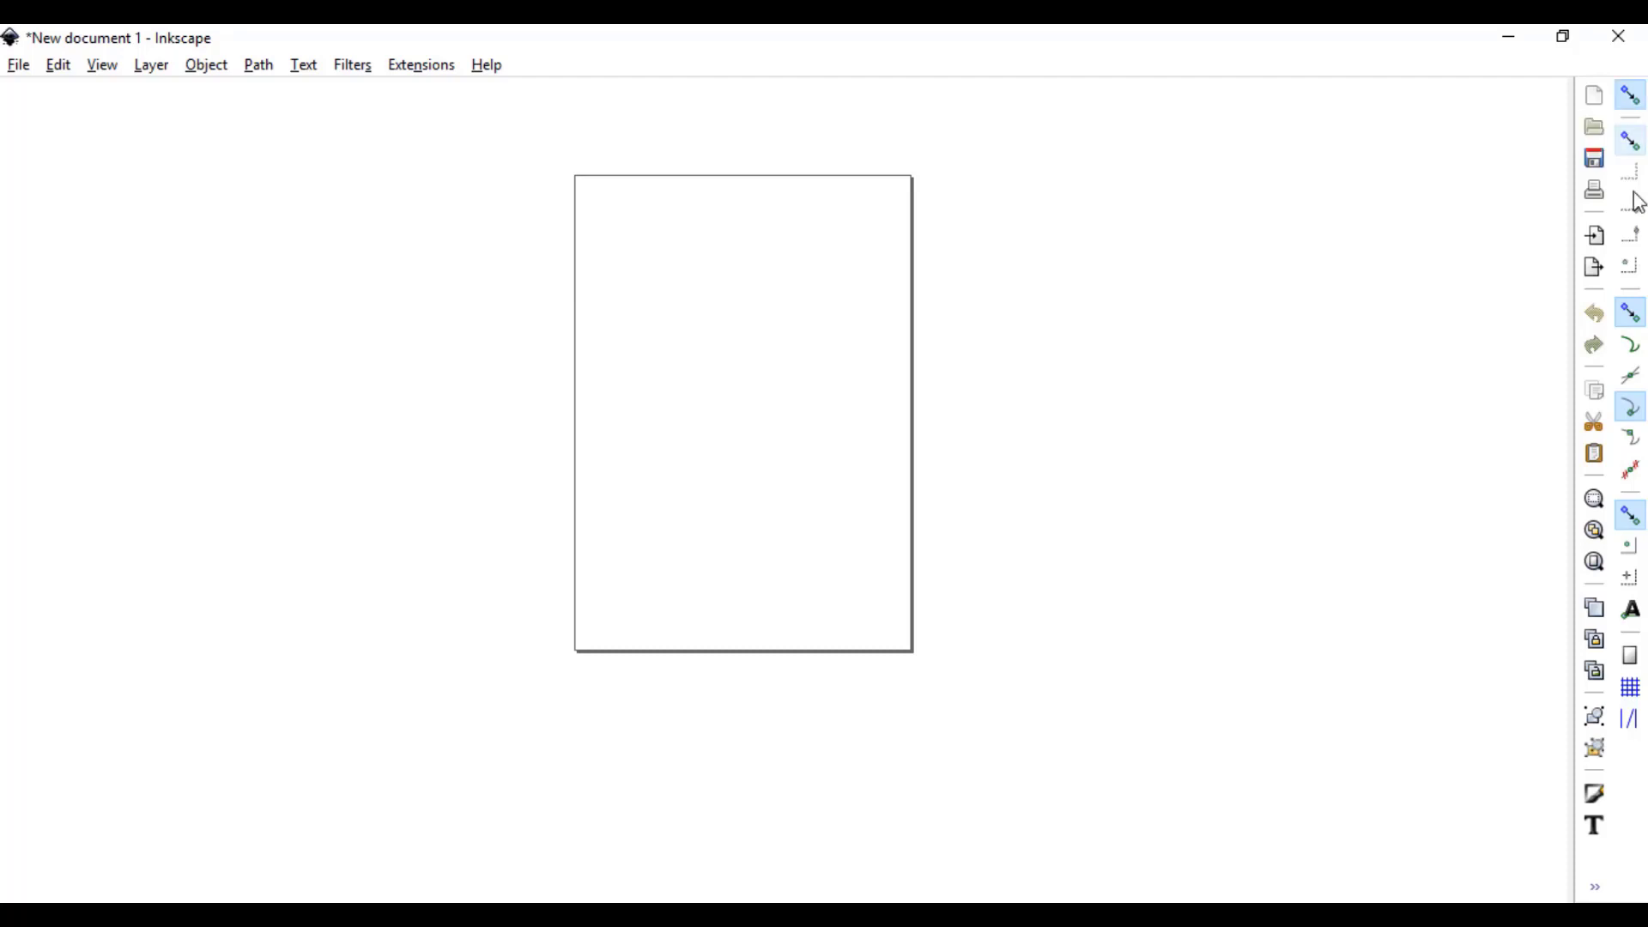
# Step: Try the options for snapping to the page border, grids and guides, and switch them back off
pyautogui.click(1628, 663)
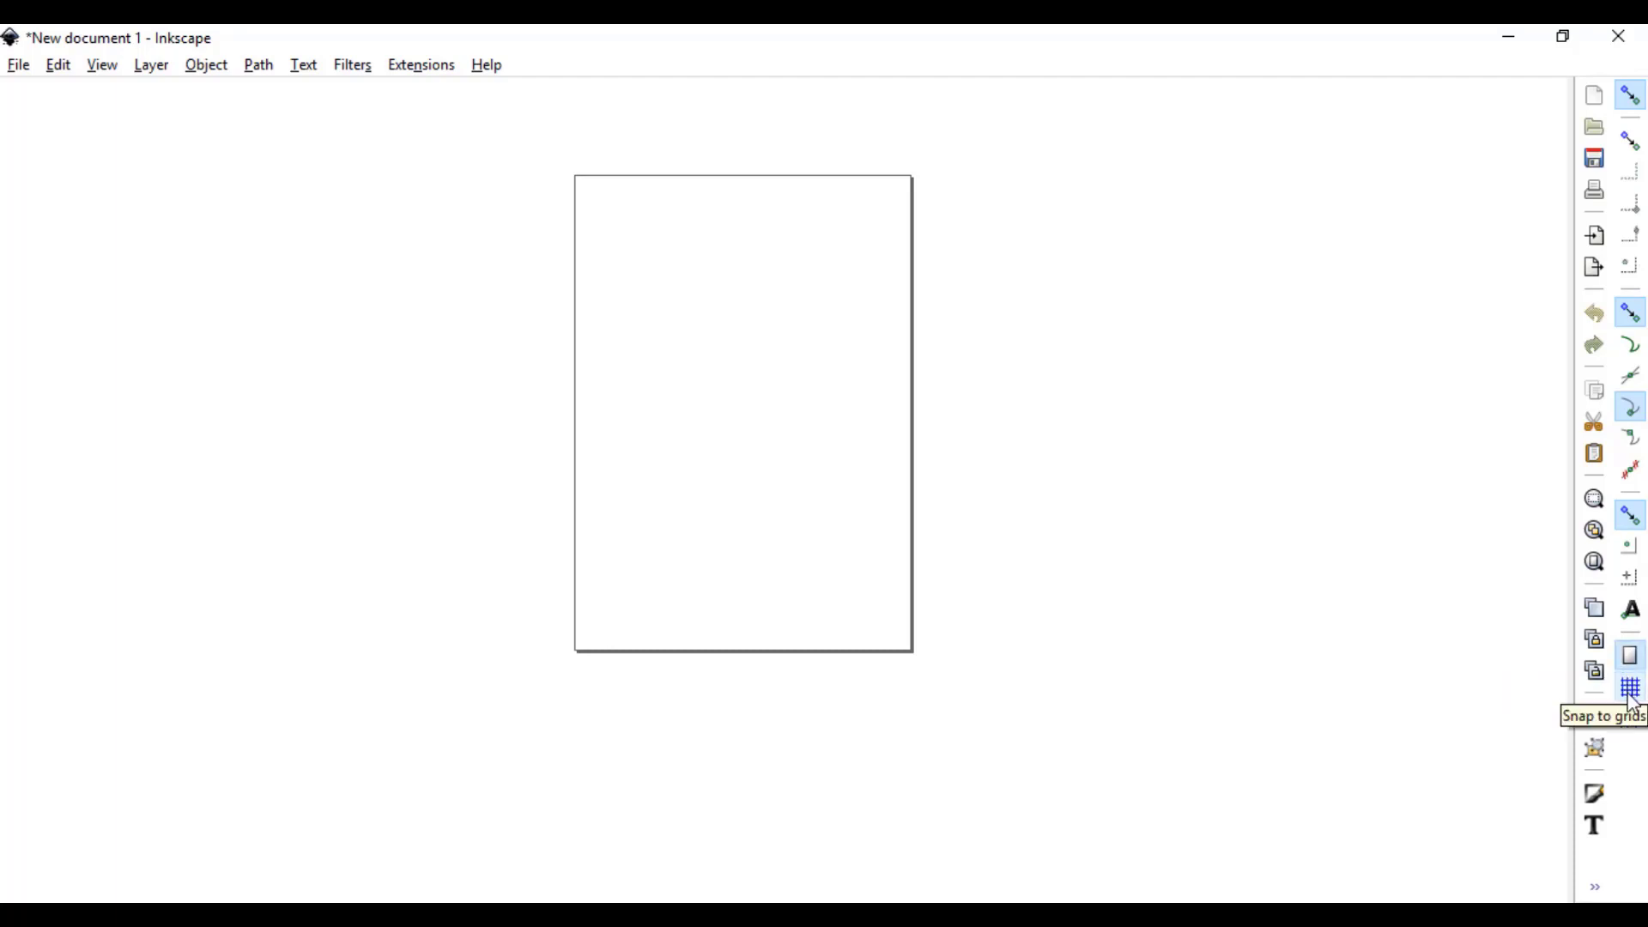
pyautogui.click(1627, 721)
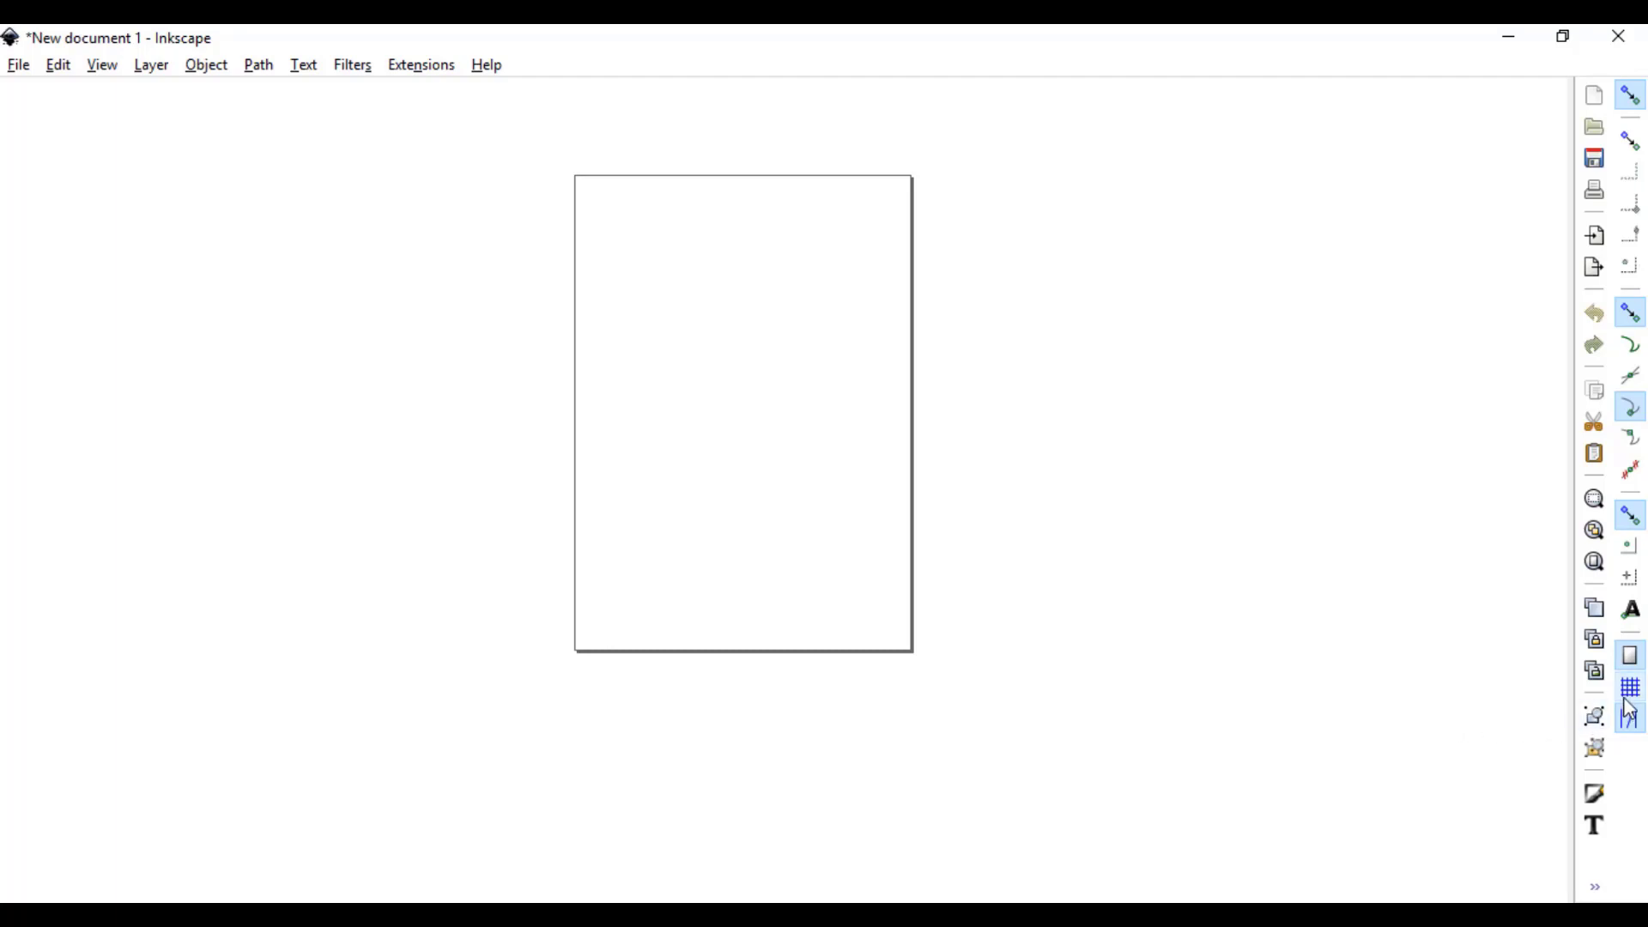
pyautogui.click(1631, 656)
pyautogui.click(1630, 688)
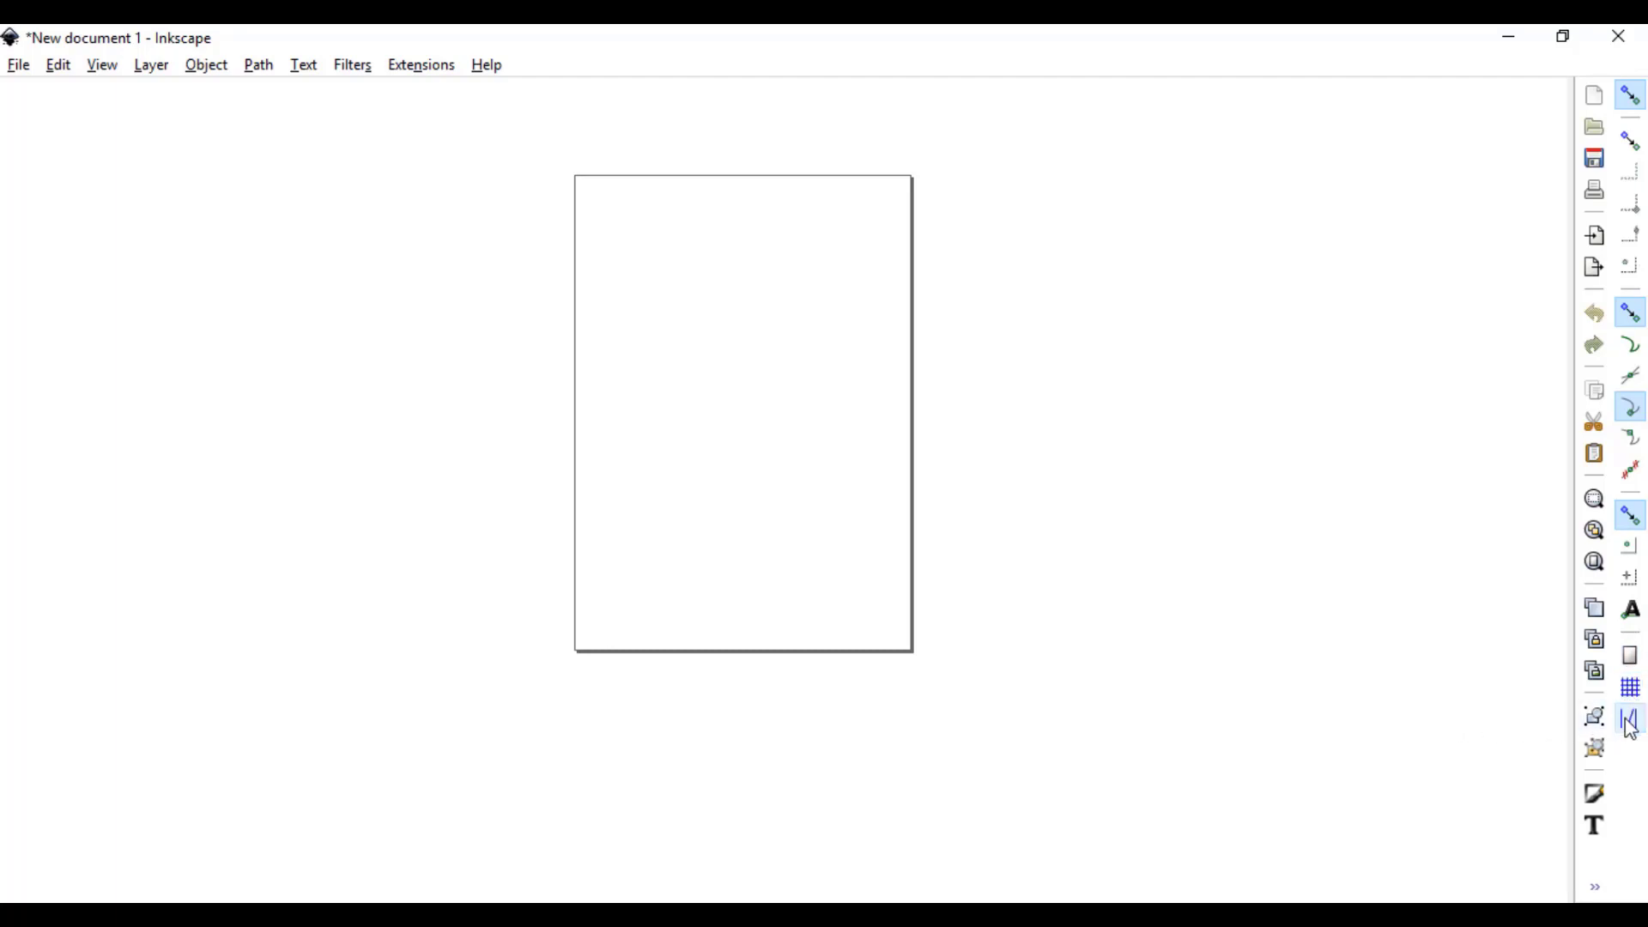
pyautogui.click(1627, 719)
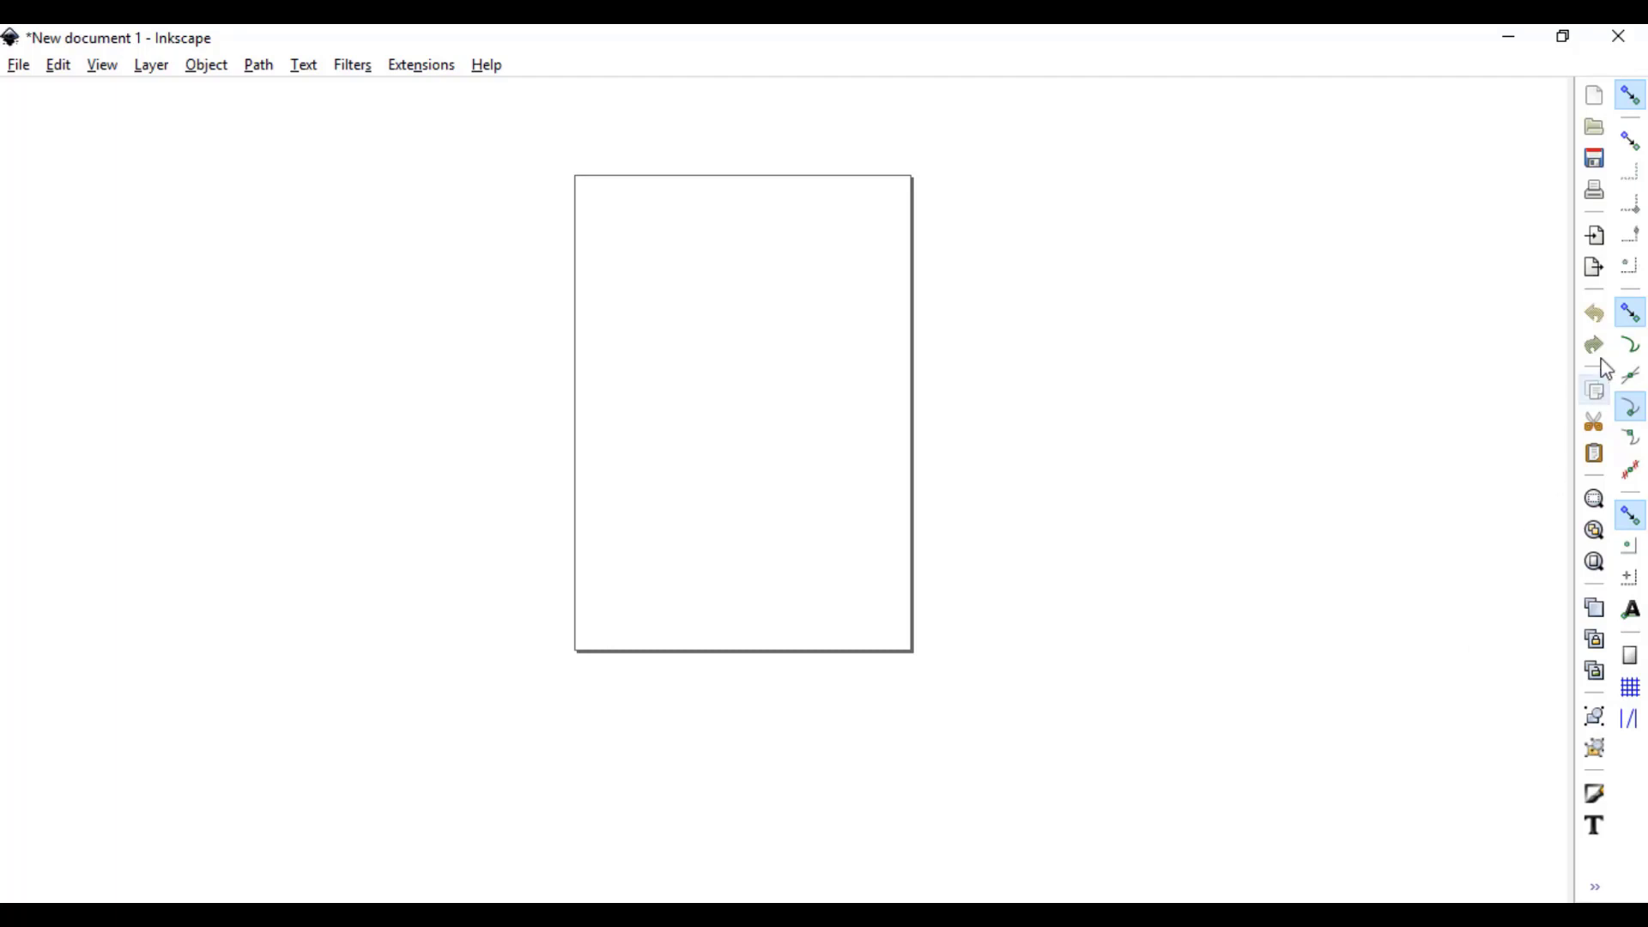
# Step: Switch snapping of nodes, paths and handles off and on repeatedly, leaving it enabled
pyautogui.click(1633, 319)
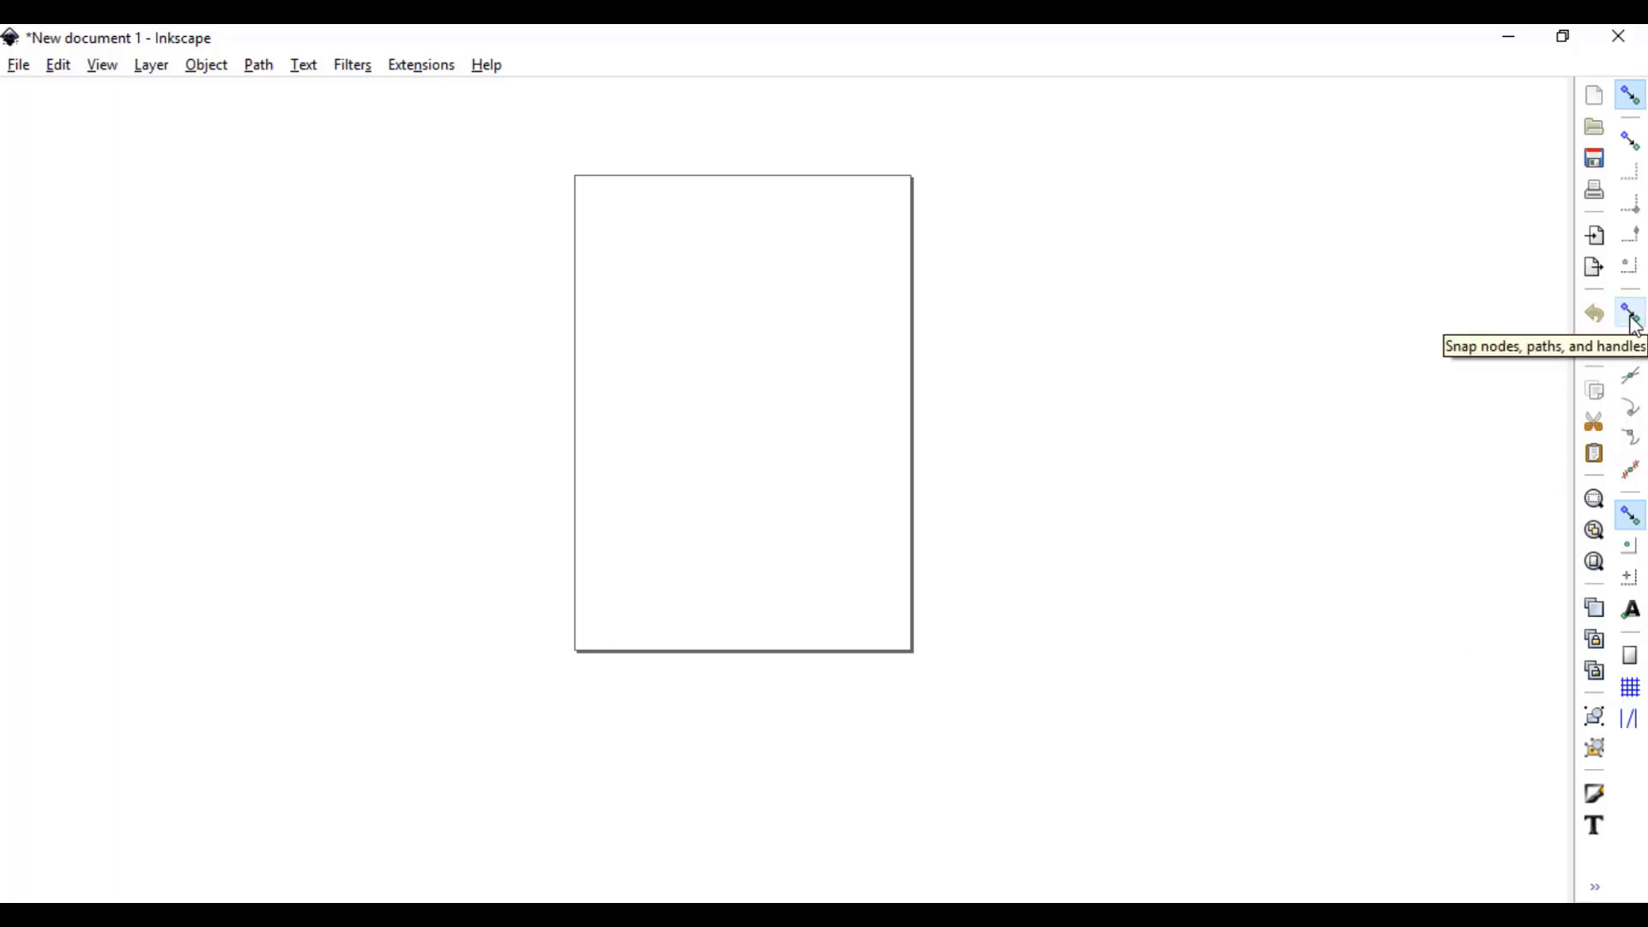
pyautogui.click(1634, 320)
pyautogui.click(1633, 320)
pyautogui.click(1633, 320)
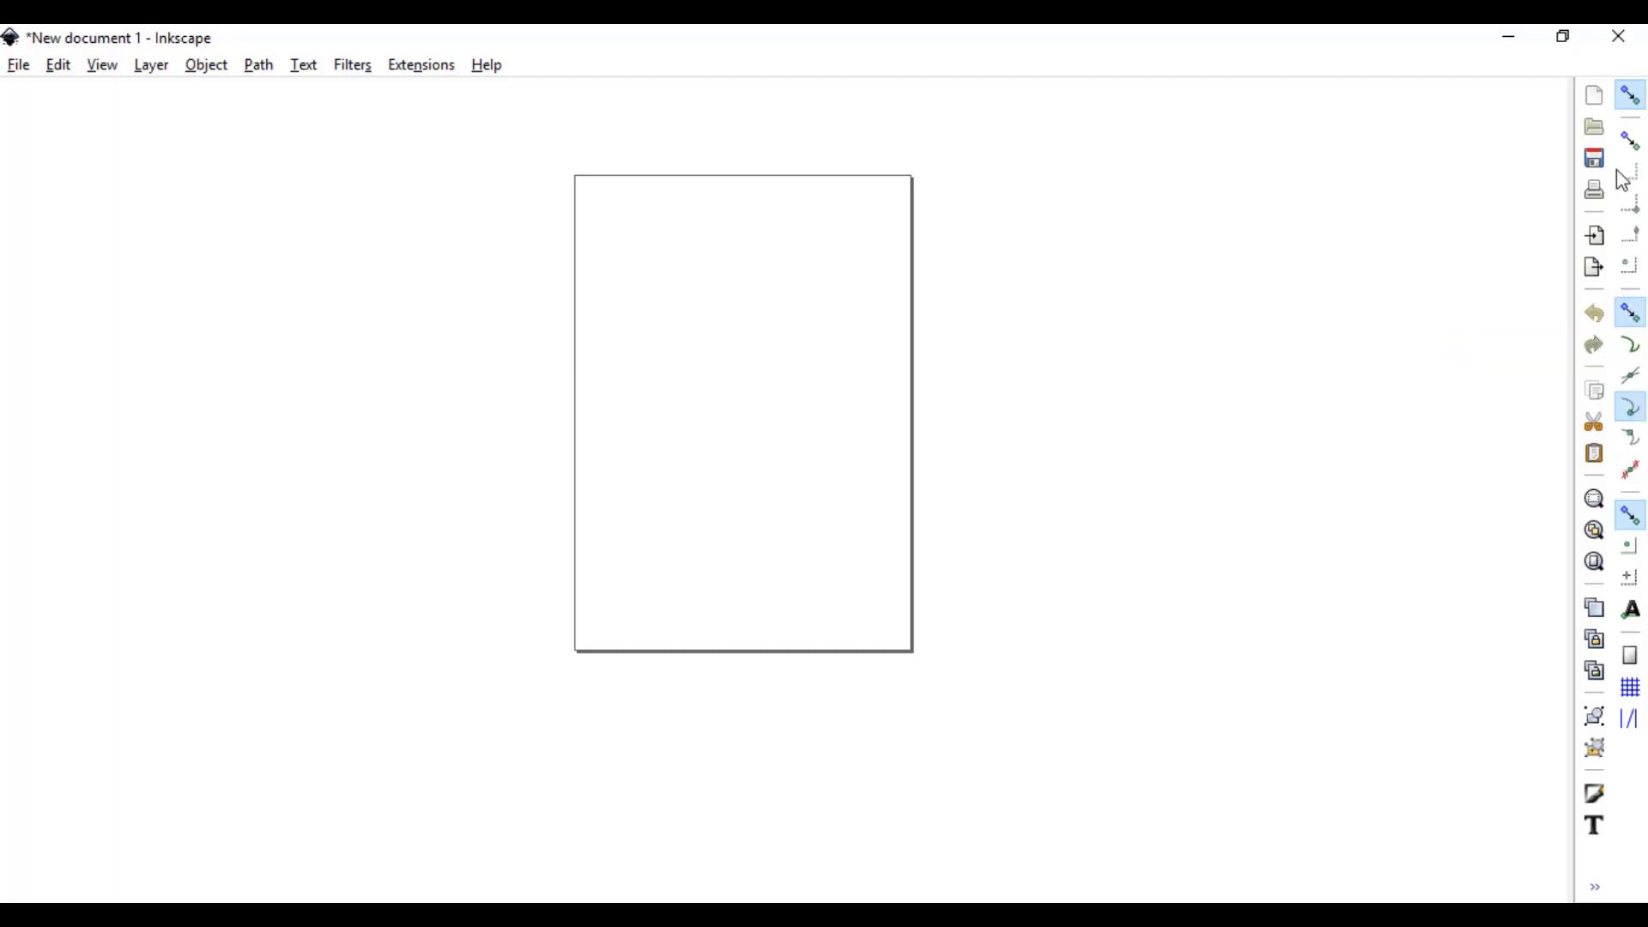
# Step: Toggle the global snapping option off and on a few times, leaving snapping enabled
pyautogui.click(1633, 105)
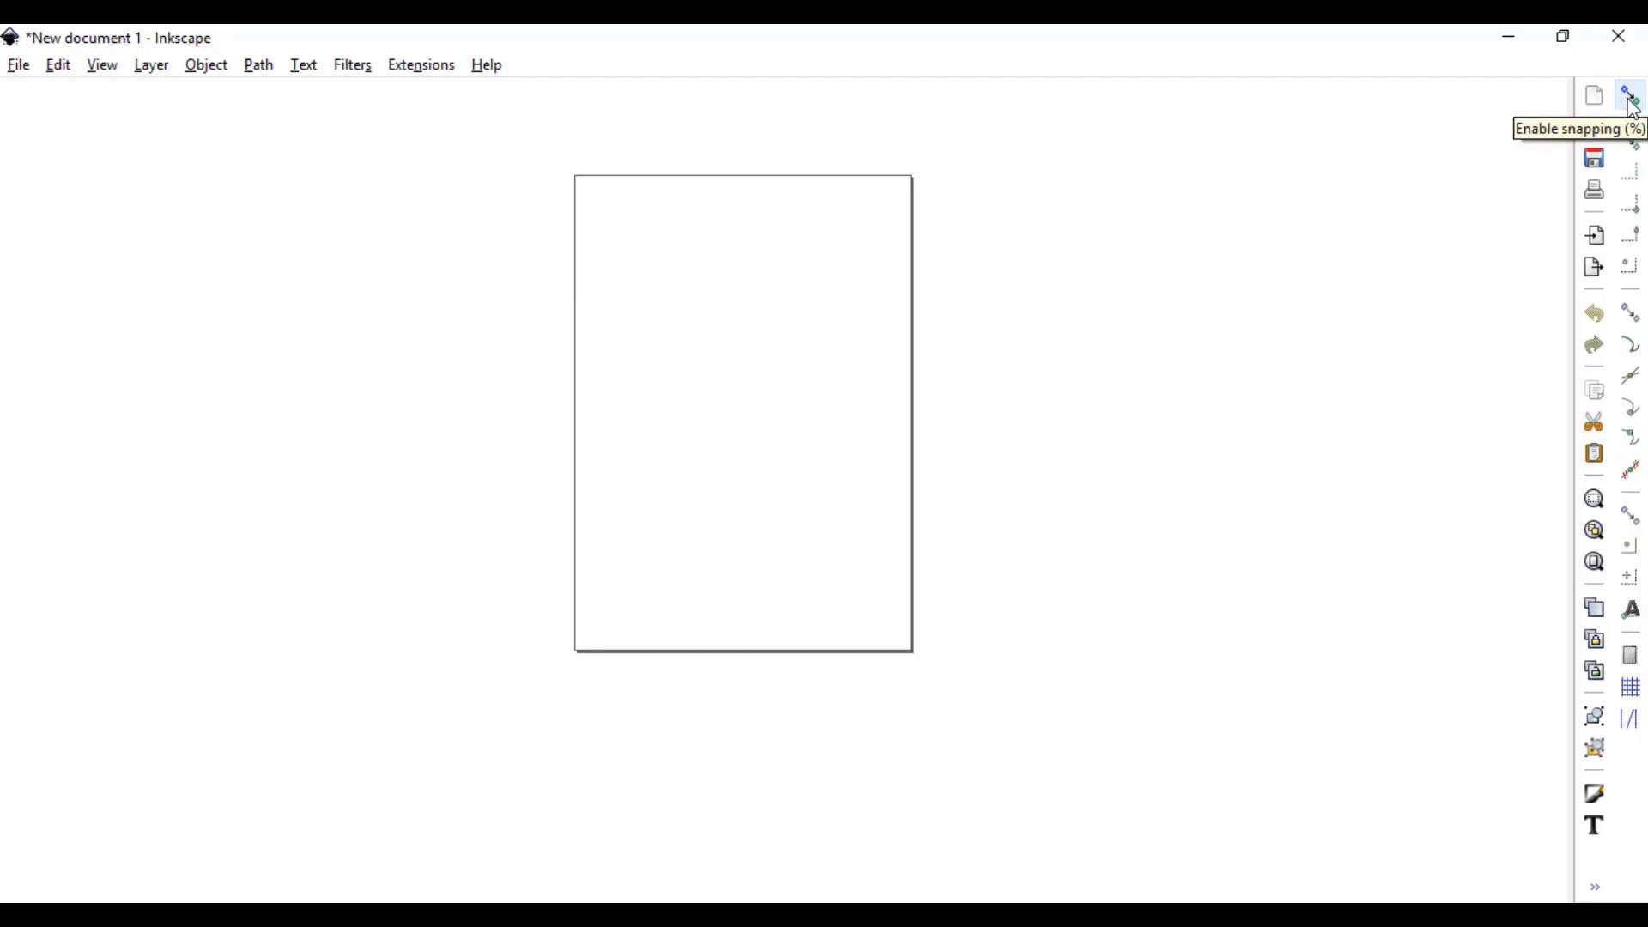
pyautogui.click(1633, 104)
pyautogui.click(1633, 105)
pyautogui.click(1633, 104)
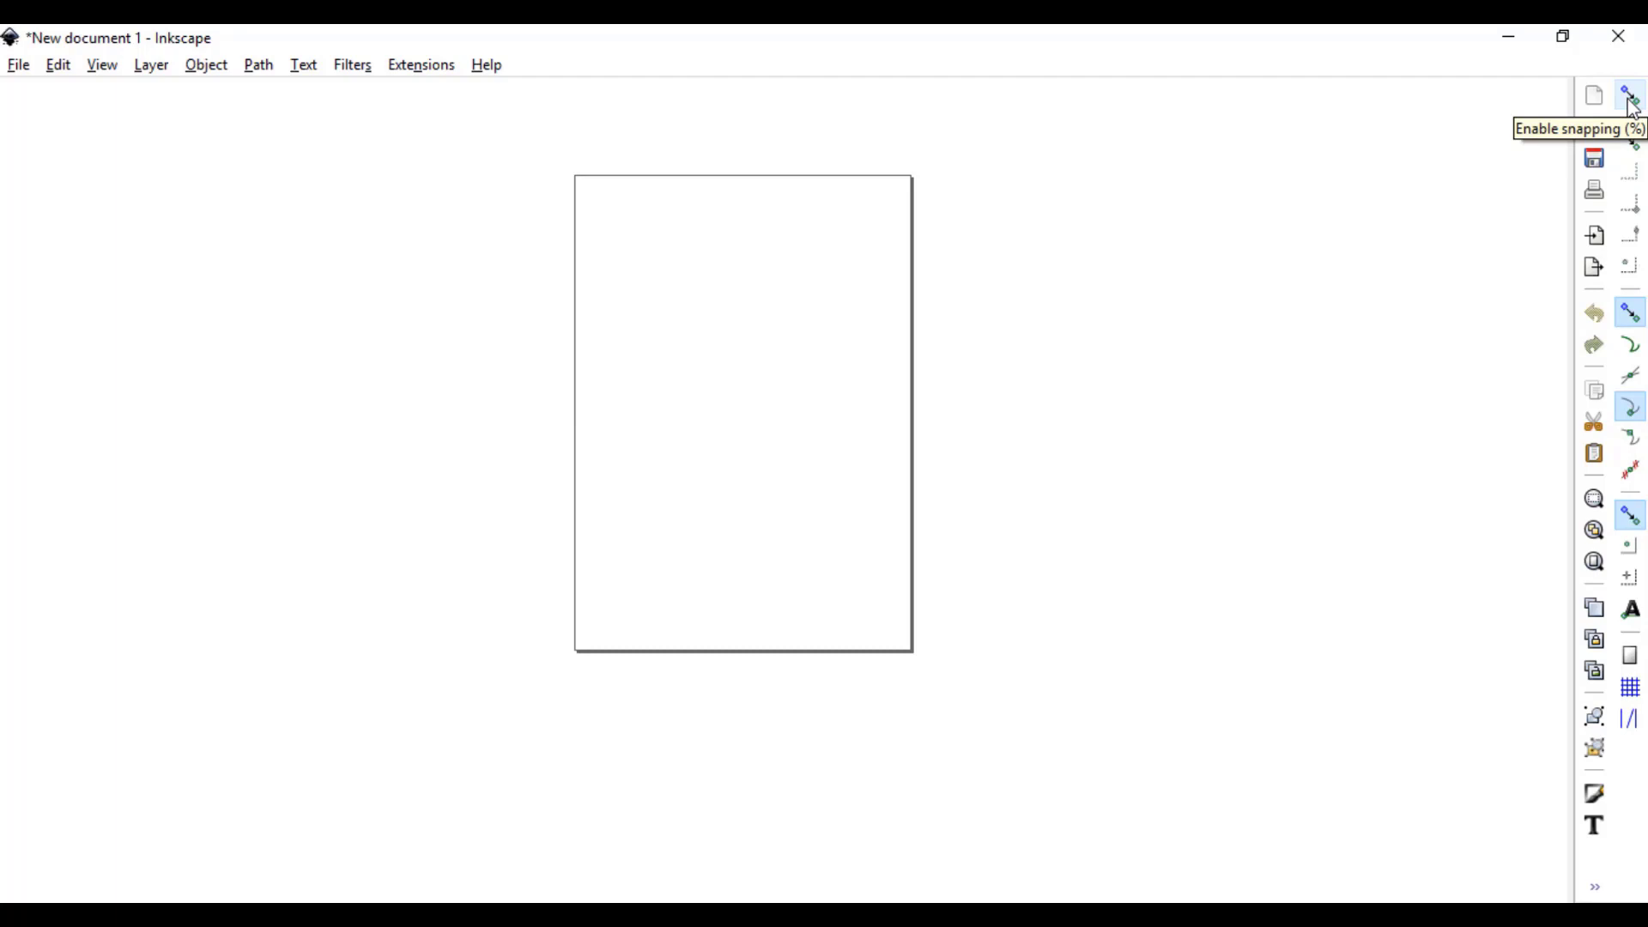
# Step: Display the Toolbox and the Tool Controls Bar in the document window
pyautogui.click(104, 68)
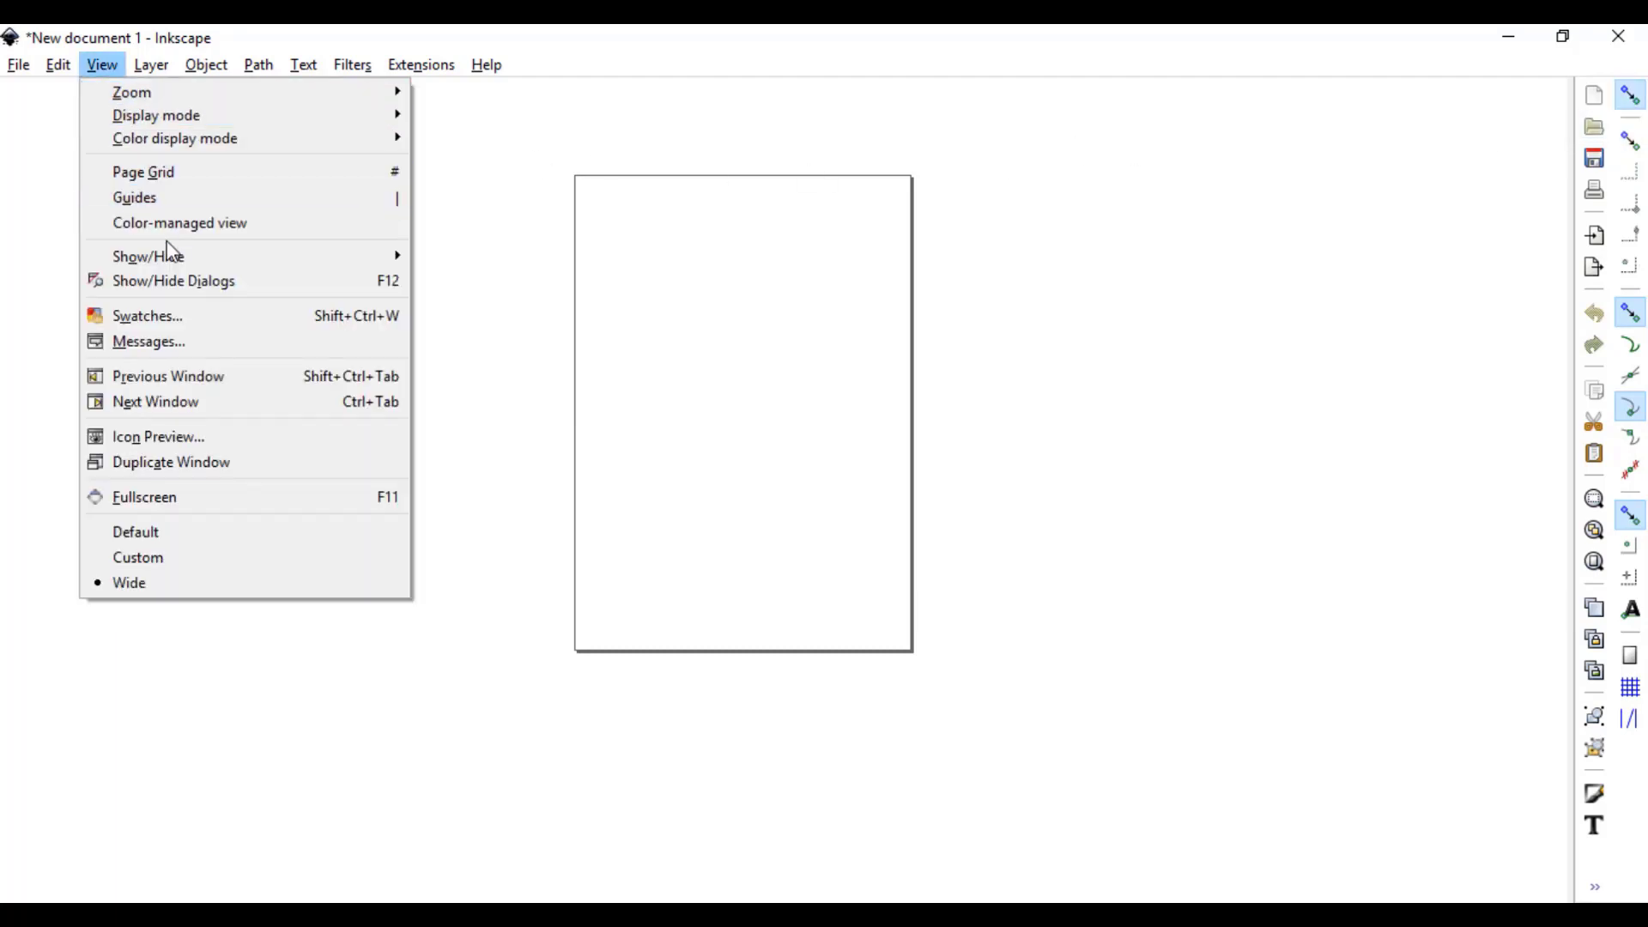
pyautogui.moveTo(232, 257)
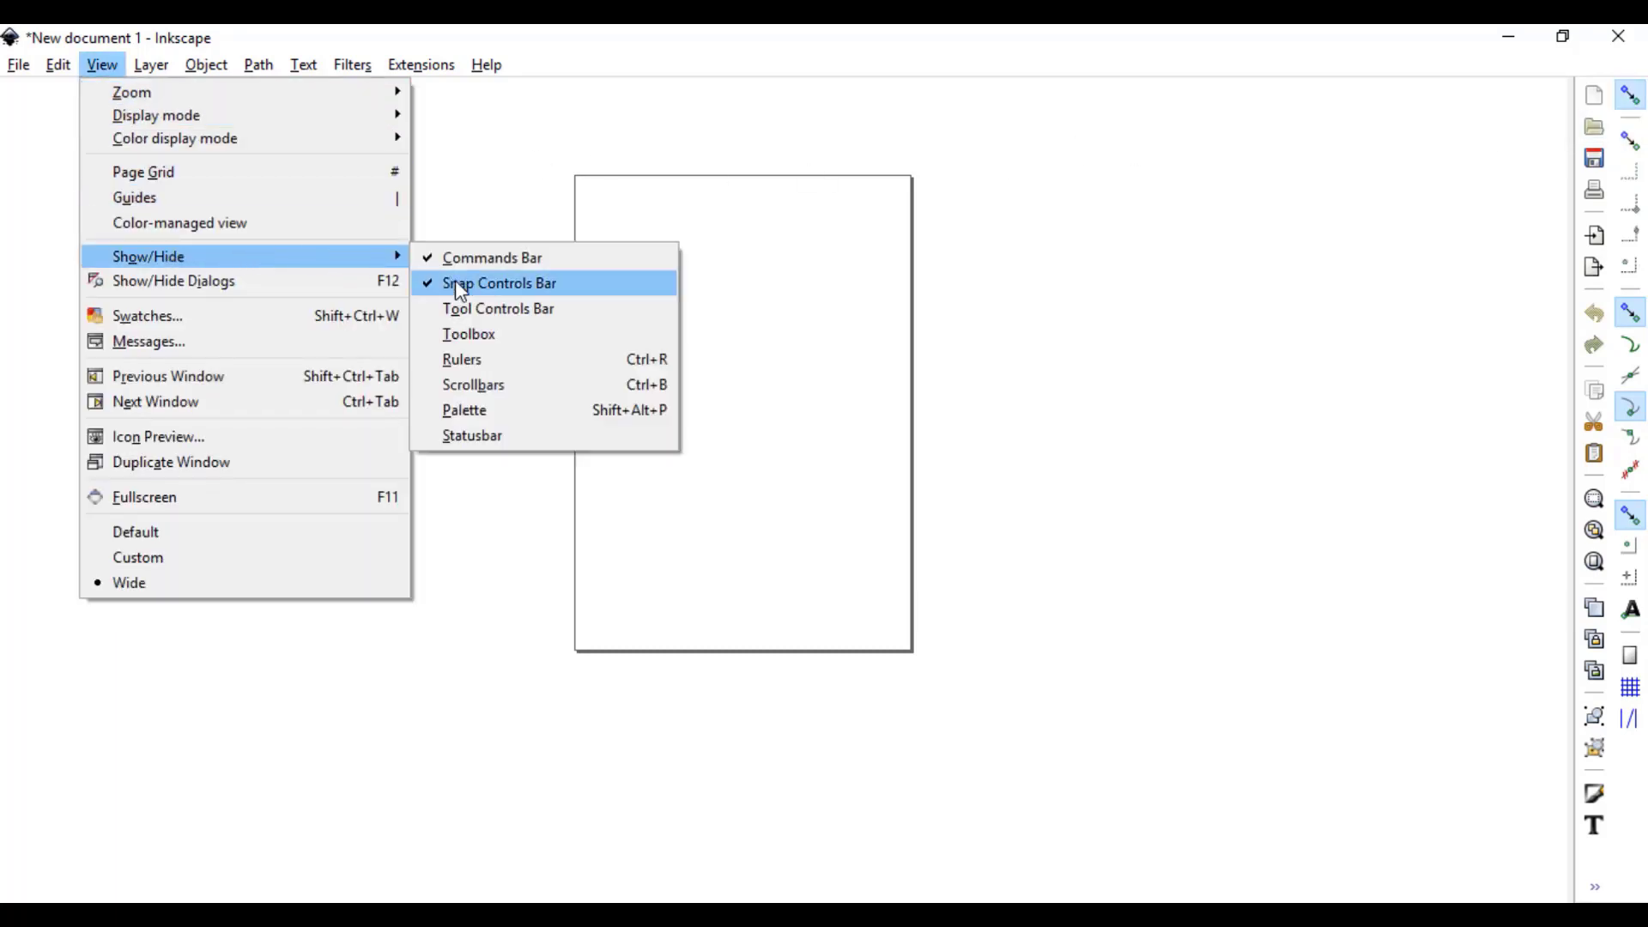
pyautogui.click(471, 339)
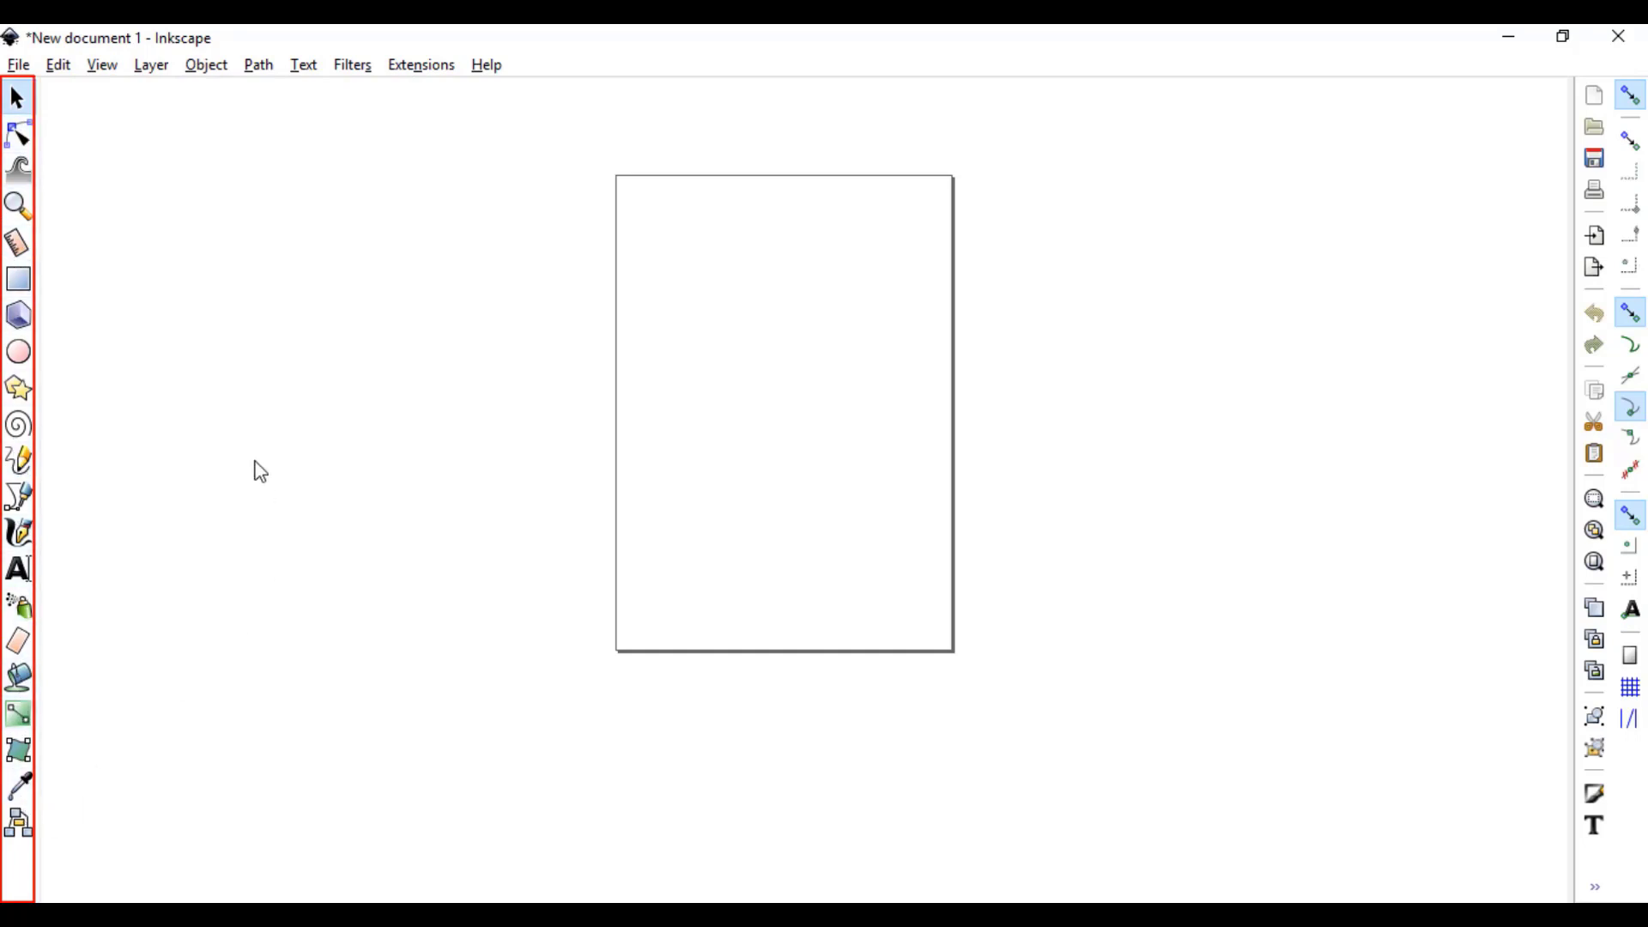
pyautogui.click(102, 69)
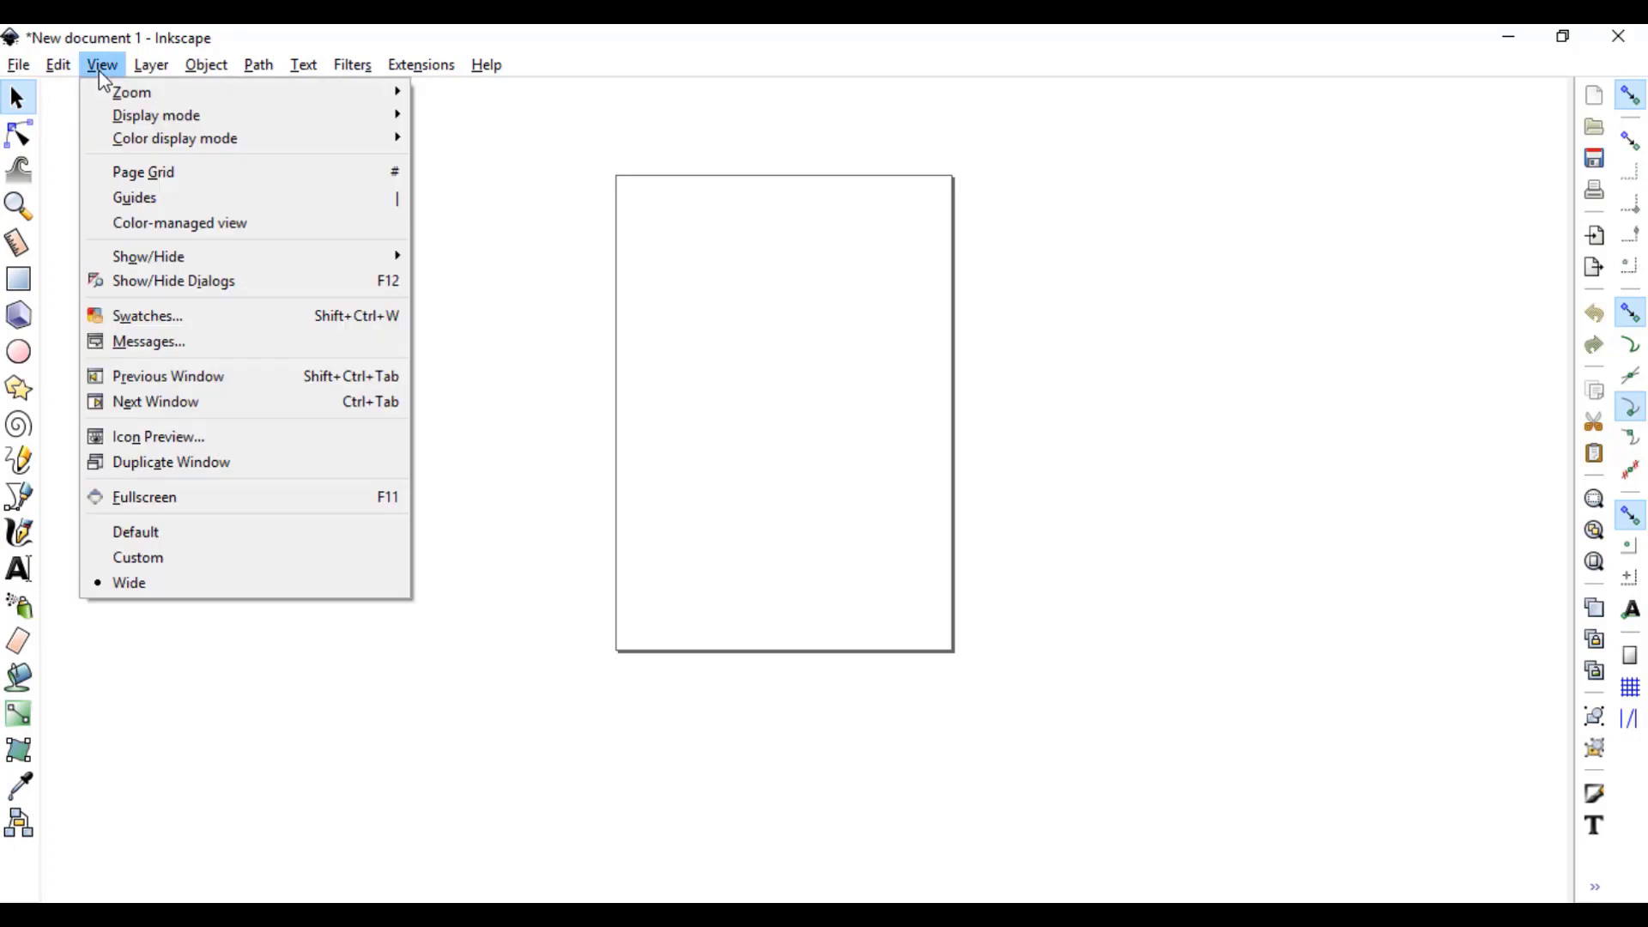
pyautogui.moveTo(327, 268)
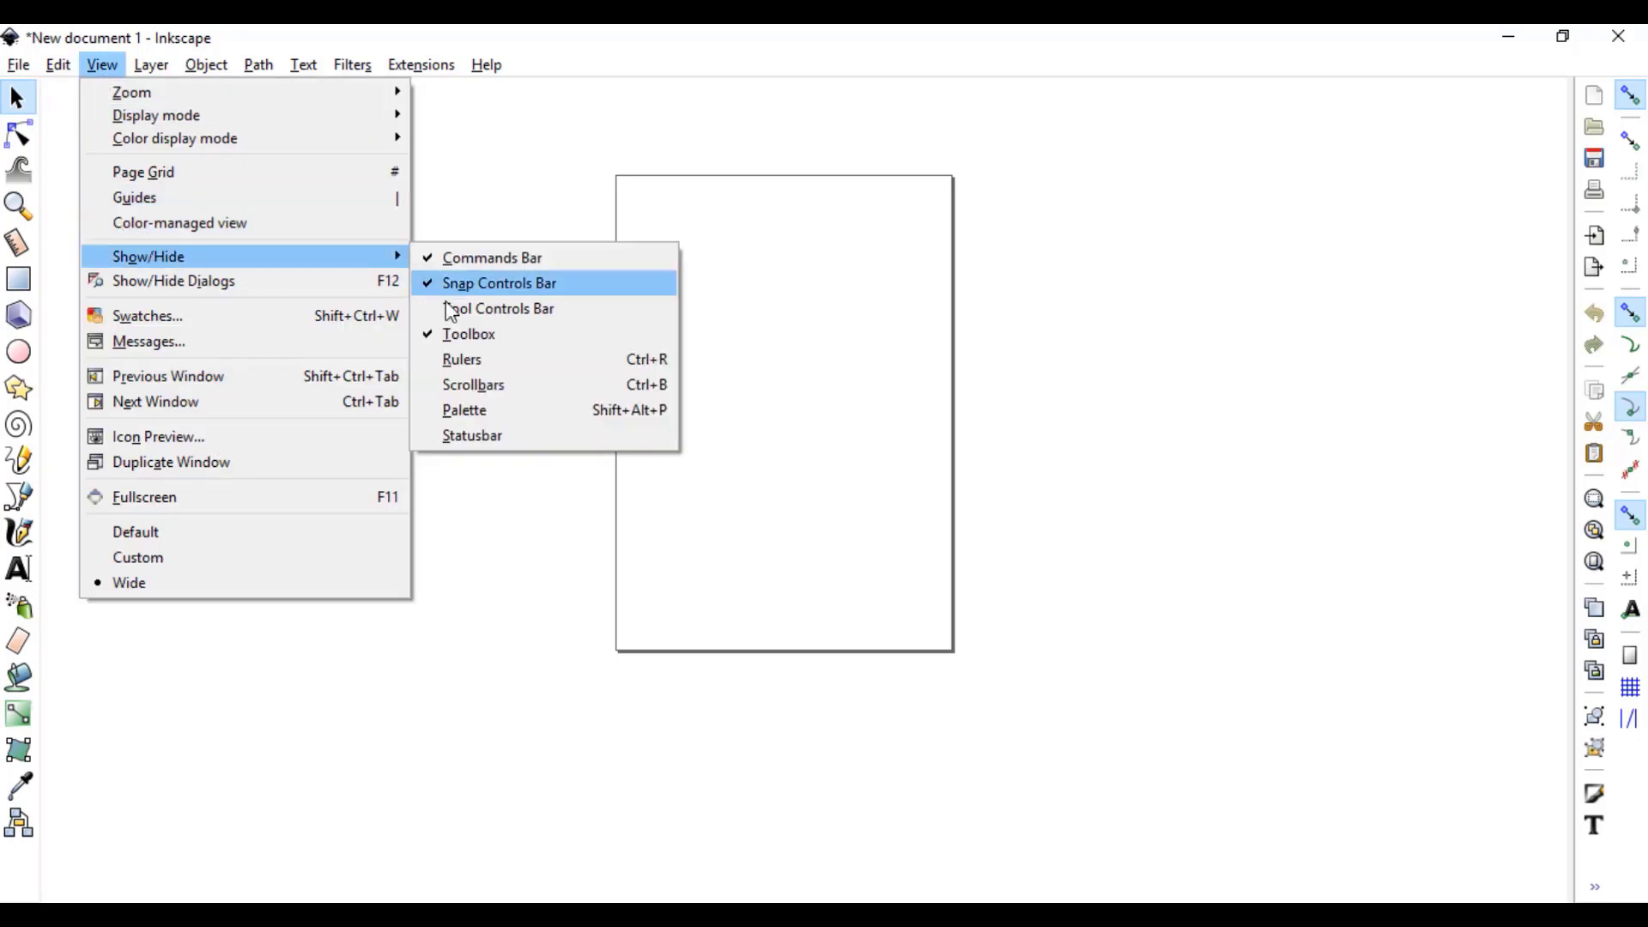
pyautogui.click(455, 308)
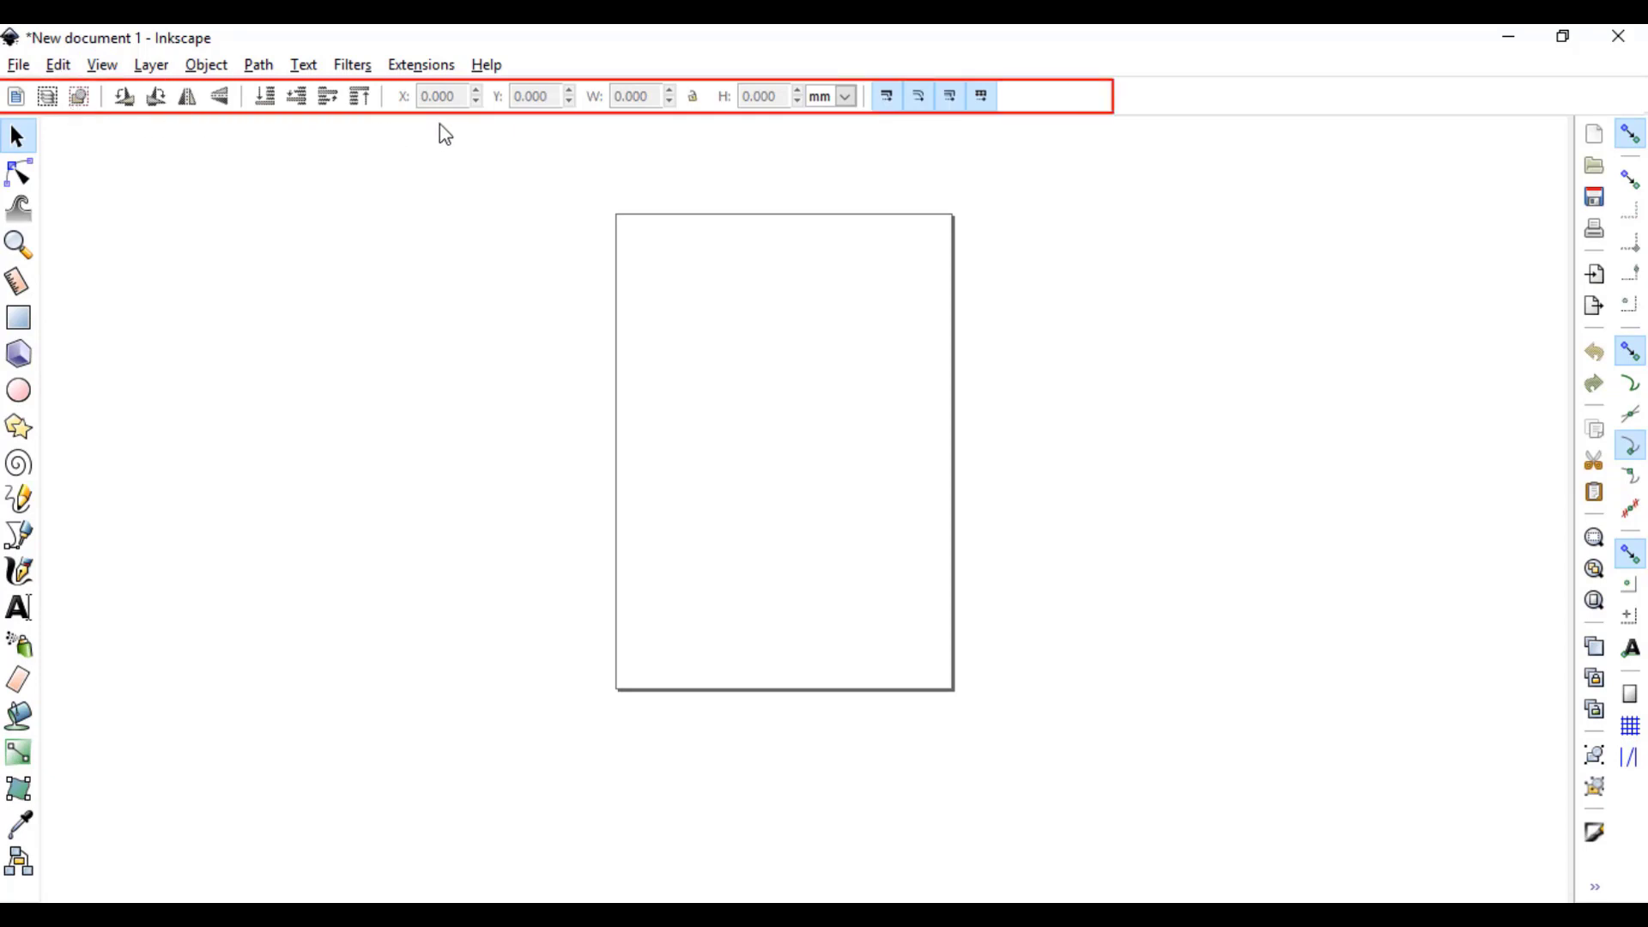
# Step: Activate the Node, Tweak, Zoom and Measurement tools in turn to compare their tool controls
pyautogui.click(18, 173)
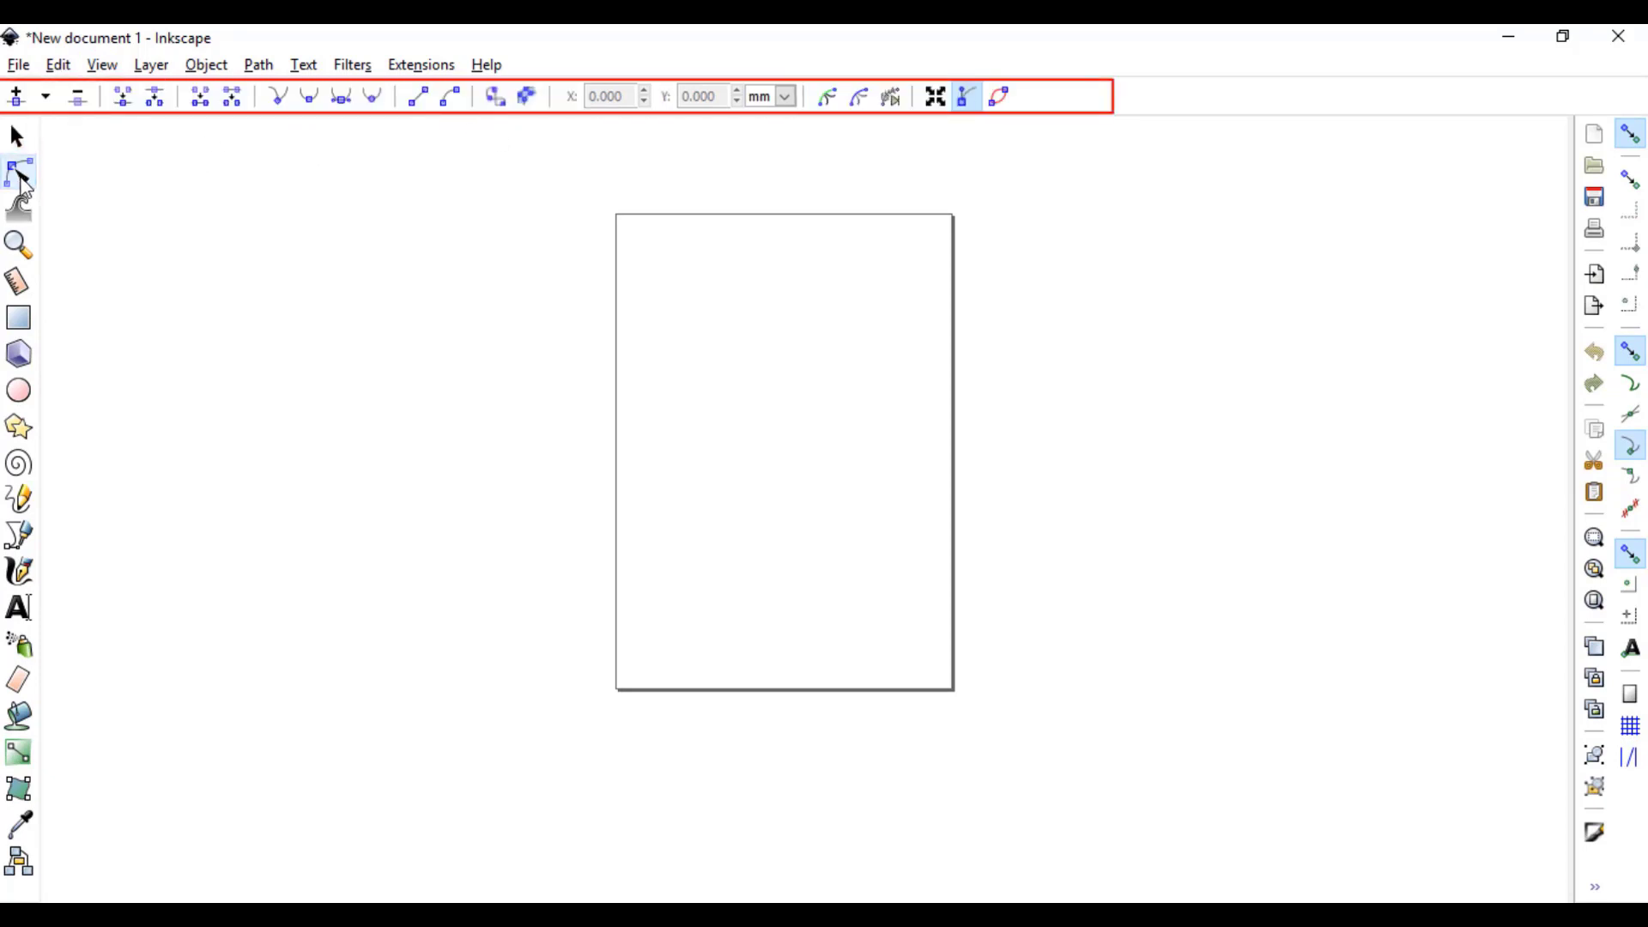
pyautogui.click(28, 221)
pyautogui.click(25, 247)
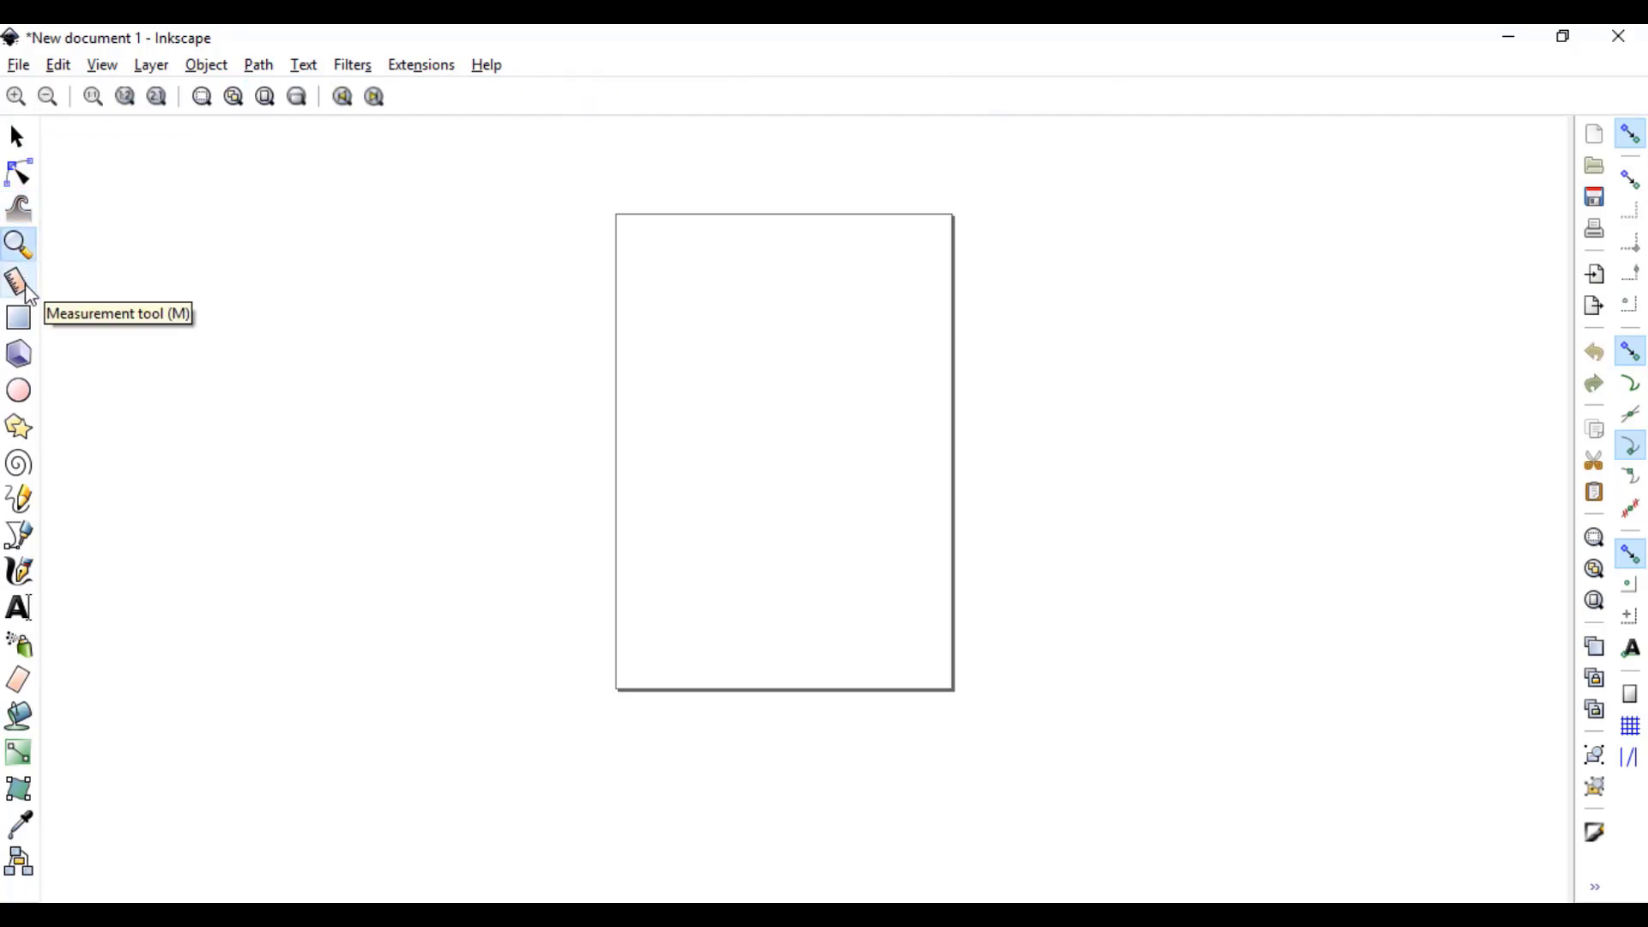
pyautogui.click(26, 289)
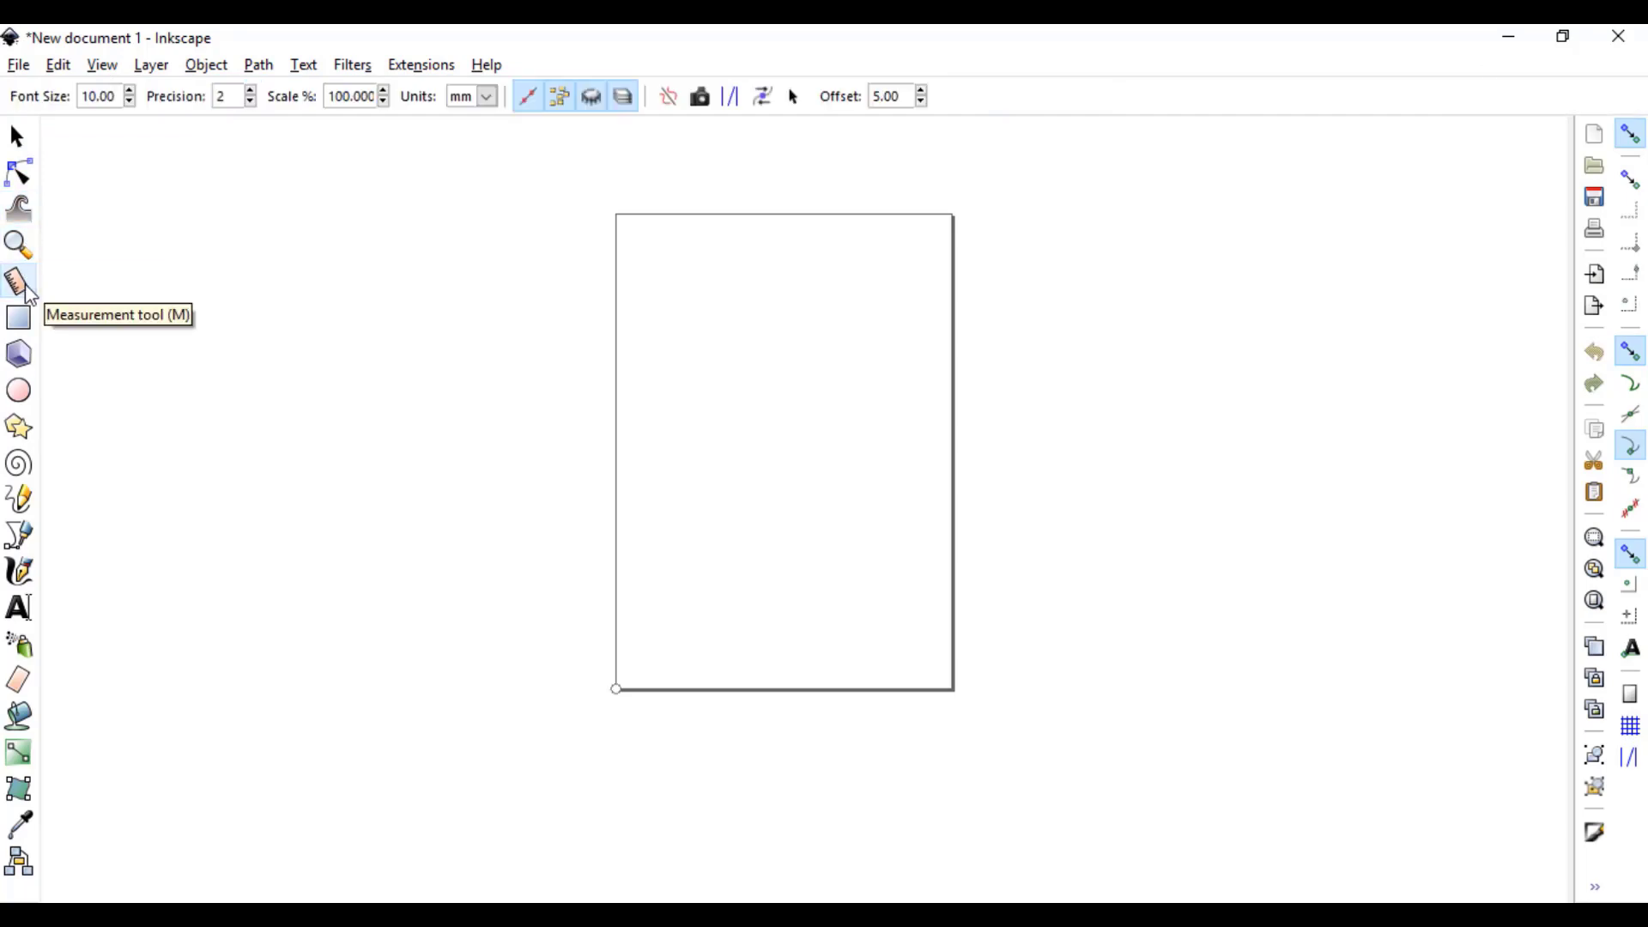
# Step: Display the Rulers around the canvas
pyautogui.click(102, 67)
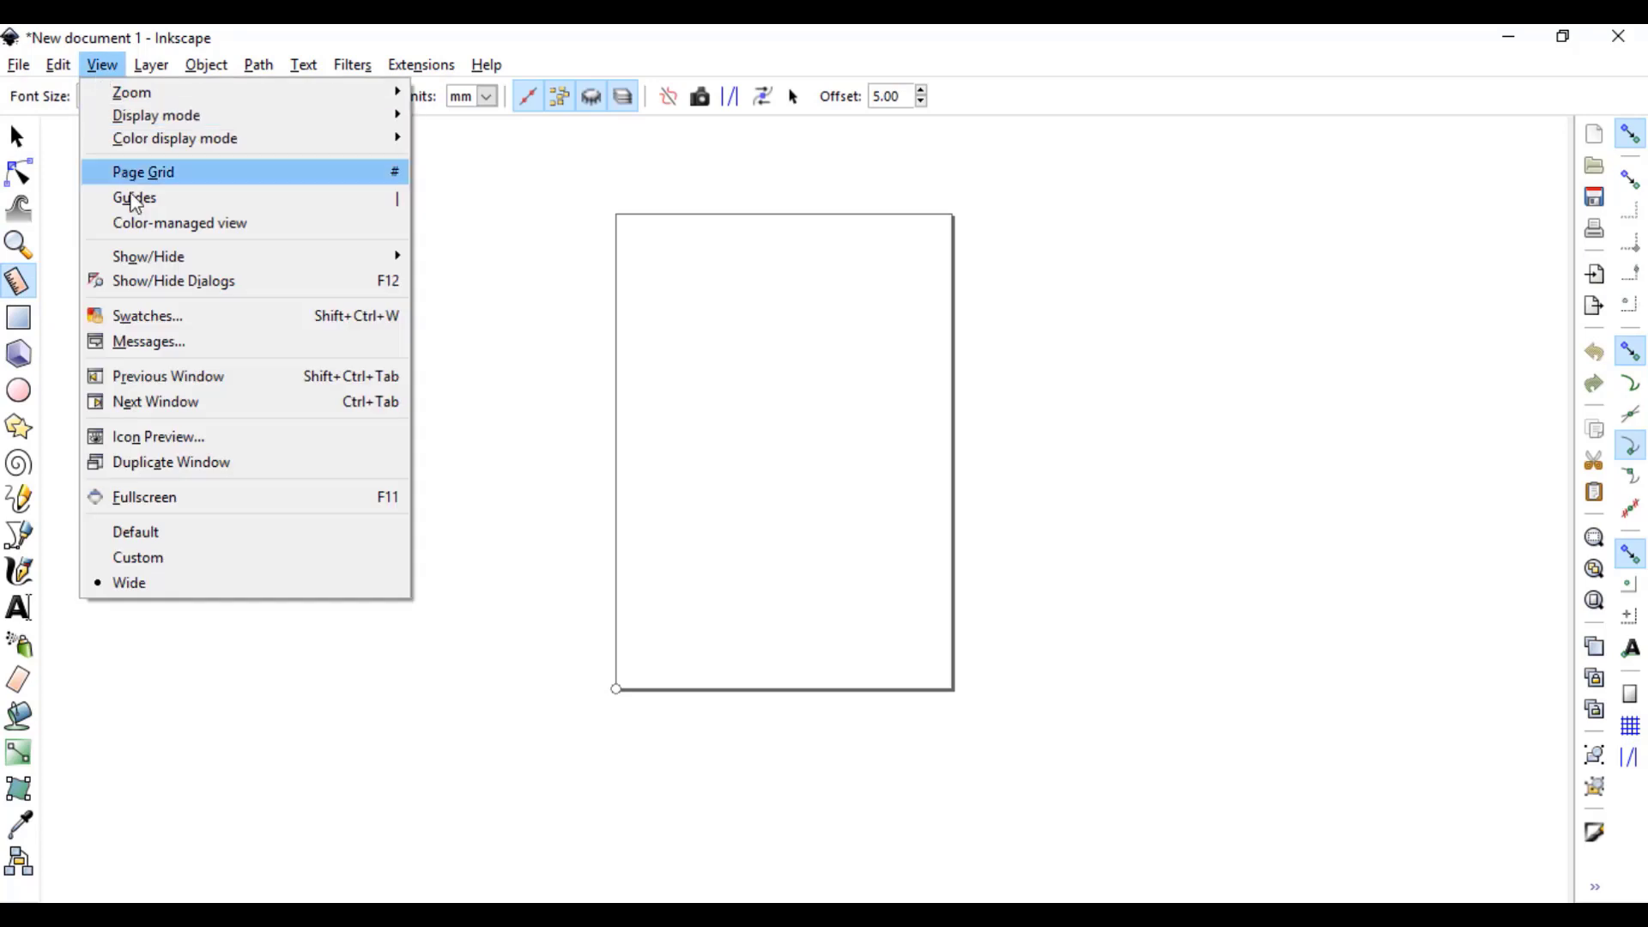
pyautogui.moveTo(352, 262)
pyautogui.click(464, 358)
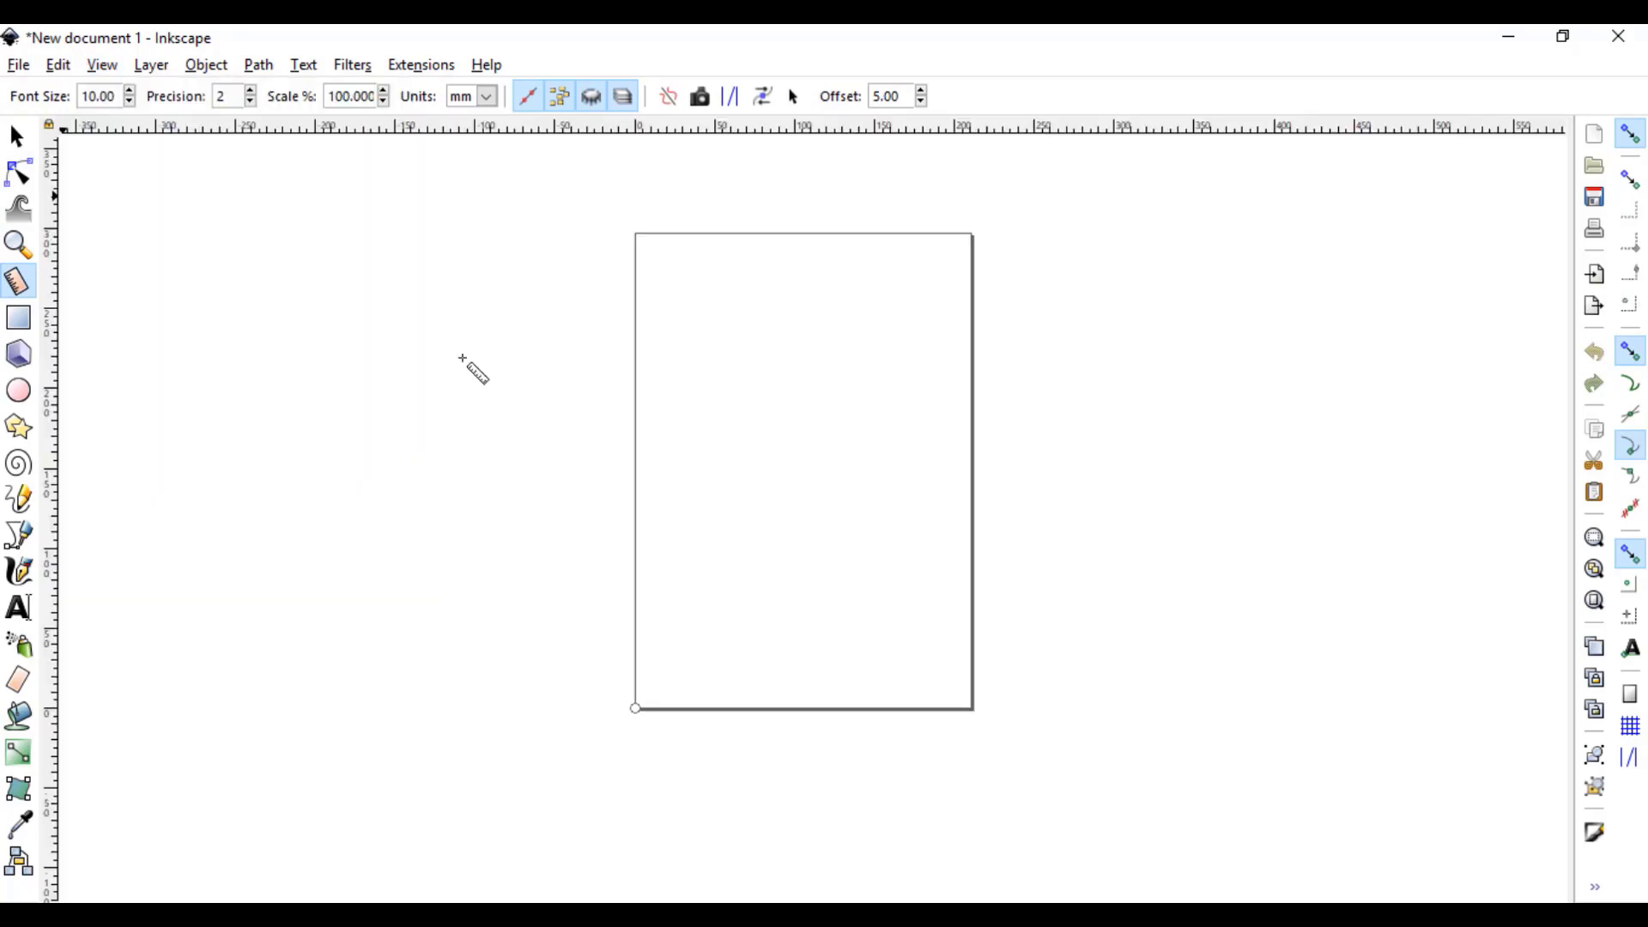
# Step: Pull a vertical guide from the ruler to about 70 mm and a horizontal guide to about 190 mm across the page
pyautogui.click(57, 712)
pyautogui.moveTo(50, 382); pyautogui.dragTo(78, 393)
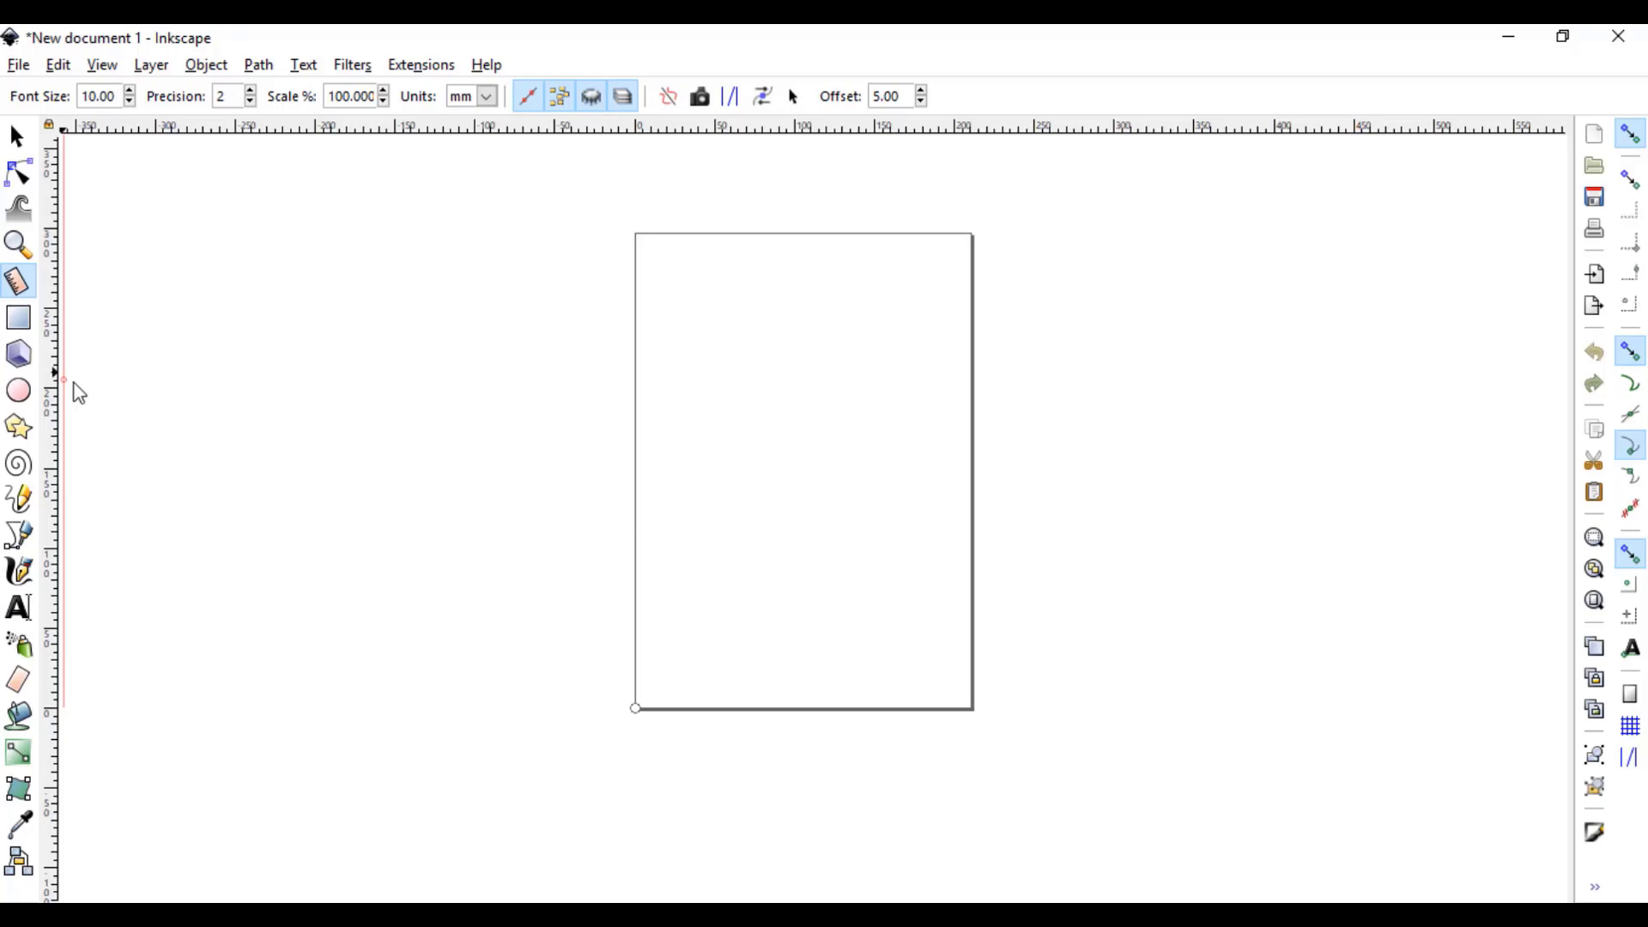
pyautogui.moveTo(78, 392); pyautogui.dragTo(745, 468)
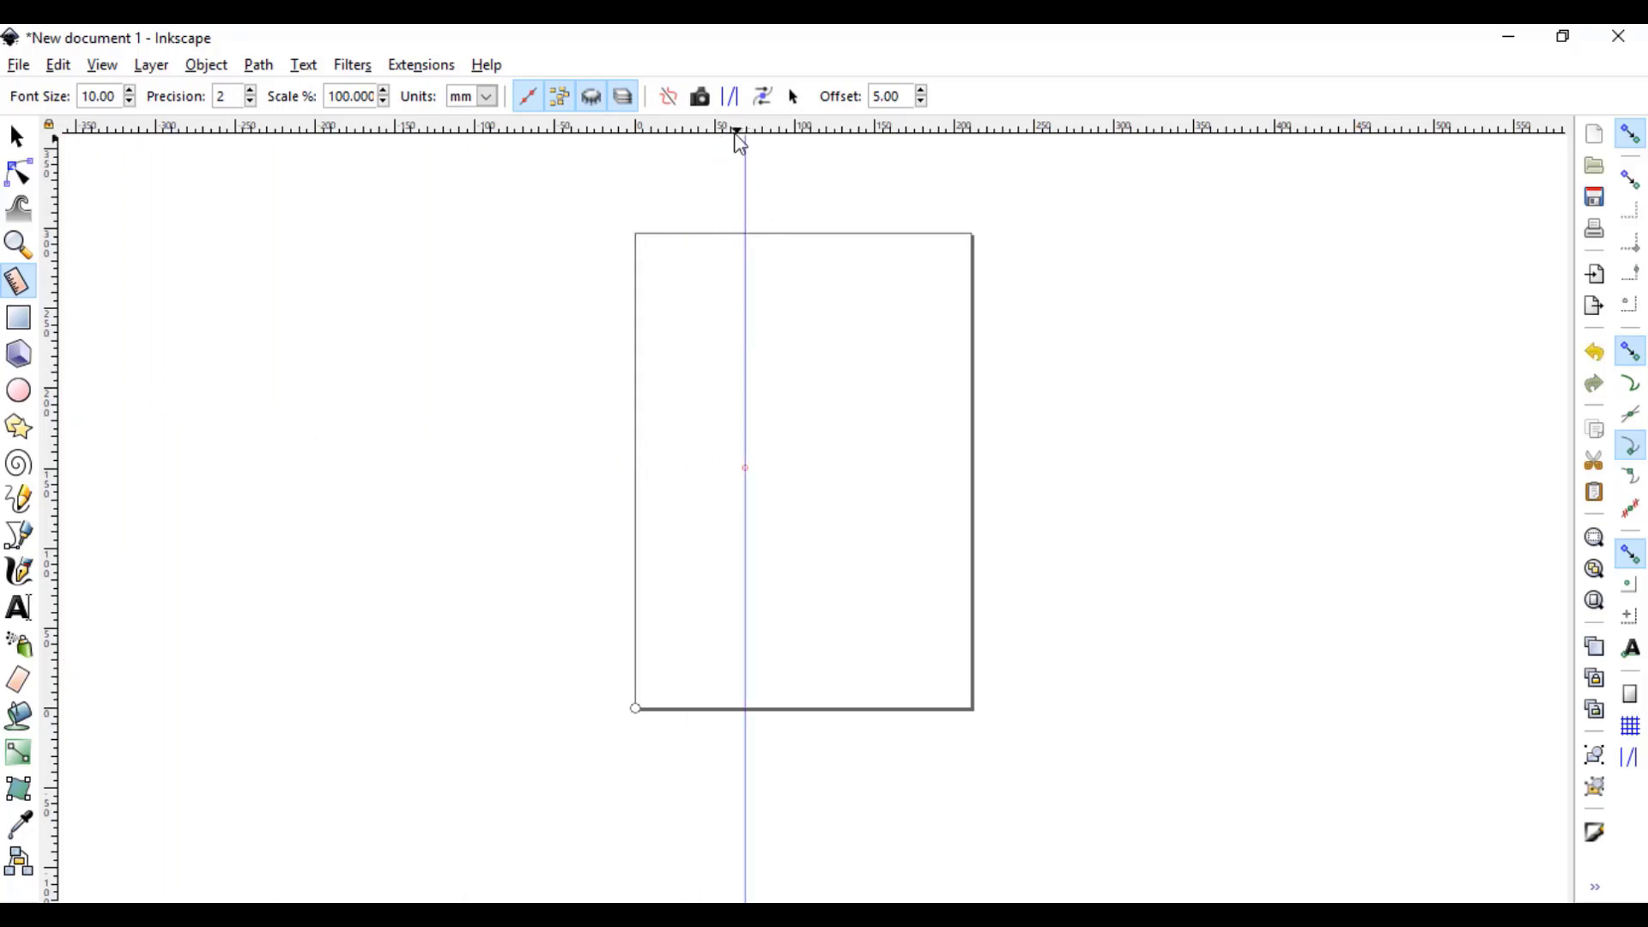
pyautogui.moveTo(740, 130); pyautogui.dragTo(724, 403)
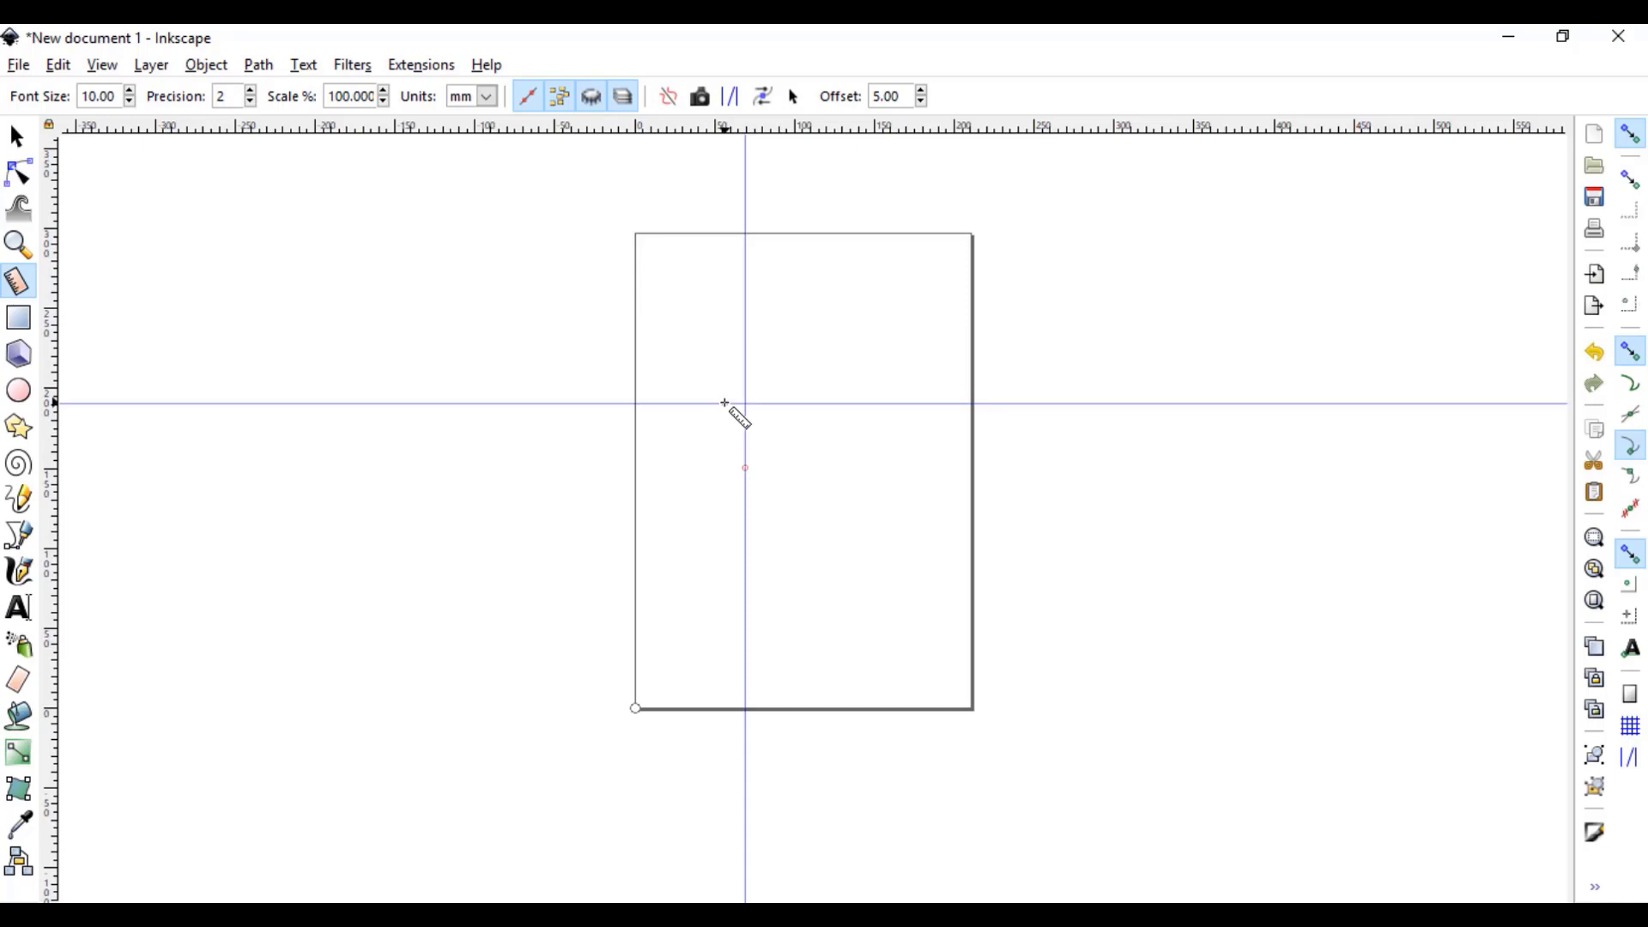
# Step: Display the Scrollbars and scroll the canvas so the page sits lower in the view
pyautogui.click(103, 68)
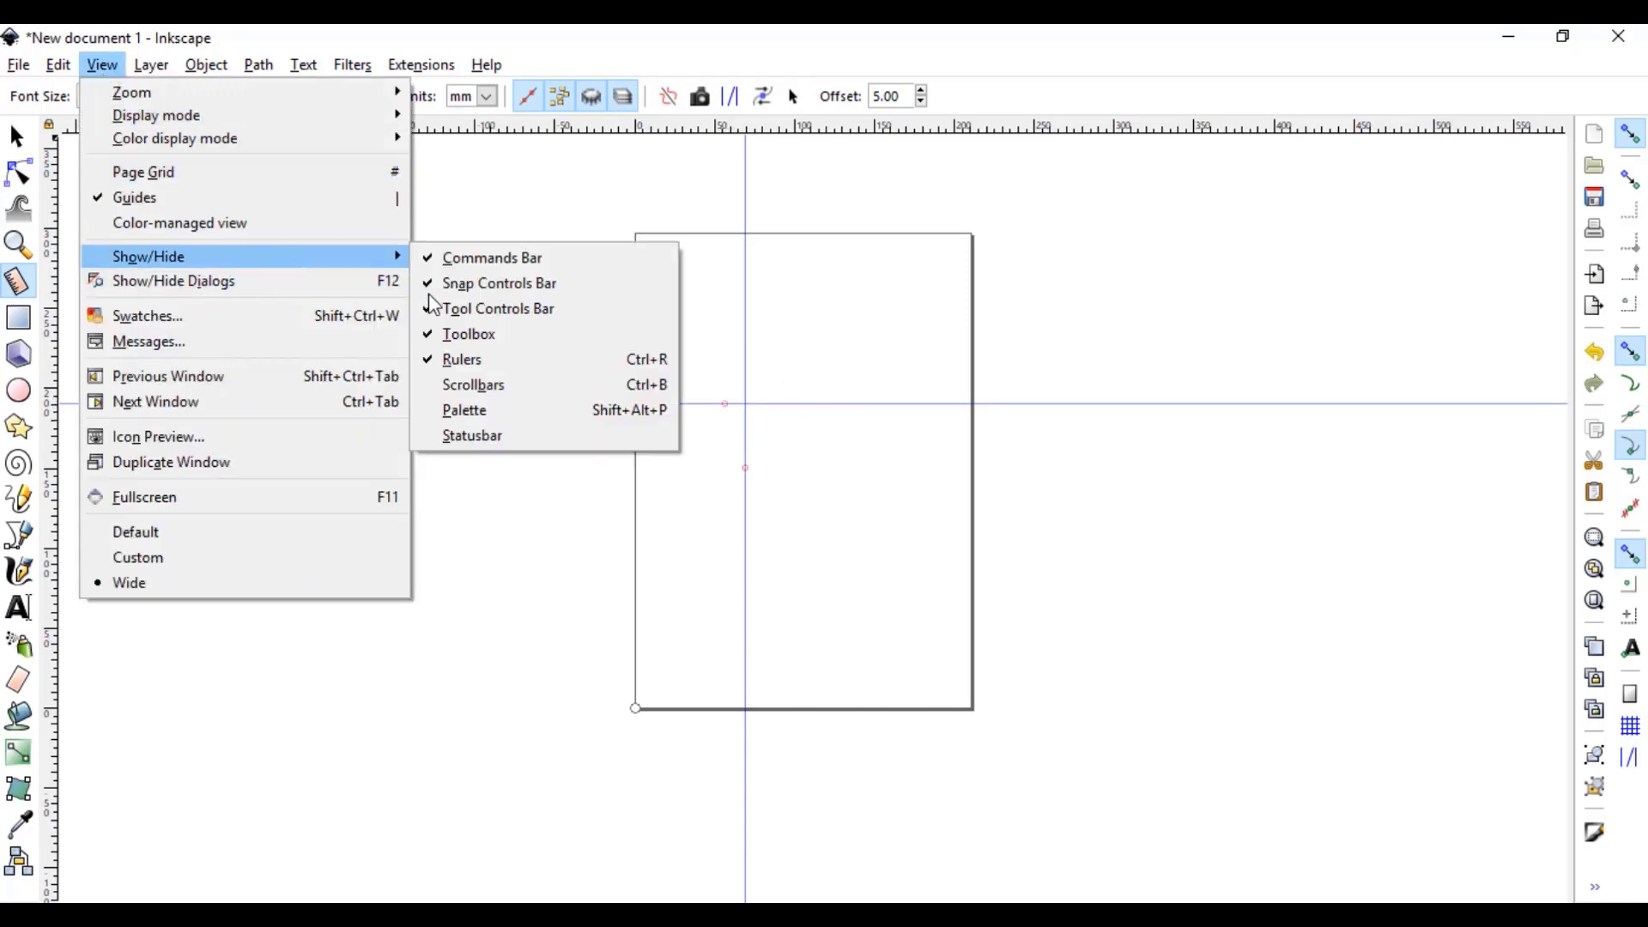
pyautogui.click(475, 386)
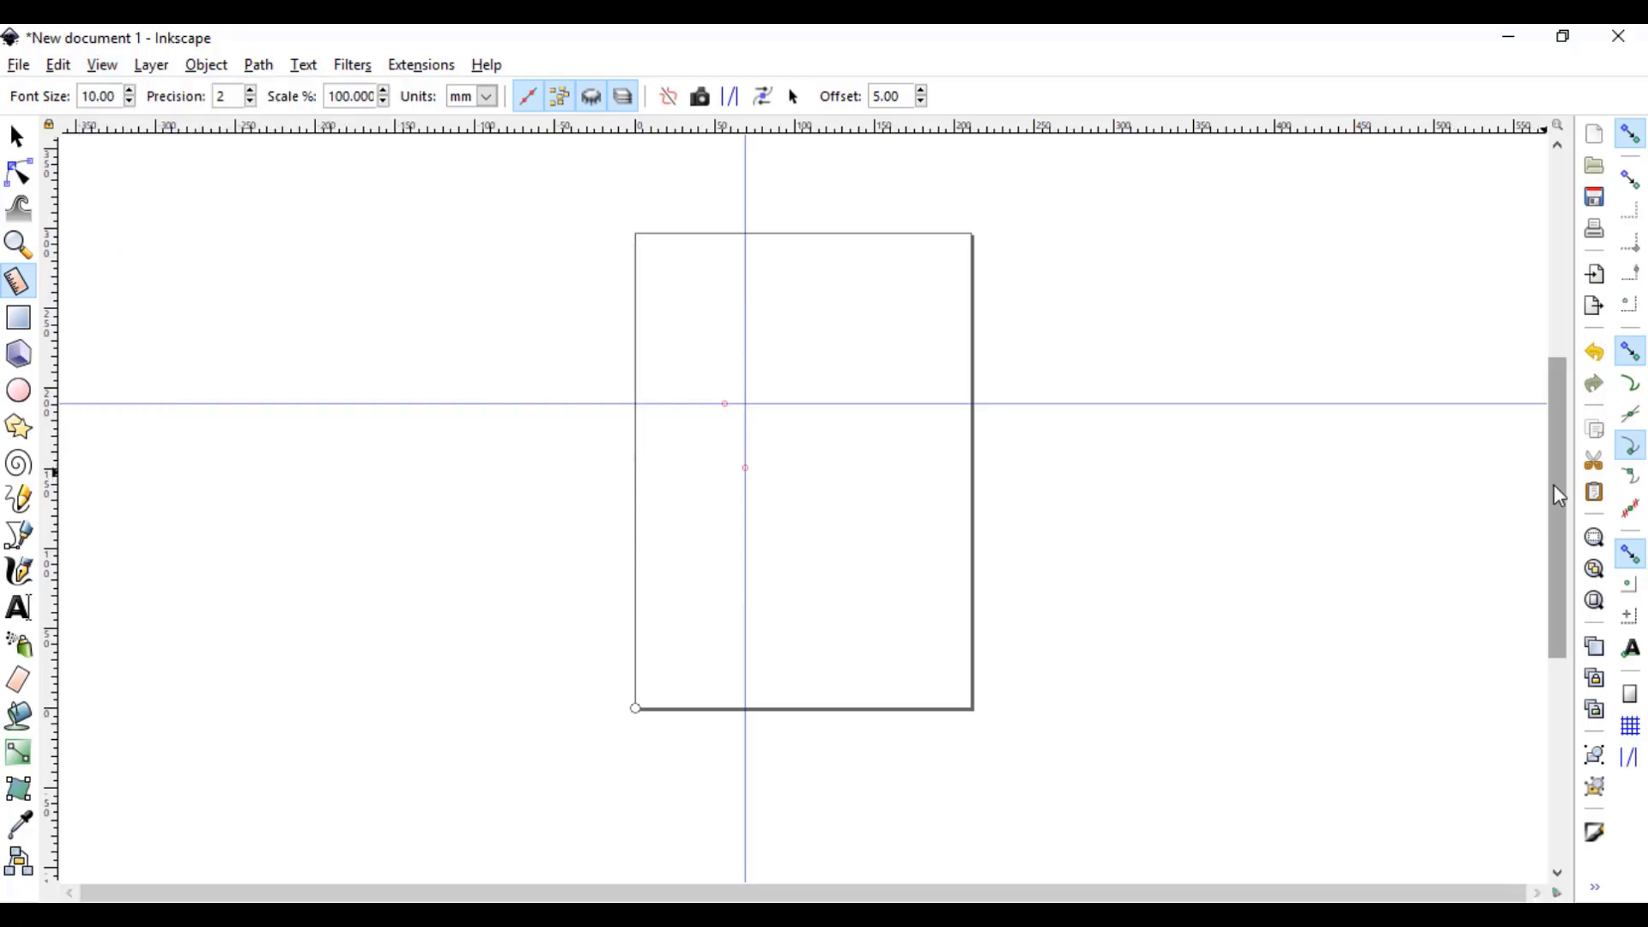
pyautogui.moveTo(1553, 484); pyautogui.dragTo(1524, 434)
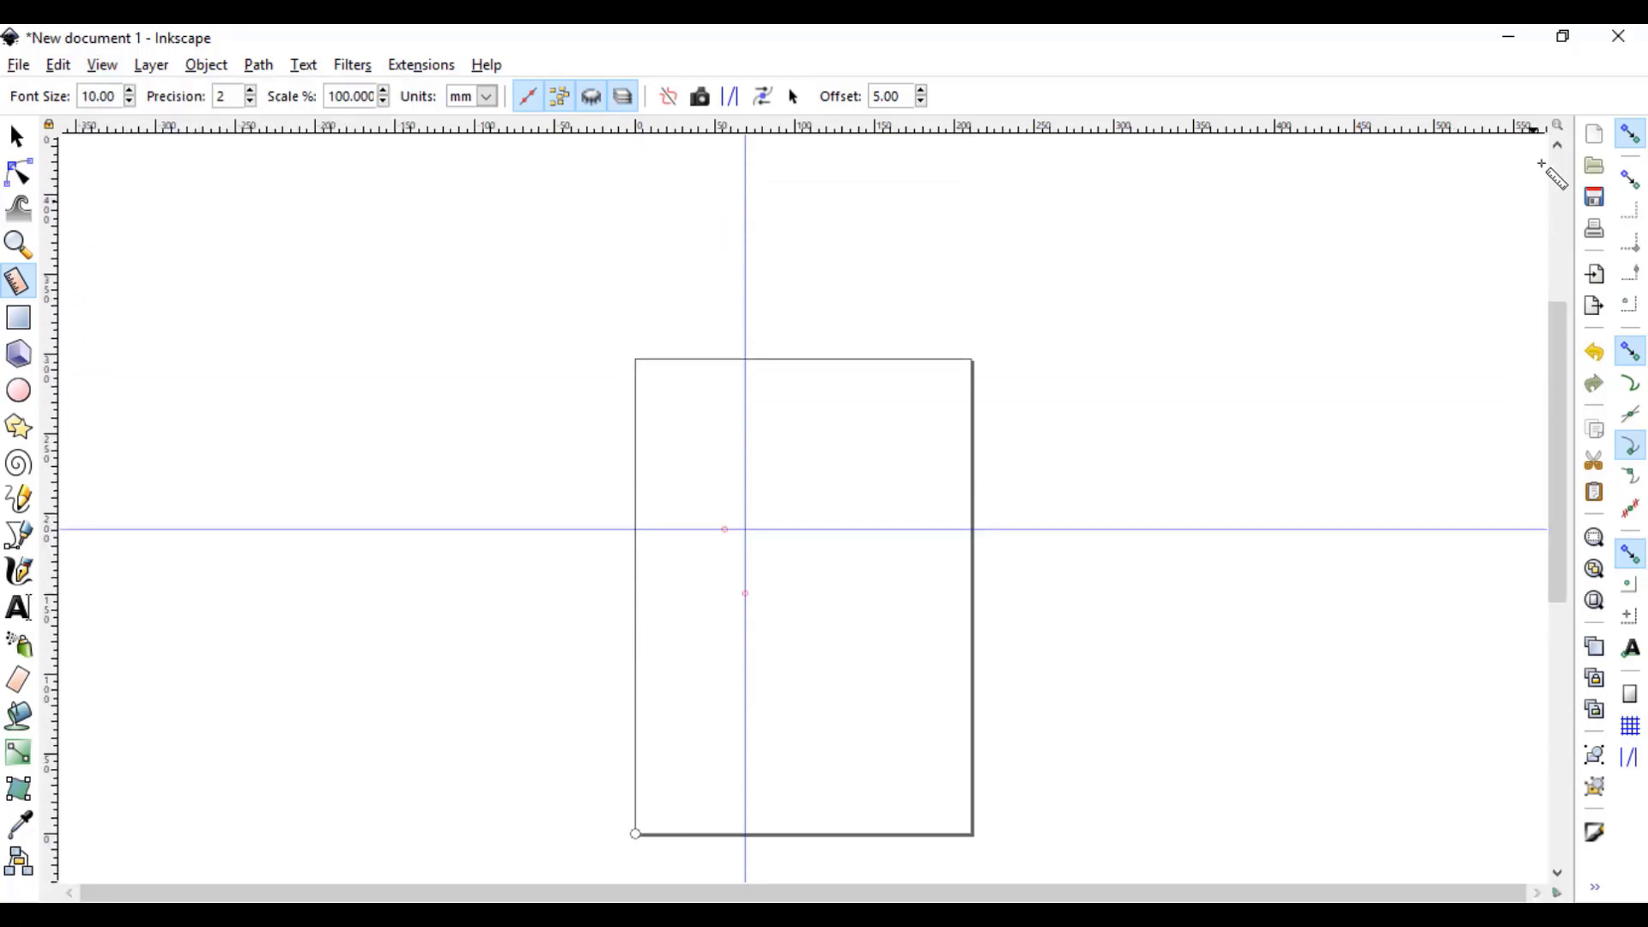
# Step: Restore the document window to a smaller size, enlarge it from its corner, and maximize it again
pyautogui.click(1562, 36)
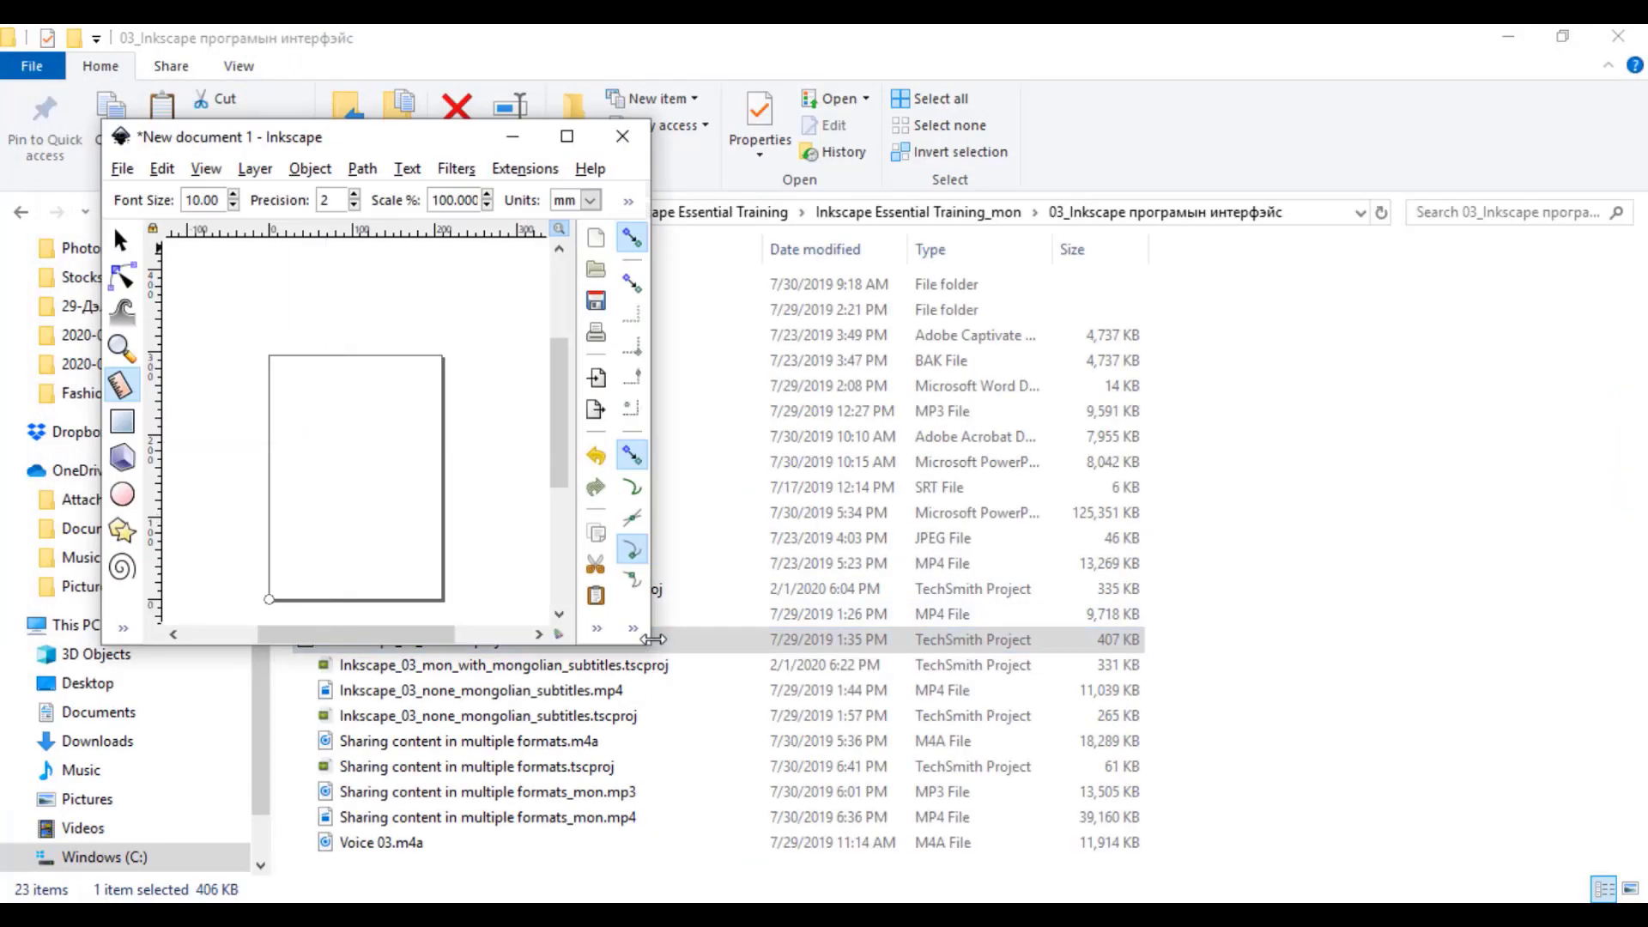
pyautogui.moveTo(651, 639); pyautogui.dragTo(1437, 861)
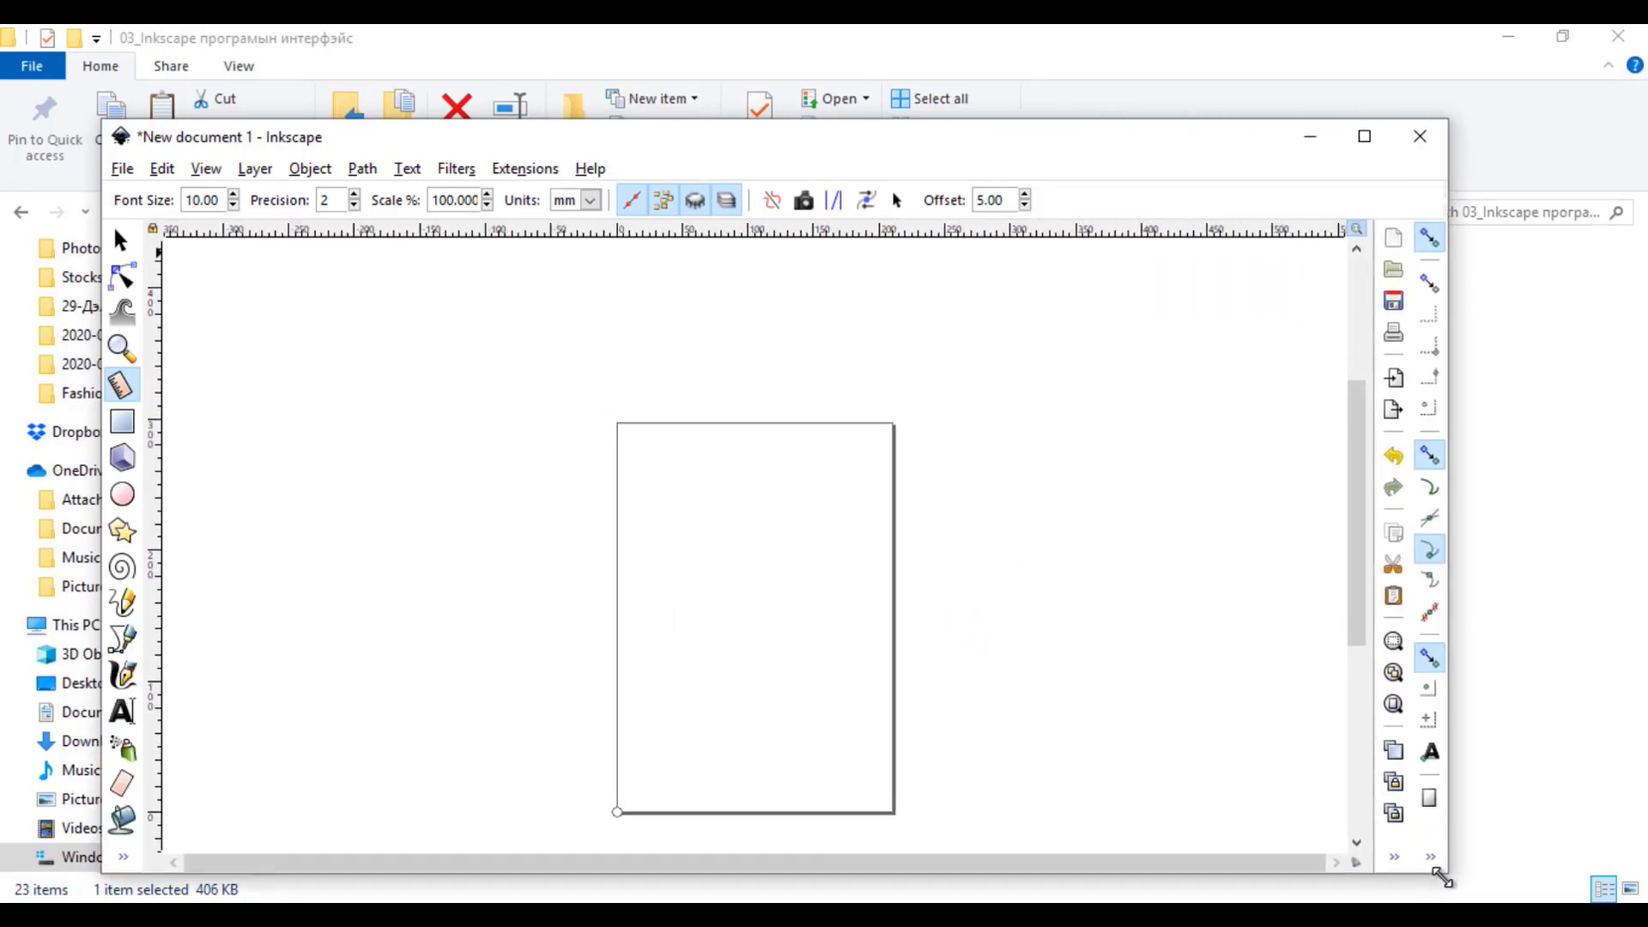
pyautogui.click(1366, 137)
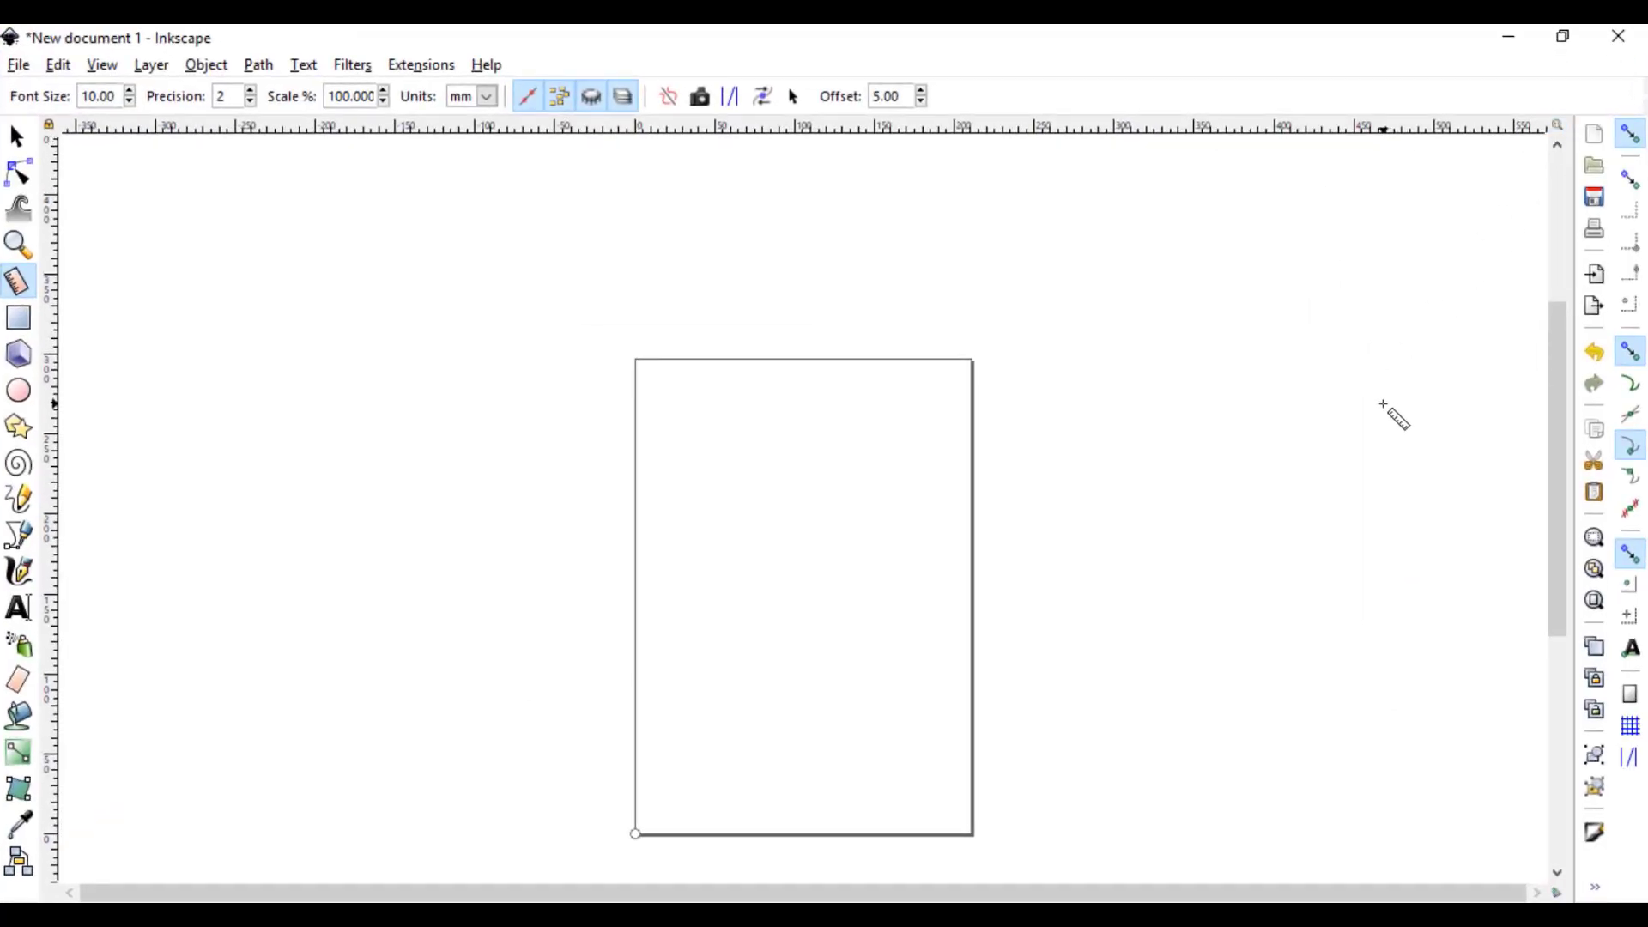
# Step: Display the color Palette, and briefly open and close the hidden commands of the Commands Bar
pyautogui.click(107, 68)
pyautogui.moveTo(199, 255)
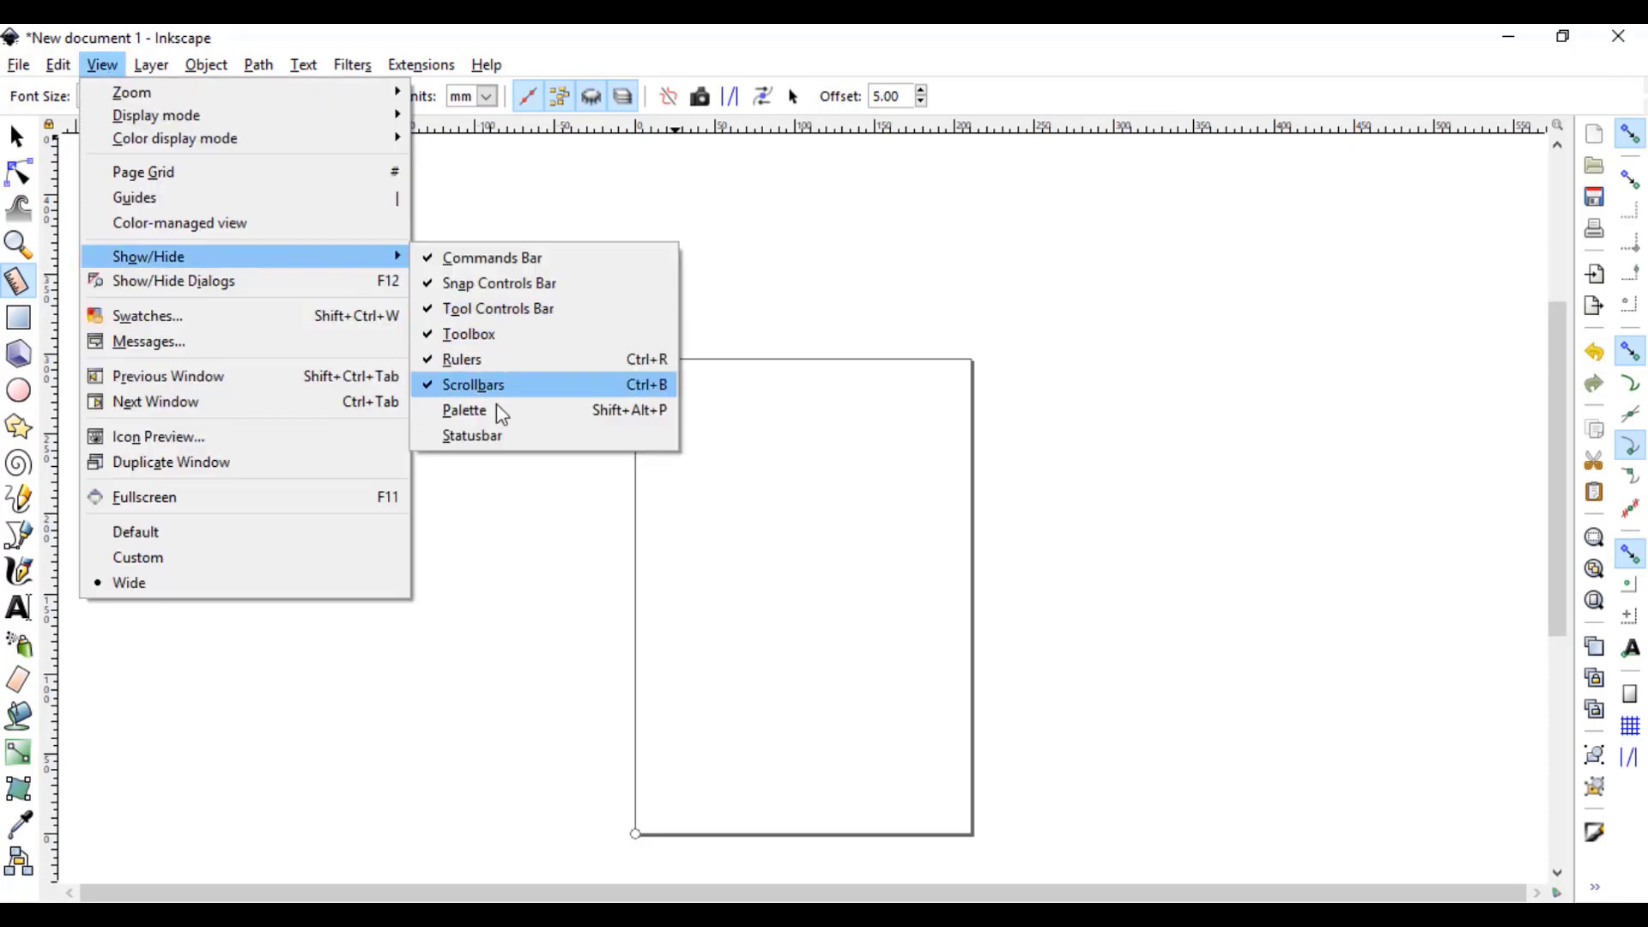
pyautogui.click(468, 410)
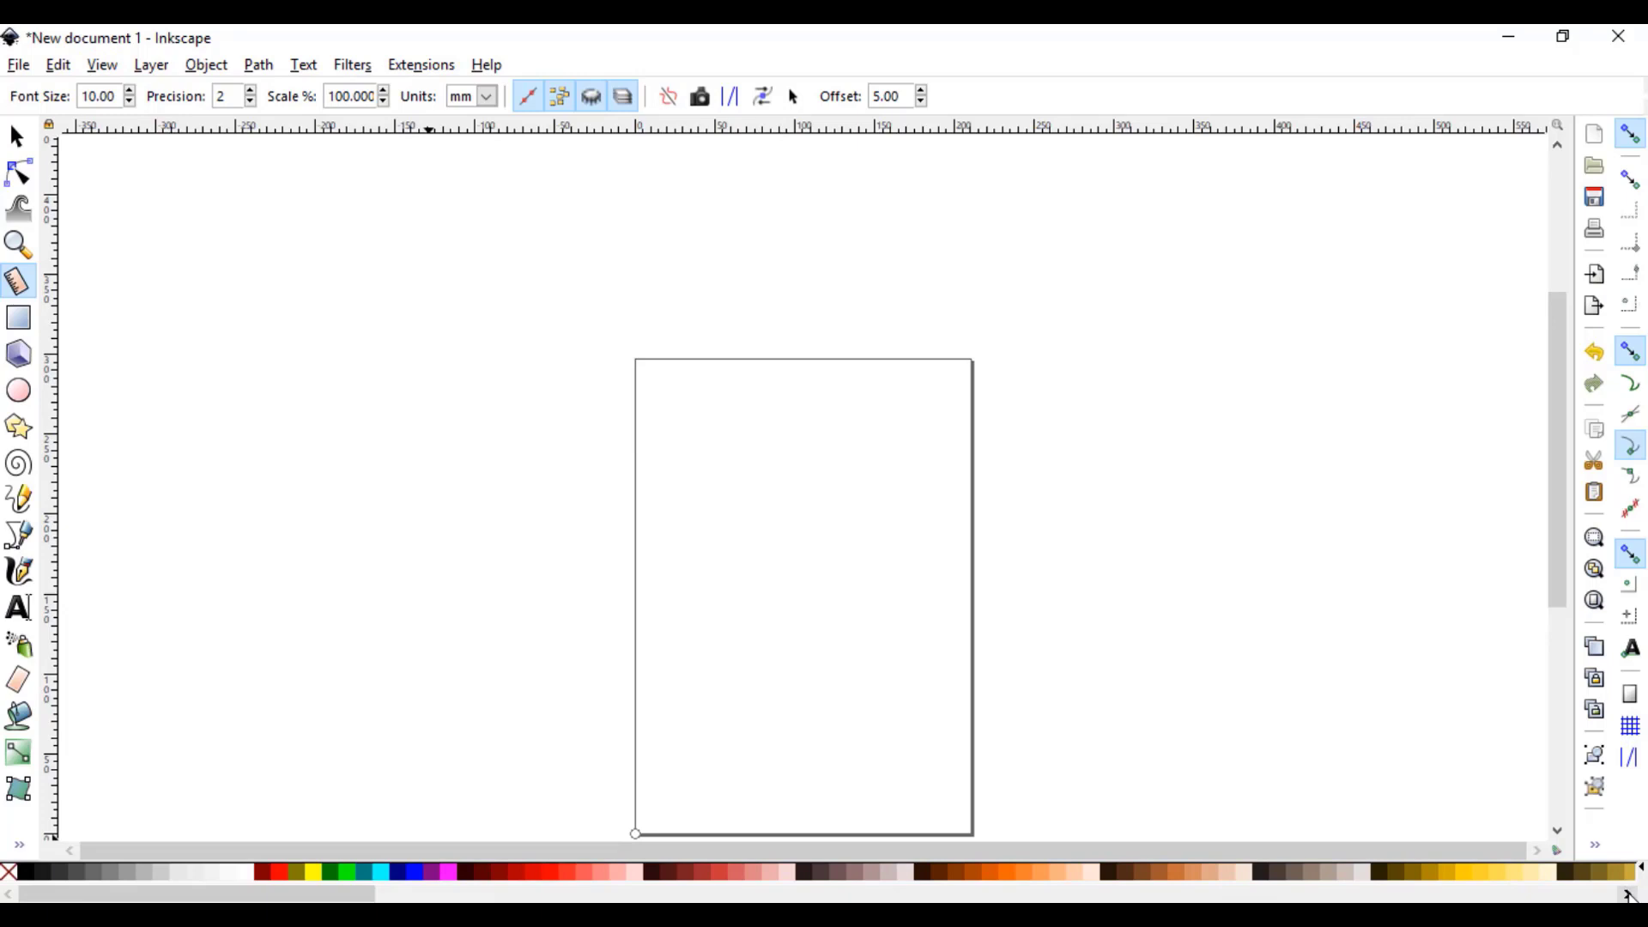
pyautogui.click(1594, 846)
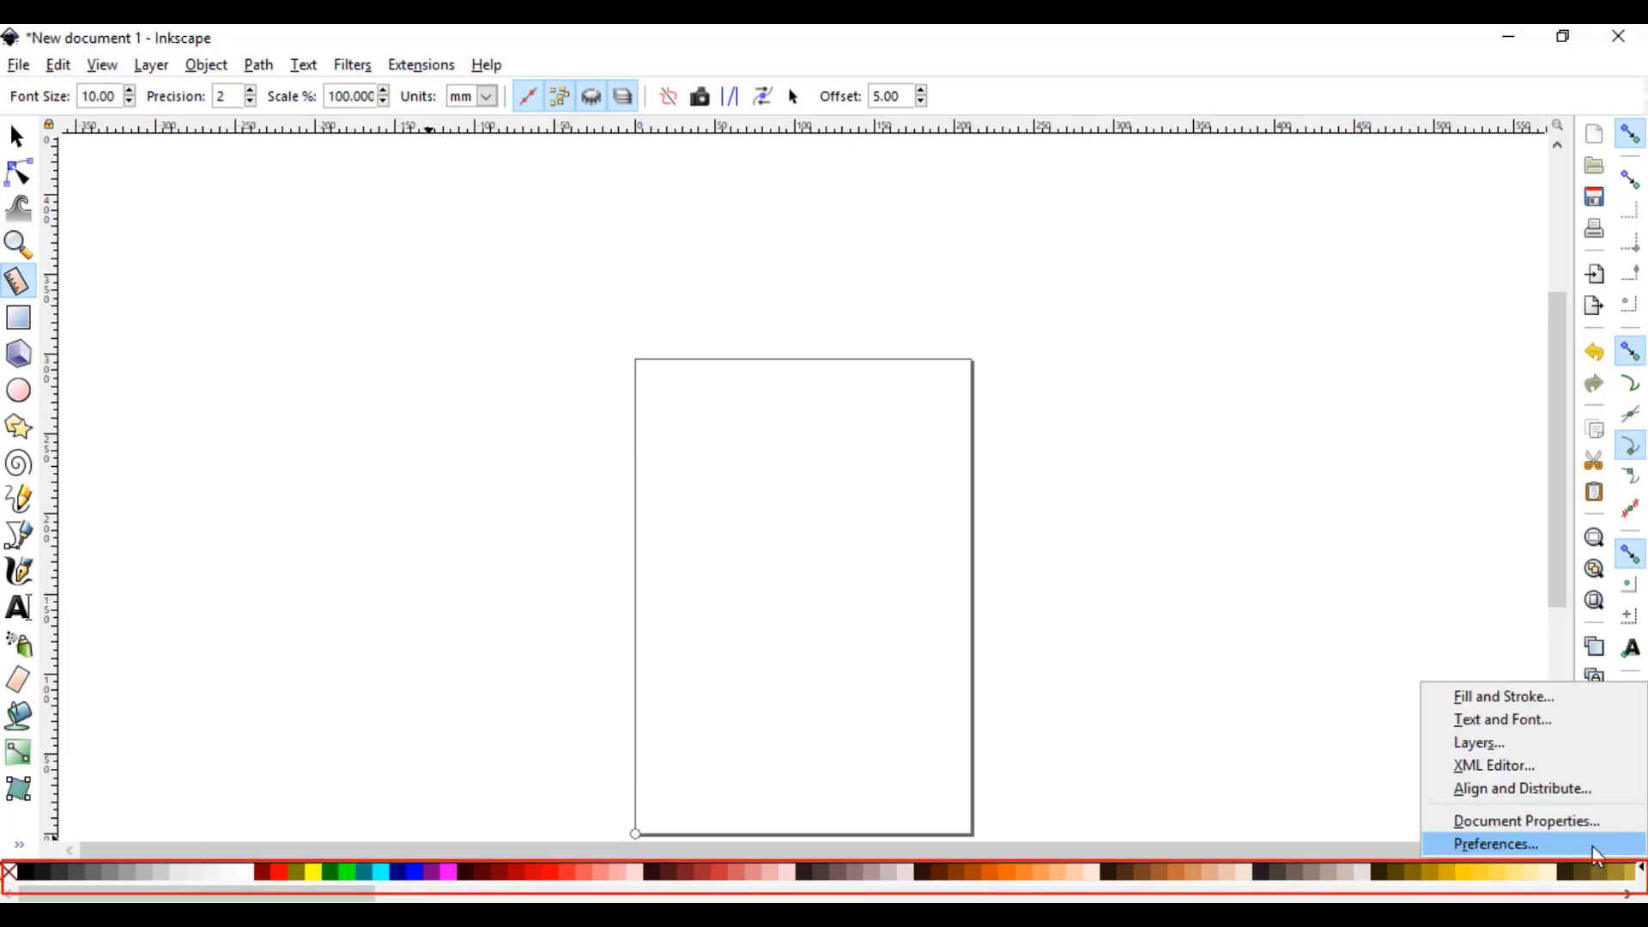
pyautogui.click(1594, 884)
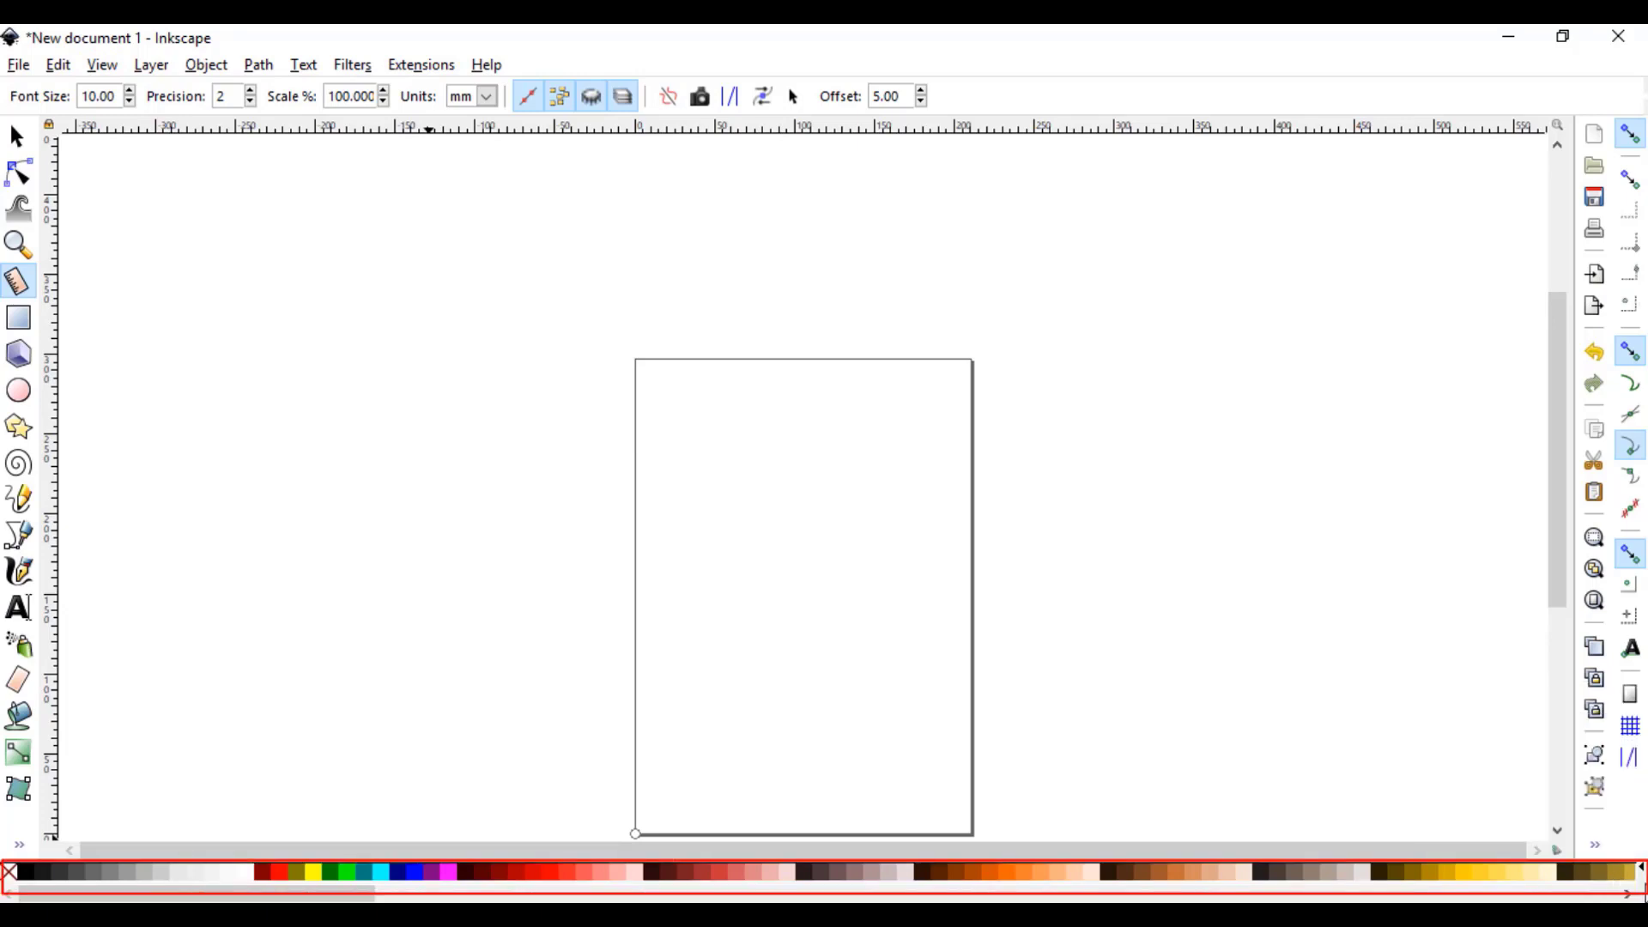
# Step: Switch the color palette to Greens, and return it to Inkscape default
pyautogui.click(1641, 872)
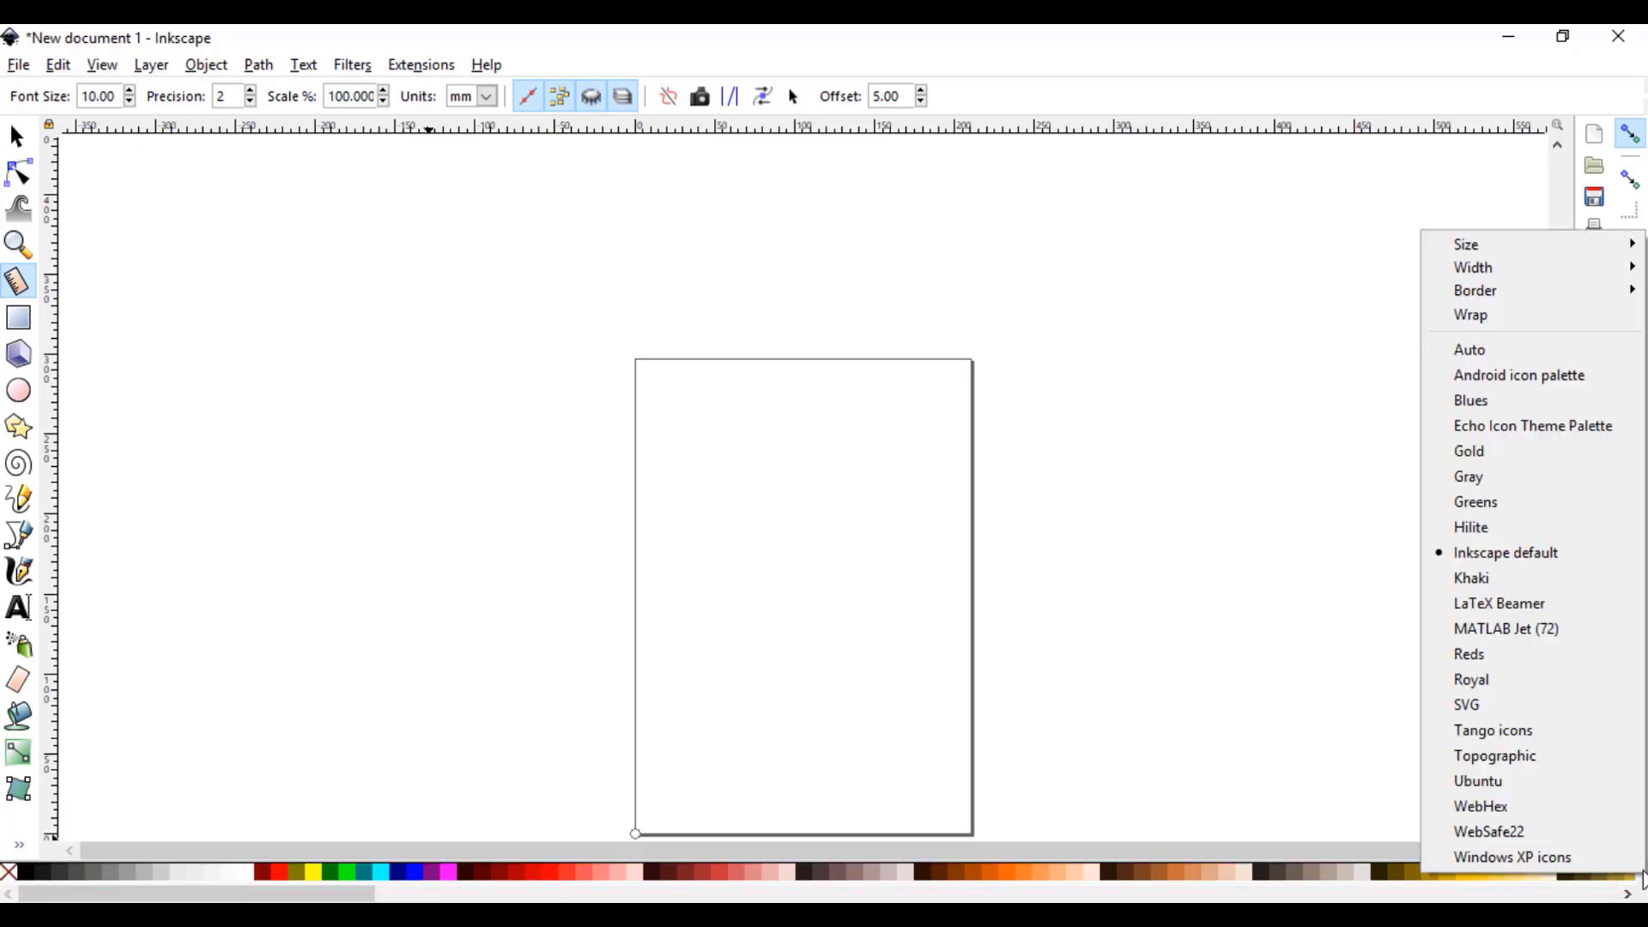
pyautogui.click(1531, 502)
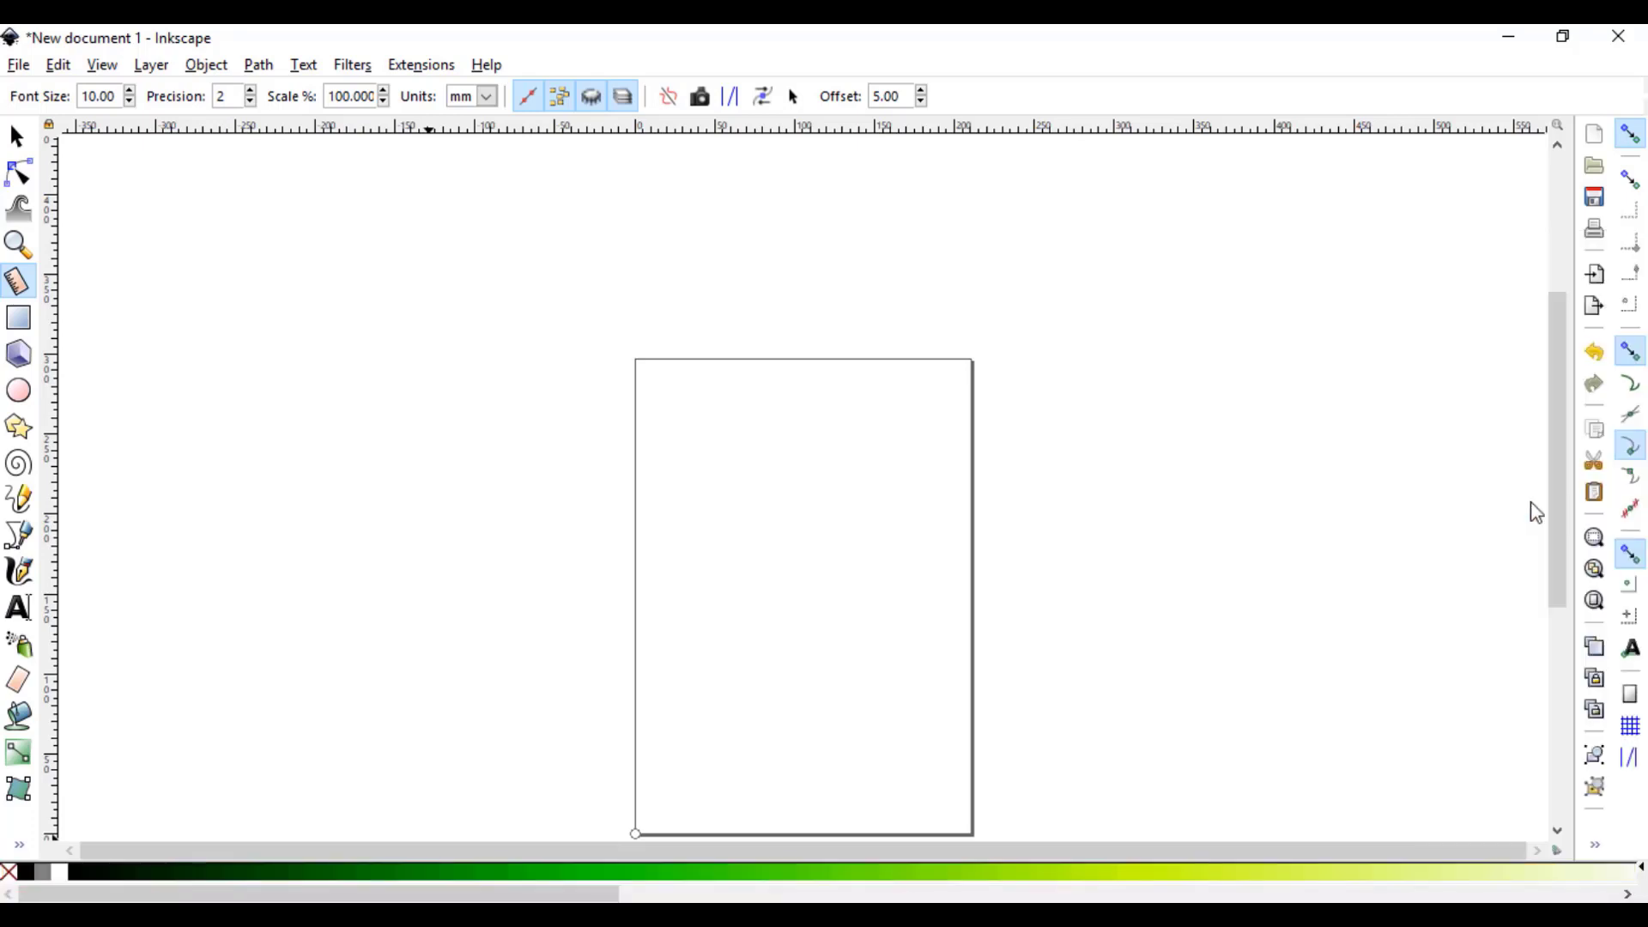
pyautogui.click(1641, 872)
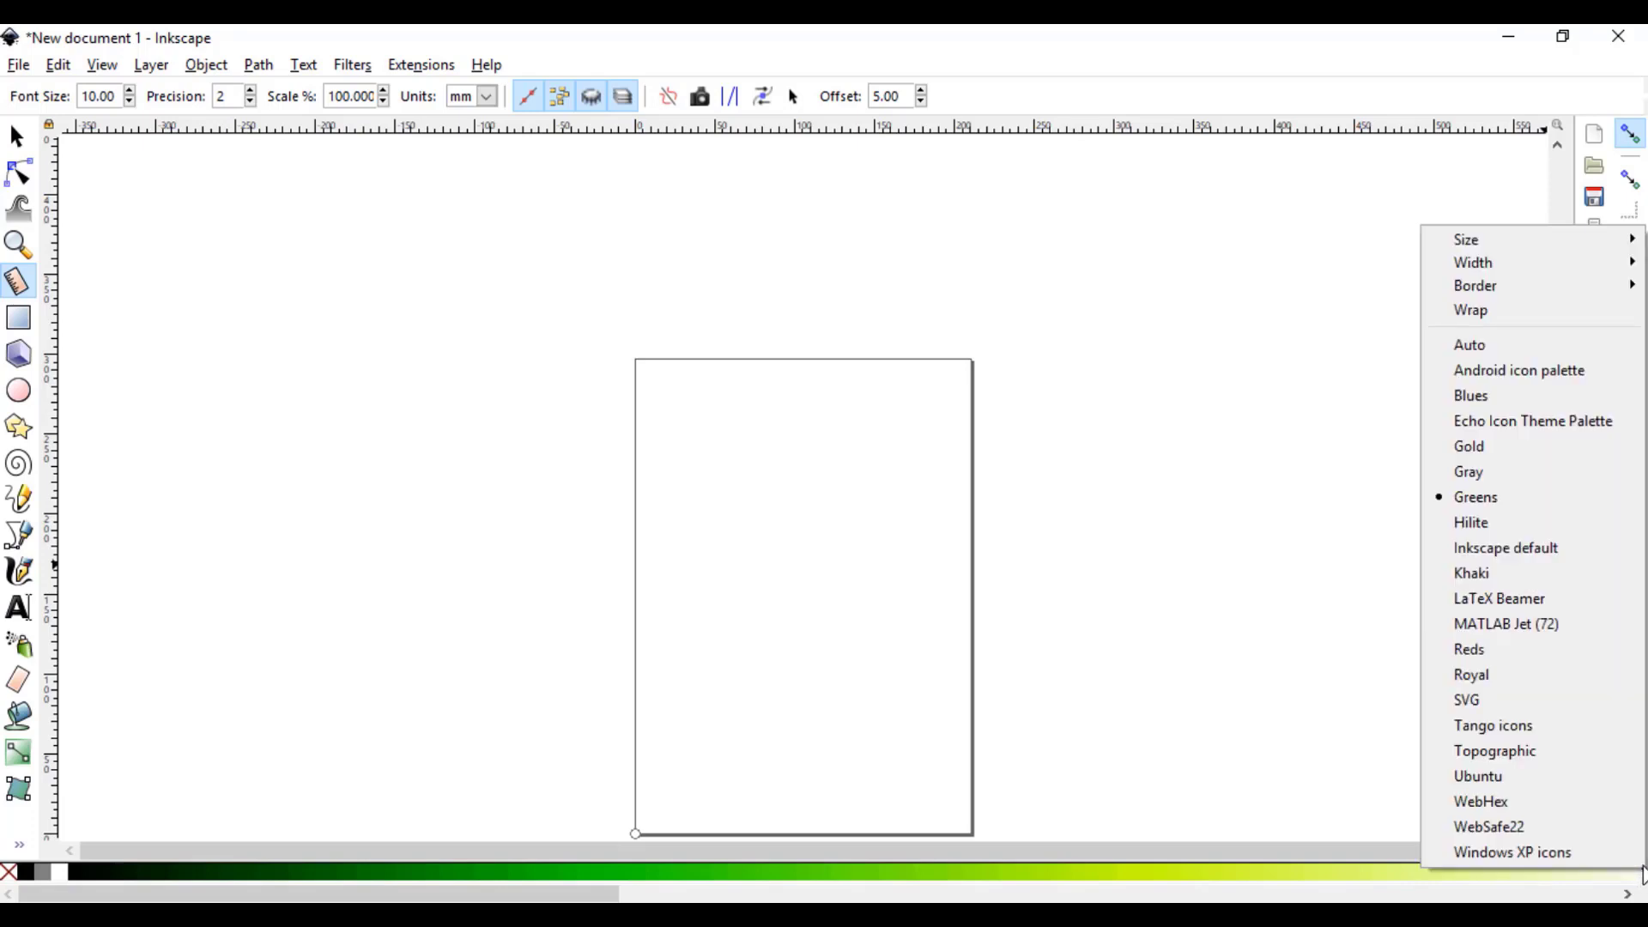
pyautogui.click(1551, 550)
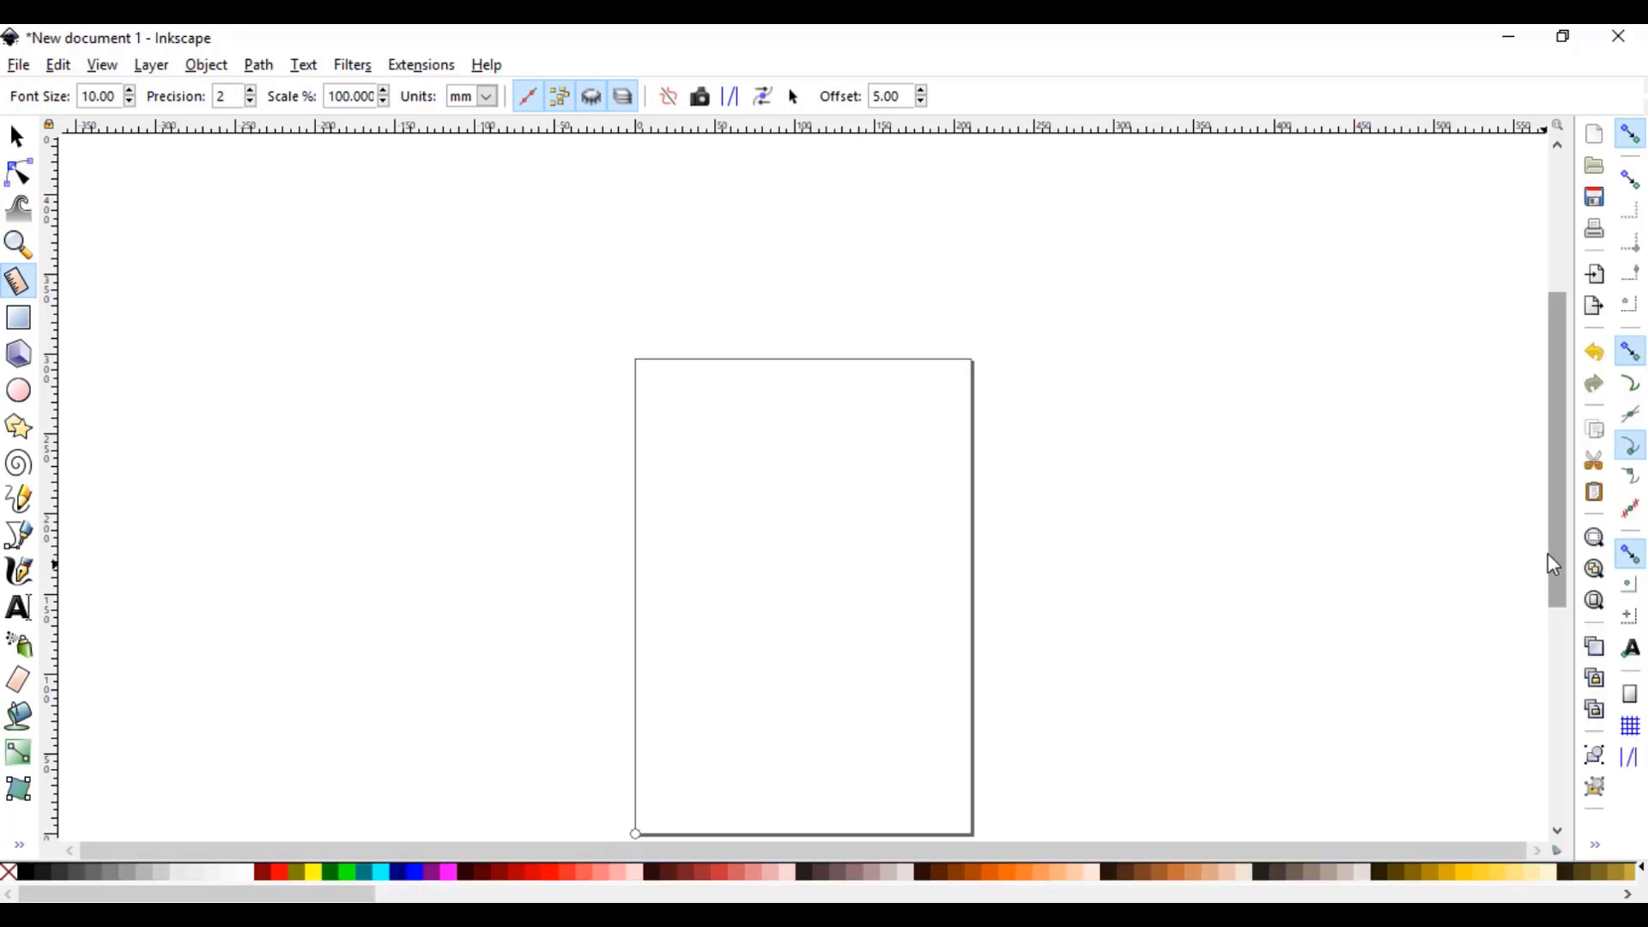
# Step: Display the Statusbar and activate the selection tool
pyautogui.click(102, 65)
pyautogui.moveTo(254, 262)
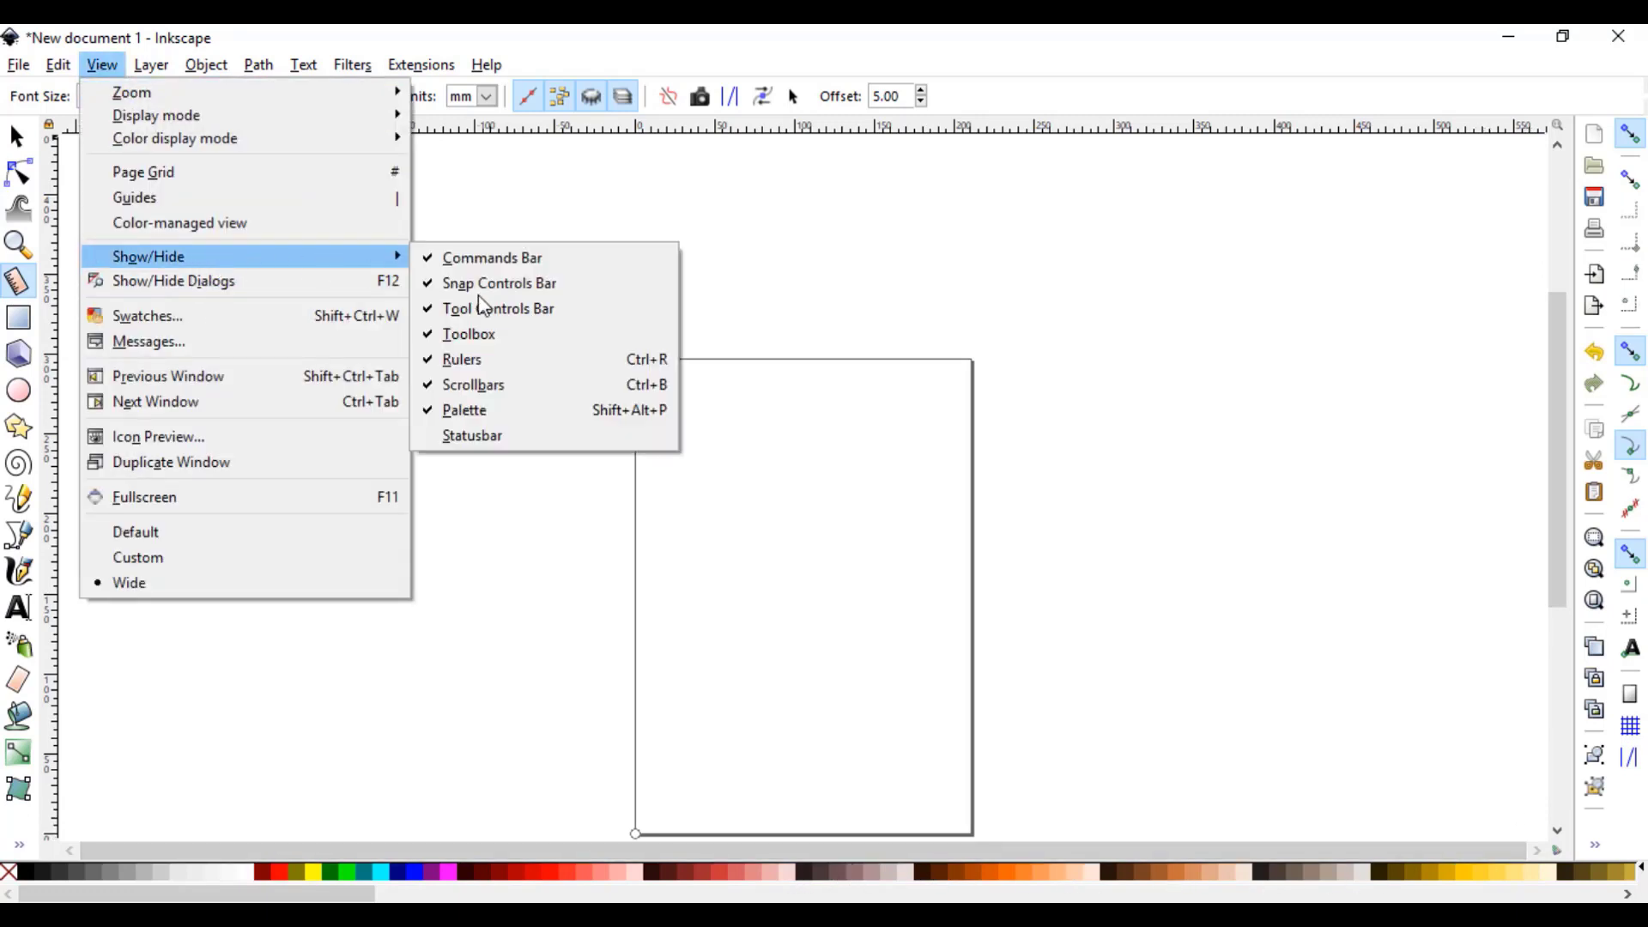
pyautogui.click(534, 436)
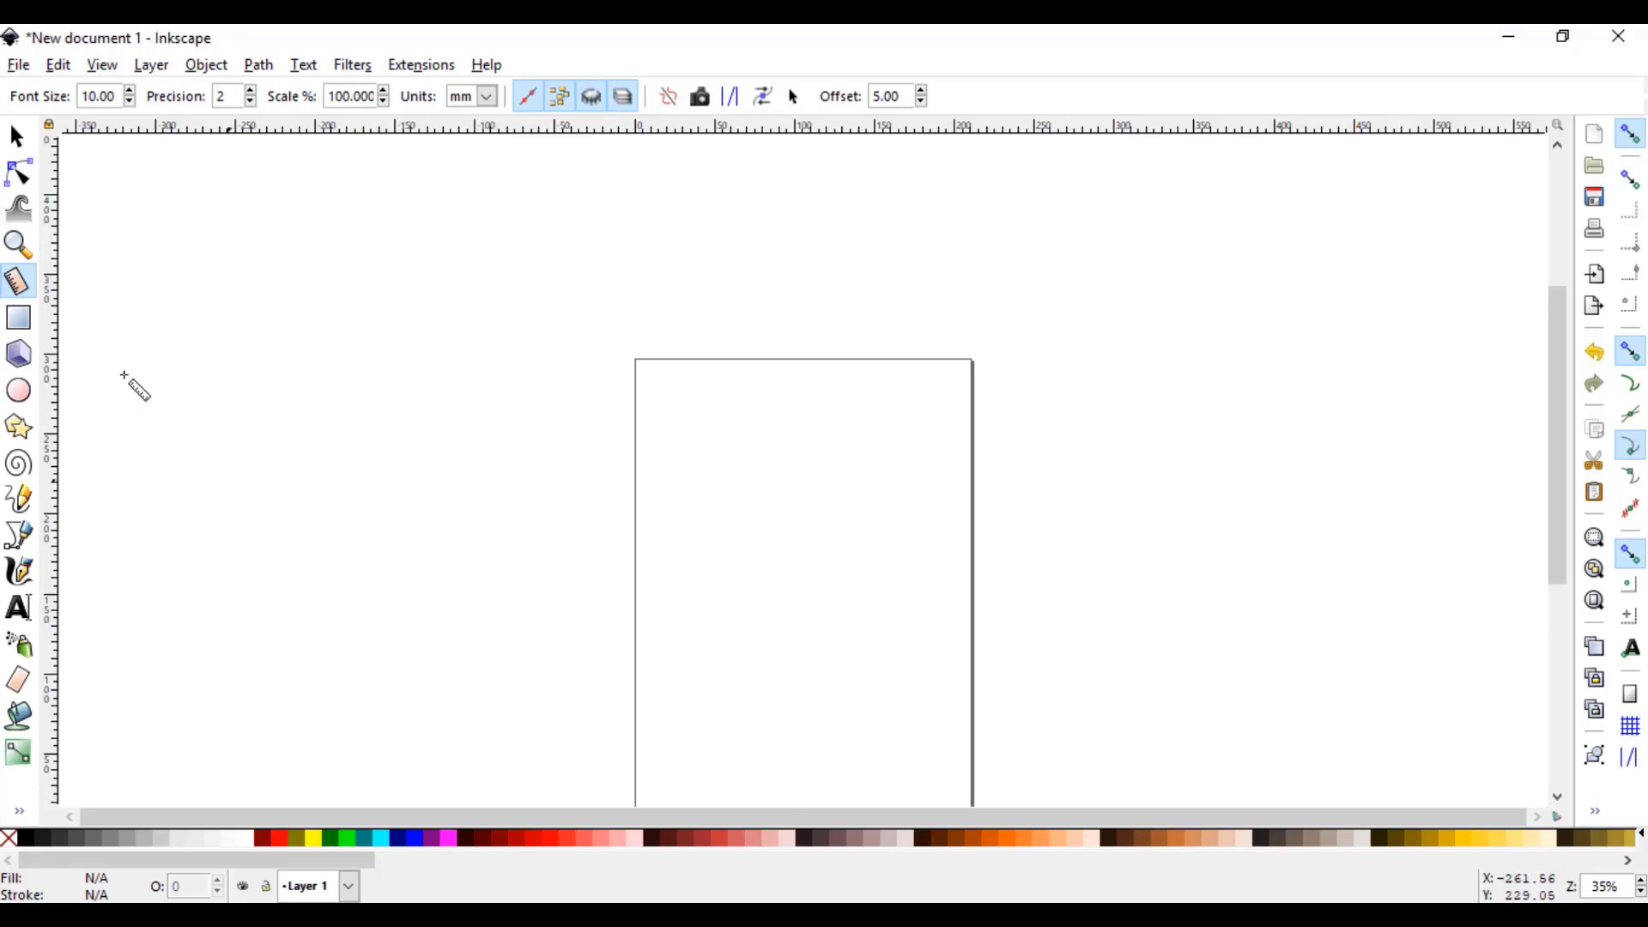
pyautogui.click(16, 135)
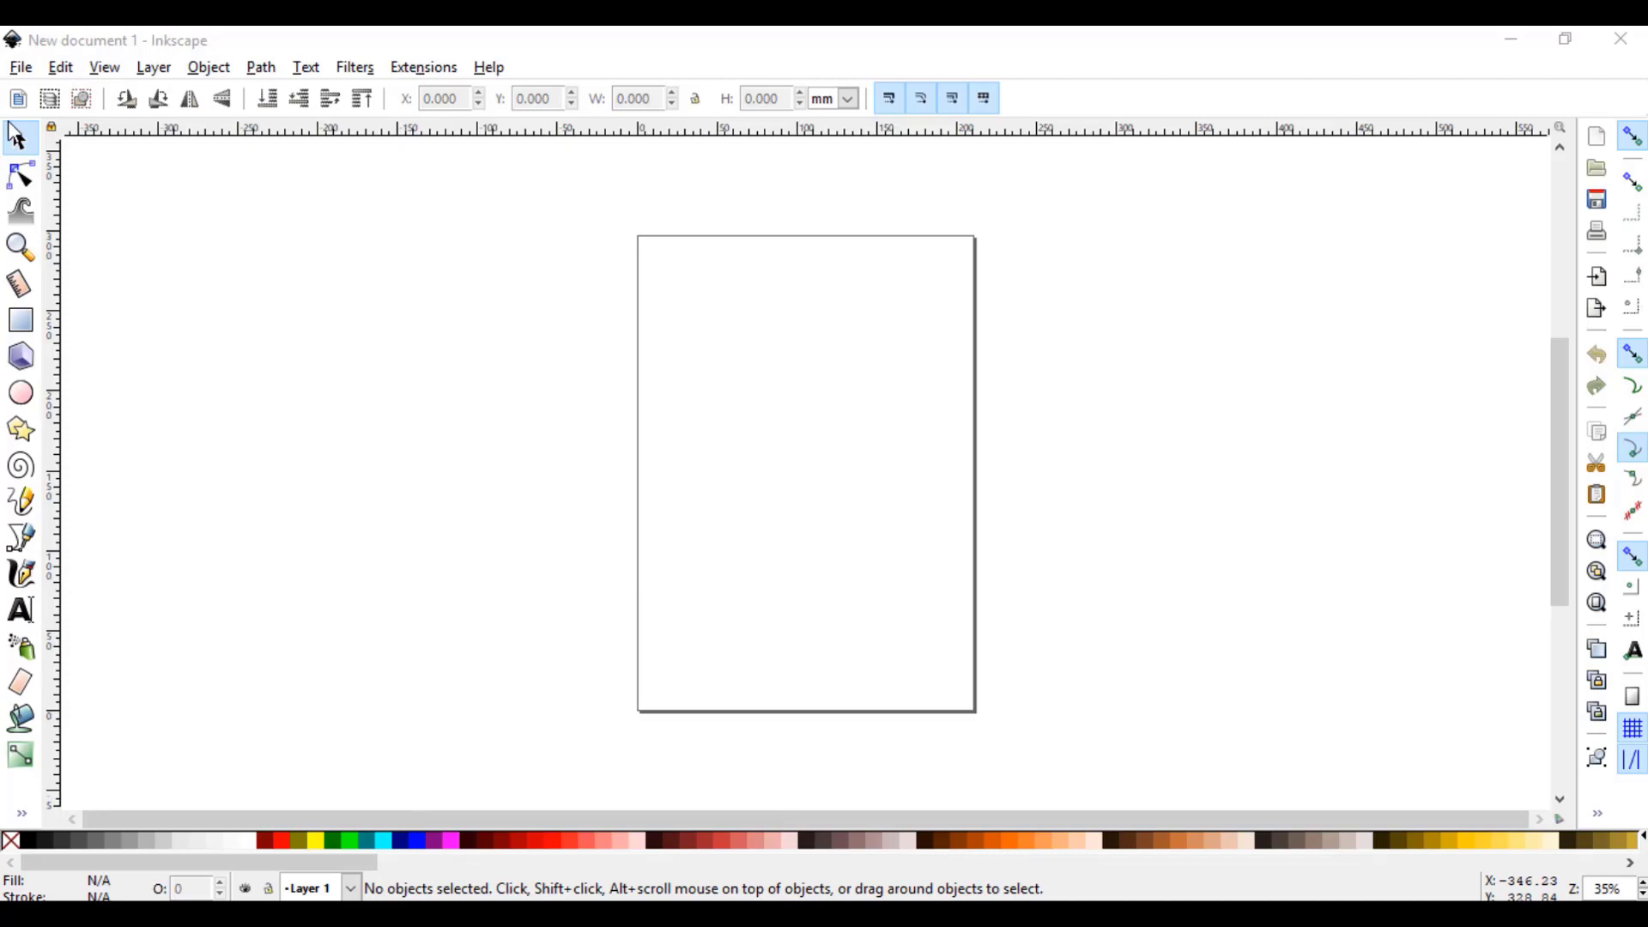
# Step: Create a new document from the Page template filtered by a4, with letter size, vertical orientation and normal background
pyautogui.click(23, 72)
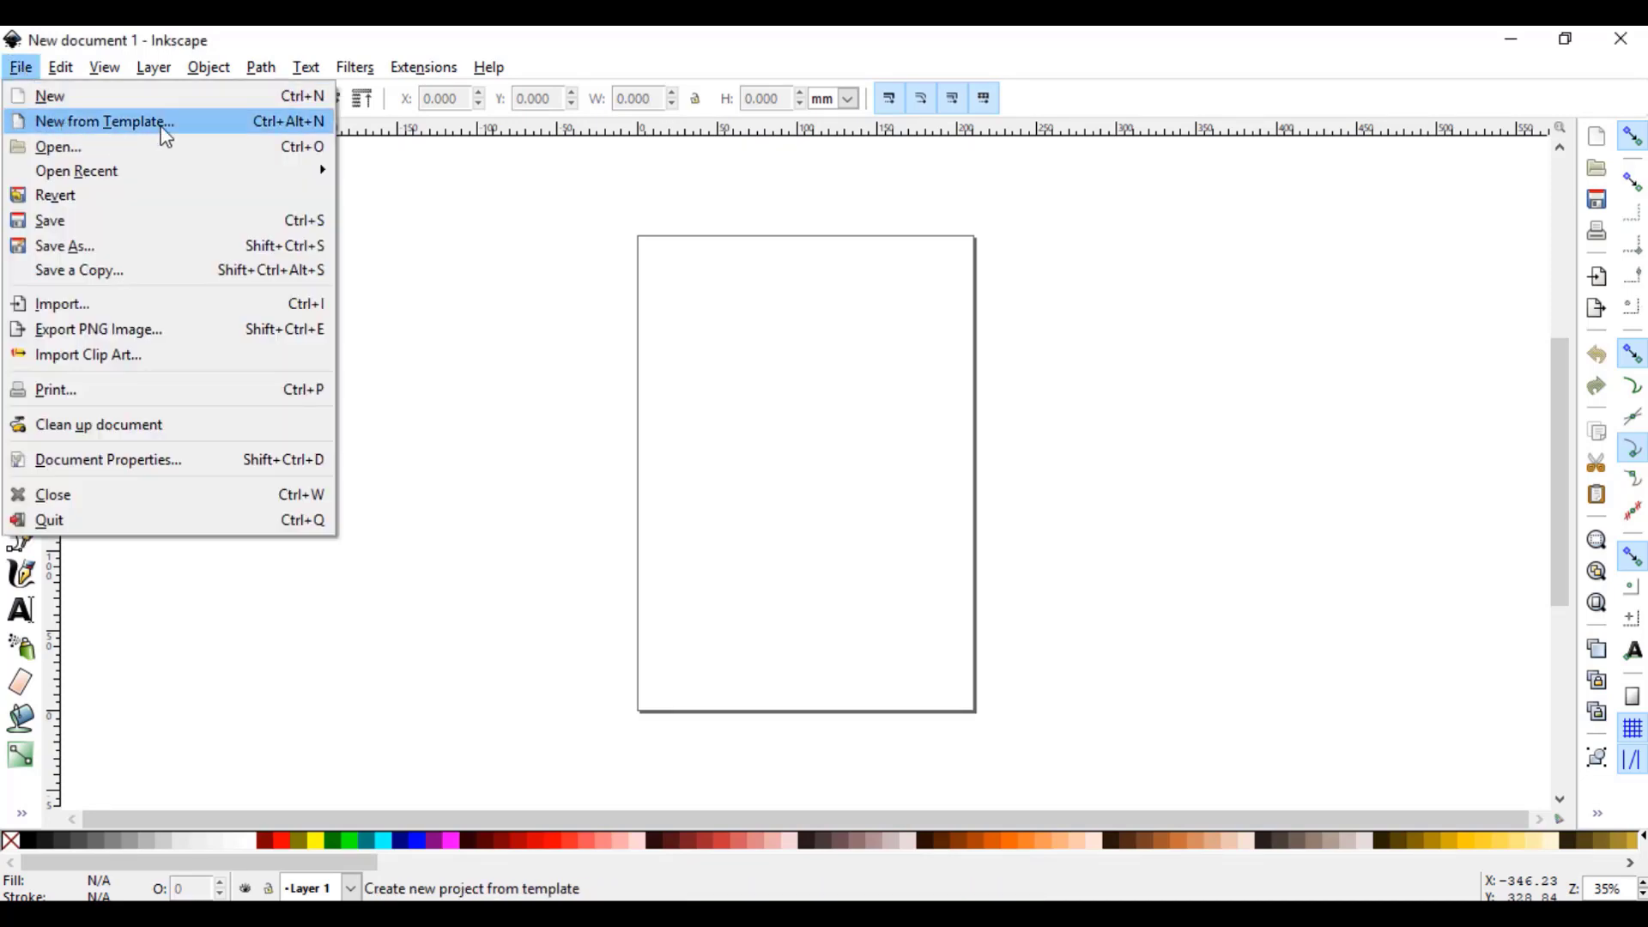
pyautogui.click(255, 131)
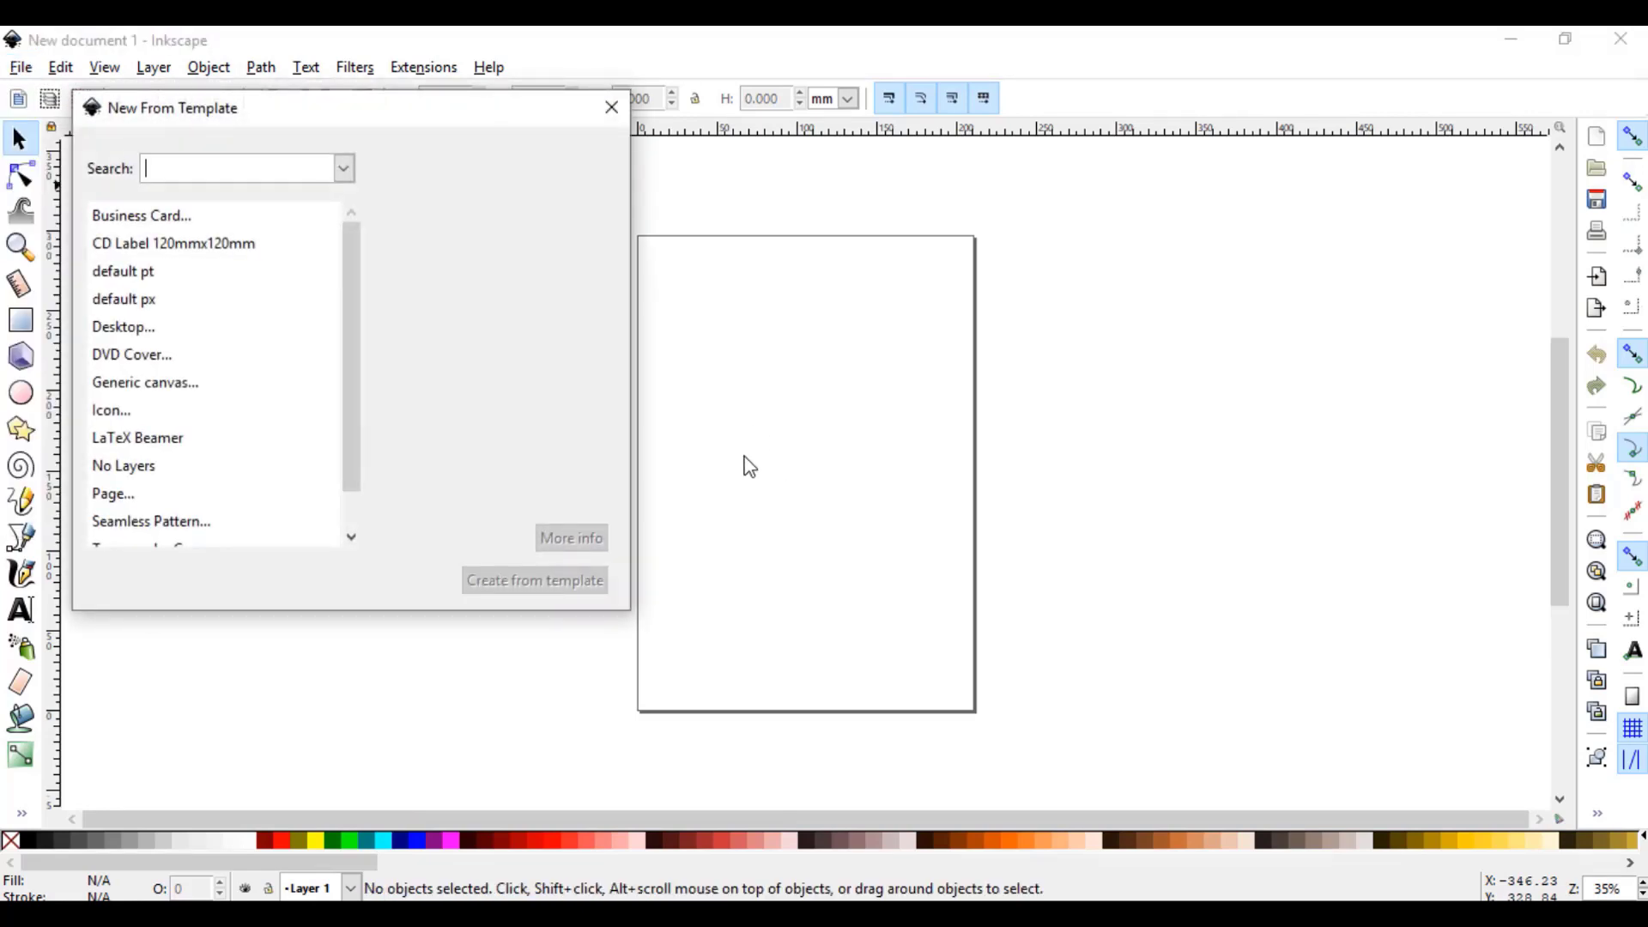
pyautogui.click(344, 169)
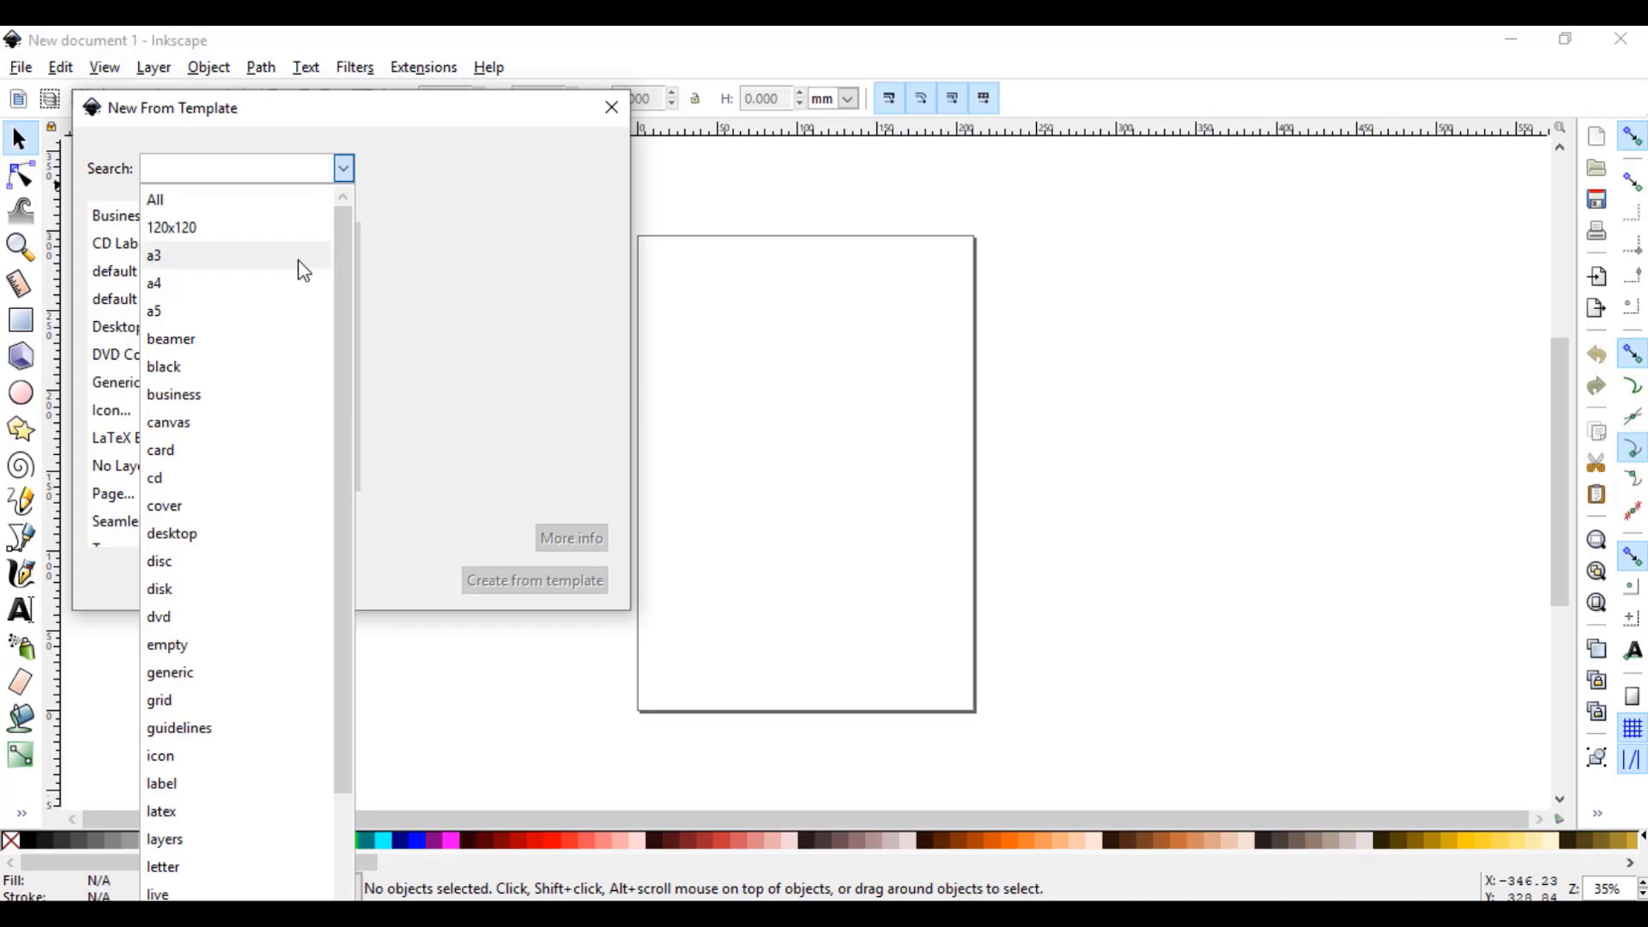
pyautogui.click(296, 289)
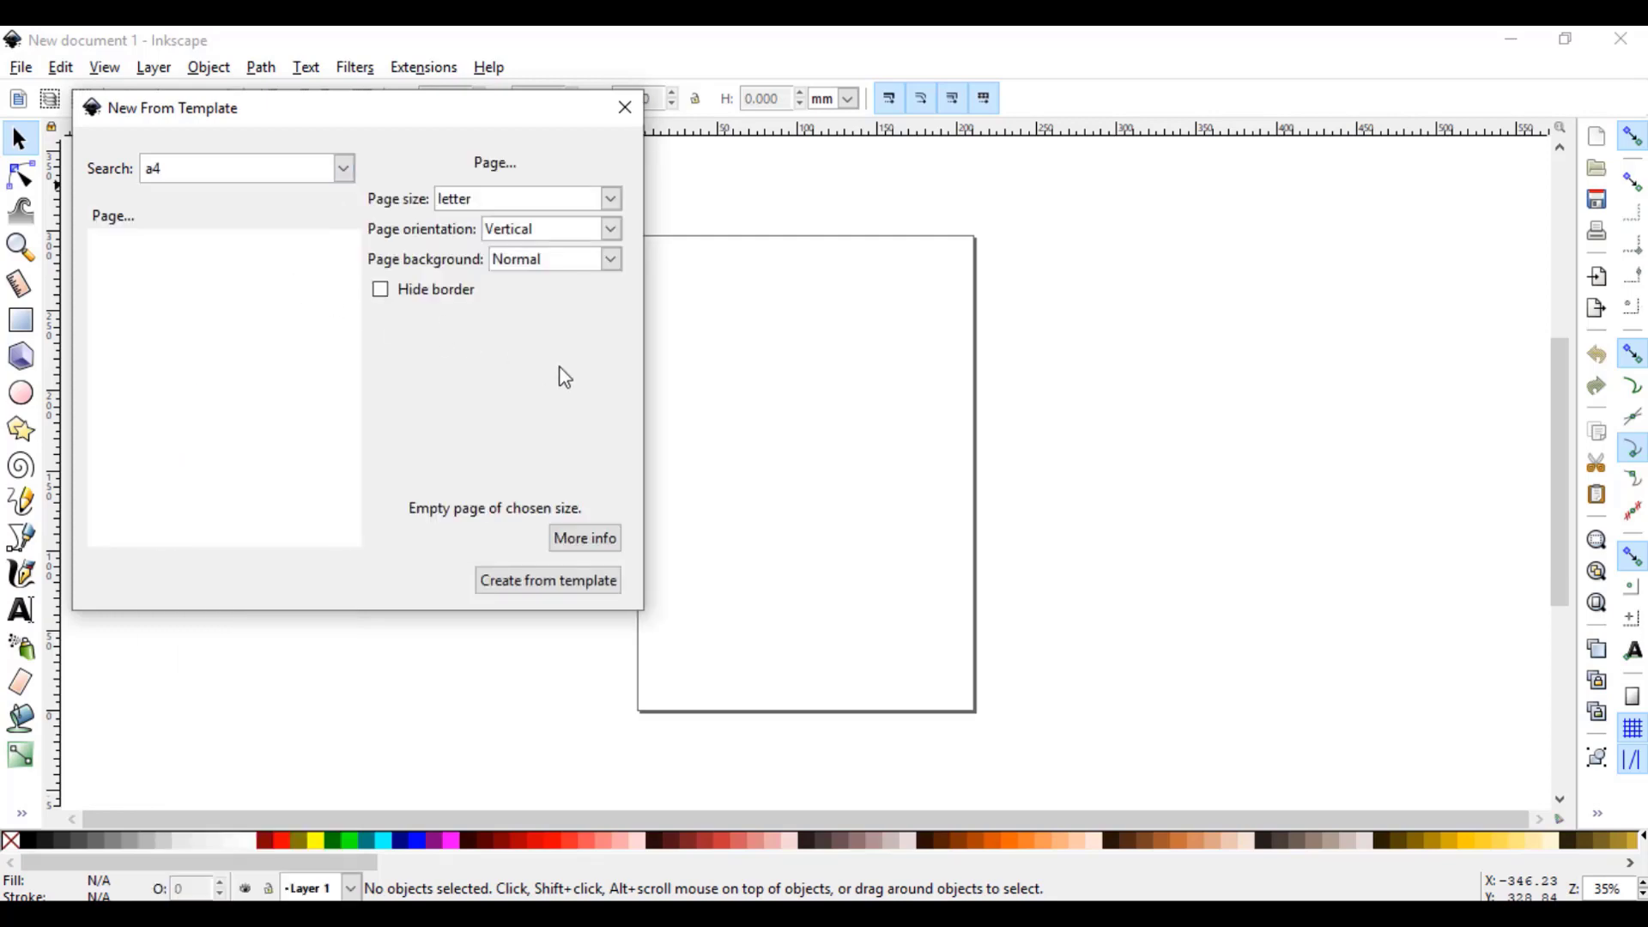
pyautogui.click(611, 229)
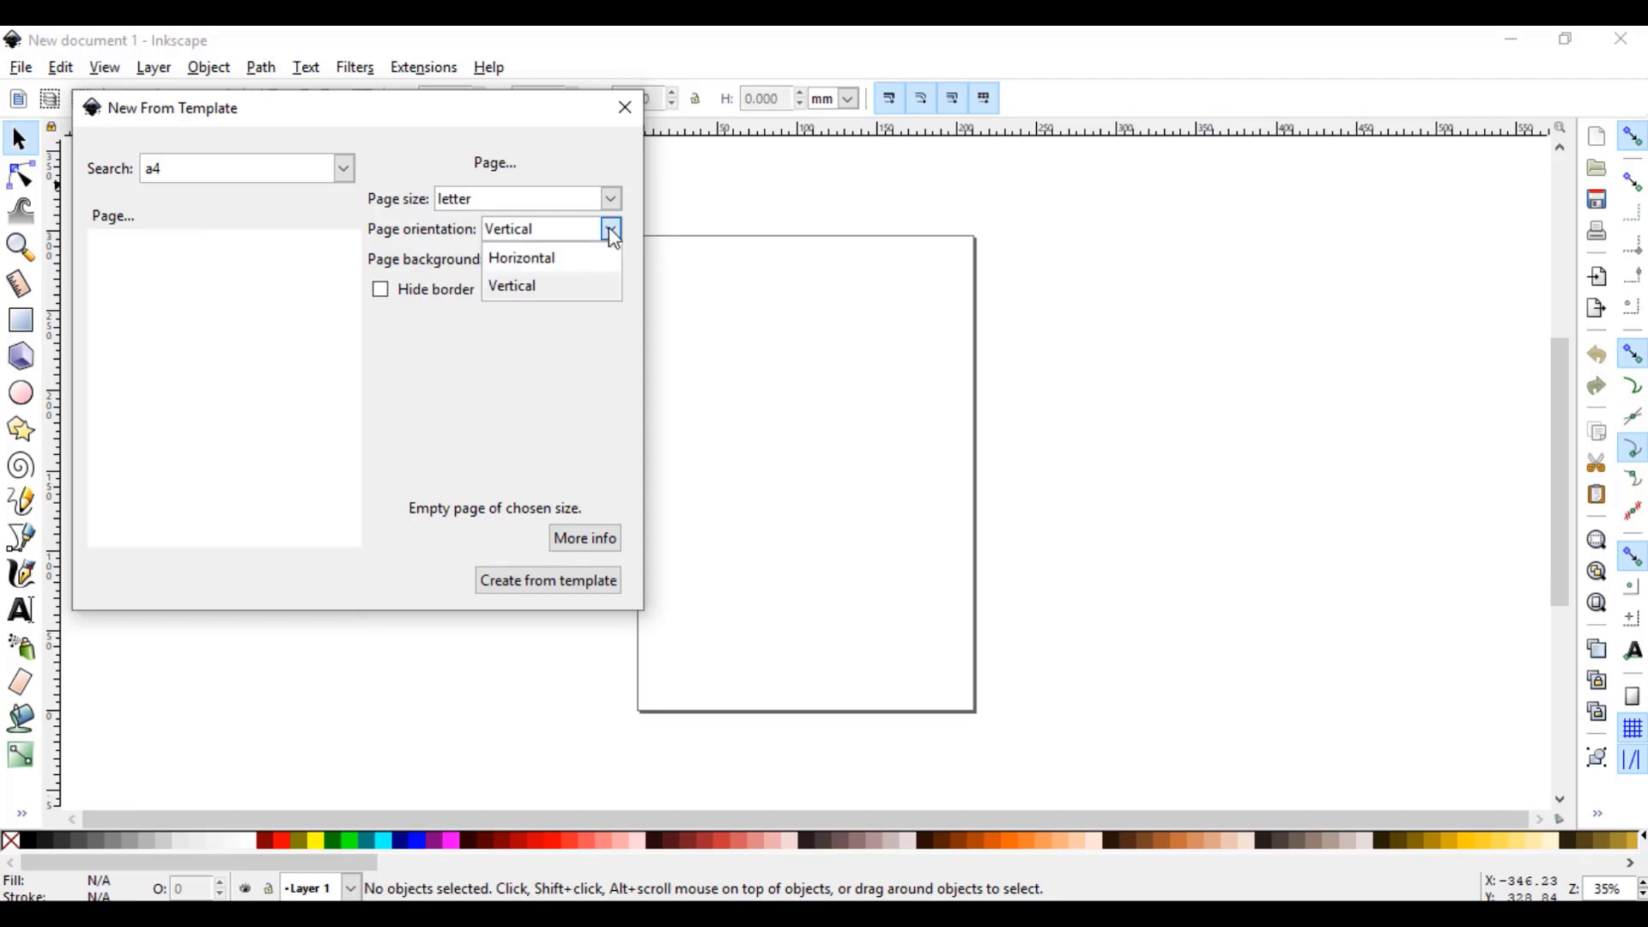
pyautogui.click(610, 228)
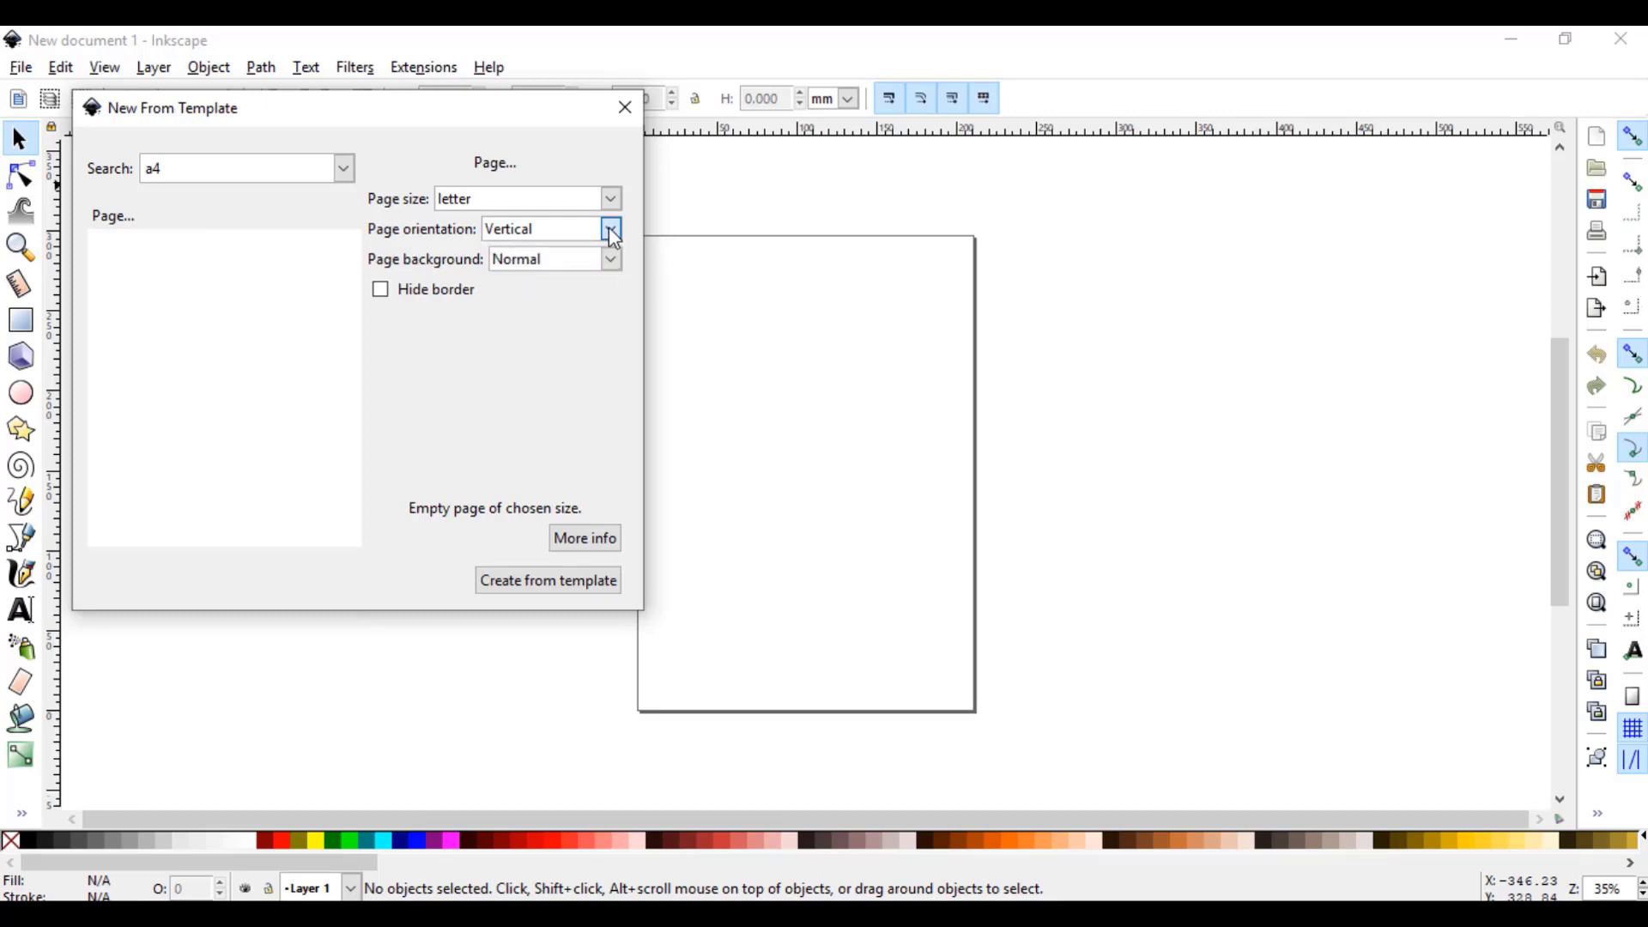
pyautogui.click(559, 585)
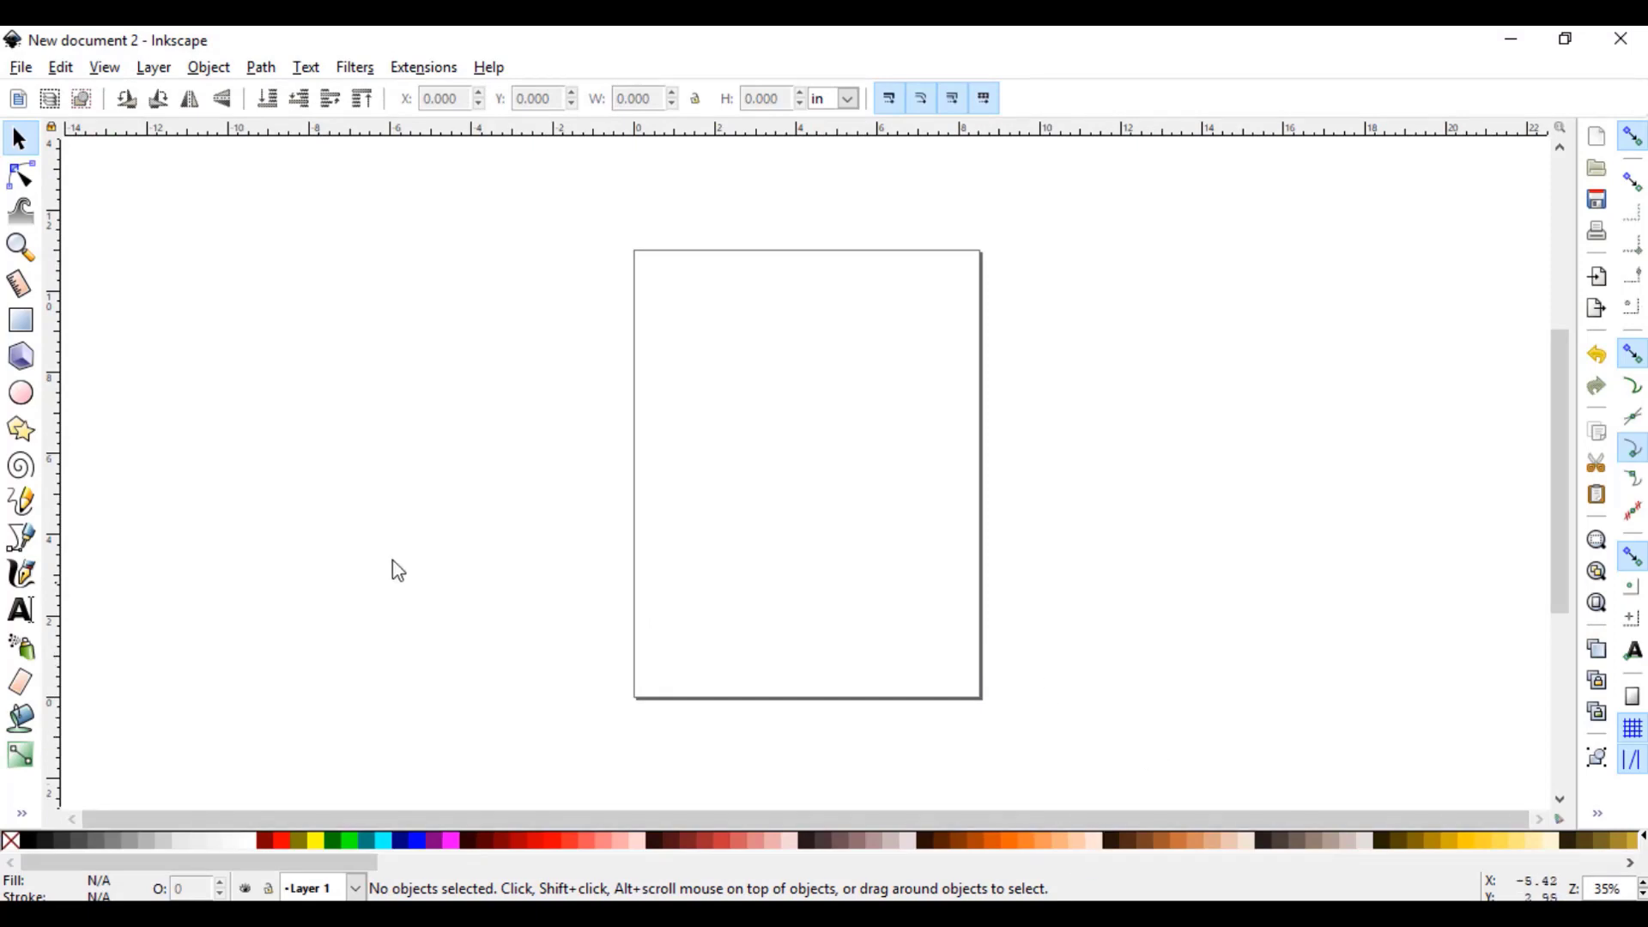
# Step: Draw a five-pointed star about 3.6 in wide, slightly left of the page's center
pyautogui.click(31, 432)
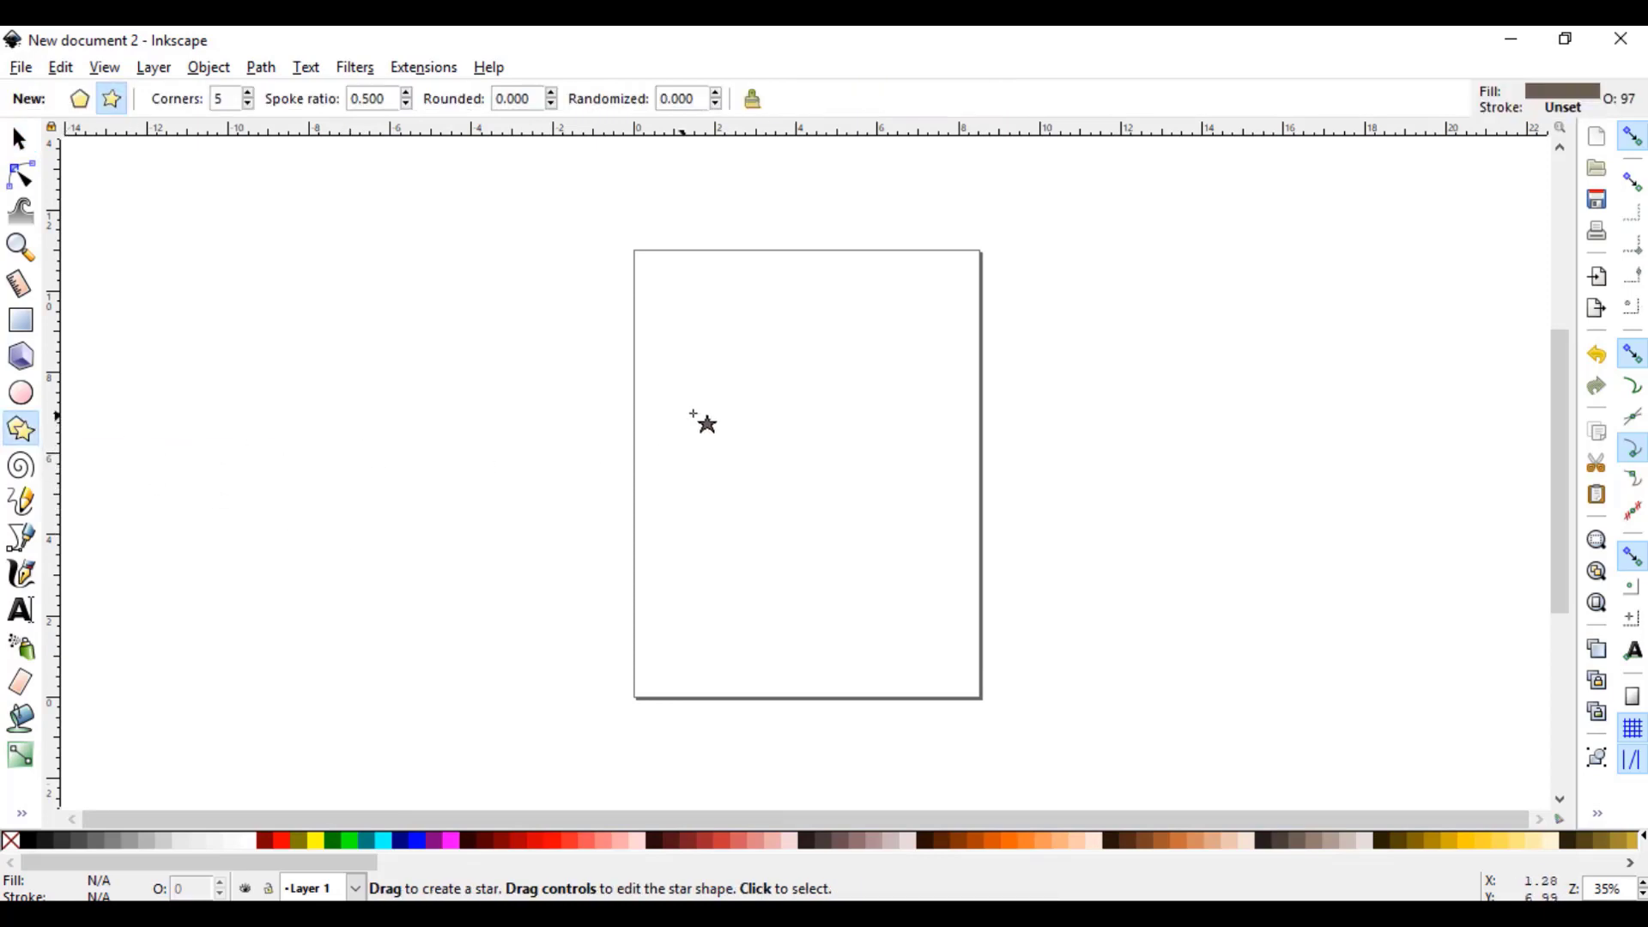
pyautogui.moveTo(769, 447); pyautogui.dragTo(821, 505)
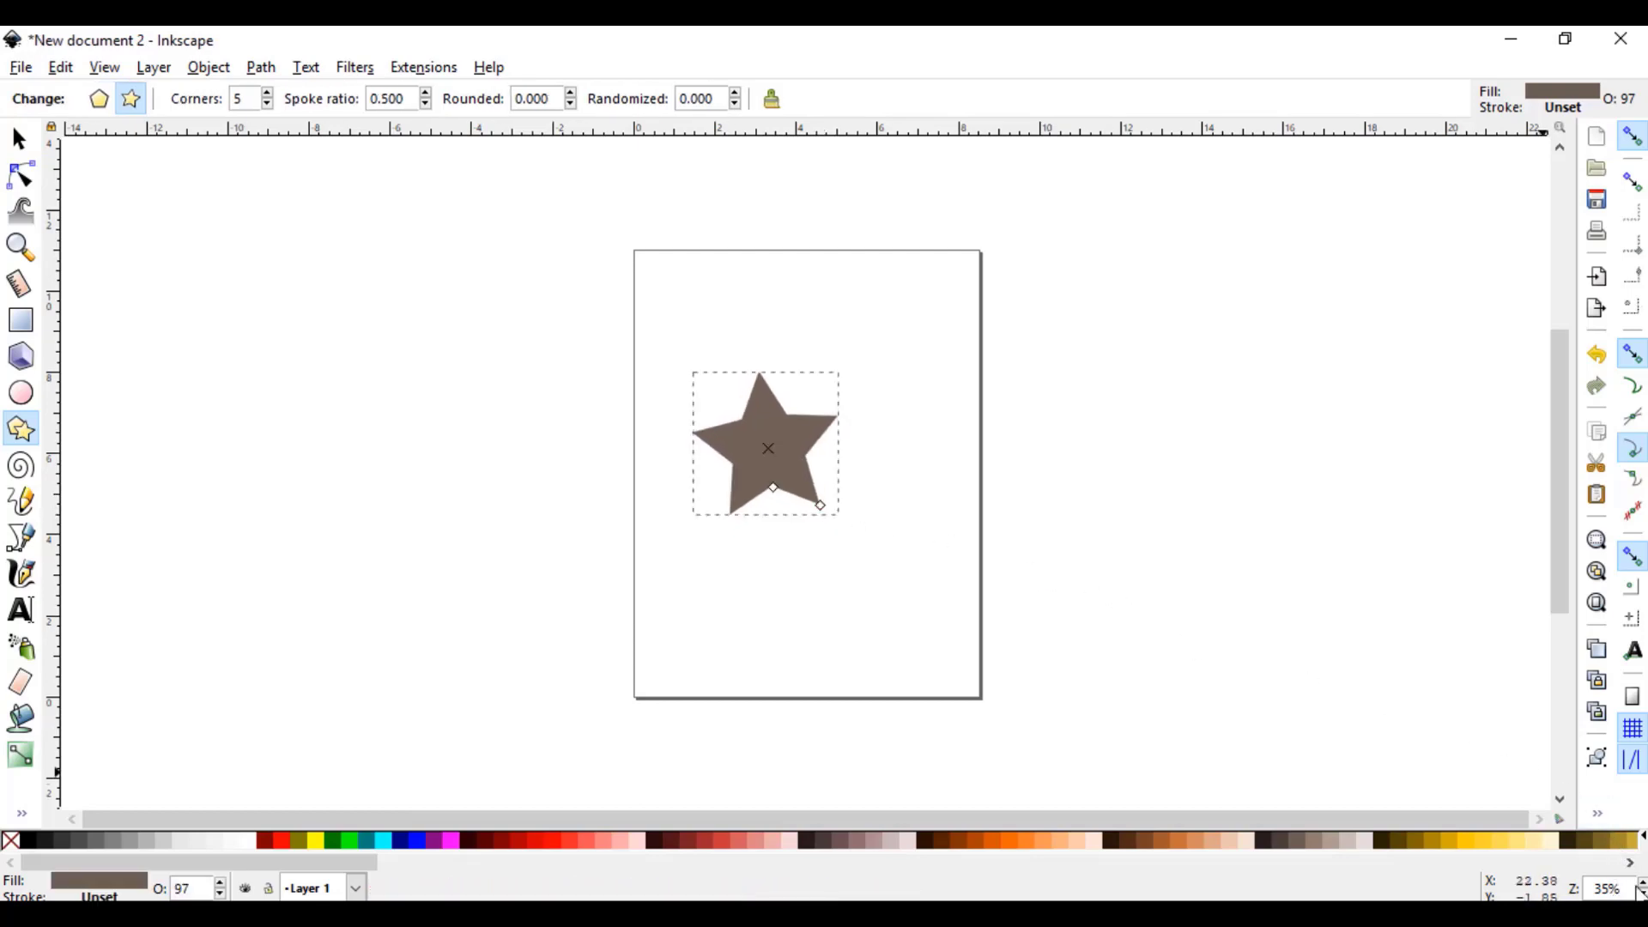
pyautogui.click(1642, 883)
pyautogui.click(1642, 883)
pyautogui.click(1642, 883)
pyautogui.click(1642, 883)
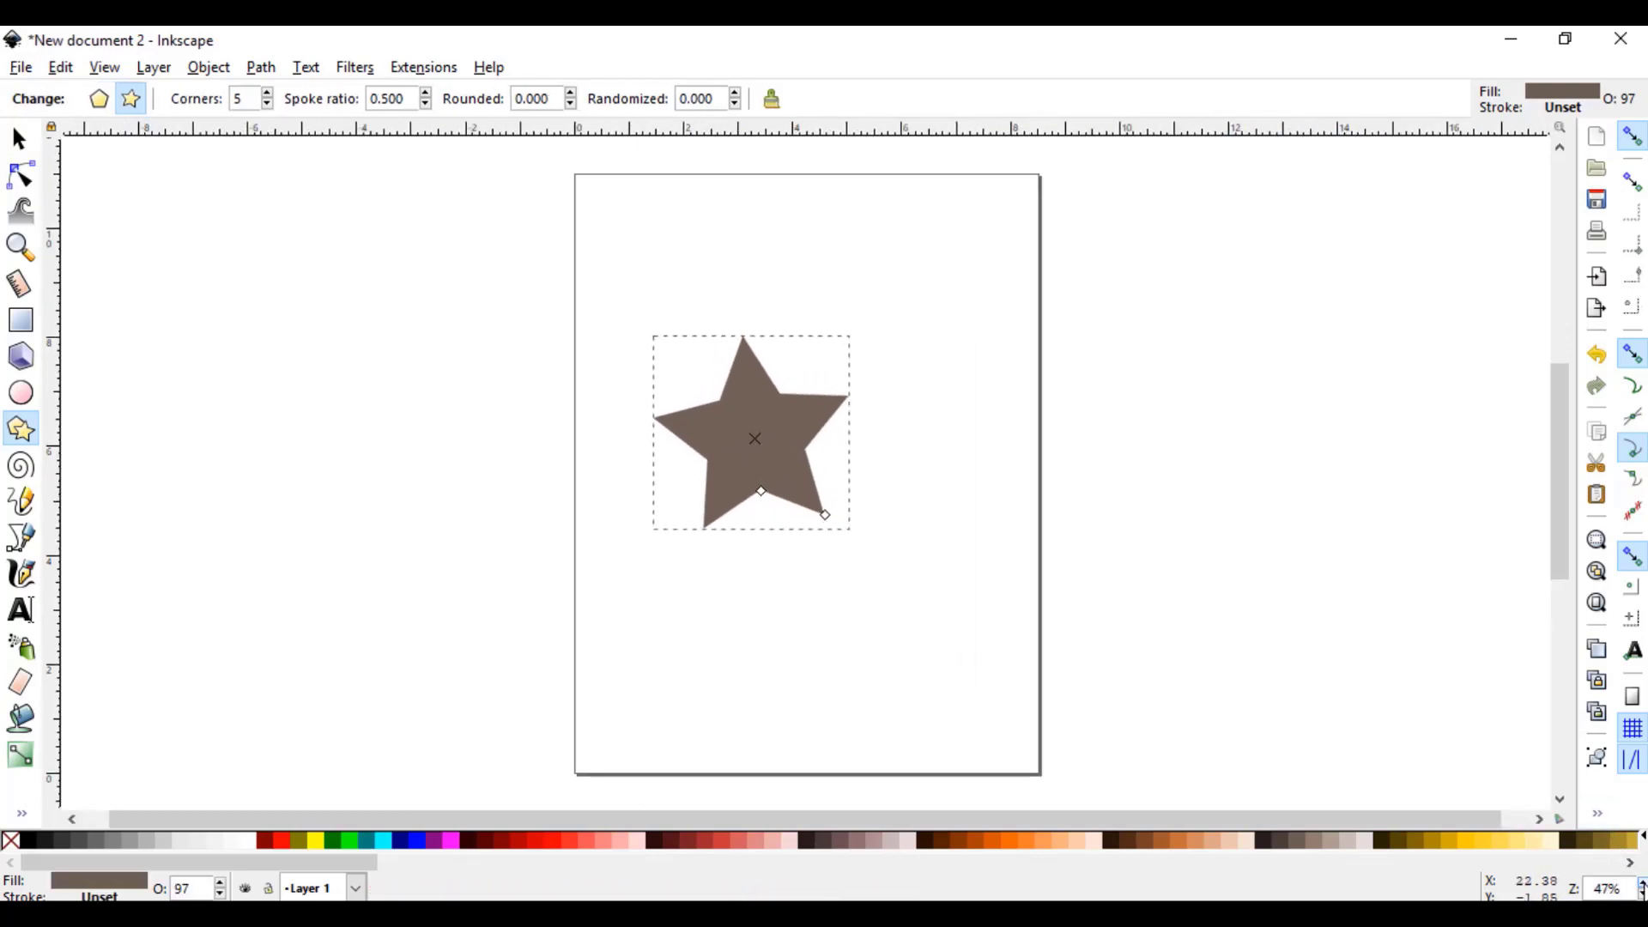
# Step: Open the Document Properties and set the page orientation to landscape
pyautogui.click(1609, 820)
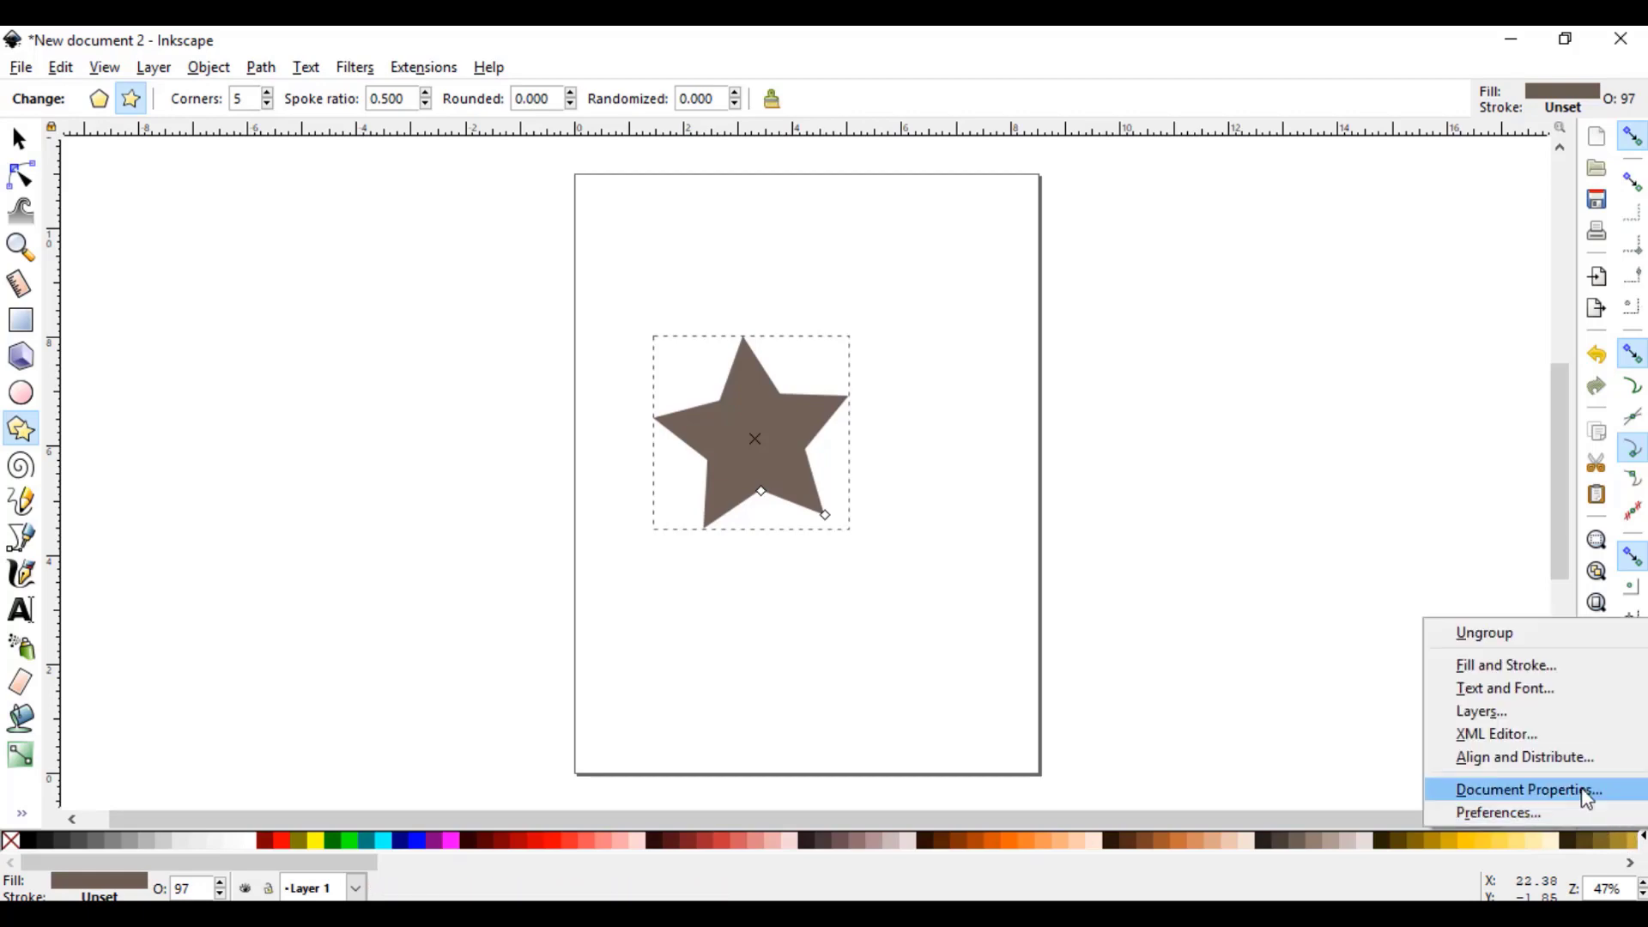
pyautogui.click(1588, 800)
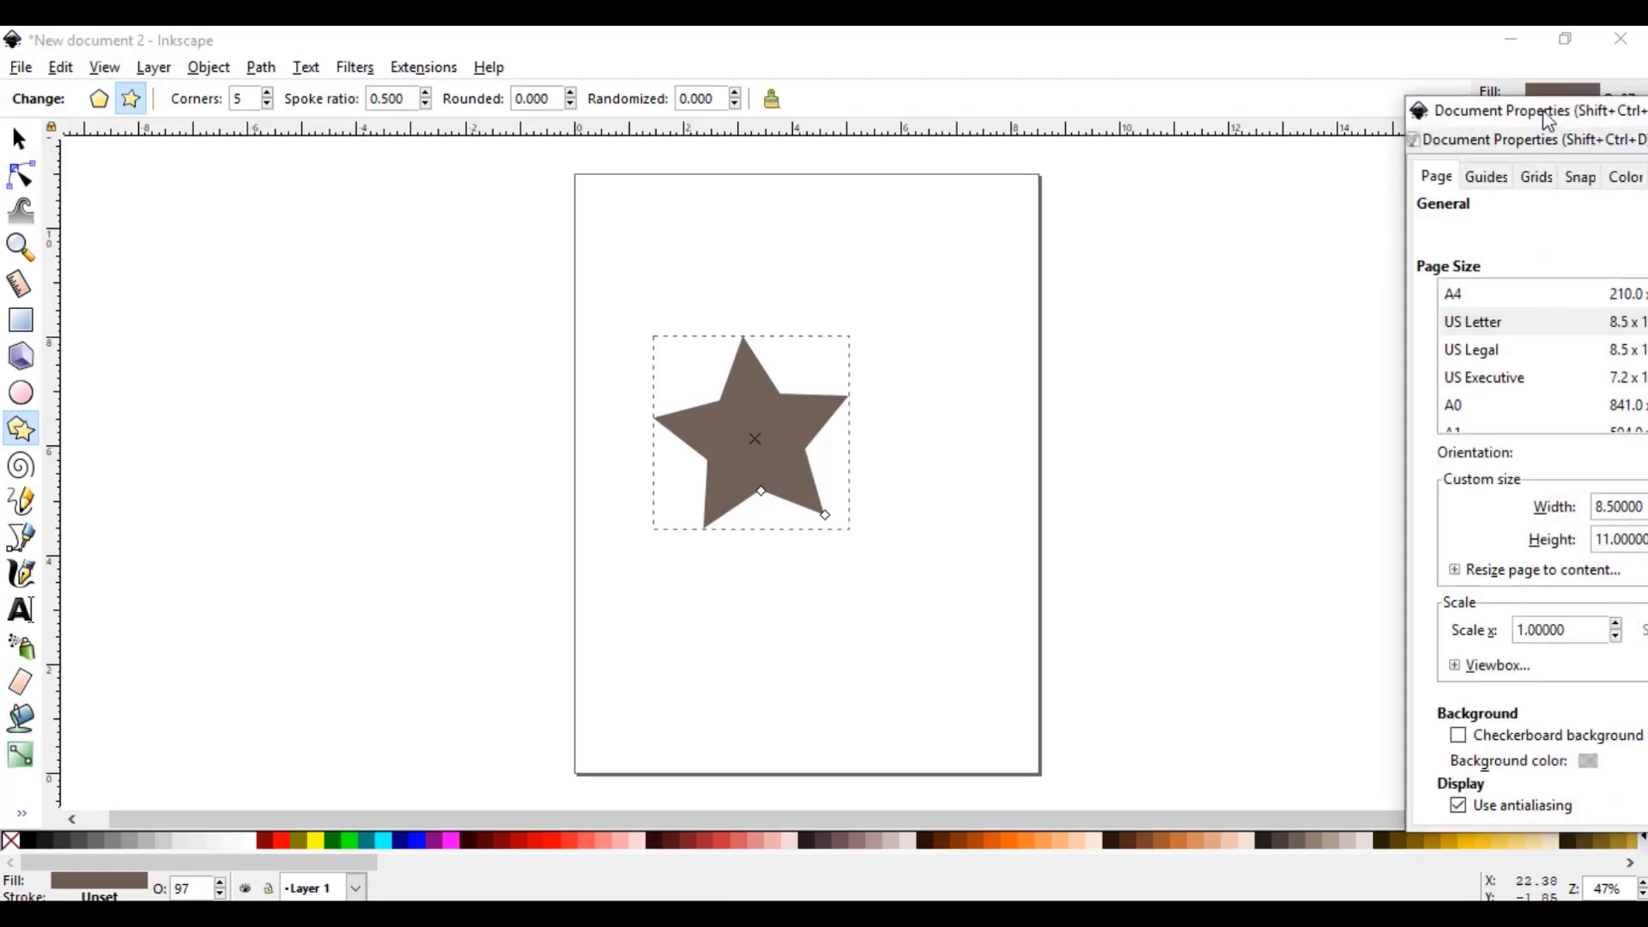
pyautogui.moveTo(1545, 114); pyautogui.dragTo(1196, 122)
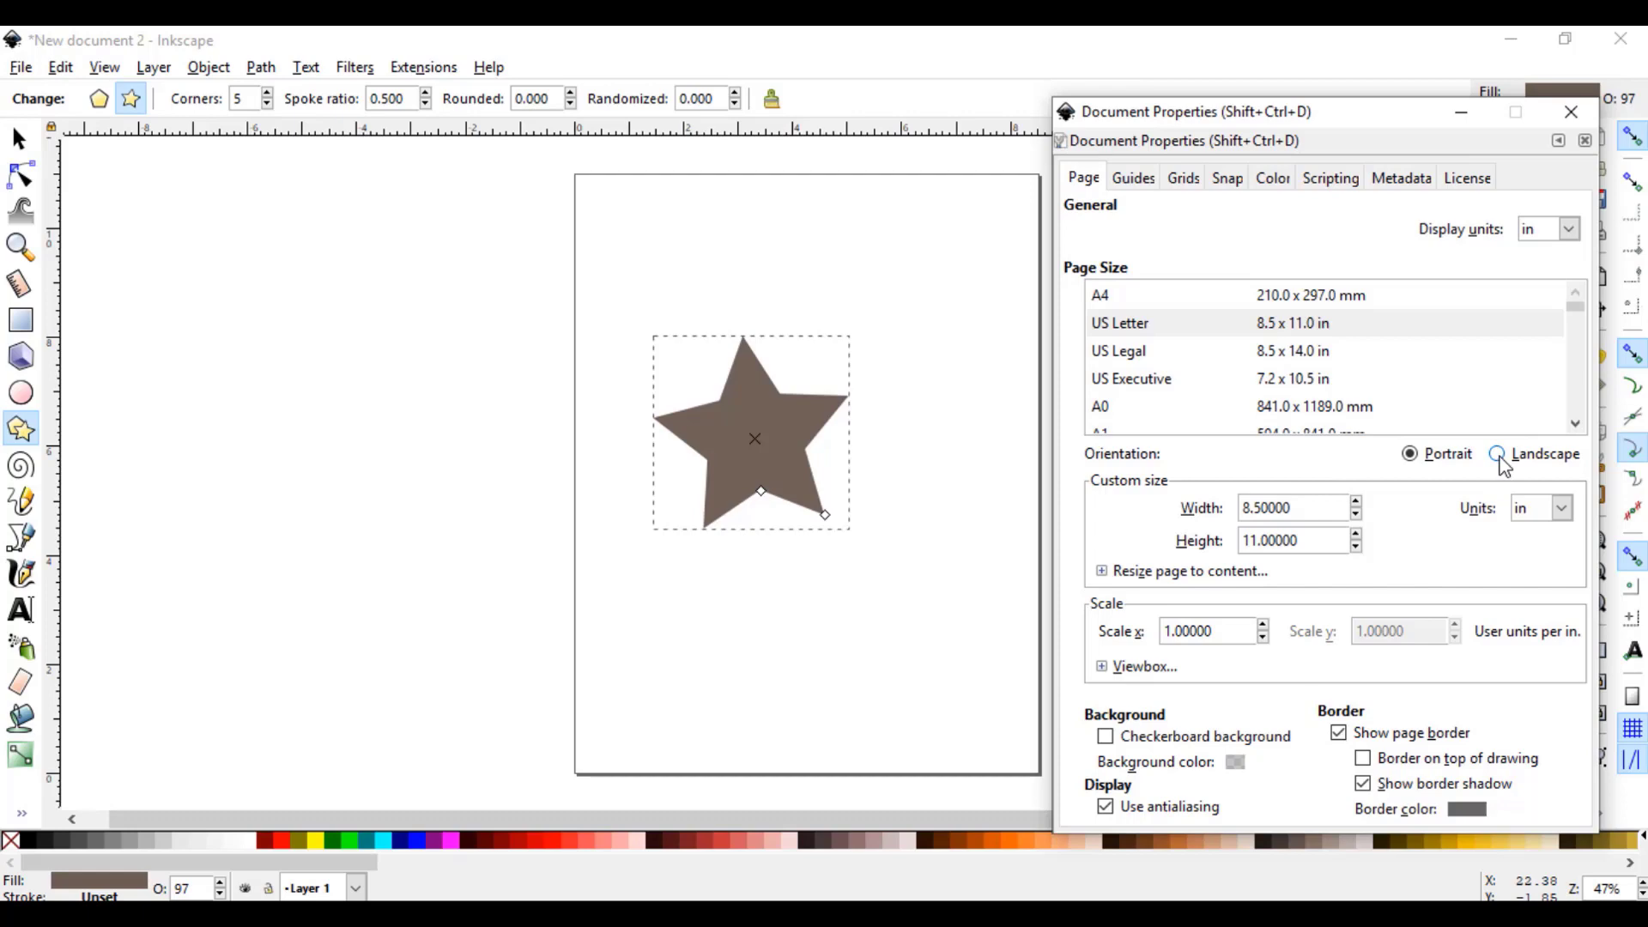
pyautogui.click(1498, 455)
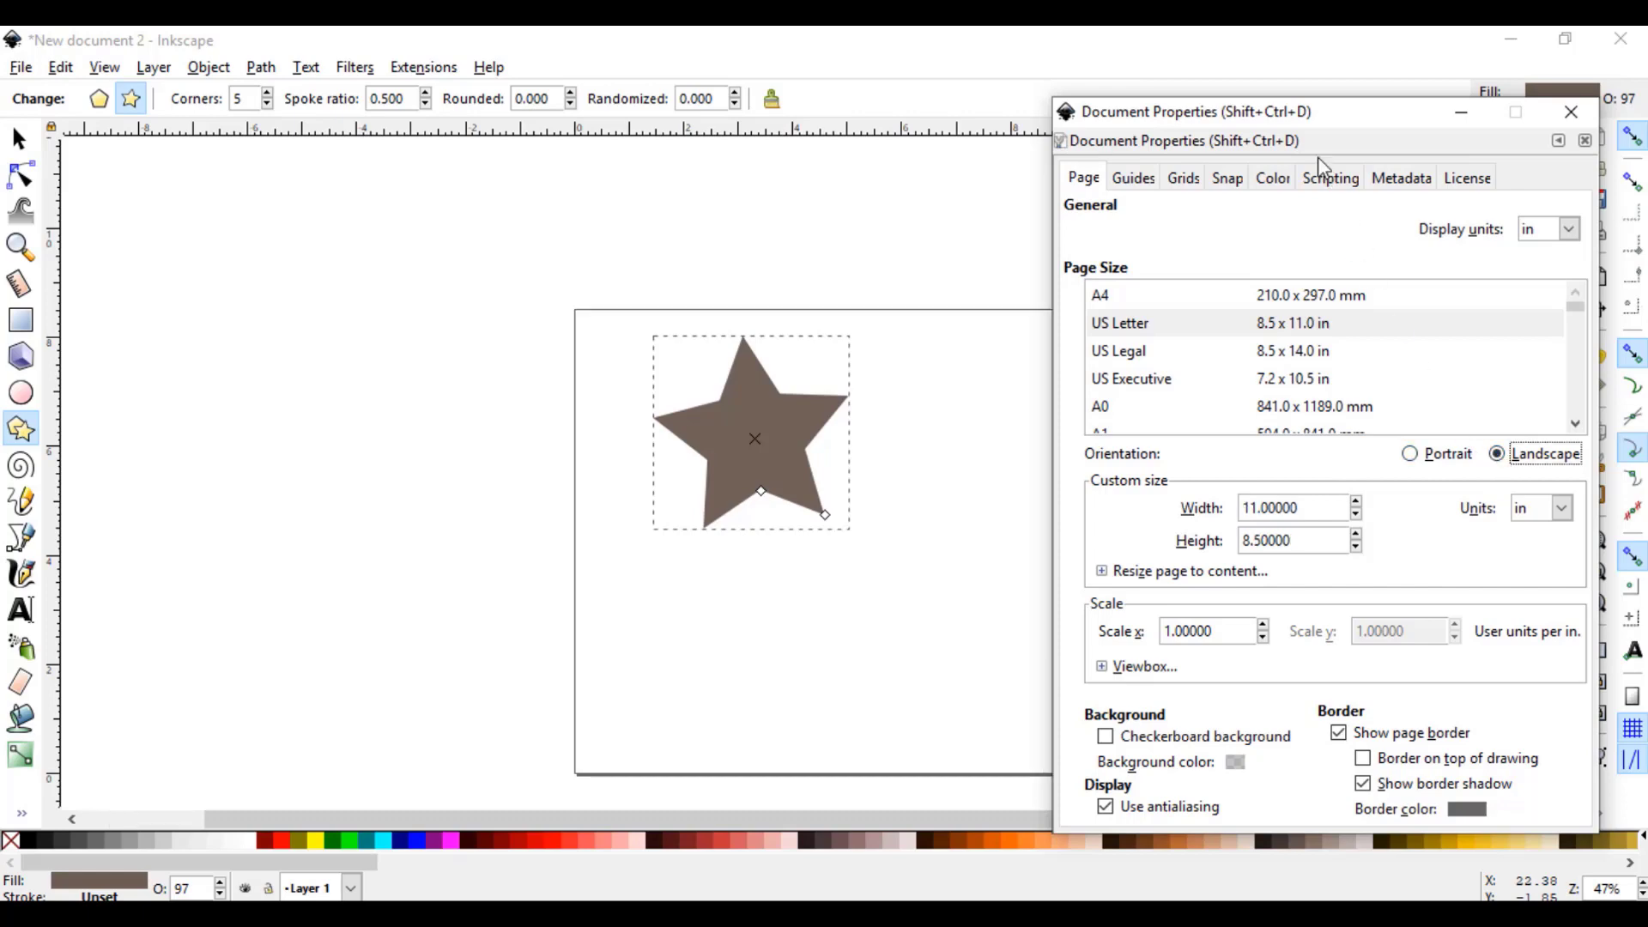
pyautogui.moveTo(1322, 112)
pyautogui.mouseDown()
pyautogui.moveTo(1412, 114)
pyautogui.moveTo(1304, 122)
pyautogui.mouseUp()
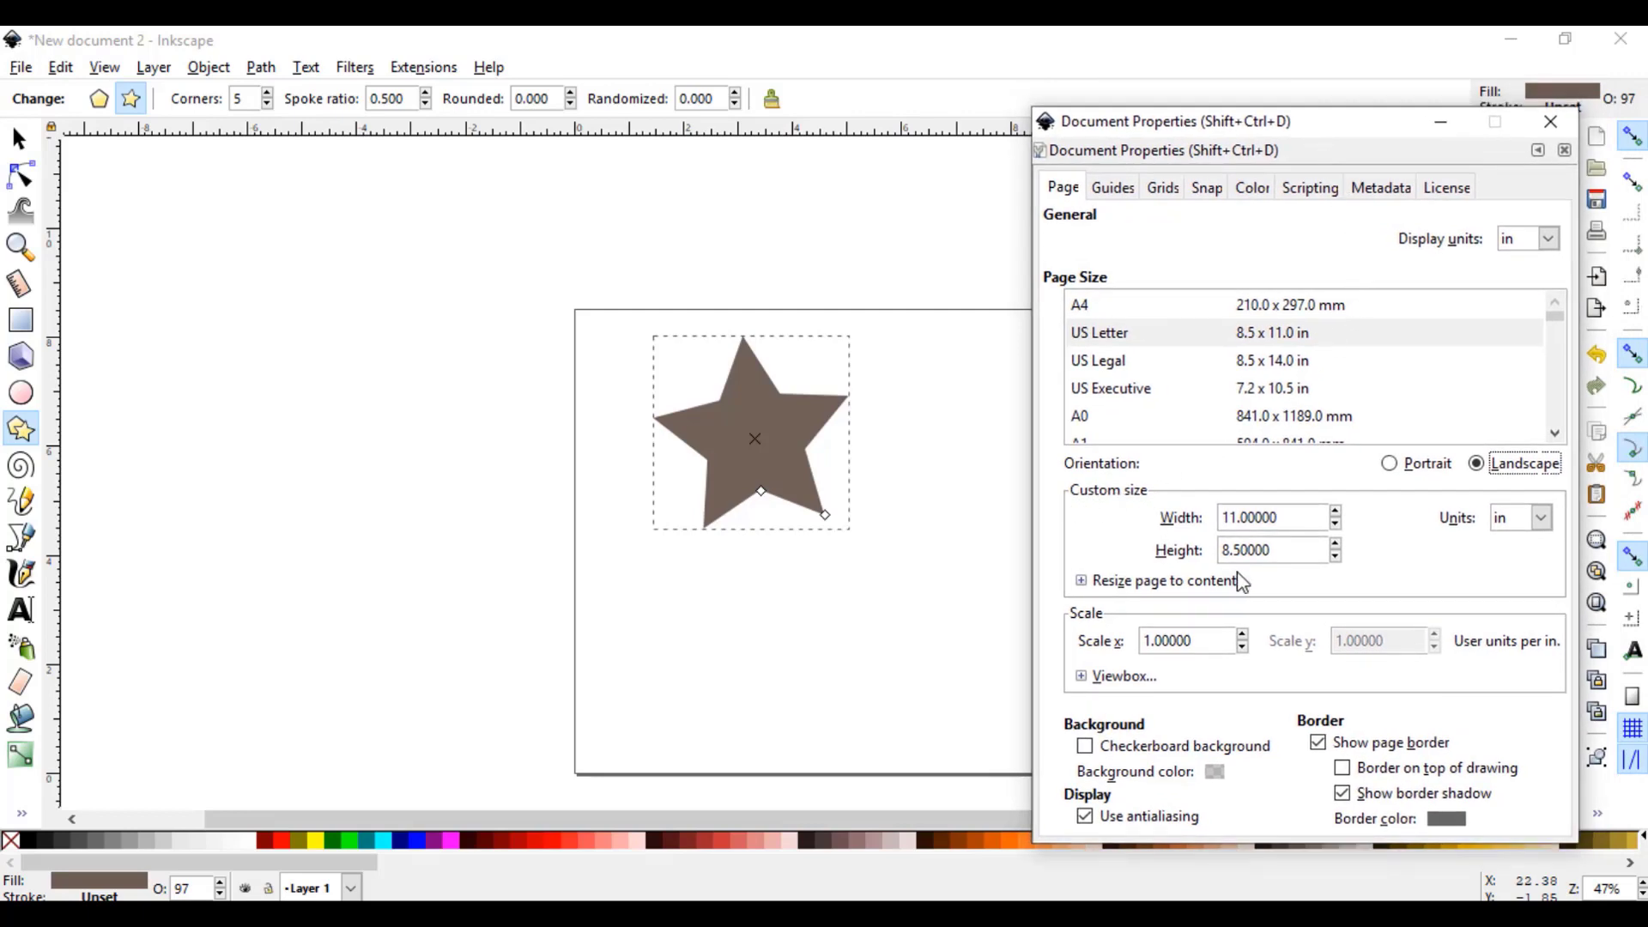
# Step: Set a custom page size of 6 in width and 9 in height
pyautogui.moveTo(1279, 518); pyautogui.dragTo(1199, 524)
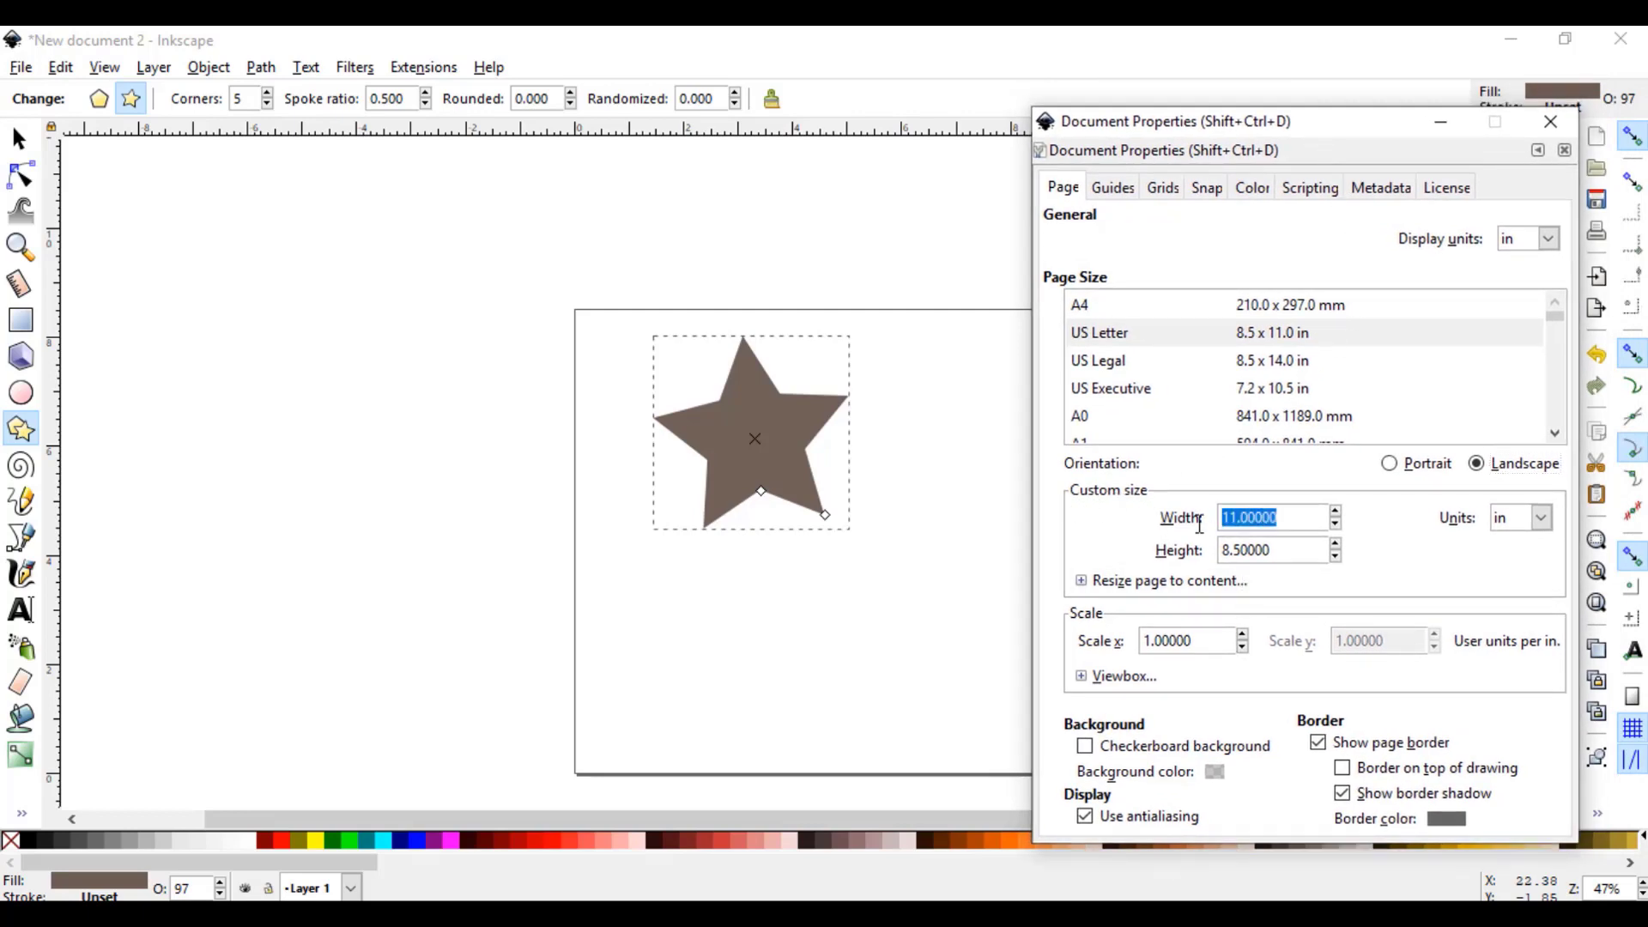
pyautogui.write('6')
pyautogui.press('Tab')
pyautogui.write('9')
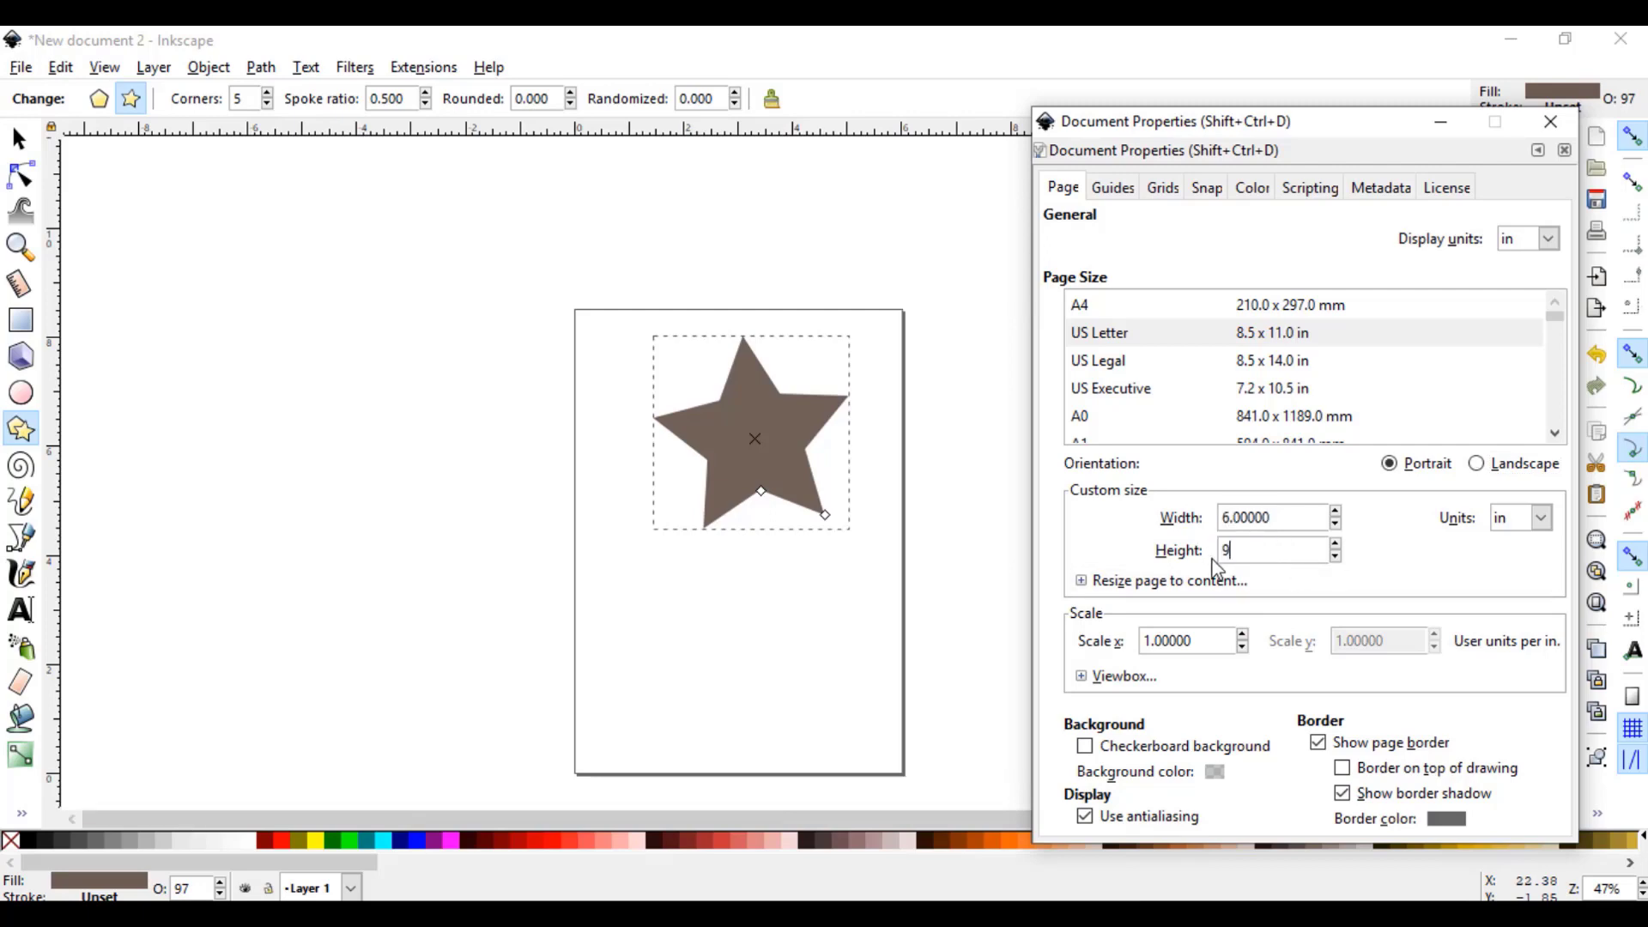
# Step: Resize the page to fit the star with zero margins, and deselect the star
pyautogui.click(1392, 580)
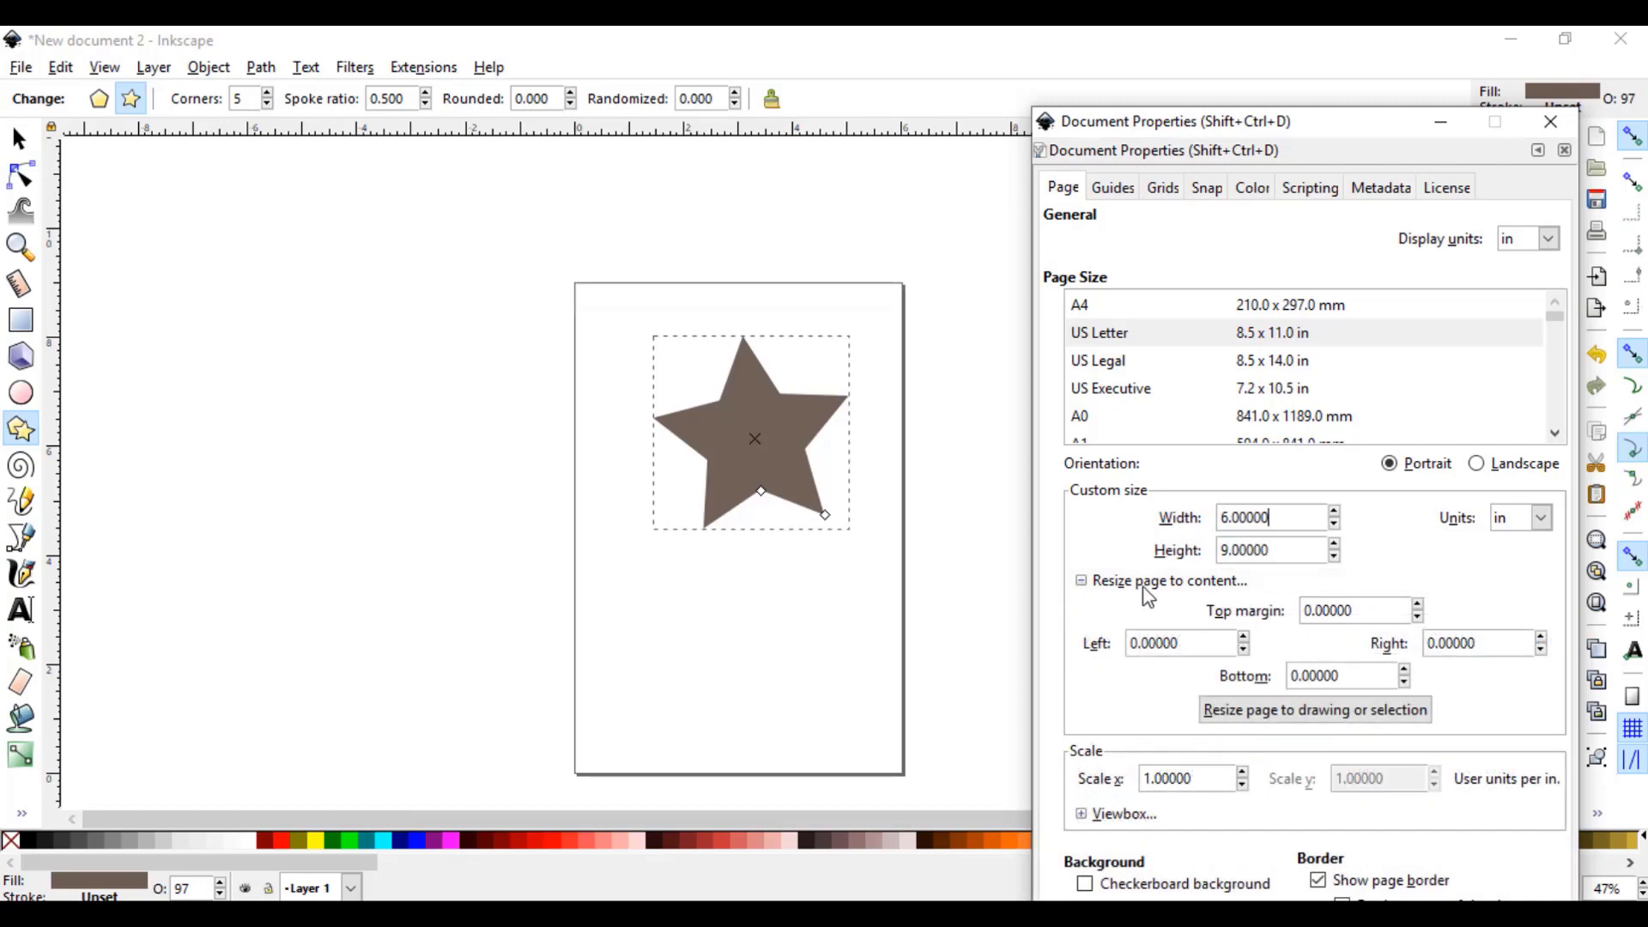
pyautogui.click(1084, 583)
pyautogui.click(1084, 583)
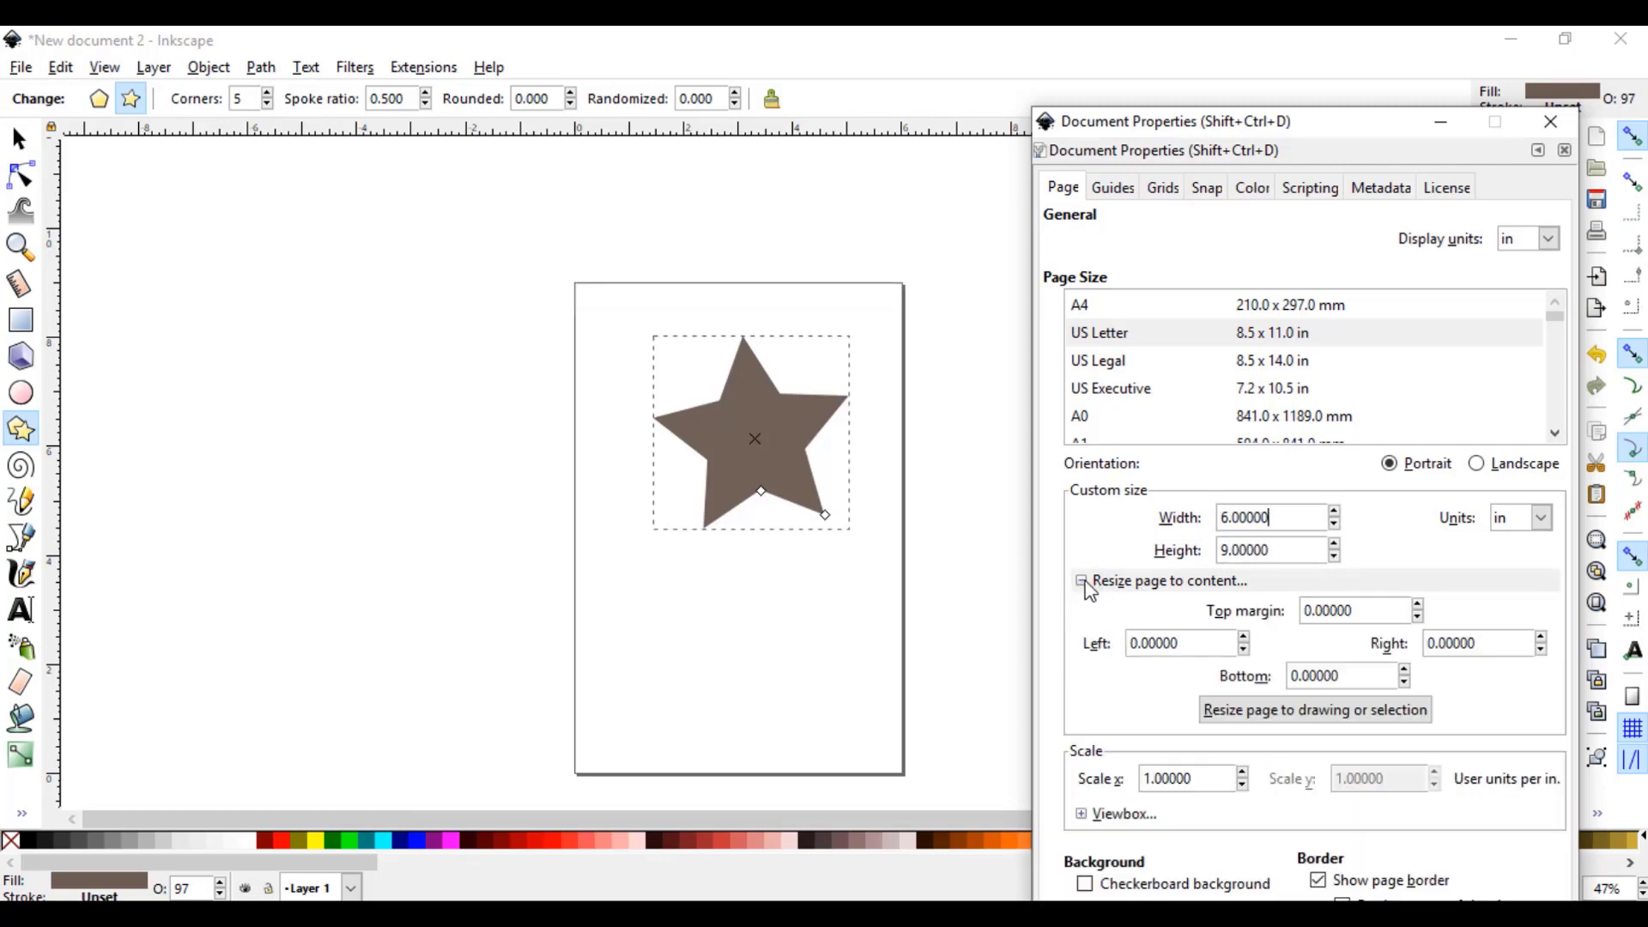
pyautogui.click(1304, 719)
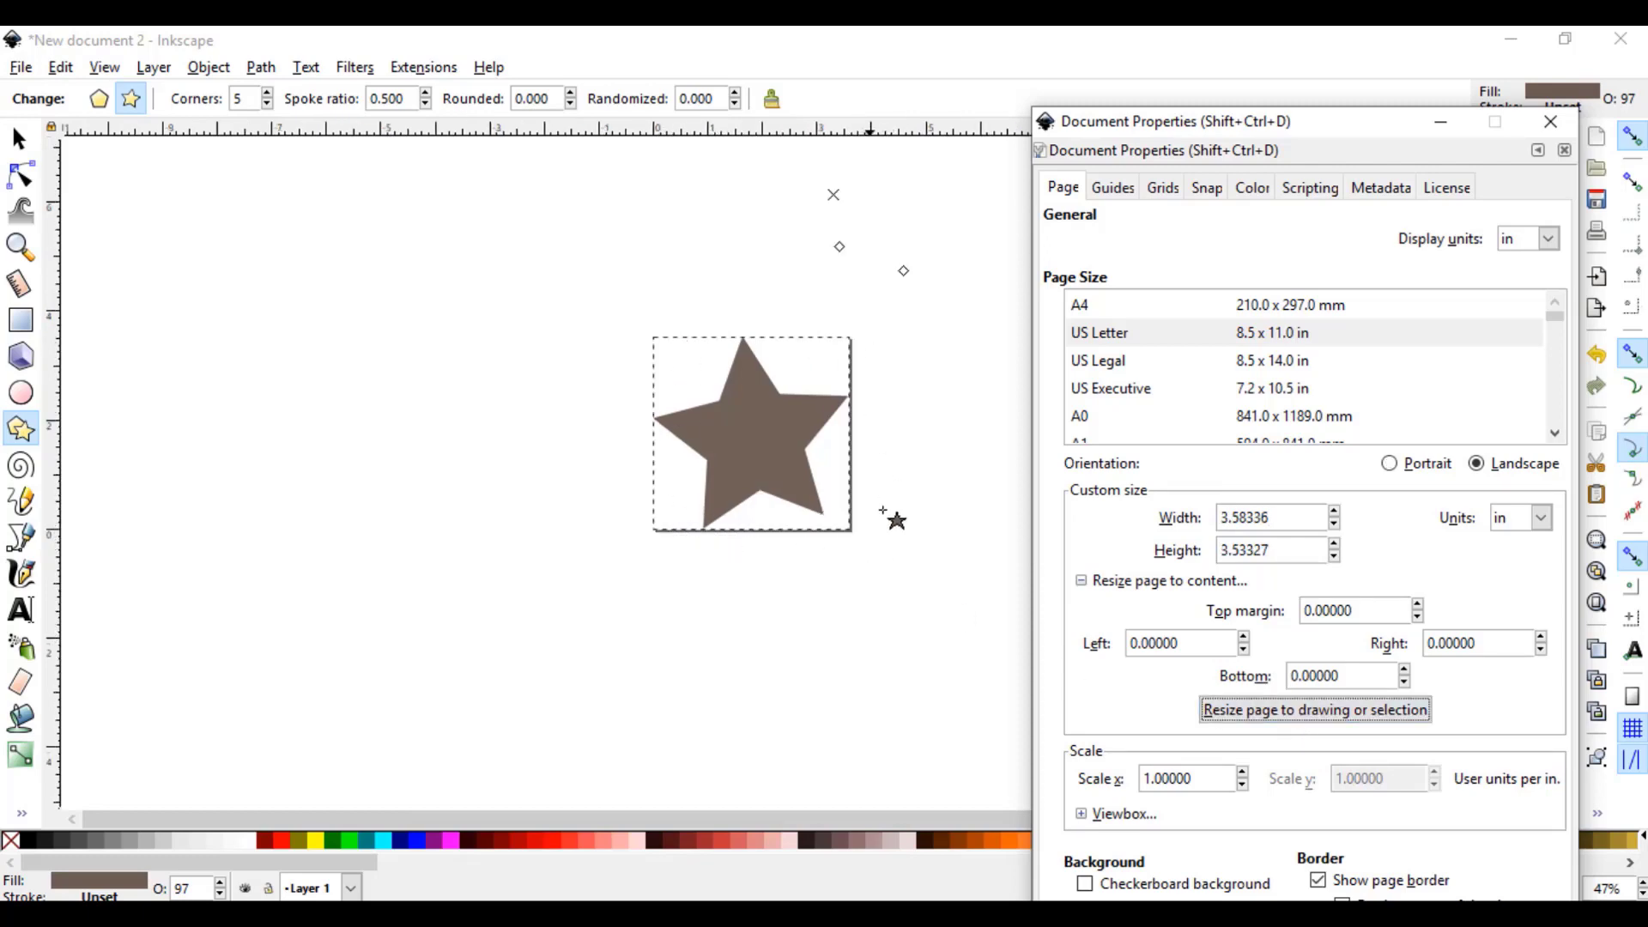
pyautogui.click(19, 138)
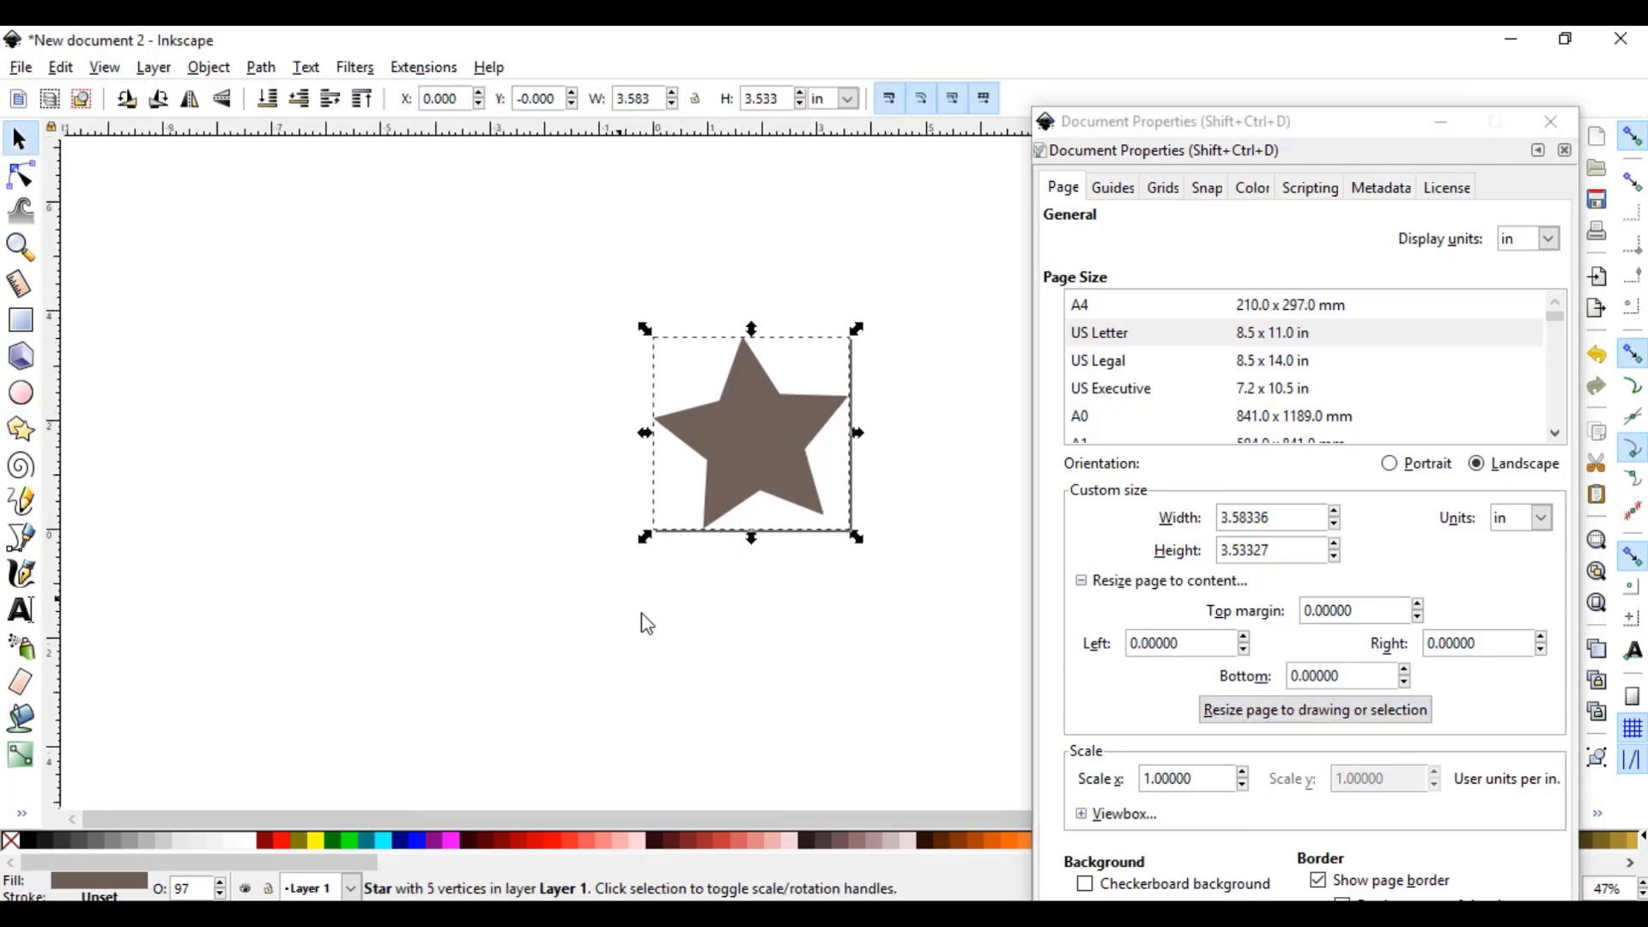
pyautogui.click(802, 670)
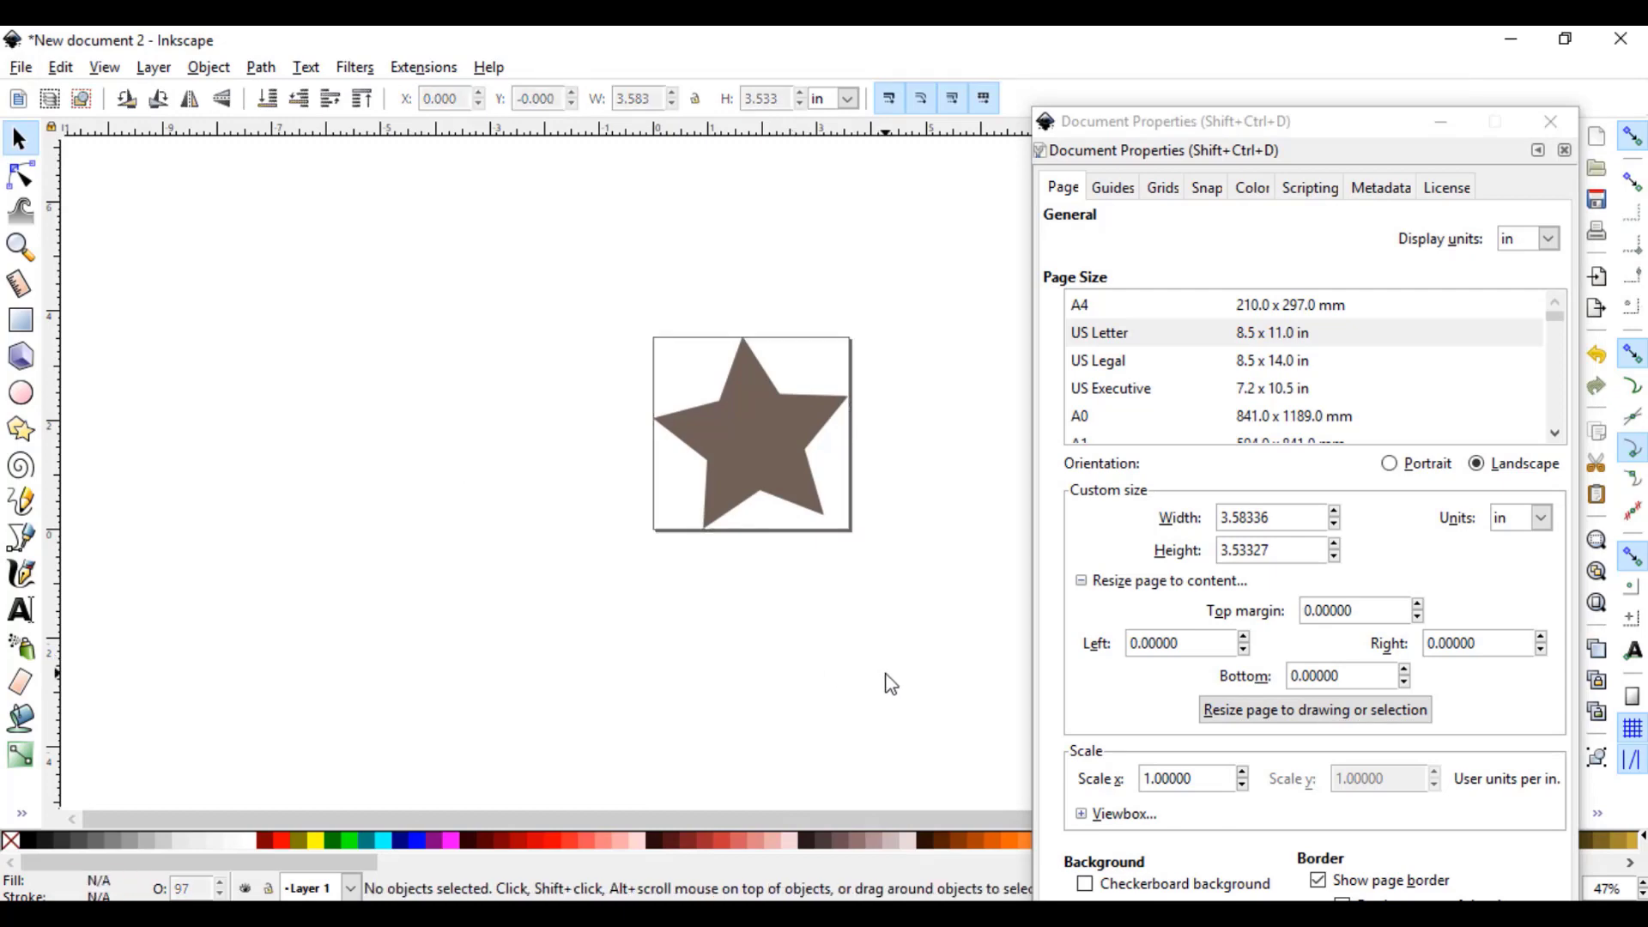
# Step: Look through the Guides, Grids, Snap, Color, Scripting and Metadata settings of the document
pyautogui.click(1113, 187)
pyautogui.click(1163, 187)
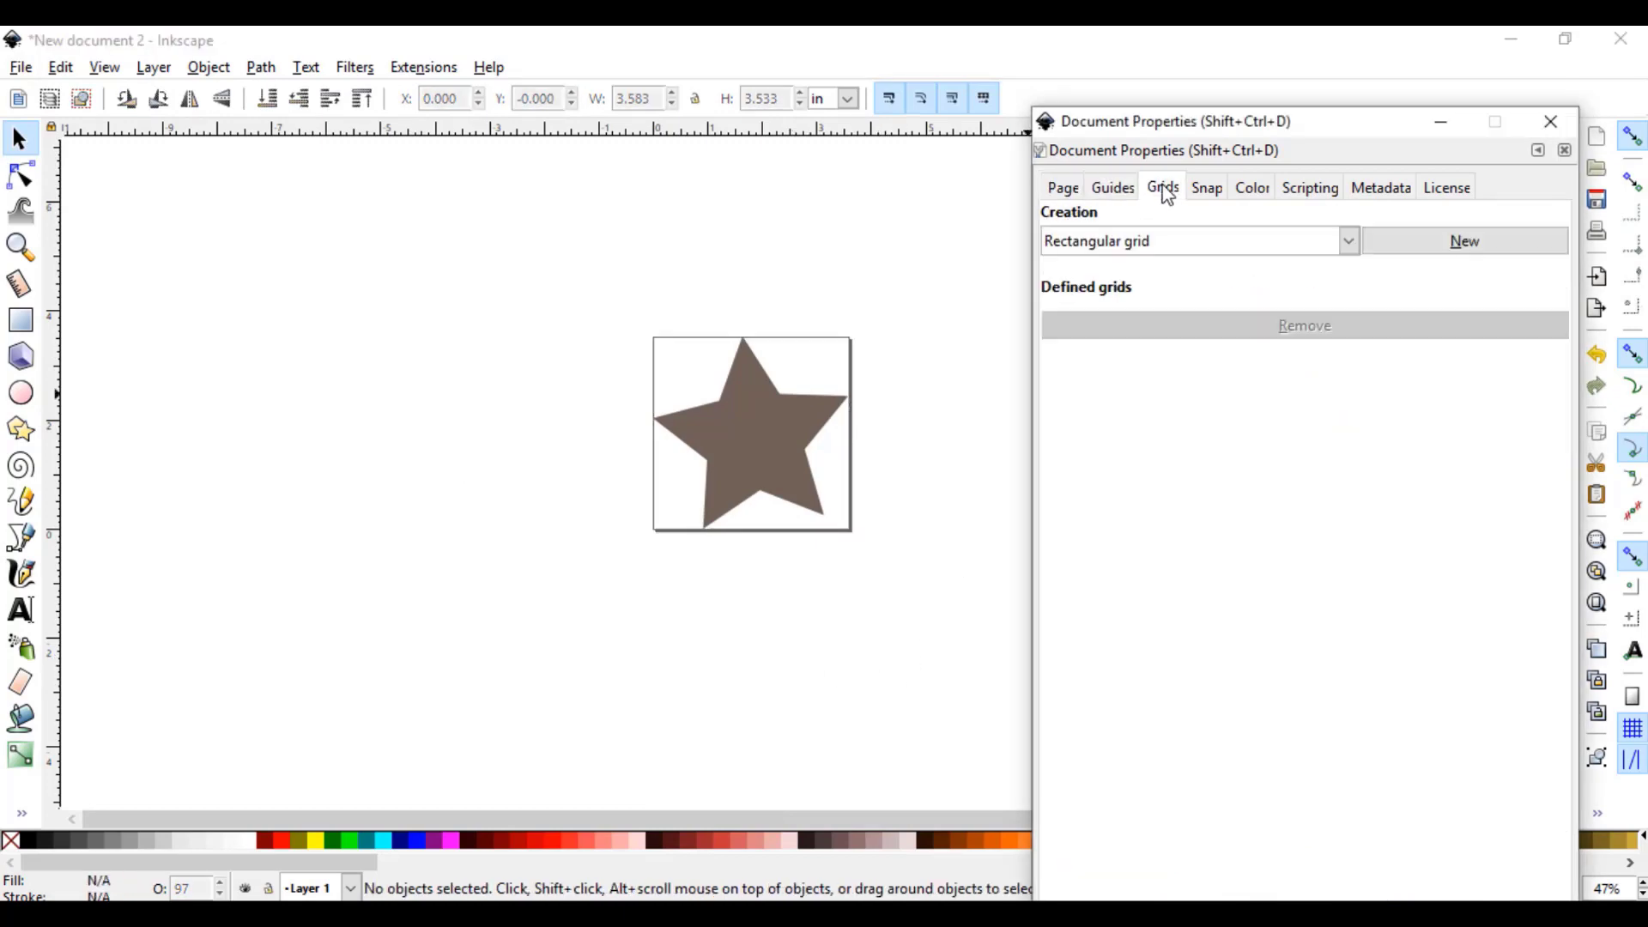
pyautogui.click(1208, 191)
pyautogui.click(1255, 193)
pyautogui.click(1313, 194)
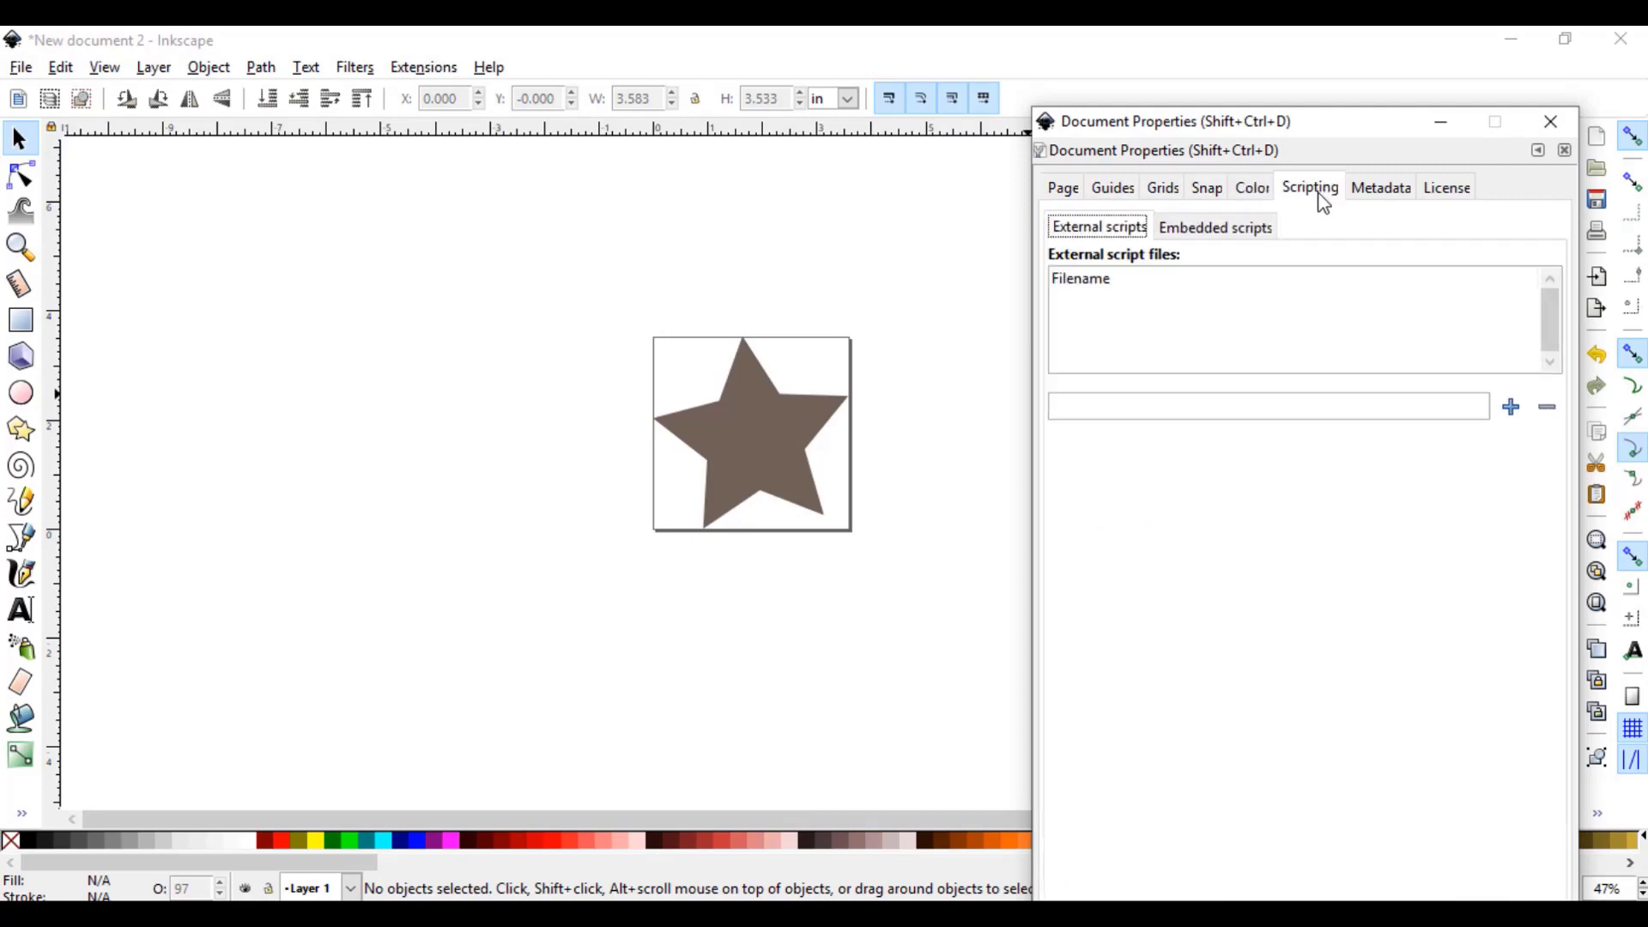
pyautogui.click(1388, 194)
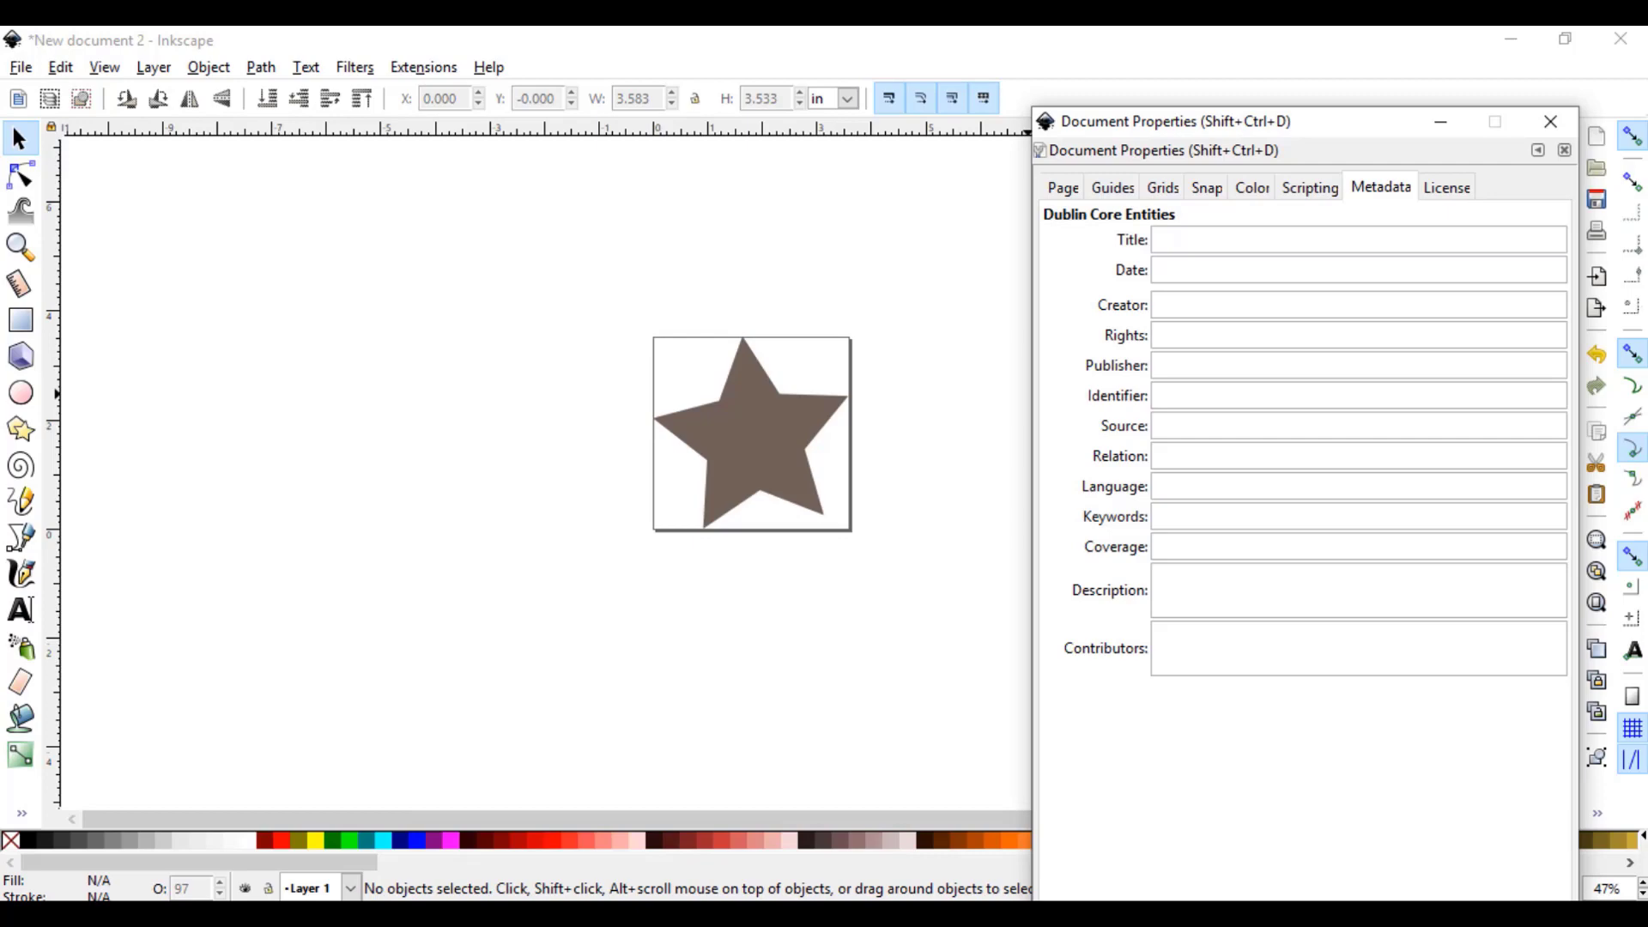
# Step: Enter the creator's name in the document metadata and save the metadata as the default
pyautogui.click(1387, 191)
pyautogui.click(1163, 340)
pyautogui.click(1165, 365)
pyautogui.click(1165, 395)
pyautogui.click(1166, 424)
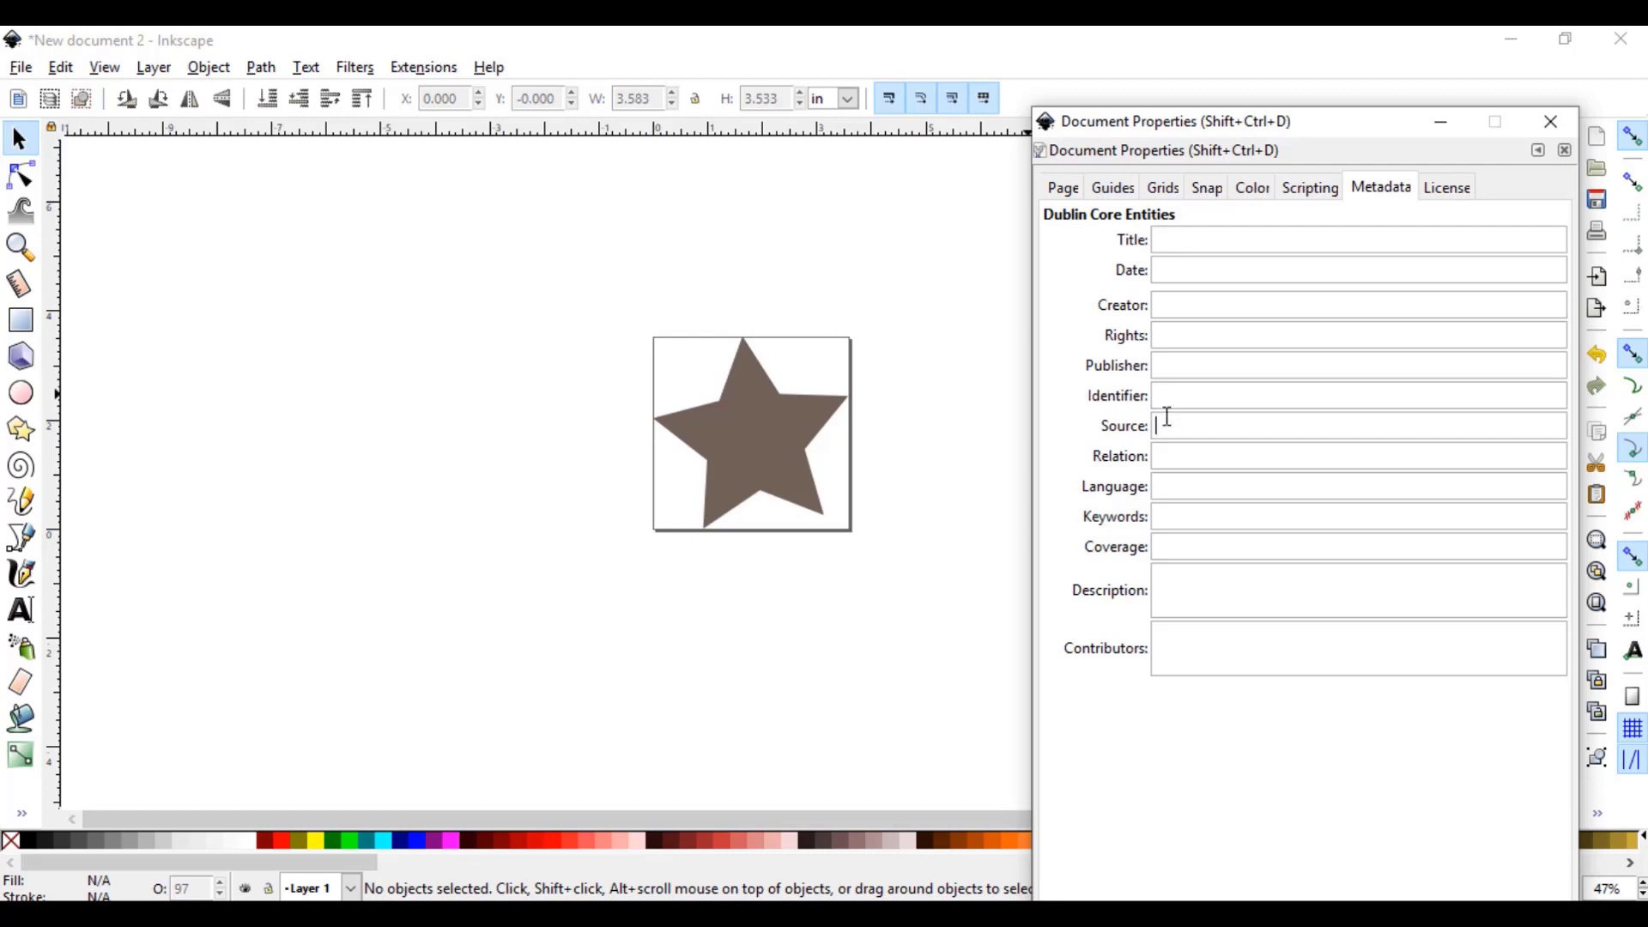
pyautogui.click(1162, 303)
pyautogui.moveTo(1195, 400)
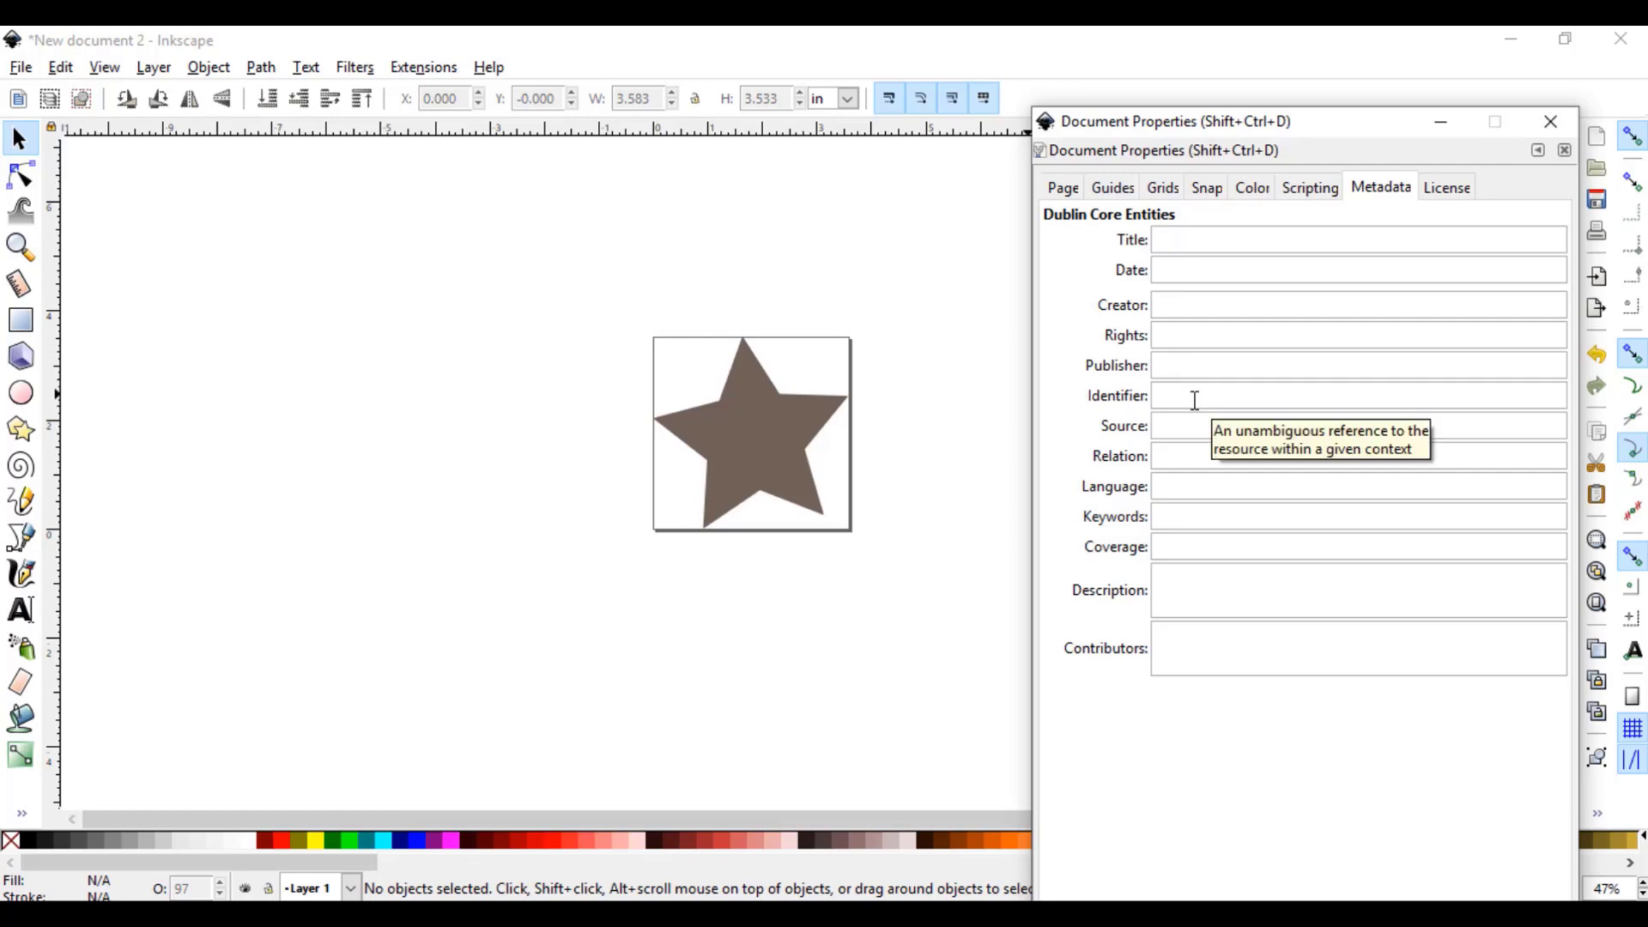
pyautogui.write('Б')
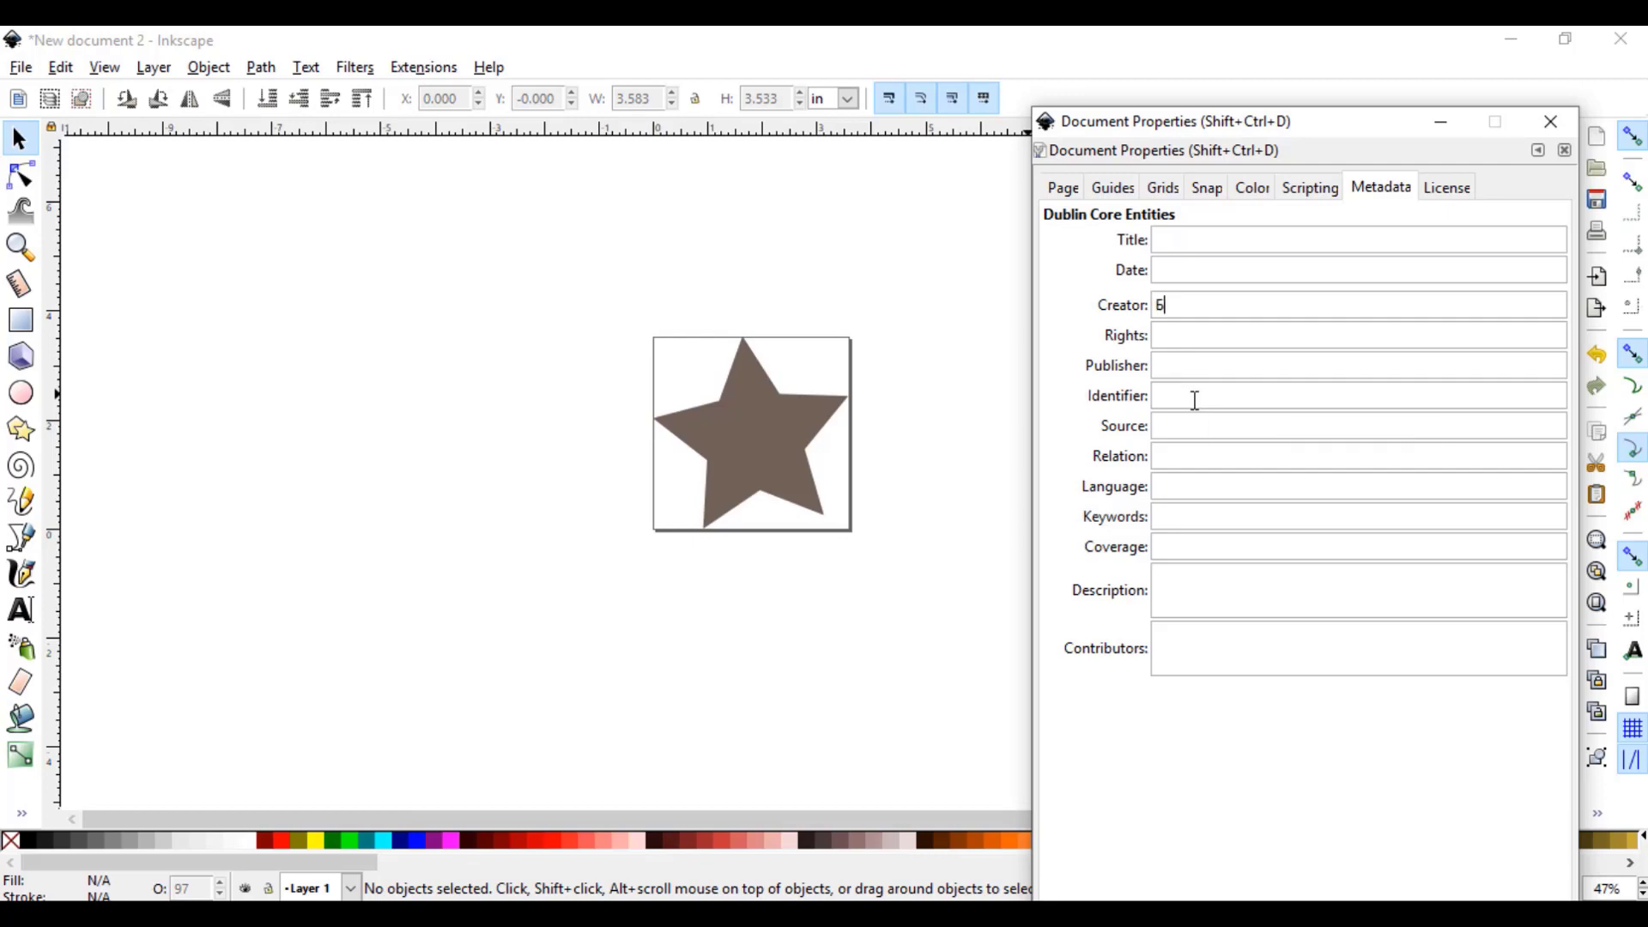
pyautogui.write('олдбаатар')
pyautogui.moveTo(1265, 125); pyautogui.dragTo(1246, 49)
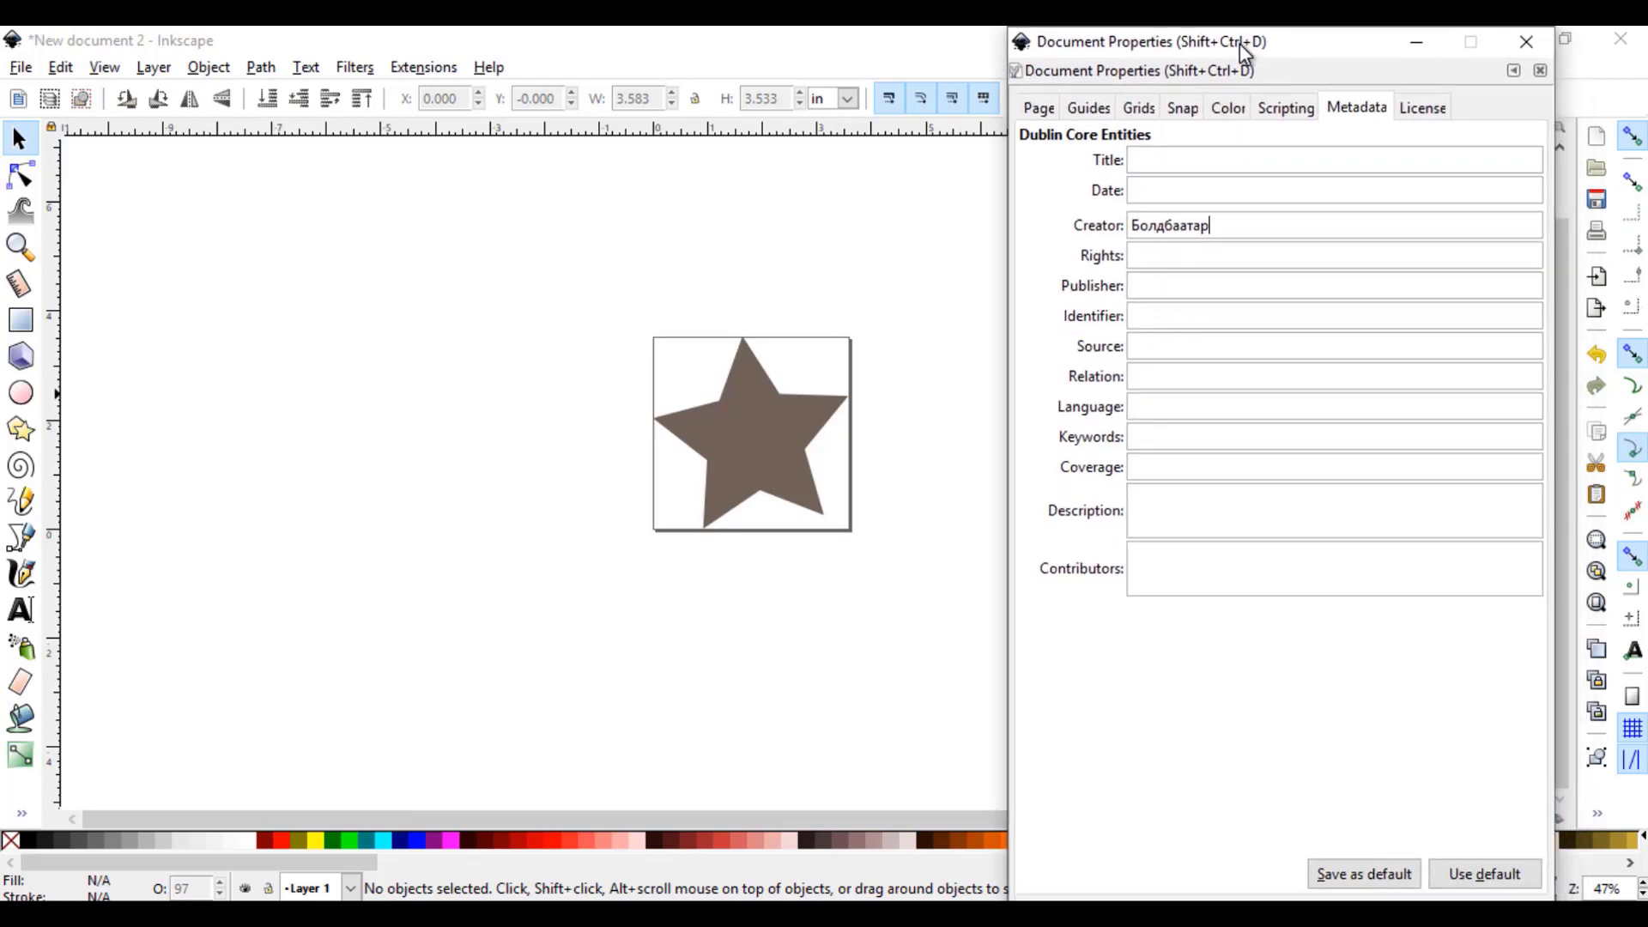
pyautogui.click(1379, 883)
# Step: Set the document license to Other and close the Document Properties
pyautogui.click(1423, 109)
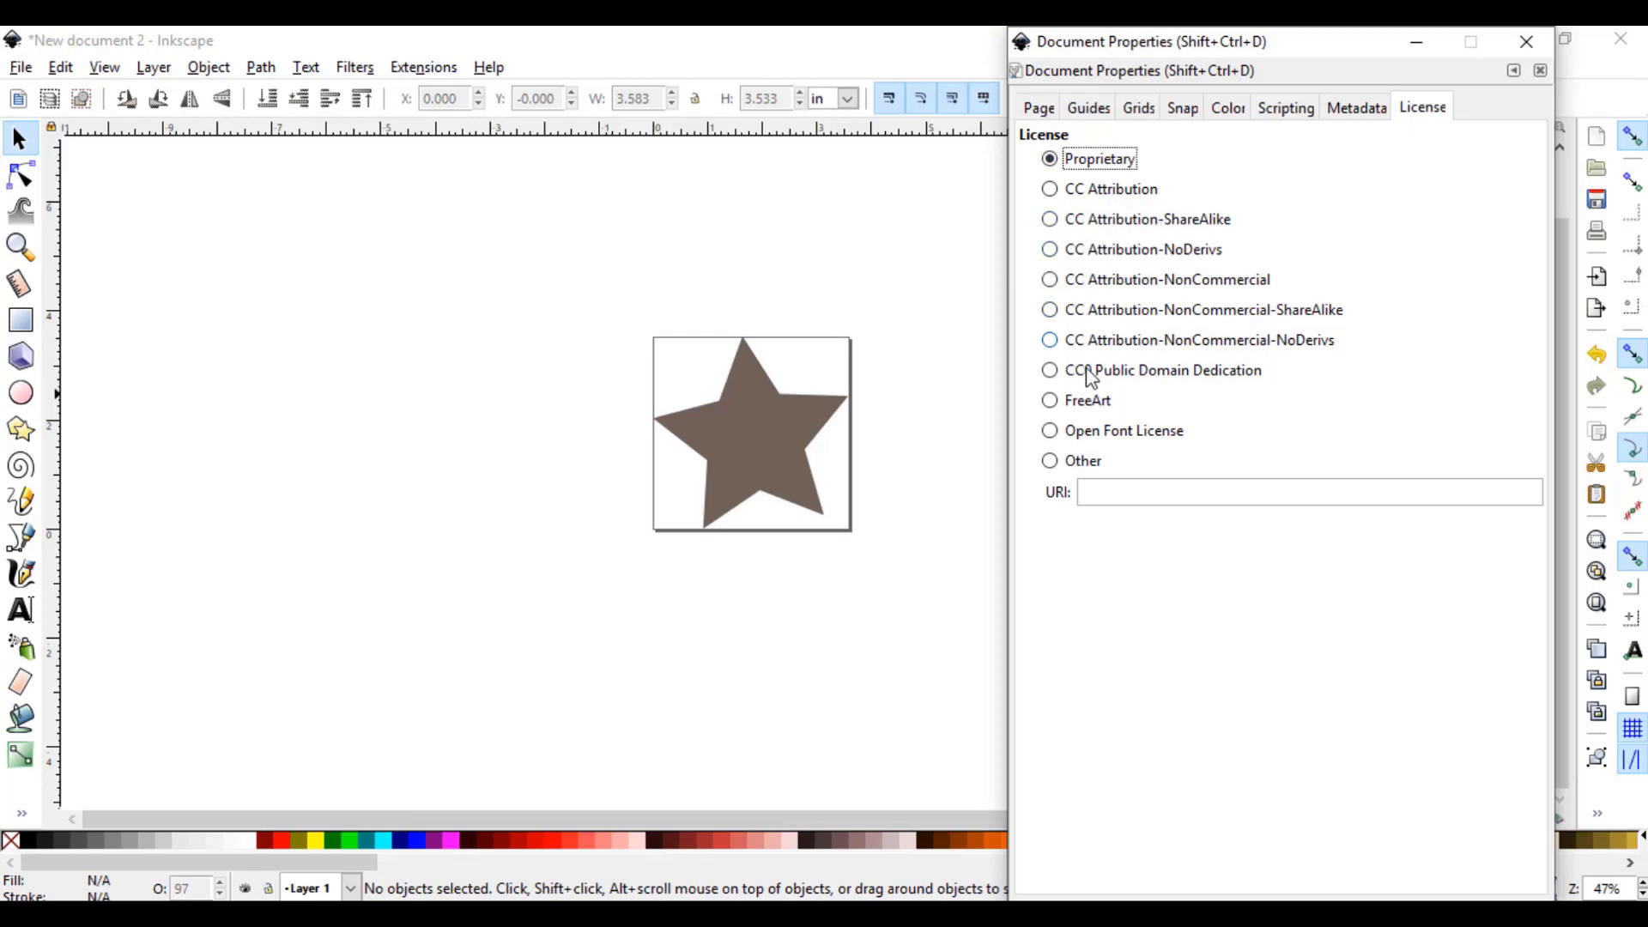
pyautogui.click(1058, 468)
pyautogui.click(1529, 42)
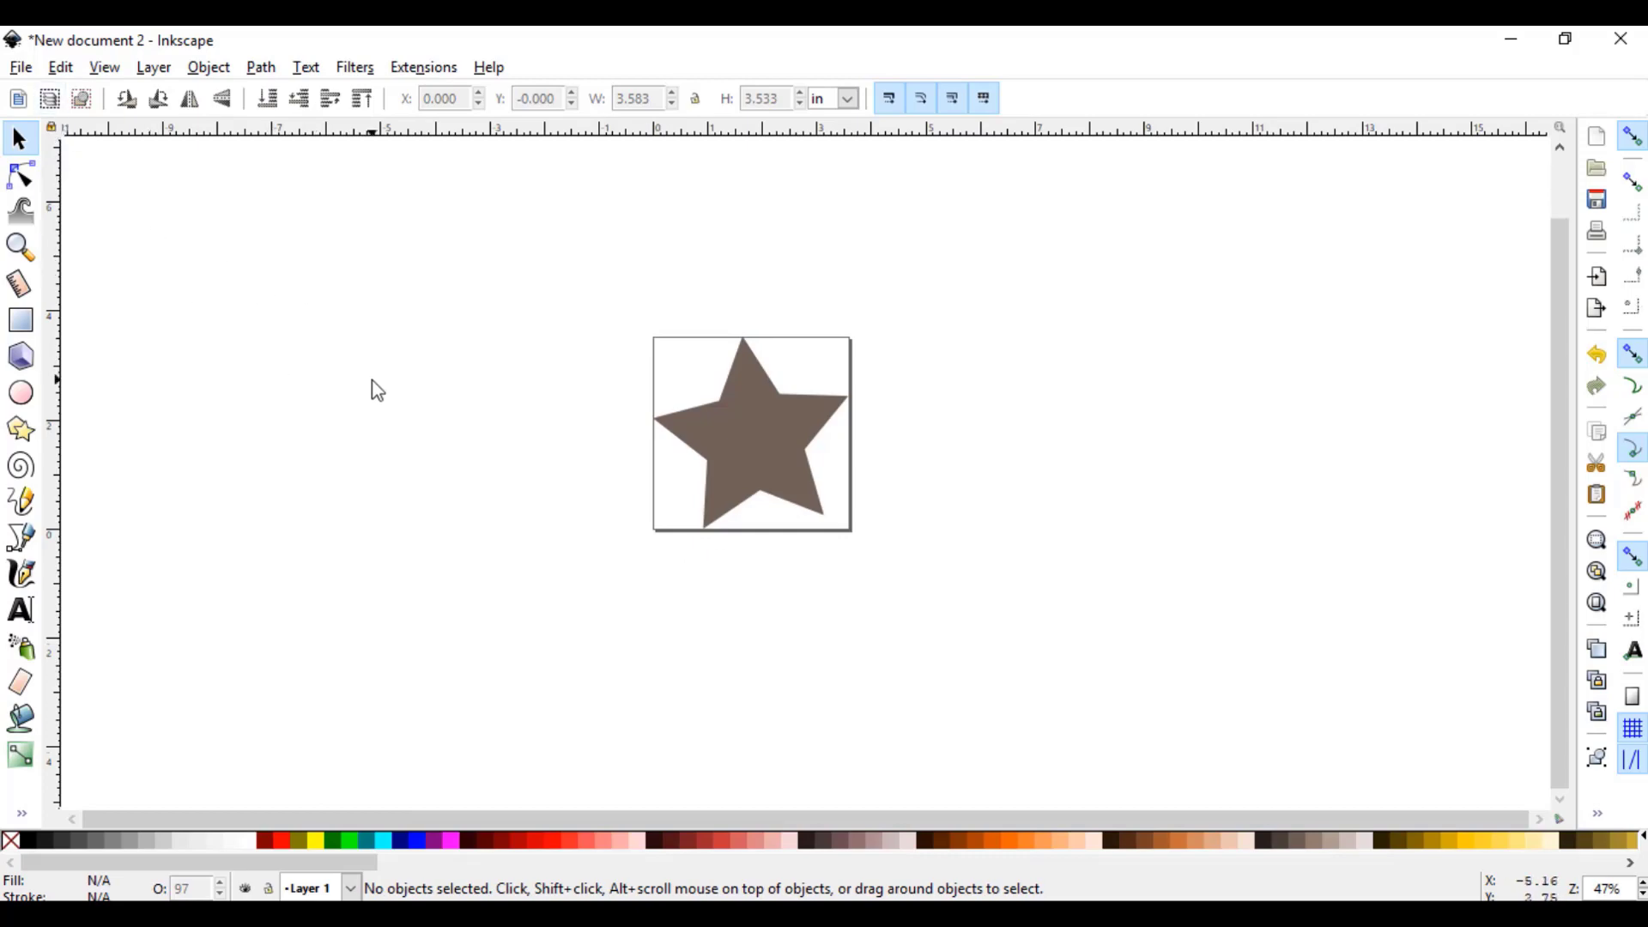
# Step: Switch to the Chapter 01 folder in File Explorer and open 01_09_Illustrator.ai with Inkscape
pyautogui.click(498, 914)
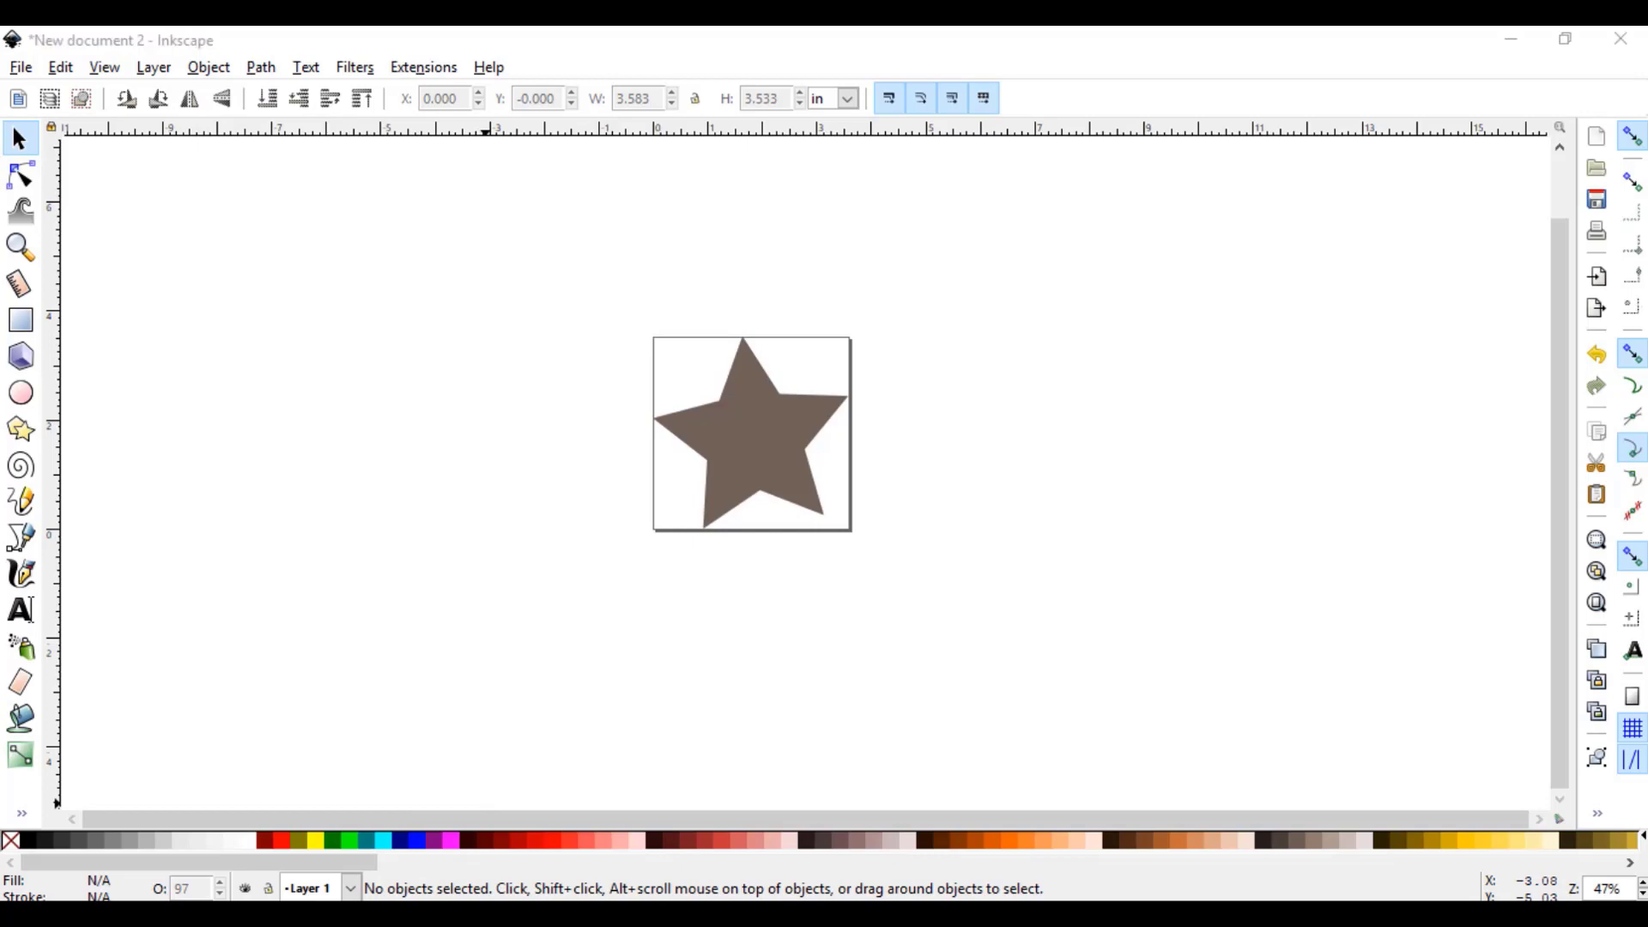
pyautogui.click(705, 839)
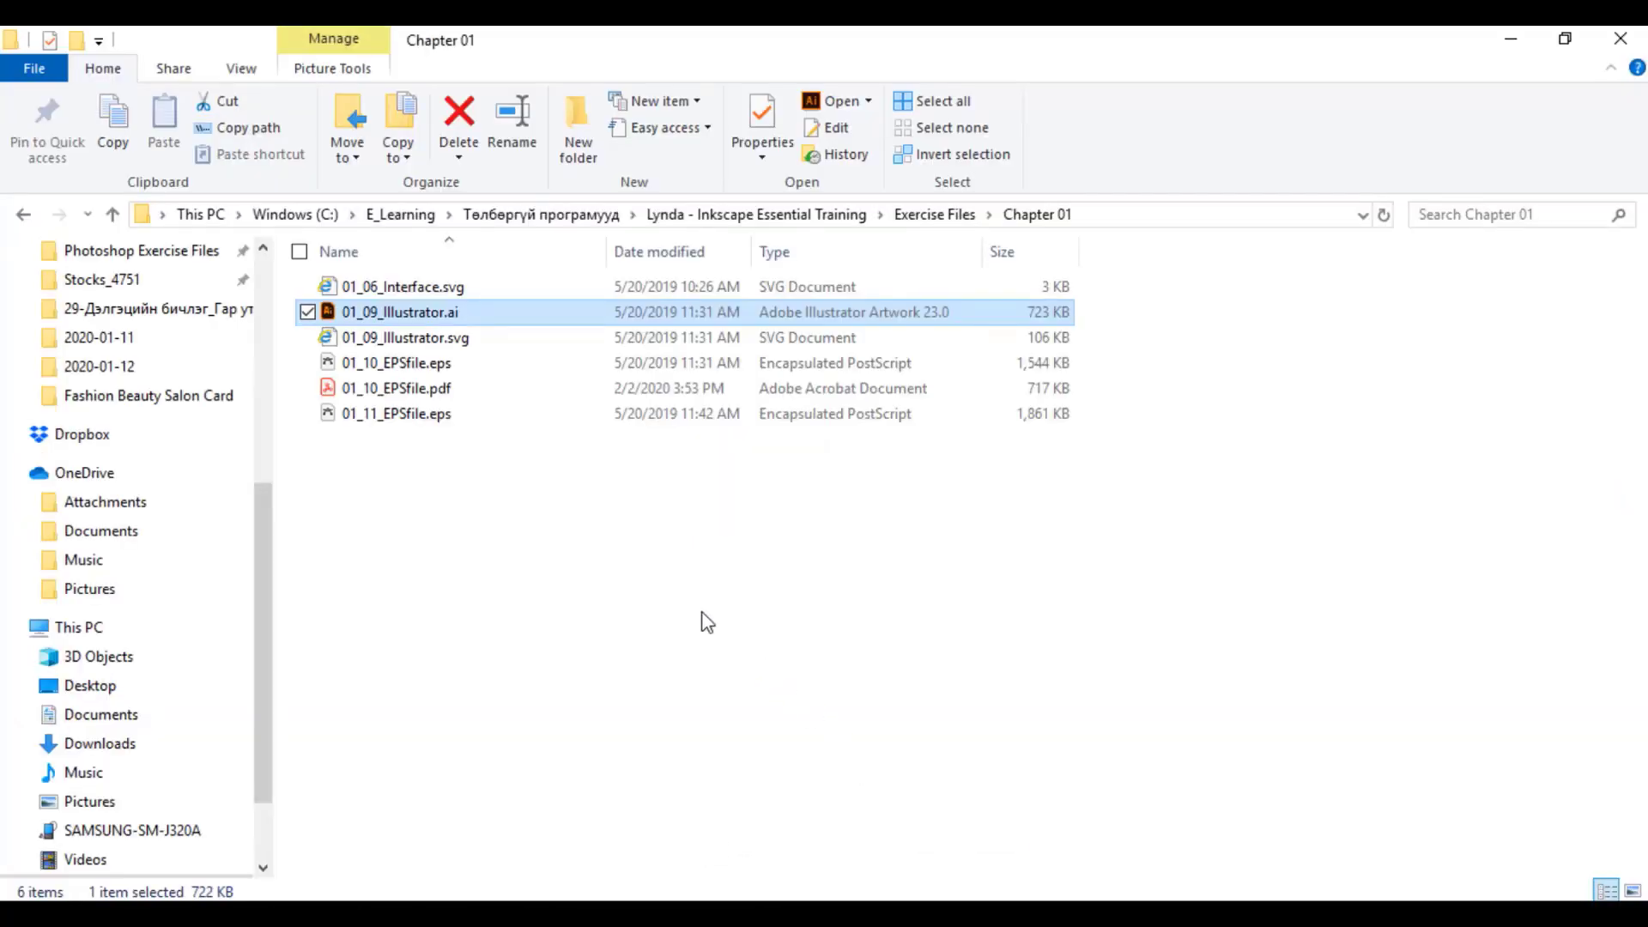
pyautogui.click(478, 365)
pyautogui.click(479, 314)
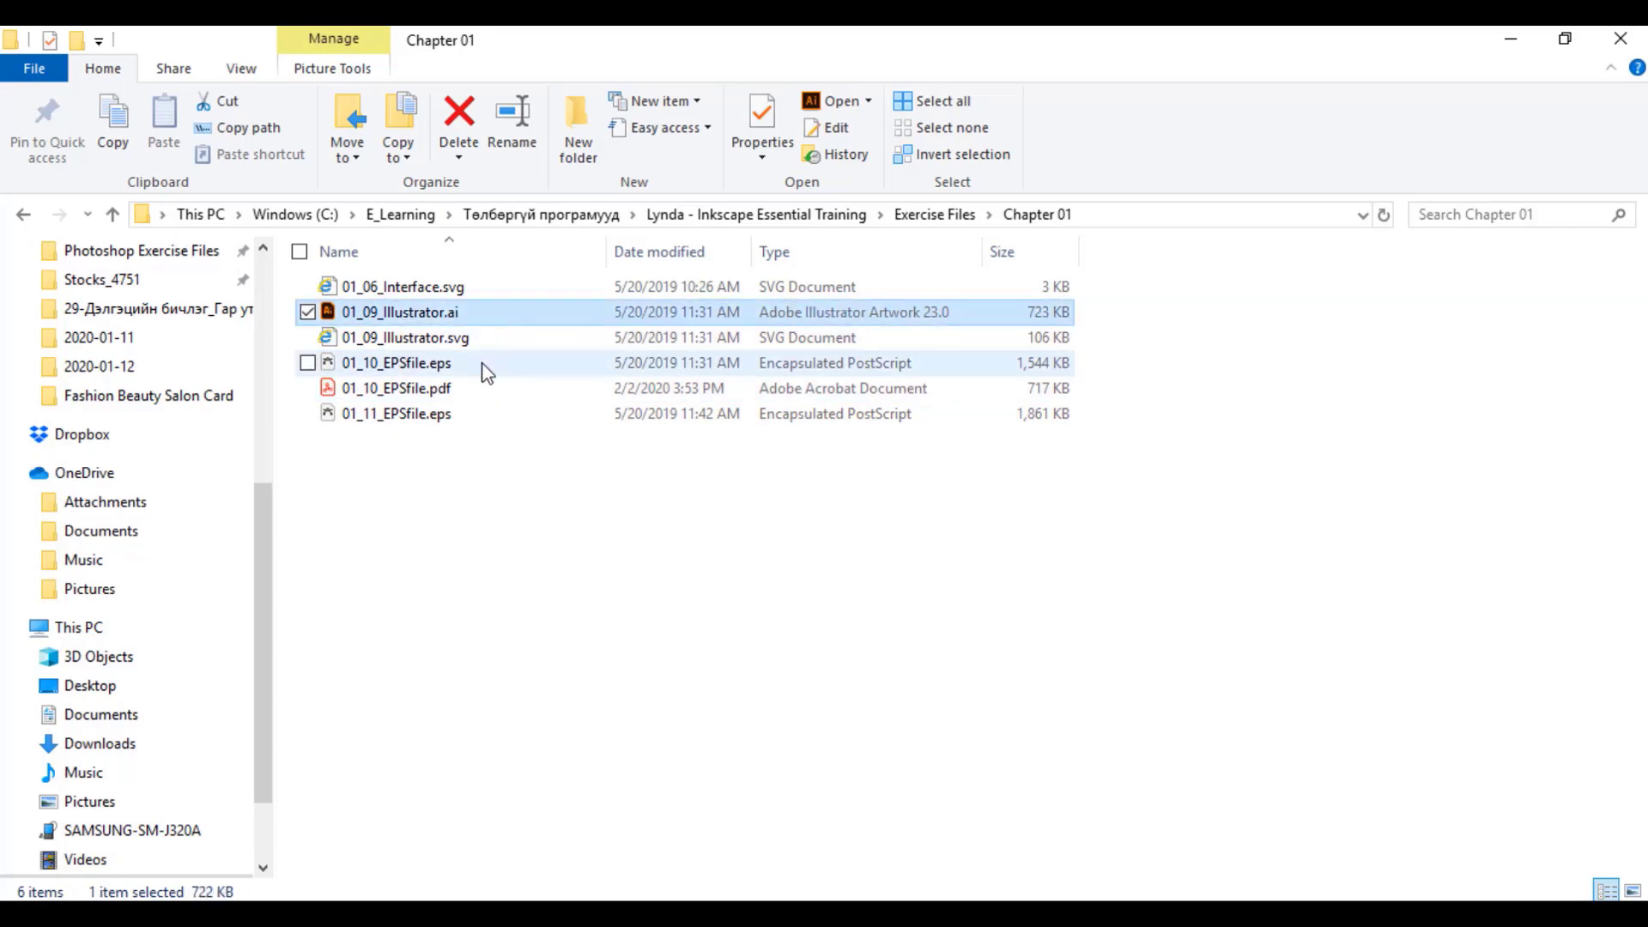
pyautogui.click(482, 361)
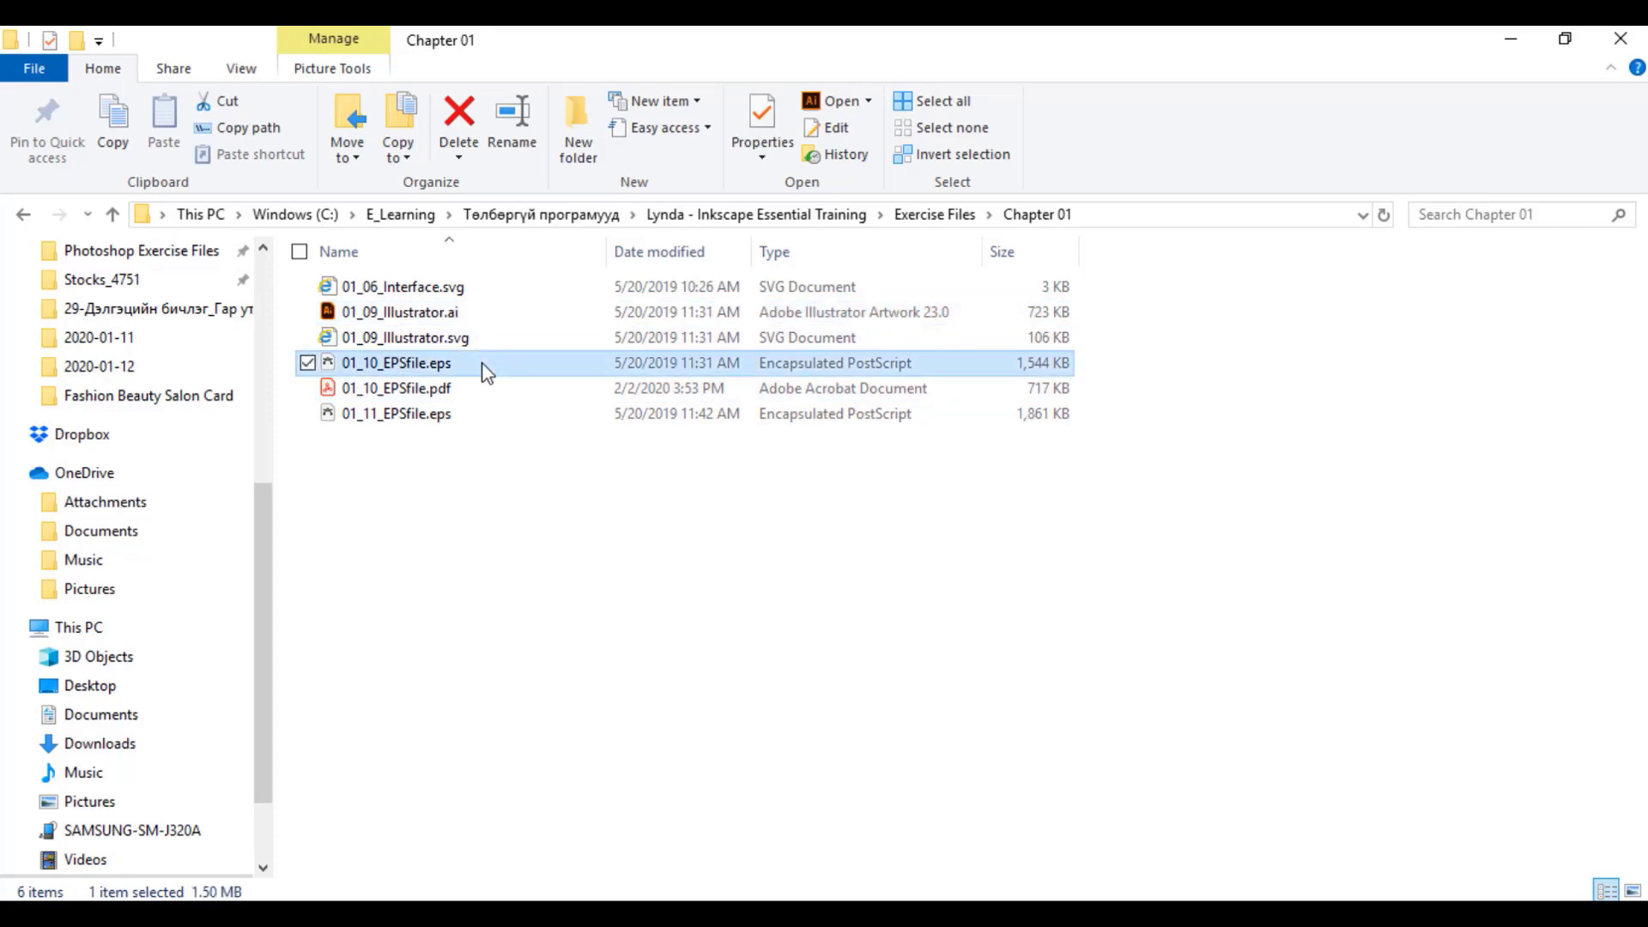
pyautogui.click(410, 317)
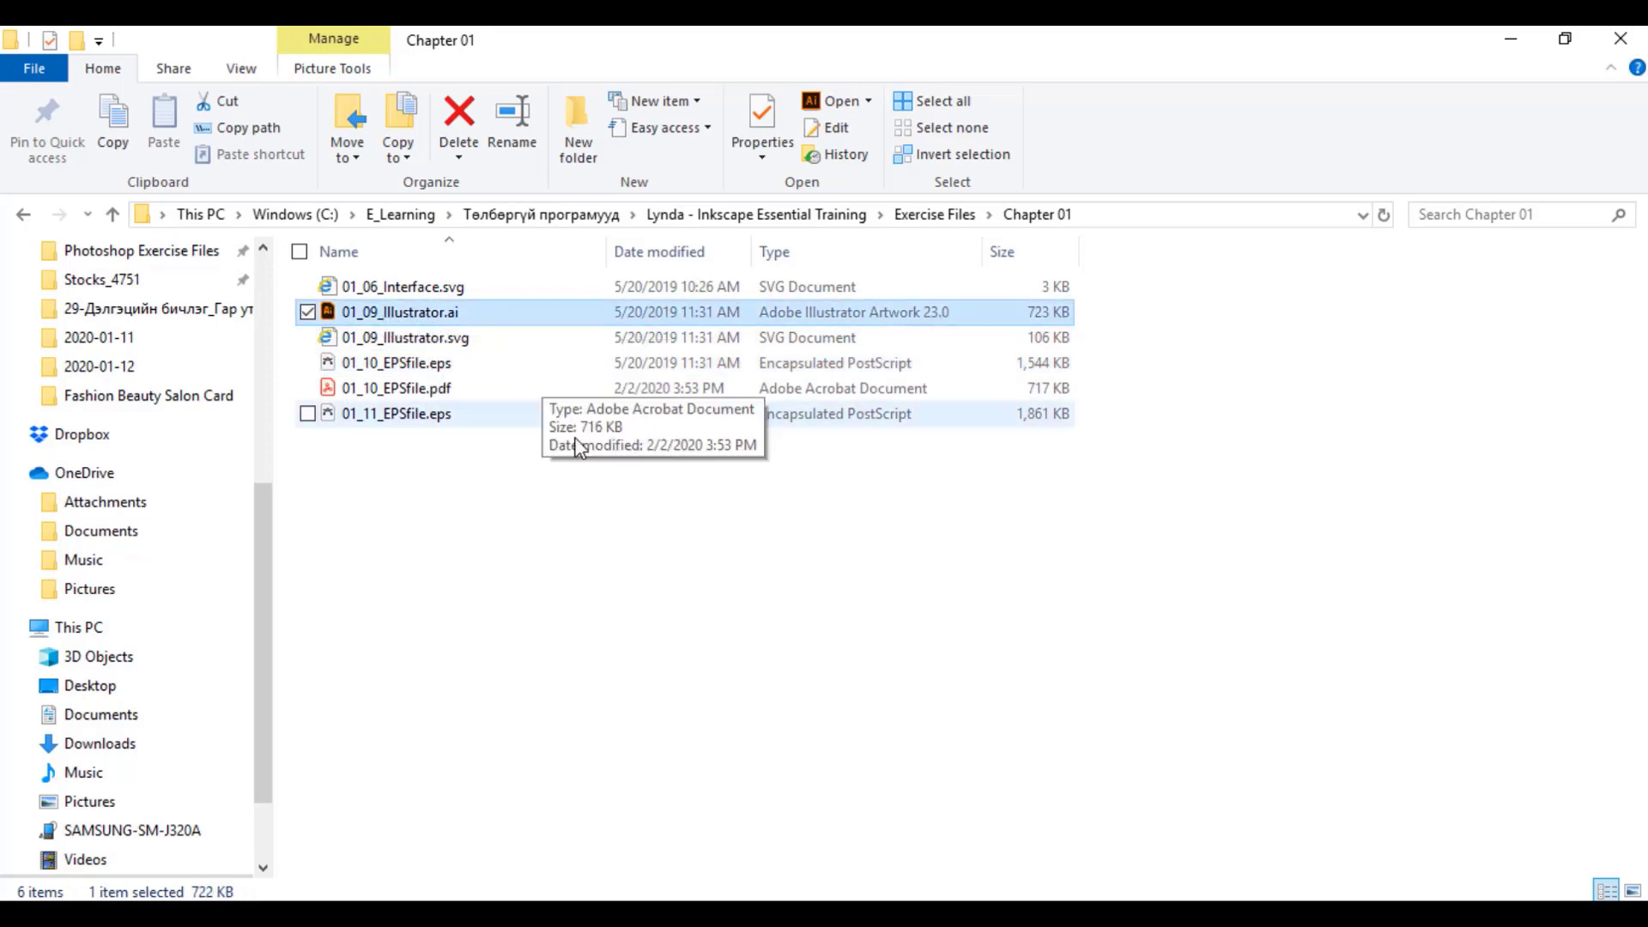
pyautogui.rightClick(709, 319)
pyautogui.moveTo(688, 520)
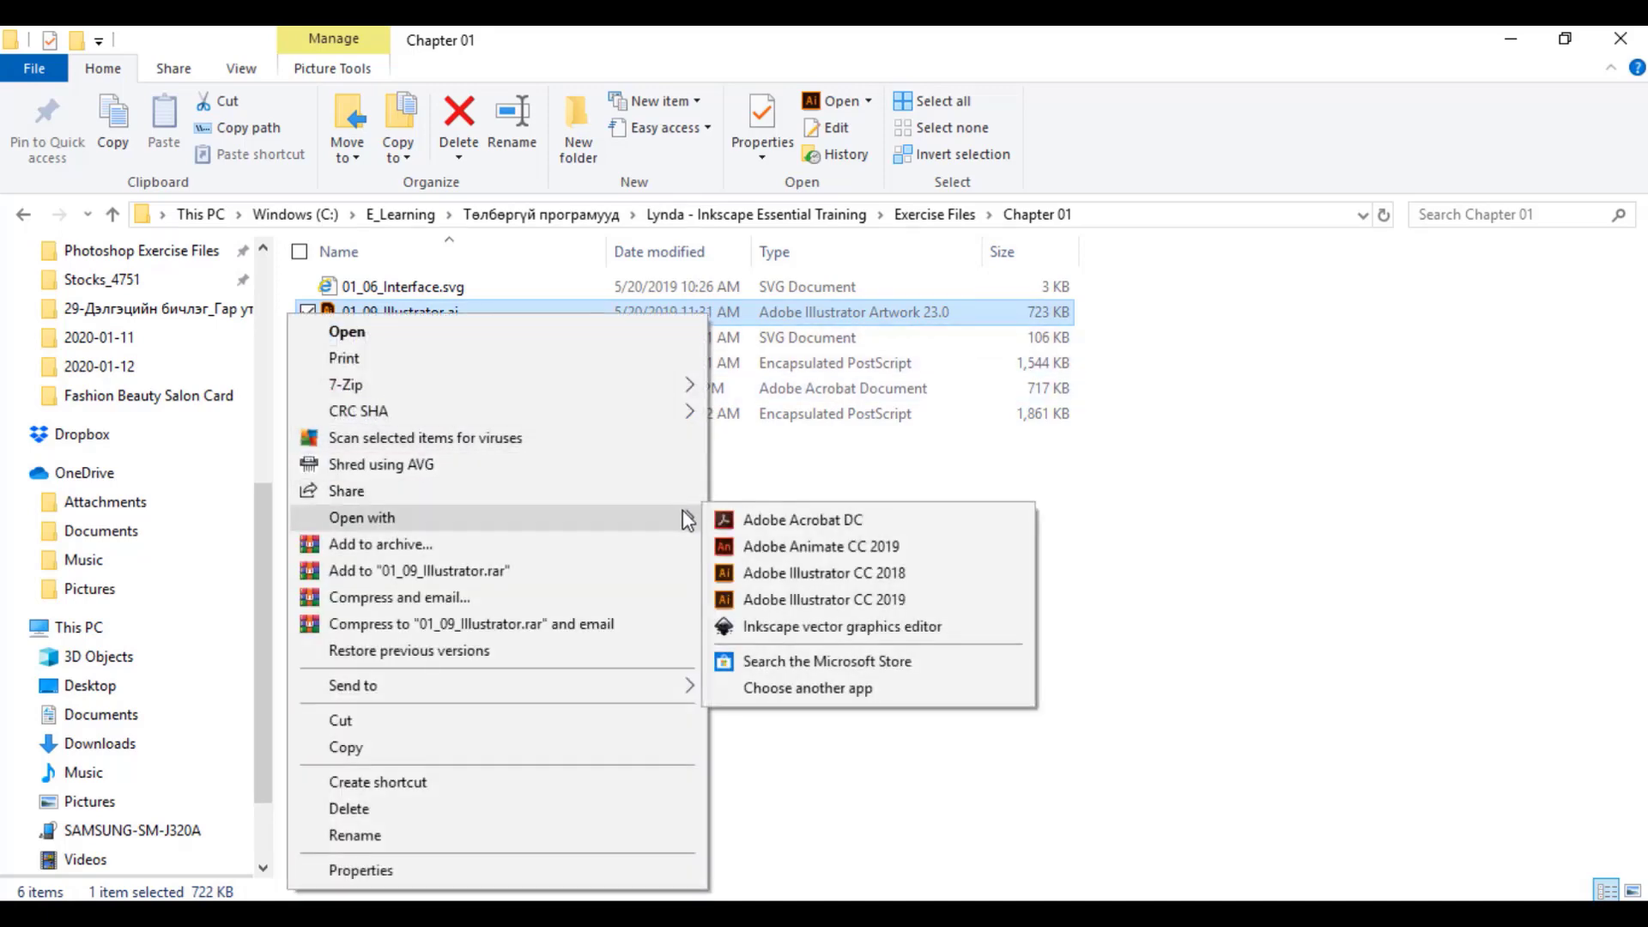
pyautogui.click(829, 635)
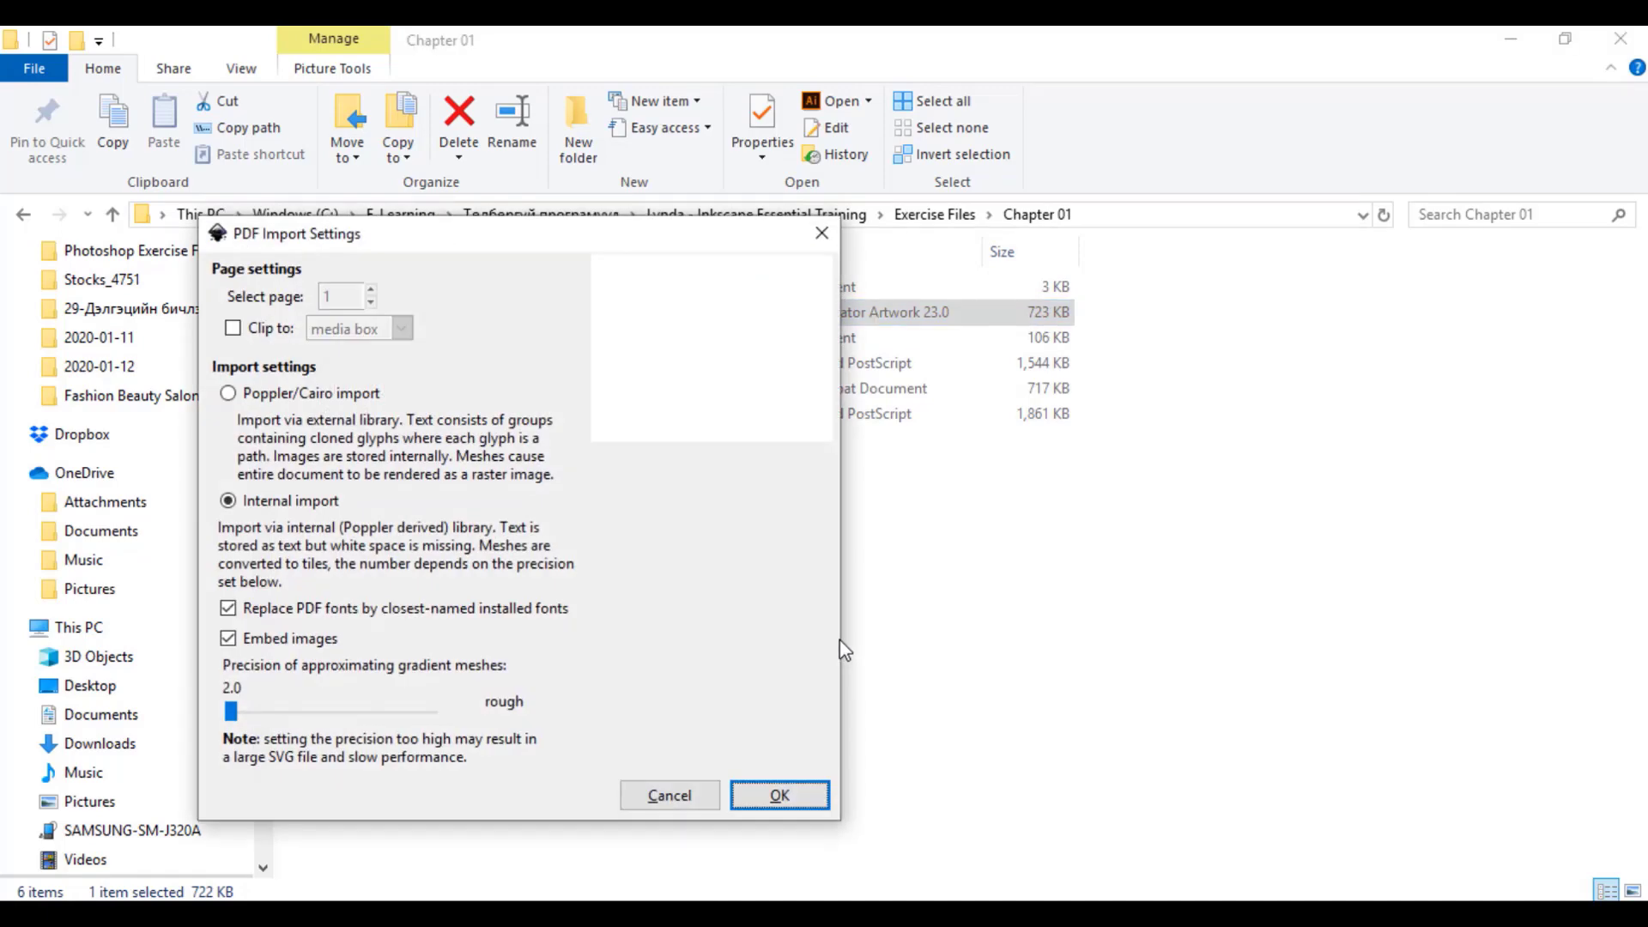
# Step: Turn on clipping to the media box in the PDF import settings
pyautogui.moveTo(522, 241); pyautogui.dragTo(523, 193)
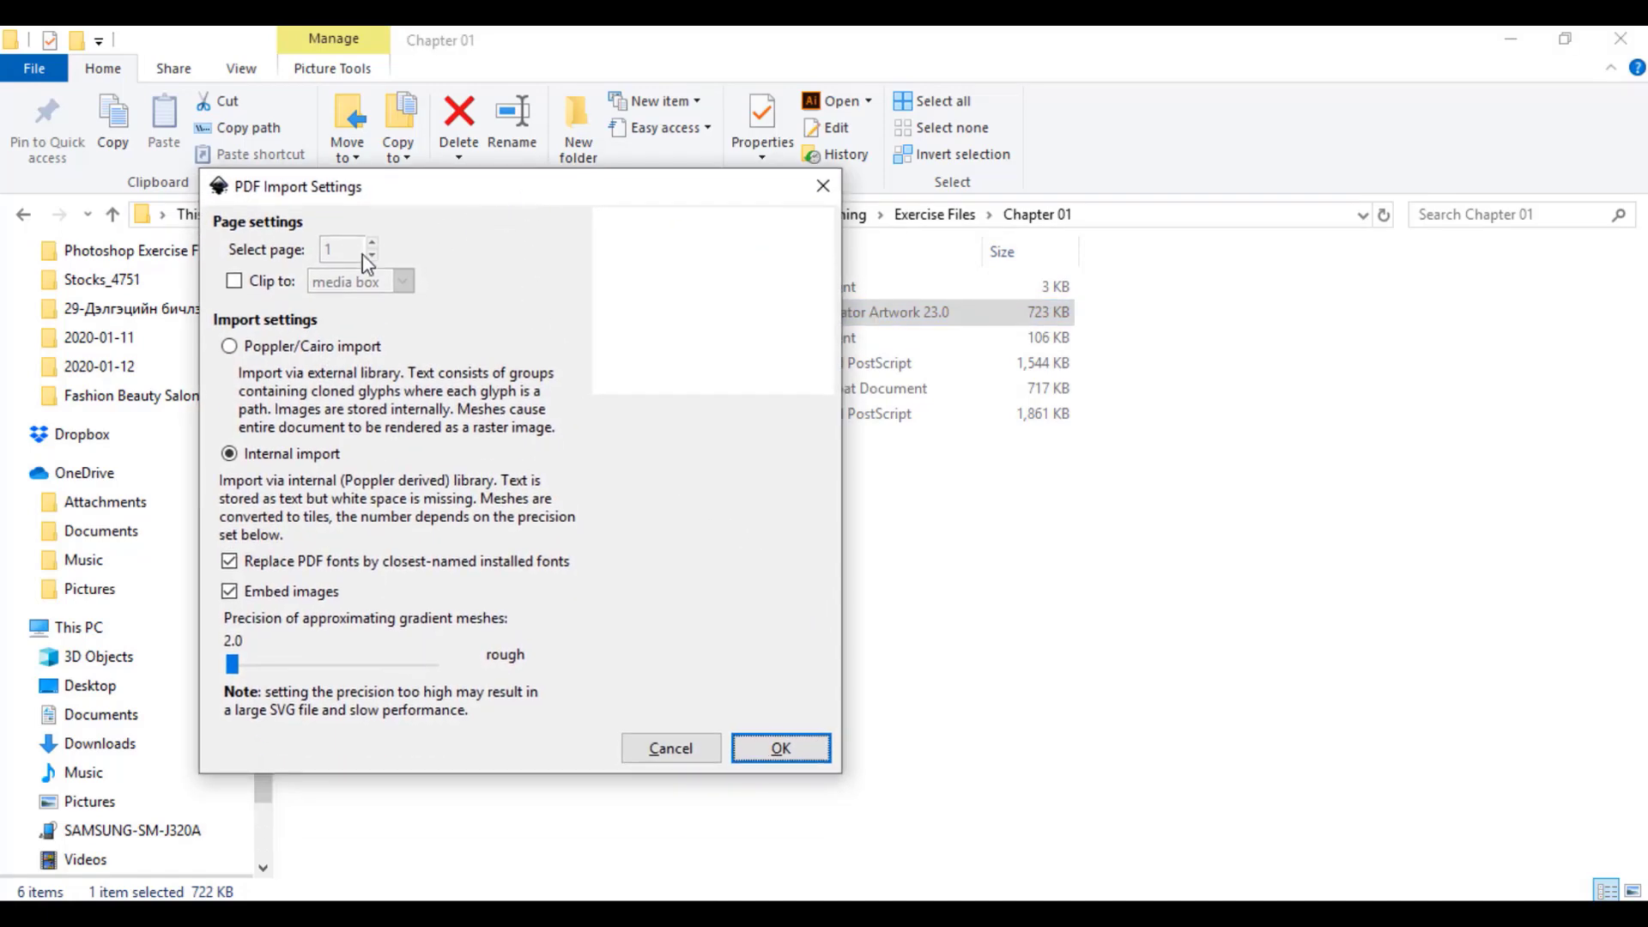
pyautogui.click(233, 281)
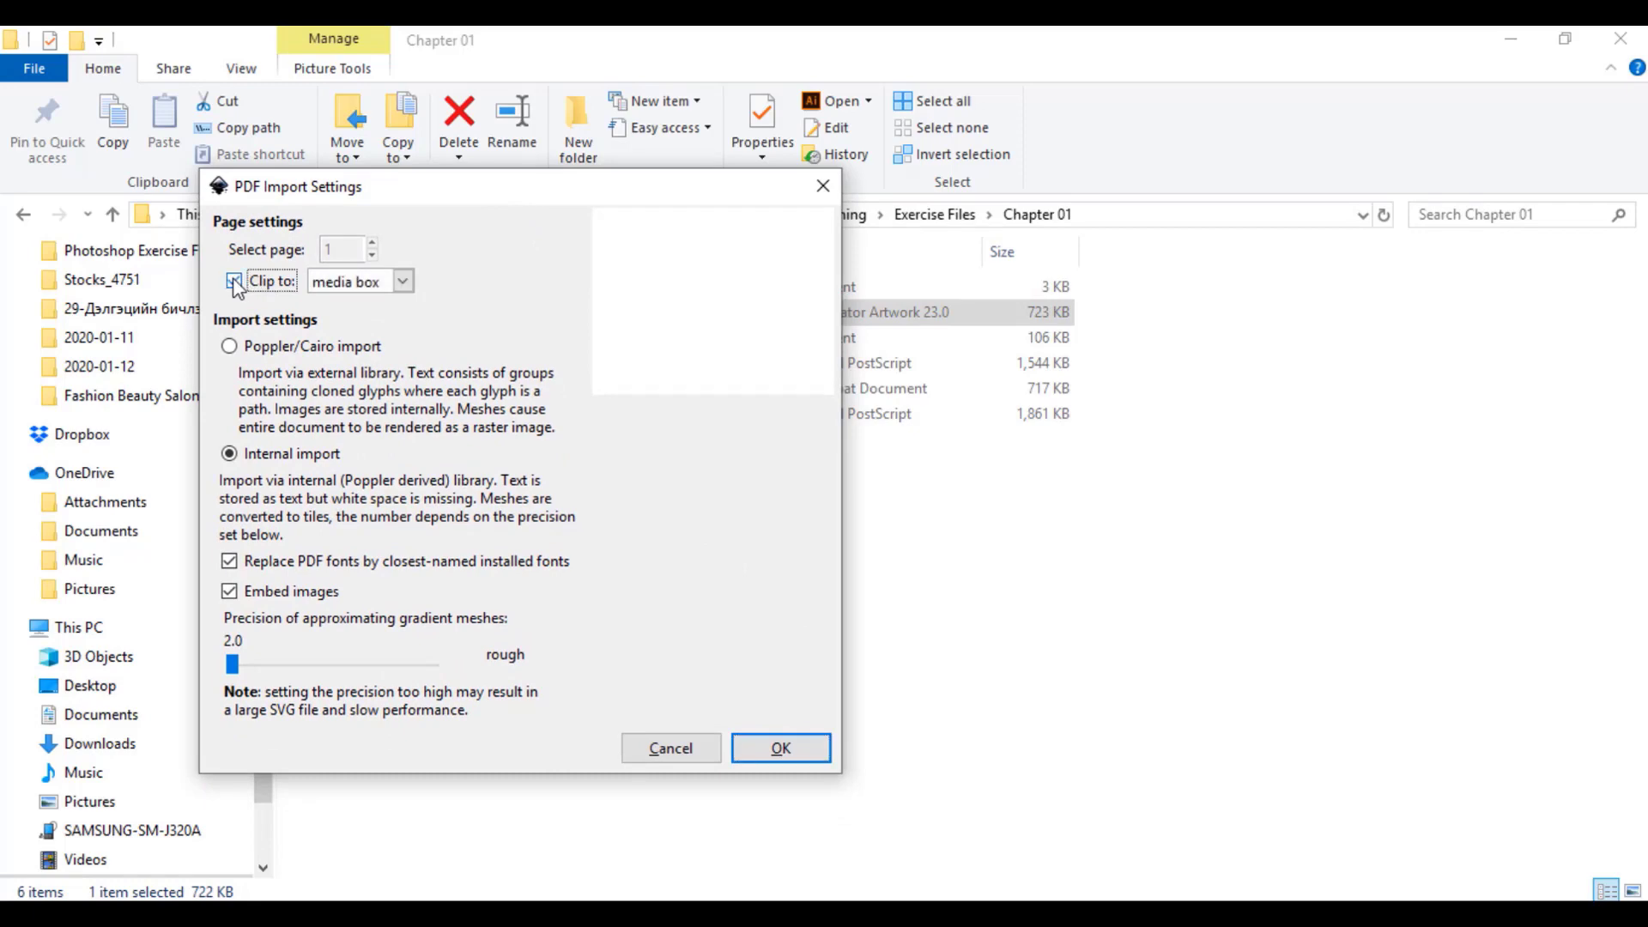
pyautogui.click(233, 280)
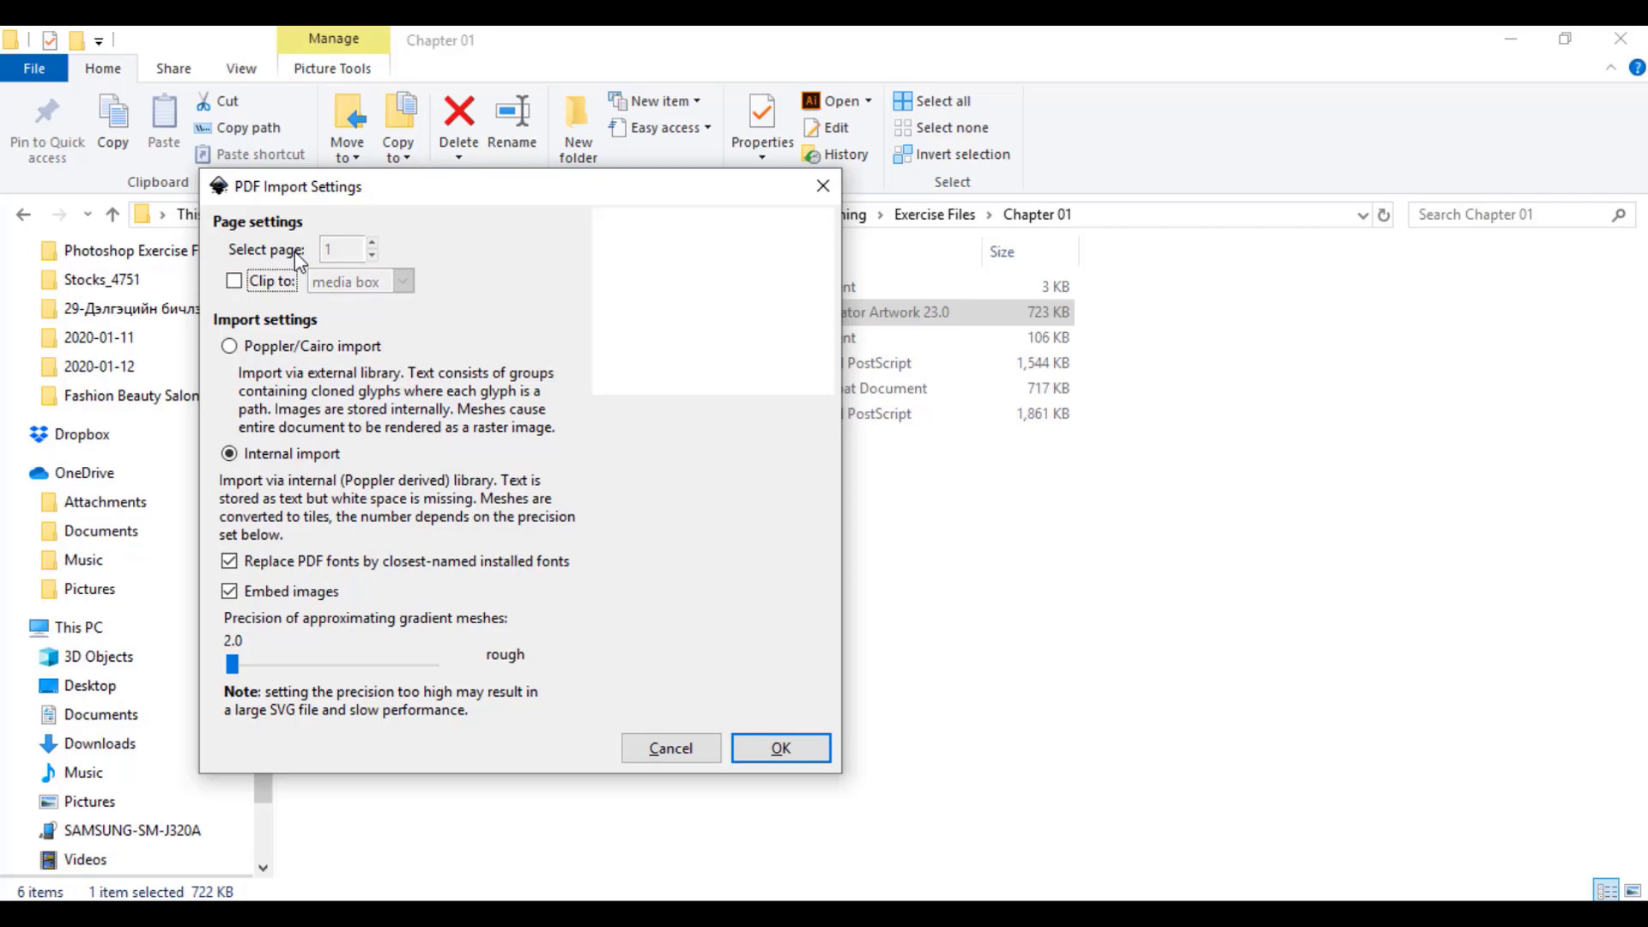
pyautogui.click(234, 283)
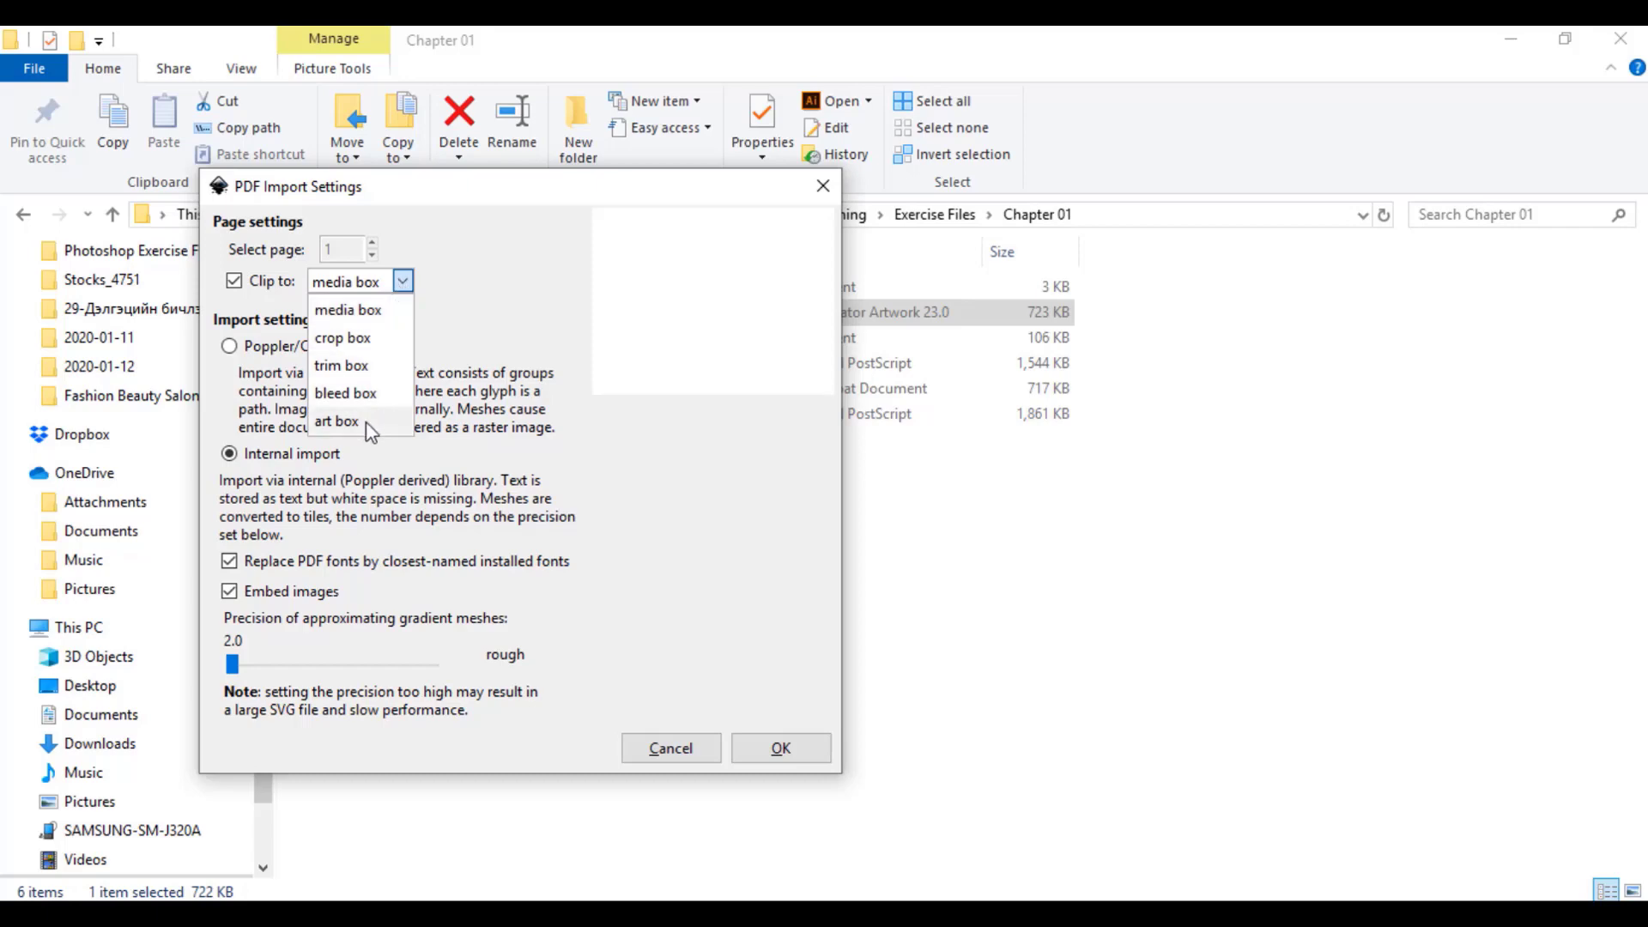
pyautogui.click(386, 309)
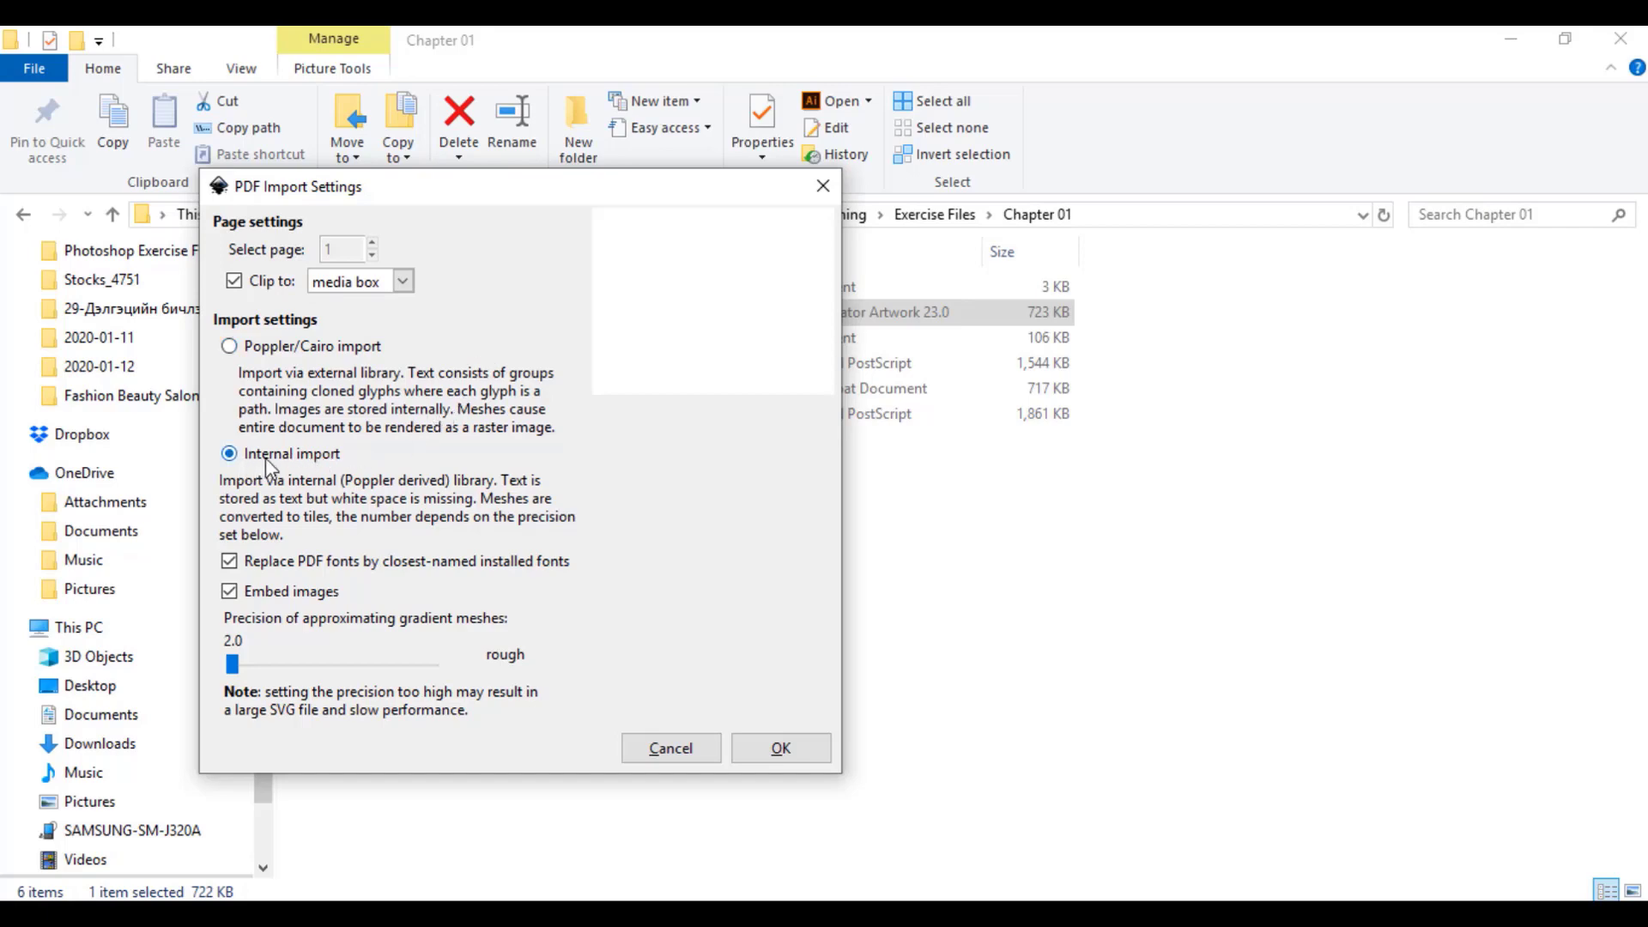
# Step: Import the file using internal import with a gradient mesh precision of 1.0, and maximize the new document window
pyautogui.click(233, 665)
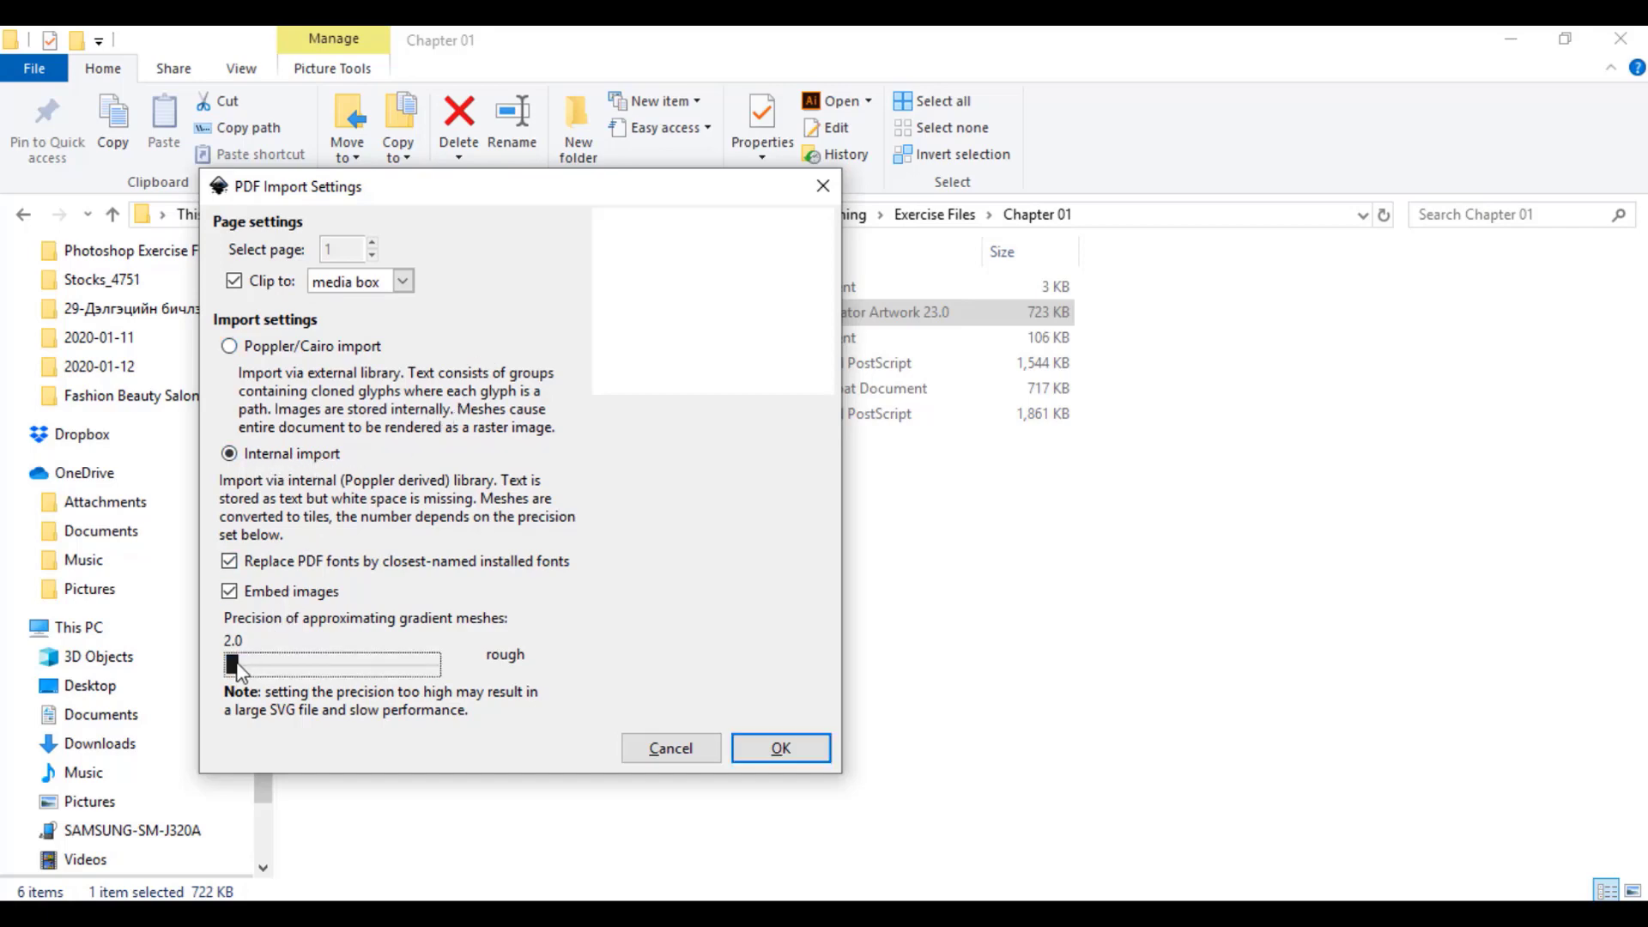
pyautogui.moveTo(236, 666)
pyautogui.mouseDown()
pyautogui.moveTo(290, 667)
pyautogui.moveTo(232, 675)
pyautogui.mouseUp()
pyautogui.click(230, 347)
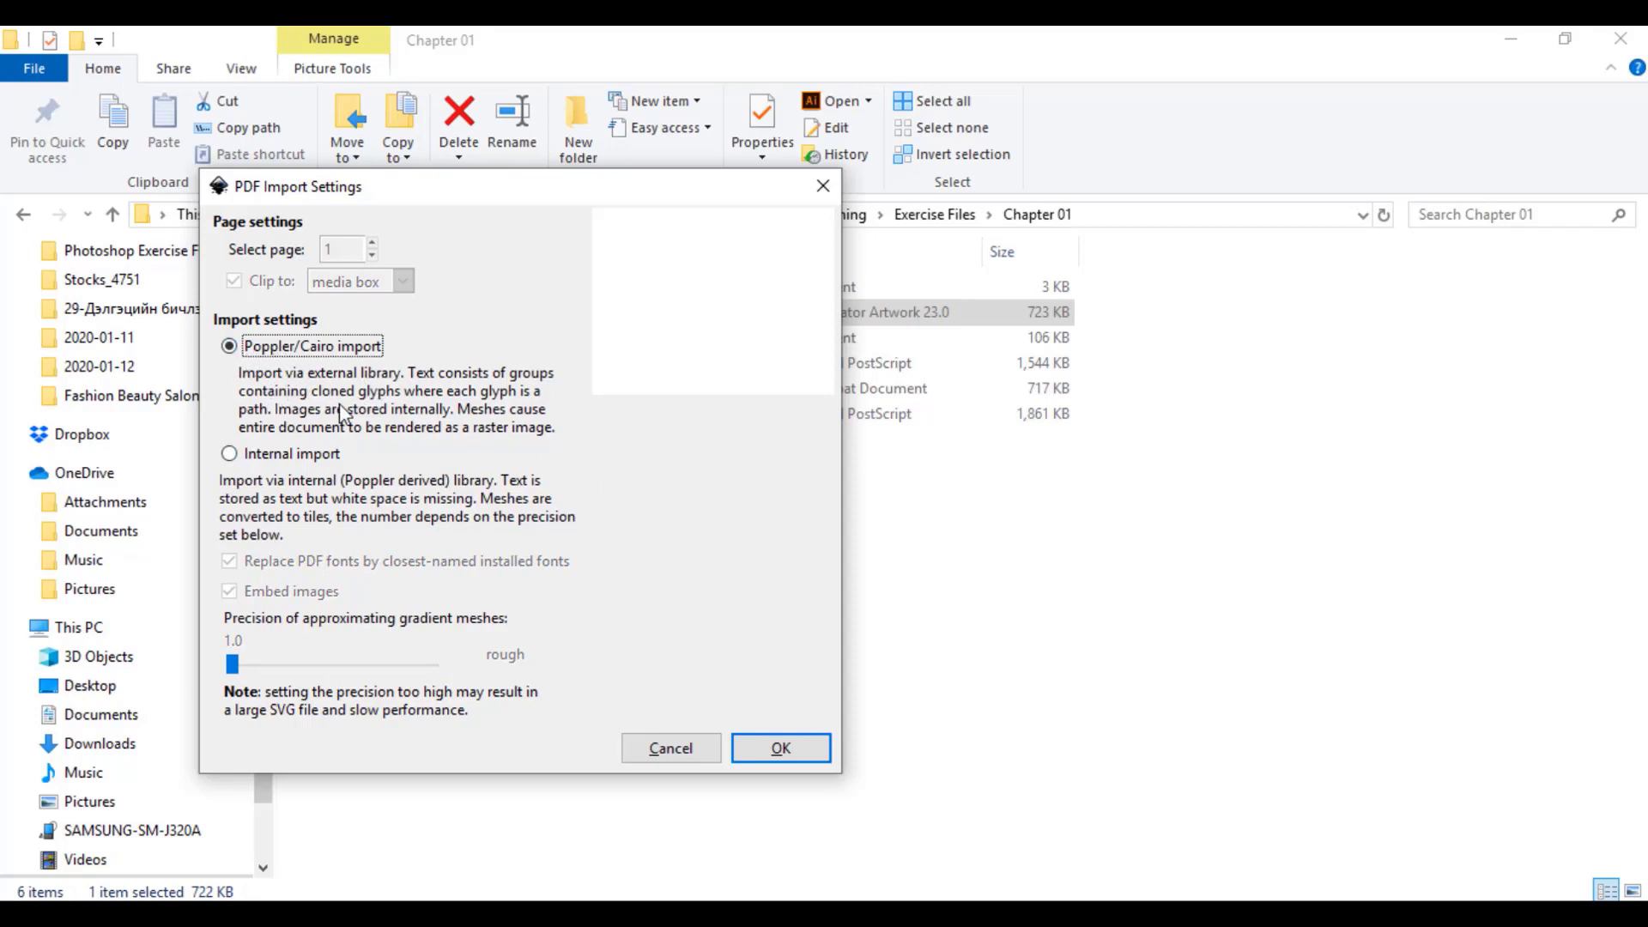
pyautogui.click(230, 455)
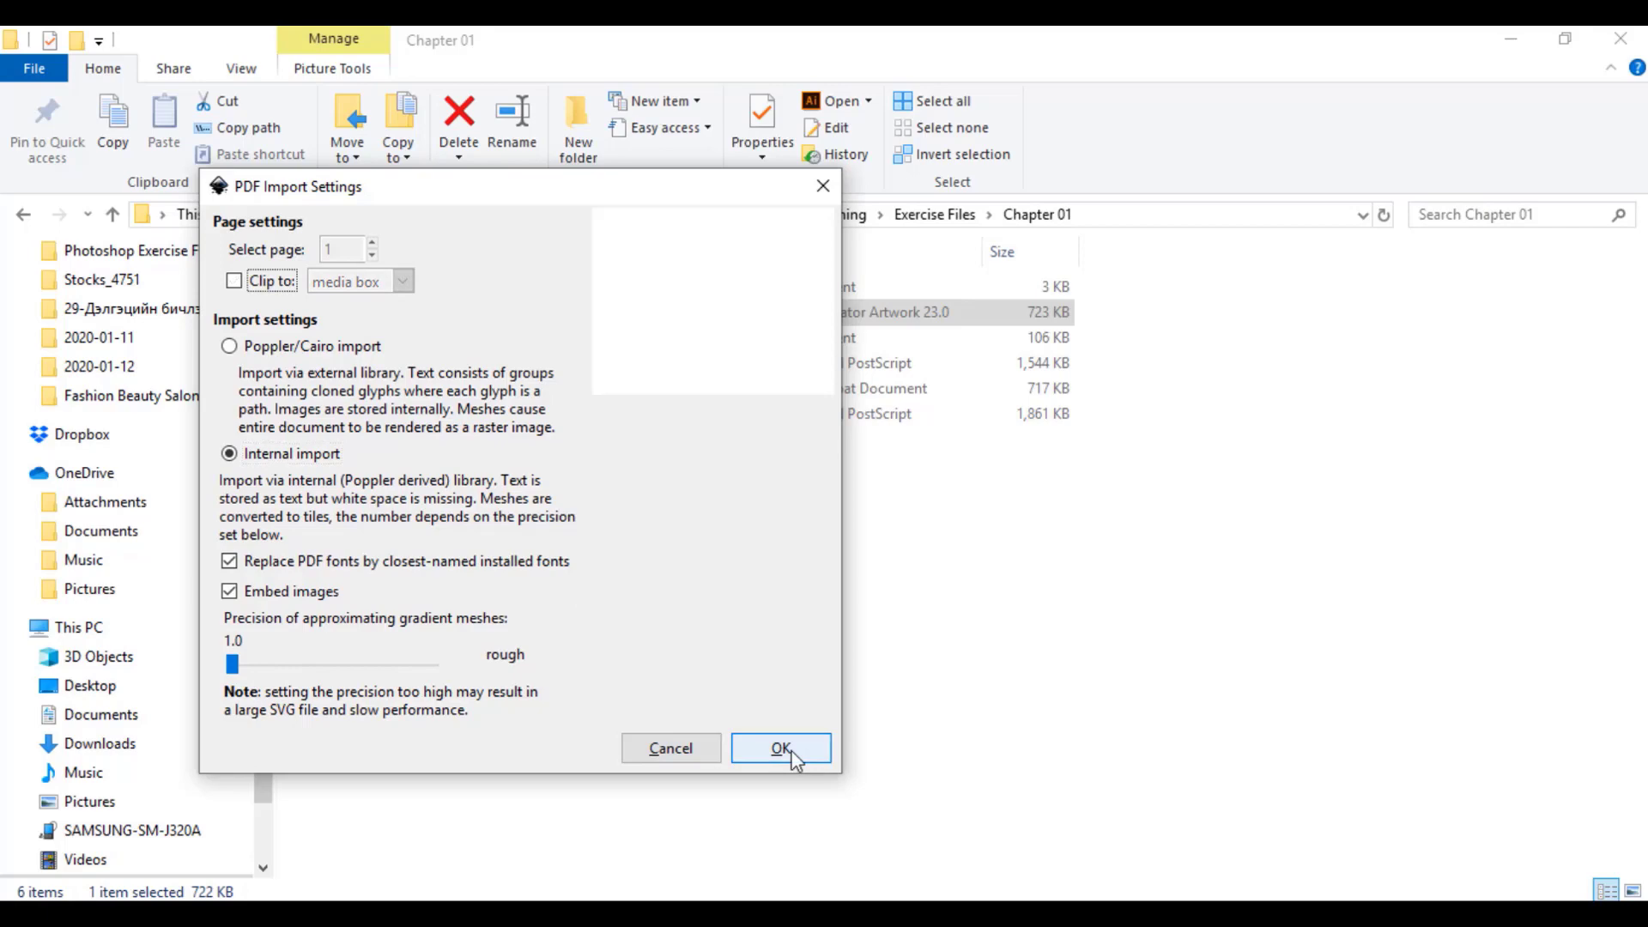
pyautogui.click(791, 751)
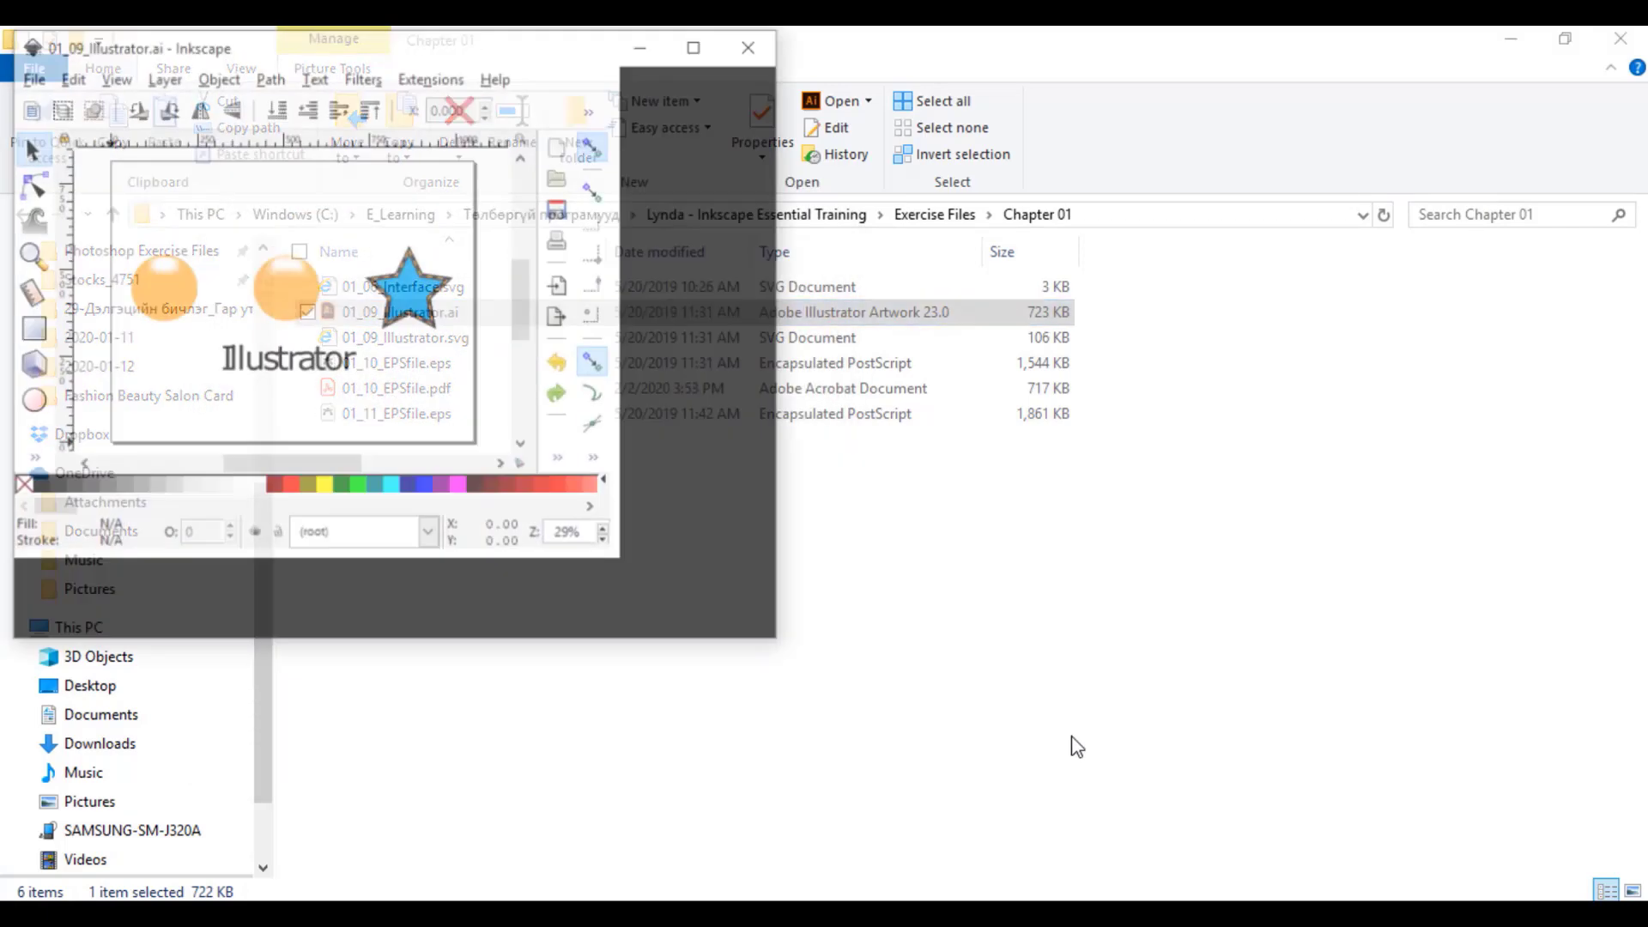
pyautogui.click(709, 57)
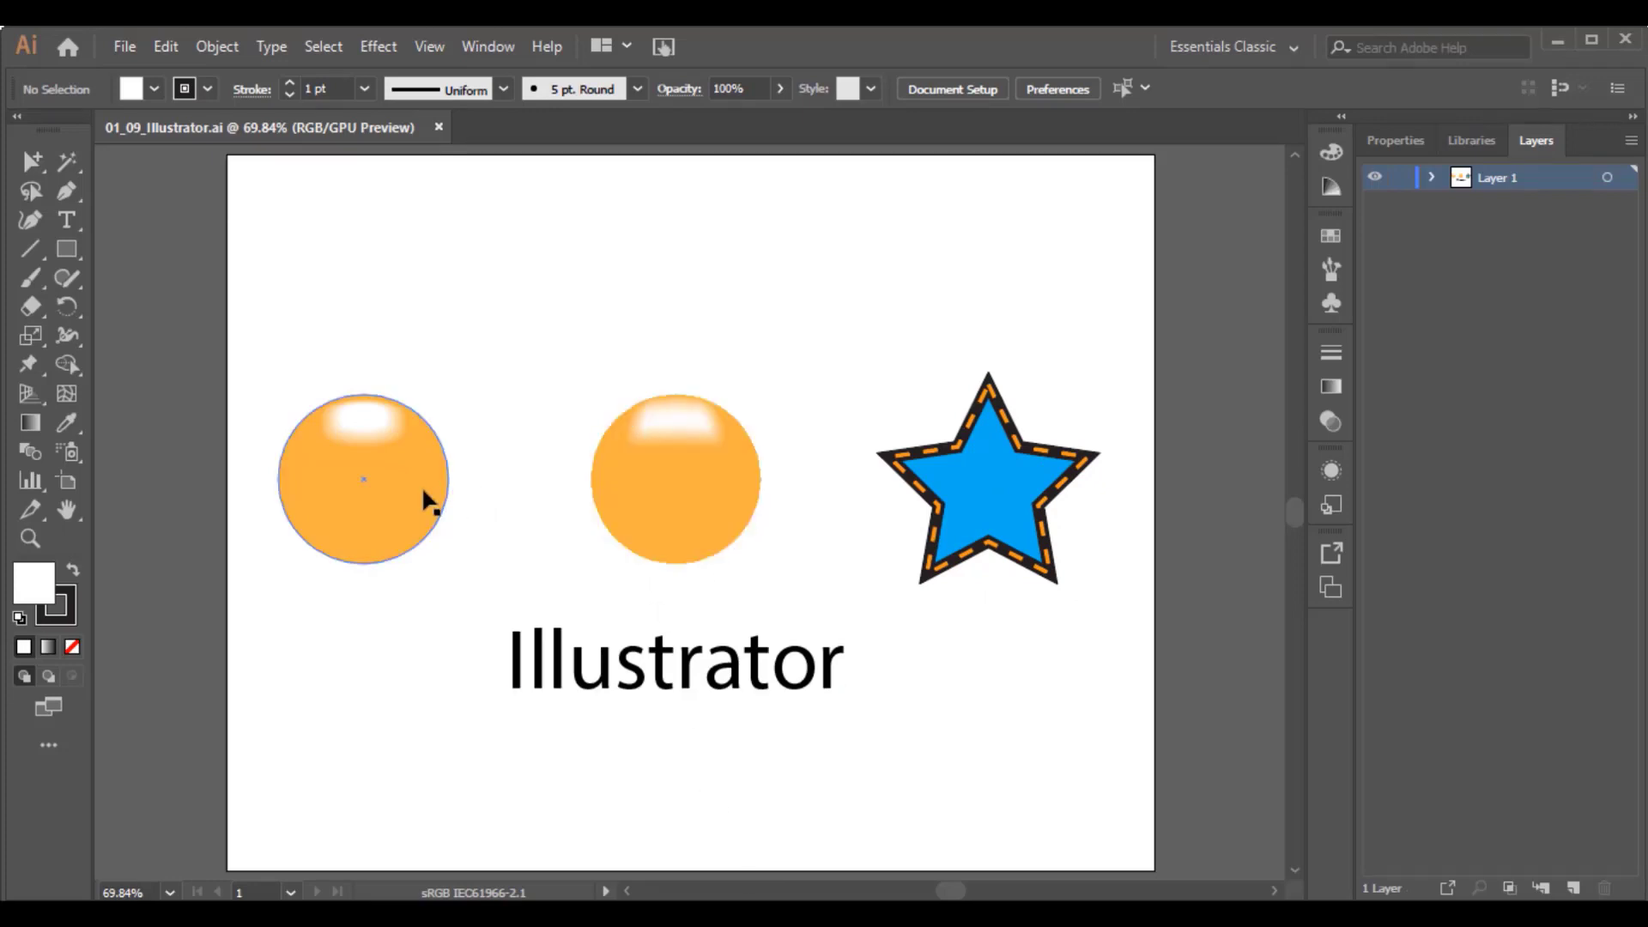
# Step: In the imported Inkscape document, move the star's dashed orange outline up and left and its black outline down, off the blue star
pyautogui.moveTo(893, 900)
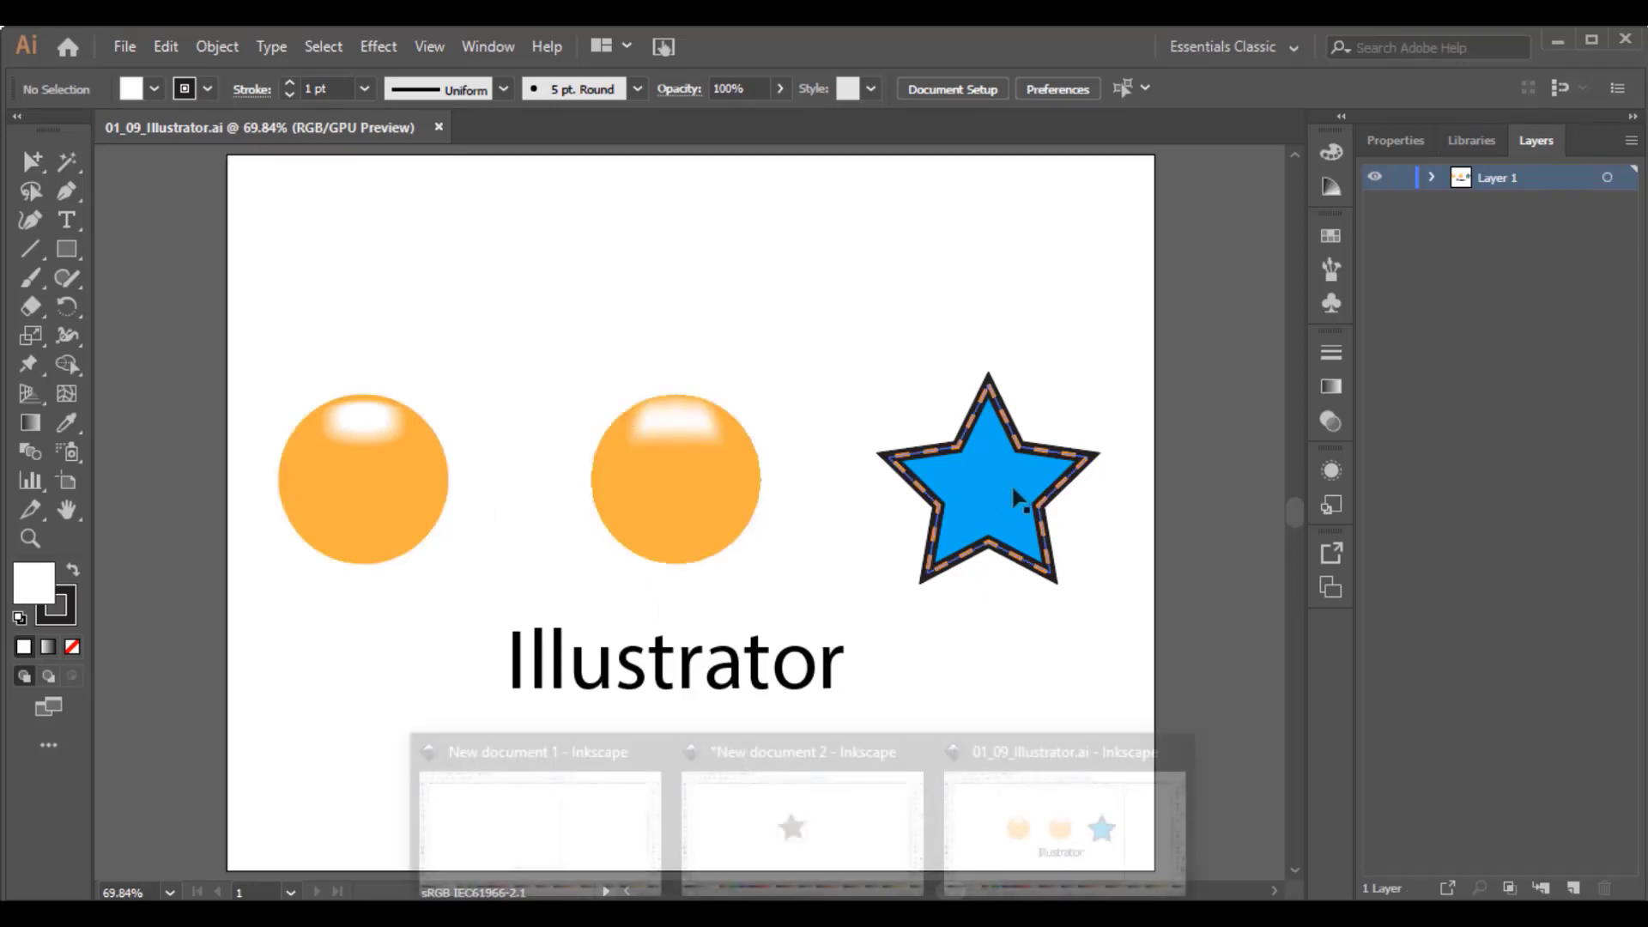
pyautogui.click(1011, 861)
pyautogui.click(1043, 420)
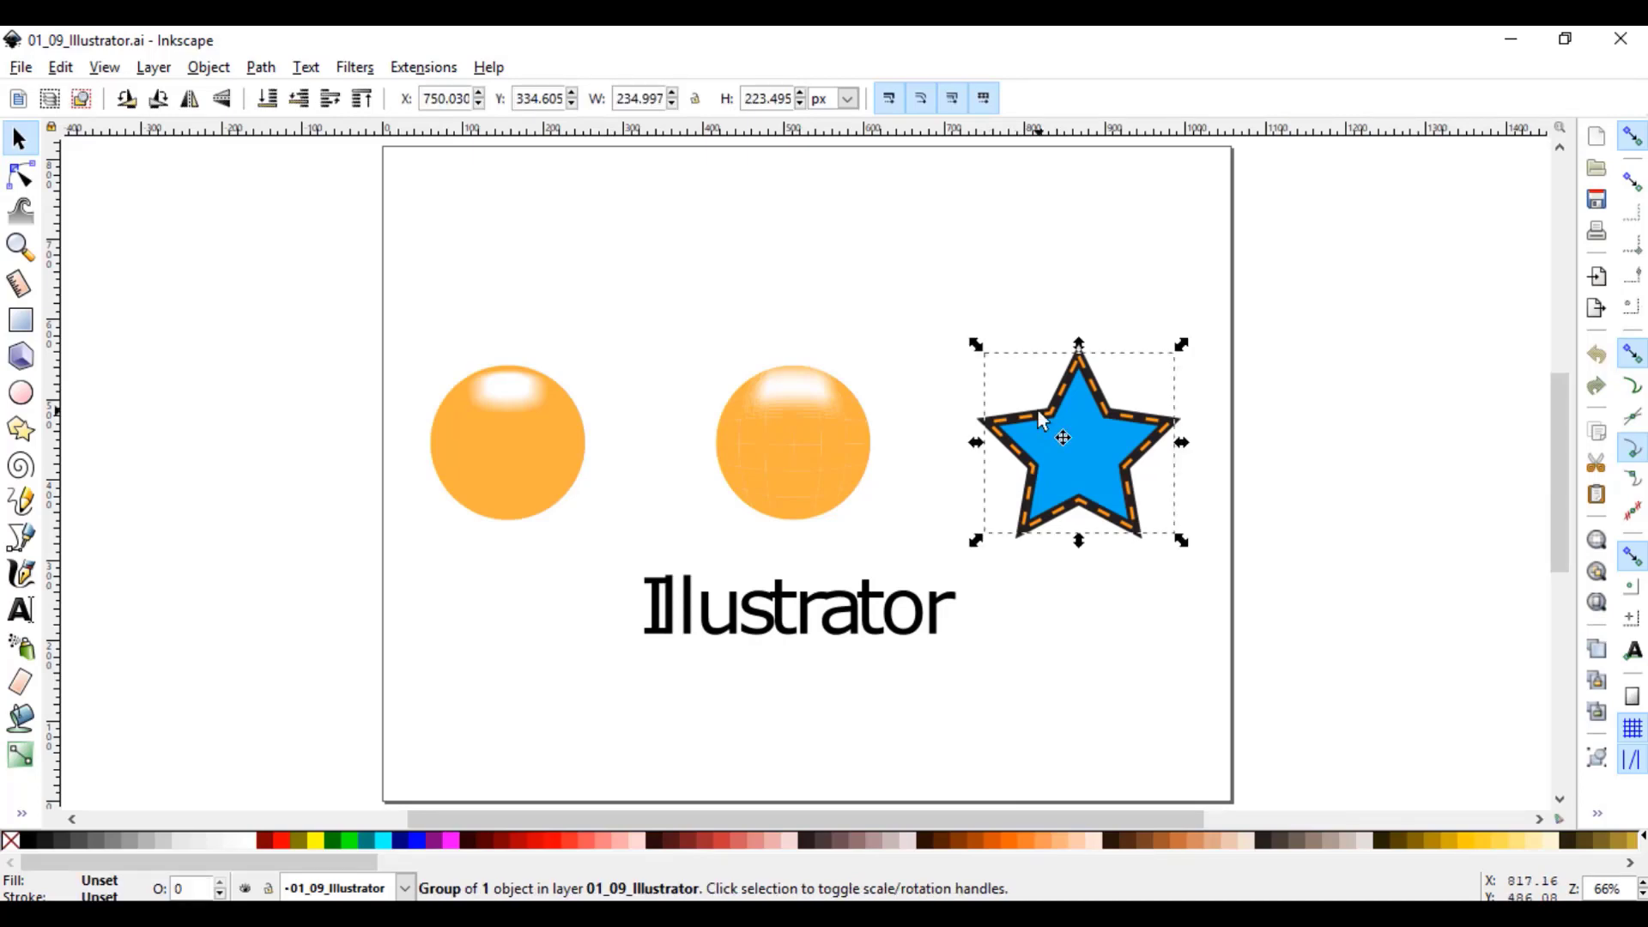
pyautogui.moveTo(1042, 420); pyautogui.dragTo(983, 335)
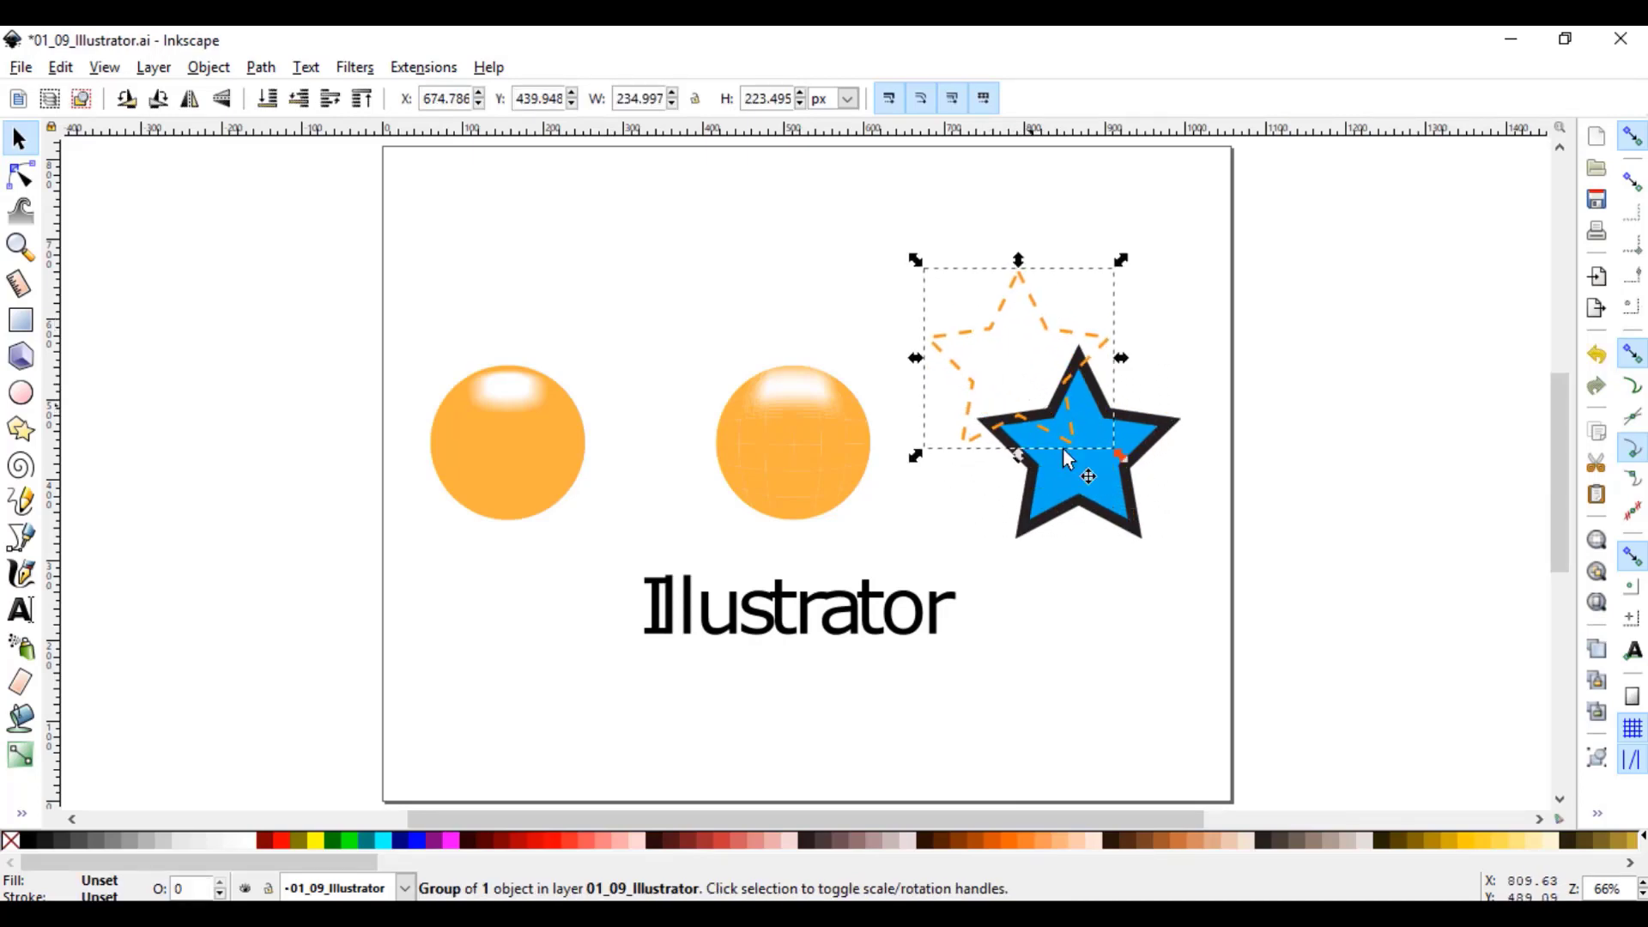
pyautogui.click(1084, 505)
pyautogui.moveTo(1084, 504); pyautogui.dragTo(1111, 618)
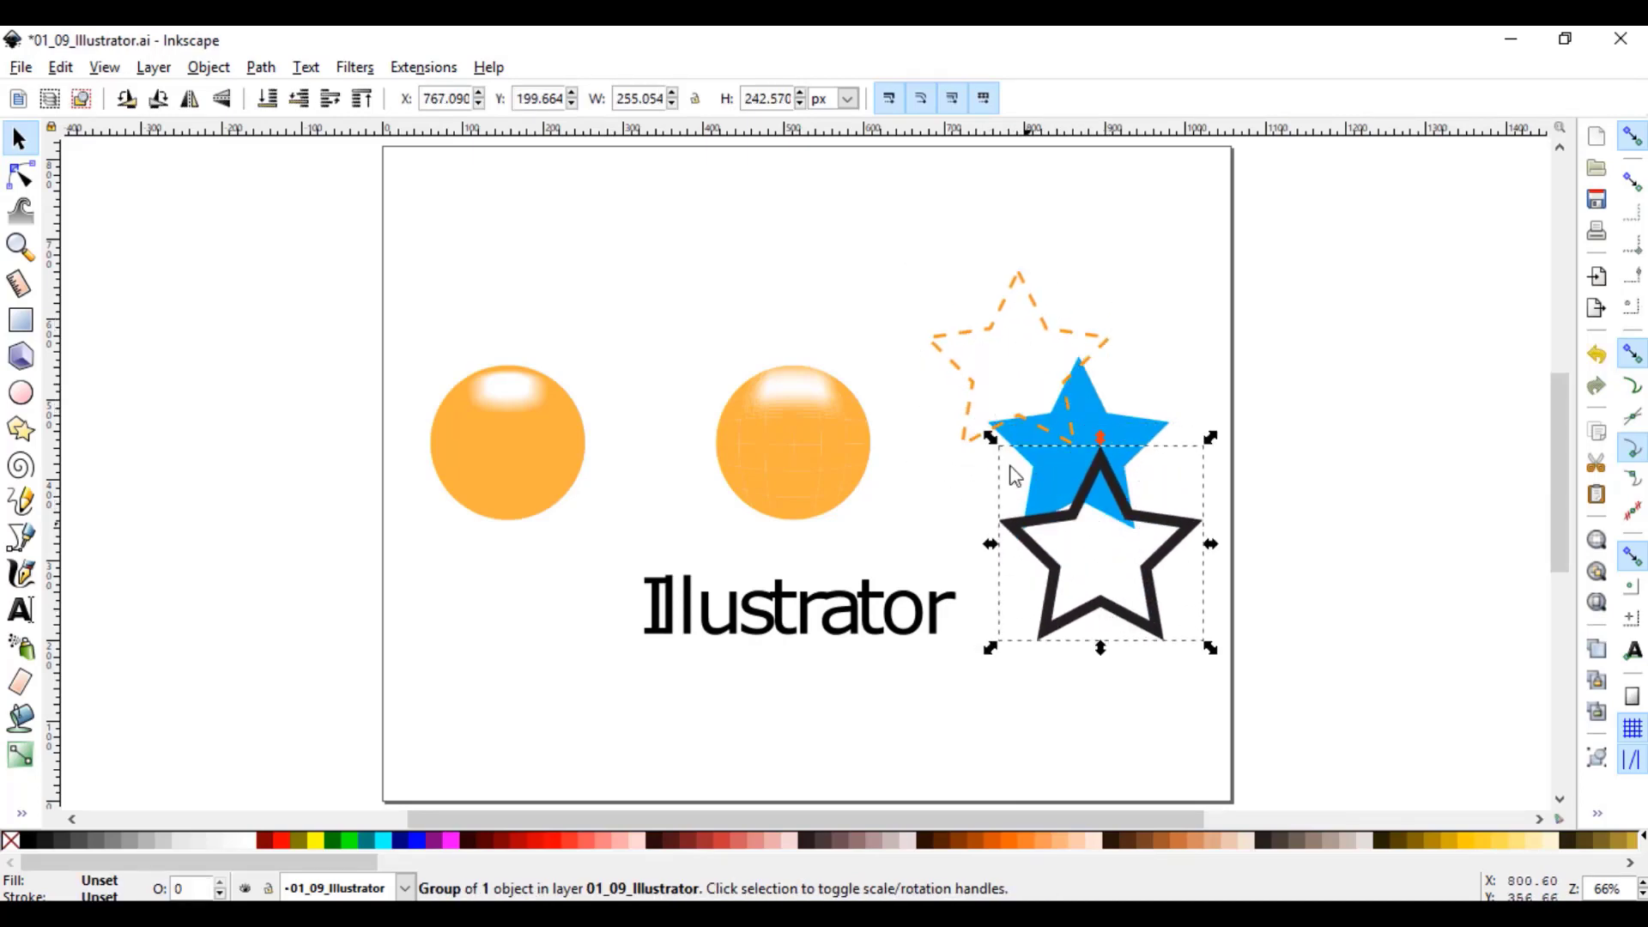
pyautogui.click(927, 611)
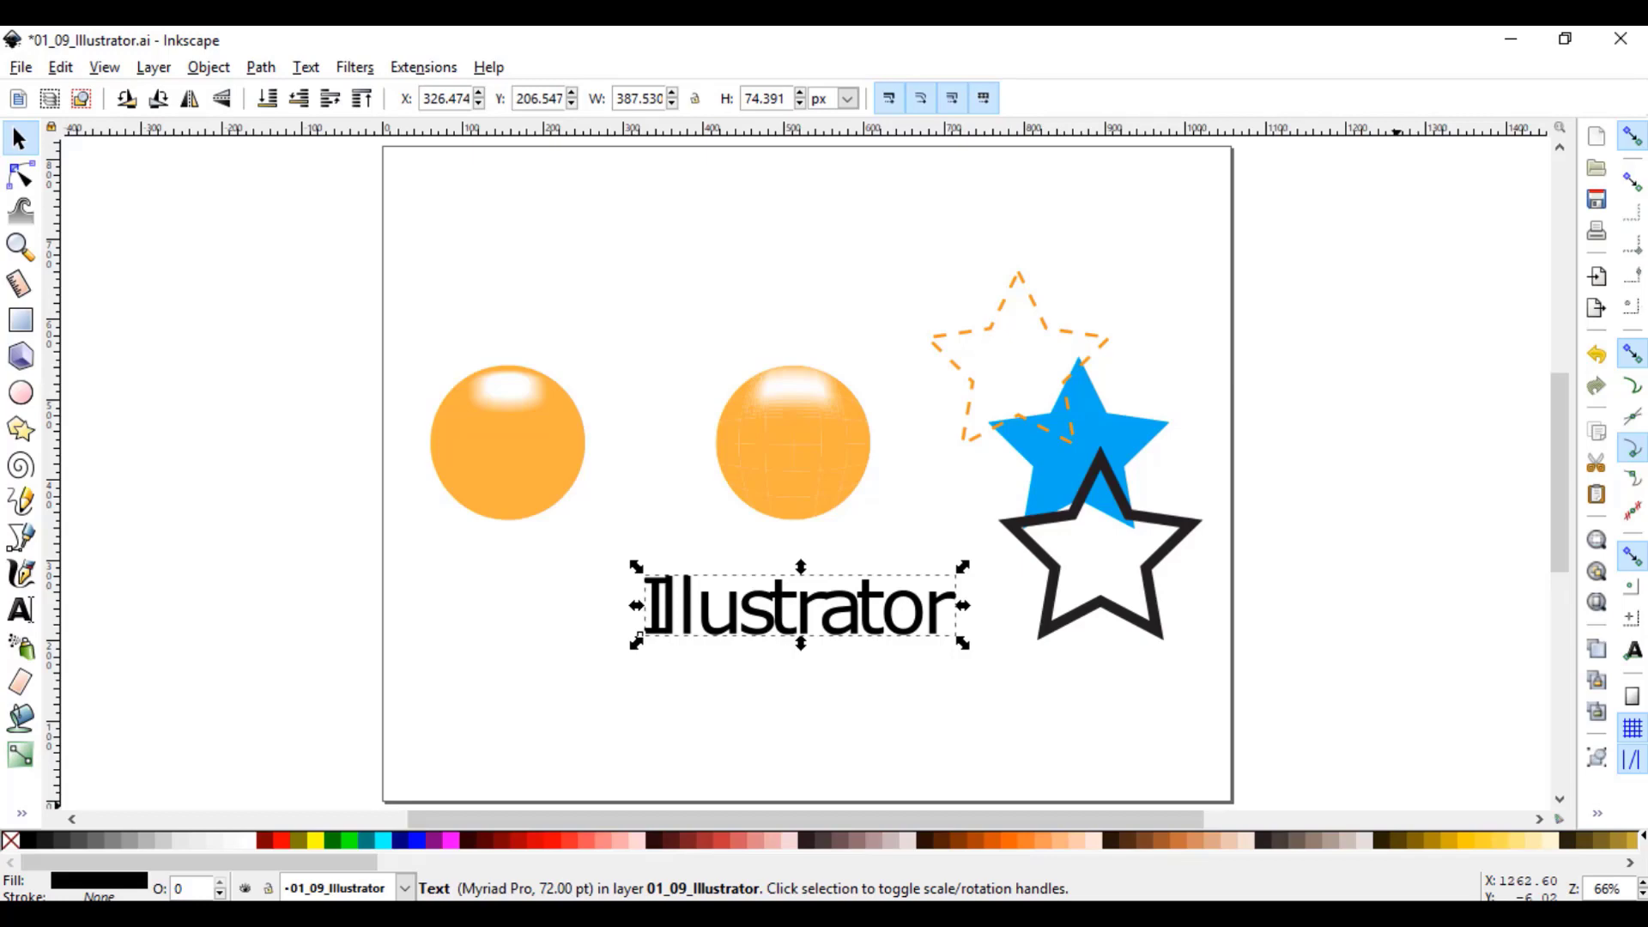
pyautogui.press('Escape')
# Step: Look for the EPS files in Inkscape's file opening dialog, and select 01_10_EPSfile.eps in File Explorer
pyautogui.click(21, 67)
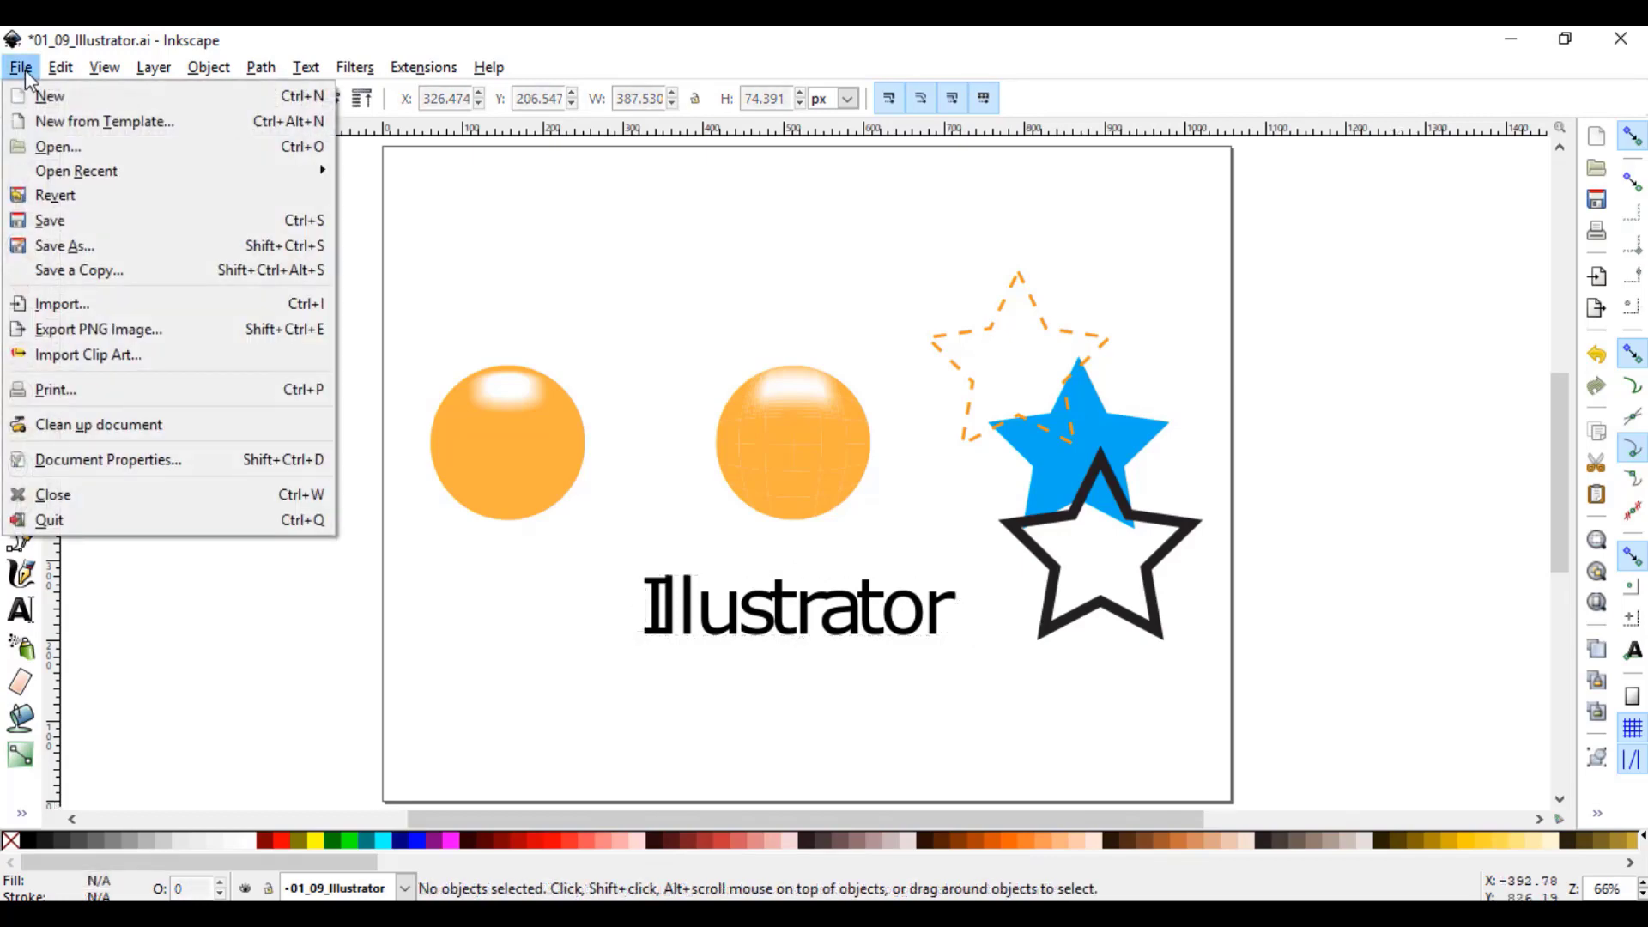
pyautogui.click(60, 144)
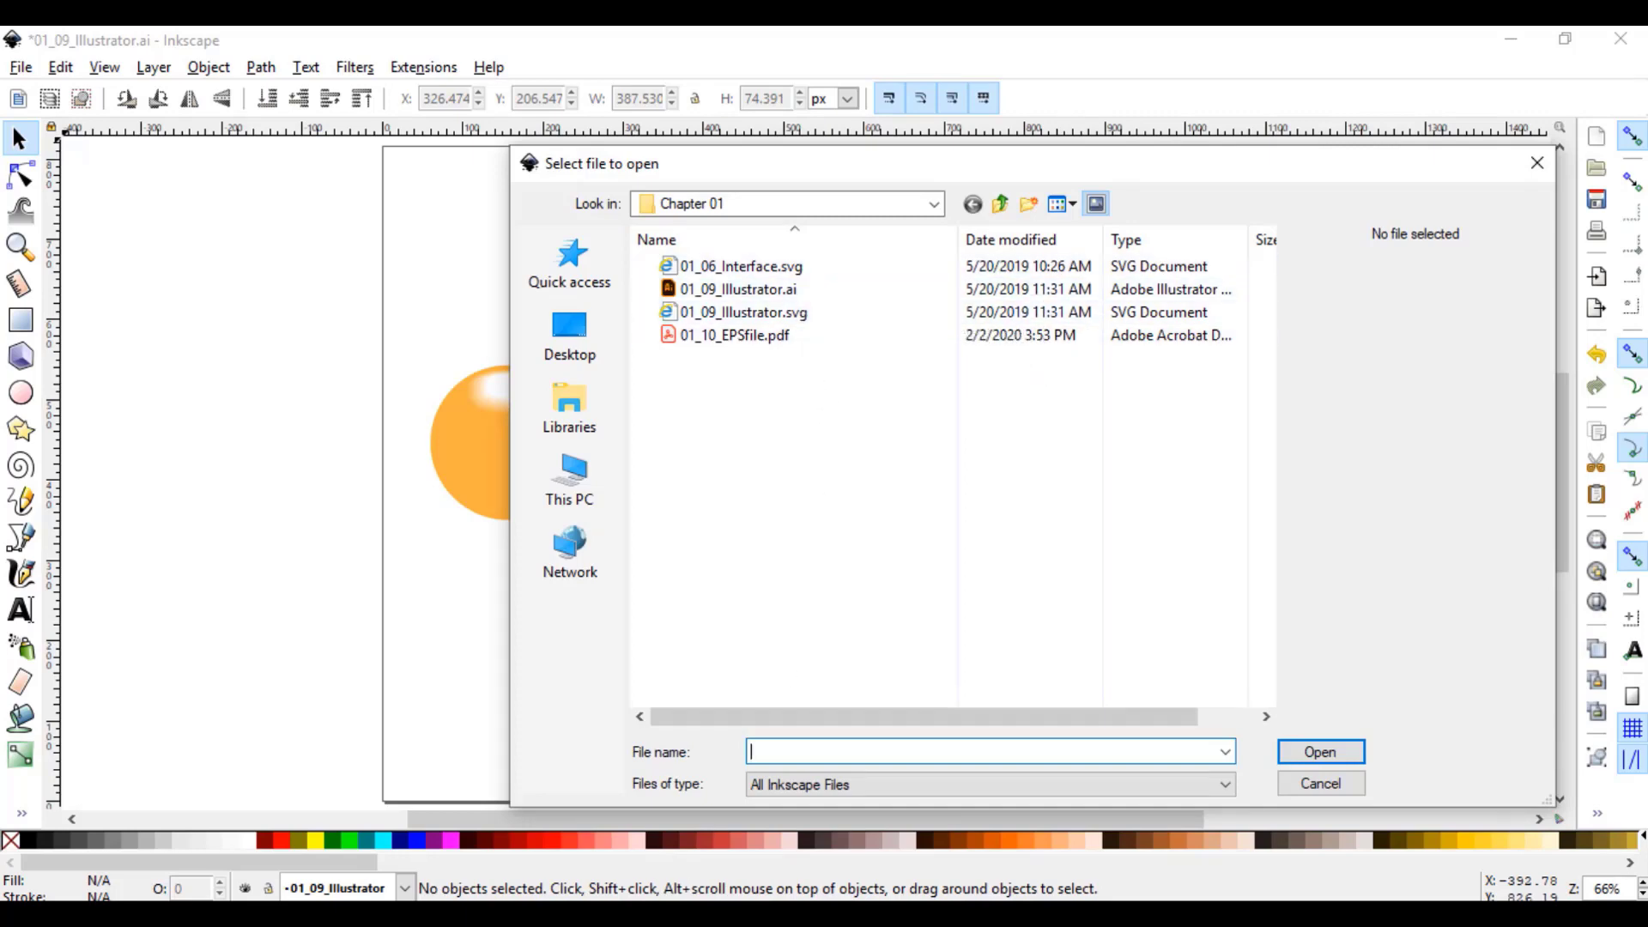
pyautogui.click(521, 915)
pyautogui.click(629, 884)
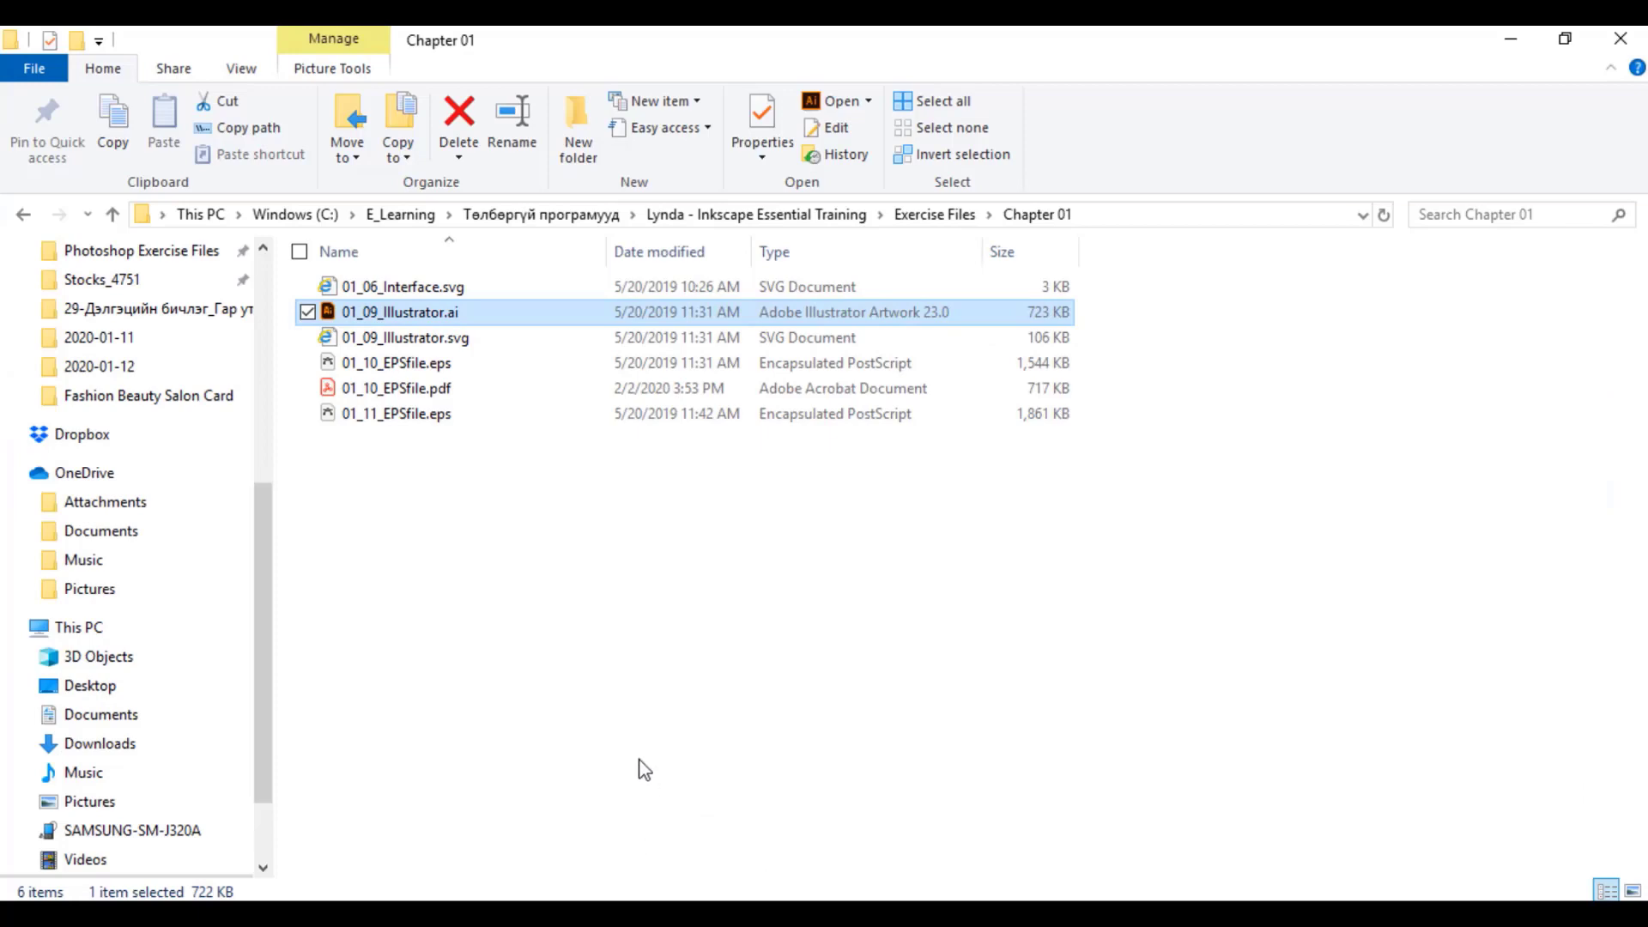
pyautogui.click(473, 364)
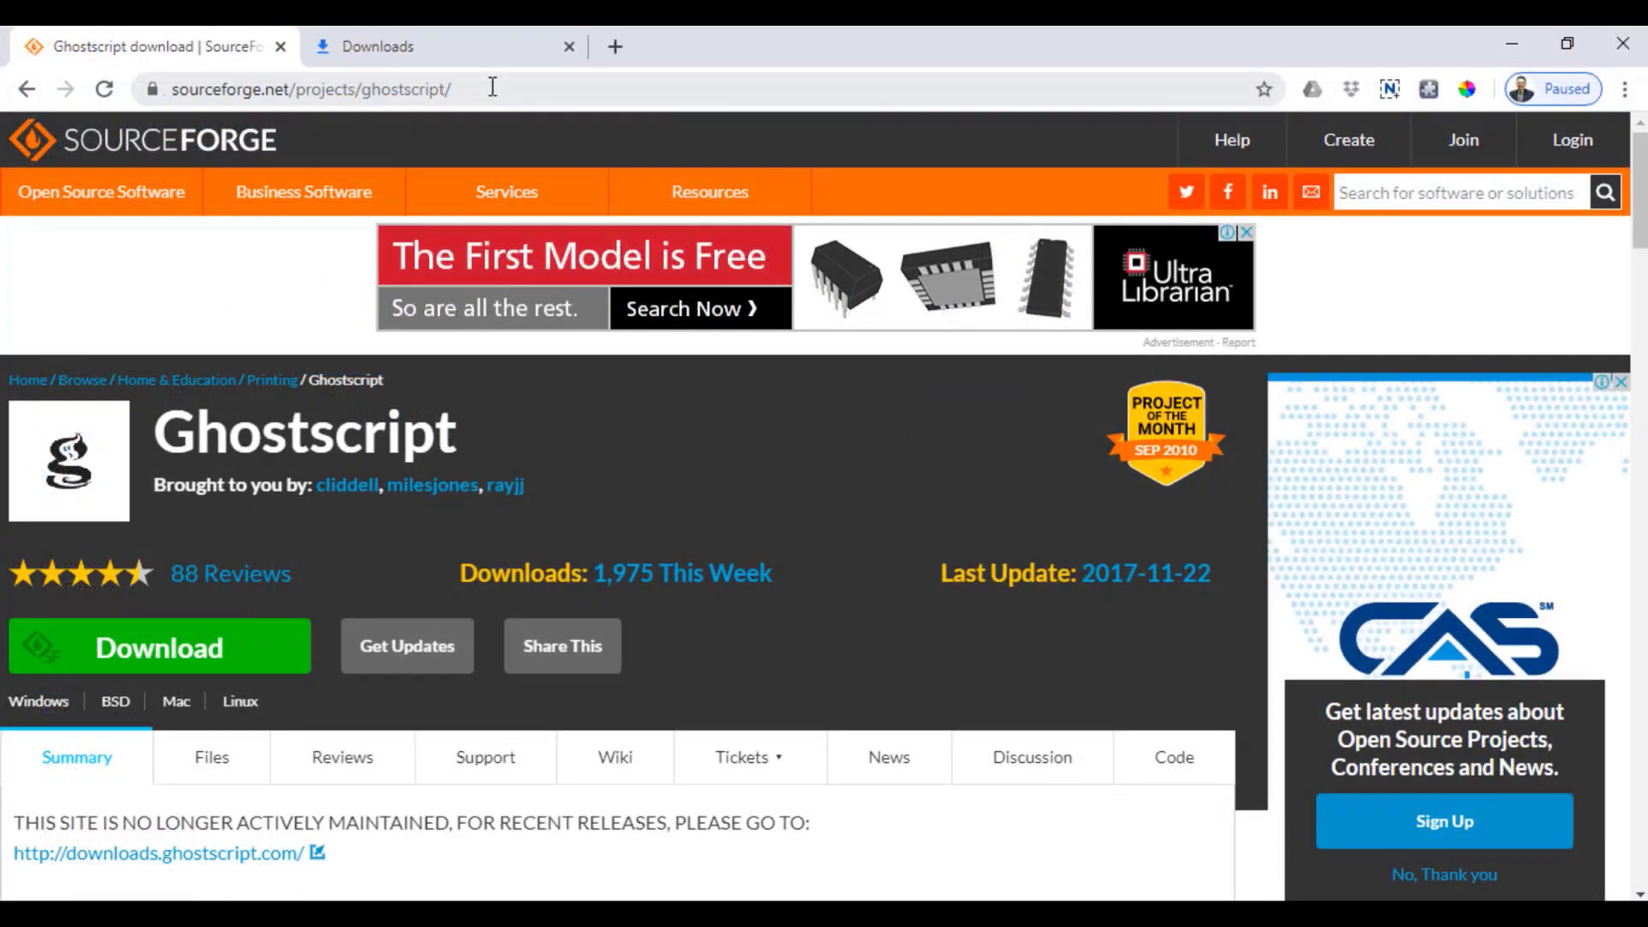
# Step: Start the Ghostscript download from its SourceForge project page in the browser
pyautogui.click(268, 101)
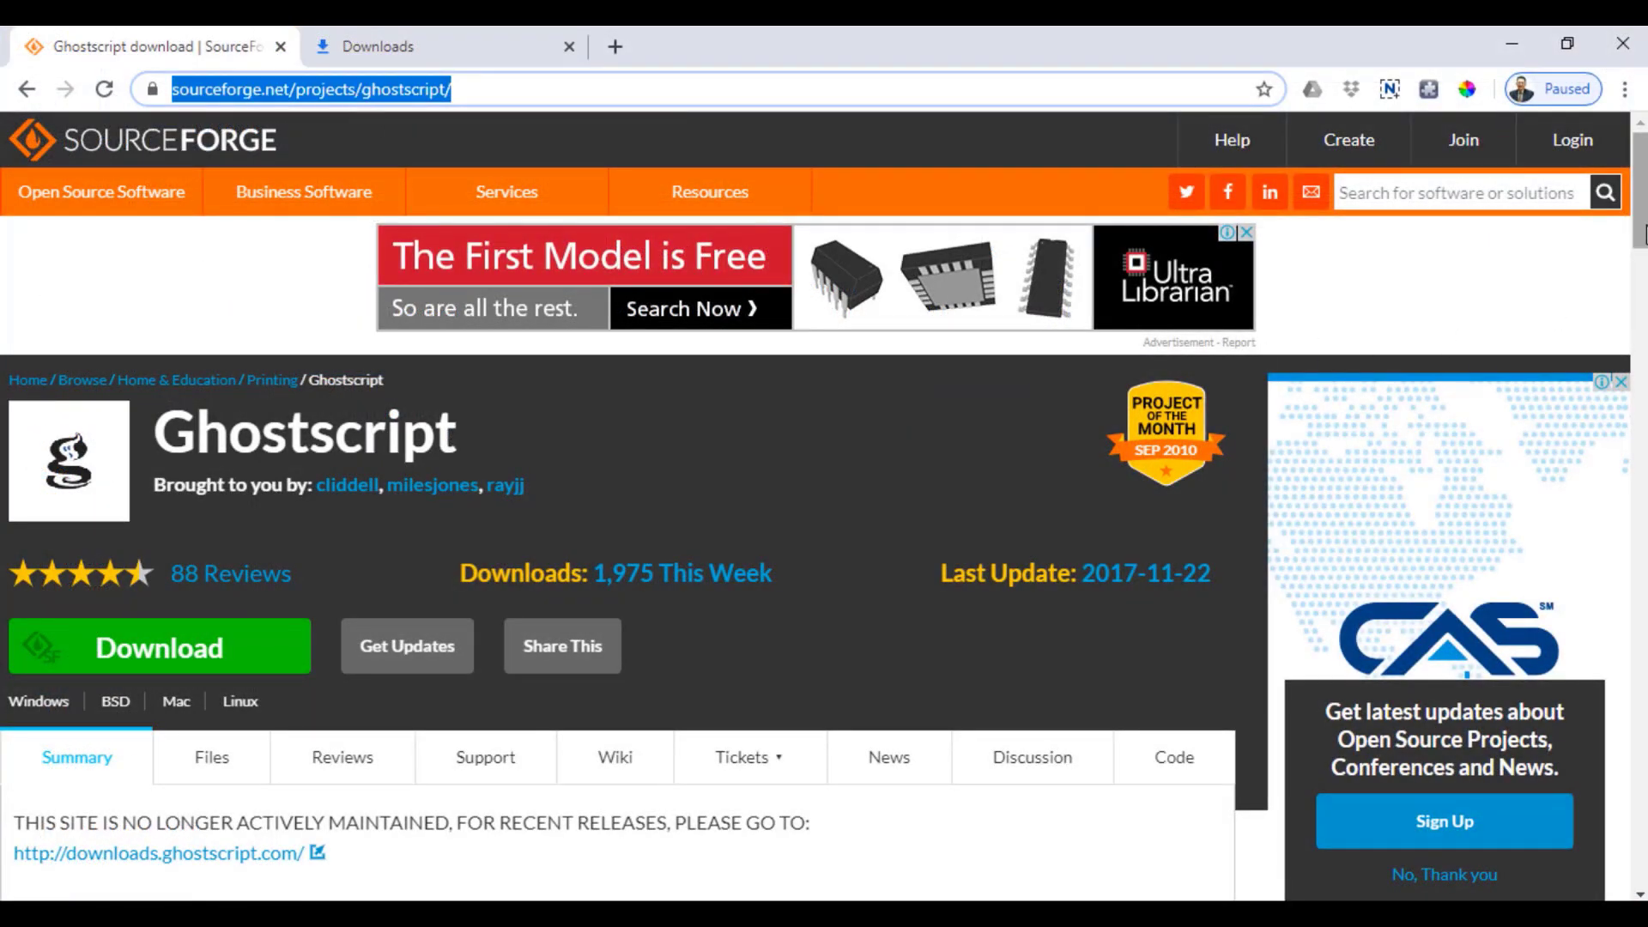
pyautogui.moveTo(1642, 231)
pyautogui.mouseDown()
pyautogui.moveTo(1643, 253)
pyautogui.moveTo(1644, 230)
pyautogui.mouseUp()
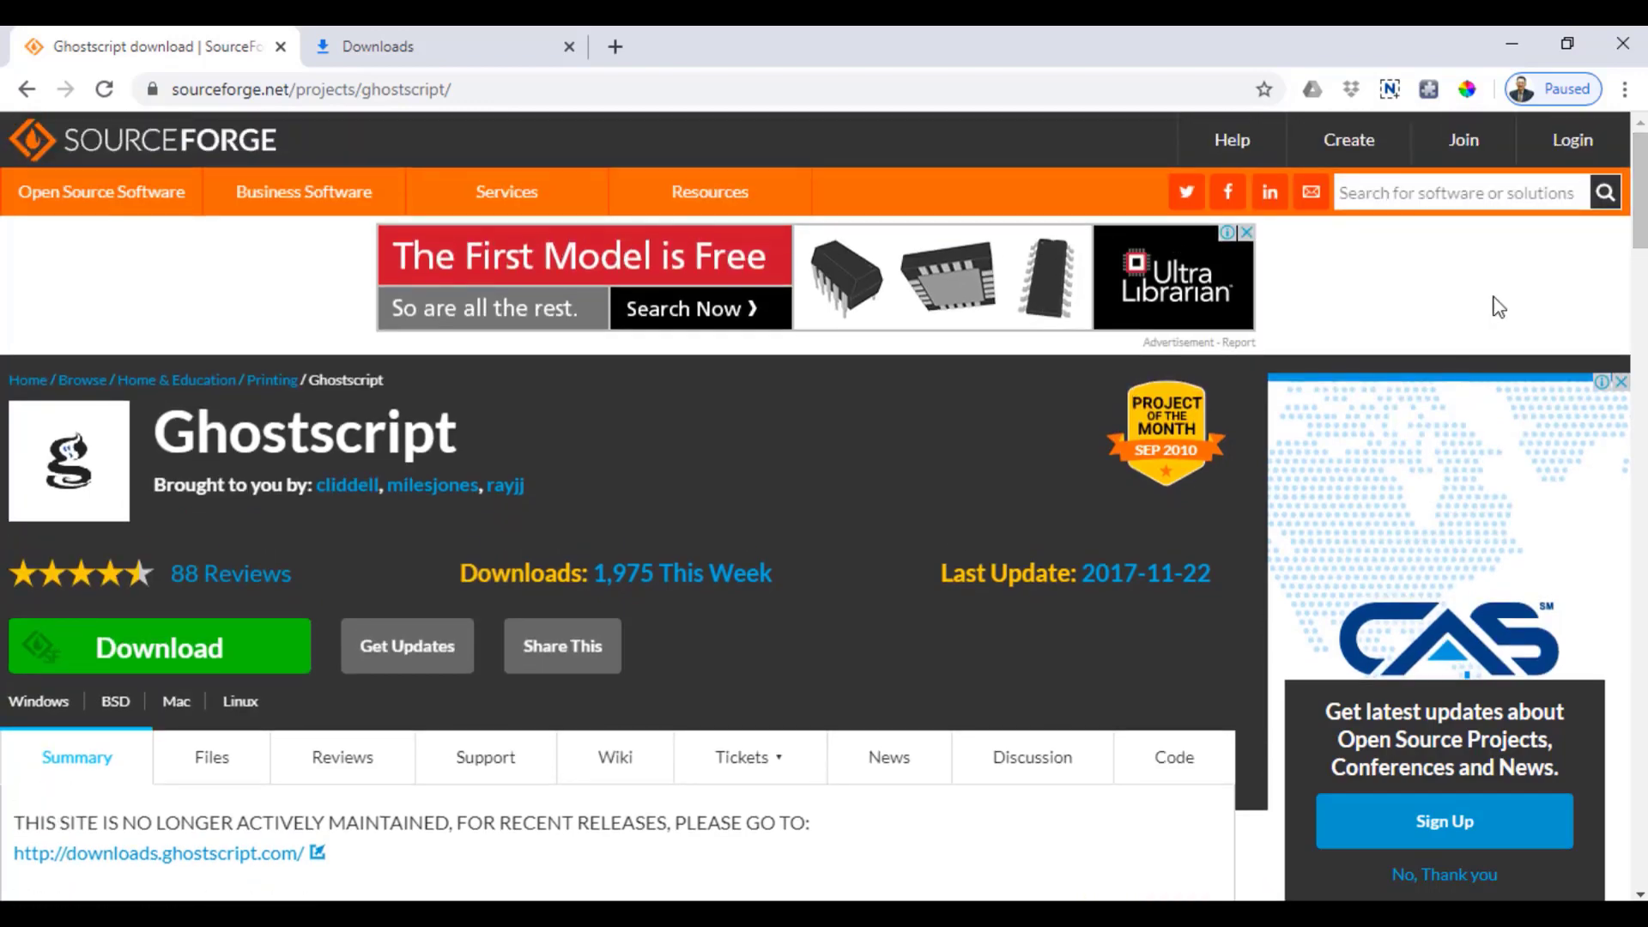
pyautogui.click(247, 659)
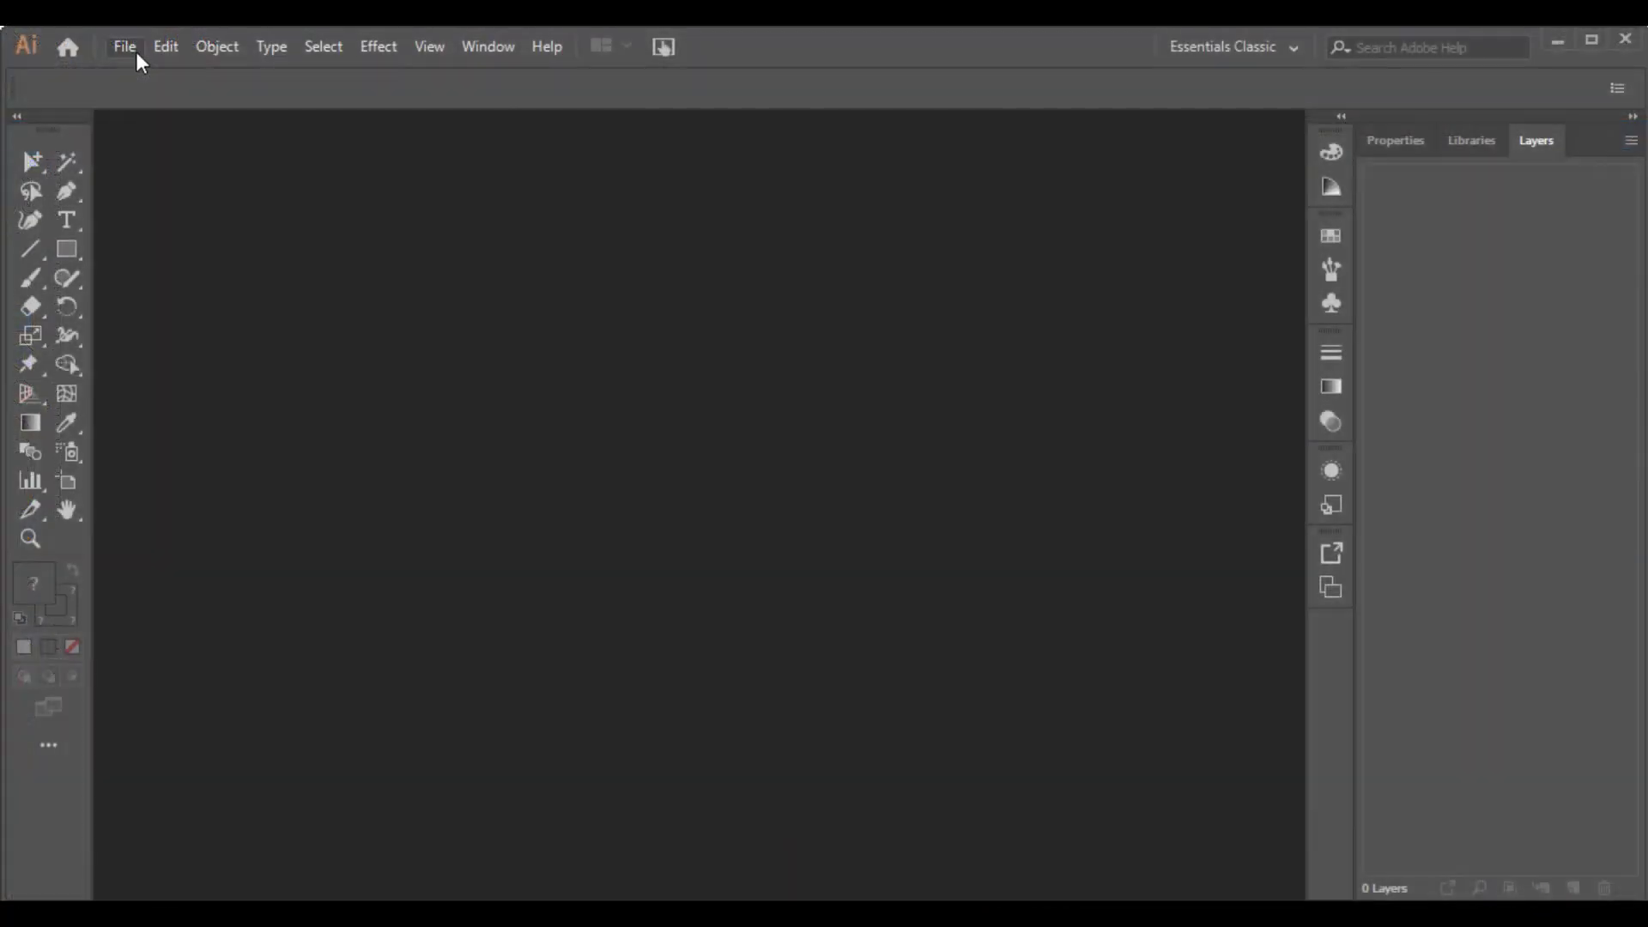
# Step: Switch to Illustrator and open 01_10_EPSfile.eps from the Chapter 01 folder
pyautogui.click(135, 52)
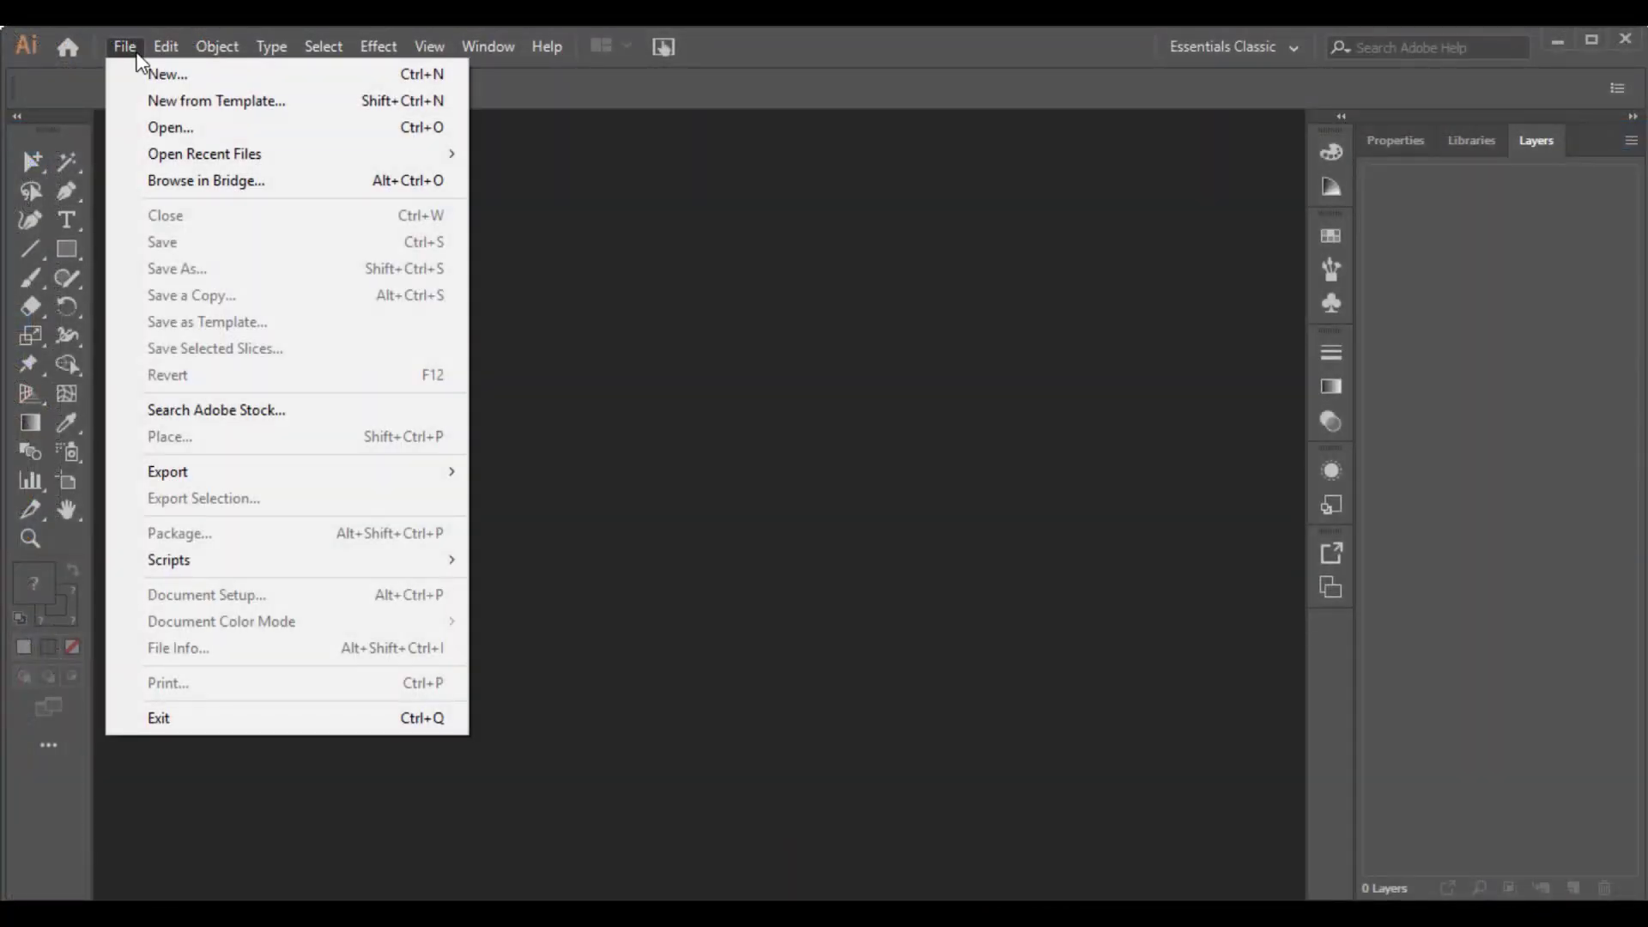
pyautogui.click(185, 129)
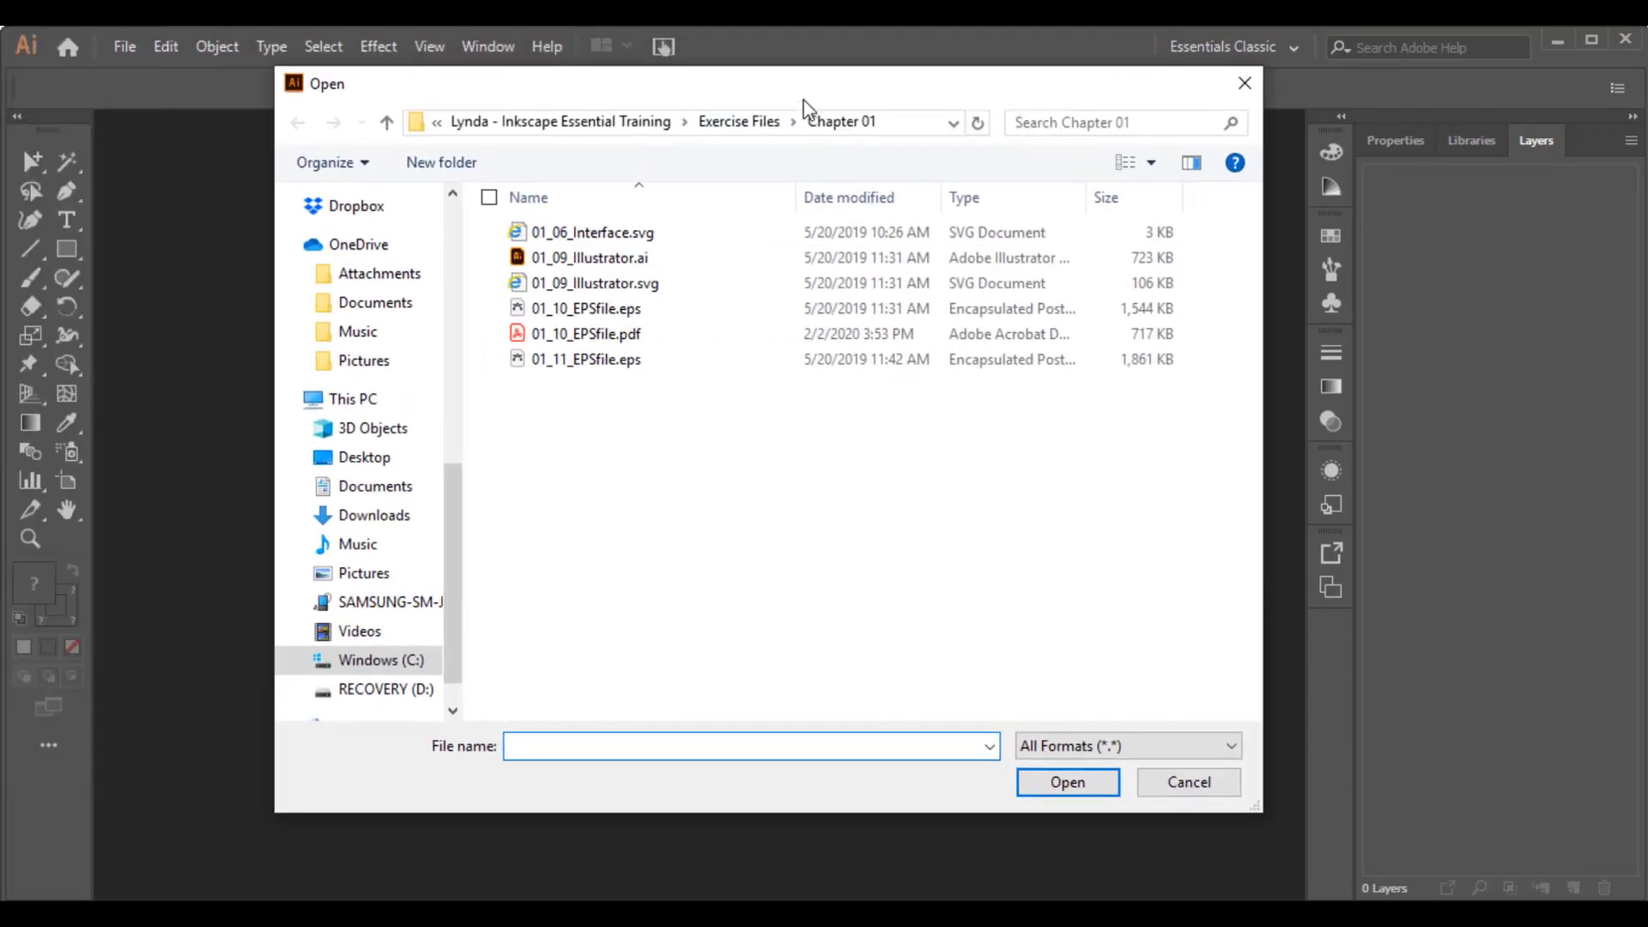
pyautogui.click(635, 309)
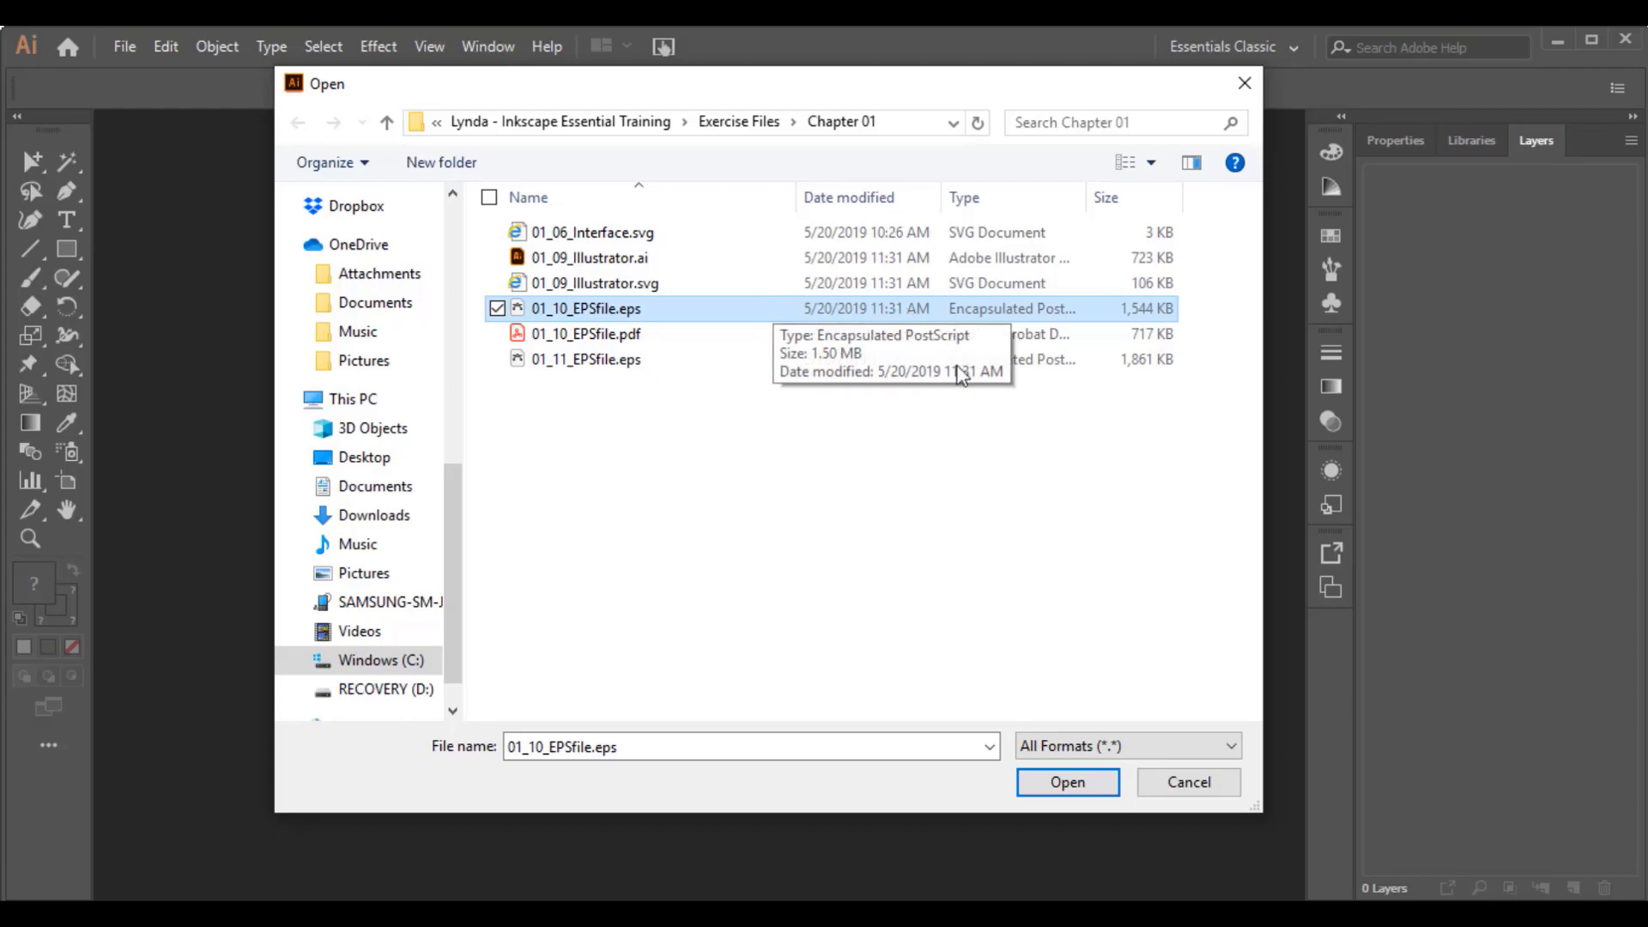
pyautogui.click(1066, 782)
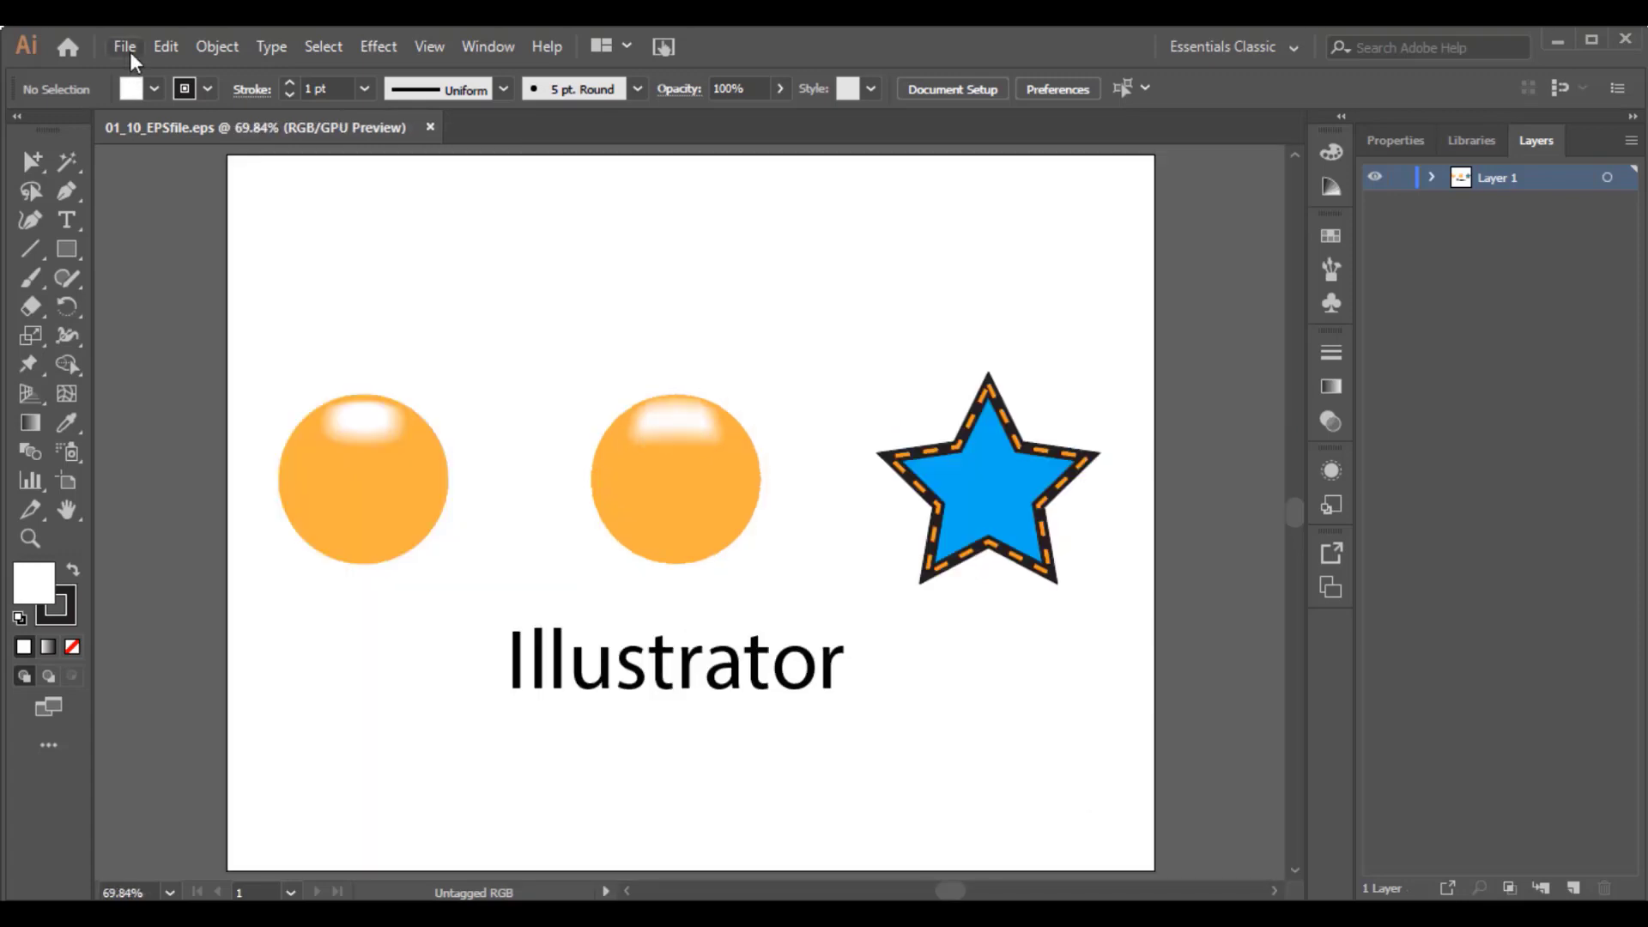
# Step: Save the artwork as the Adobe PDF 01_10_EPSfile.pdf with the Illustrator Default preset, replacing the existing file
pyautogui.click(125, 47)
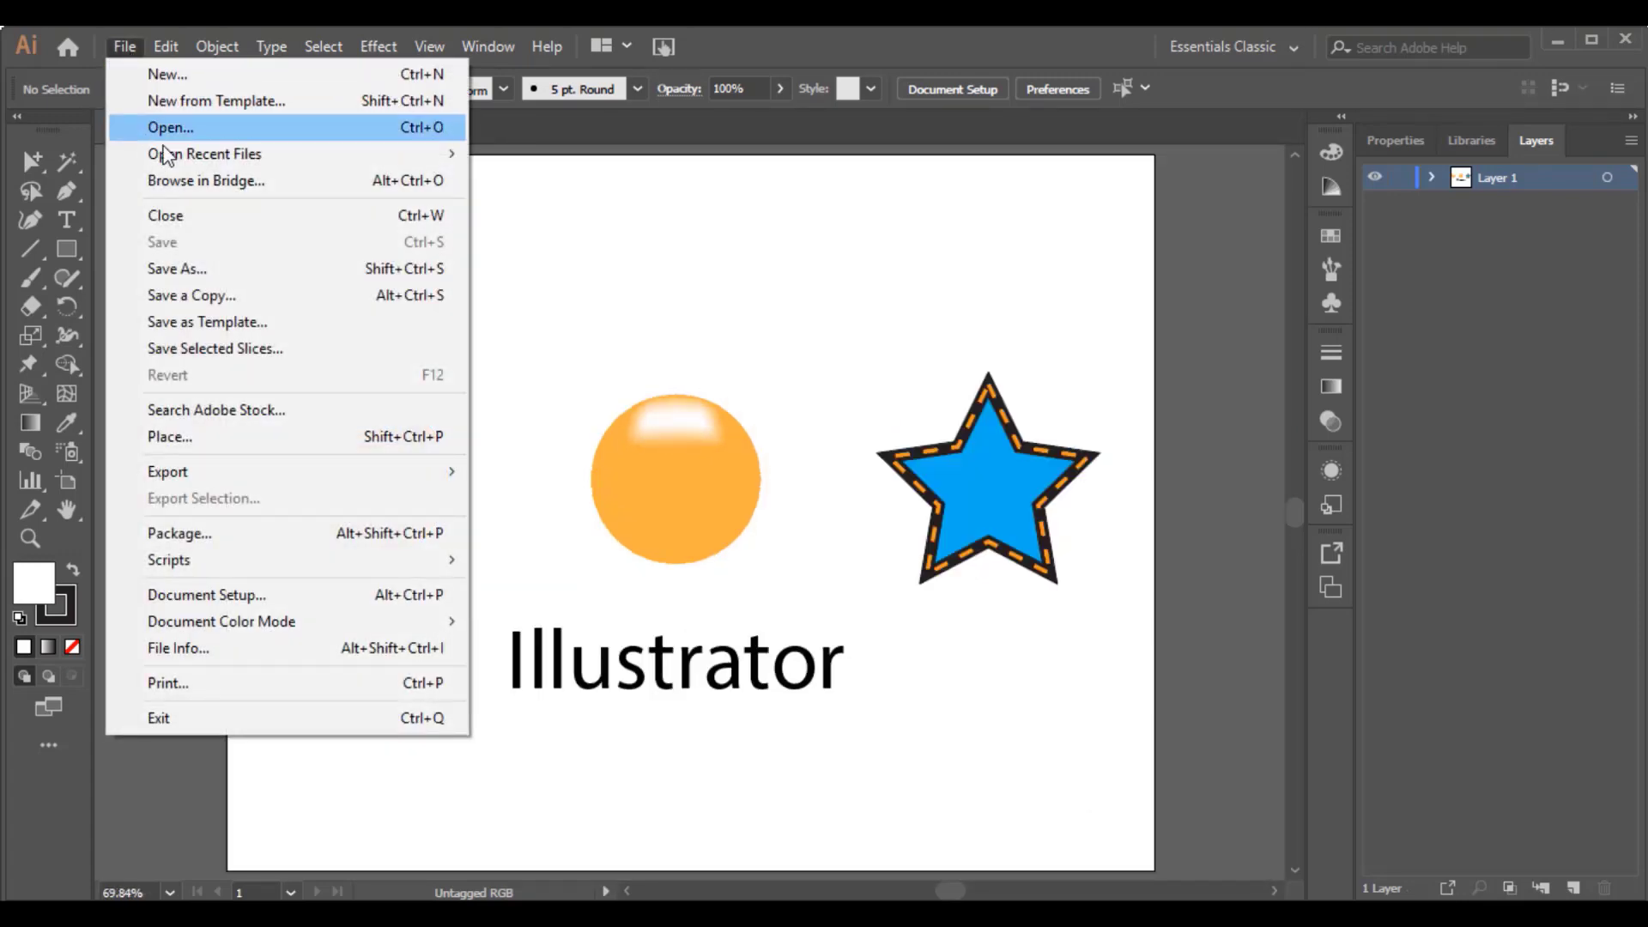
pyautogui.click(287, 271)
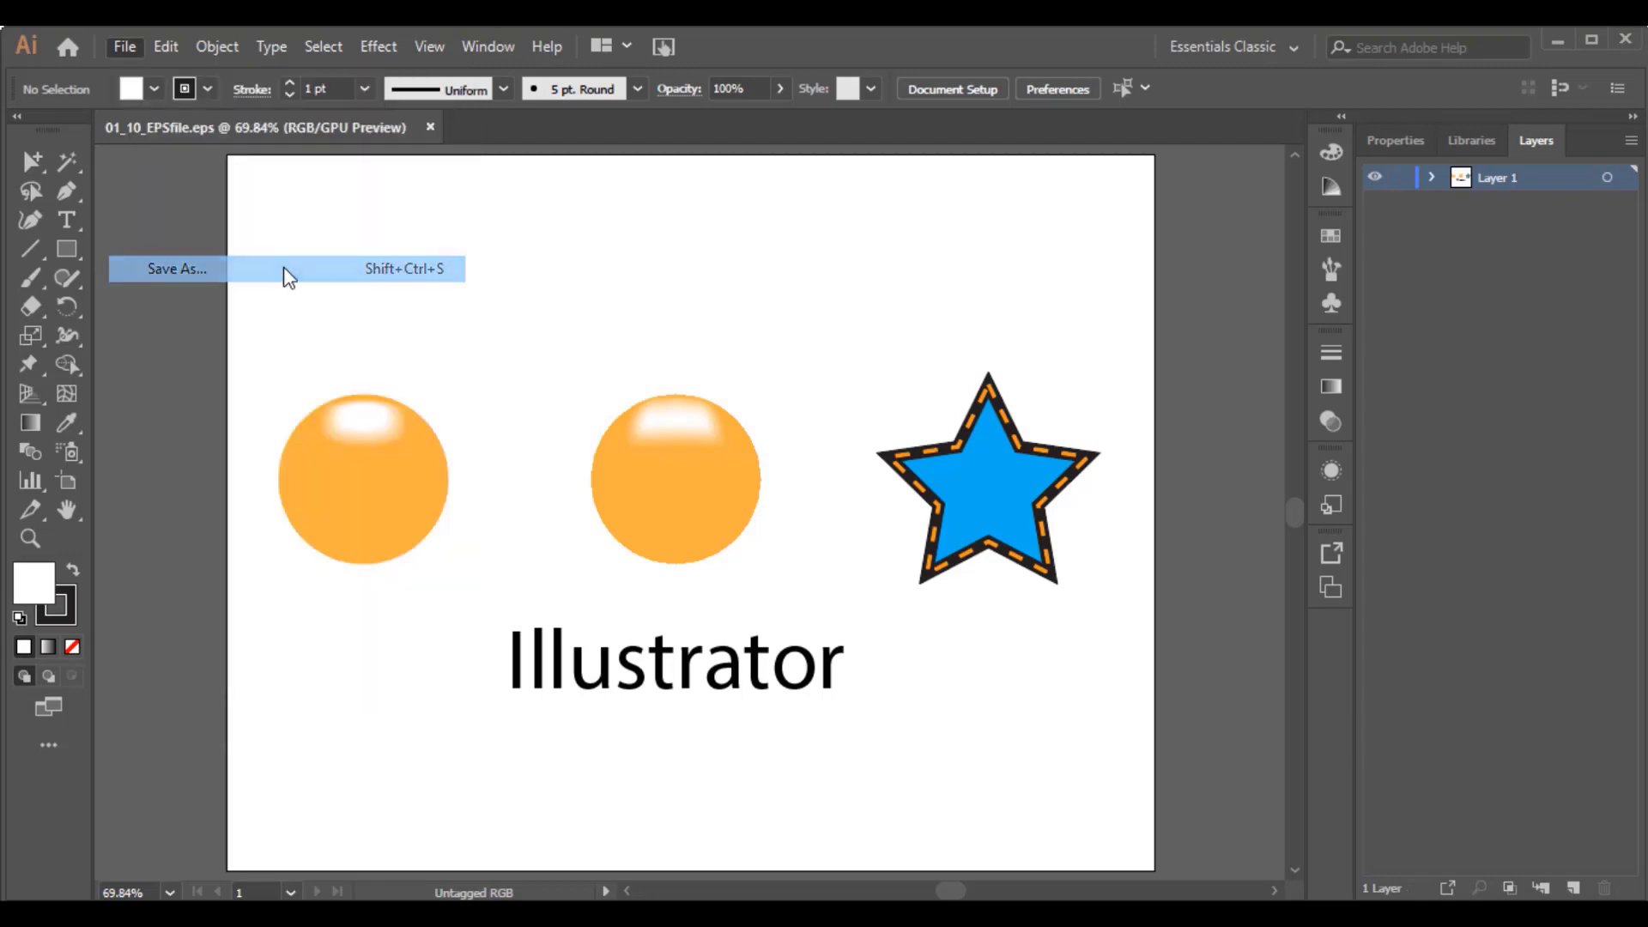
pyautogui.click(717, 696)
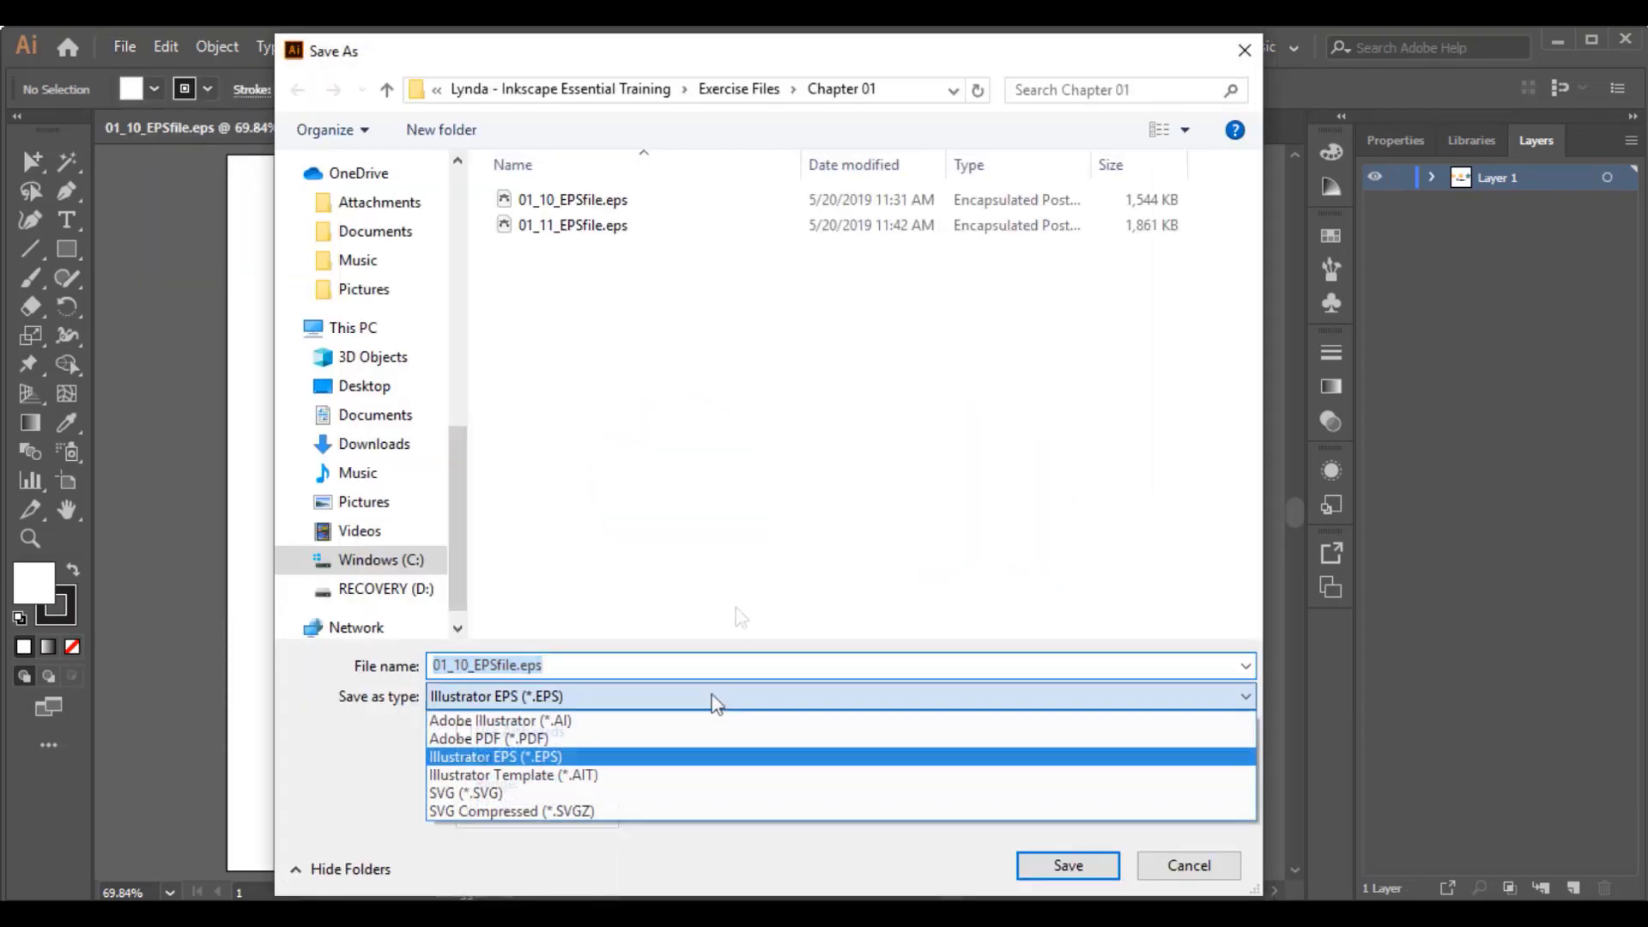
pyautogui.click(708, 739)
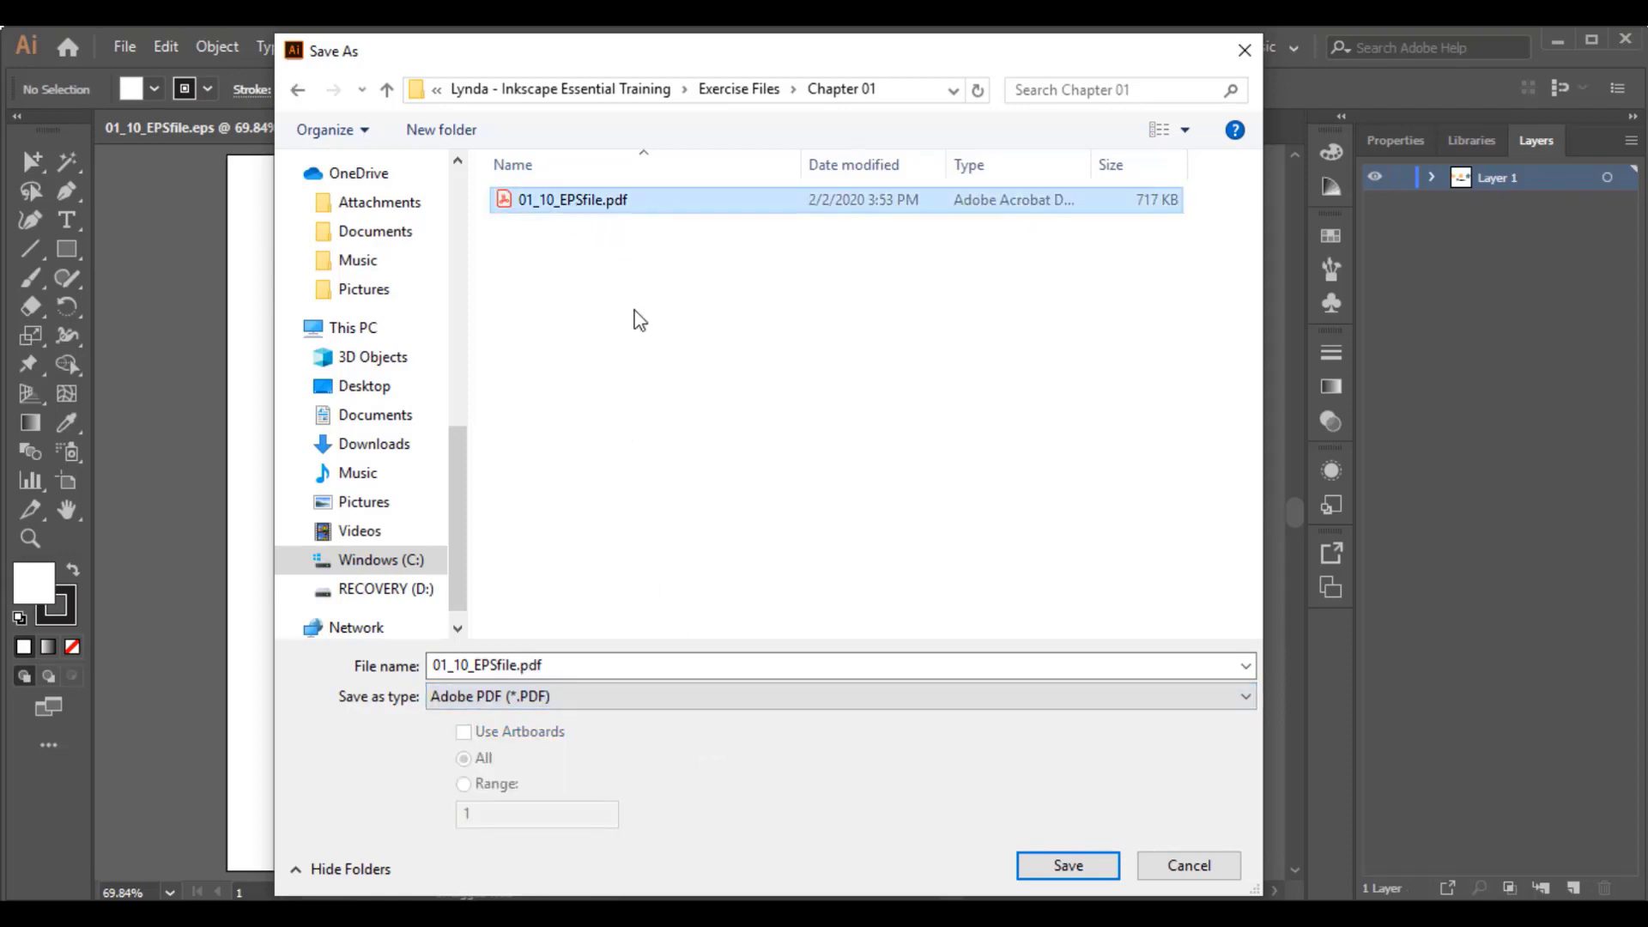
pyautogui.click(1080, 870)
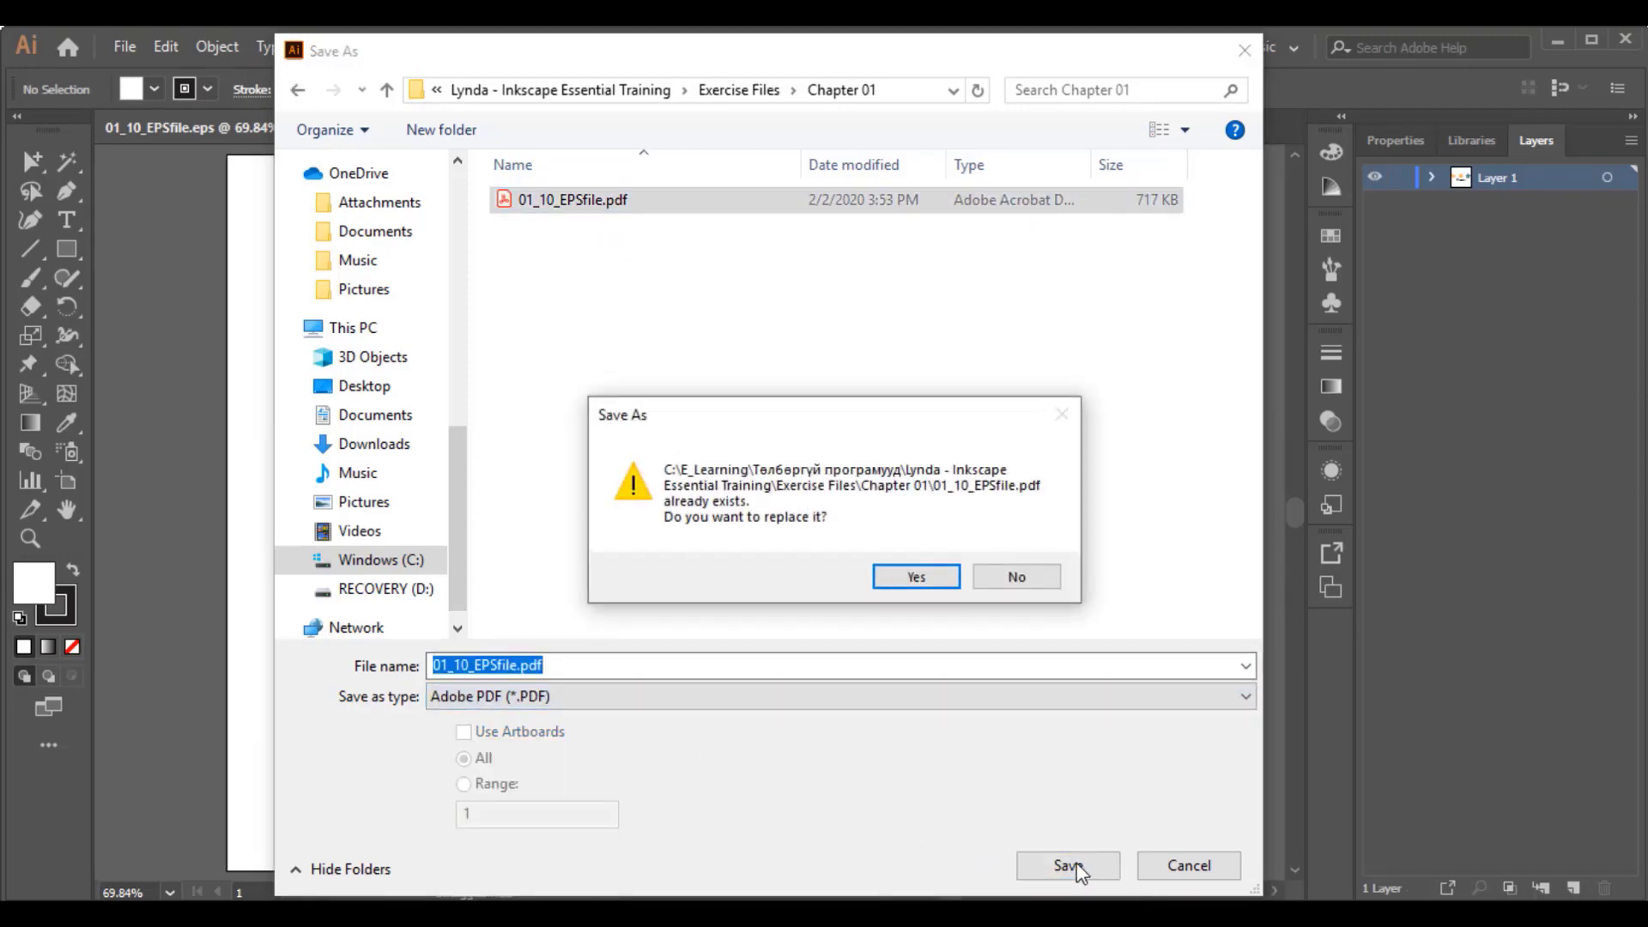
pyautogui.click(924, 579)
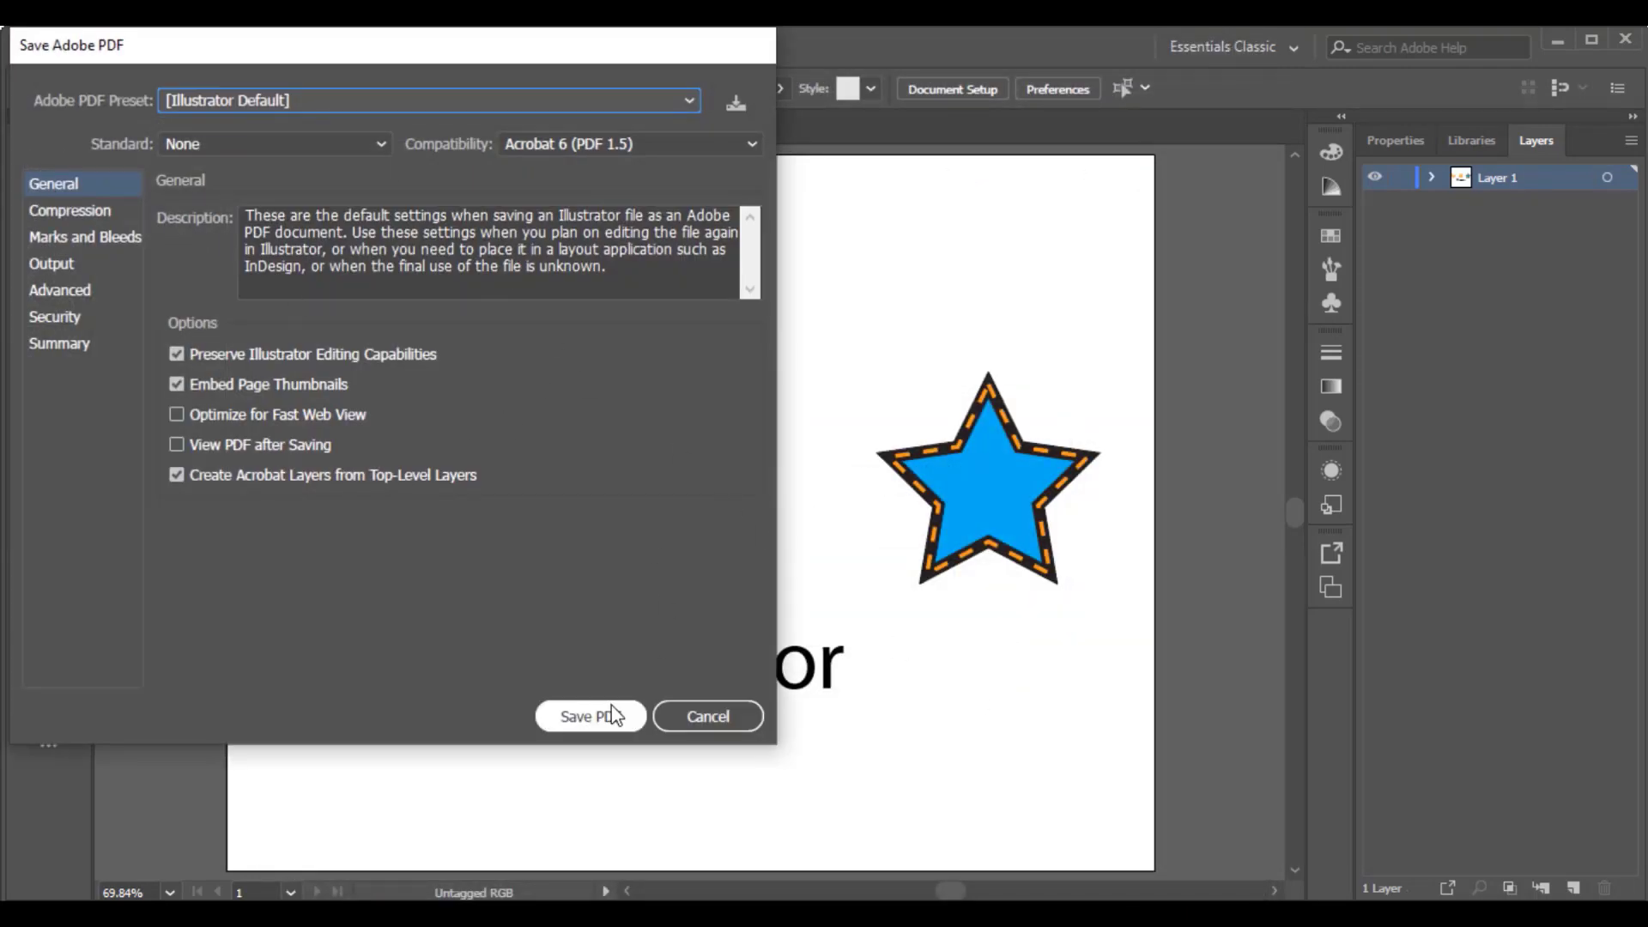
pyautogui.click(590, 716)
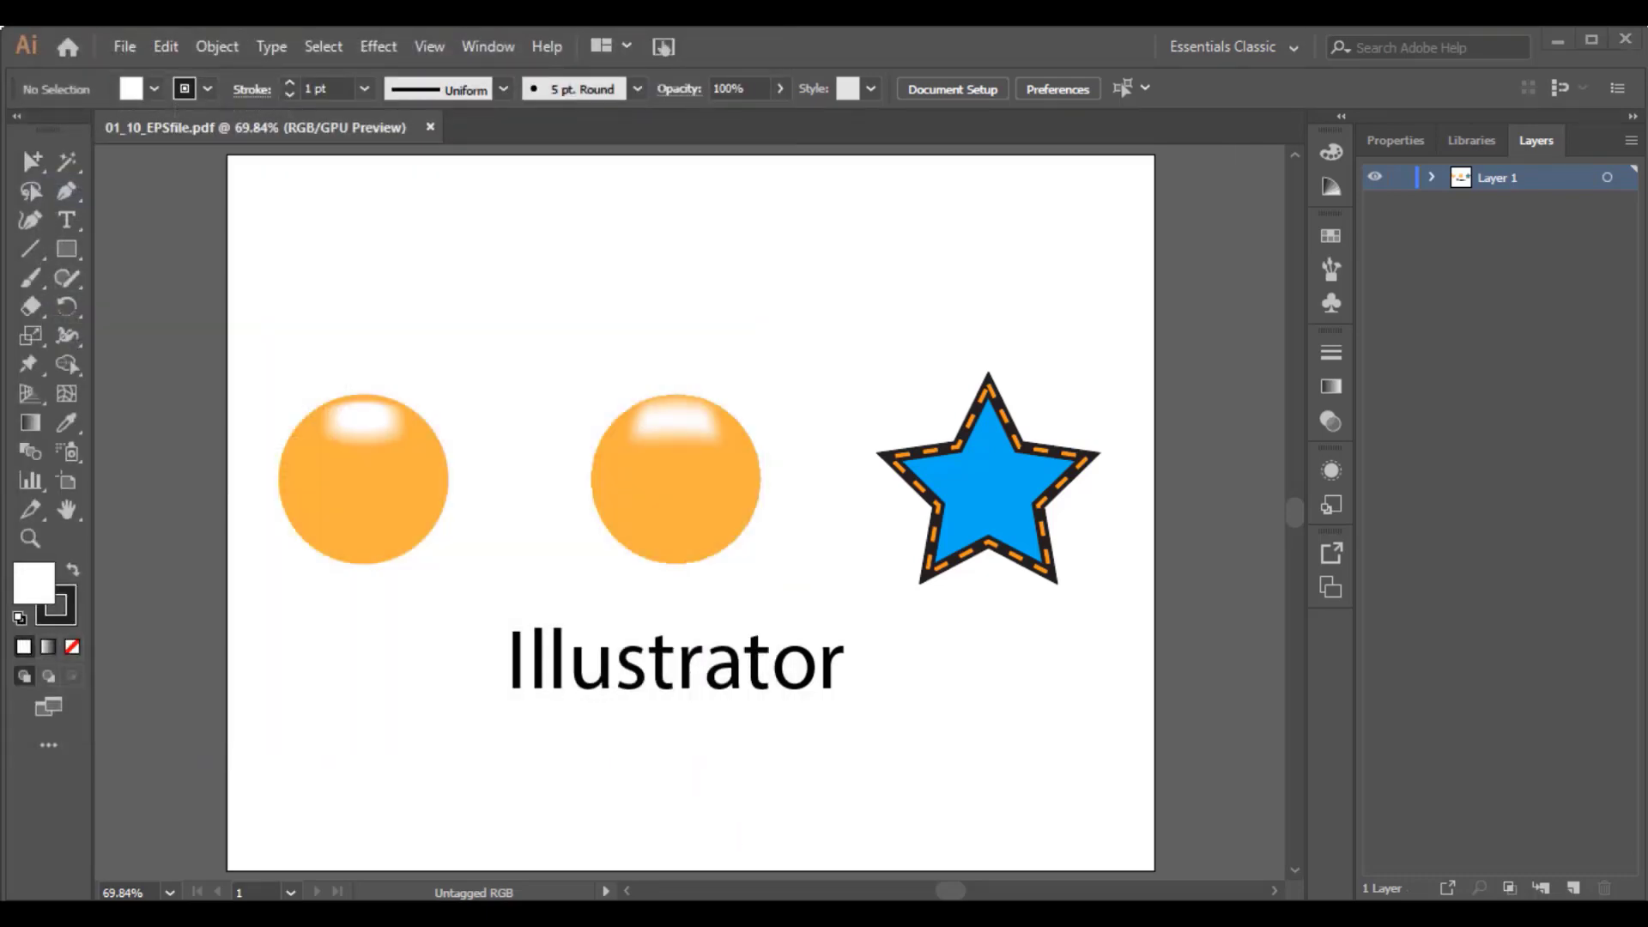
# Step: Switch to Inkscape and choose 01_10_EPSfile.pdf from the Chapter 01 folder as the file to open
pyautogui.moveTo(1082, 892)
pyautogui.click(1023, 860)
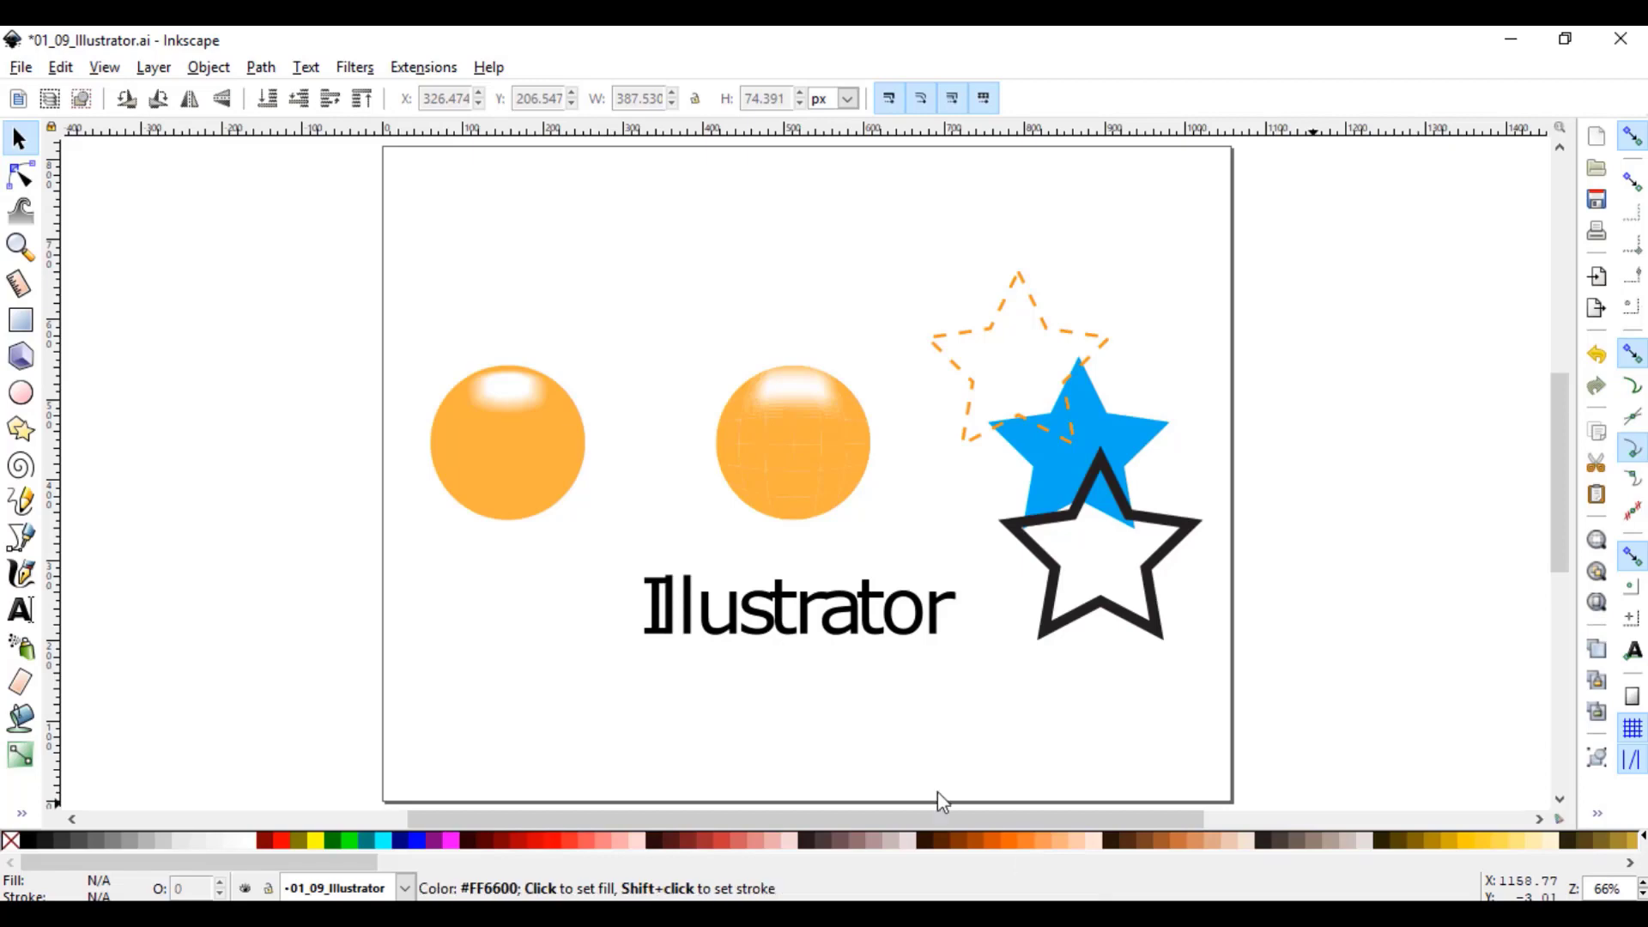
pyautogui.click(21, 68)
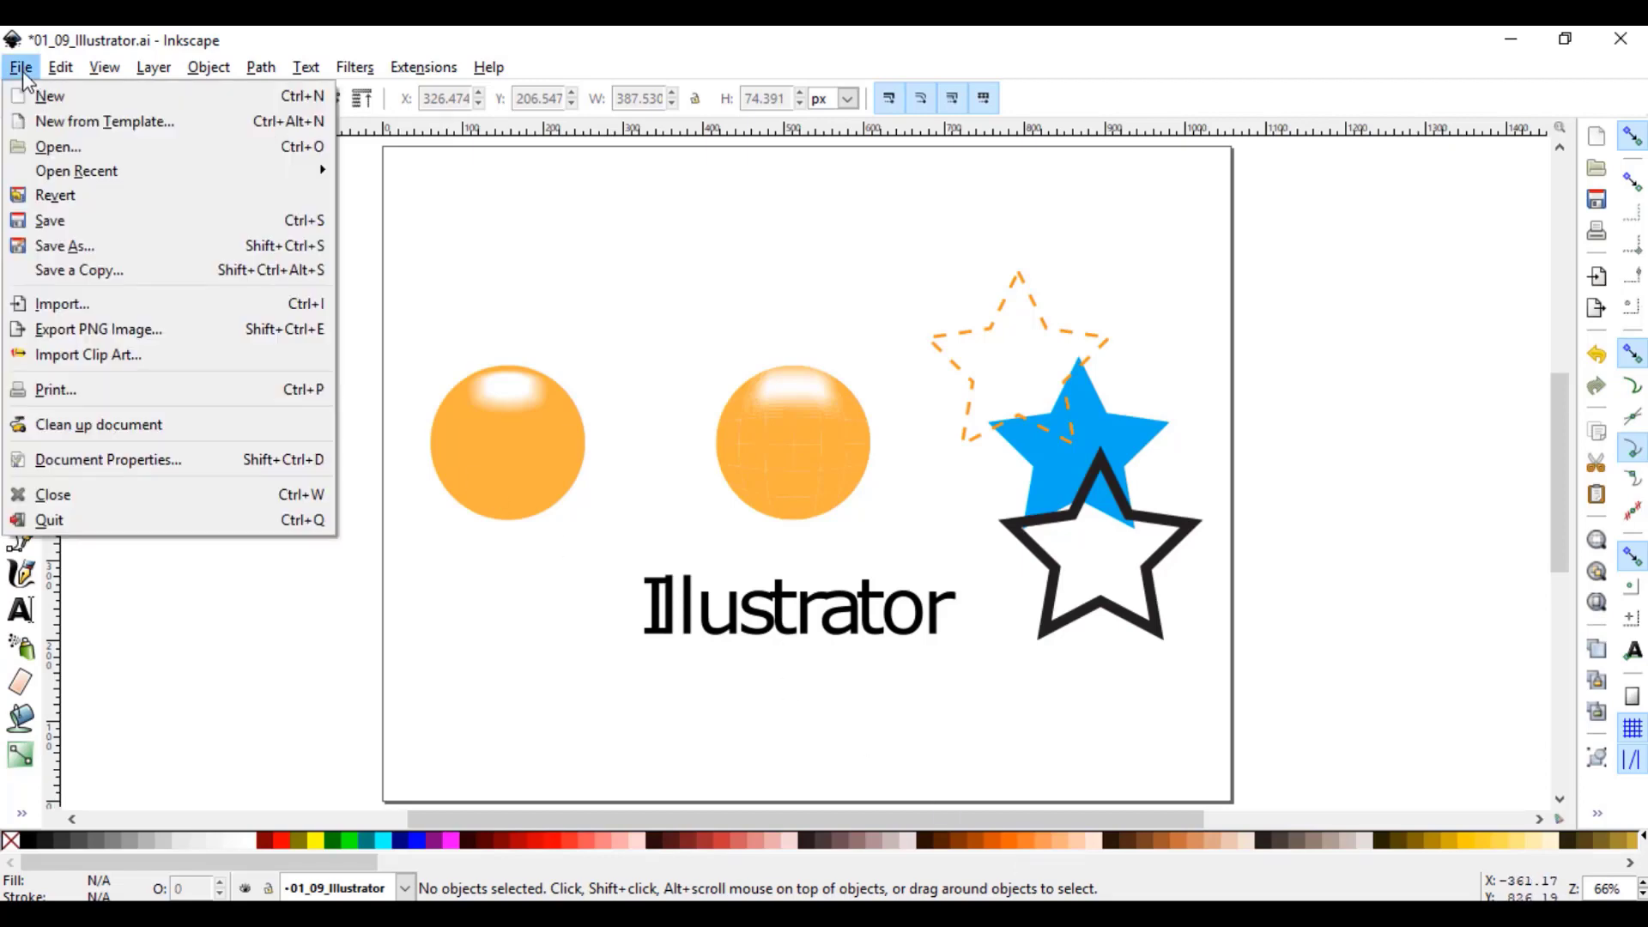
pyautogui.click(75, 148)
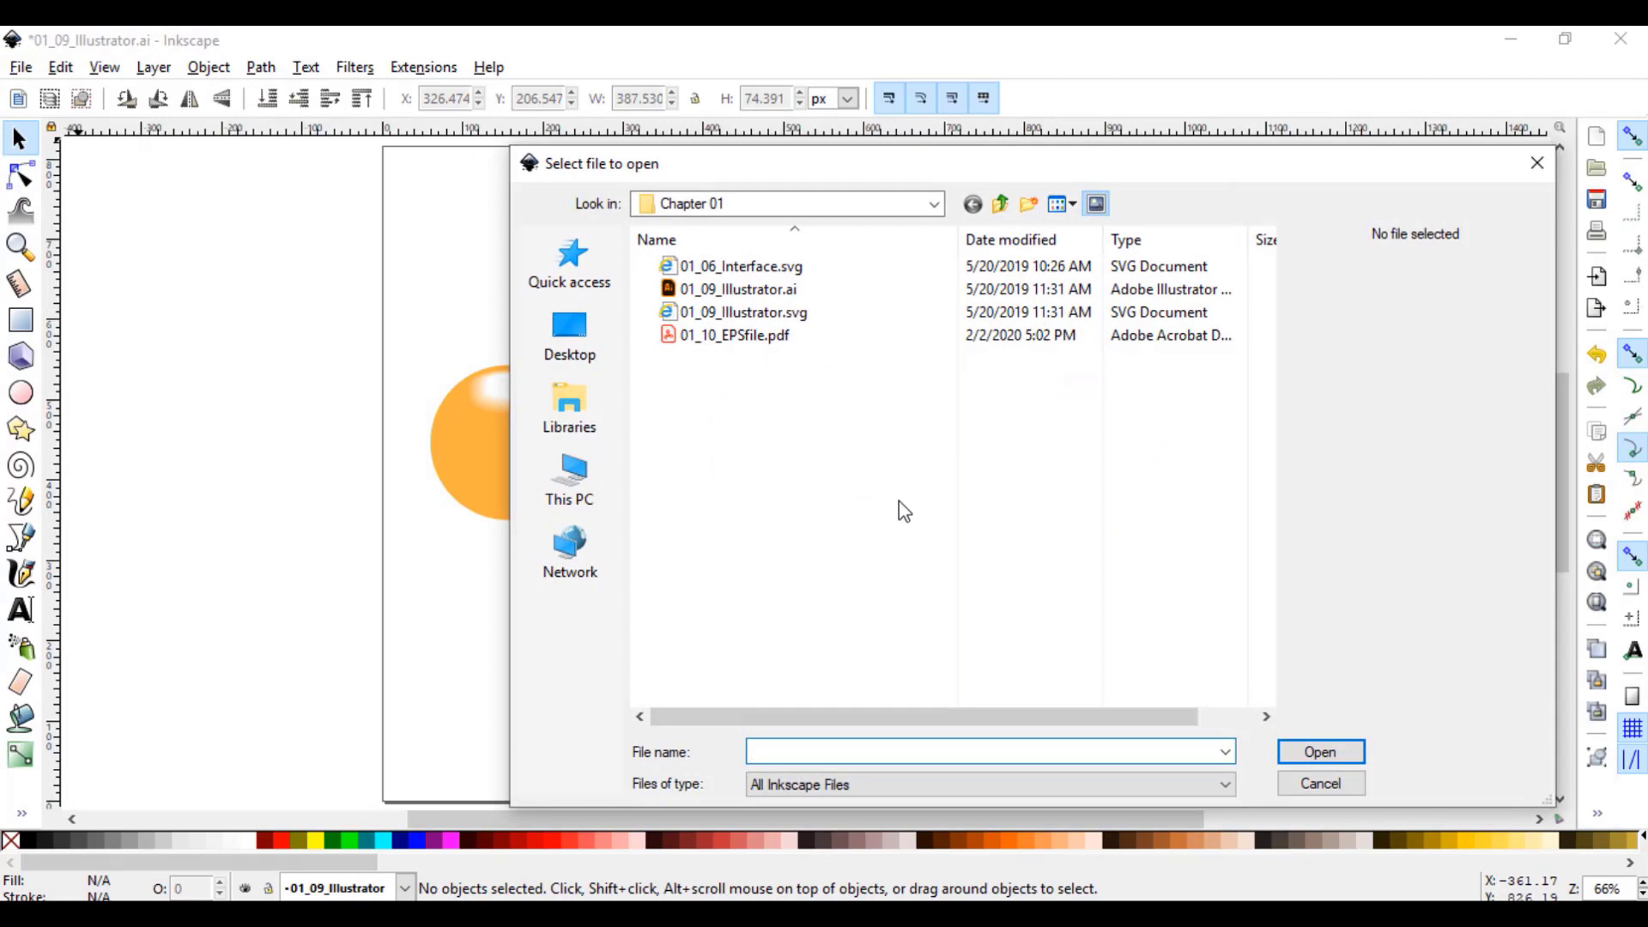
pyautogui.click(769, 341)
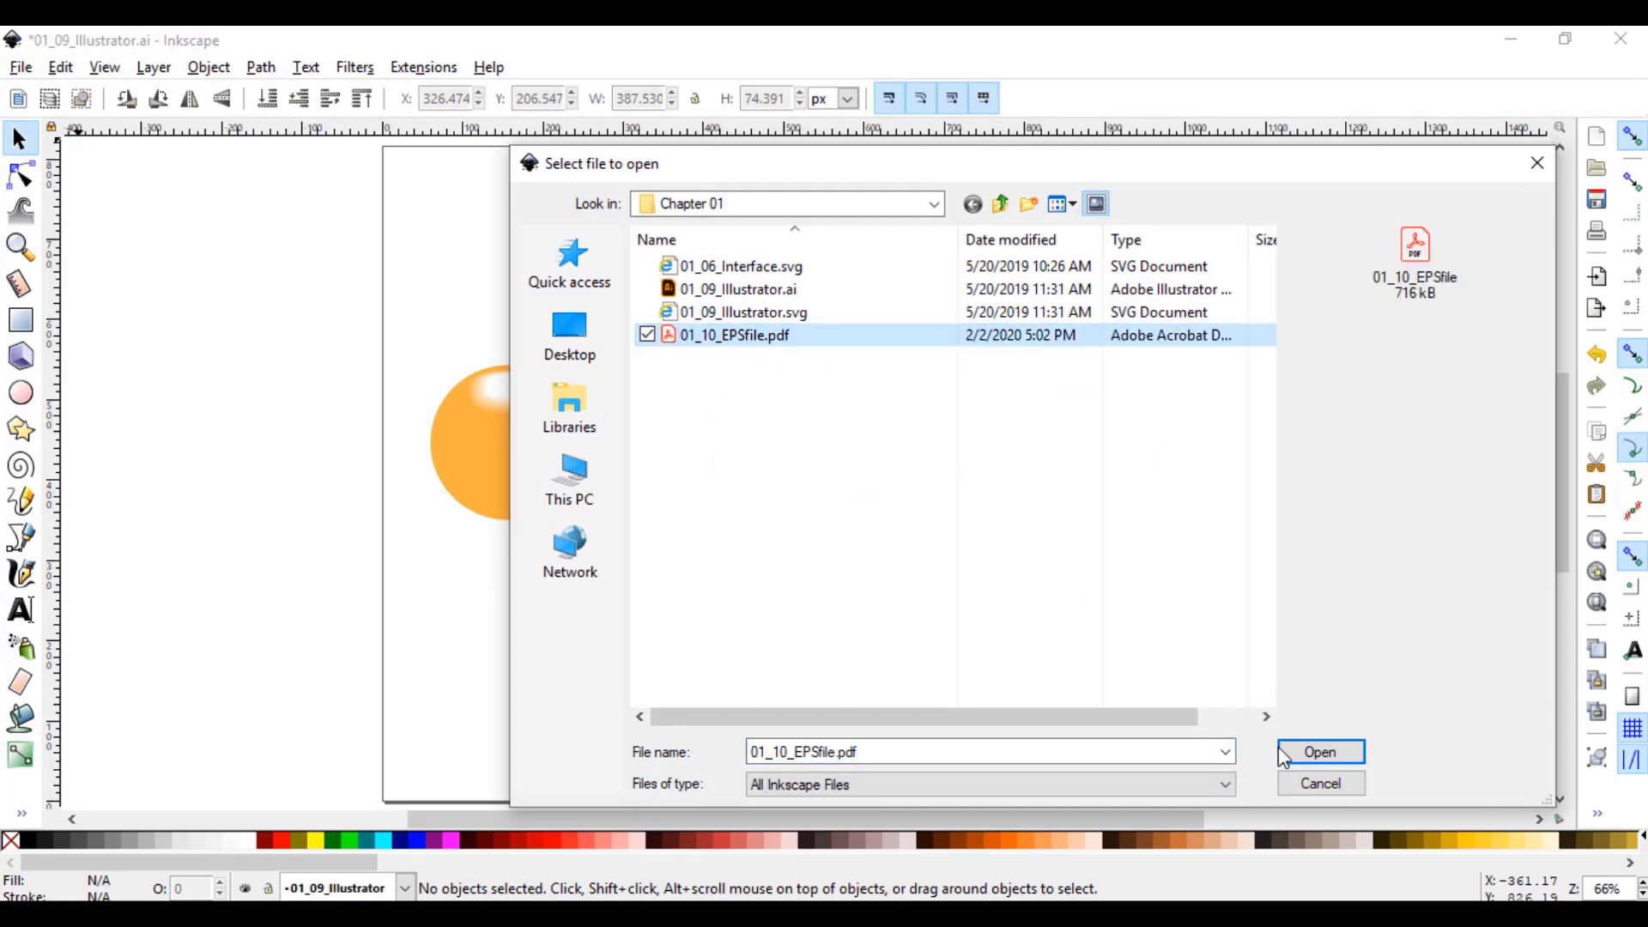
pyautogui.click(1315, 753)
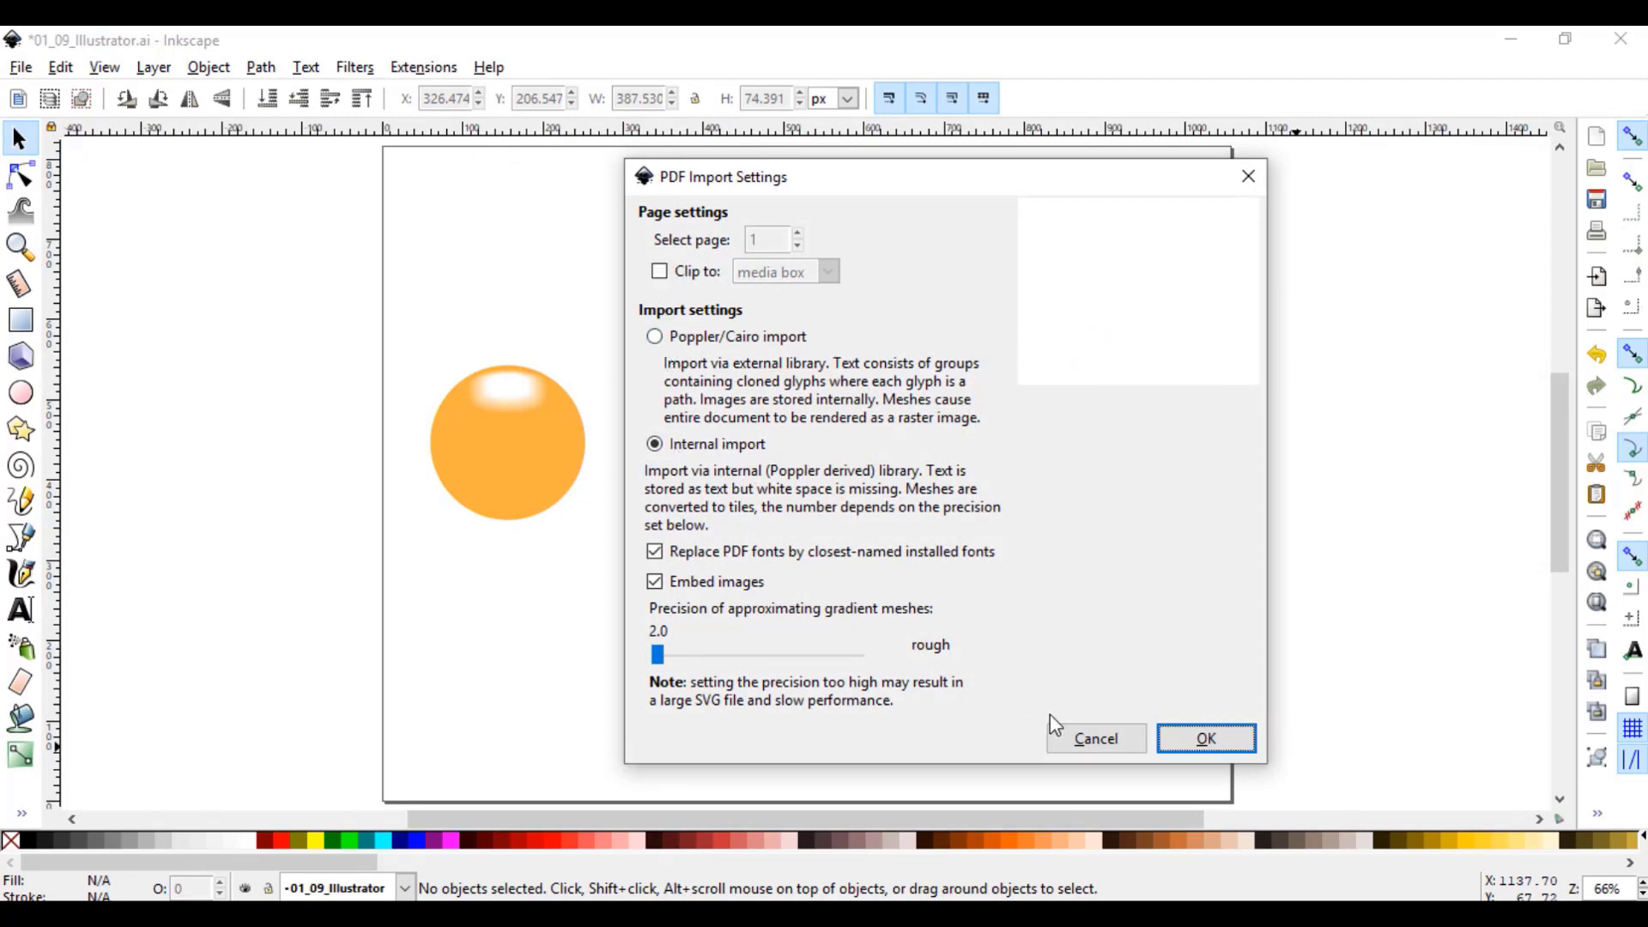
# Step: Import the PDF using internal import with a gradient mesh precision of 2.0, and maximize the new document window
pyautogui.click(1207, 740)
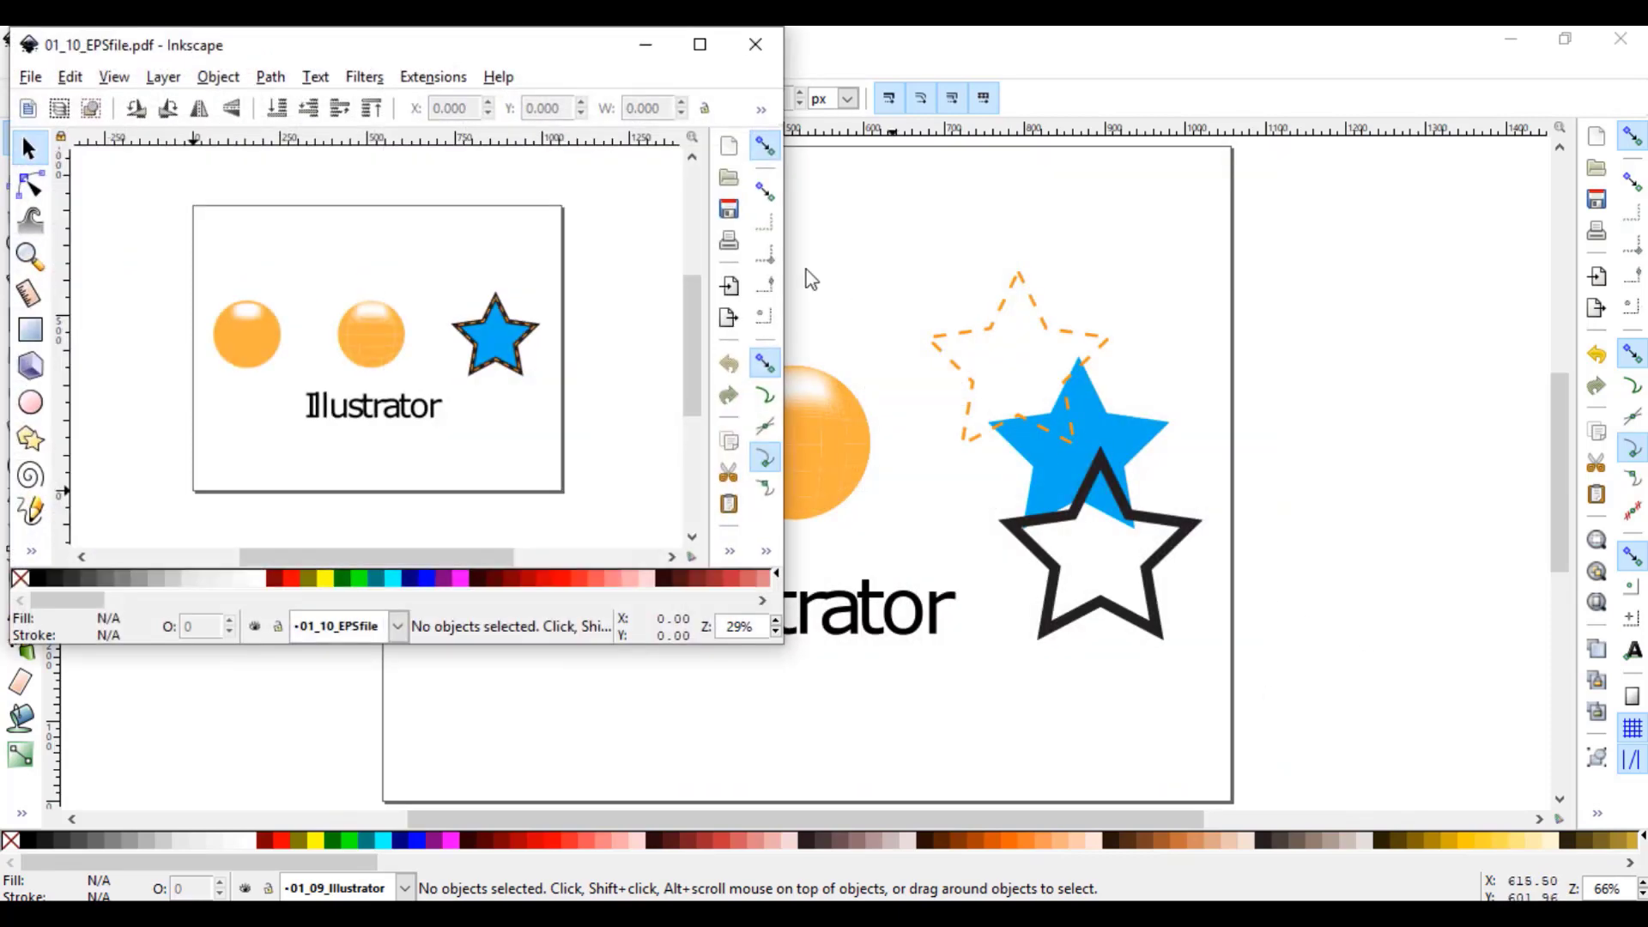
pyautogui.click(699, 44)
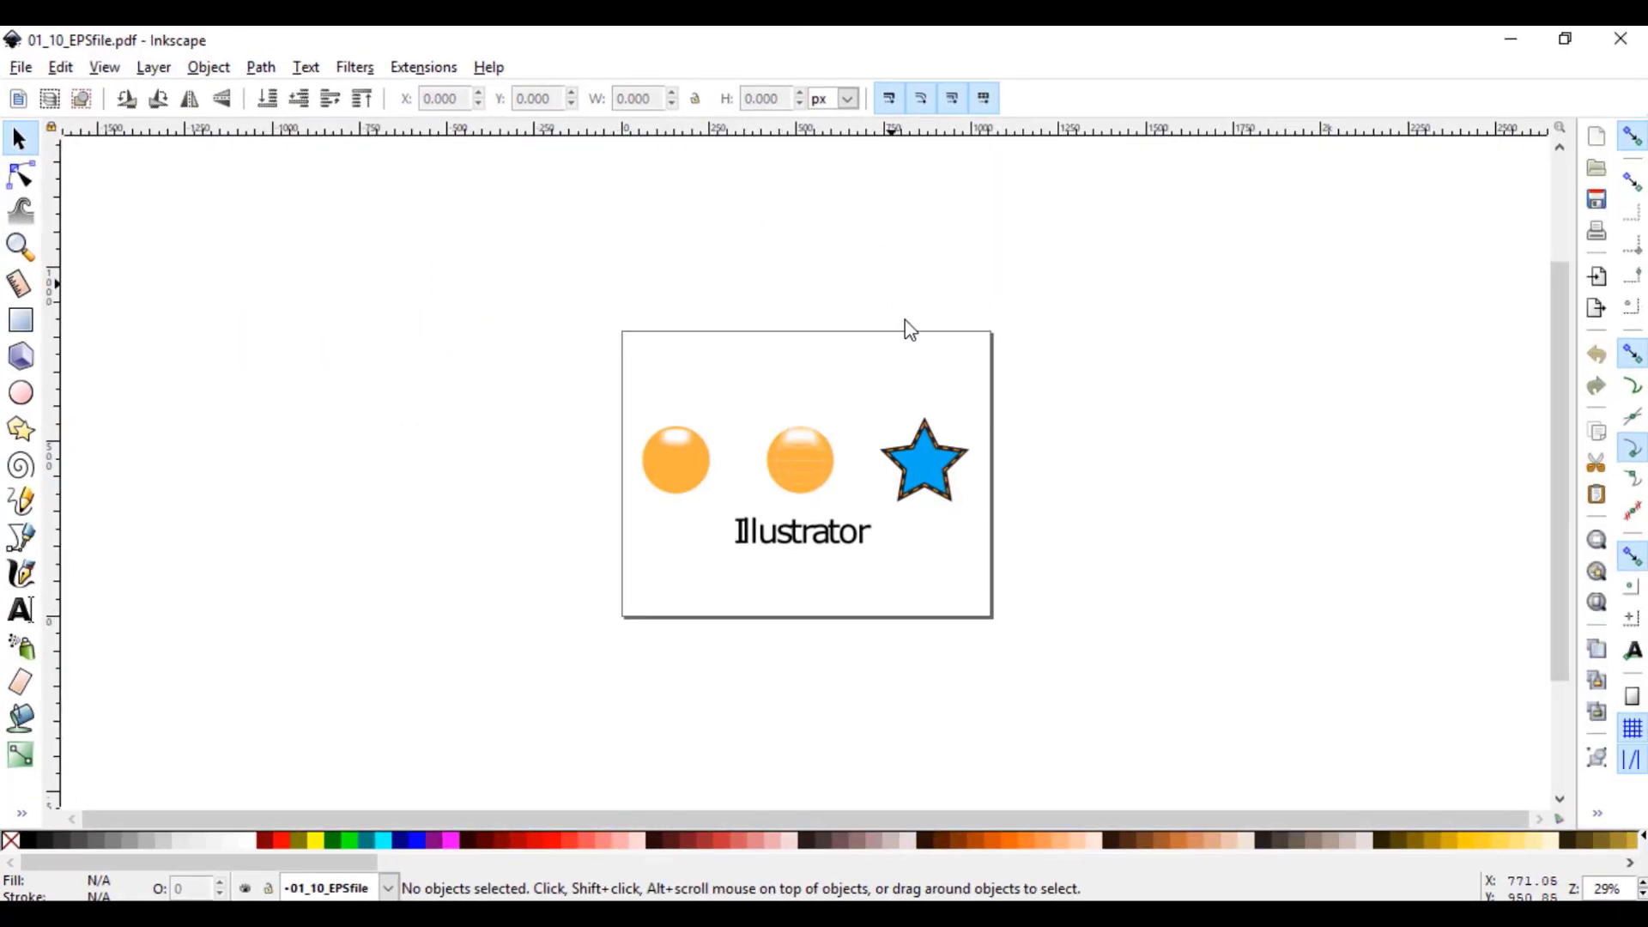
pyautogui.click(1641, 883)
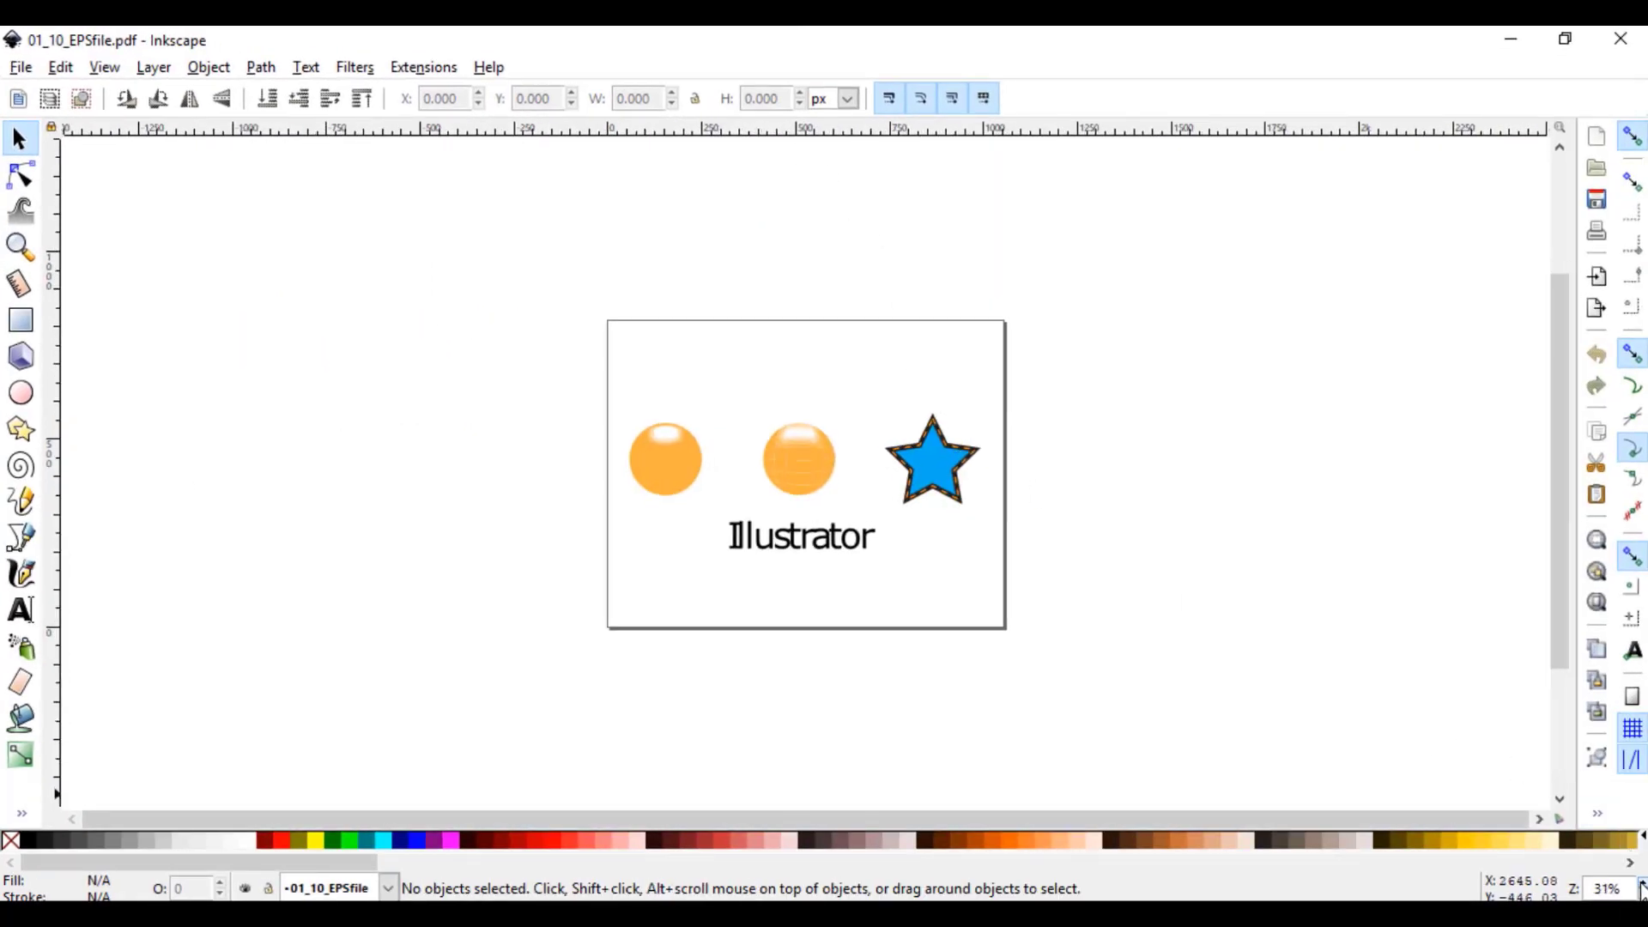
pyautogui.click(1641, 883)
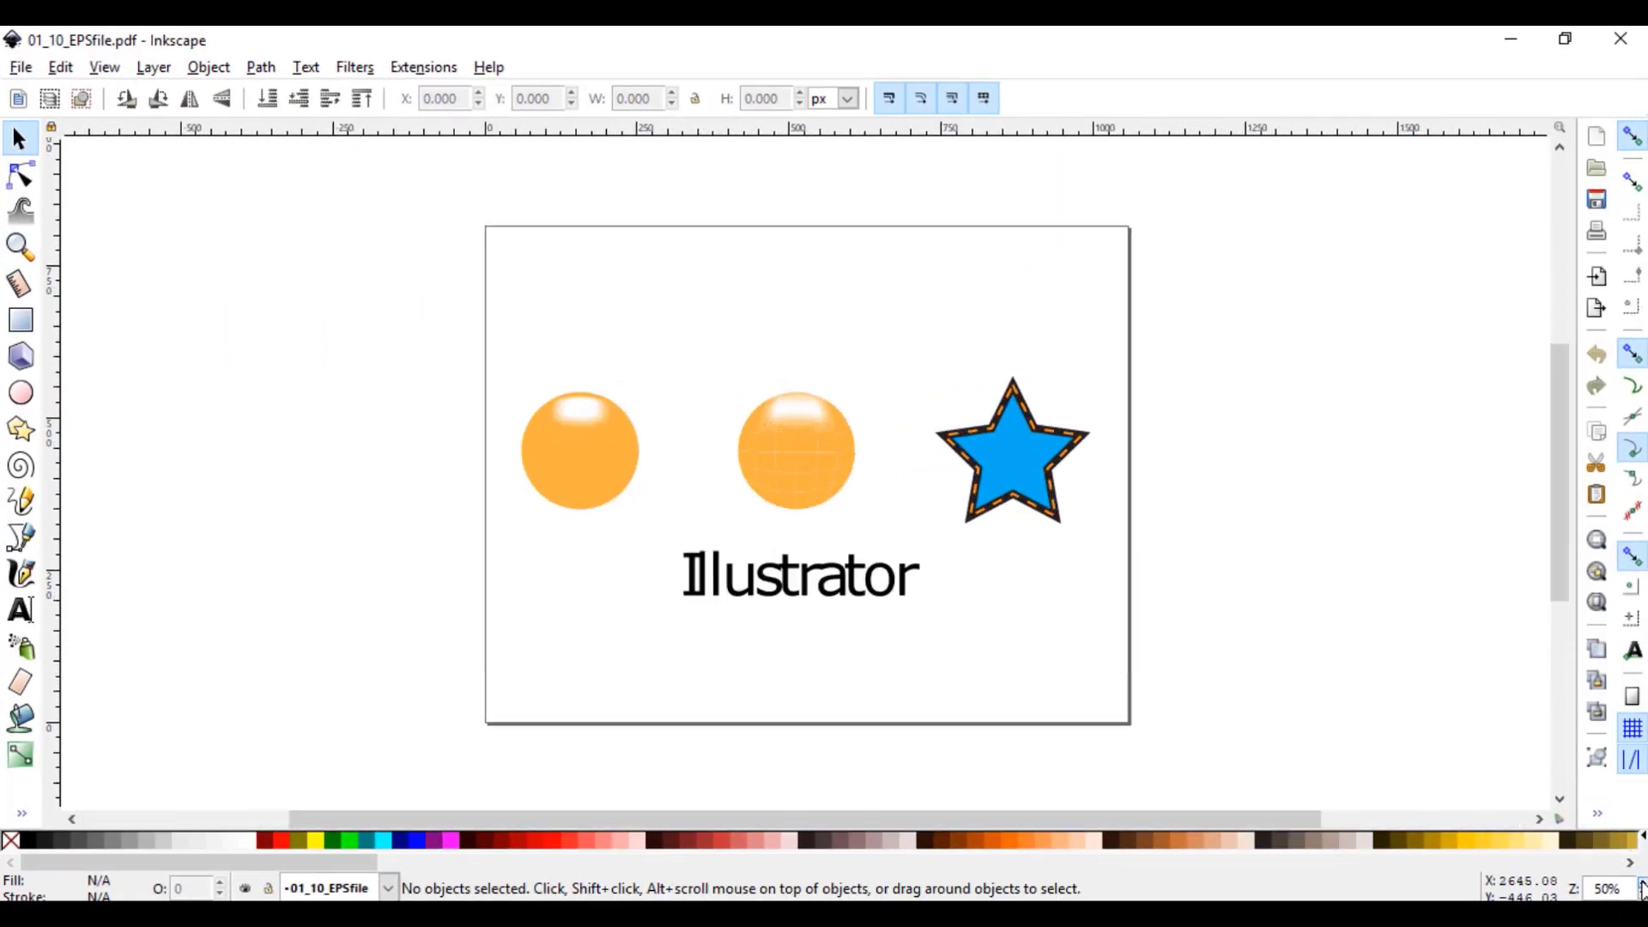
pyautogui.click(1641, 883)
pyautogui.click(1641, 883)
pyautogui.click(1641, 883)
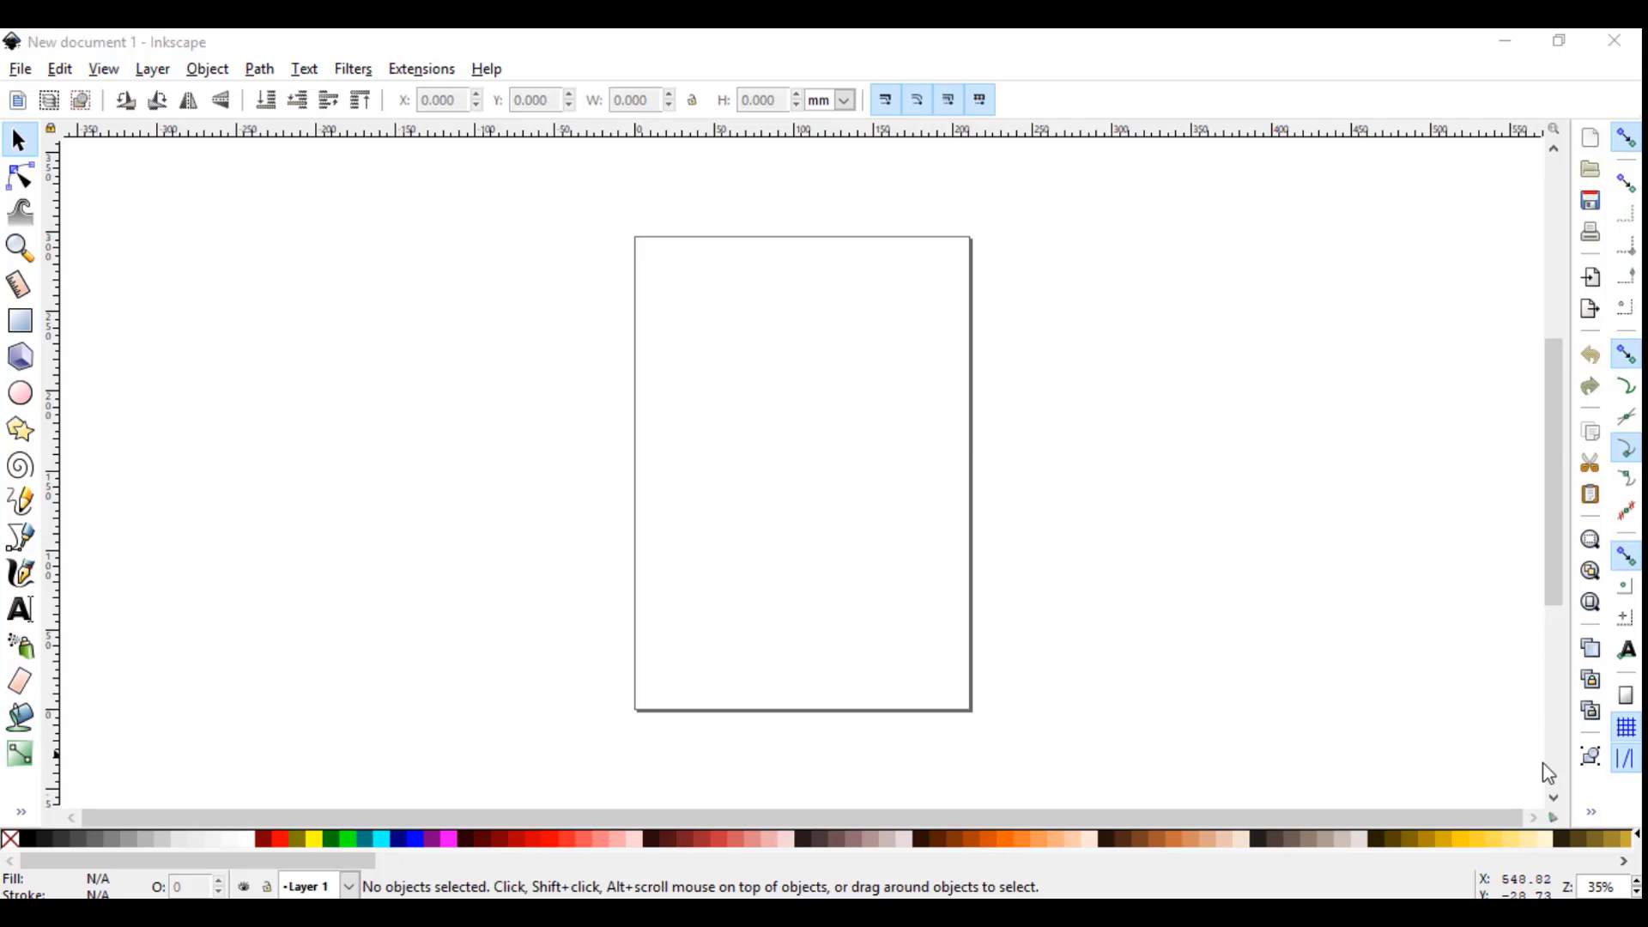
# Step: Open the new document's Document Properties and move the dialog fully into view
pyautogui.click(1590, 814)
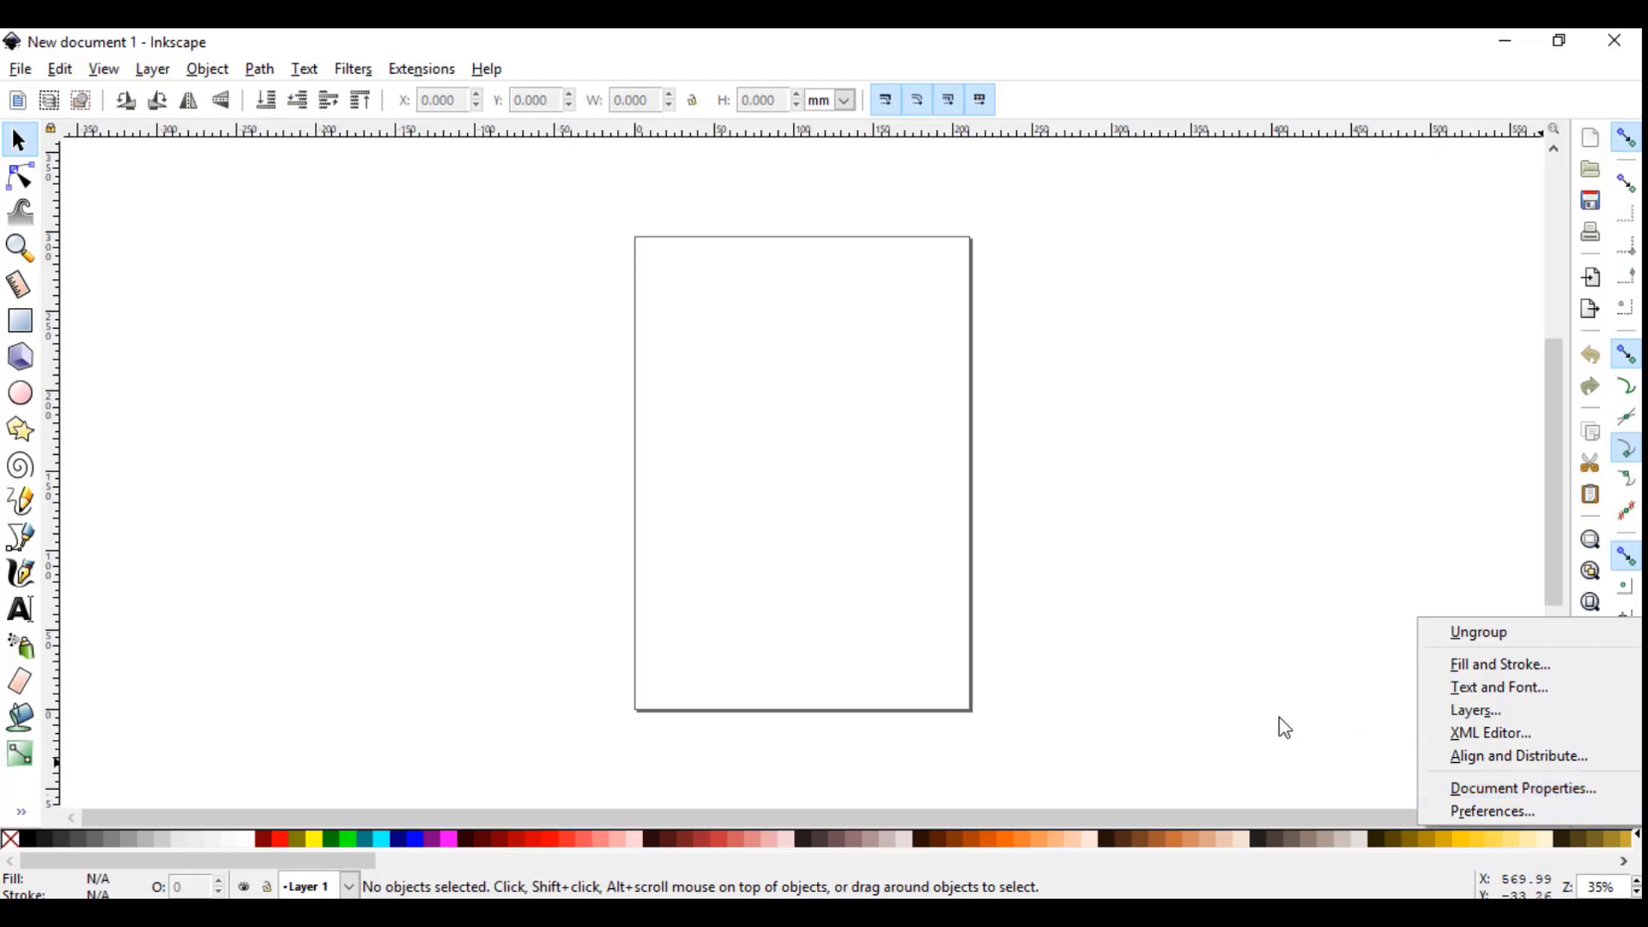
pyautogui.click(1193, 699)
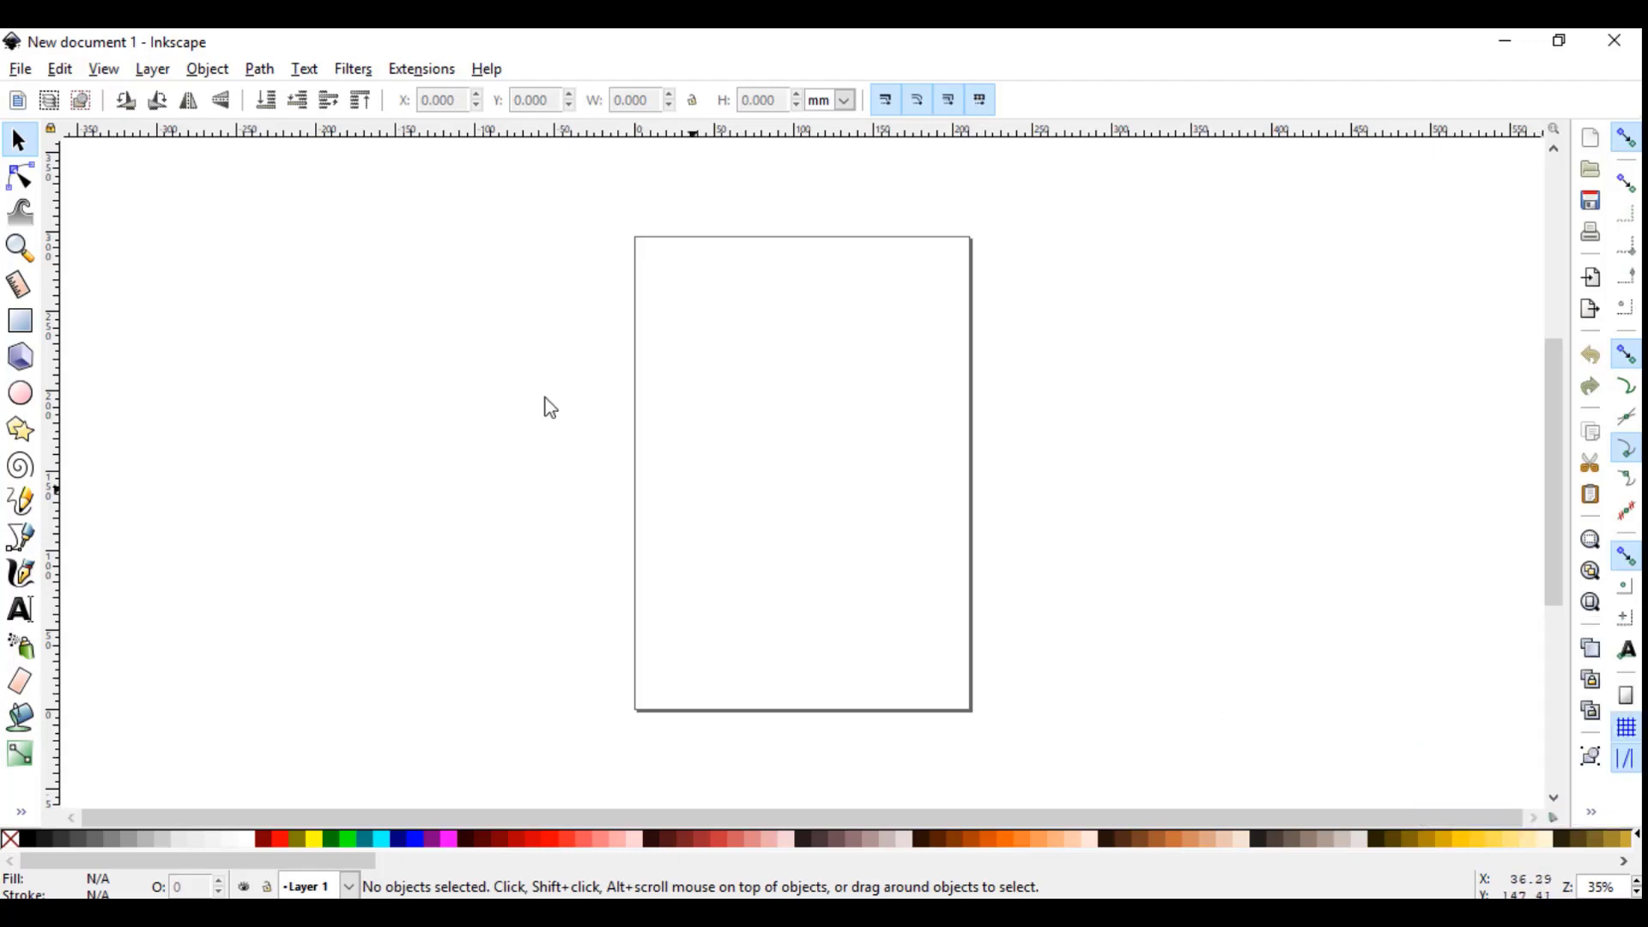
pyautogui.click(26, 71)
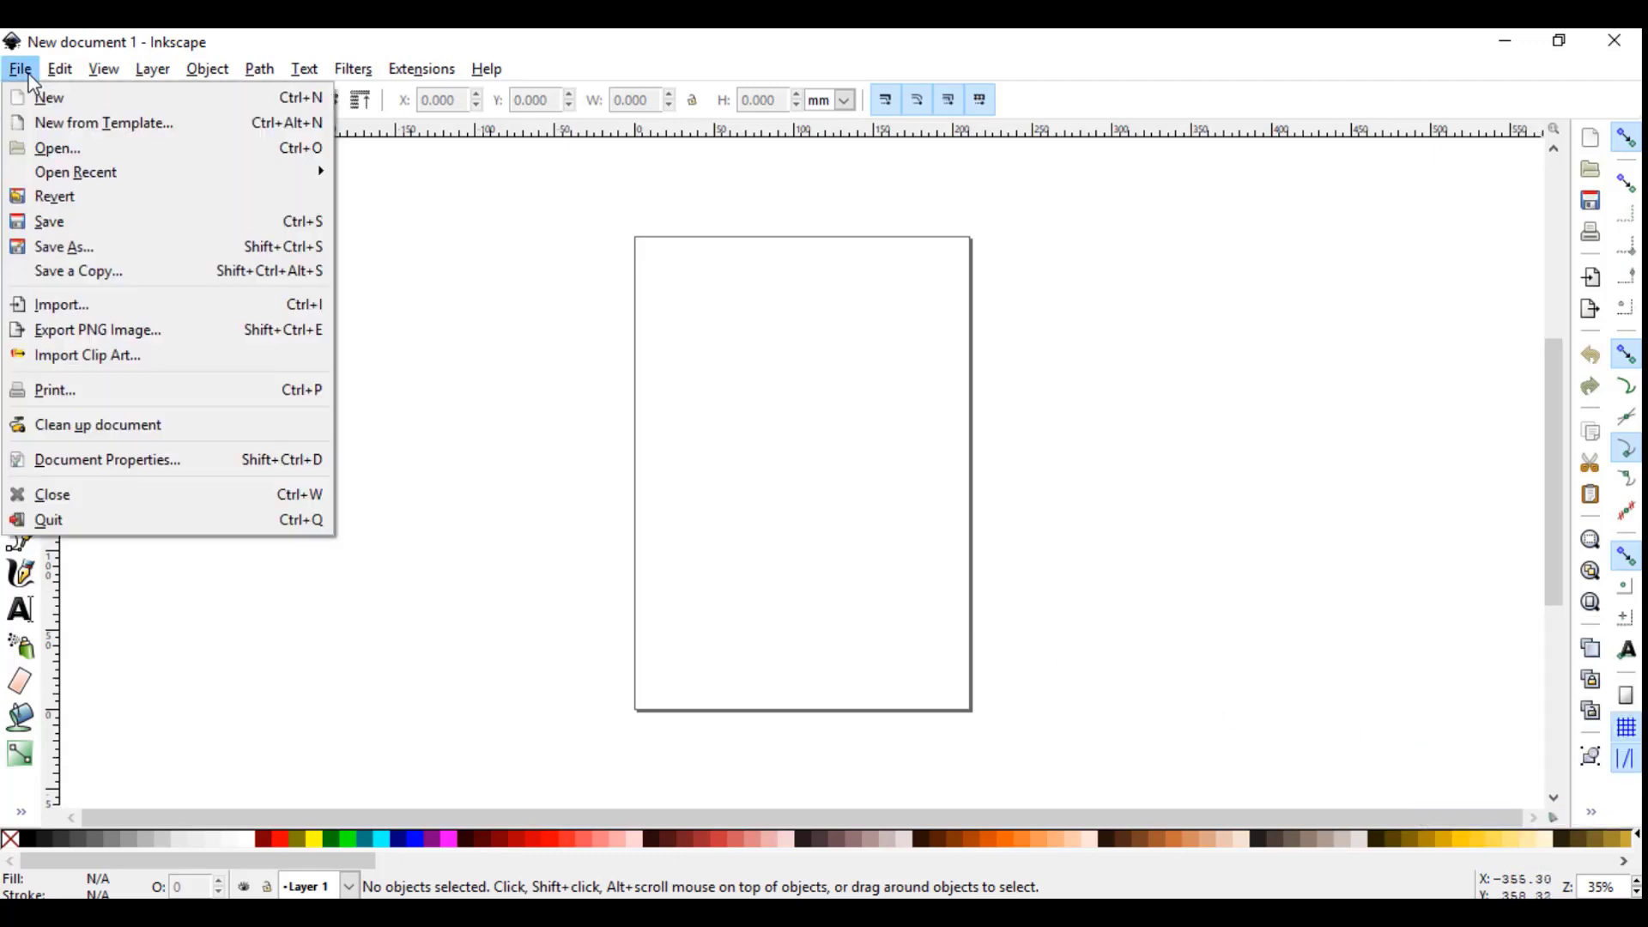
pyautogui.click(120, 463)
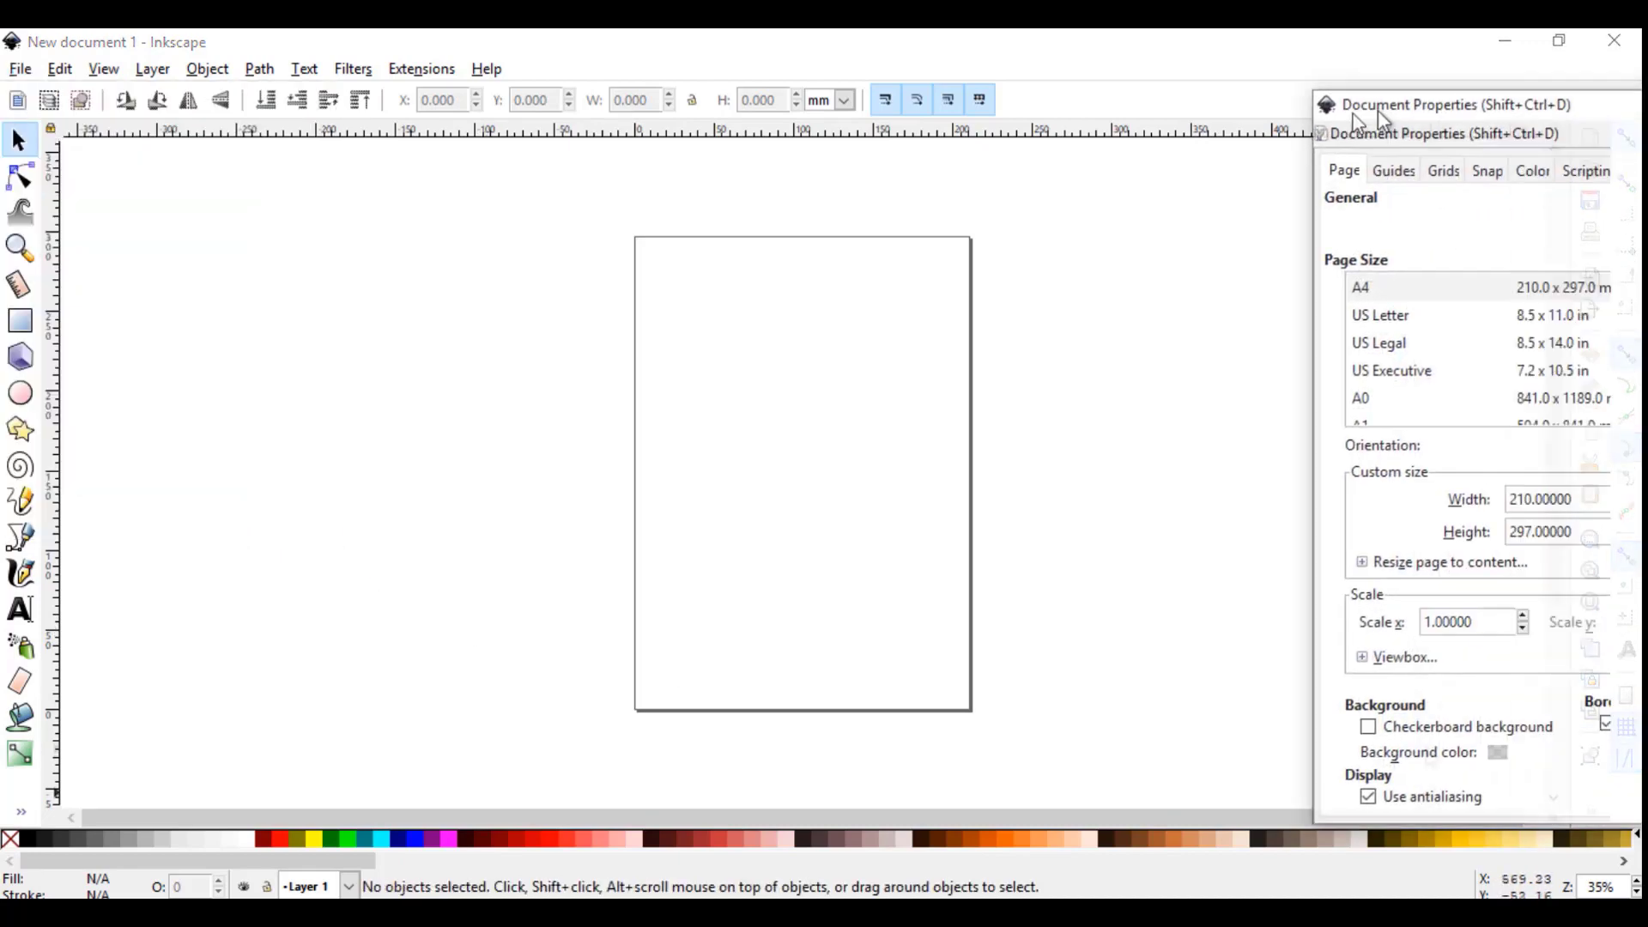
pyautogui.moveTo(1378, 110); pyautogui.dragTo(1098, 98)
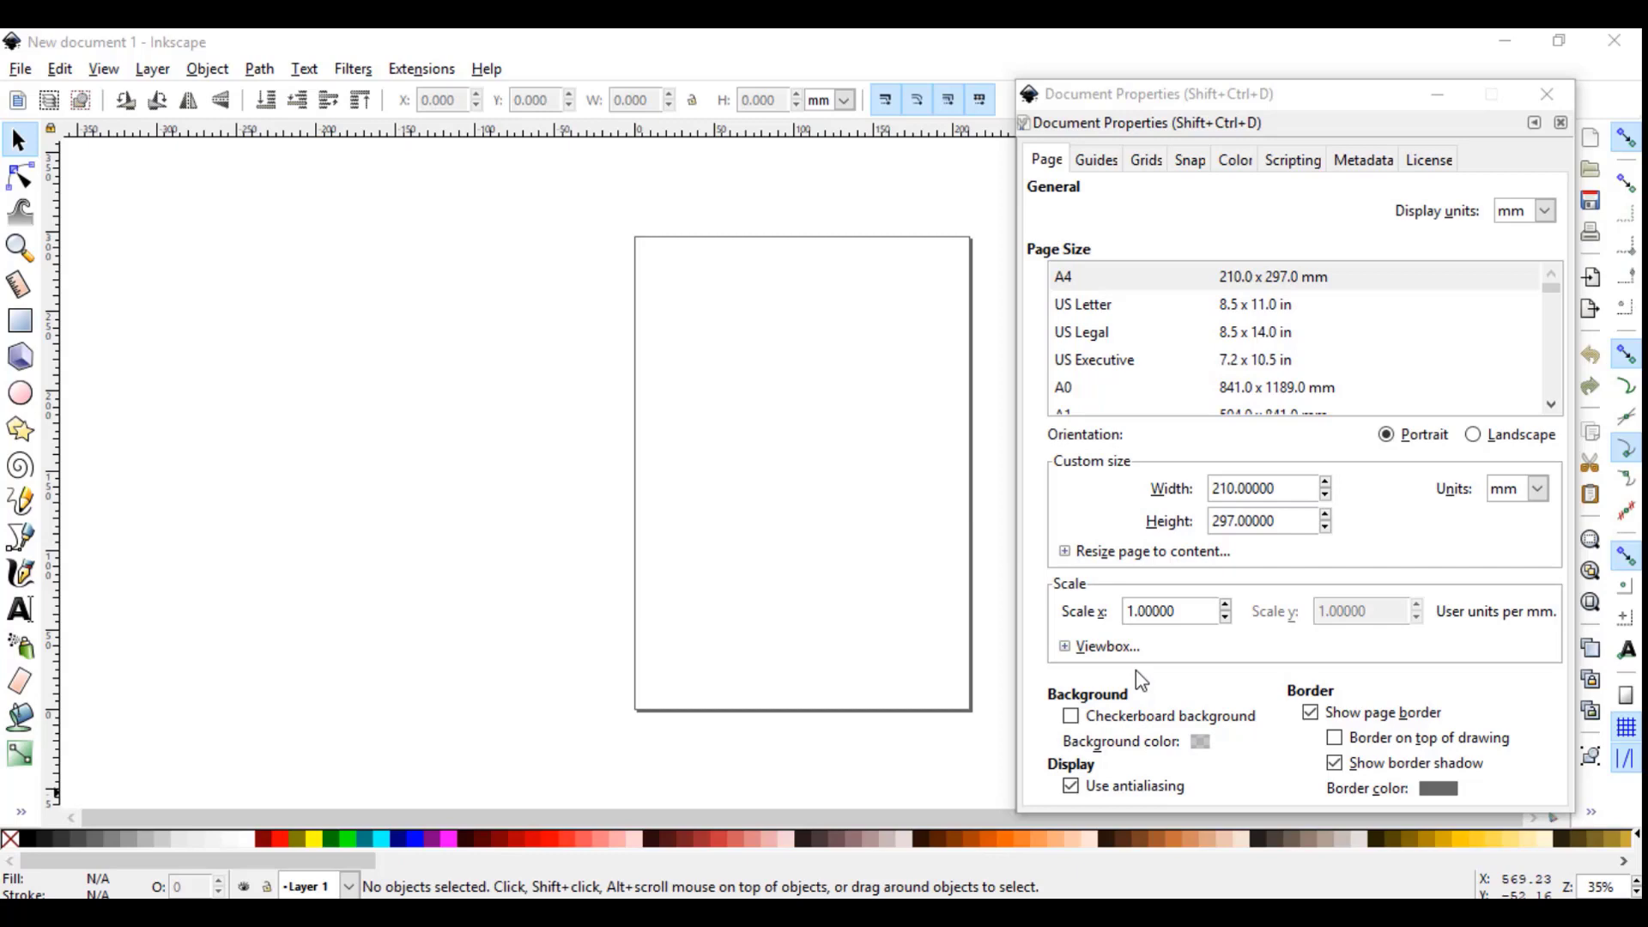
# Step: Turn the page border off and back on
pyautogui.click(1311, 714)
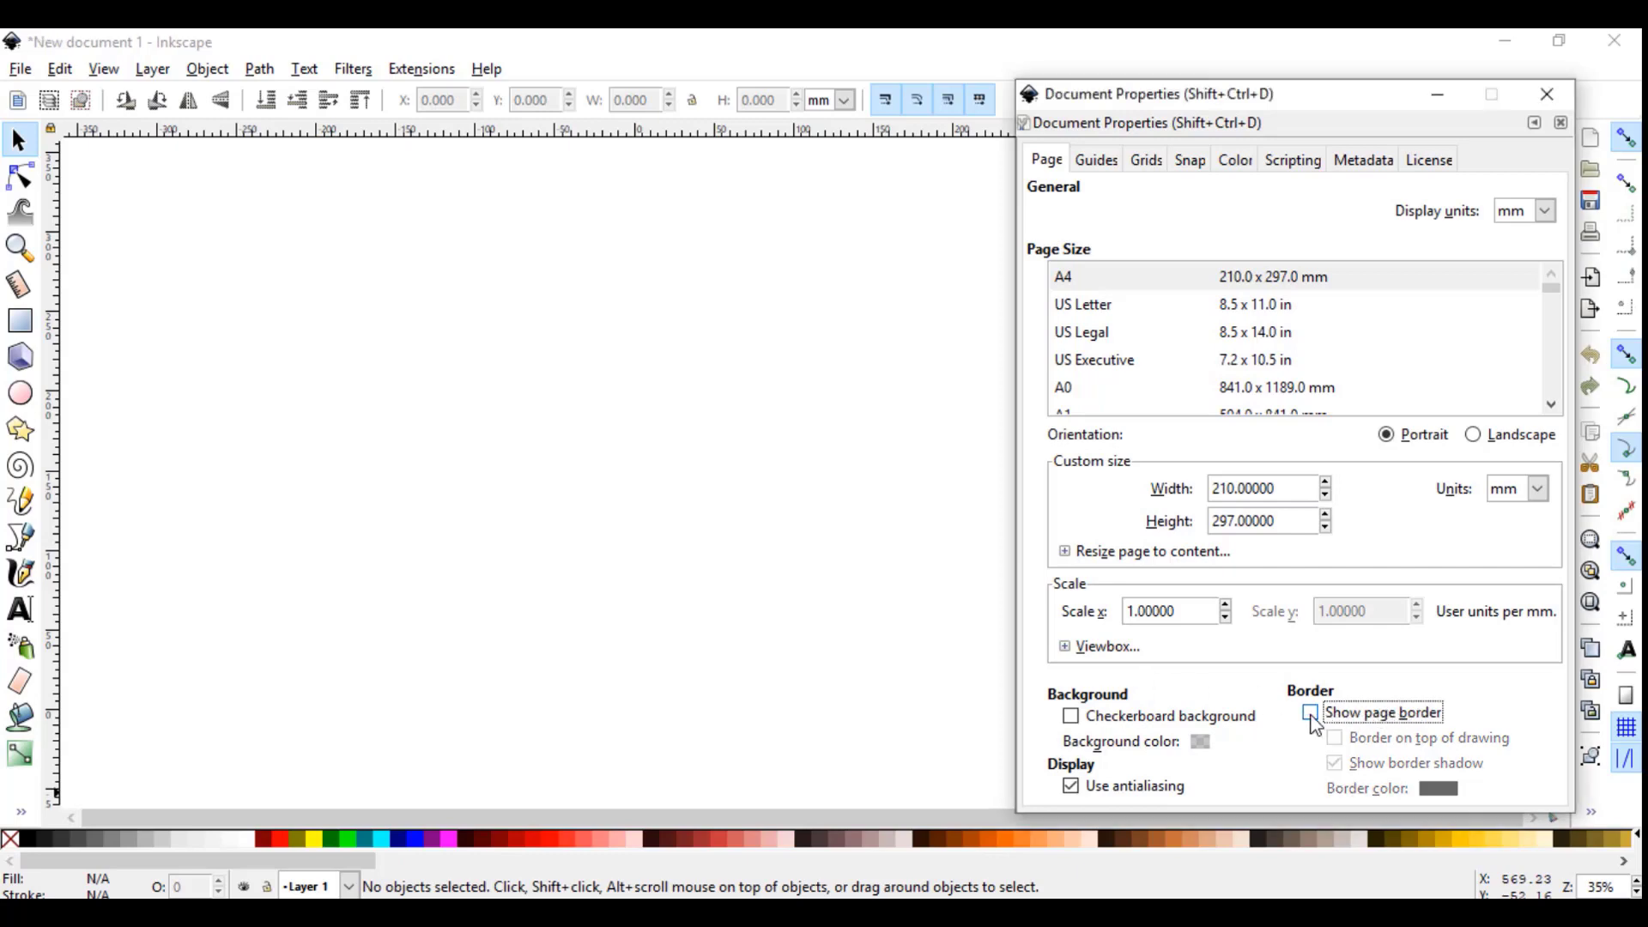
pyautogui.click(1310, 716)
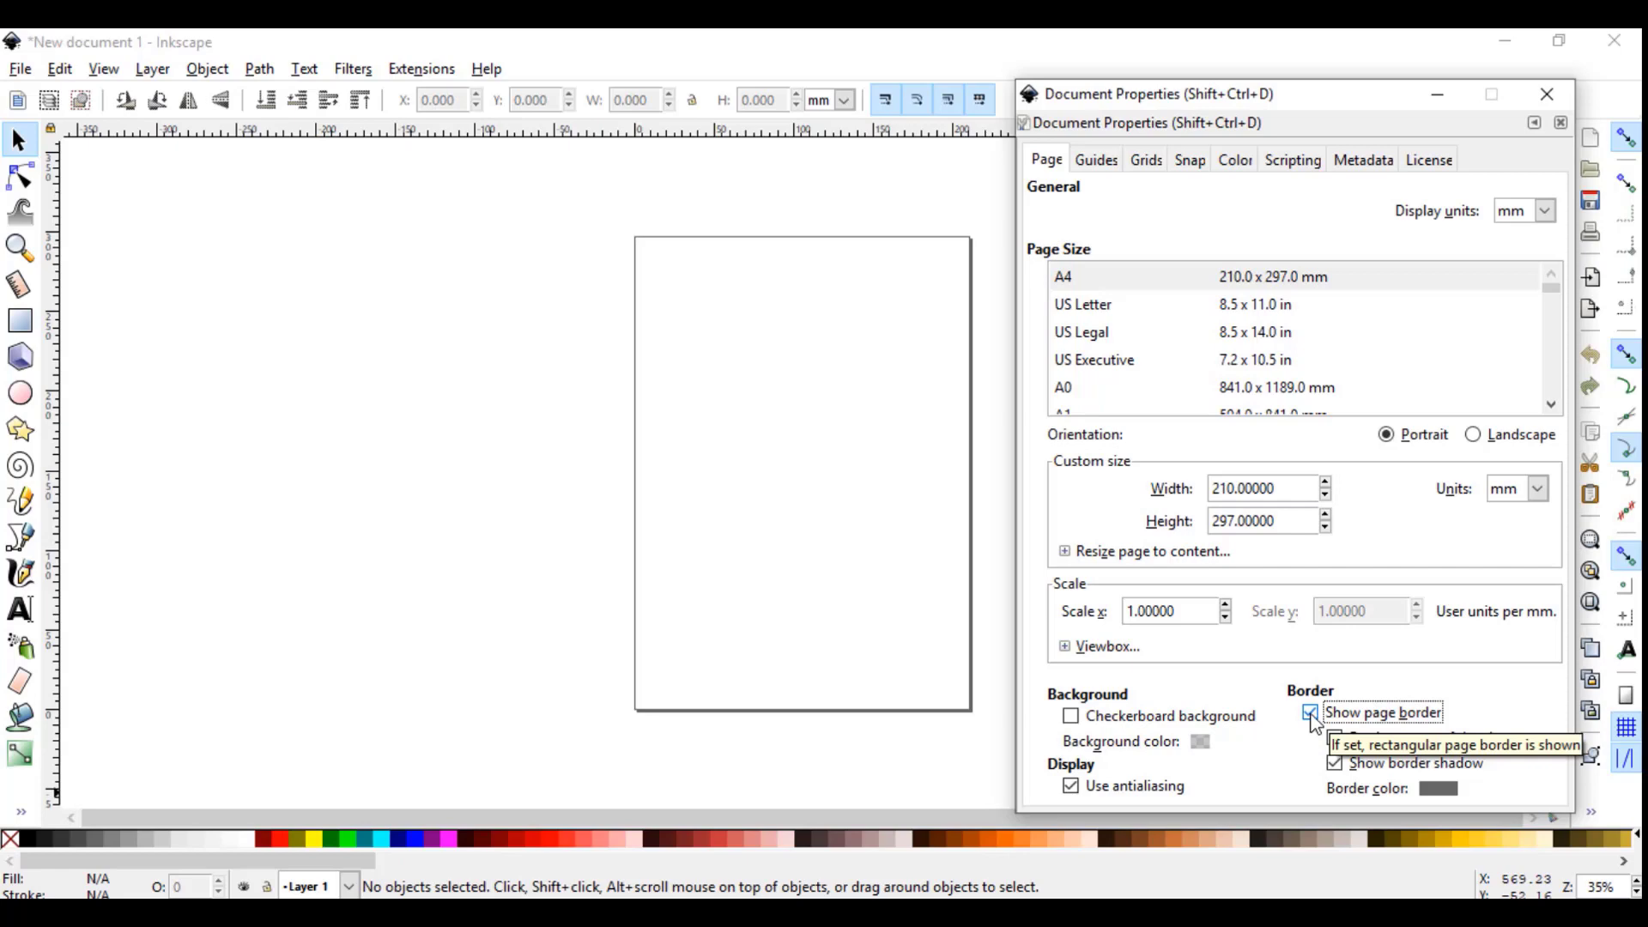
# Step: Review the document's guide, grid type, snap, color profile, scripting, metadata and license settings, and close Document Properties and the document
pyautogui.click(1097, 164)
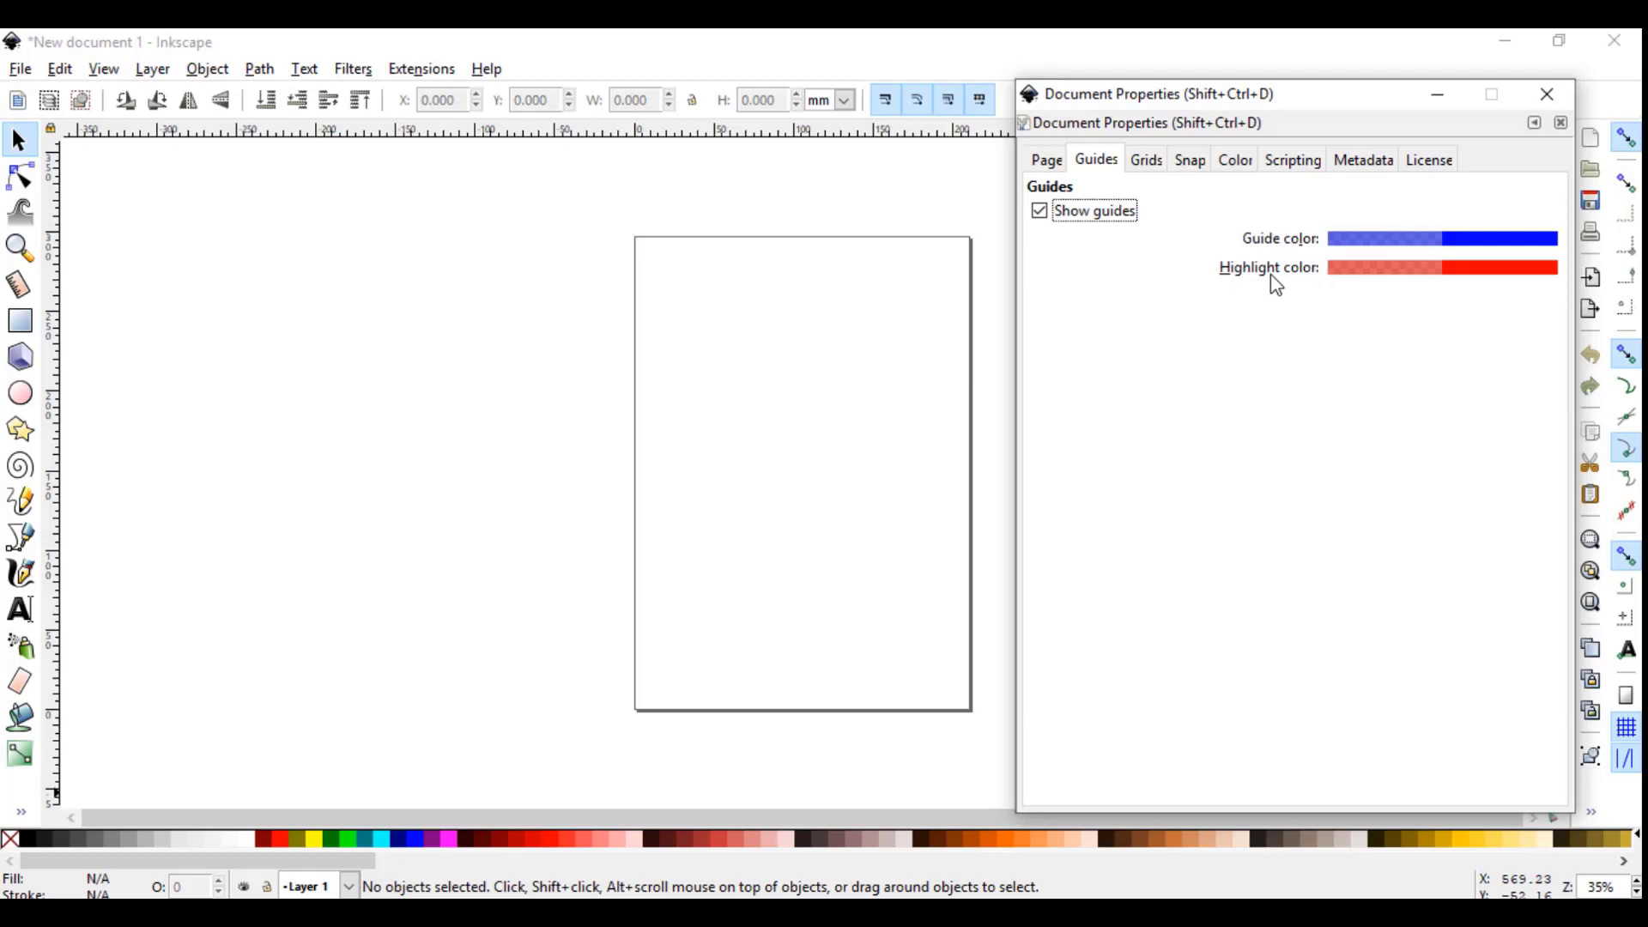
pyautogui.click(1151, 163)
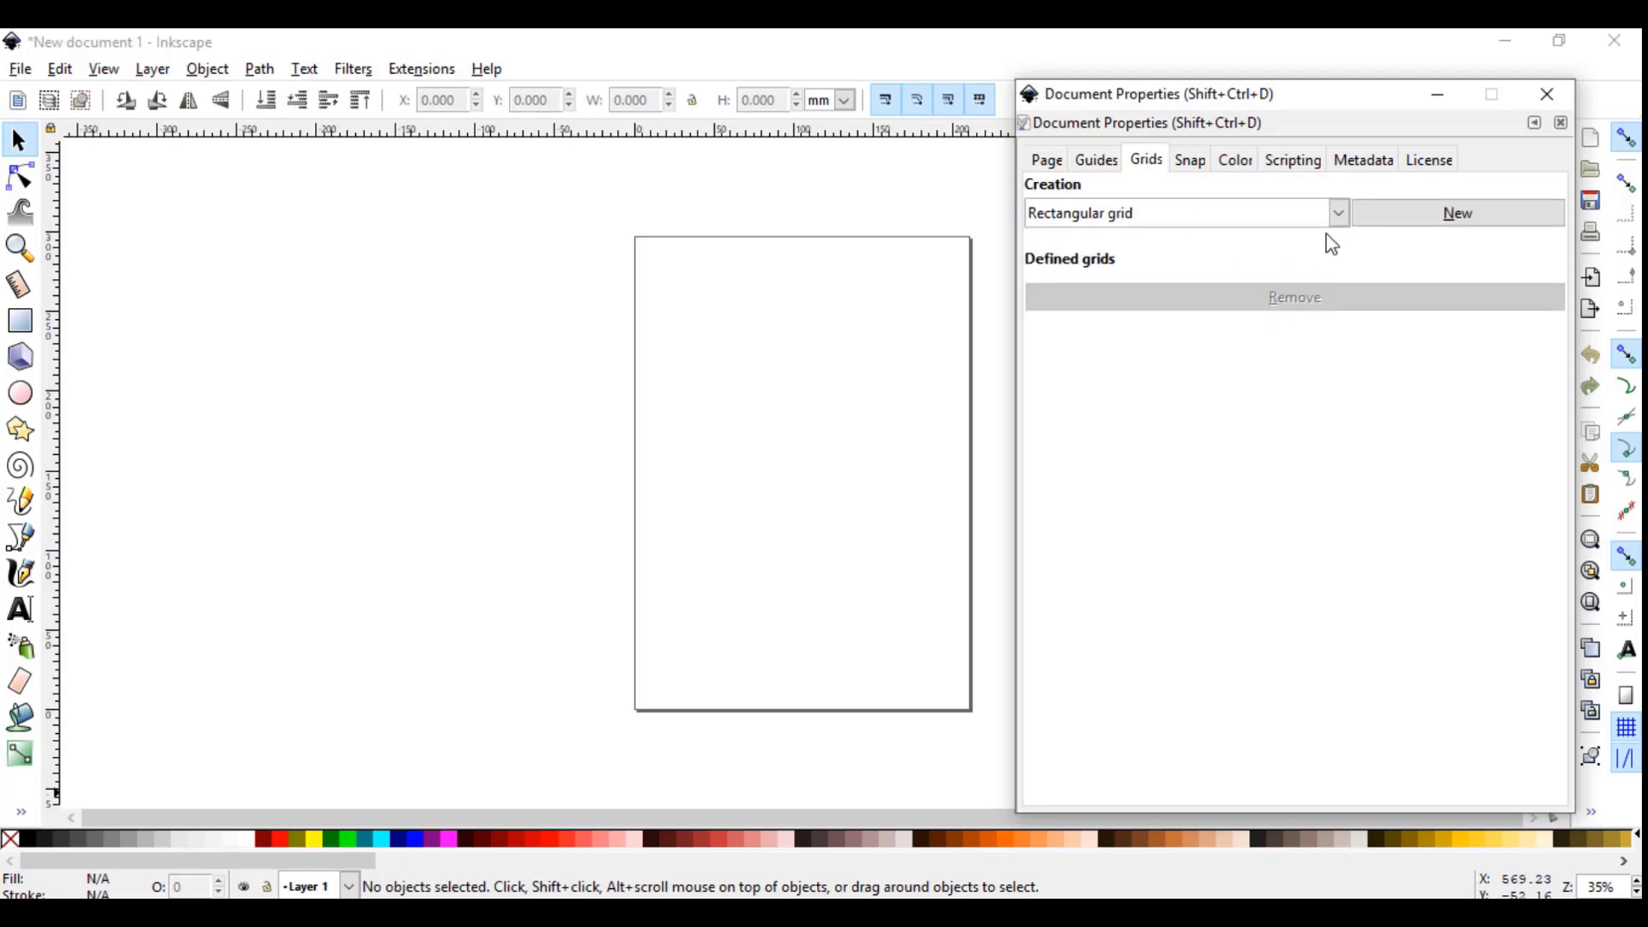
pyautogui.click(1339, 214)
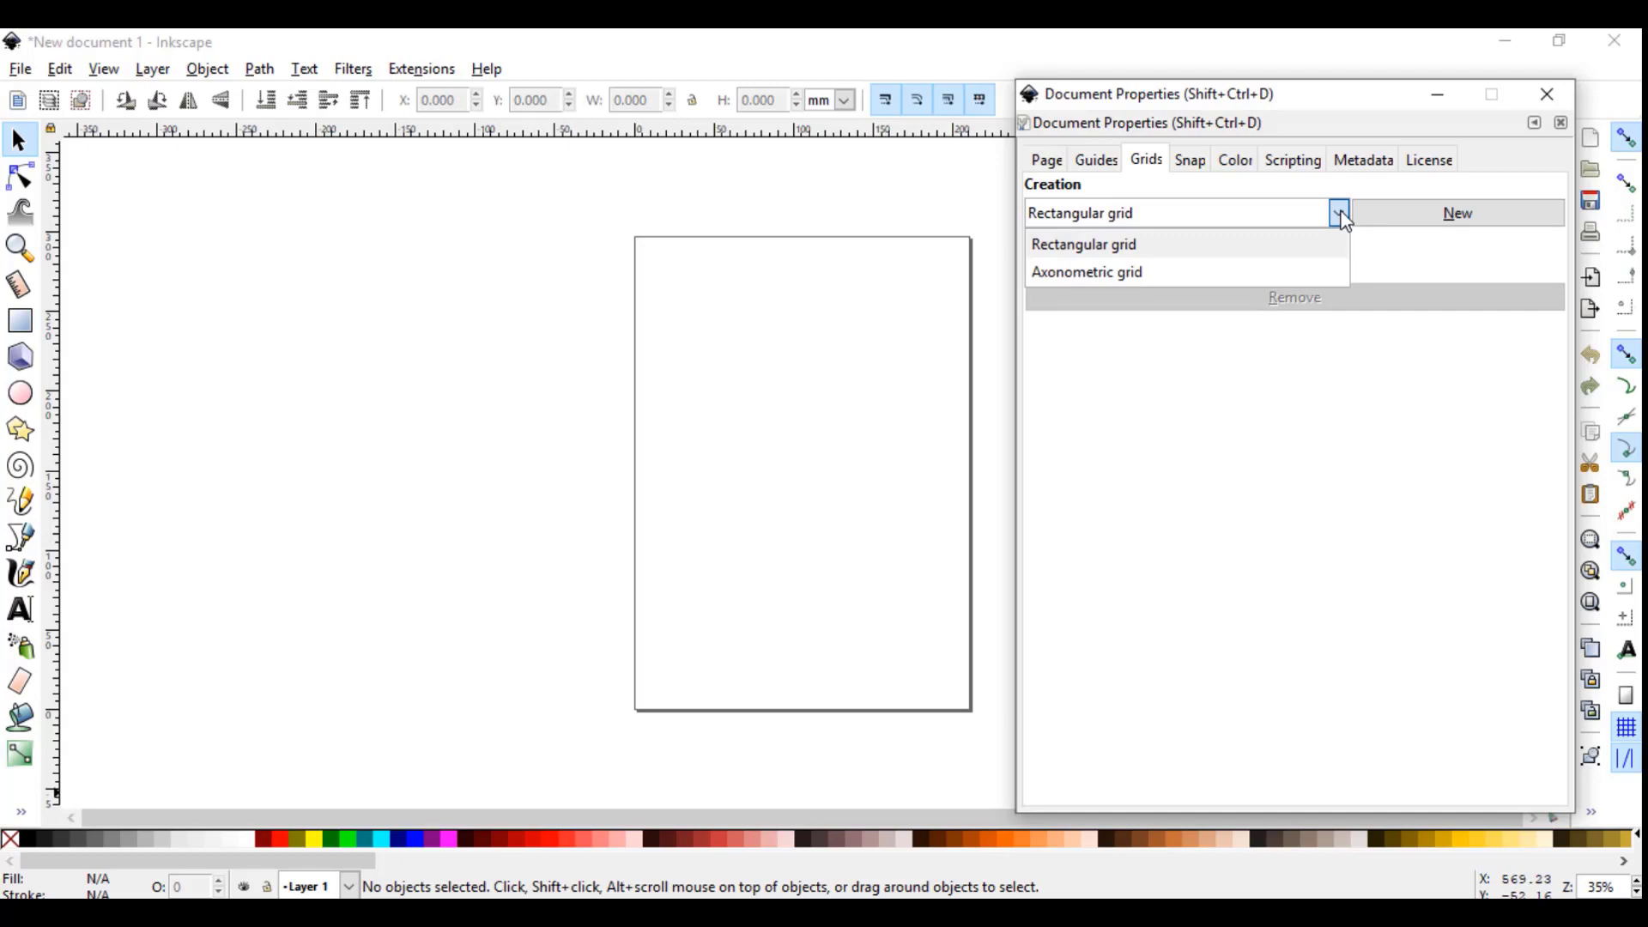
pyautogui.click(1340, 213)
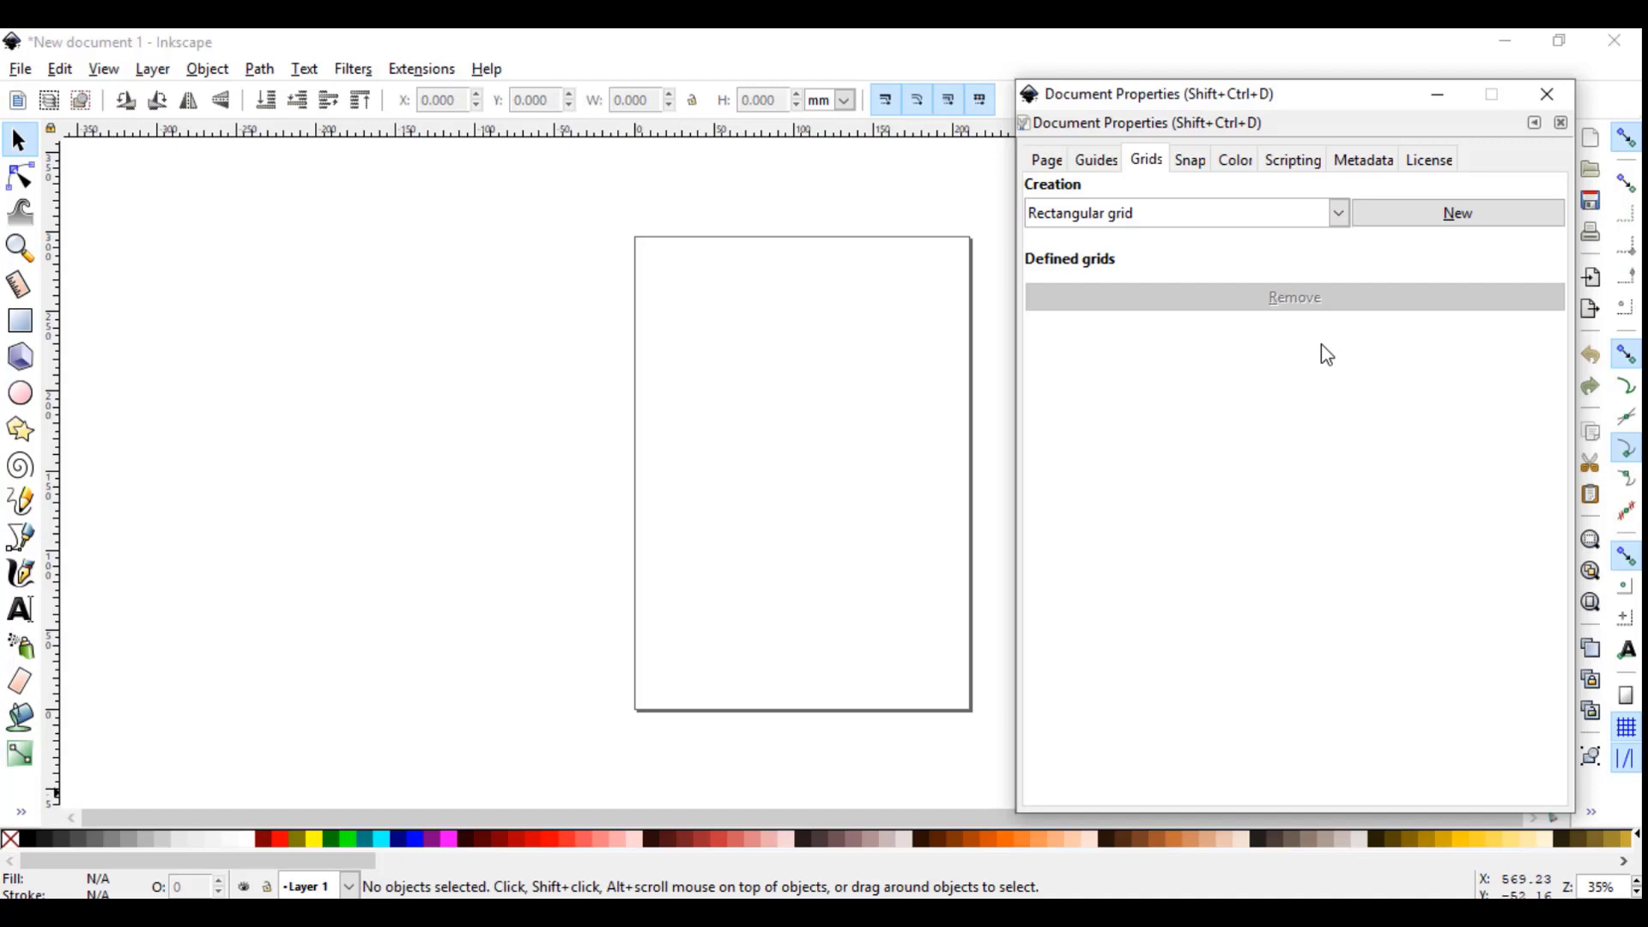
pyautogui.click(1199, 163)
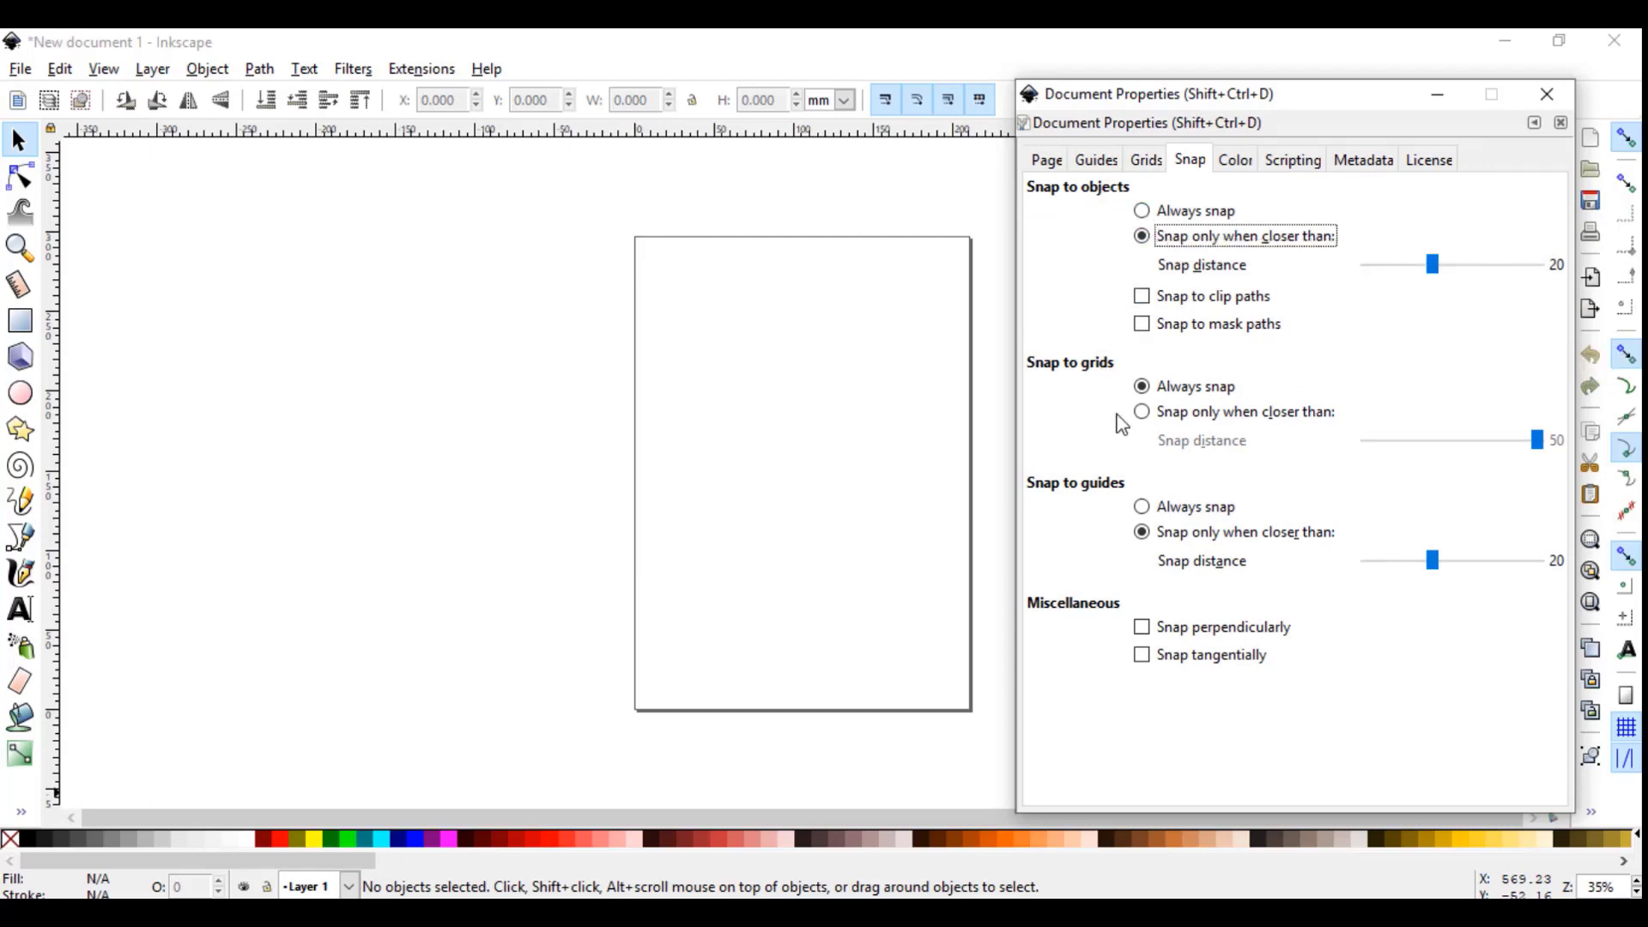
pyautogui.click(1241, 161)
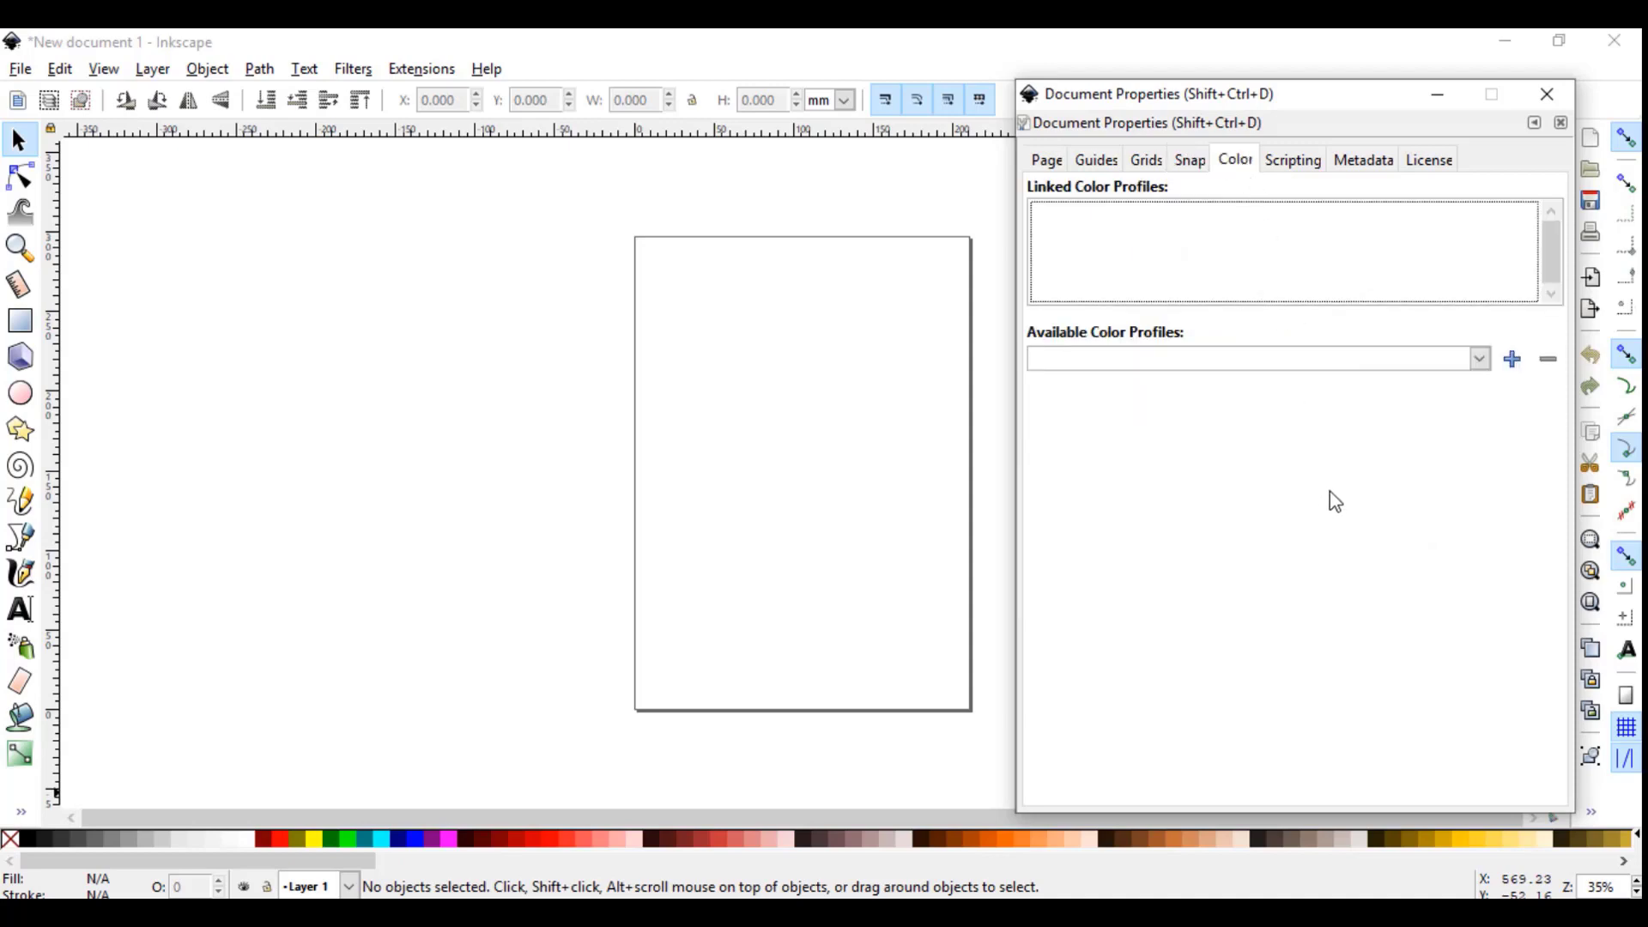
pyautogui.click(1305, 176)
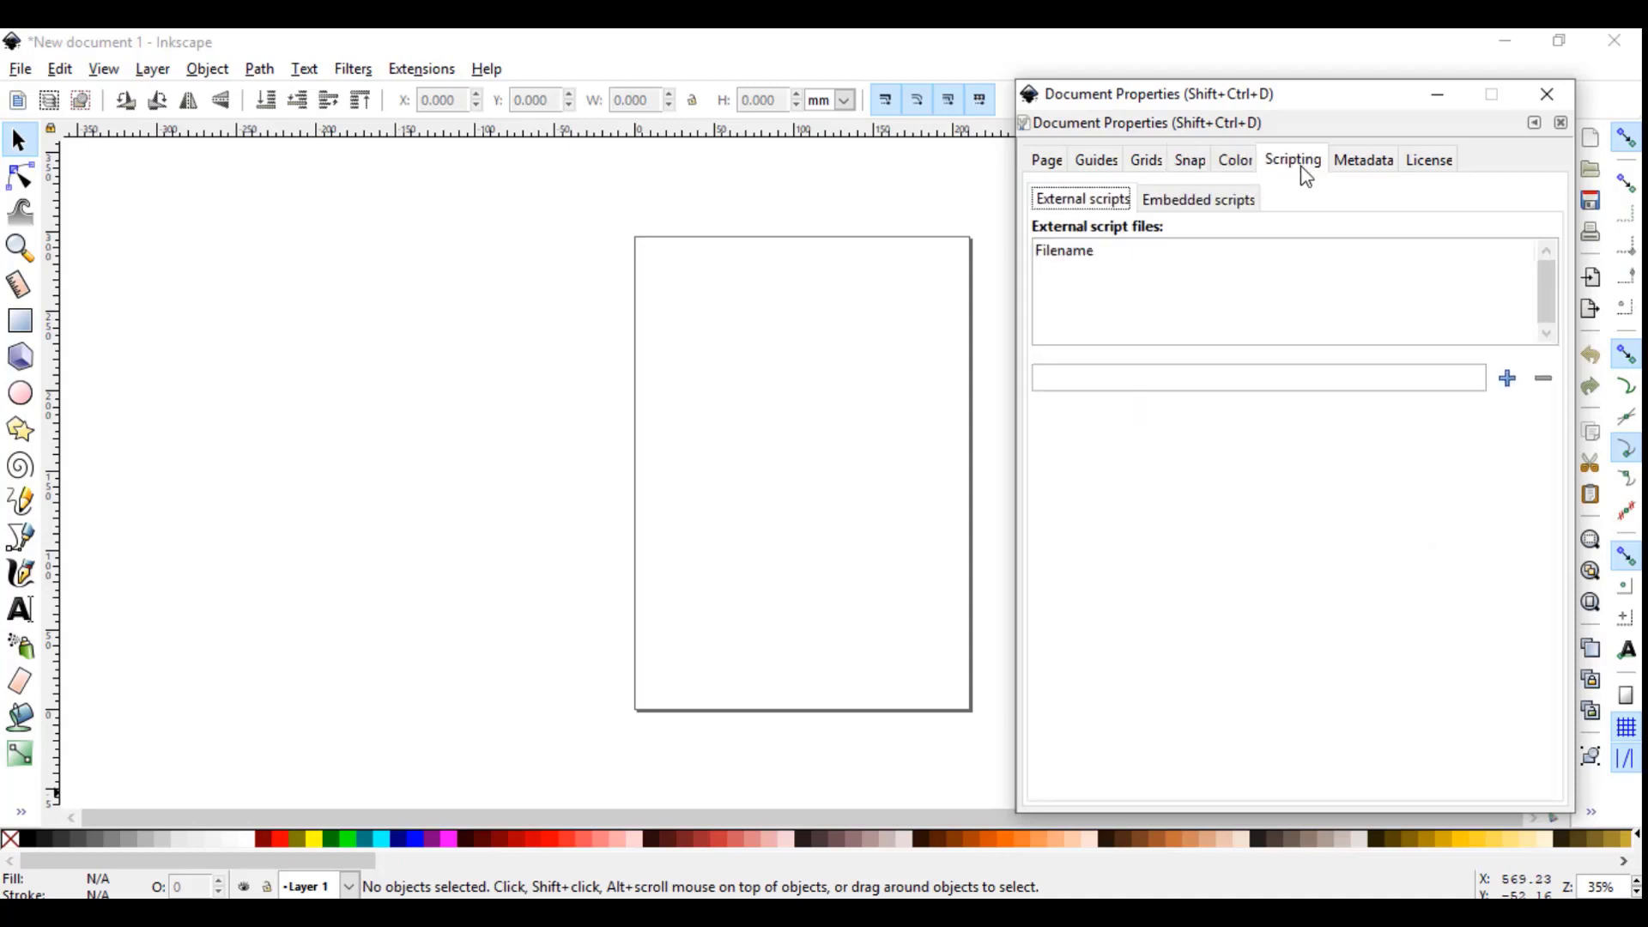
pyautogui.click(1371, 172)
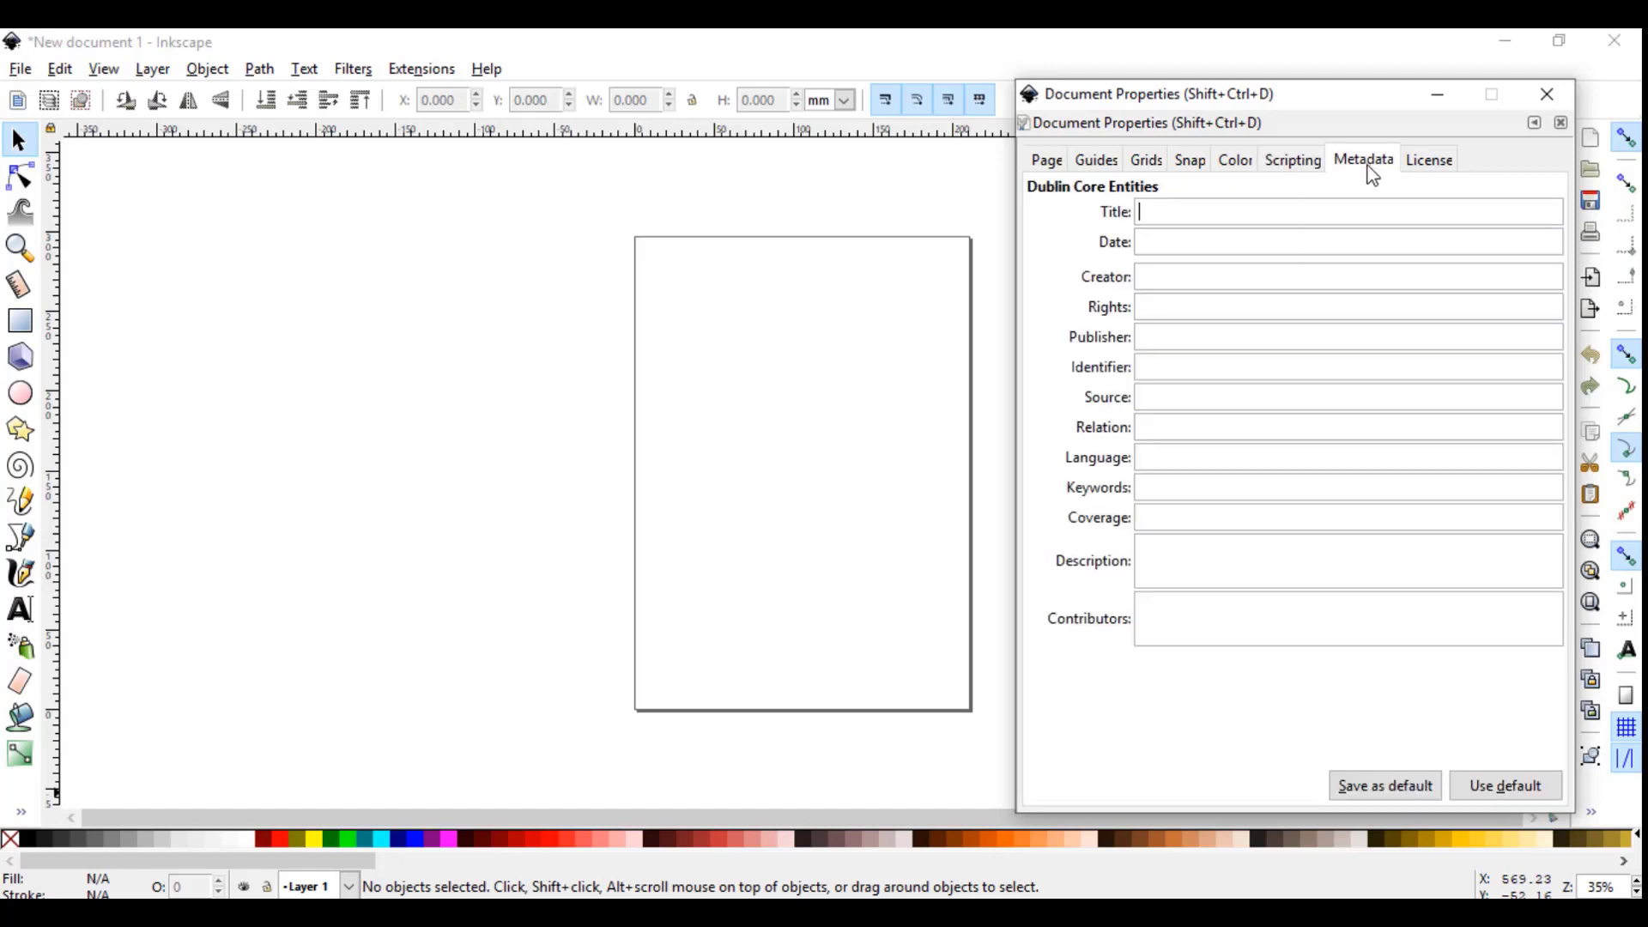
pyautogui.click(1431, 168)
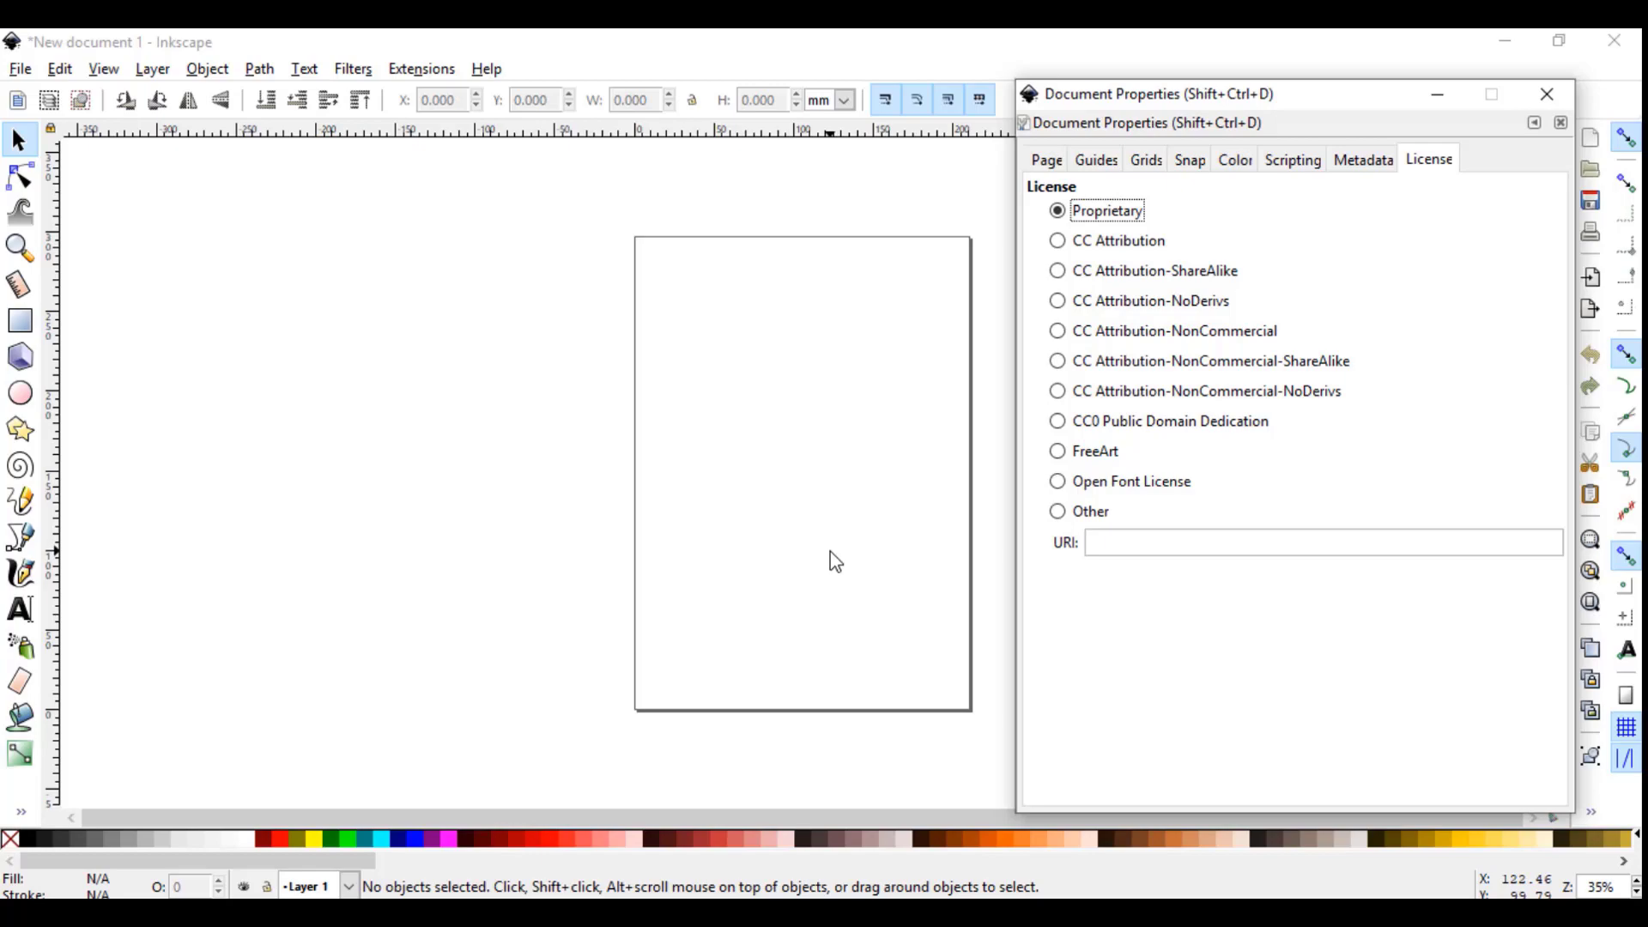
pyautogui.click(1547, 94)
pyautogui.click(1617, 43)
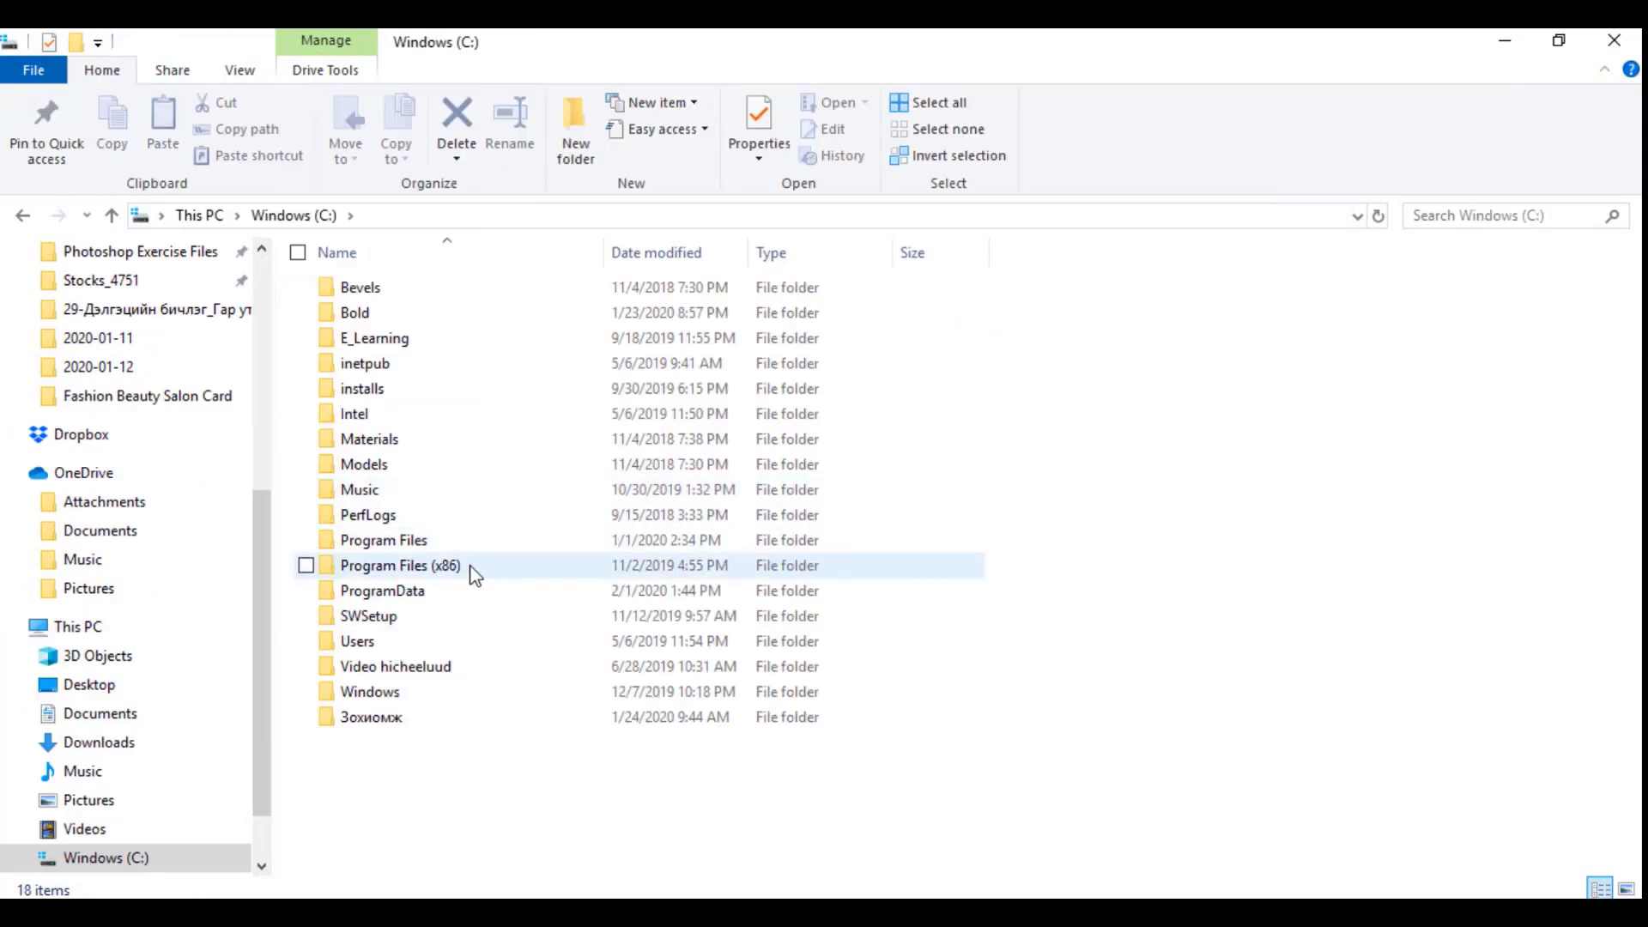
# Step: In File Explorer, go to Program Files > Inkscape > share > templates on drive C and select default.svg
pyautogui.click(459, 546)
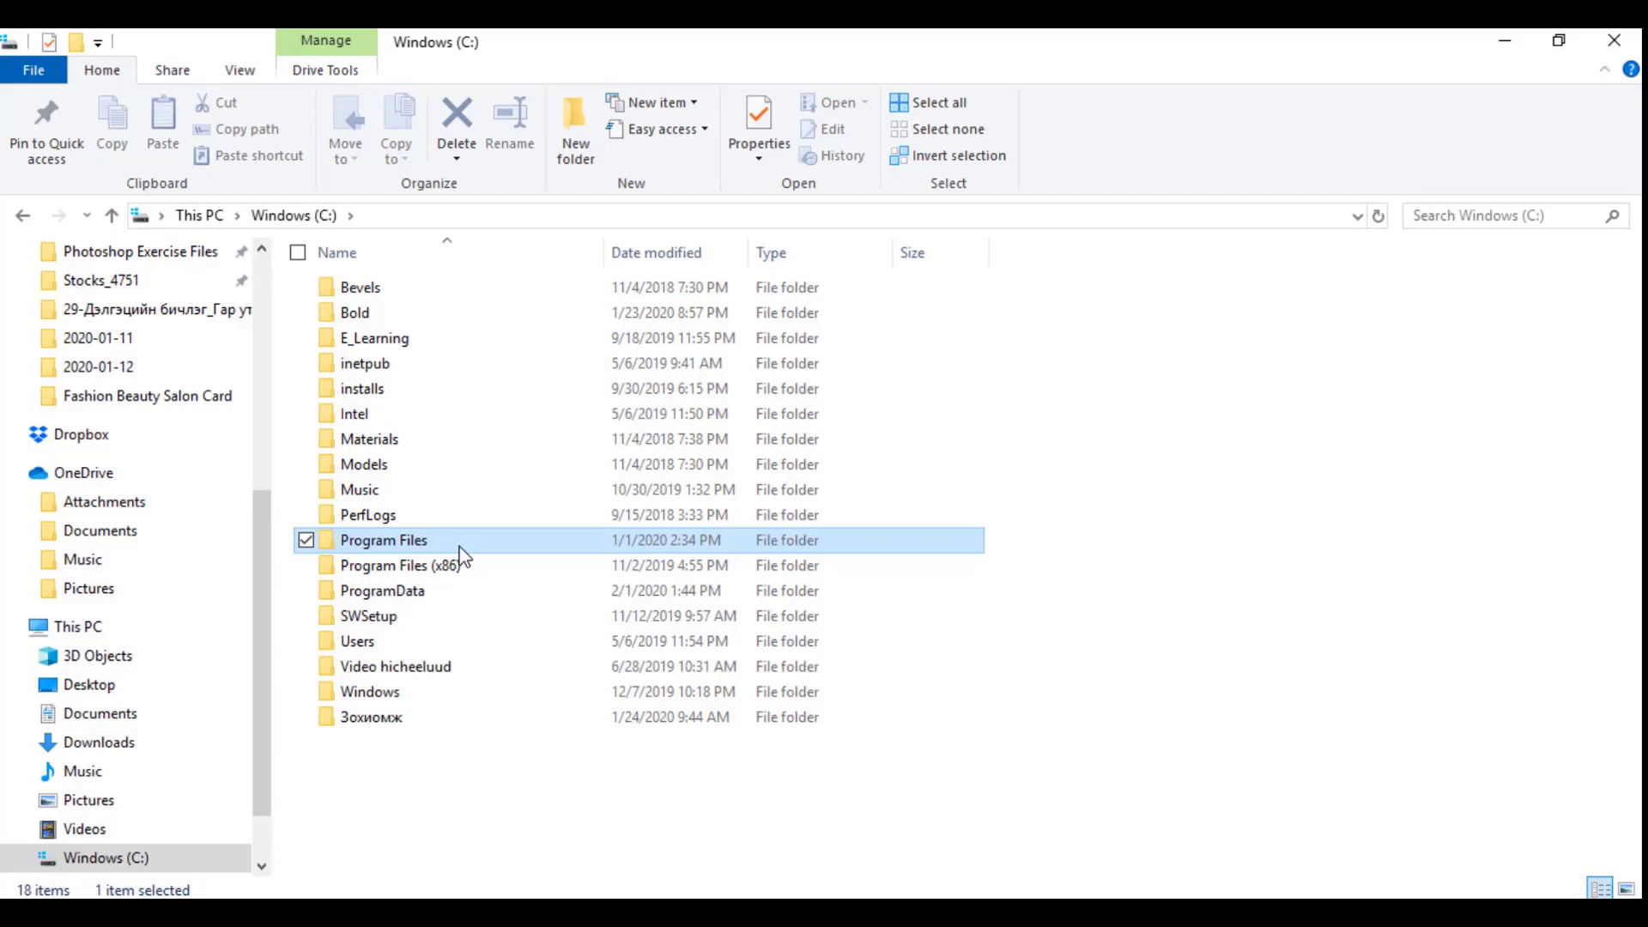
pyautogui.doubleClick(459, 546)
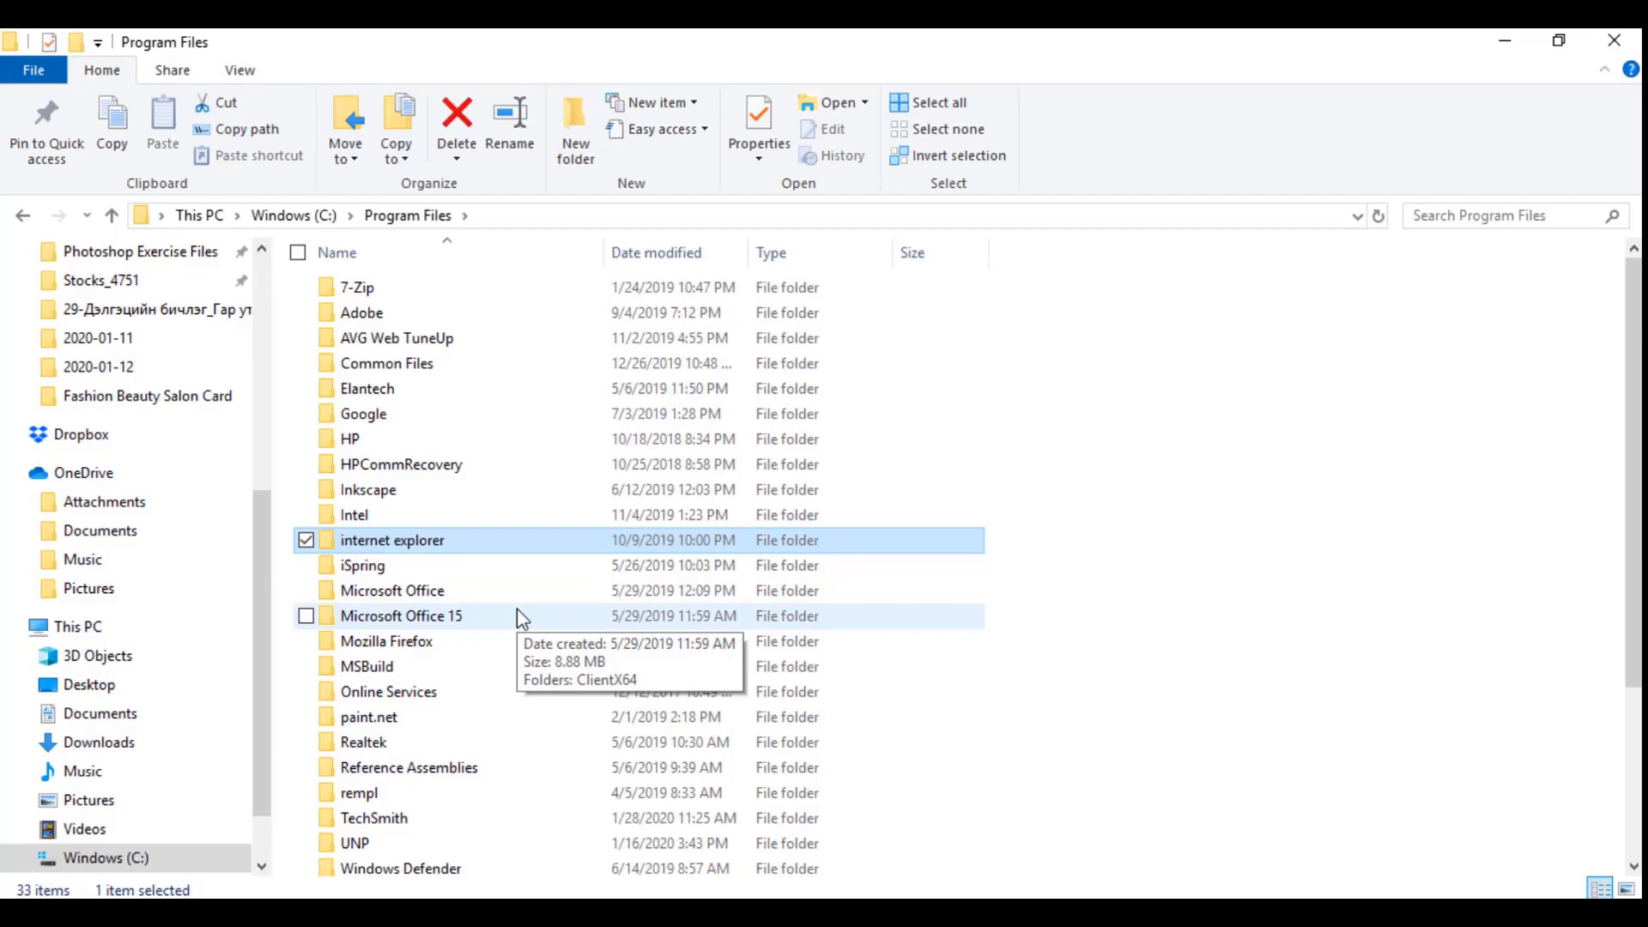
pyautogui.click(497, 492)
pyautogui.doubleClick(497, 492)
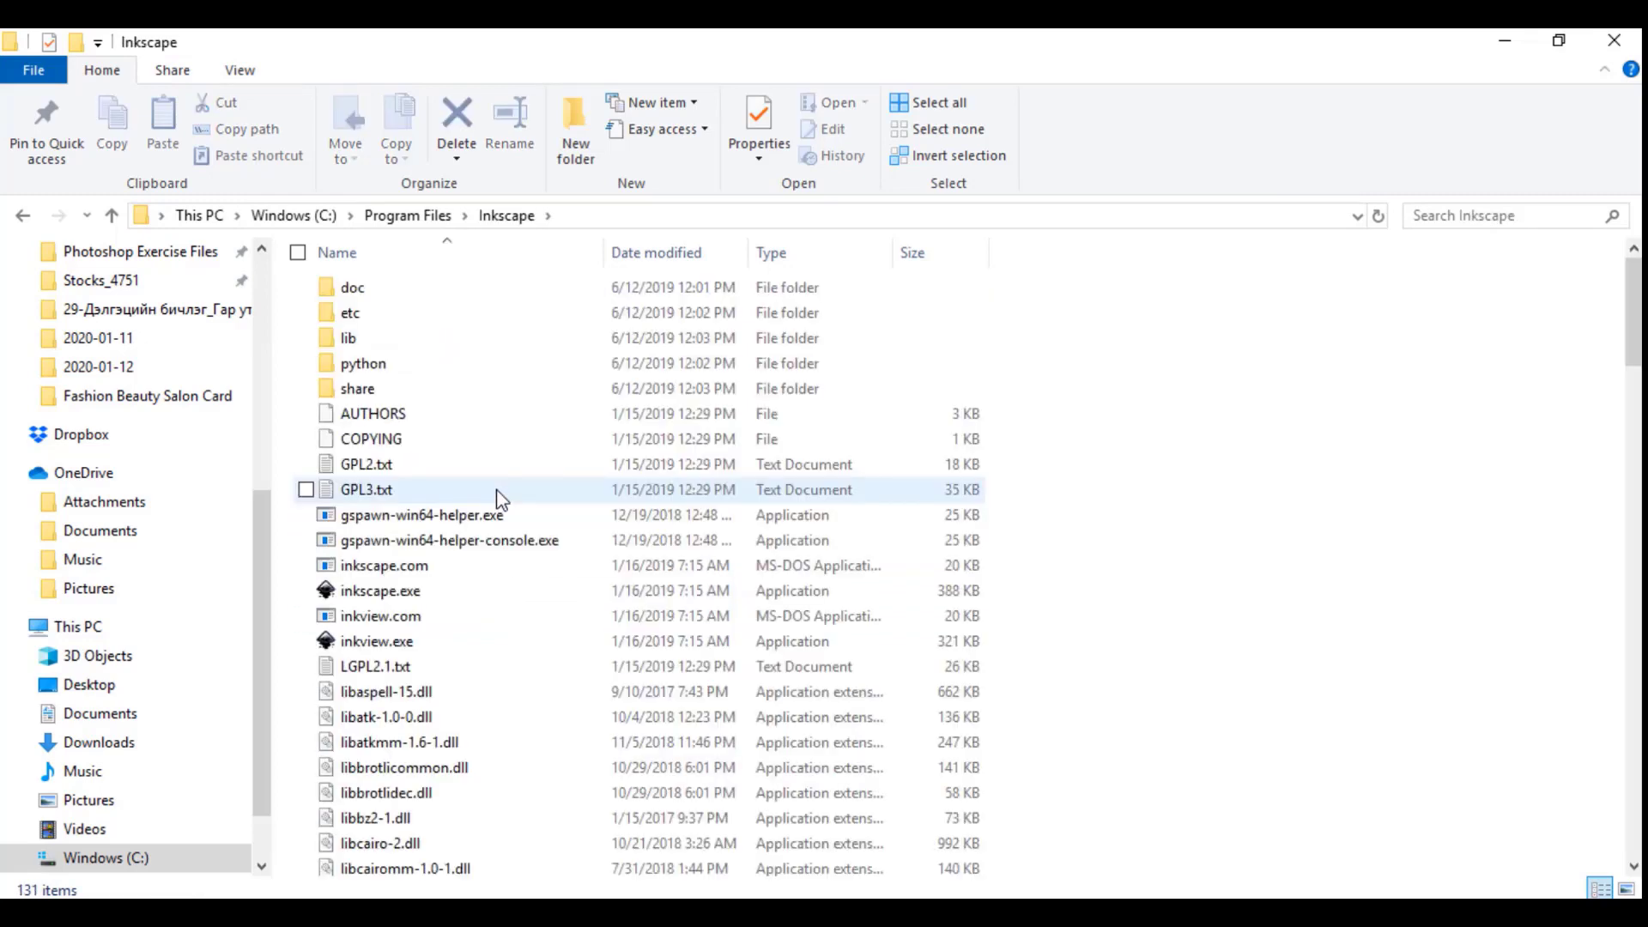
pyautogui.doubleClick(478, 388)
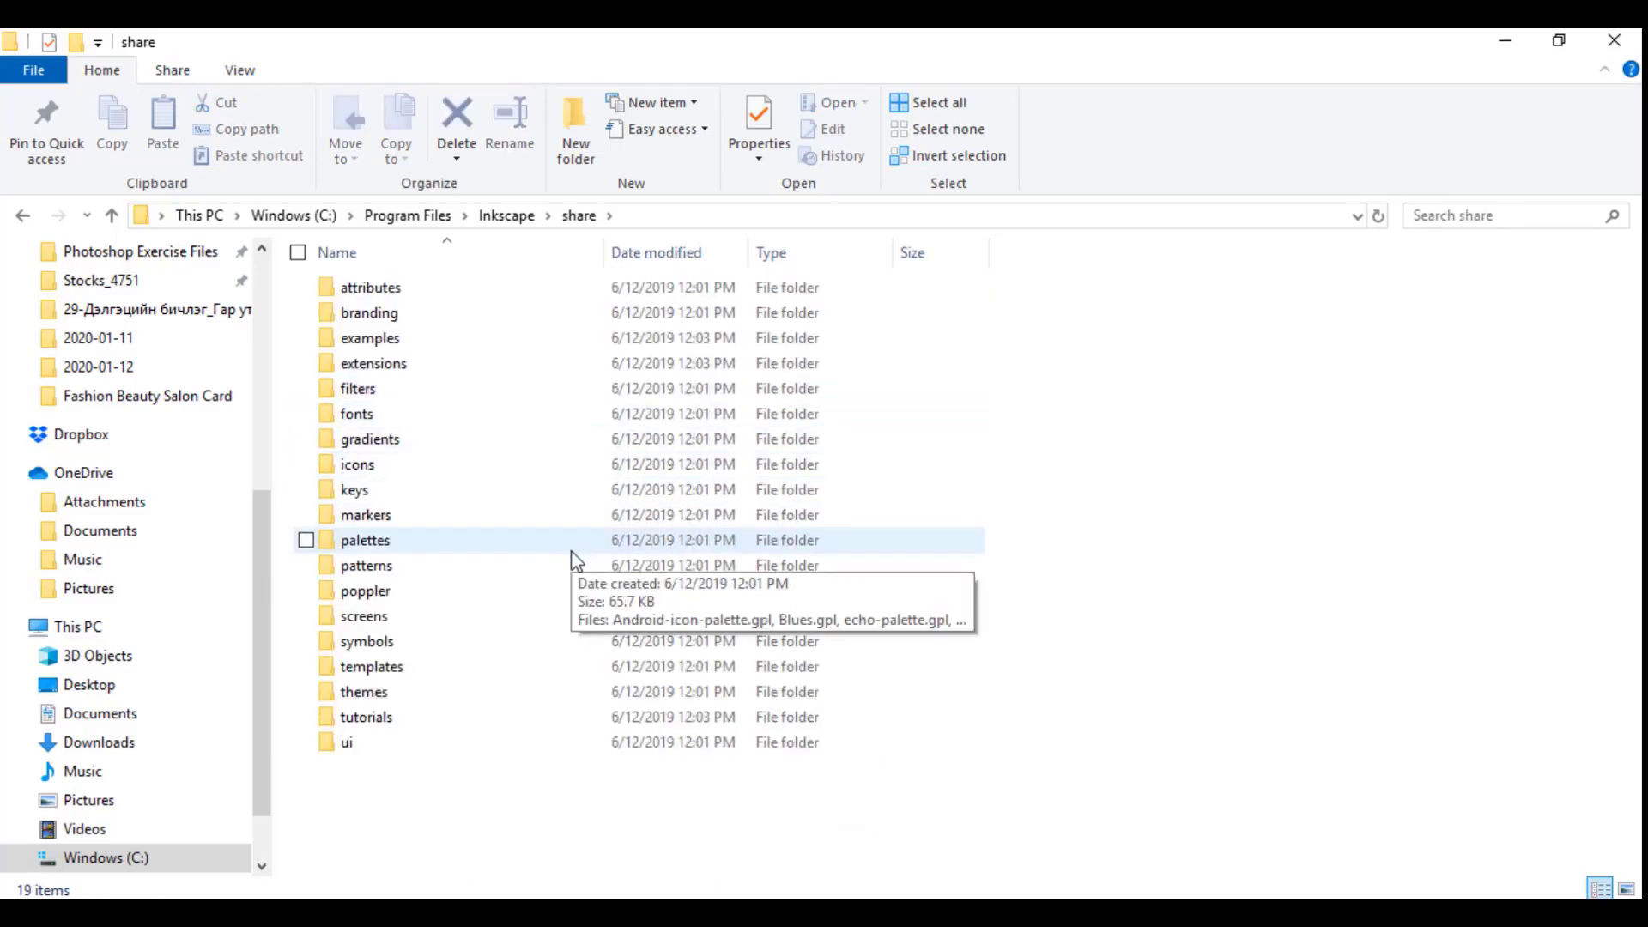
pyautogui.doubleClick(463, 667)
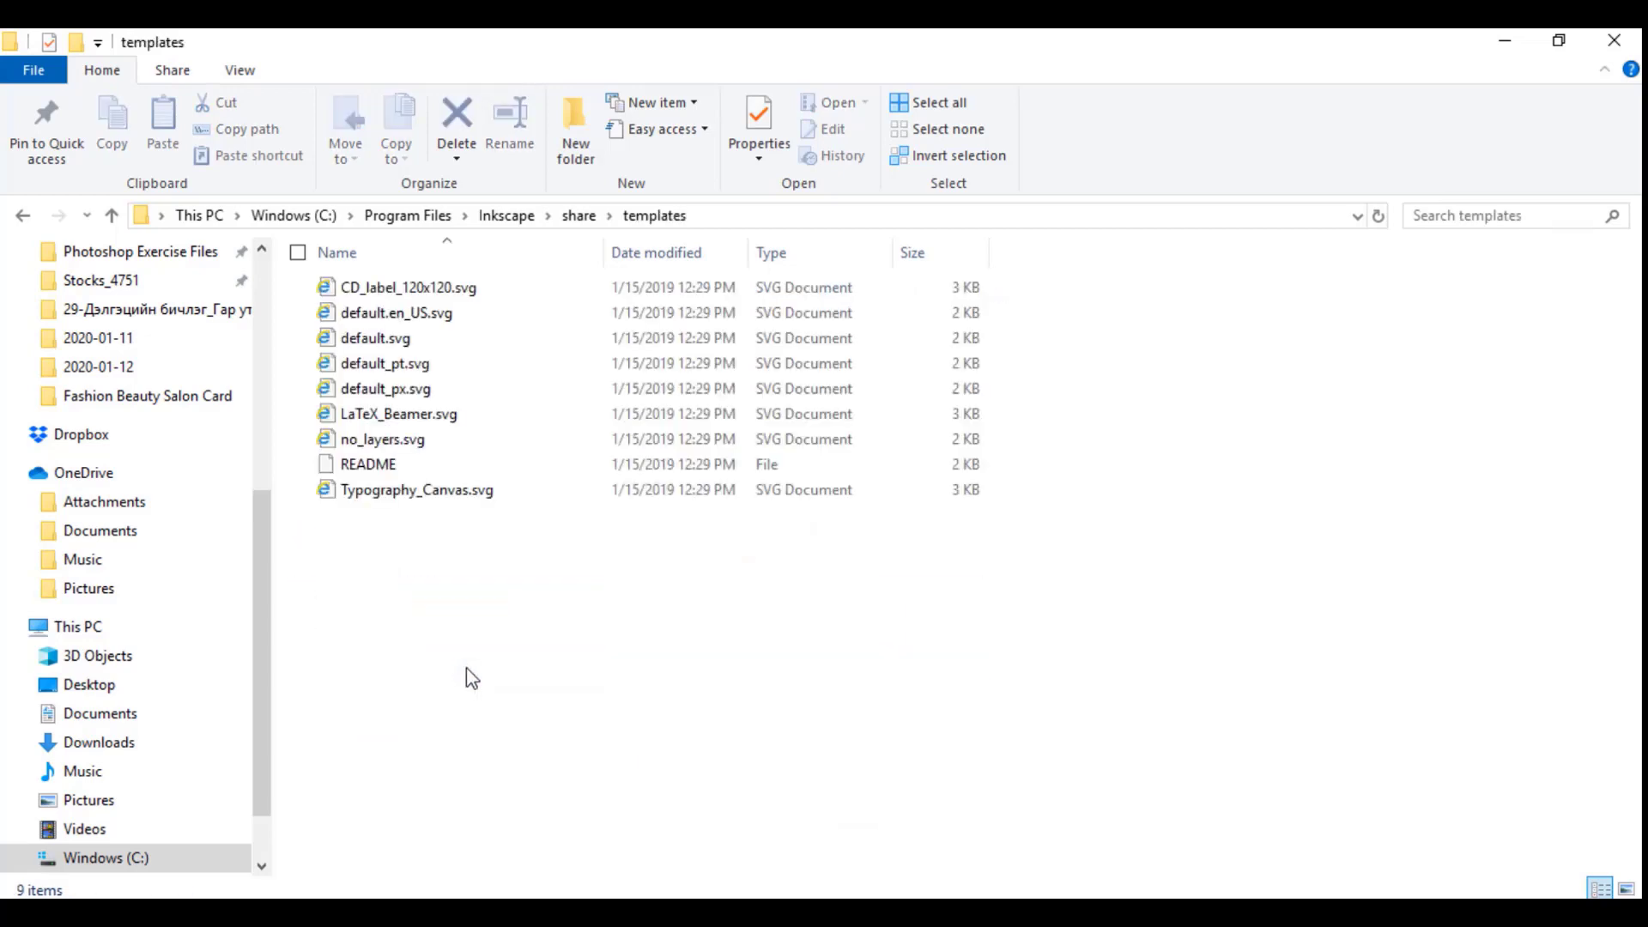
pyautogui.click(418, 339)
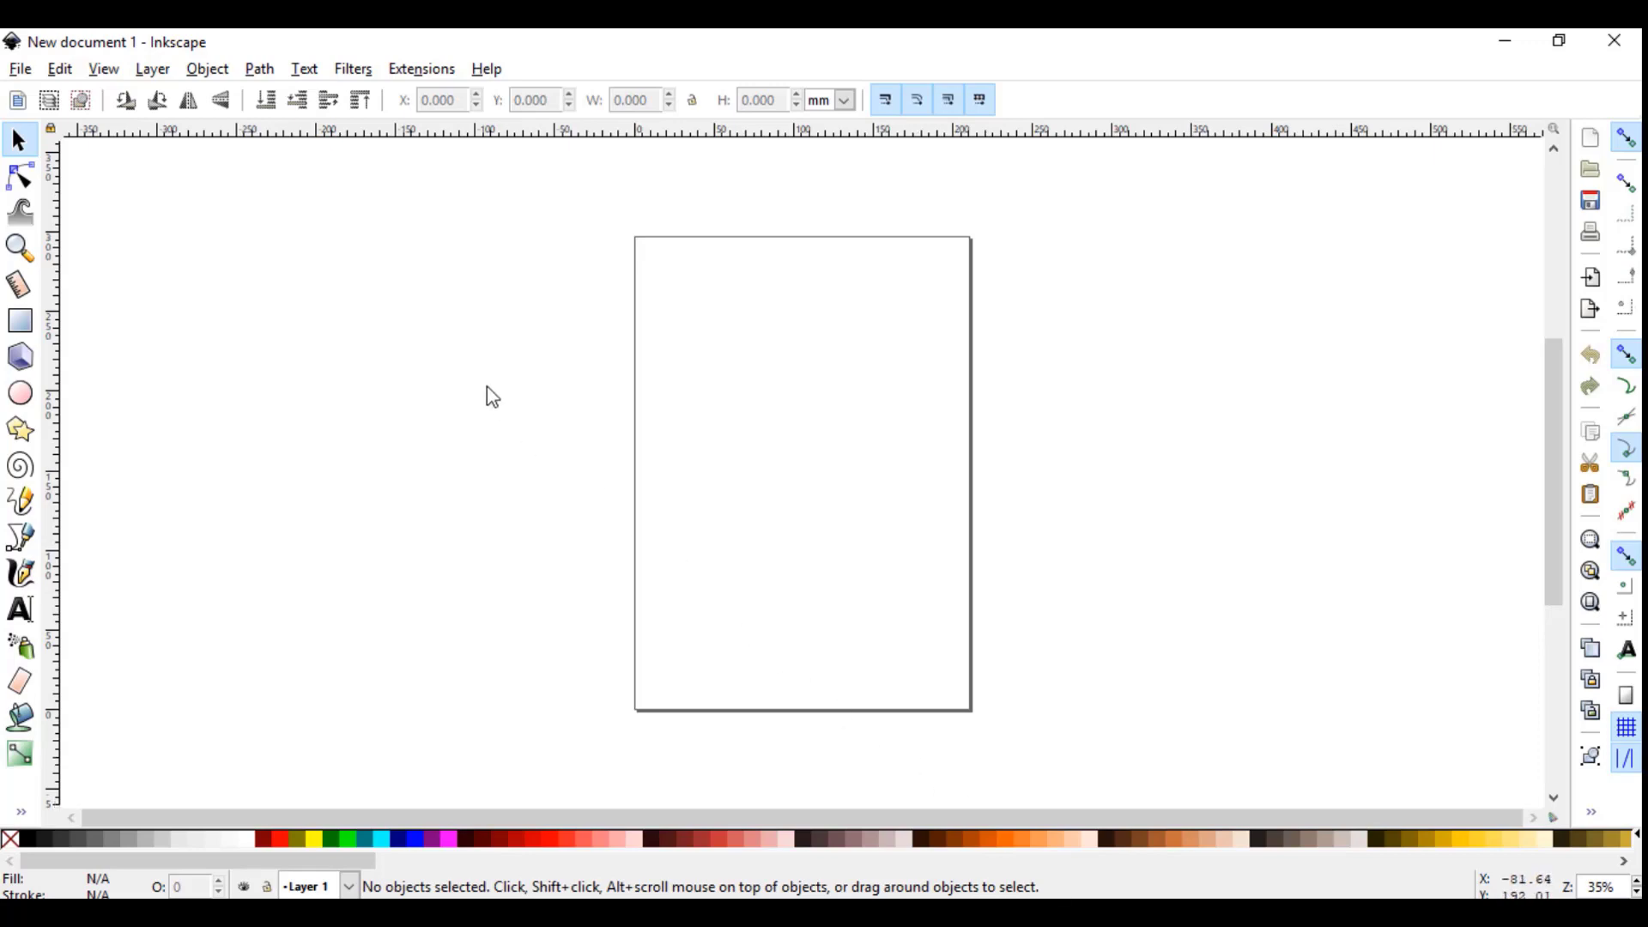
# Step: Switch back to Inkscape and open the global Preferences
pyautogui.click(65, 73)
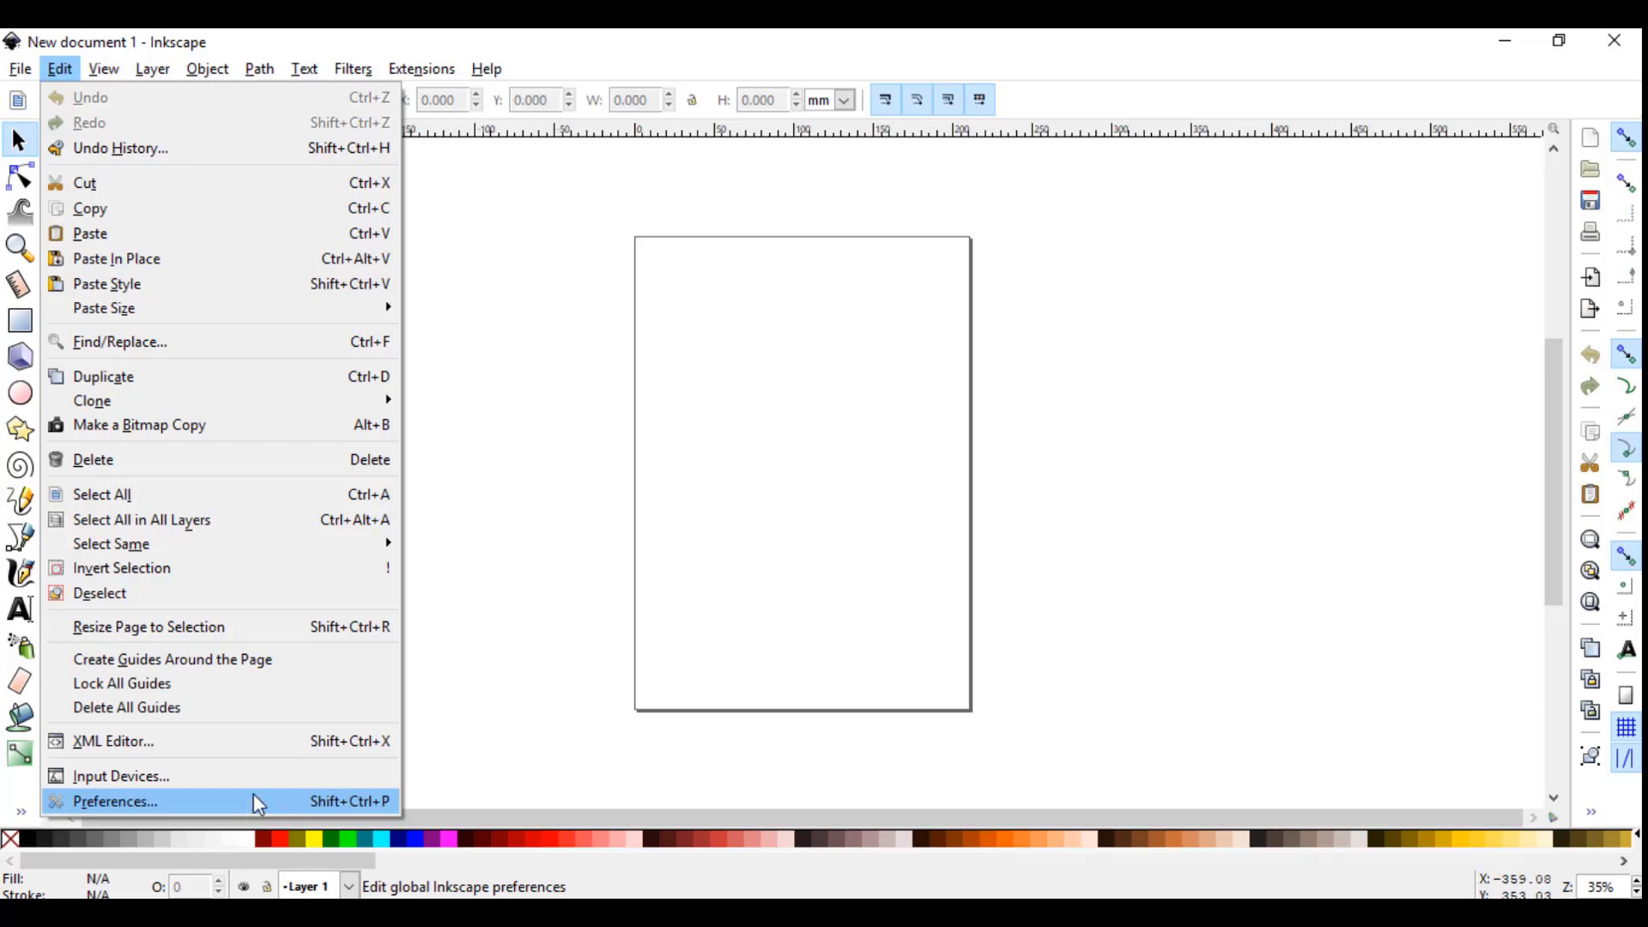
pyautogui.click(534, 688)
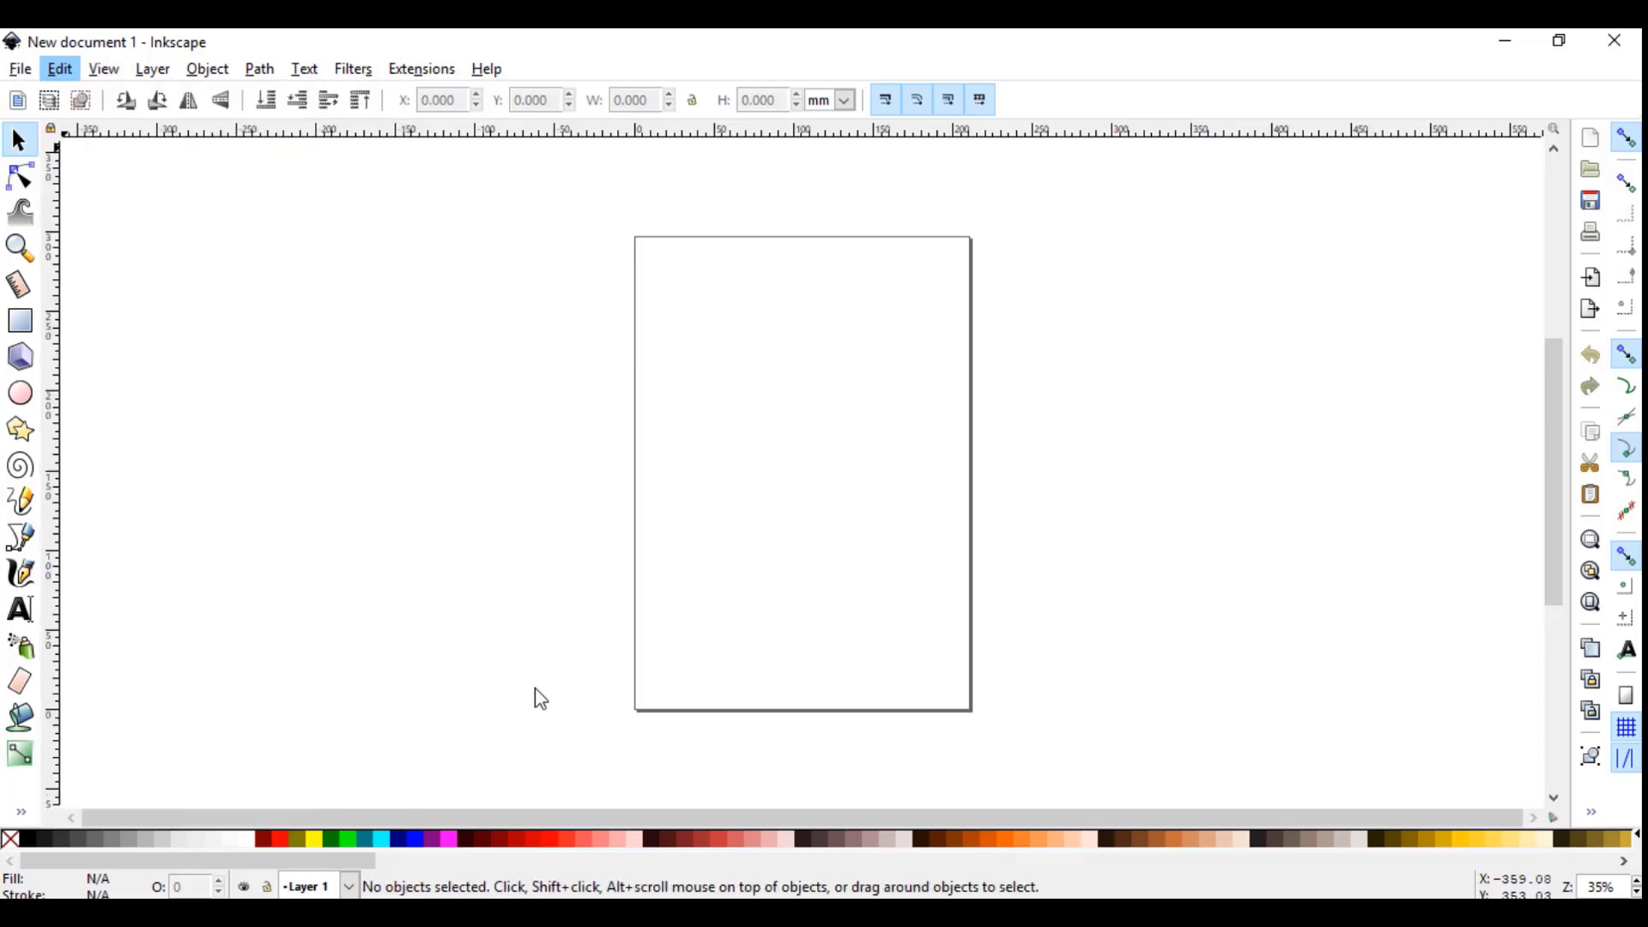
pyautogui.click(1593, 810)
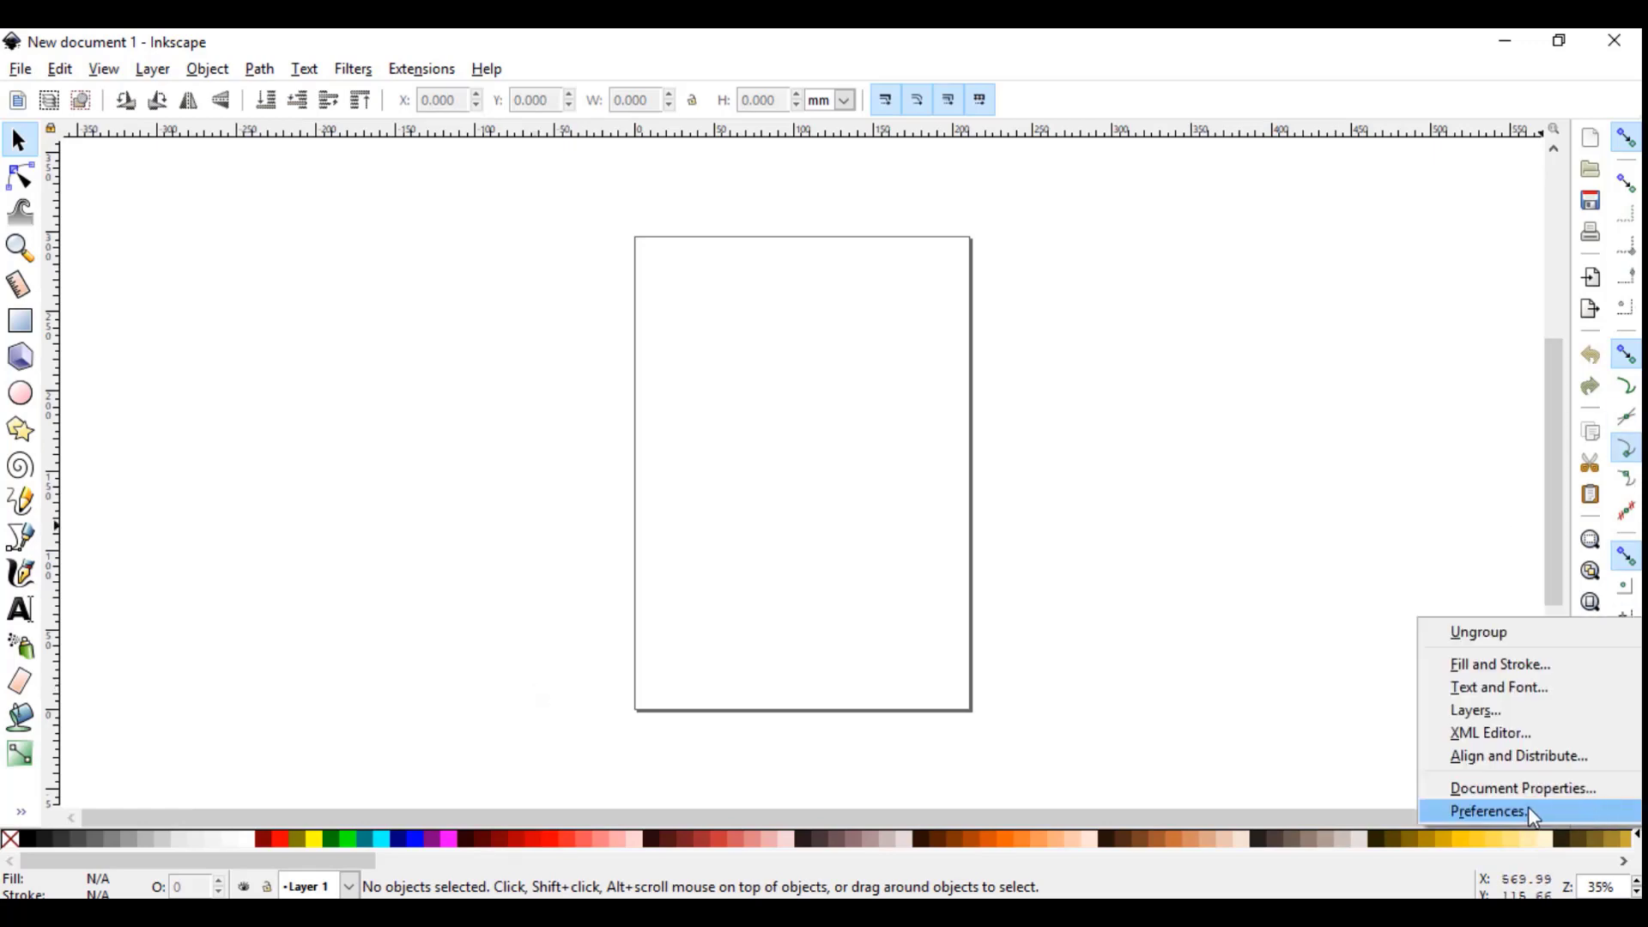
pyautogui.click(1482, 812)
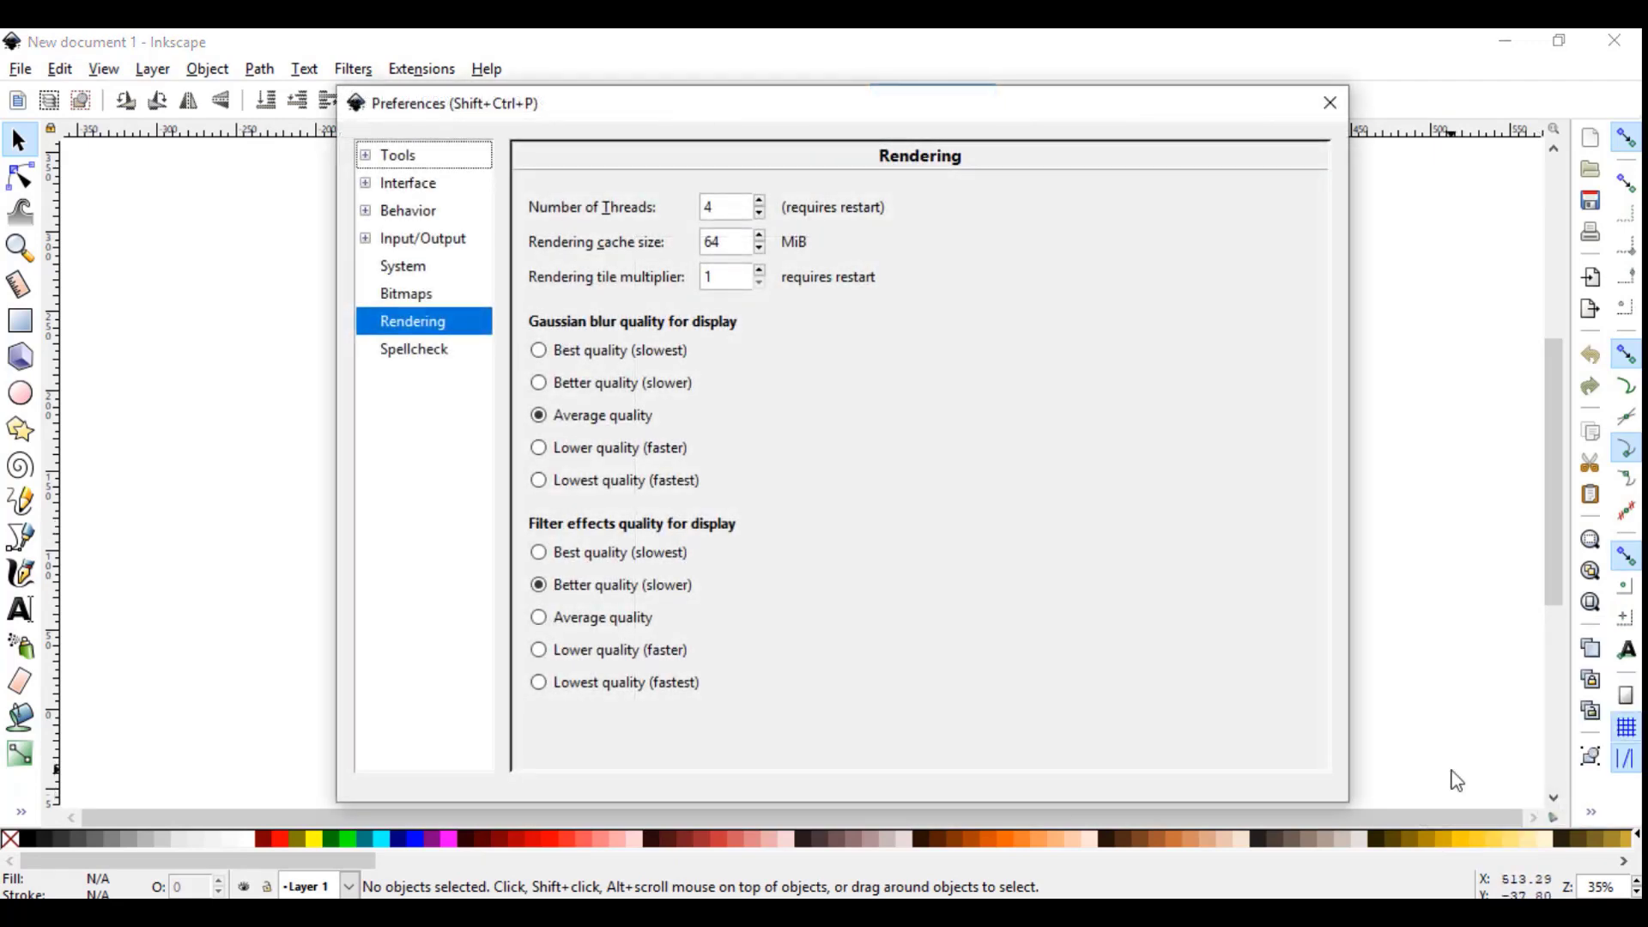
# Step: Examine the new-object style preferences for the Rectangle, 3D Box, Ellipse, Star, Spiral and Pencil tools
pyautogui.click(367, 156)
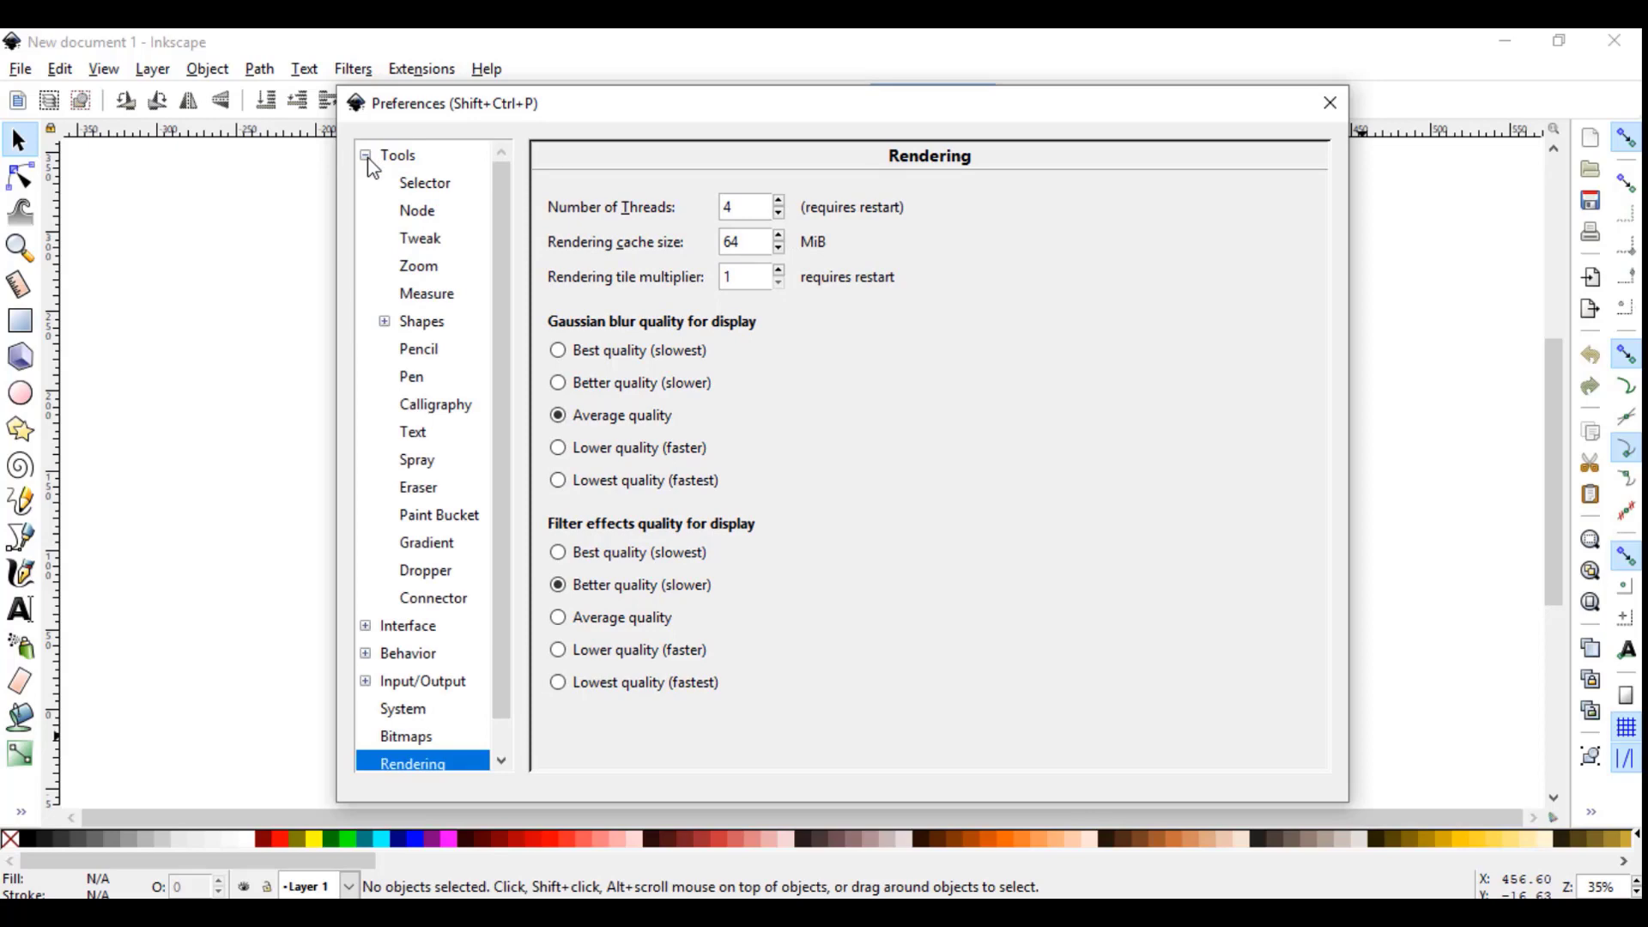
pyautogui.click(383, 321)
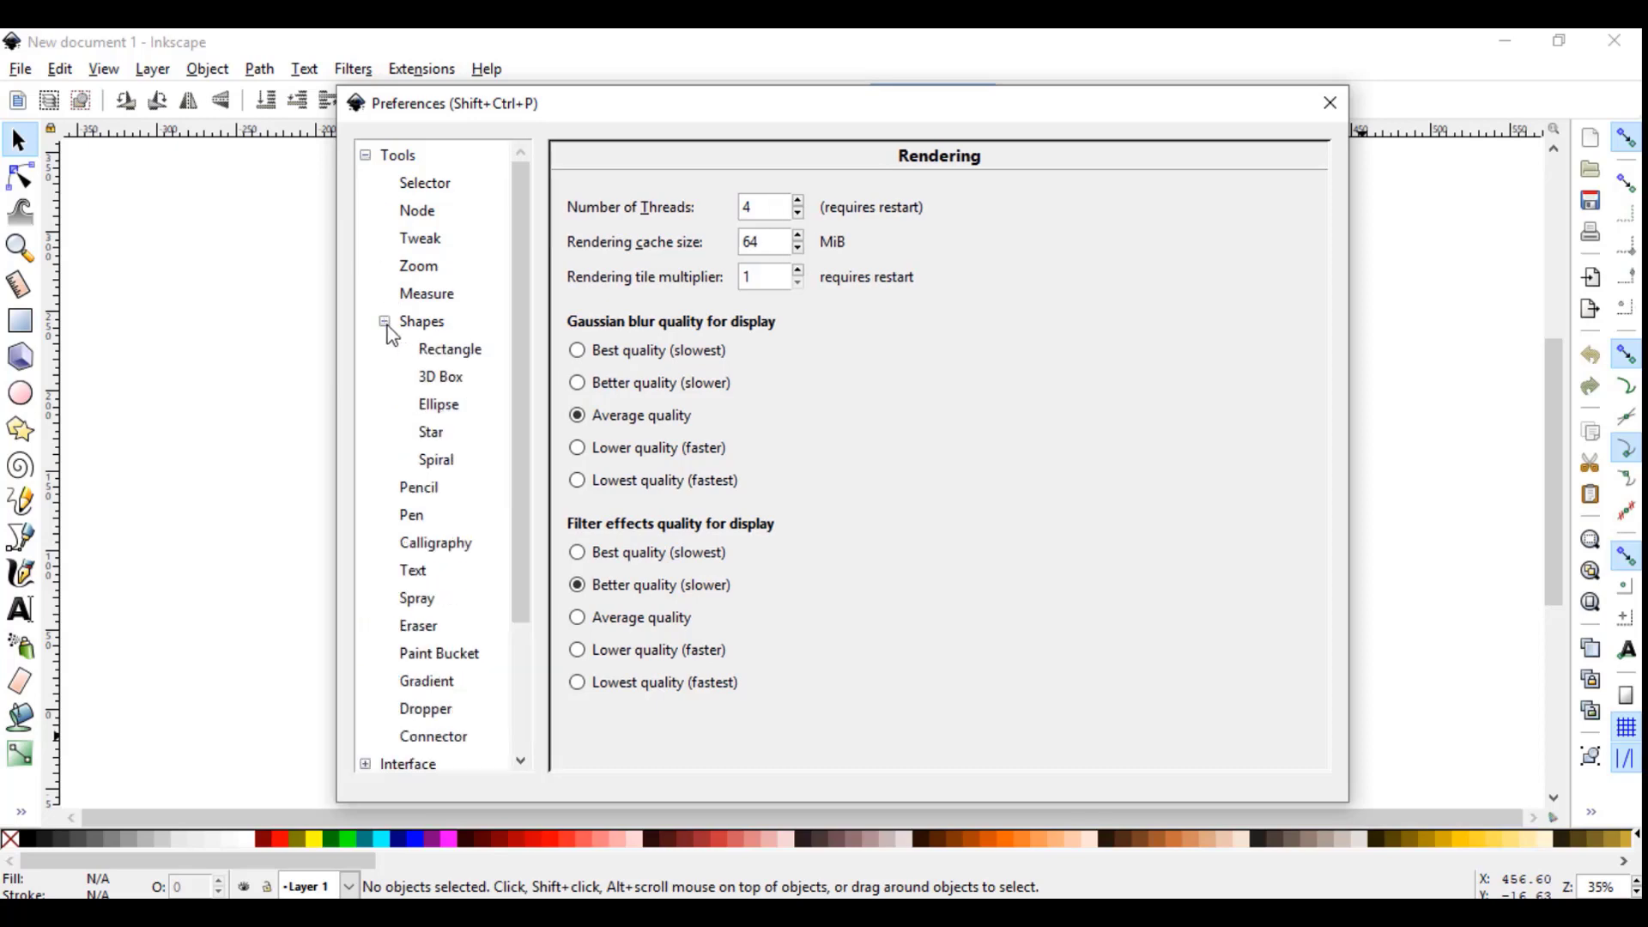
pyautogui.click(441, 352)
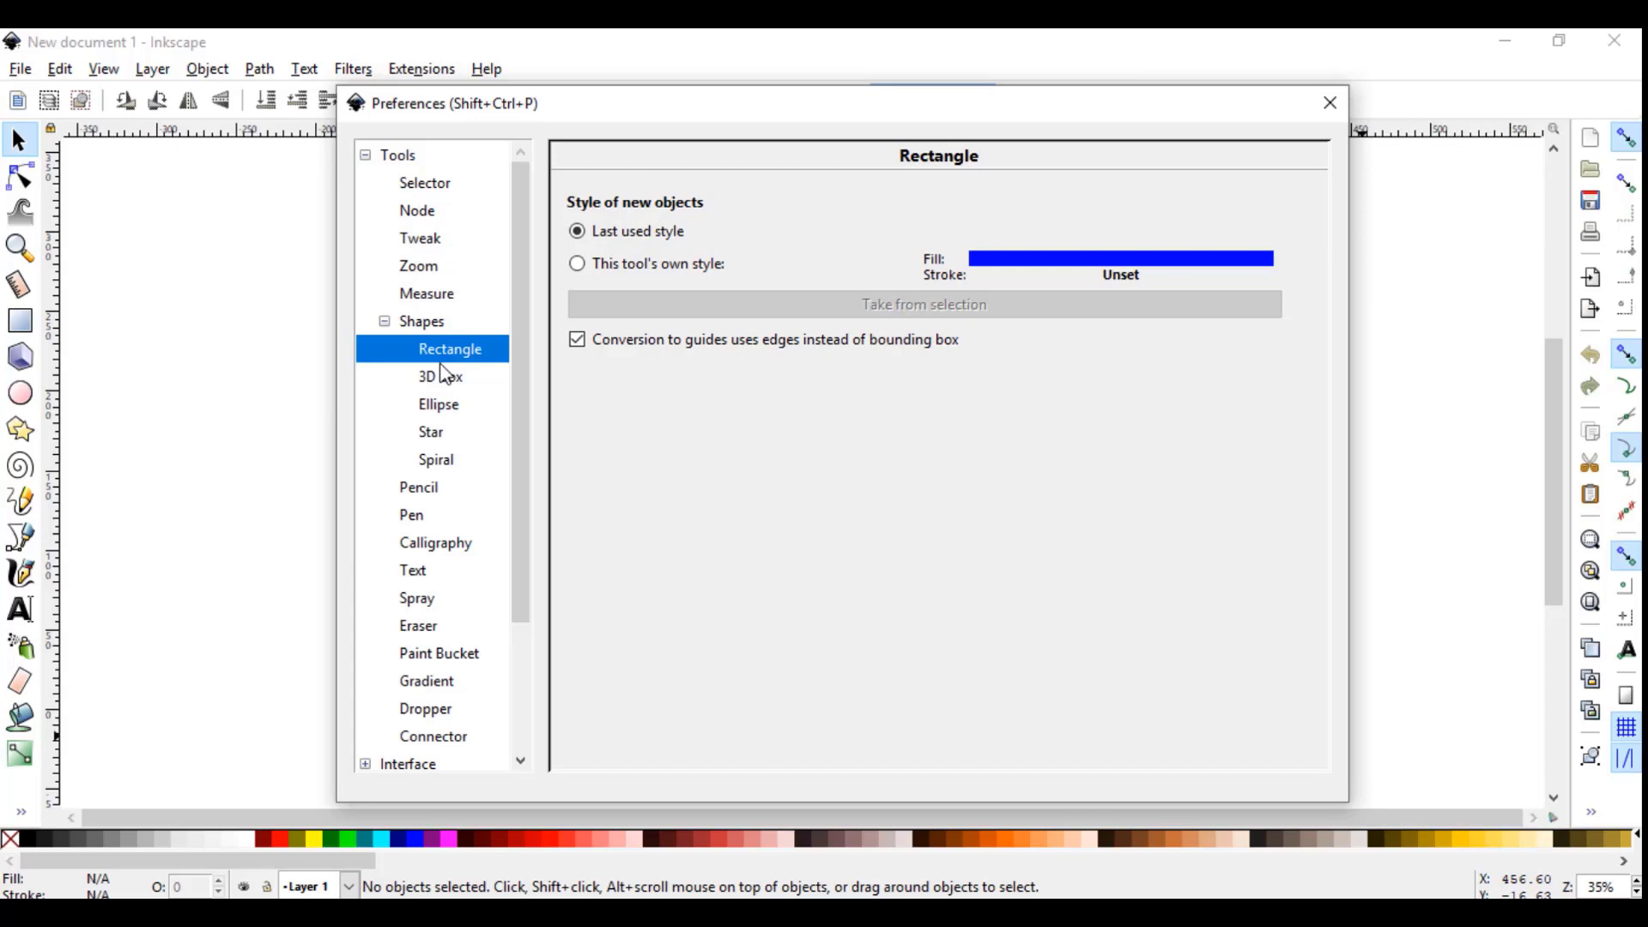
pyautogui.click(442, 379)
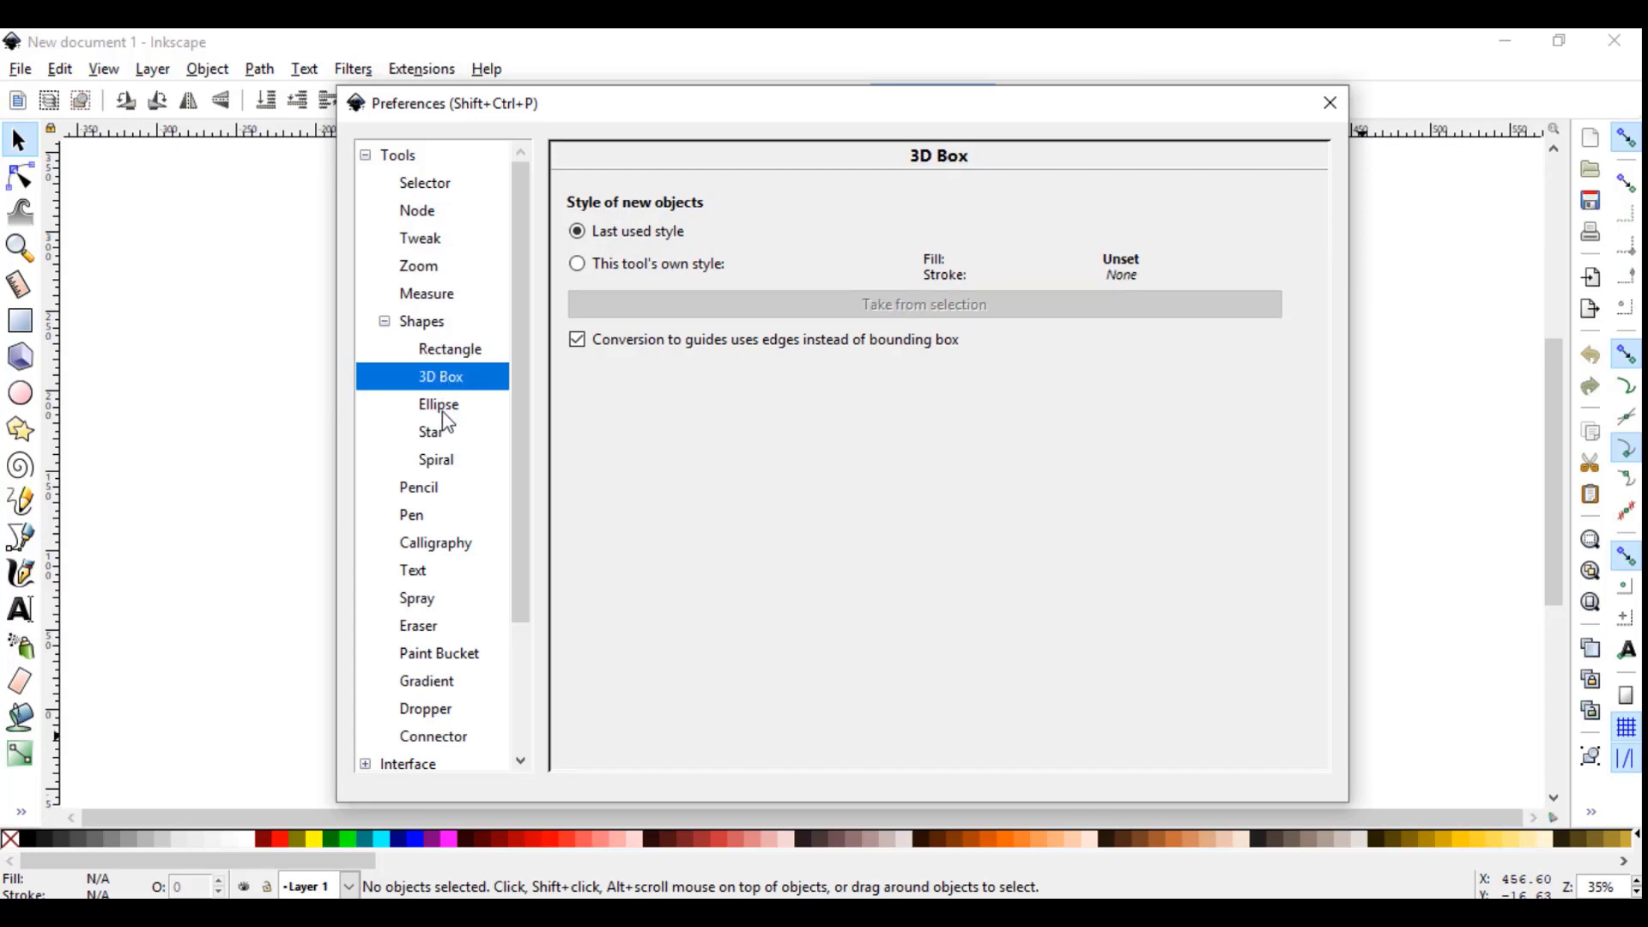
pyautogui.click(442, 412)
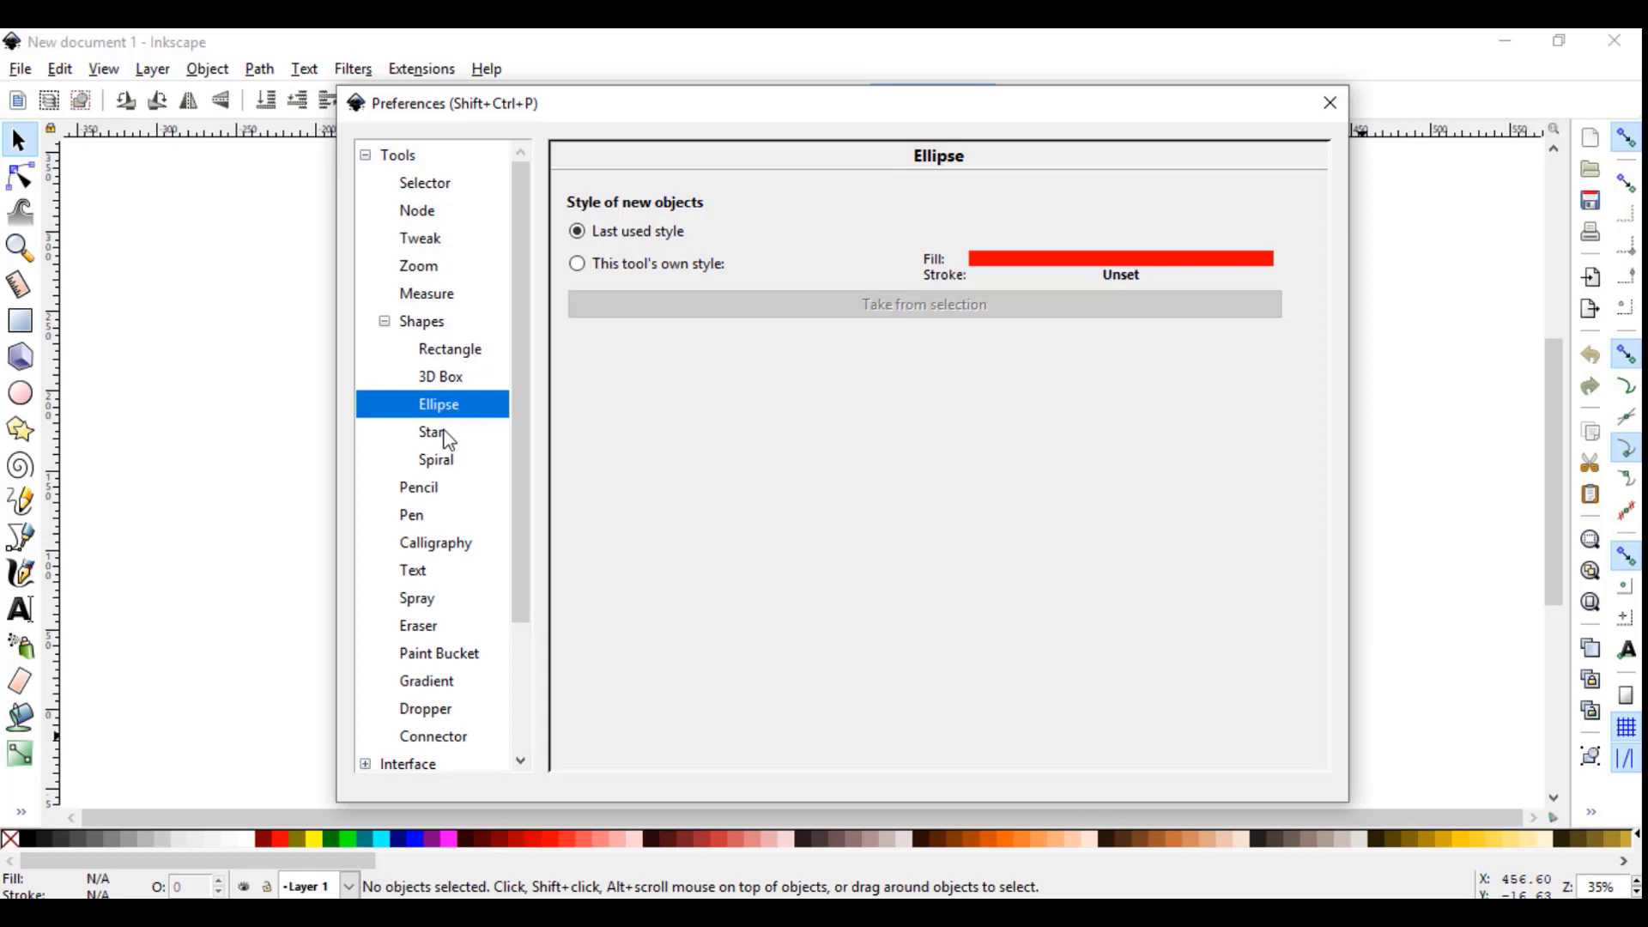
pyautogui.click(447, 440)
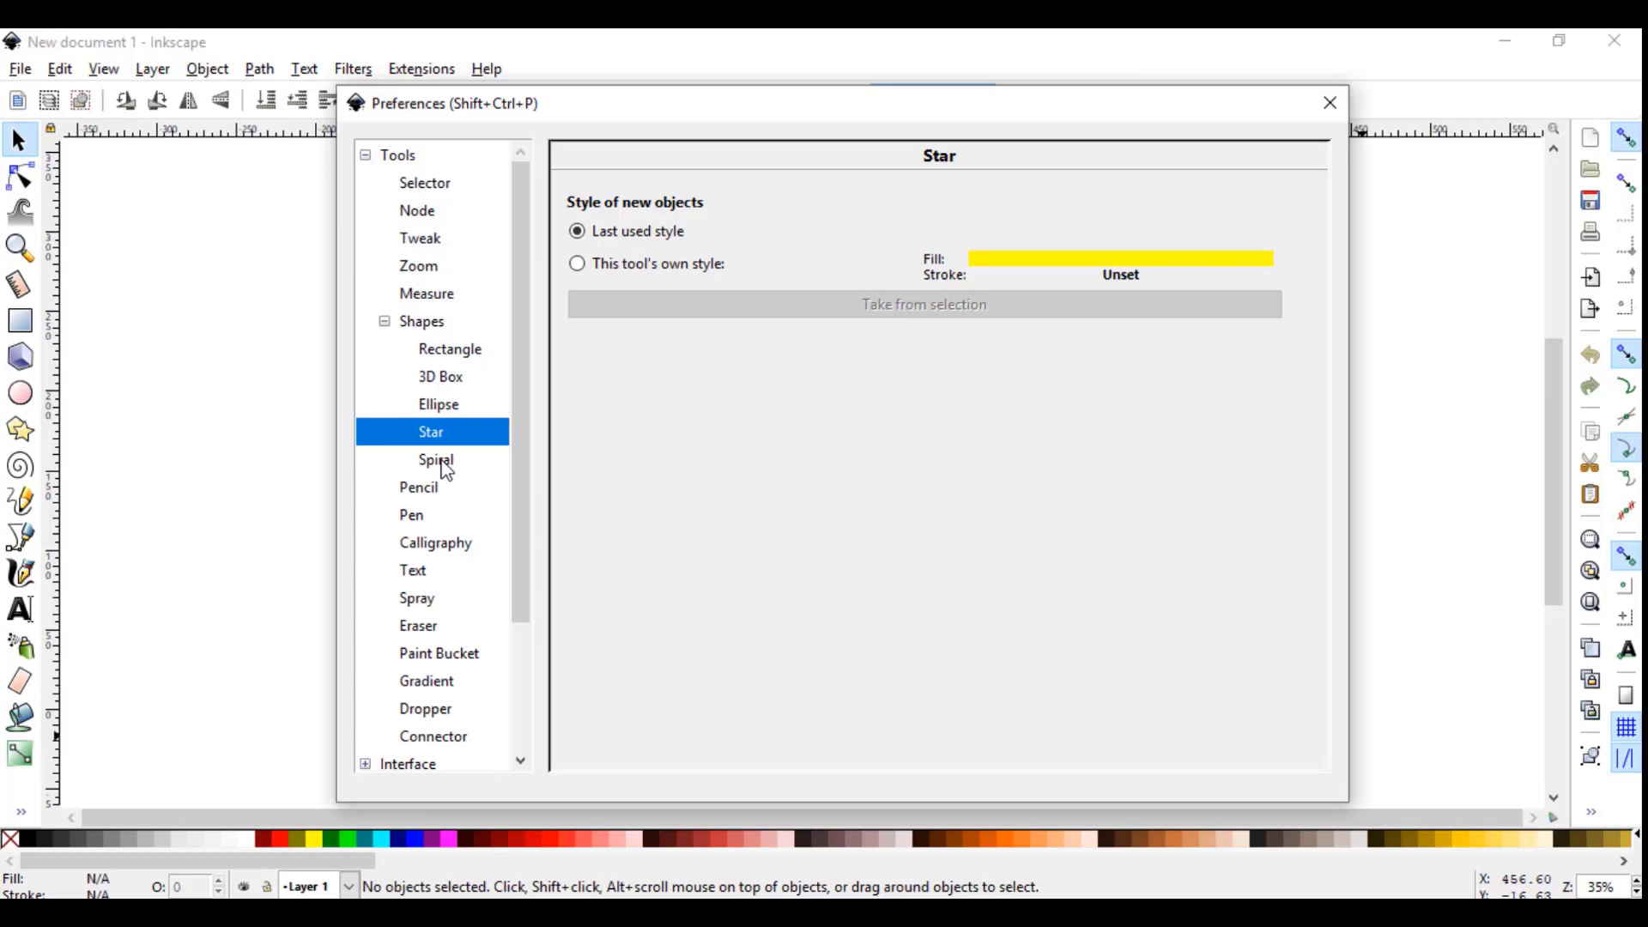
pyautogui.click(445, 468)
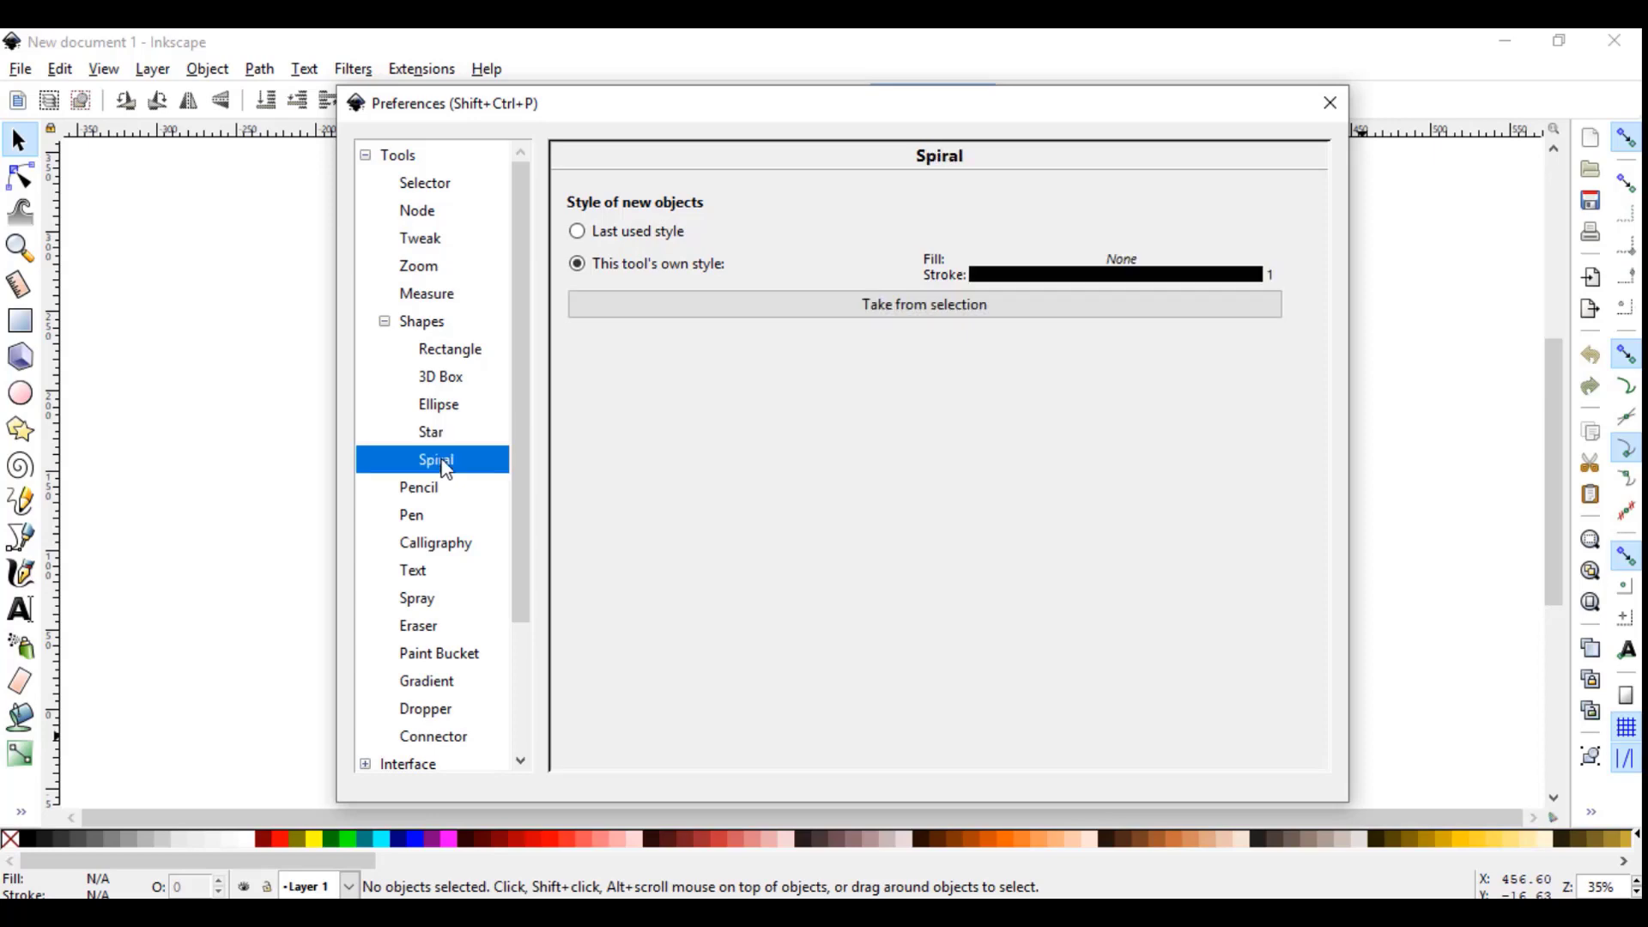
pyautogui.click(386, 325)
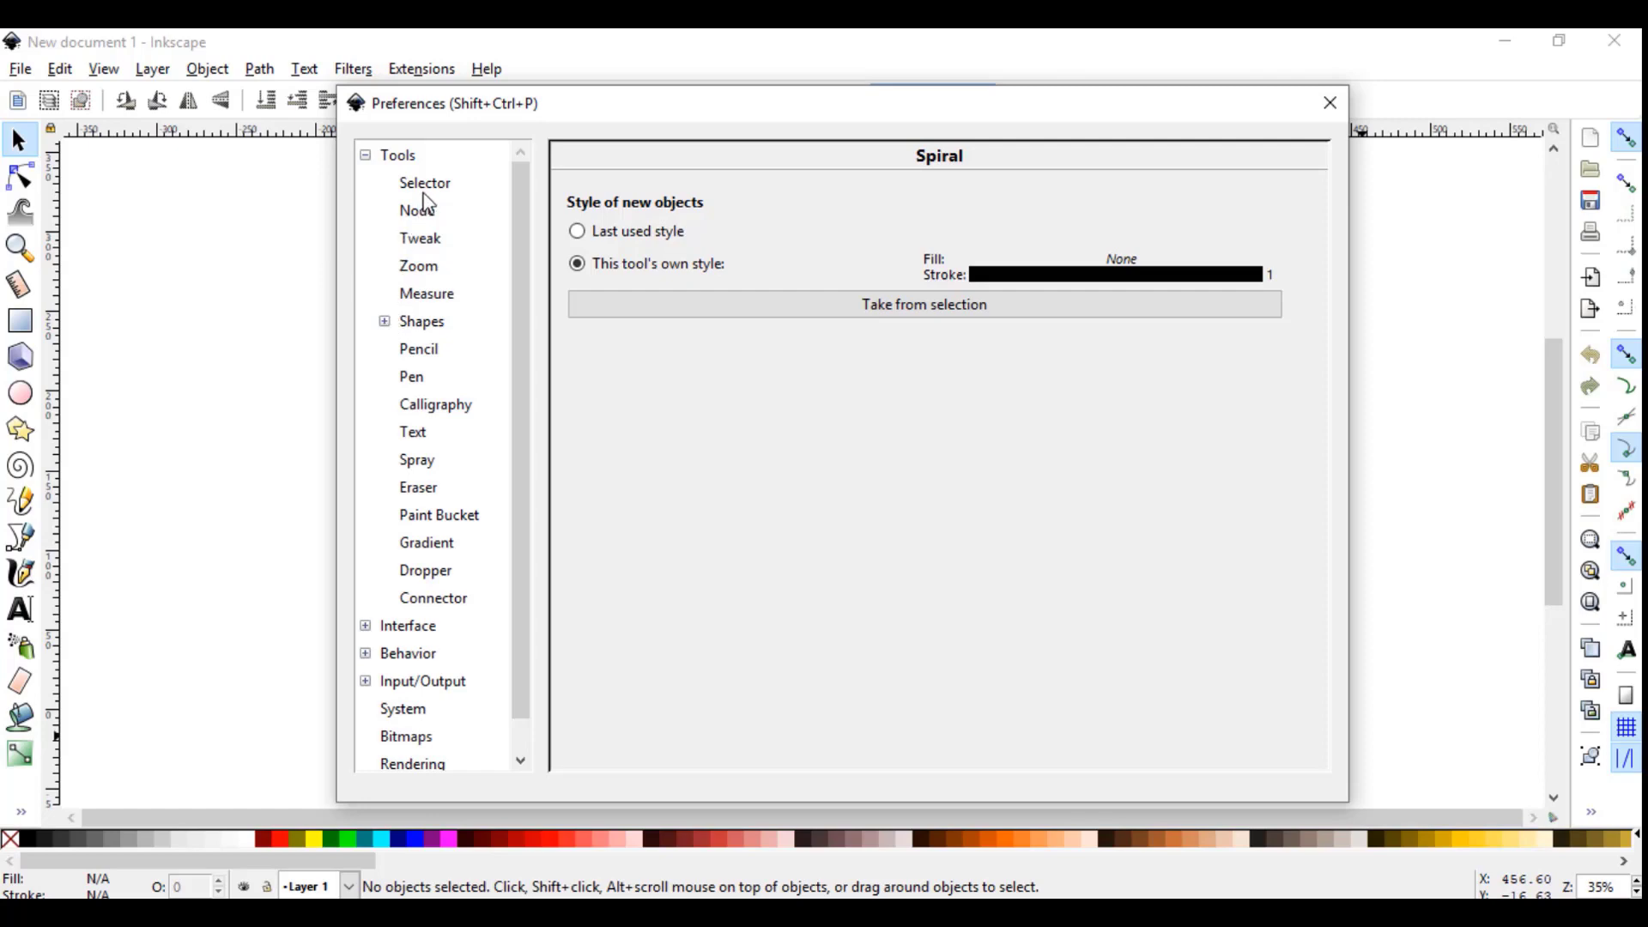
pyautogui.click(419, 349)
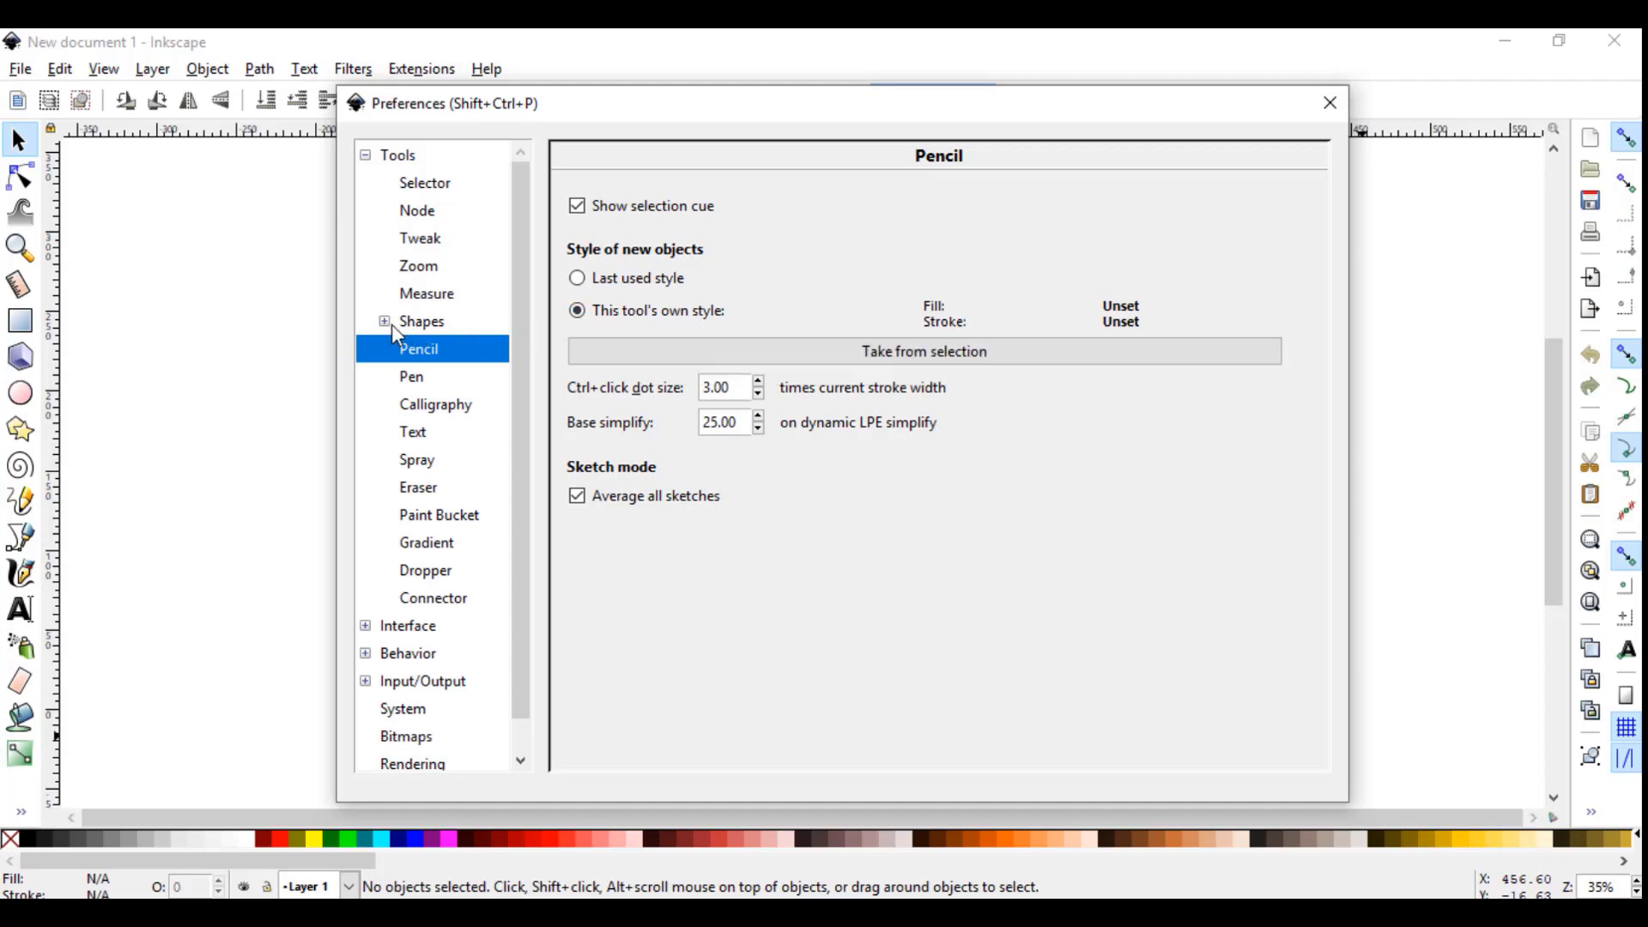
pyautogui.click(366, 156)
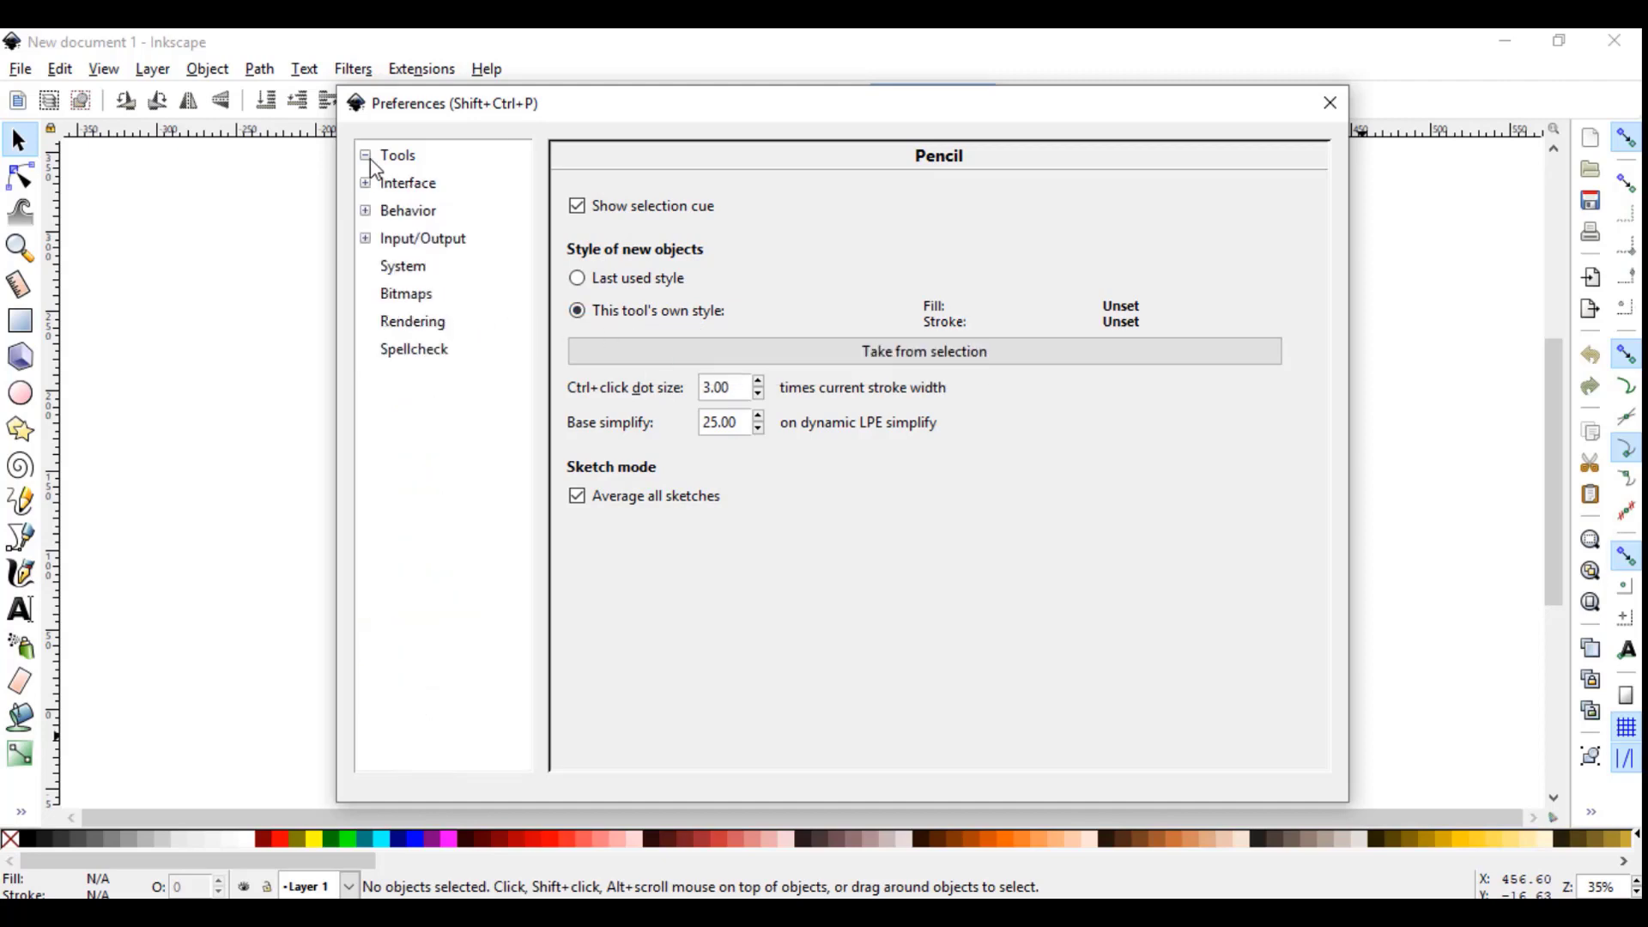
# Step: Examine the Interface preferences, including its Windows, Grids and Keyboard Shortcuts pages, and select the Revert shortcut entry
pyautogui.click(367, 183)
pyautogui.click(410, 185)
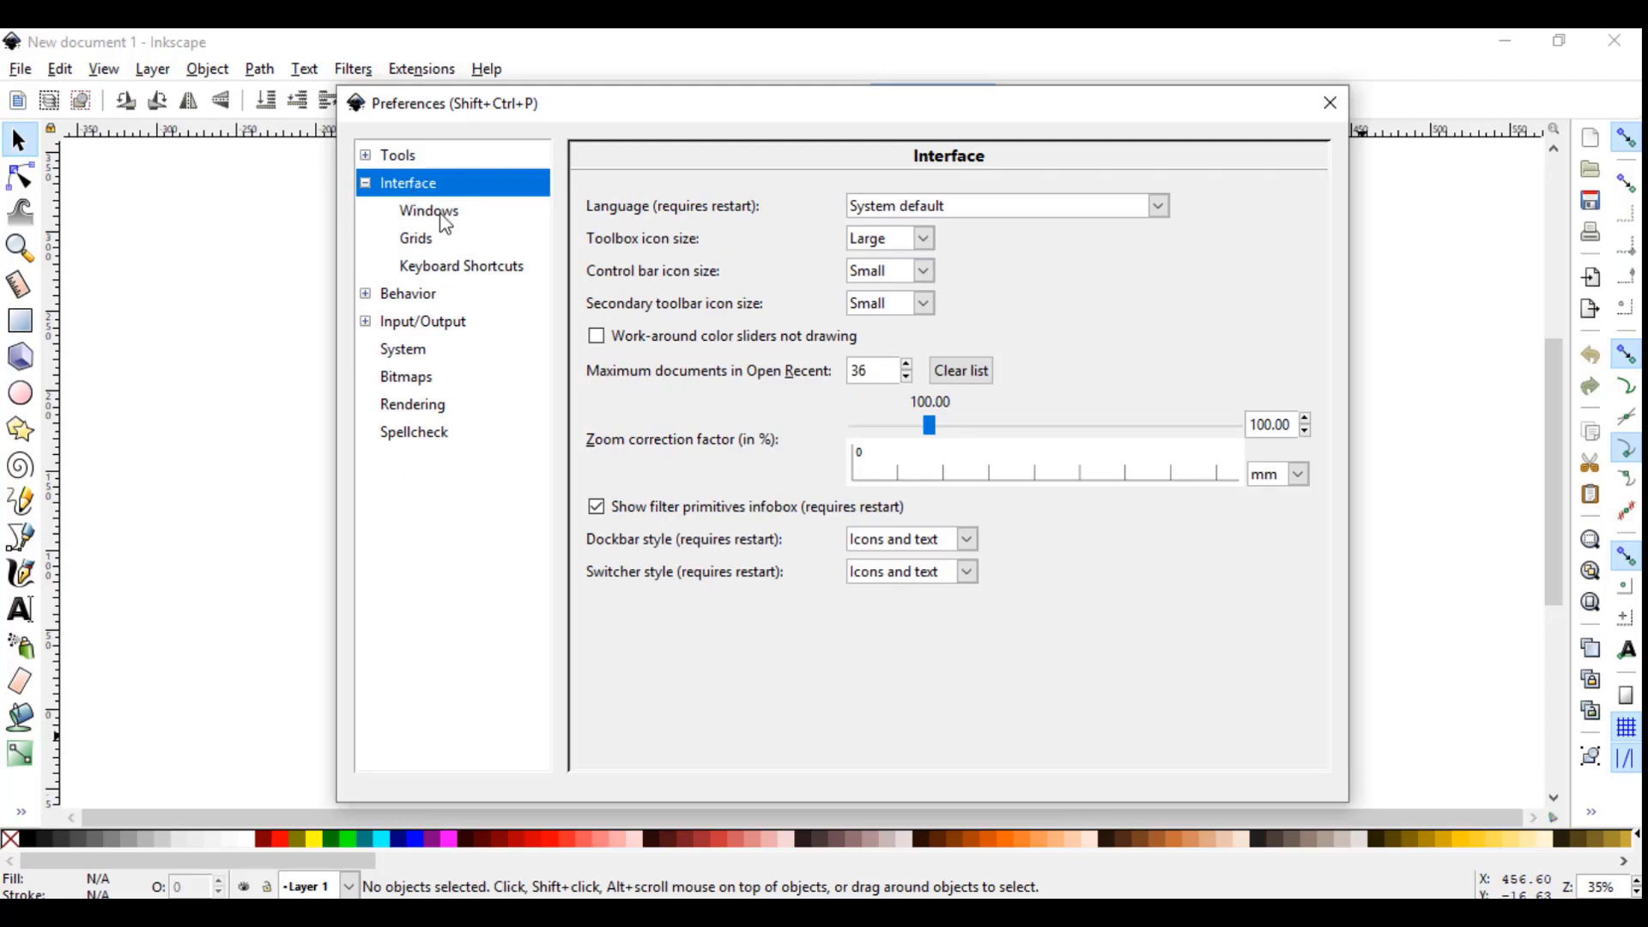
pyautogui.click(438, 214)
pyautogui.click(434, 245)
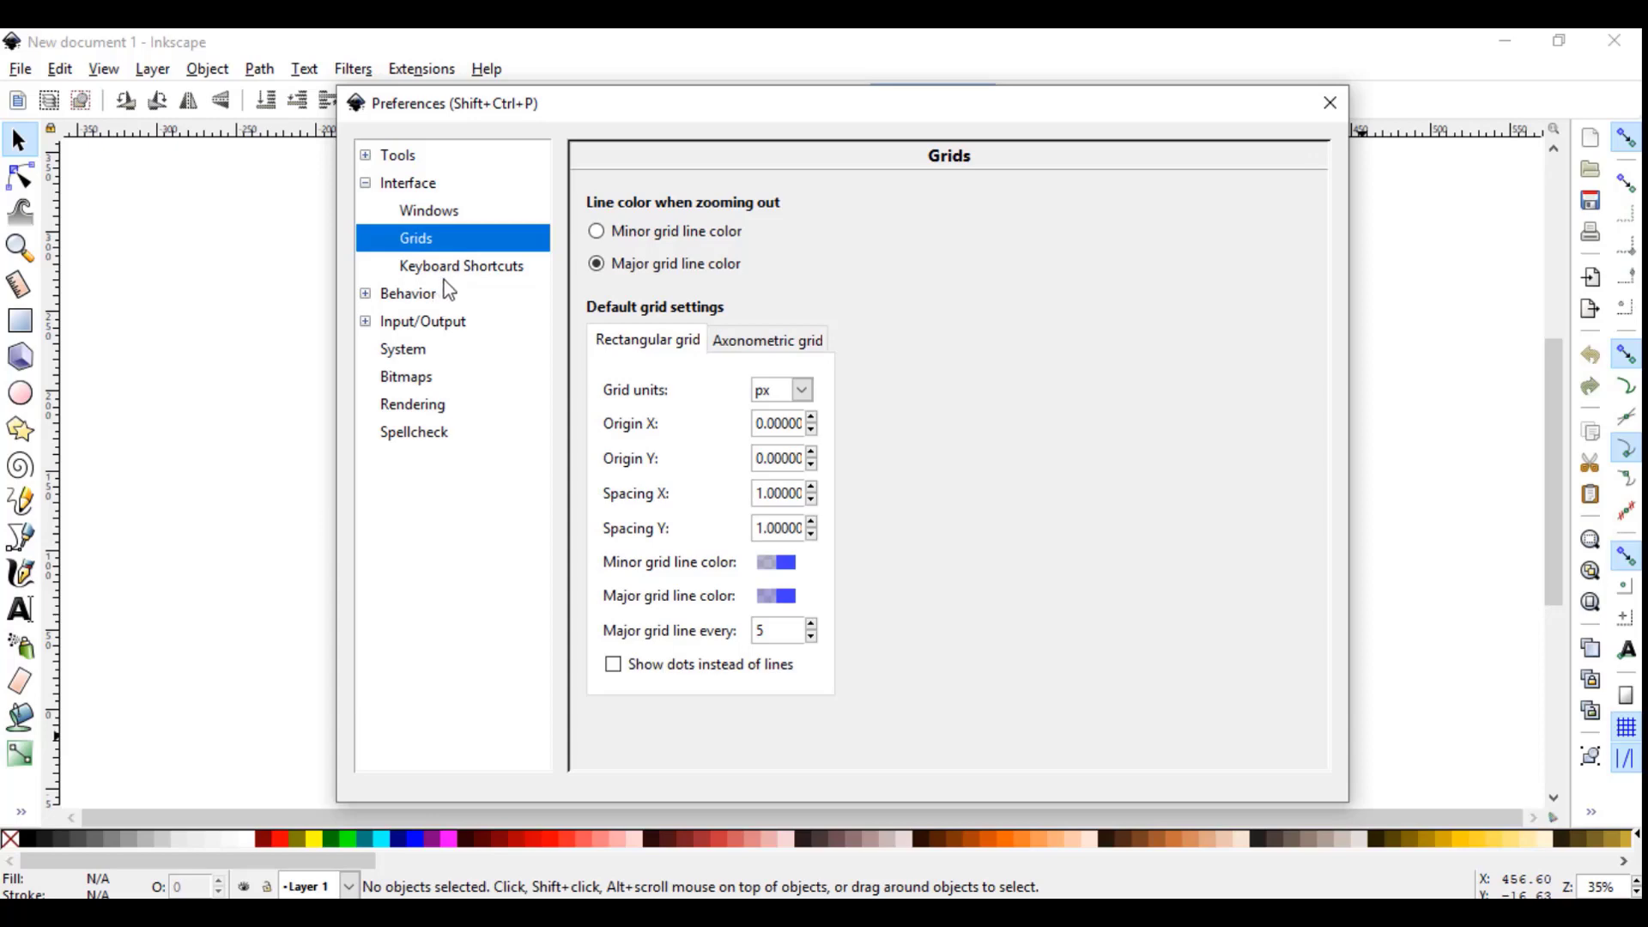
pyautogui.click(451, 274)
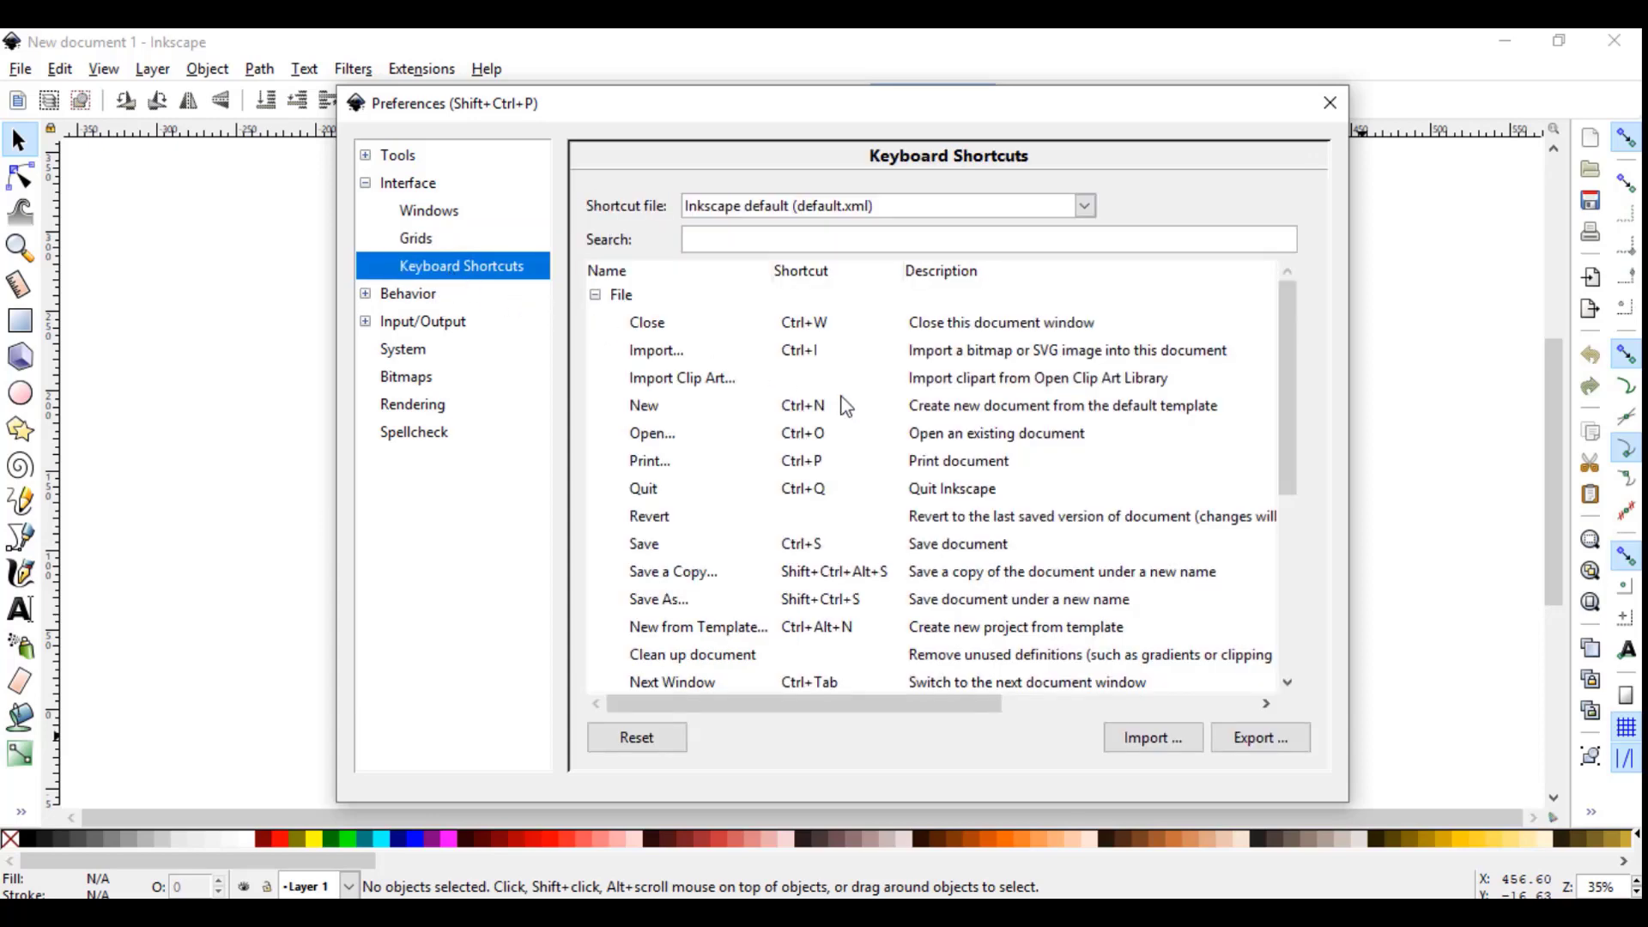
pyautogui.click(1009, 513)
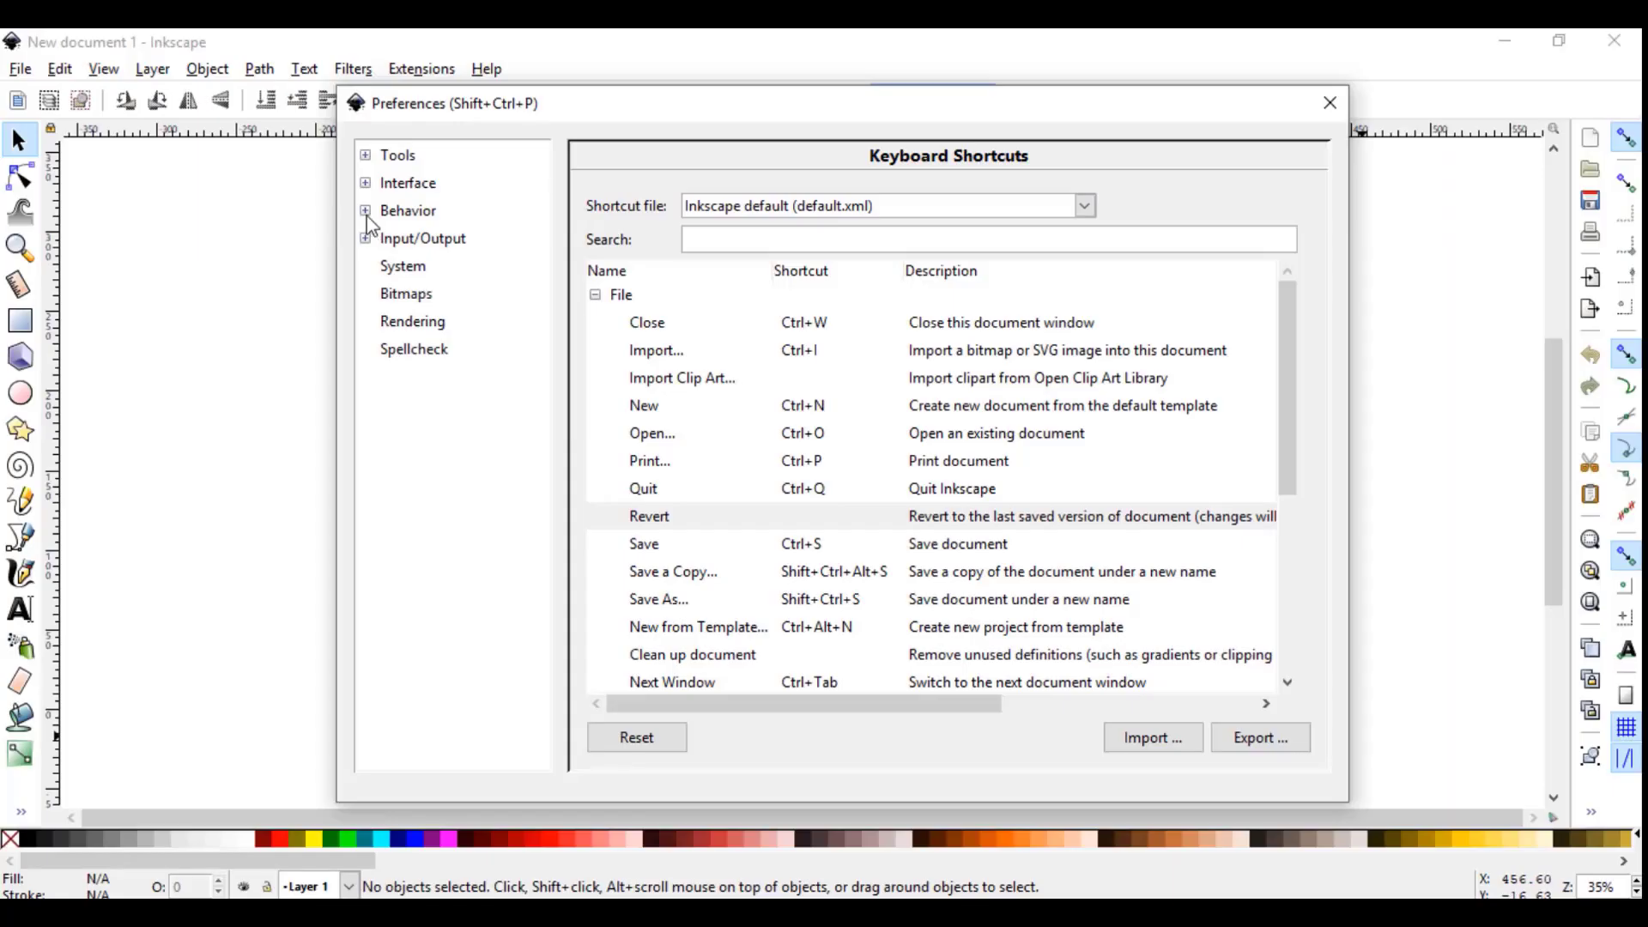
# Step: Examine the Selecting, Scrolling and Steps pages of the Behavior preferences
pyautogui.click(366, 212)
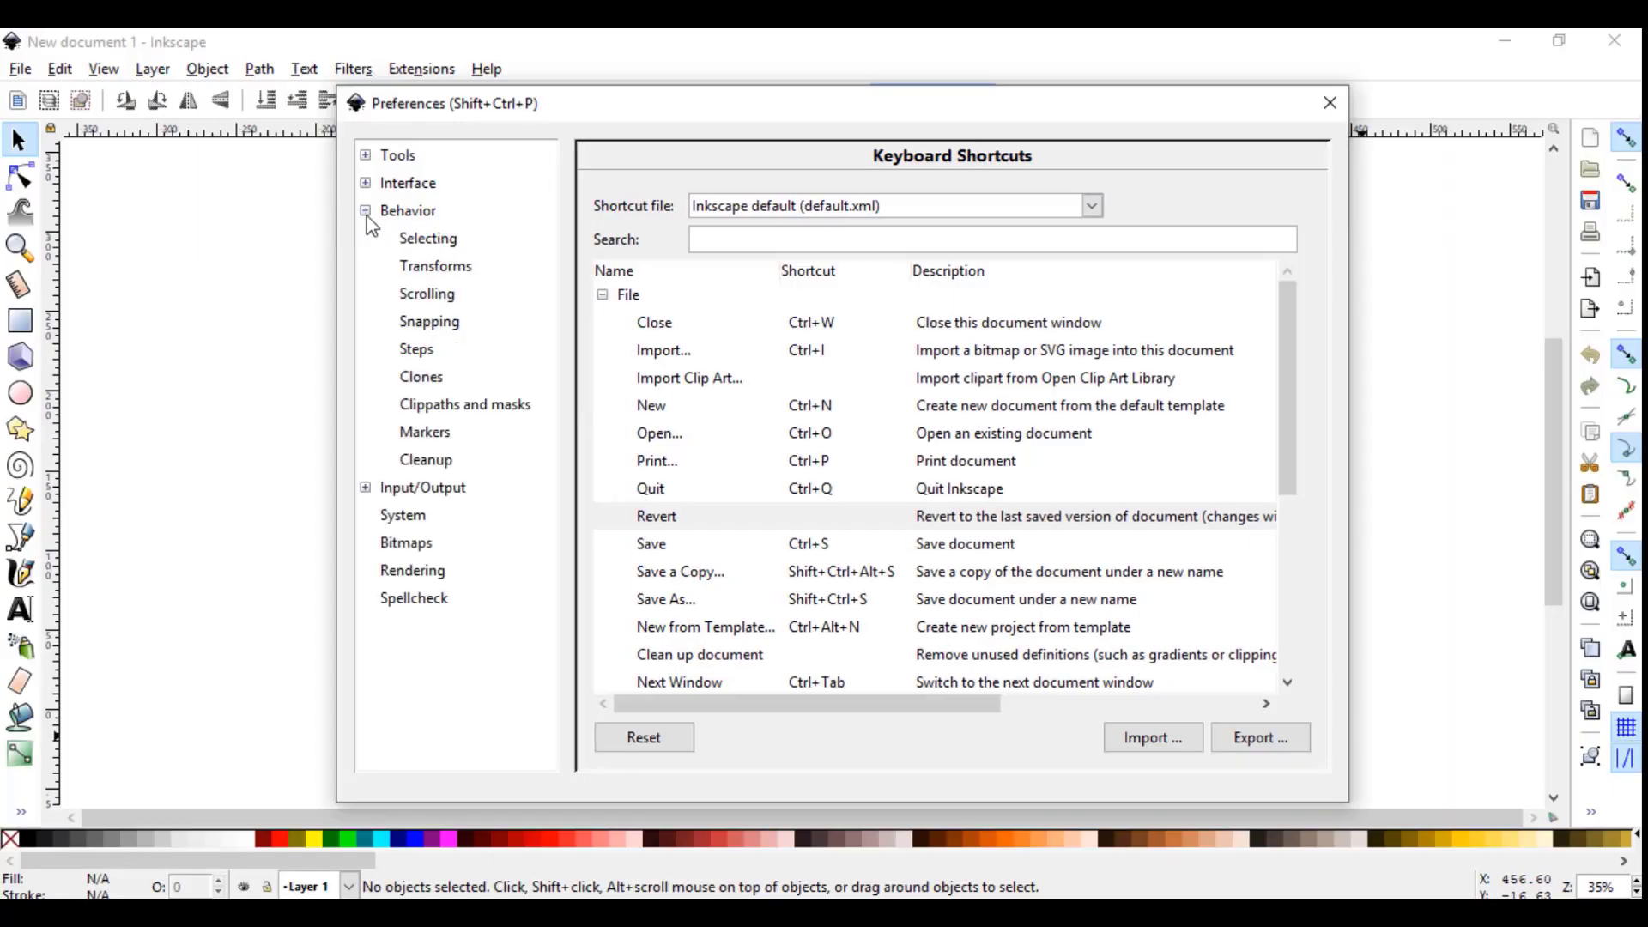
pyautogui.click(447, 242)
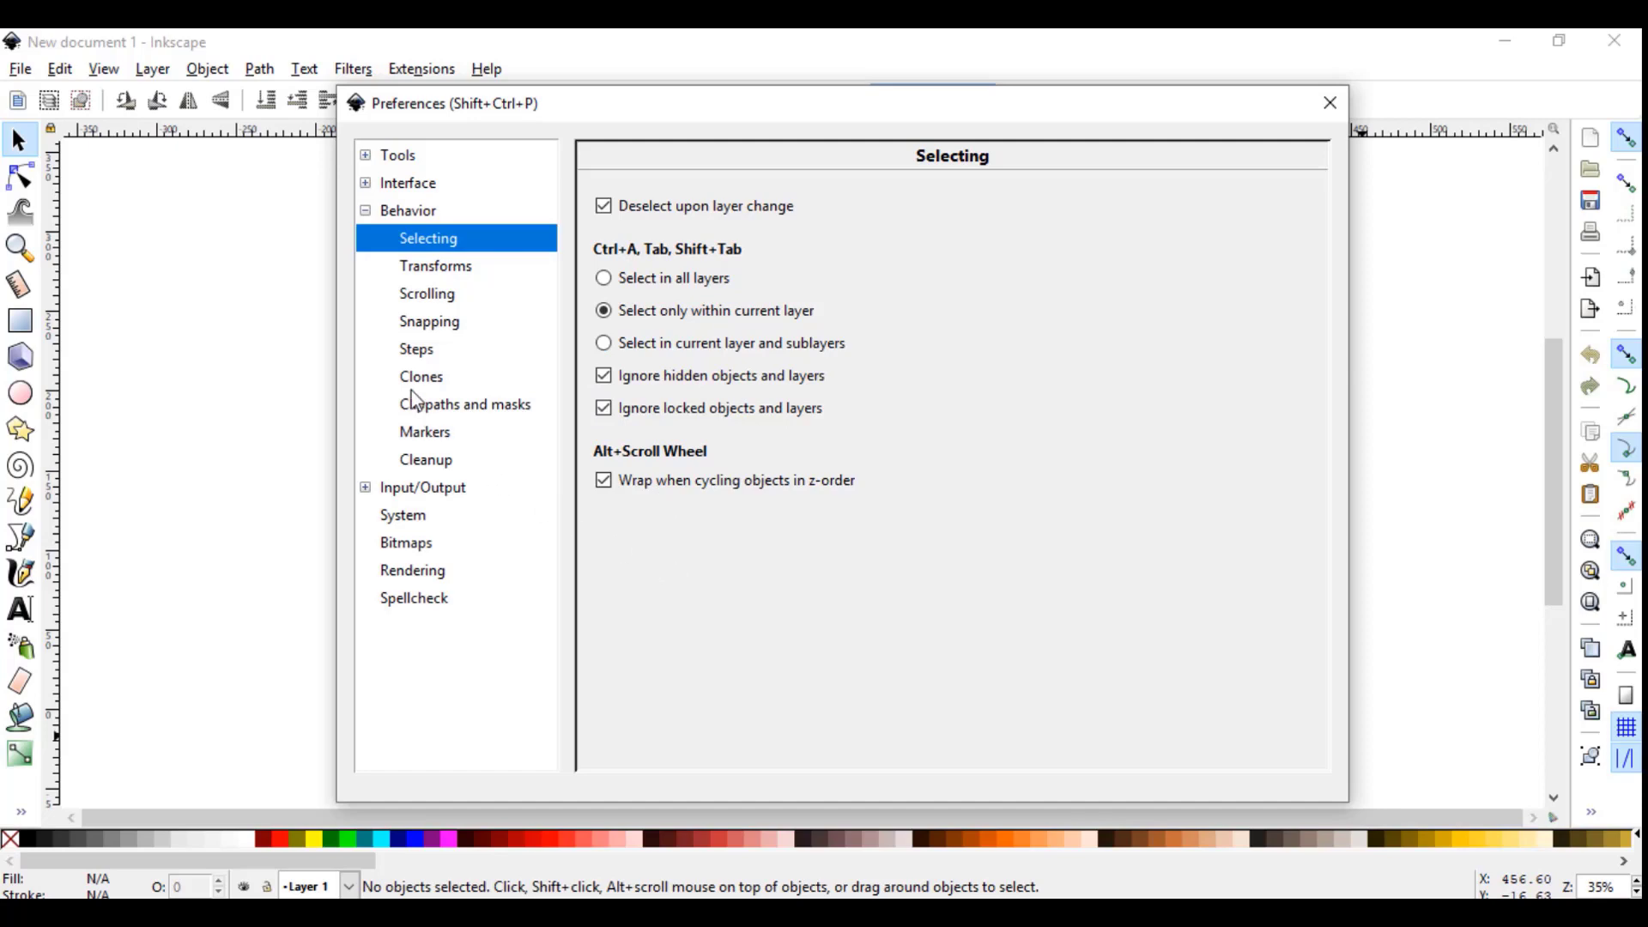
pyautogui.click(448, 297)
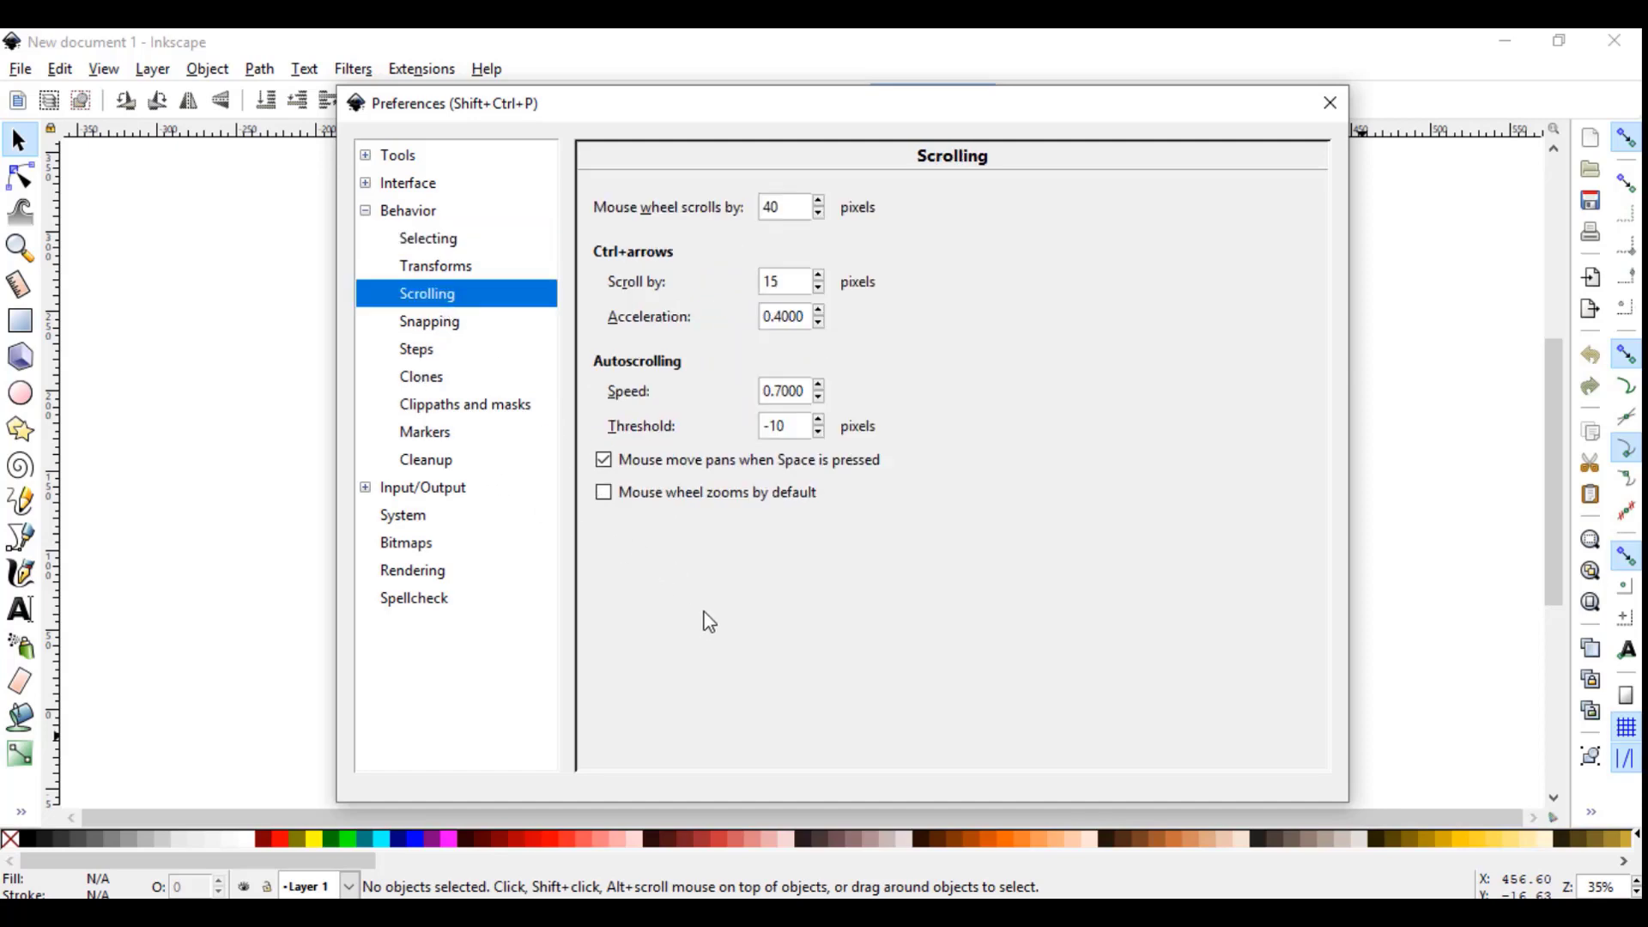
pyautogui.click(457, 361)
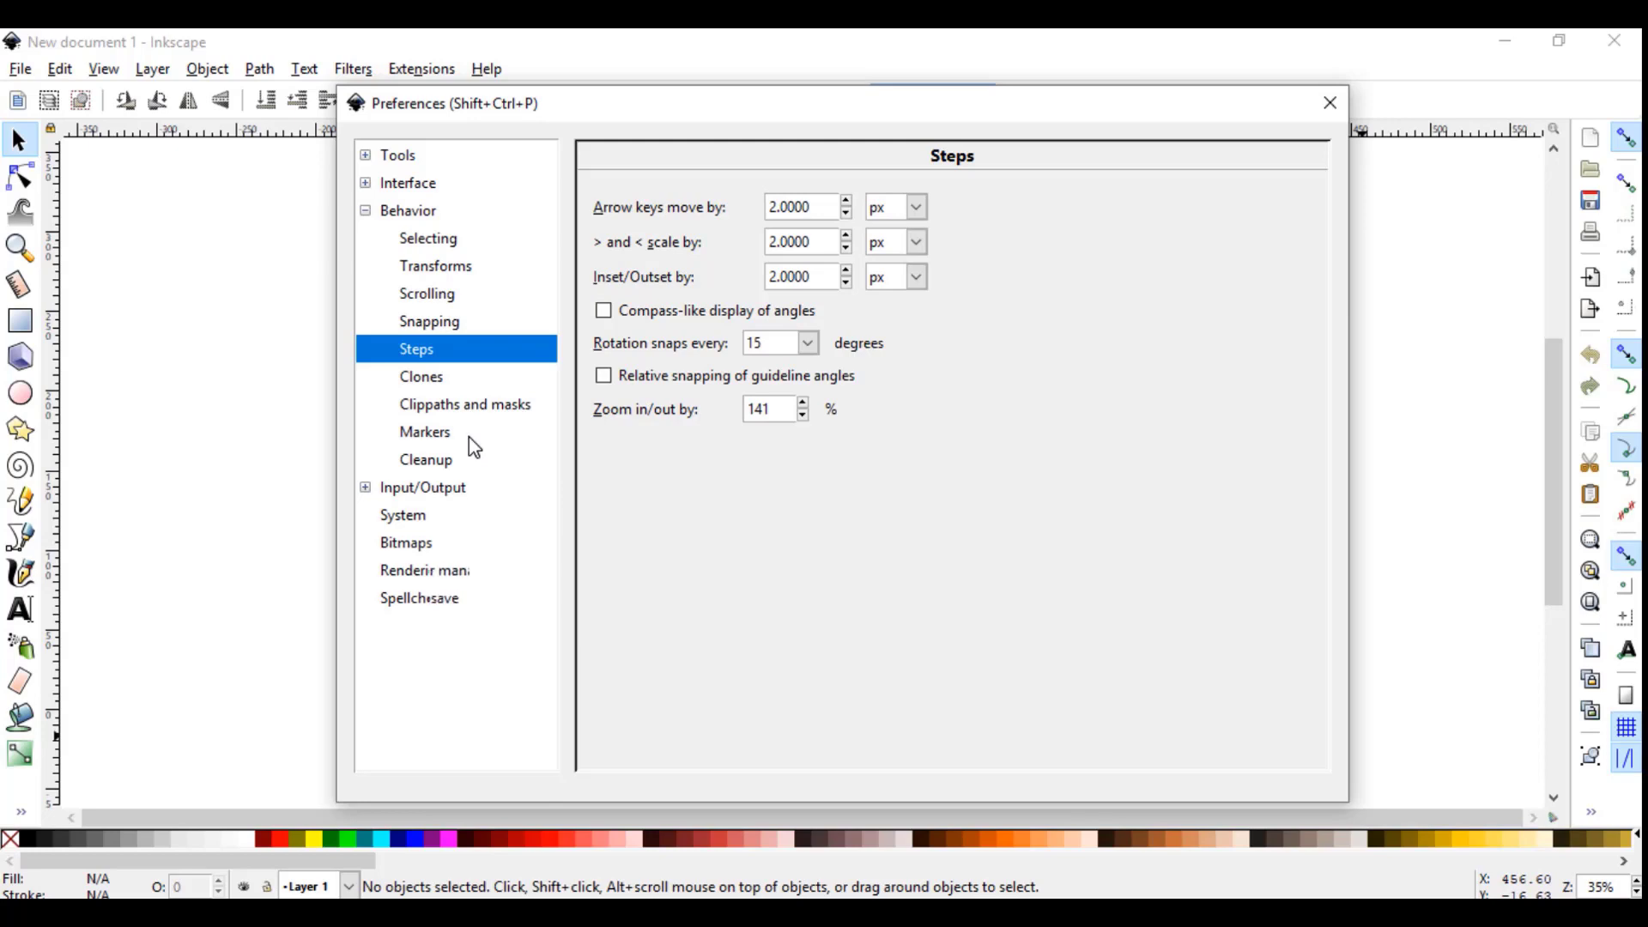
# Step: Examine the Input/Output preferences for input devices, color management and autosave, and collapse the expanded Behavior and Input/Output groups
pyautogui.click(366, 489)
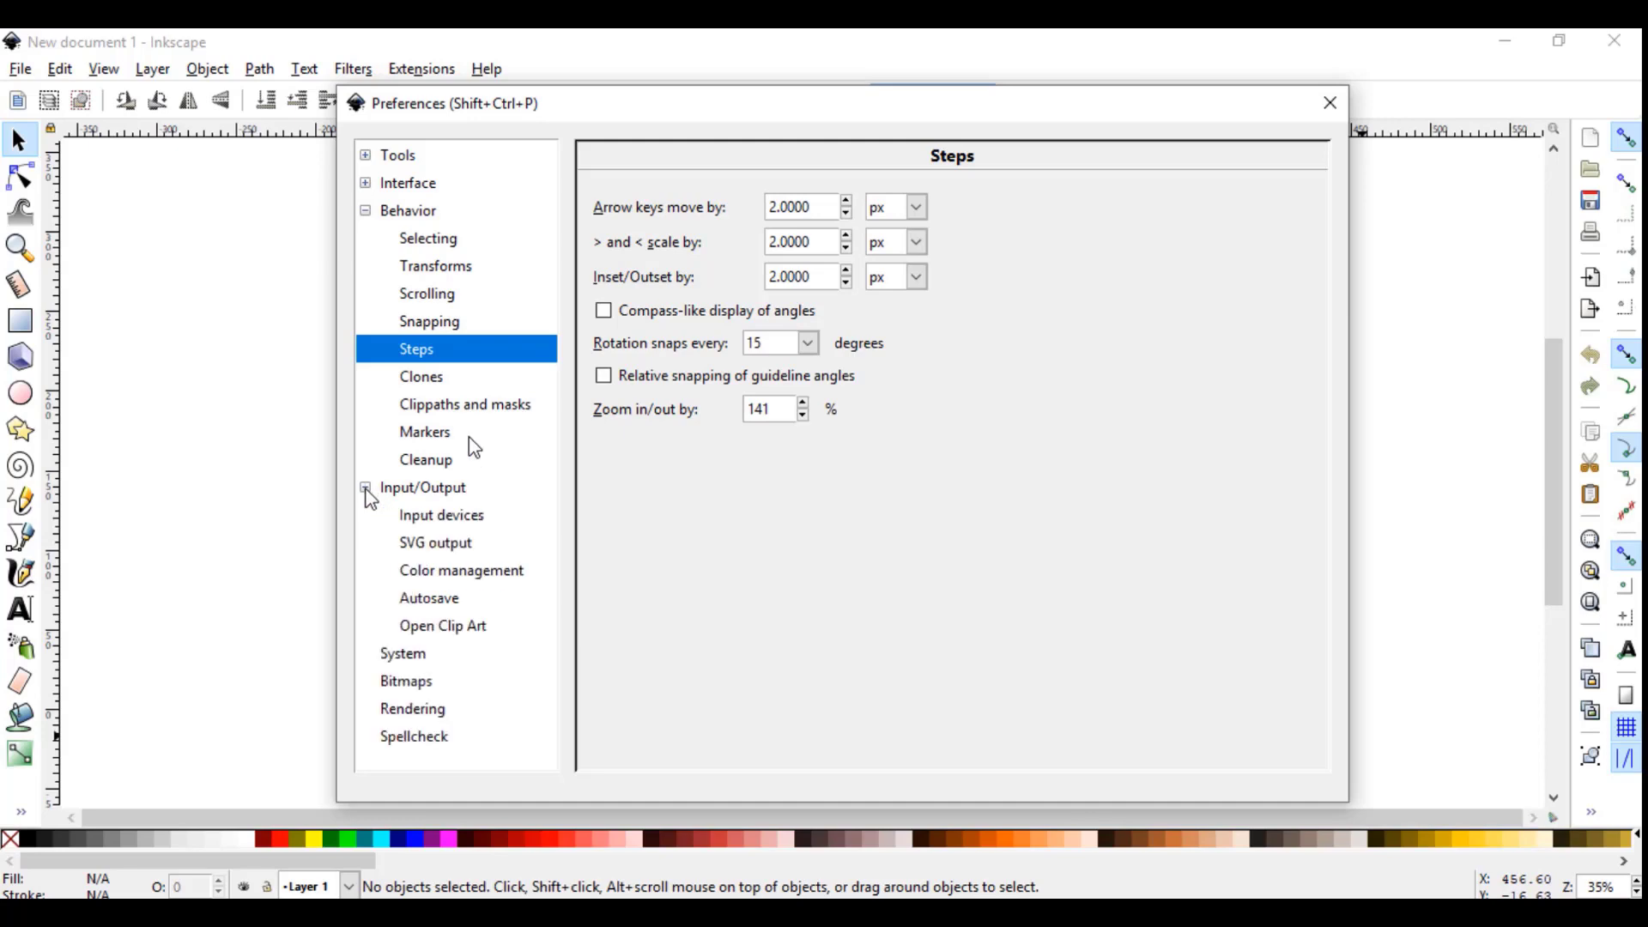
pyautogui.click(442, 518)
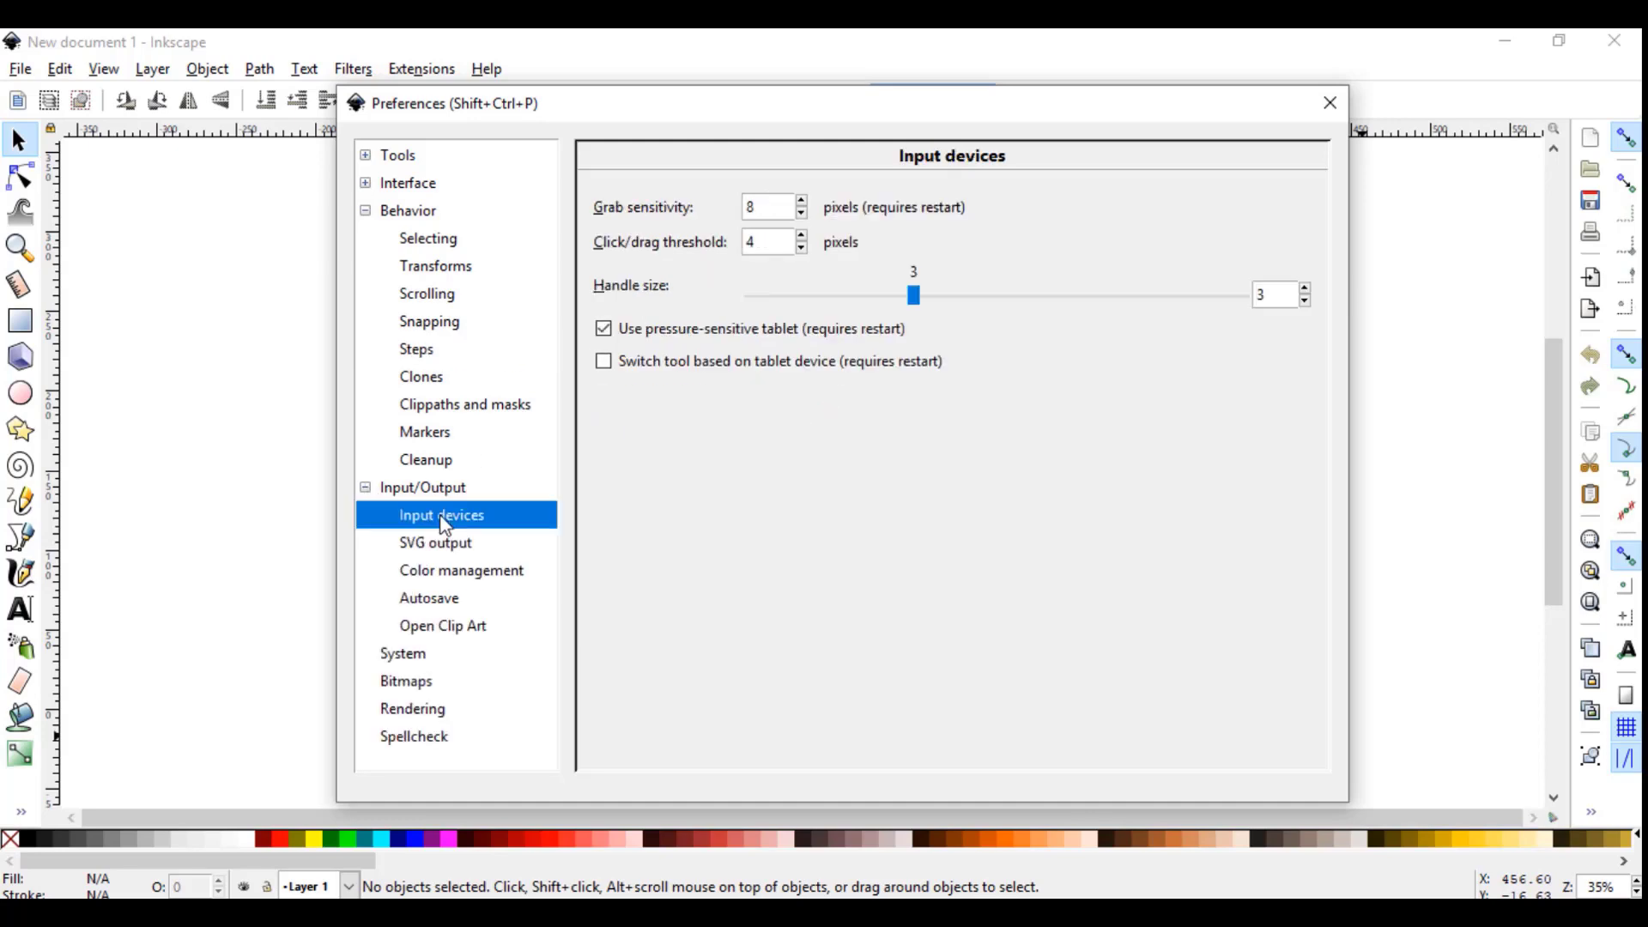
pyautogui.click(437, 573)
pyautogui.click(459, 598)
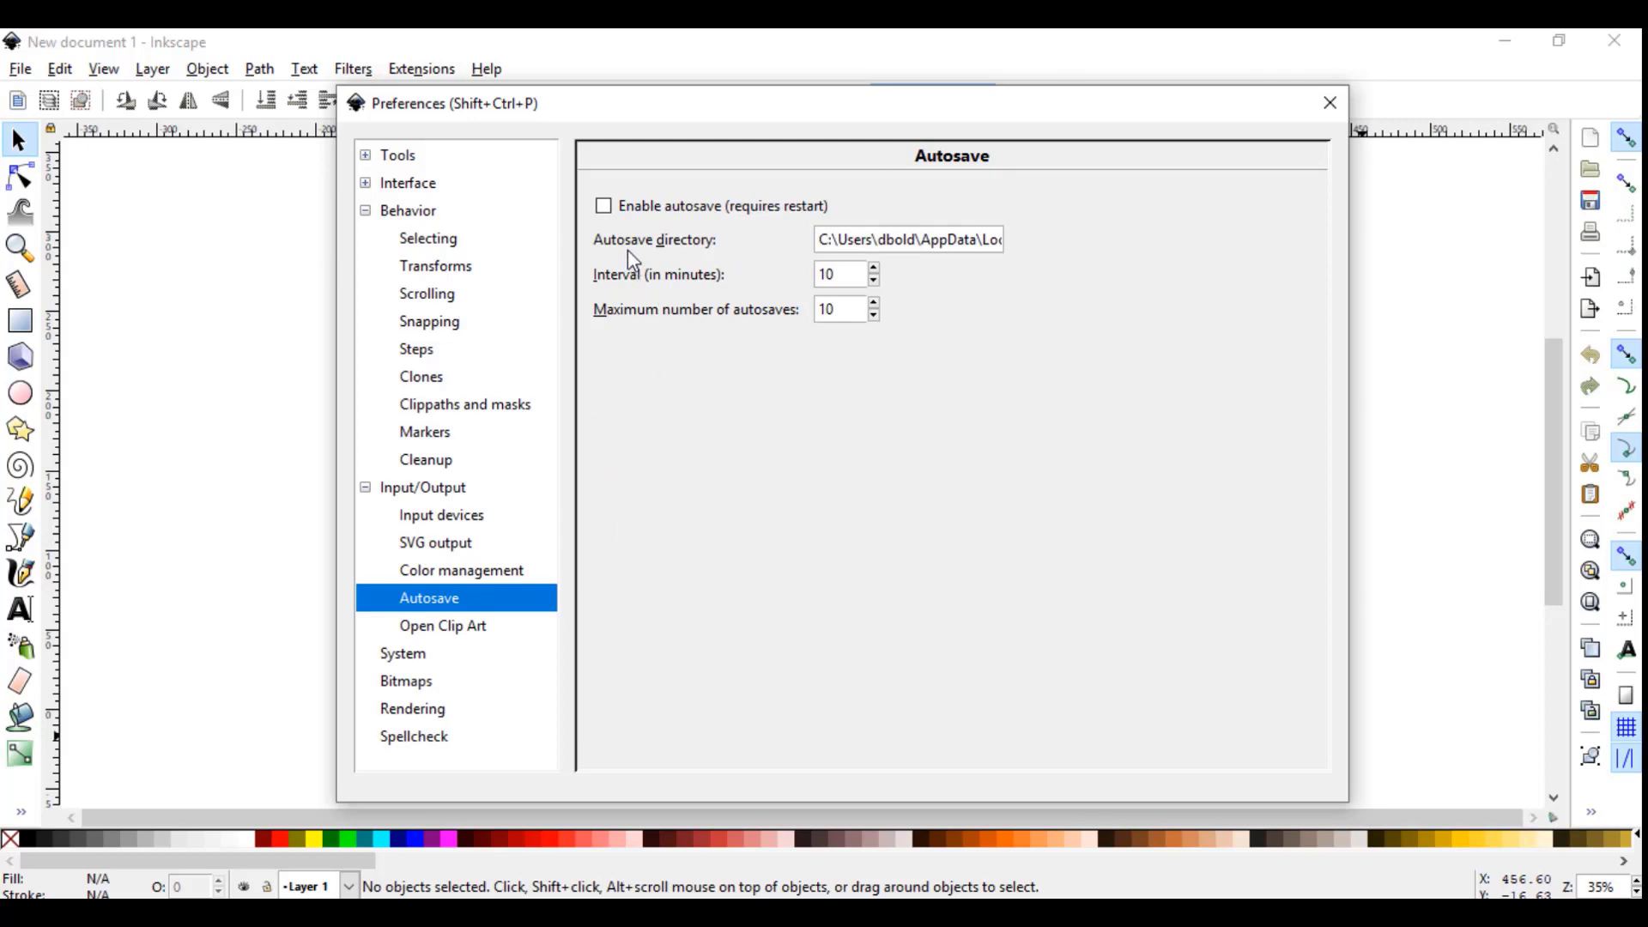
pyautogui.click(612, 218)
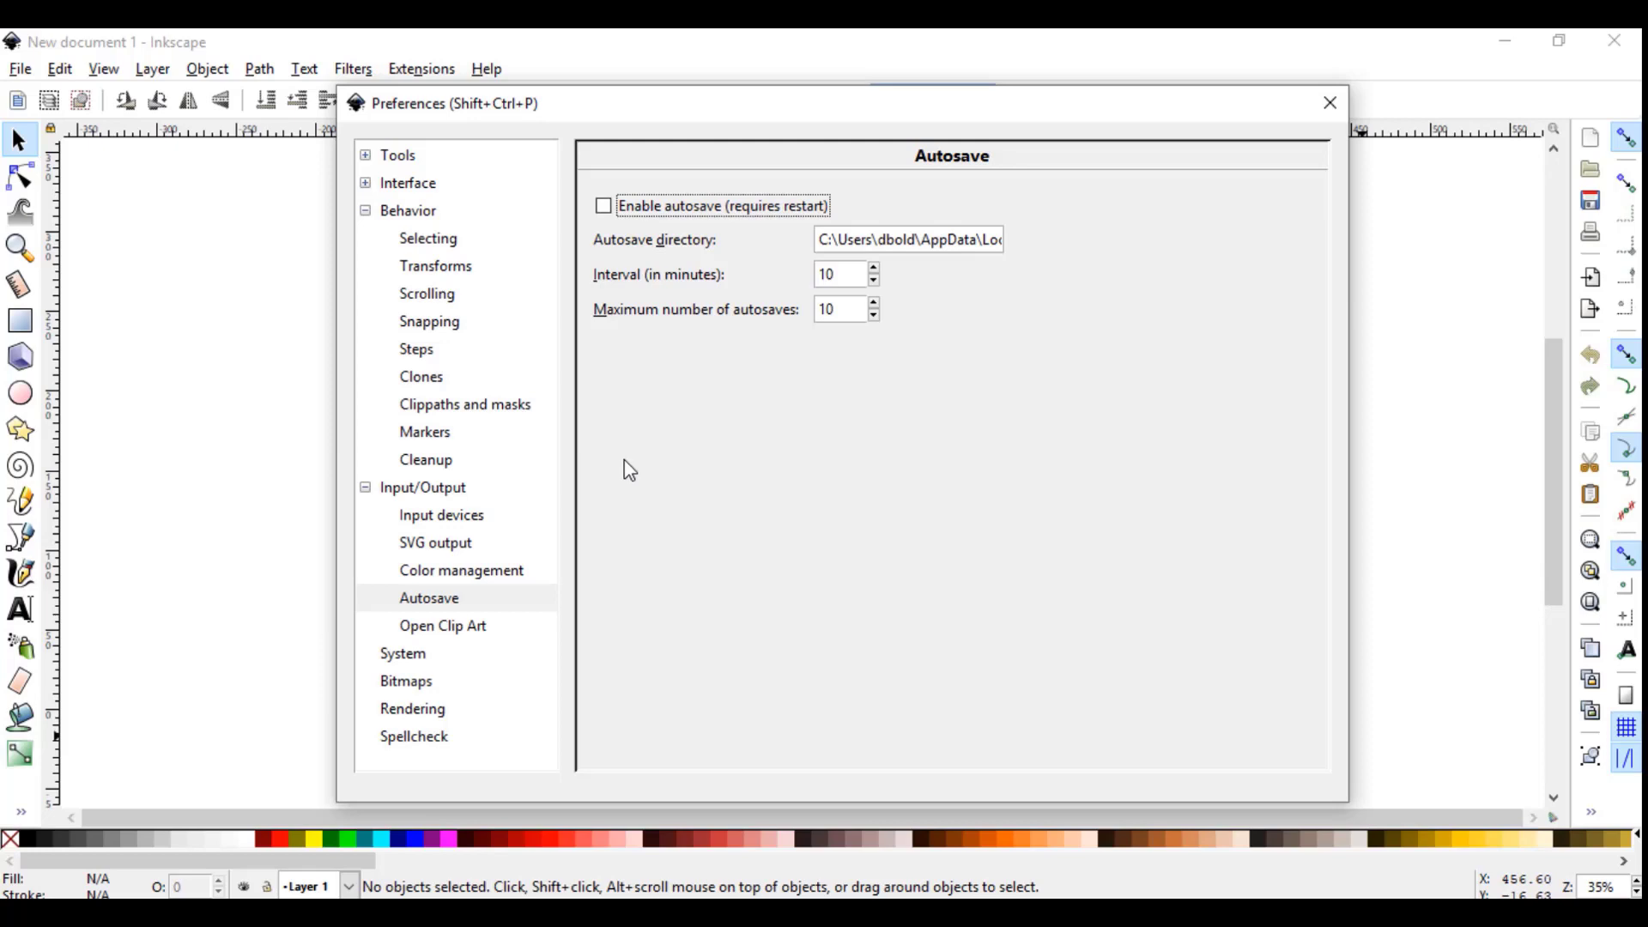
pyautogui.click(366, 211)
pyautogui.click(366, 240)
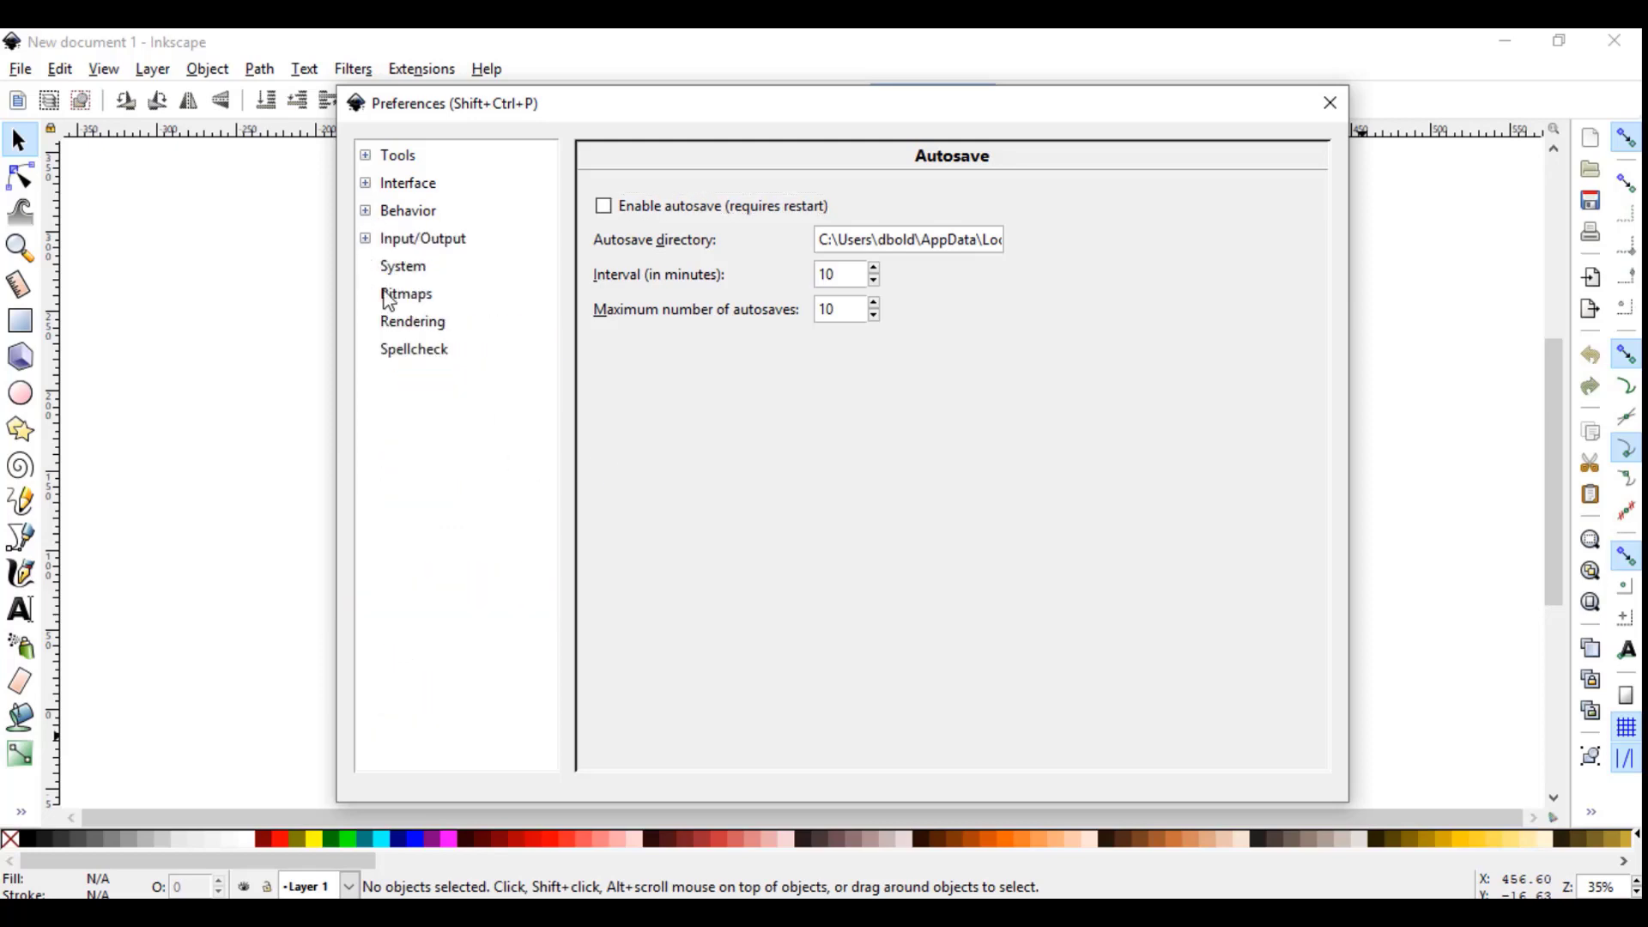
# Step: Examine the System and Bitmaps preferences, highlighting the bitmap editor entry
pyautogui.click(401, 269)
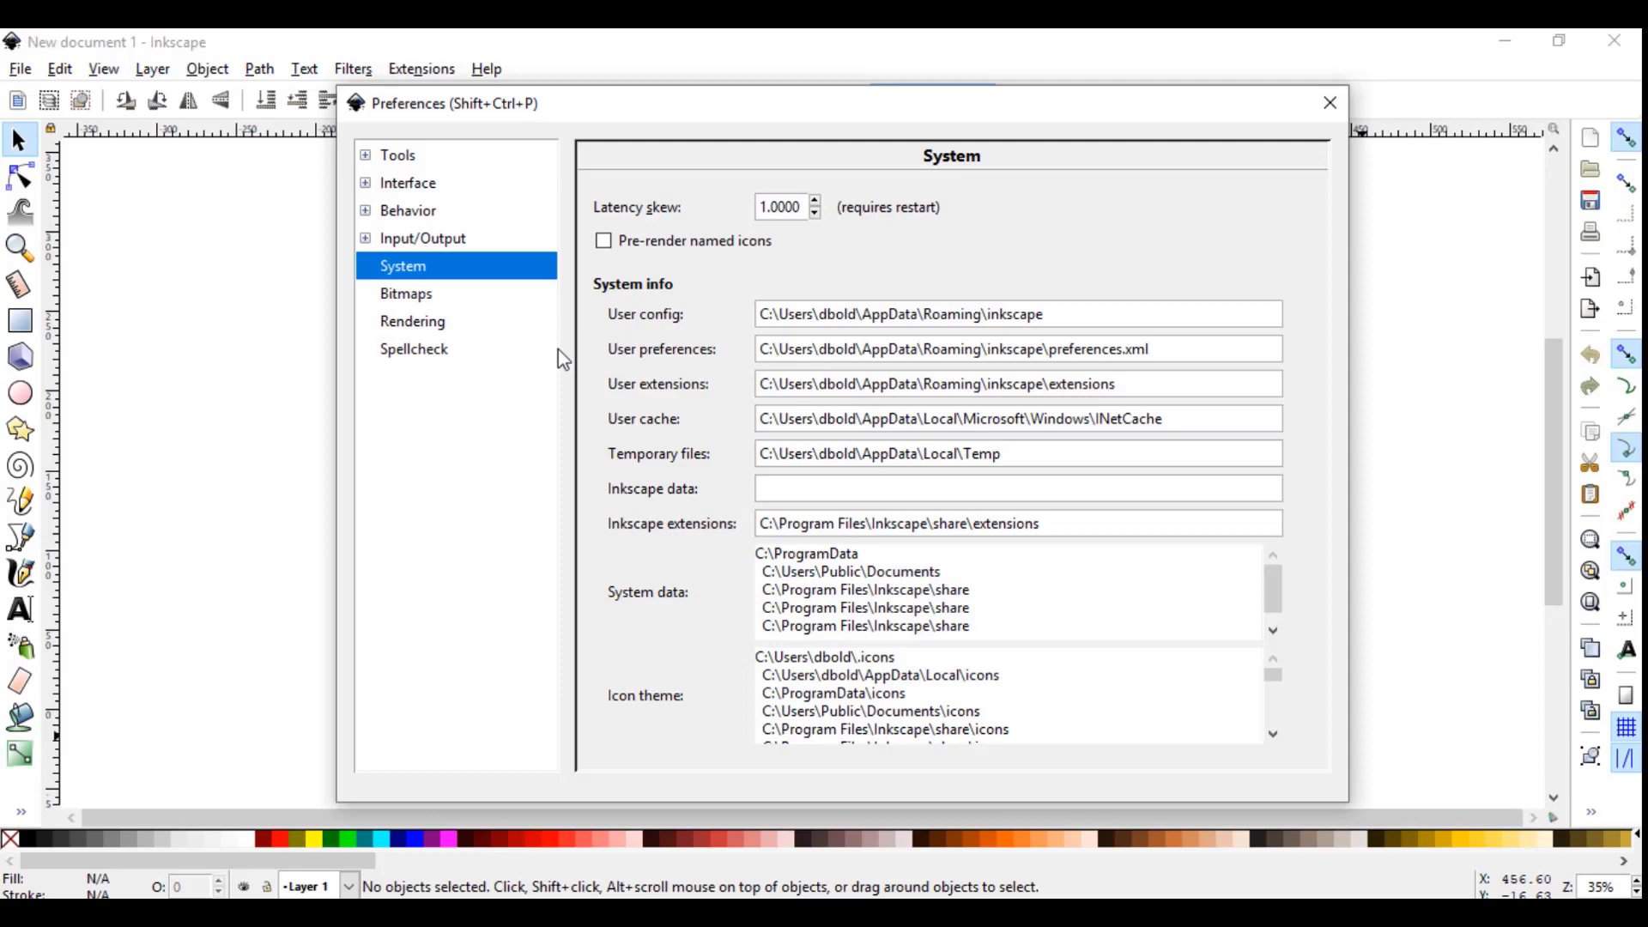
pyautogui.click(502, 294)
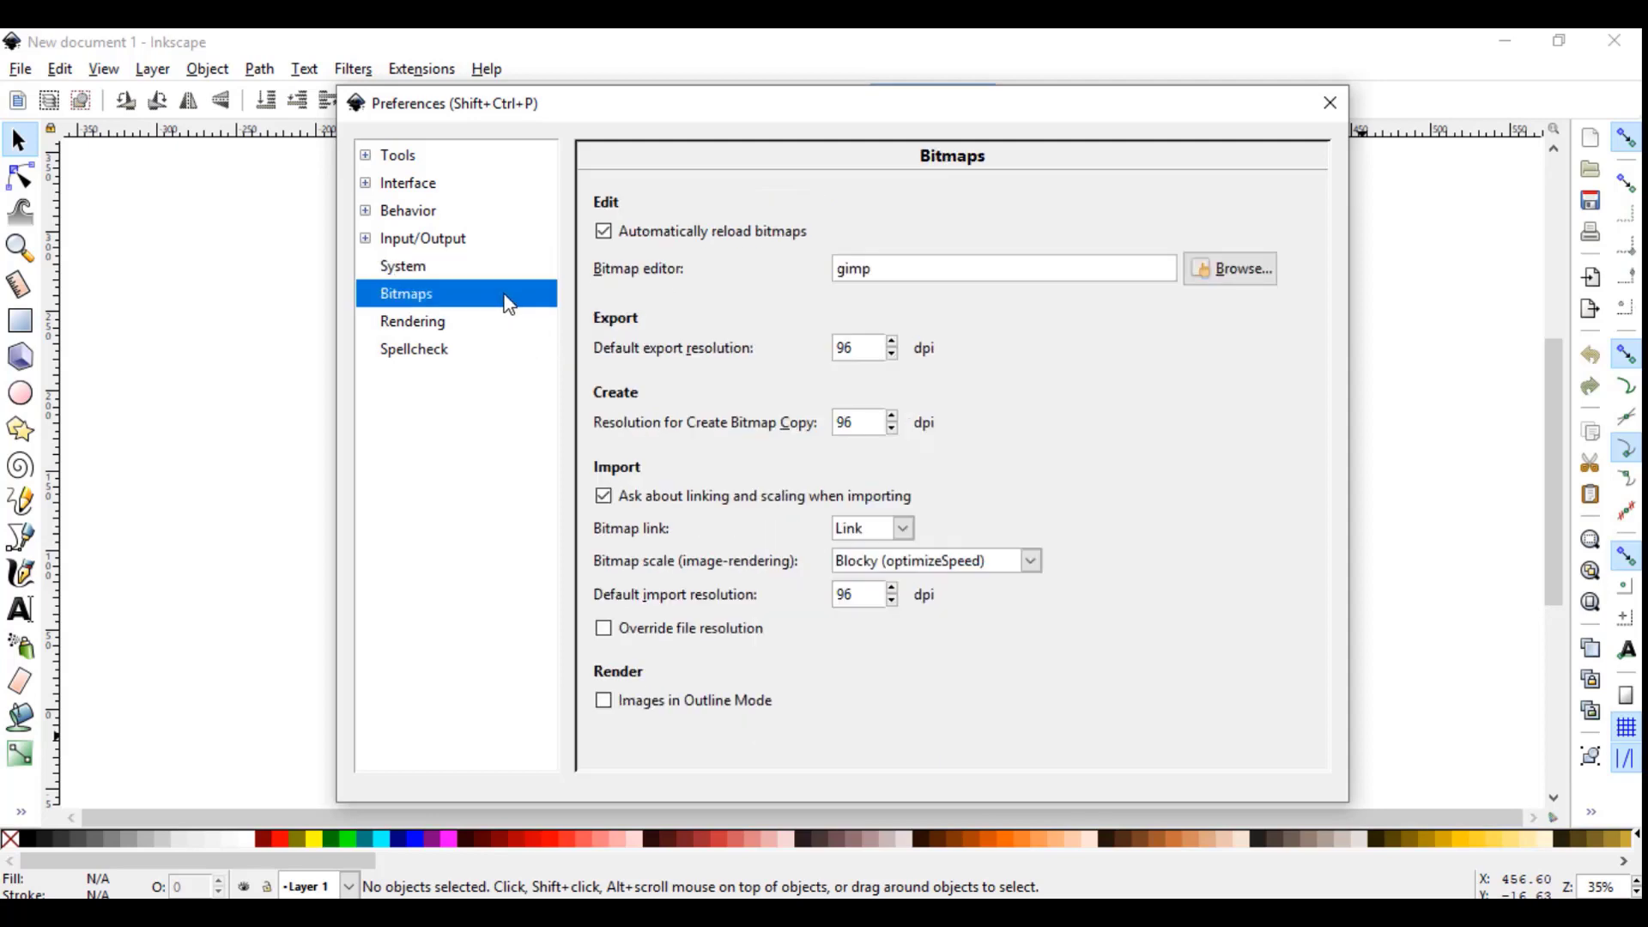
pyautogui.click(873, 268)
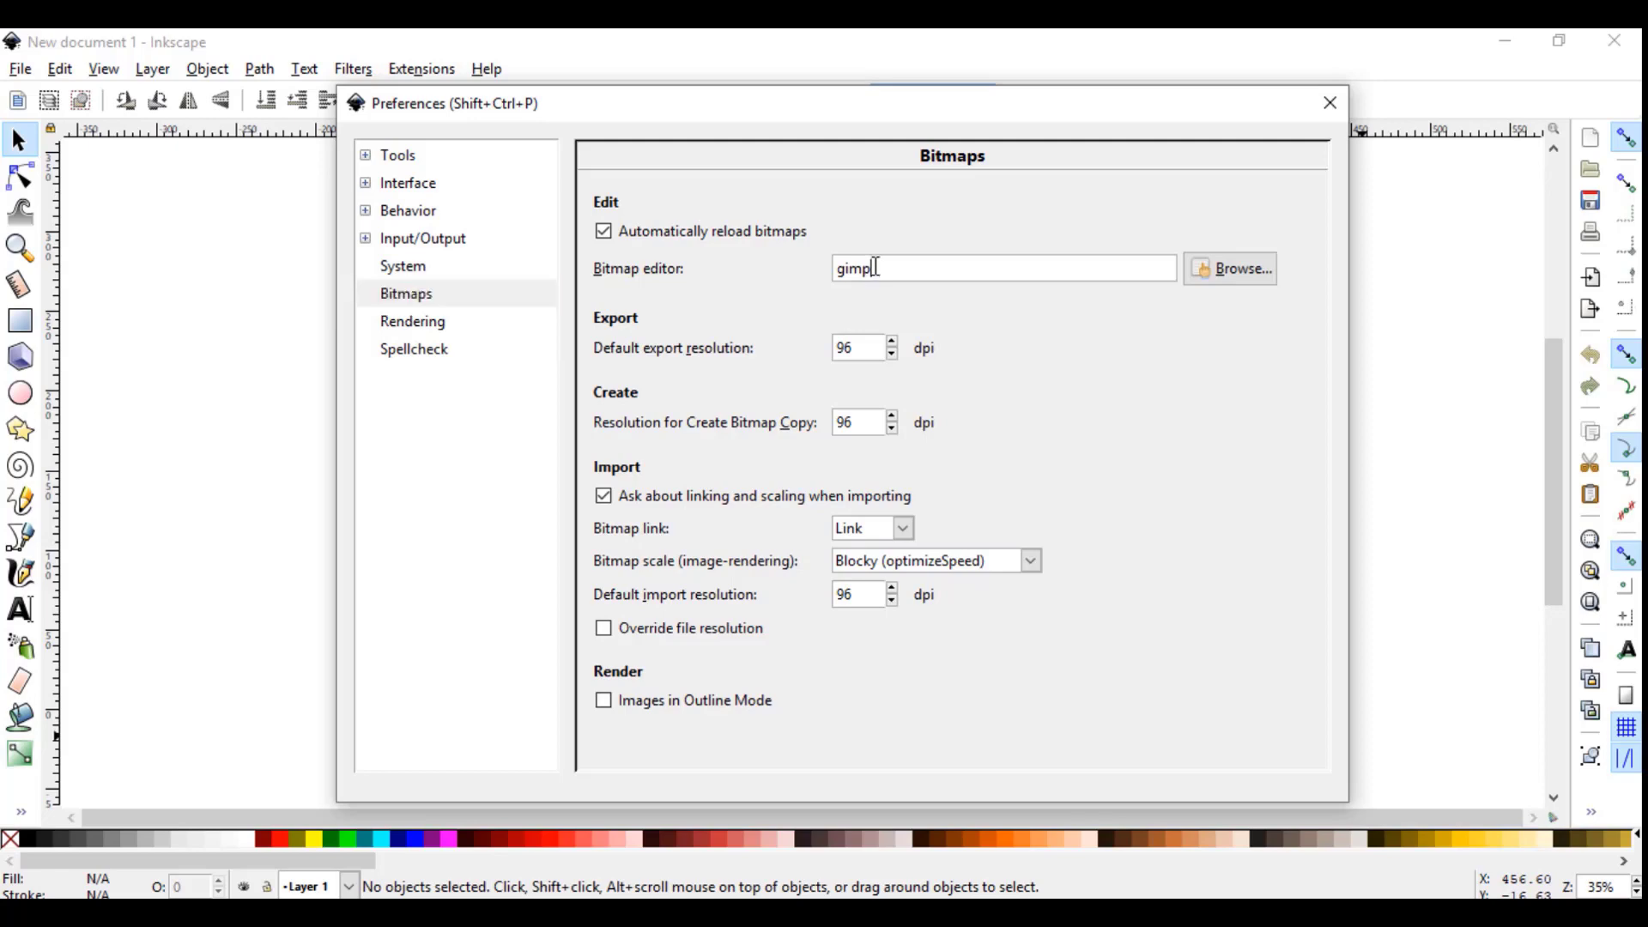
pyautogui.moveTo(874, 268); pyautogui.dragTo(822, 264)
# Step: Examine the Rendering preferences and the Spellcheck preferences, including the list of available spelling languages
pyautogui.click(413, 326)
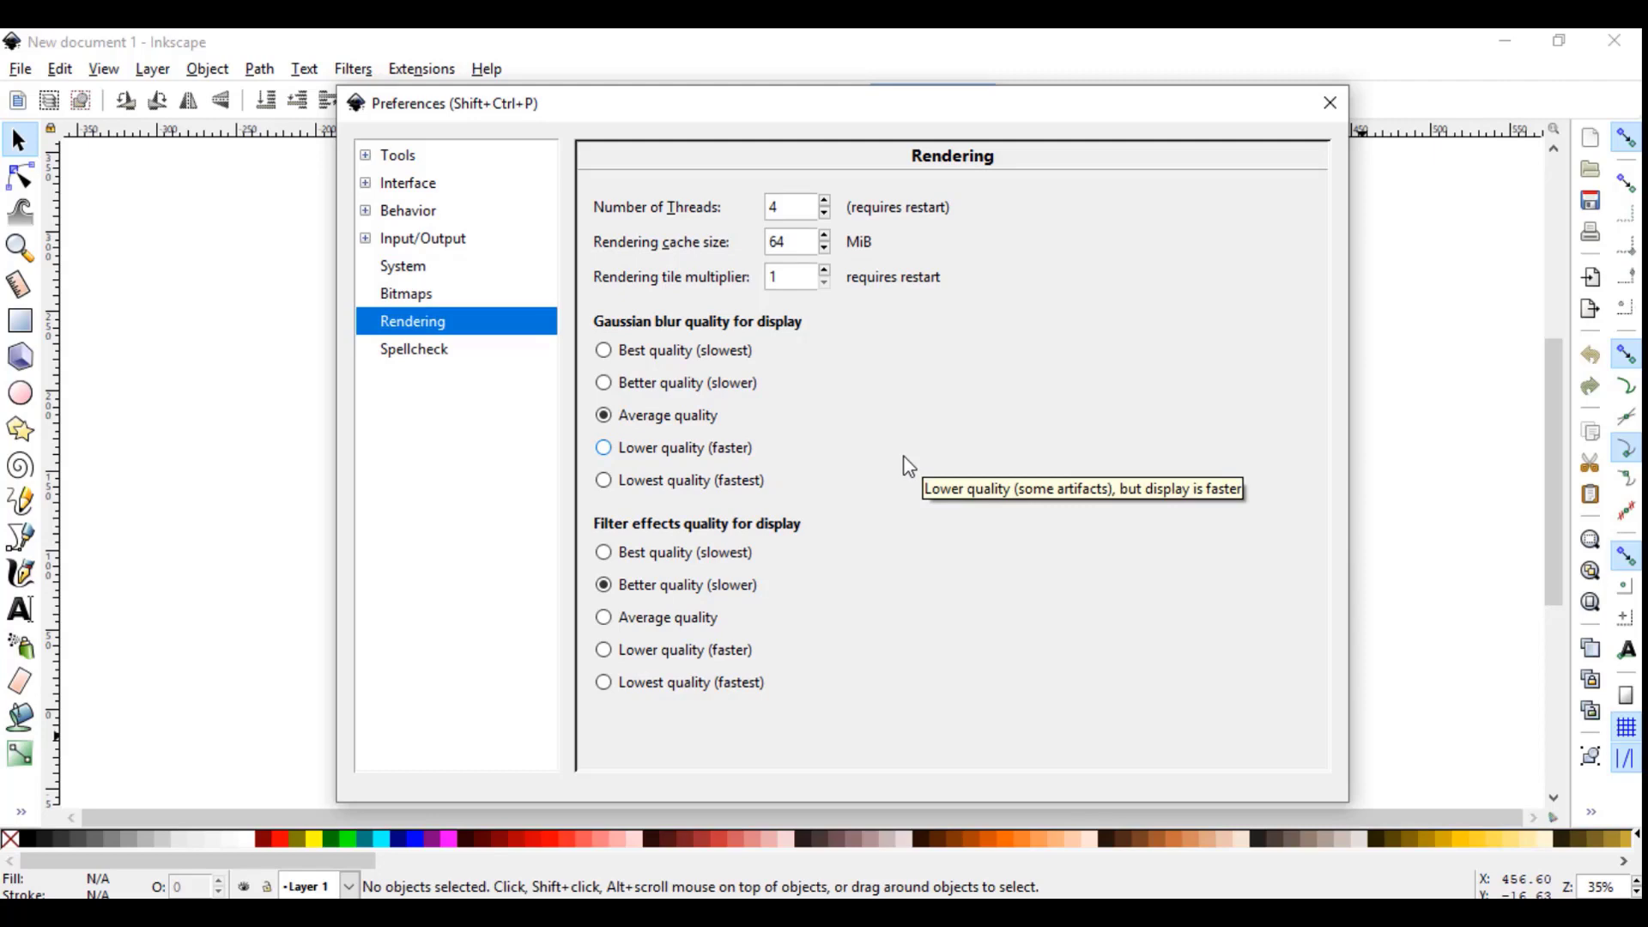
pyautogui.click(448, 355)
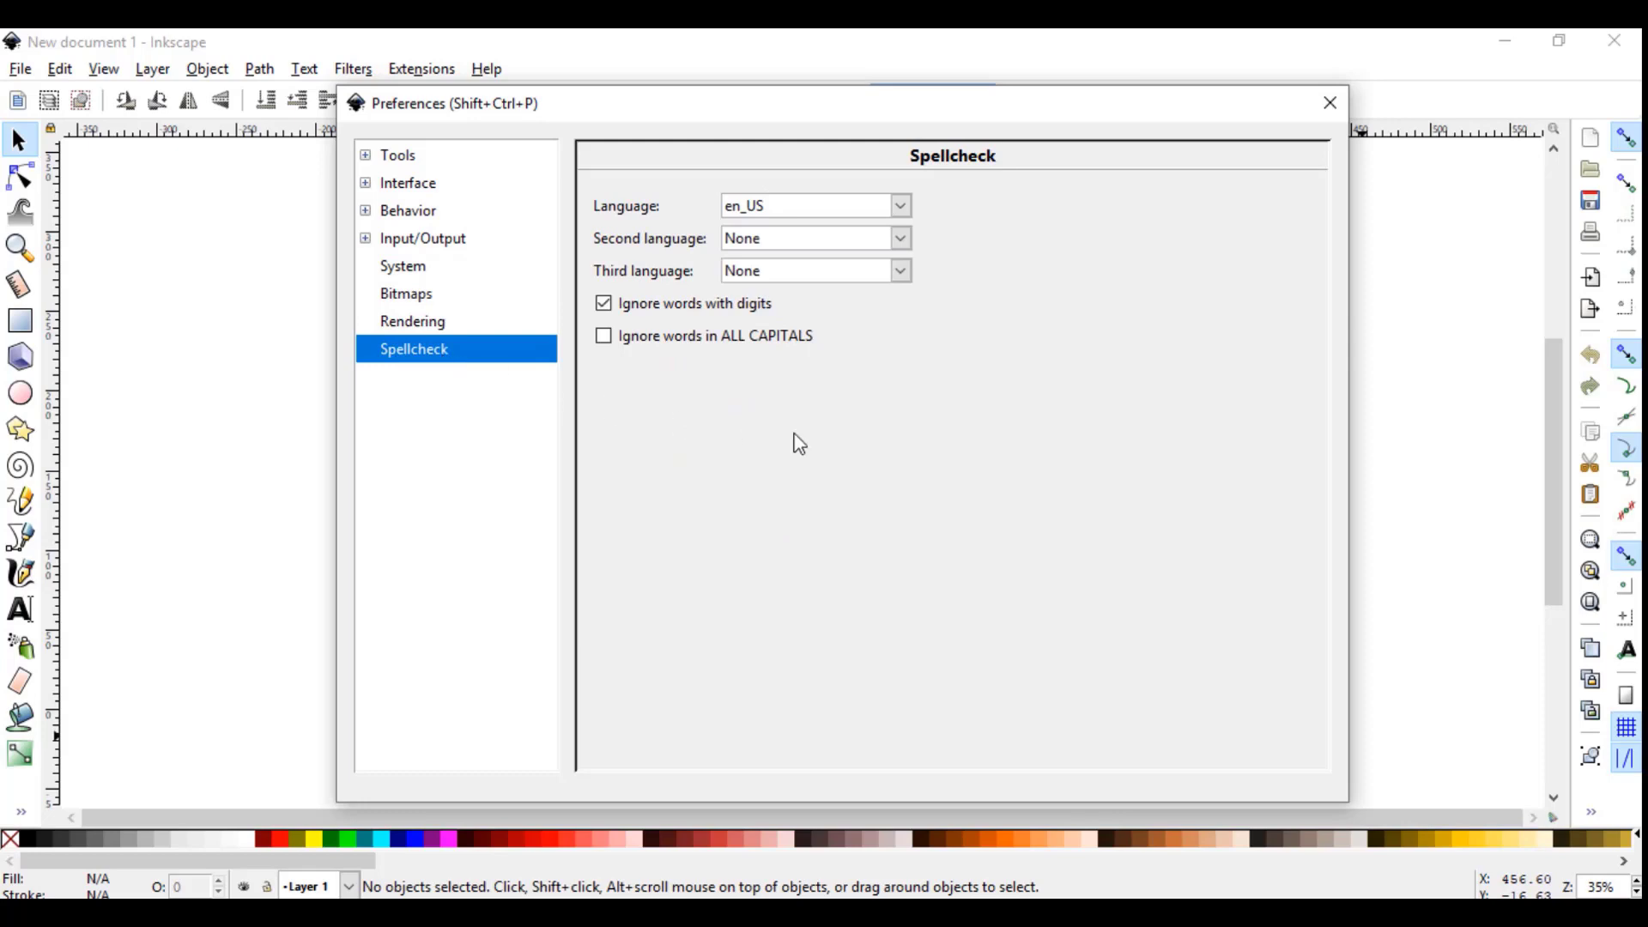
pyautogui.click(900, 207)
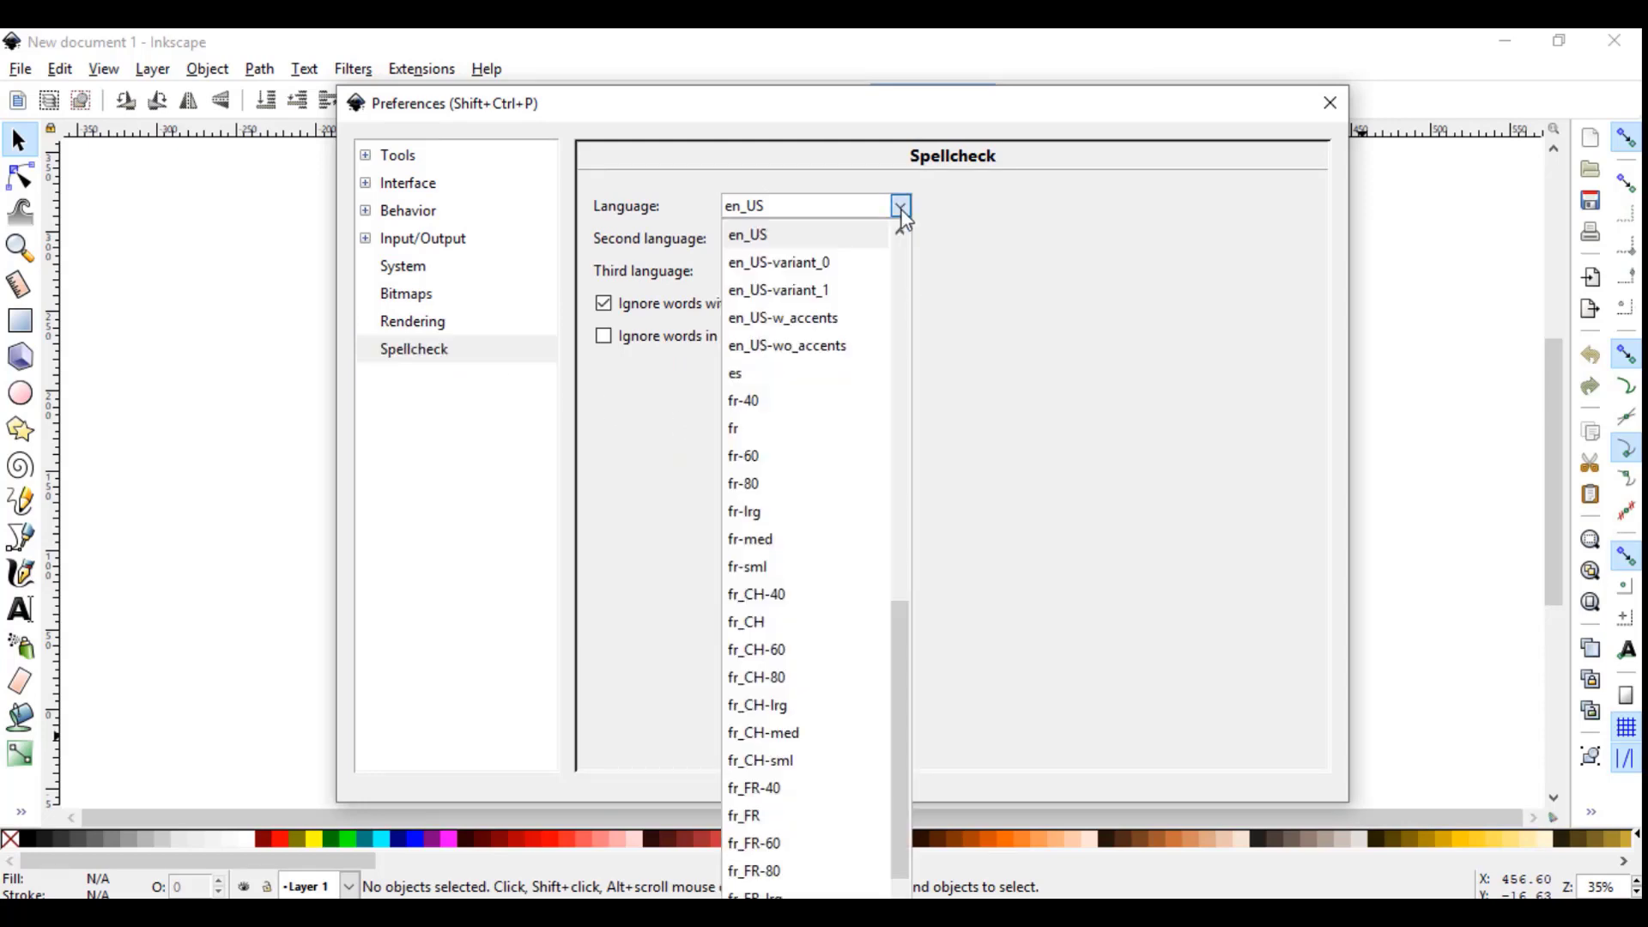
pyautogui.click(901, 214)
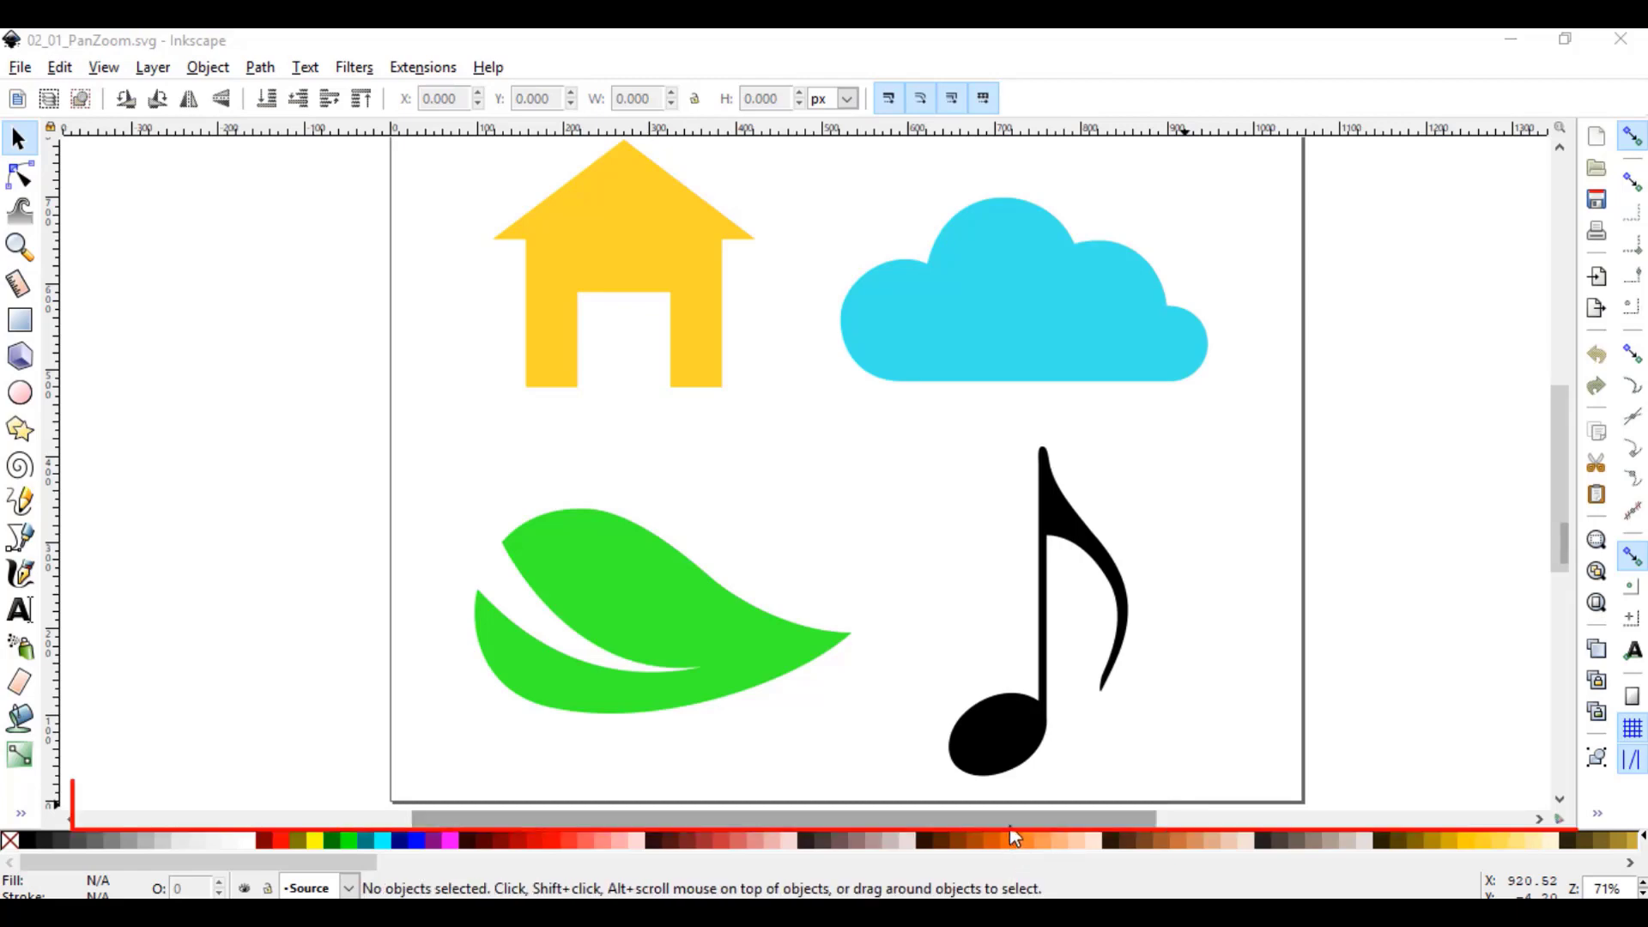
# Step: Pan the 02_01_PanZoom.svg drawing slightly, first horizontally and then vertically
pyautogui.moveTo(1015, 831); pyautogui.dragTo(1090, 839)
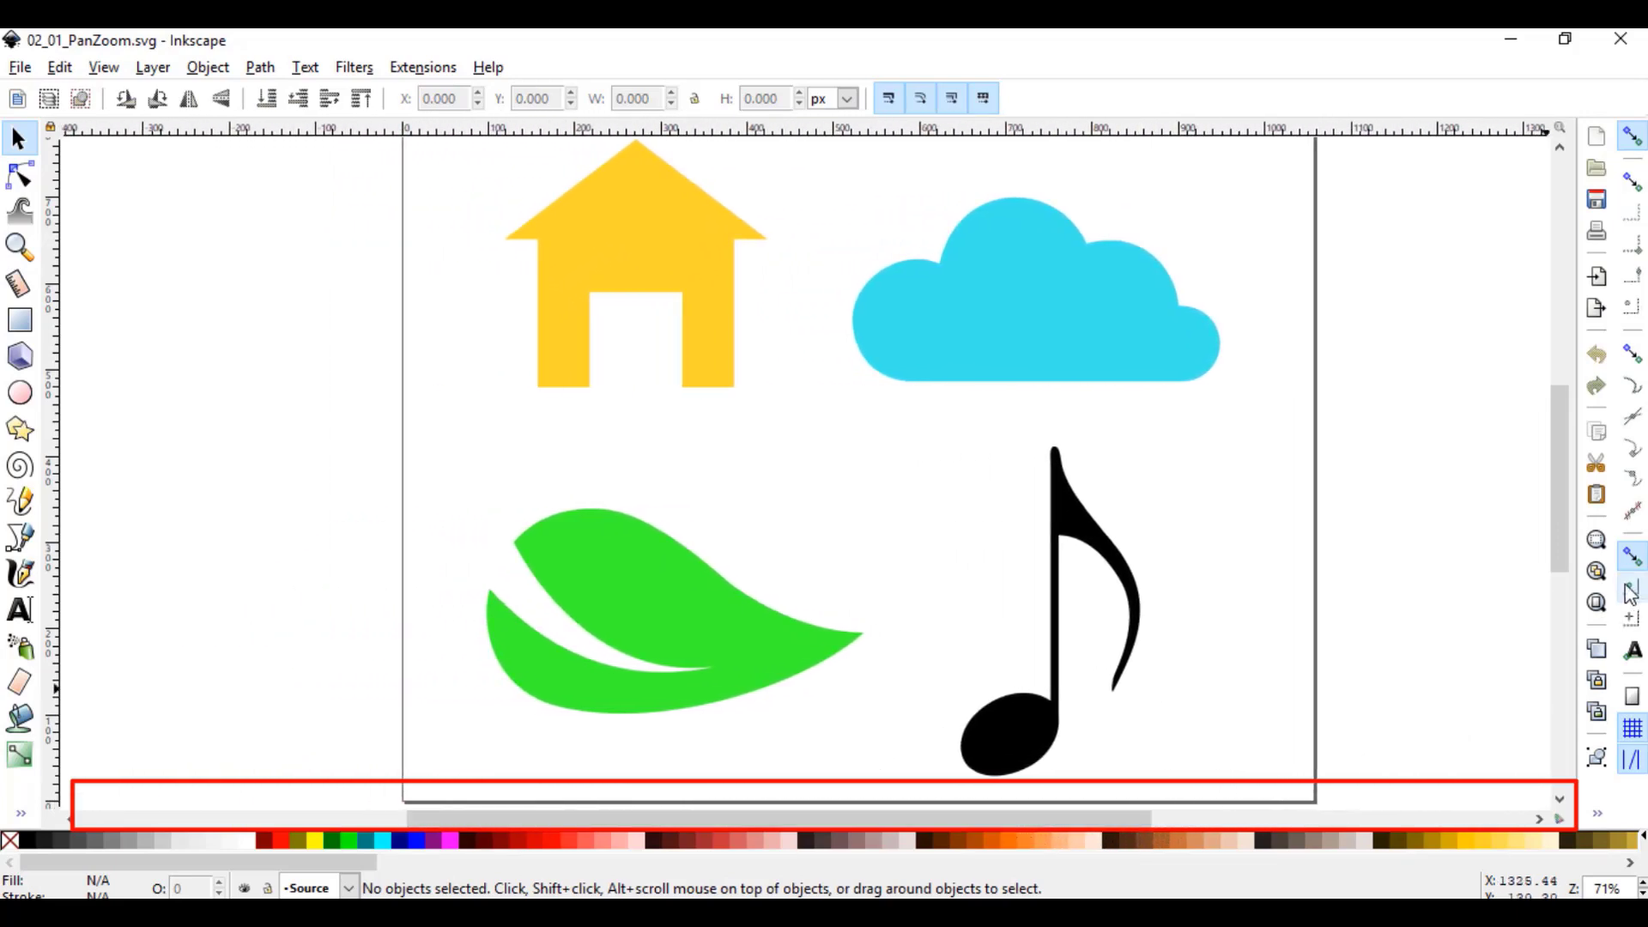
pyautogui.moveTo(1567, 544)
pyautogui.mouseDown()
pyautogui.moveTo(1567, 370)
pyautogui.moveTo(1577, 623)
pyautogui.moveTo(1569, 542)
pyautogui.mouseUp()
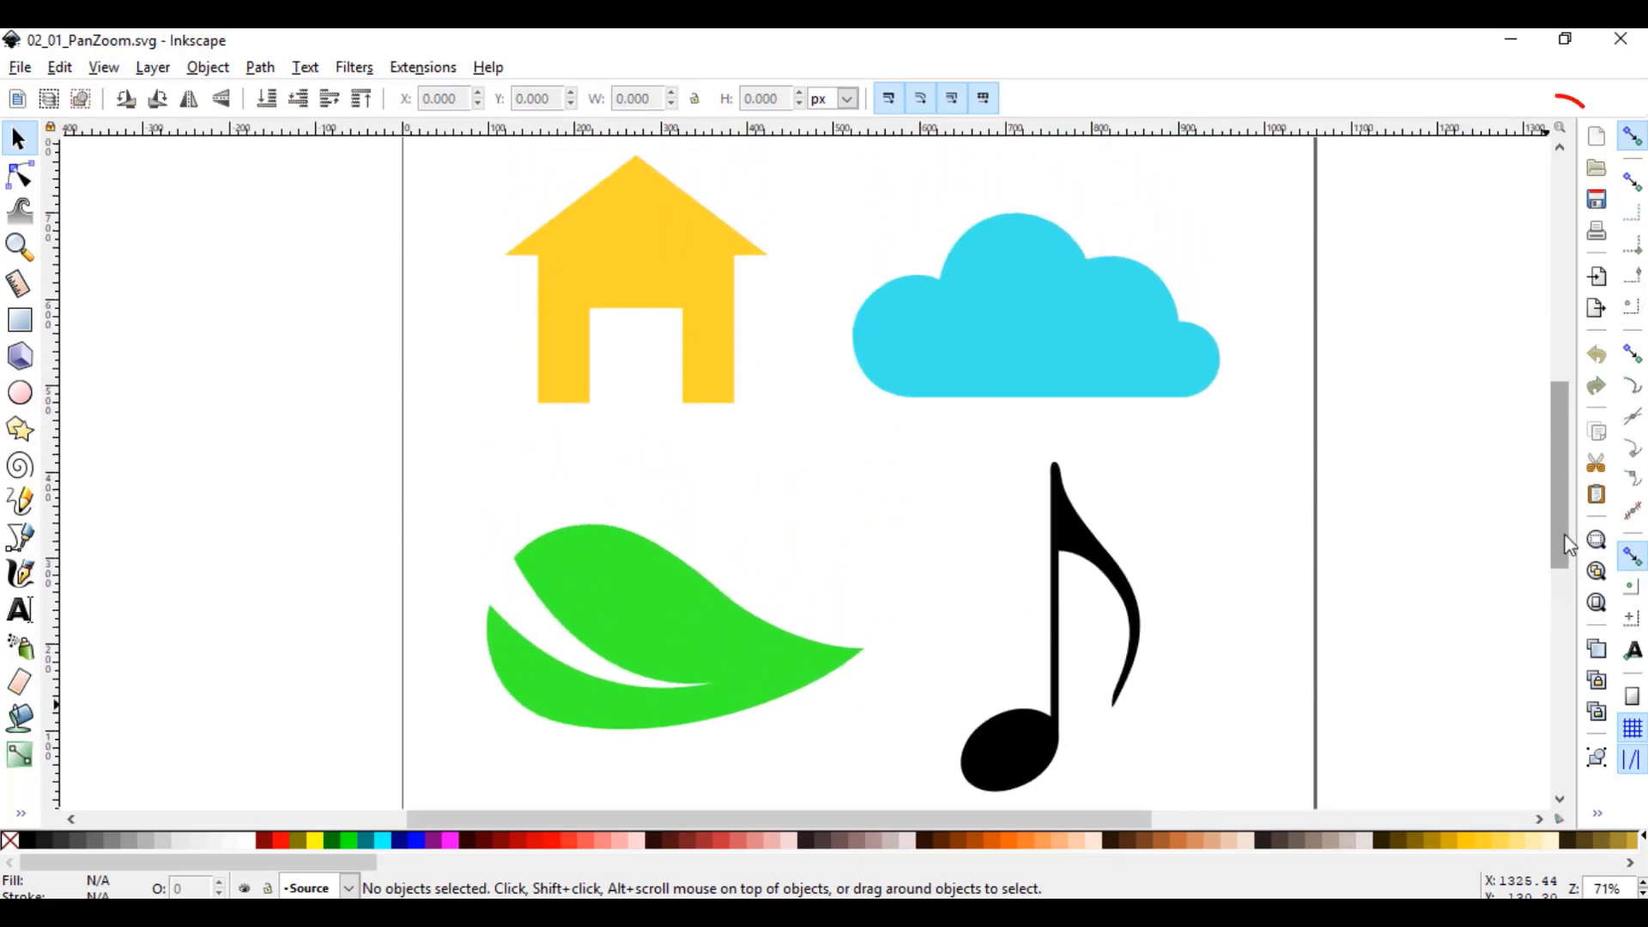
# Step: Make the drawing zoom with the window size, and test it by restoring, enlarging and maximizing the Inkscape window
pyautogui.click(1559, 130)
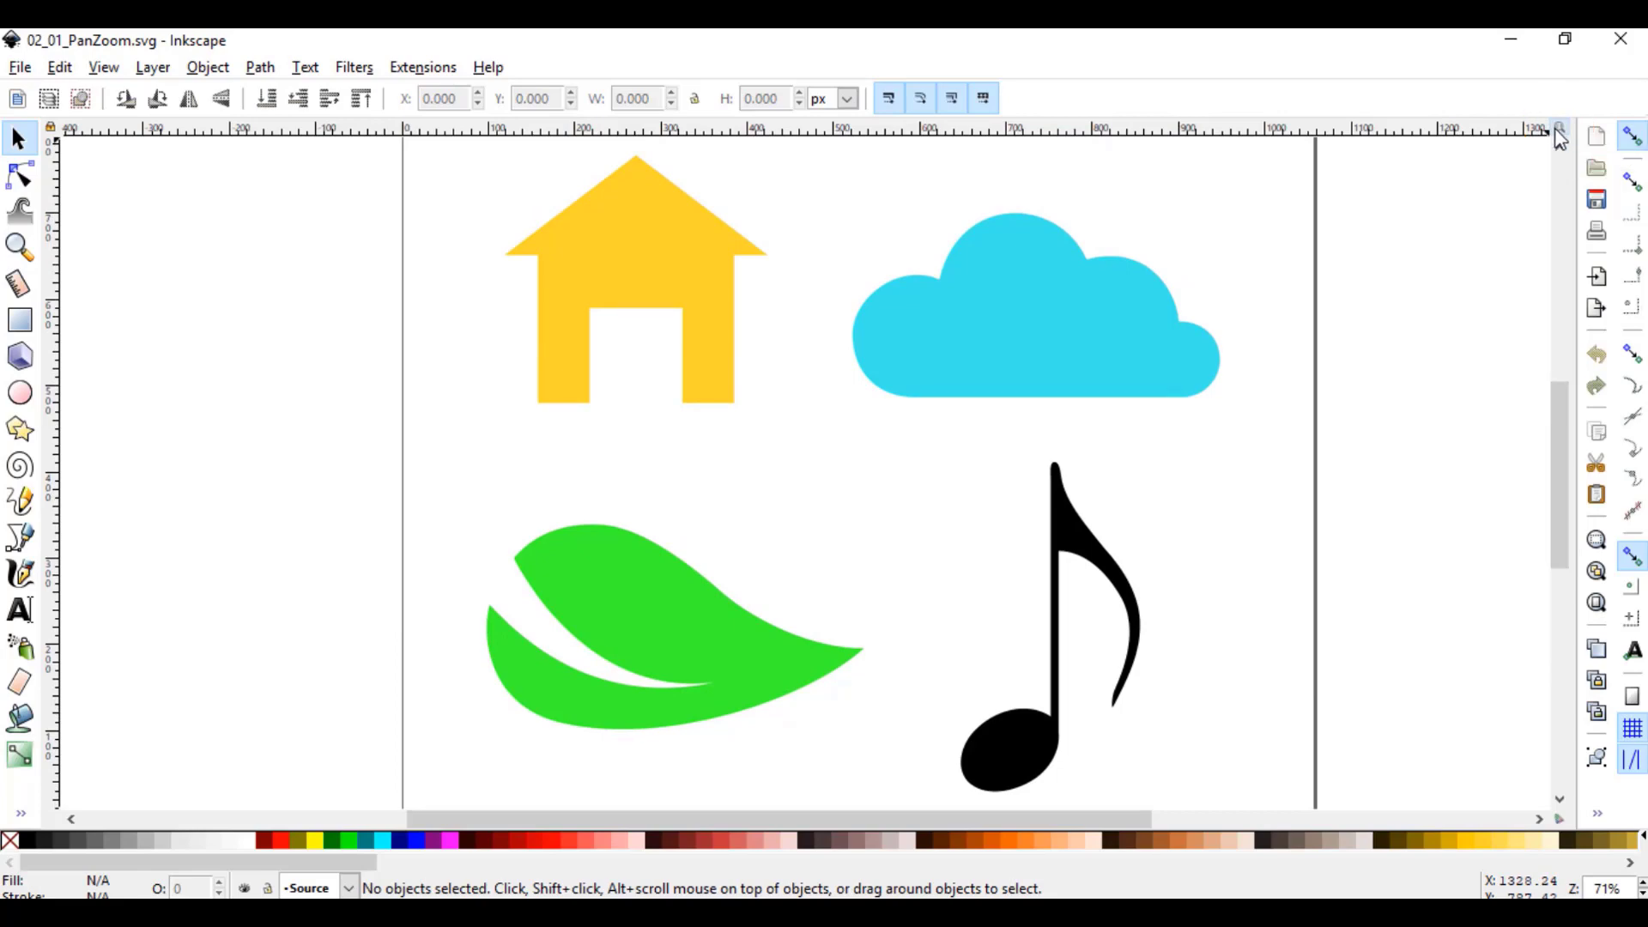
pyautogui.click(1563, 39)
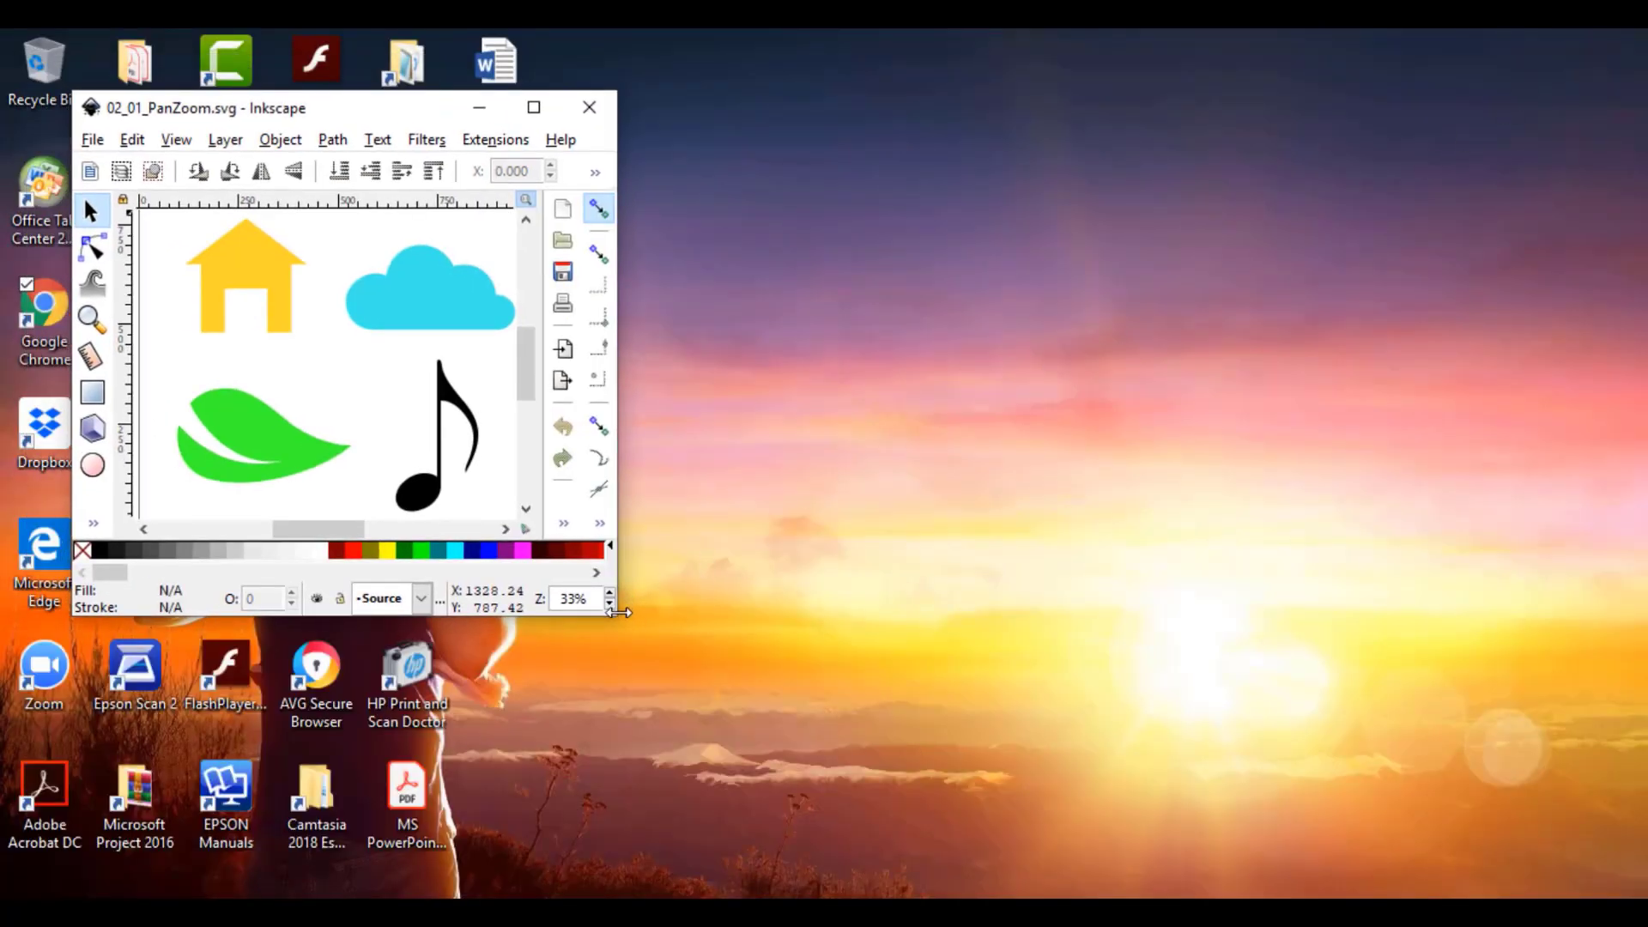
pyautogui.moveTo(618, 610); pyautogui.dragTo(1107, 808)
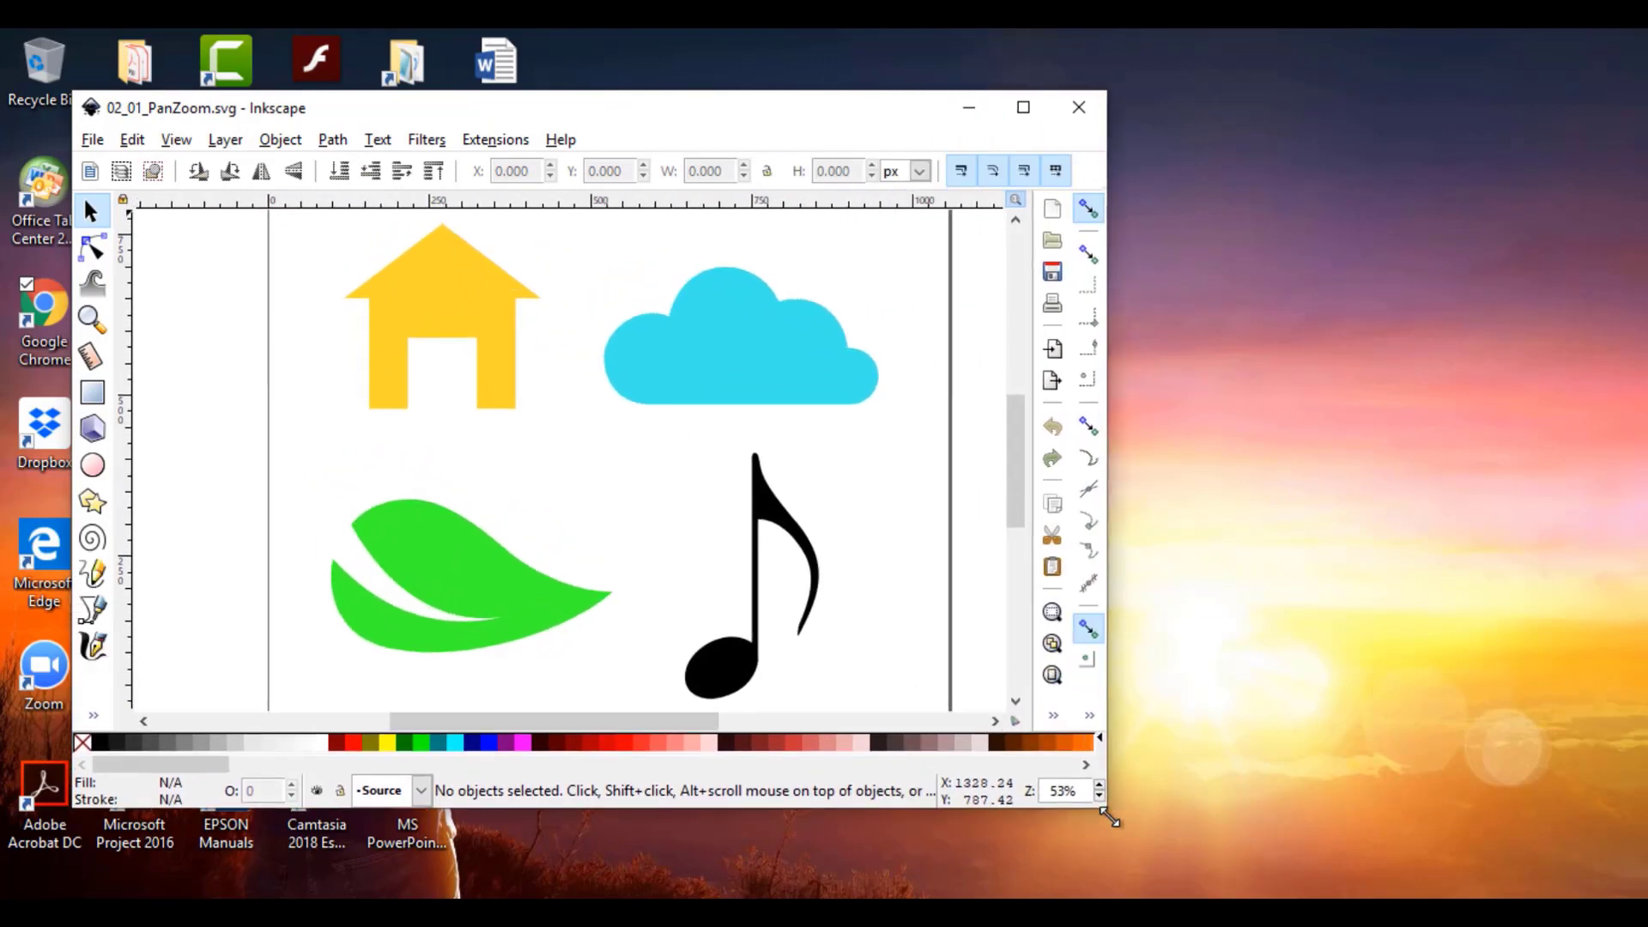
pyautogui.click(1034, 109)
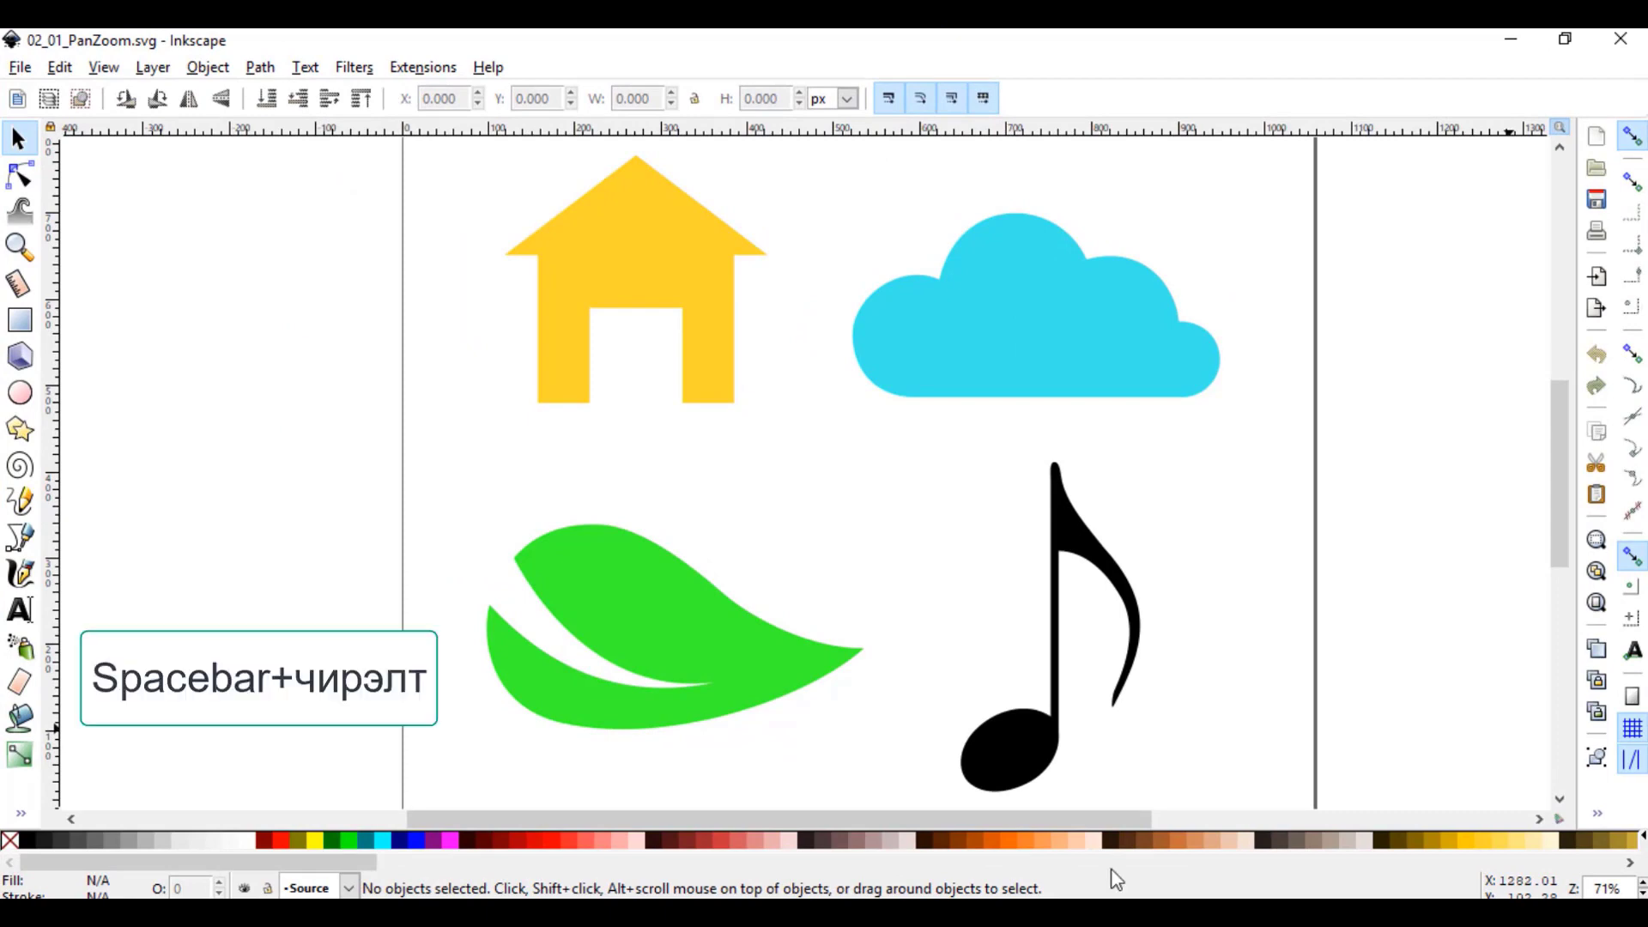
# Step: Pan the canvas freely with pointer movement, and shift the view up and down in small increments
pyautogui.press('space')
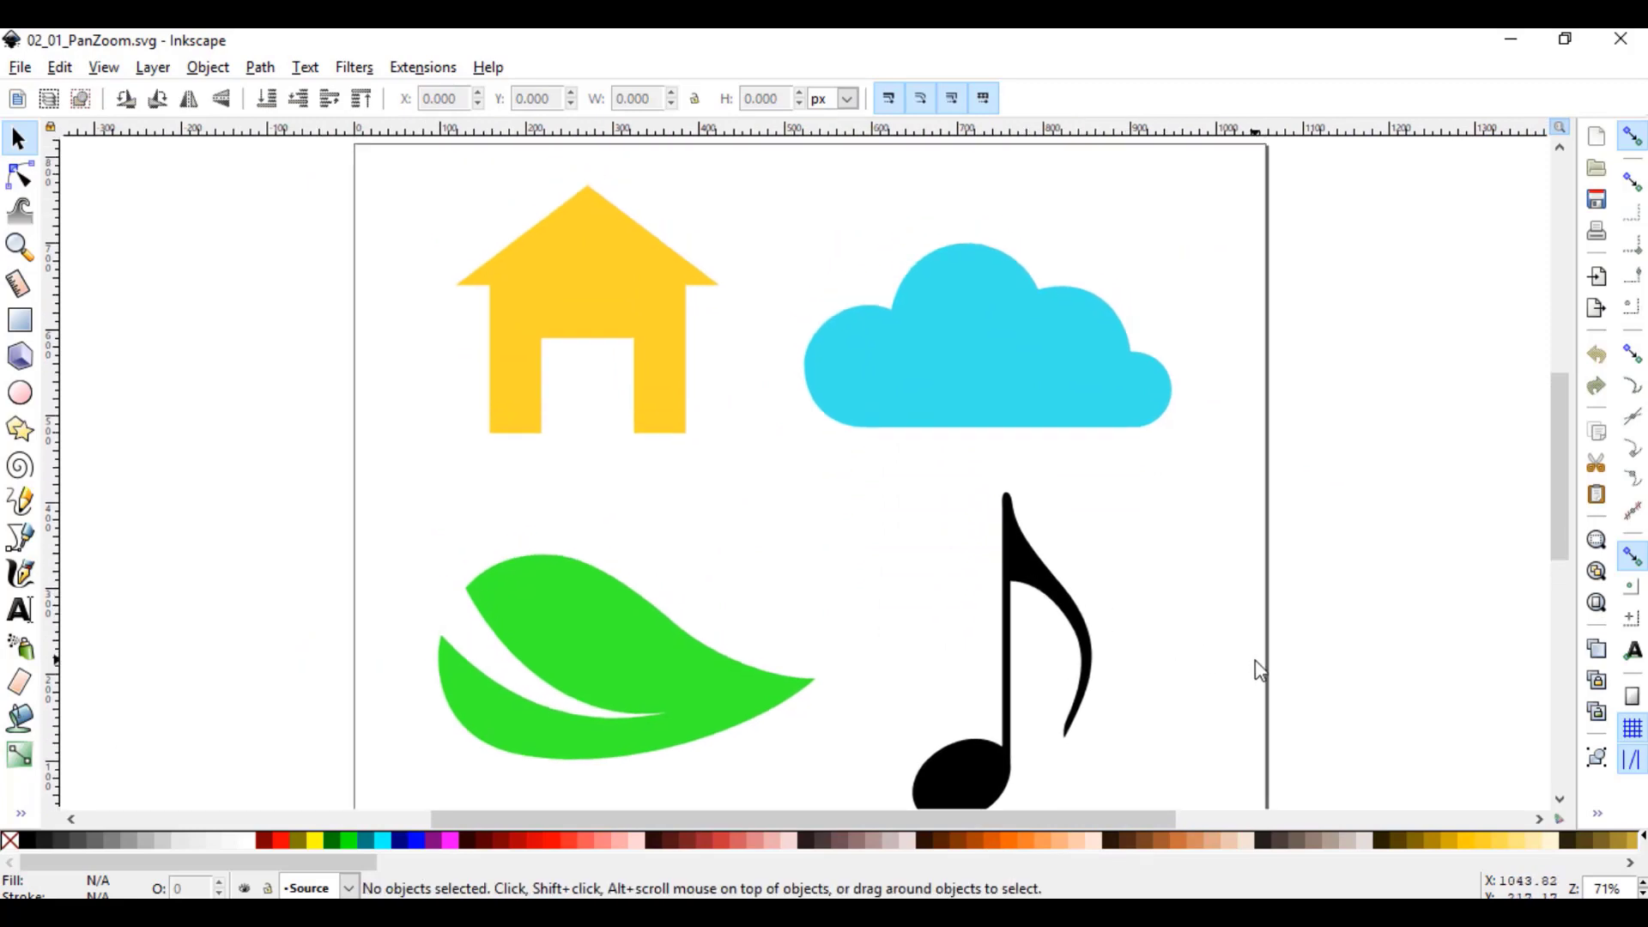
pyautogui.press('ctrl')
pyautogui.hotkey('ctrl', 'Up')
pyautogui.hotkey('ctrl', 'Up')
pyautogui.hotkey('ctrl', 'Up')
pyautogui.hotkey('ctrl', 'Up')
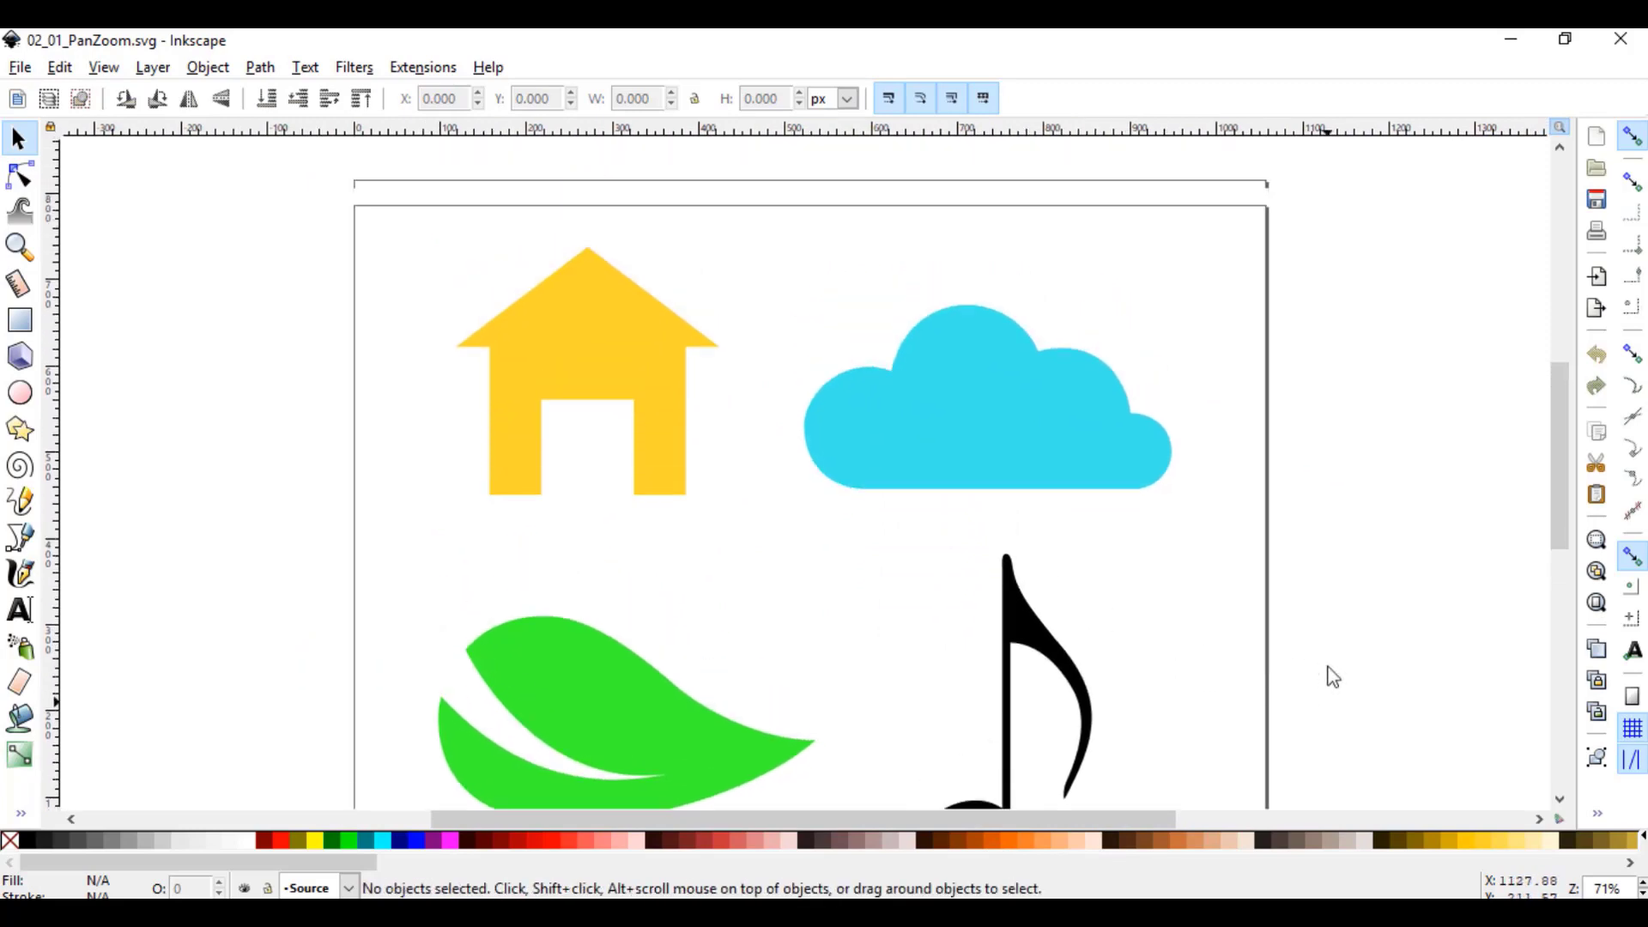
pyautogui.hotkey('ctrl', 'Down')
pyautogui.hotkey('ctrl', 'Down')
# Step: Scroll the canvas vertically and horizontally past the page edges, and bring the four shapes back into view
pyautogui.scroll(-3, 1333, 677)
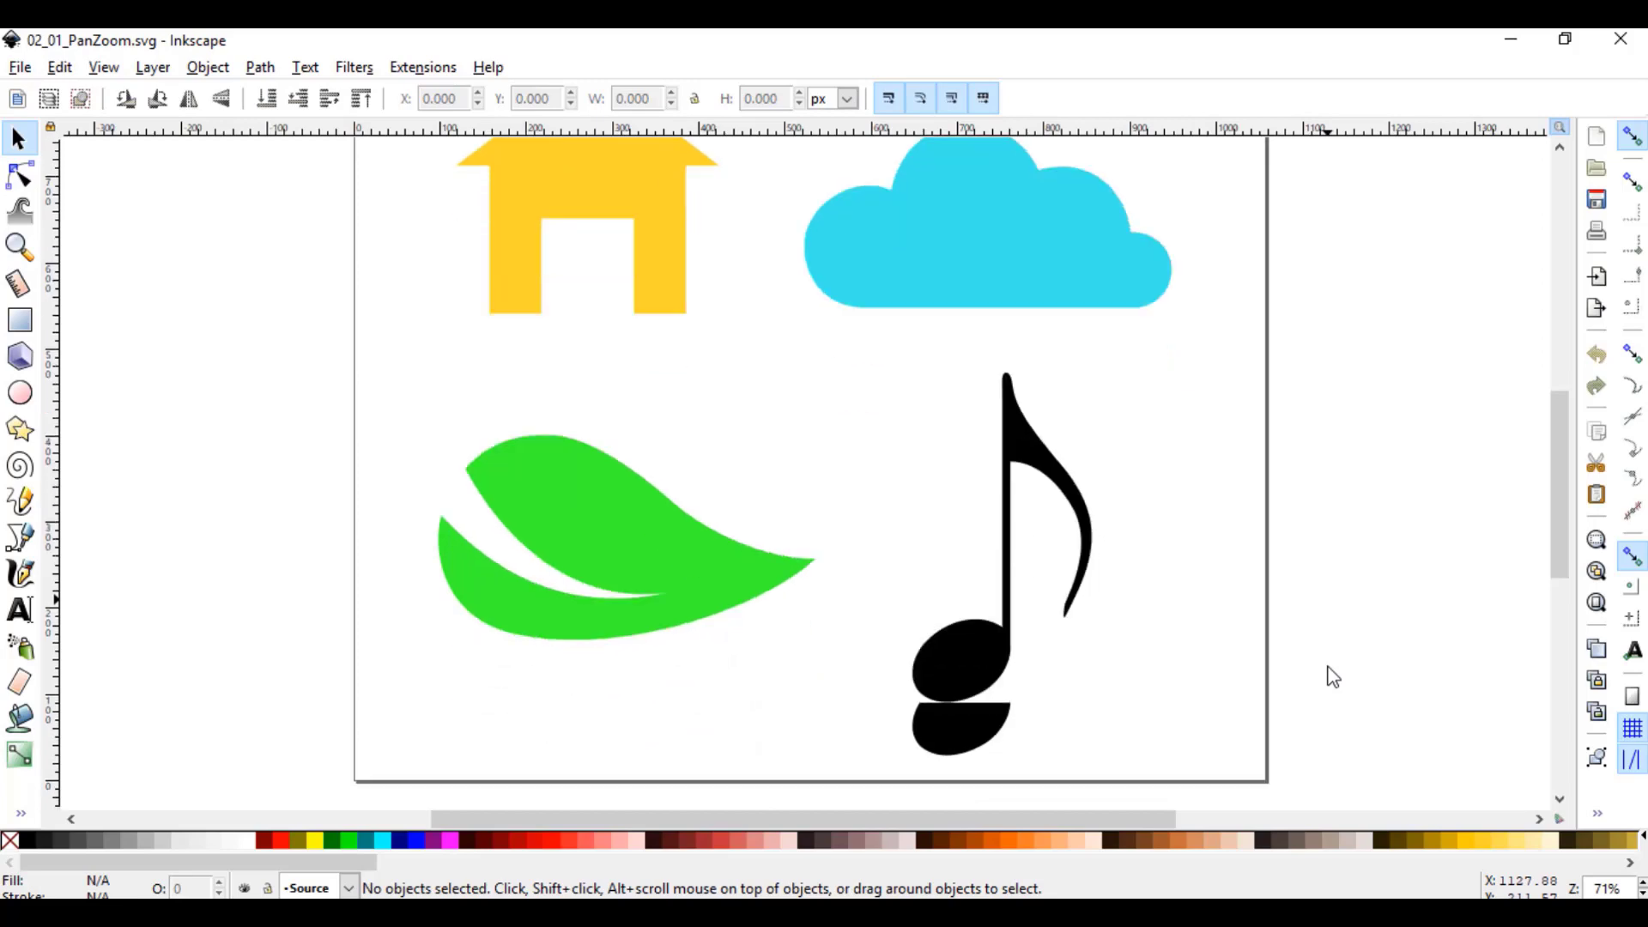
pyautogui.scroll(2, 1333, 677)
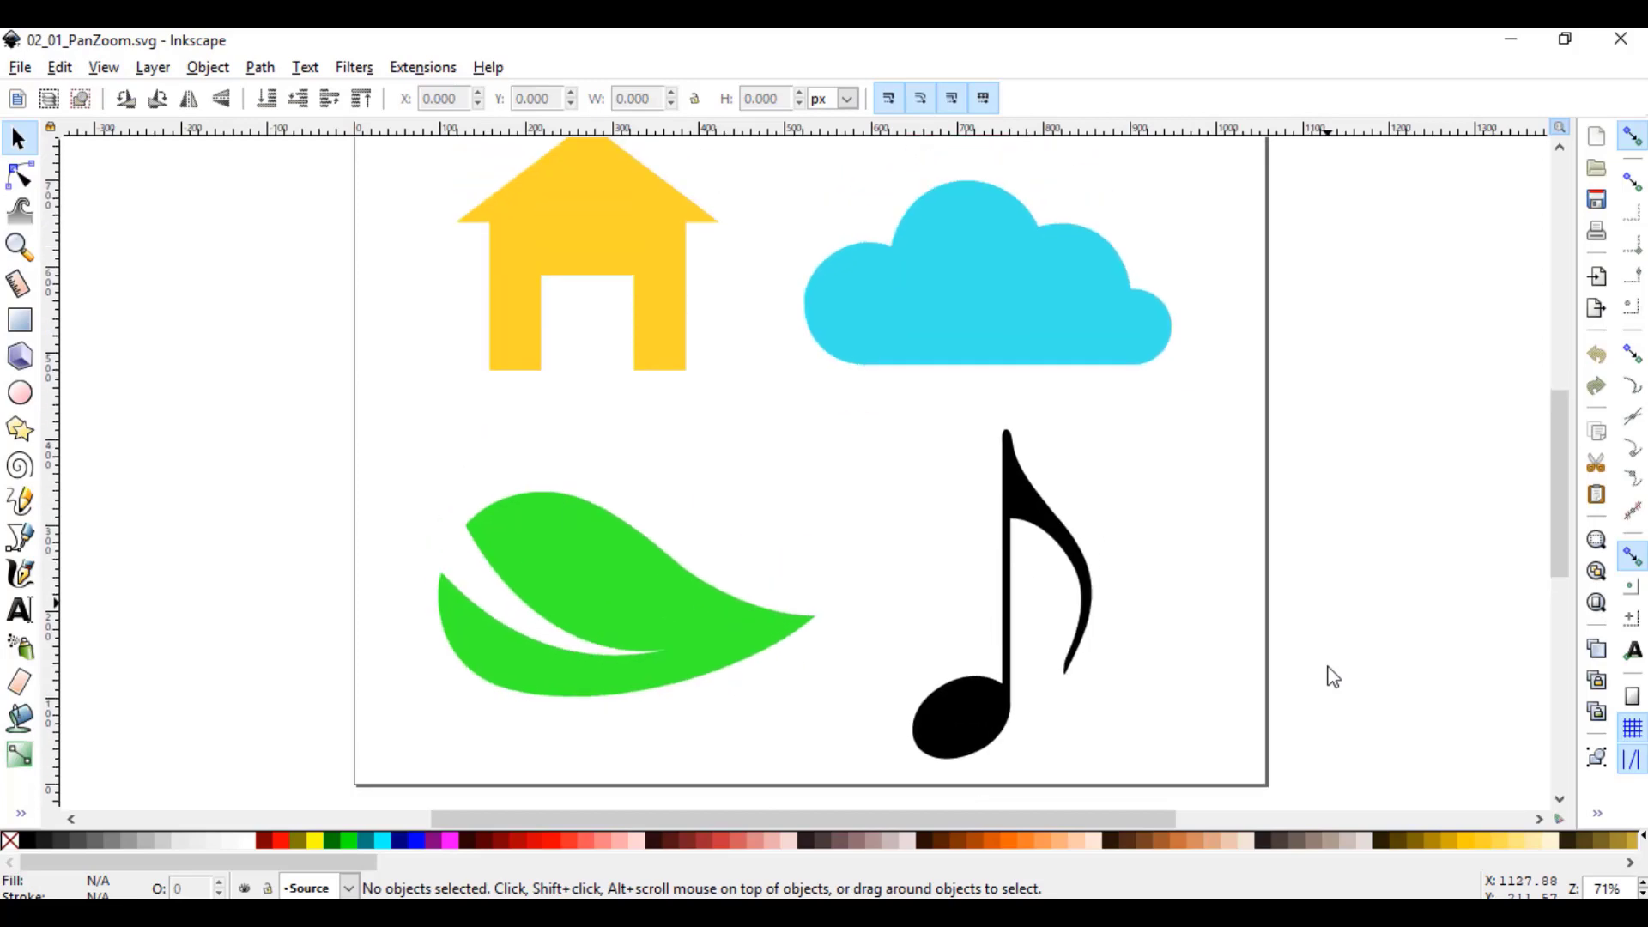
pyautogui.hscroll(2, 1333, 677)
pyautogui.hscroll(-3, 1333, 677)
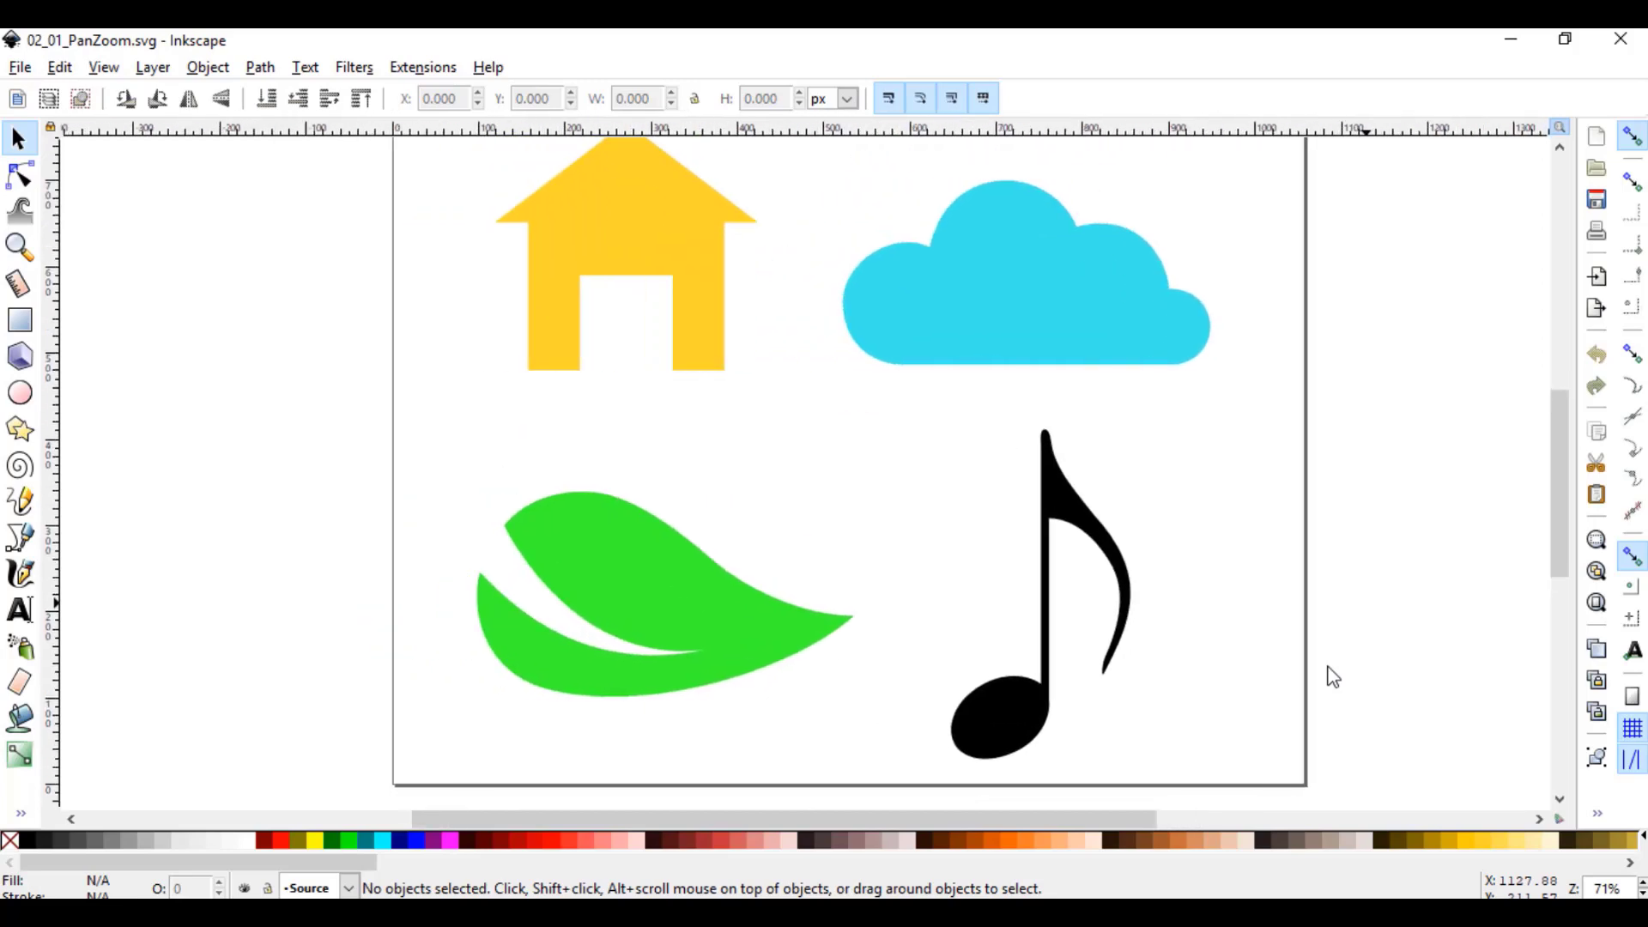
pyautogui.scroll(1, 1333, 677)
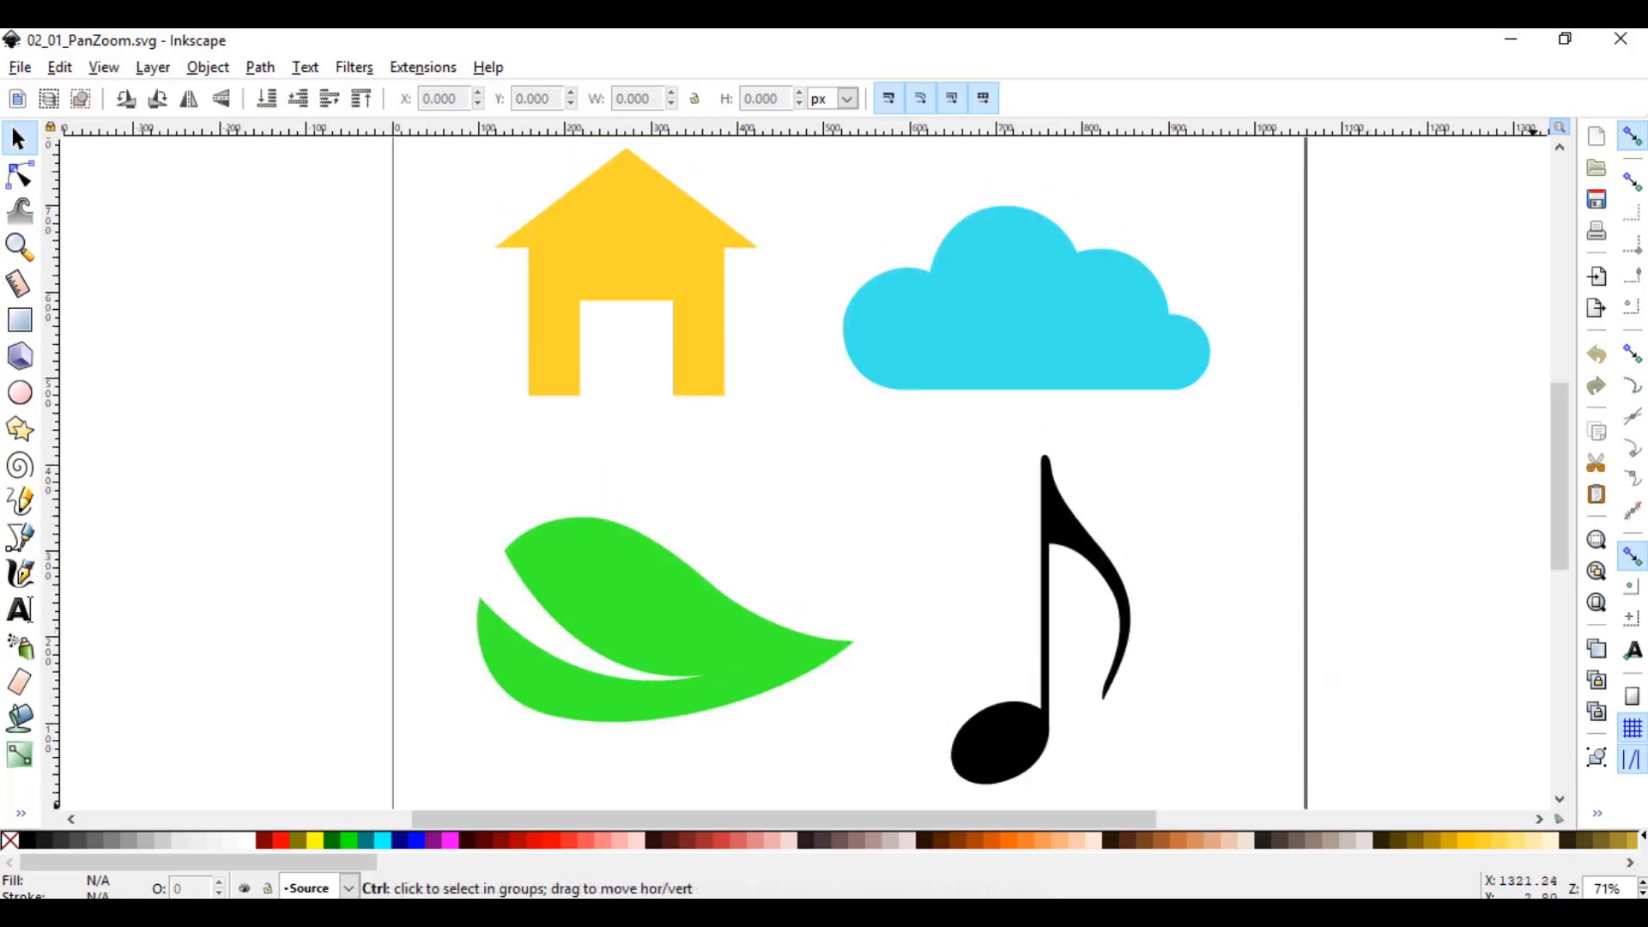
pyautogui.scroll(10, 1333, 678)
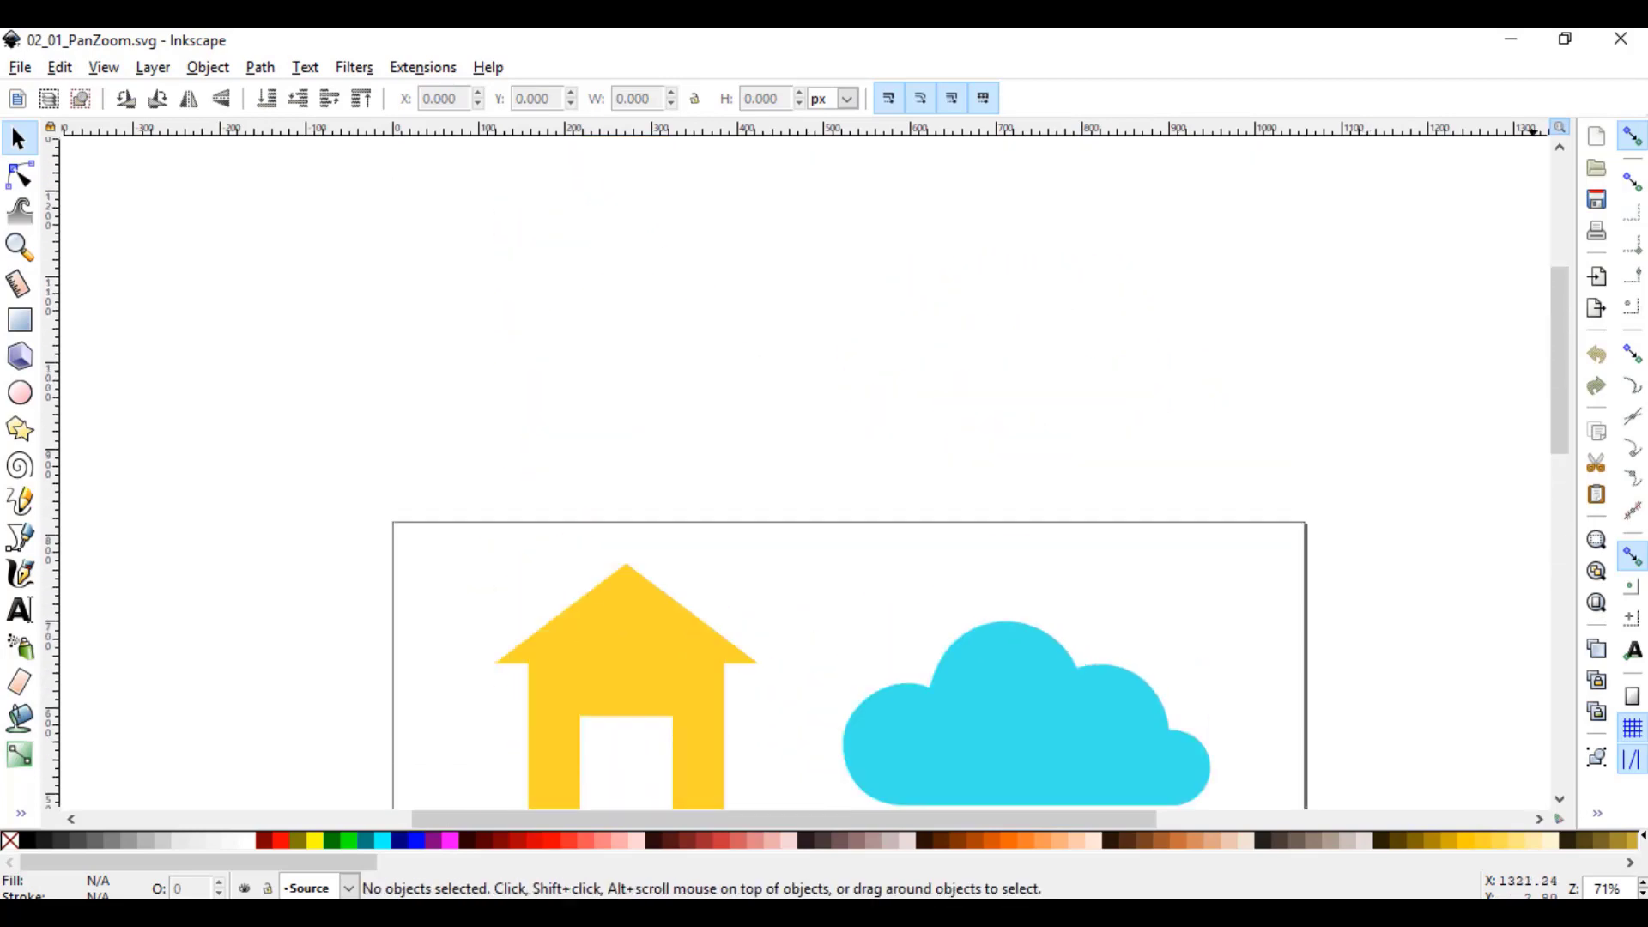
pyautogui.scroll(-10, 1333, 677)
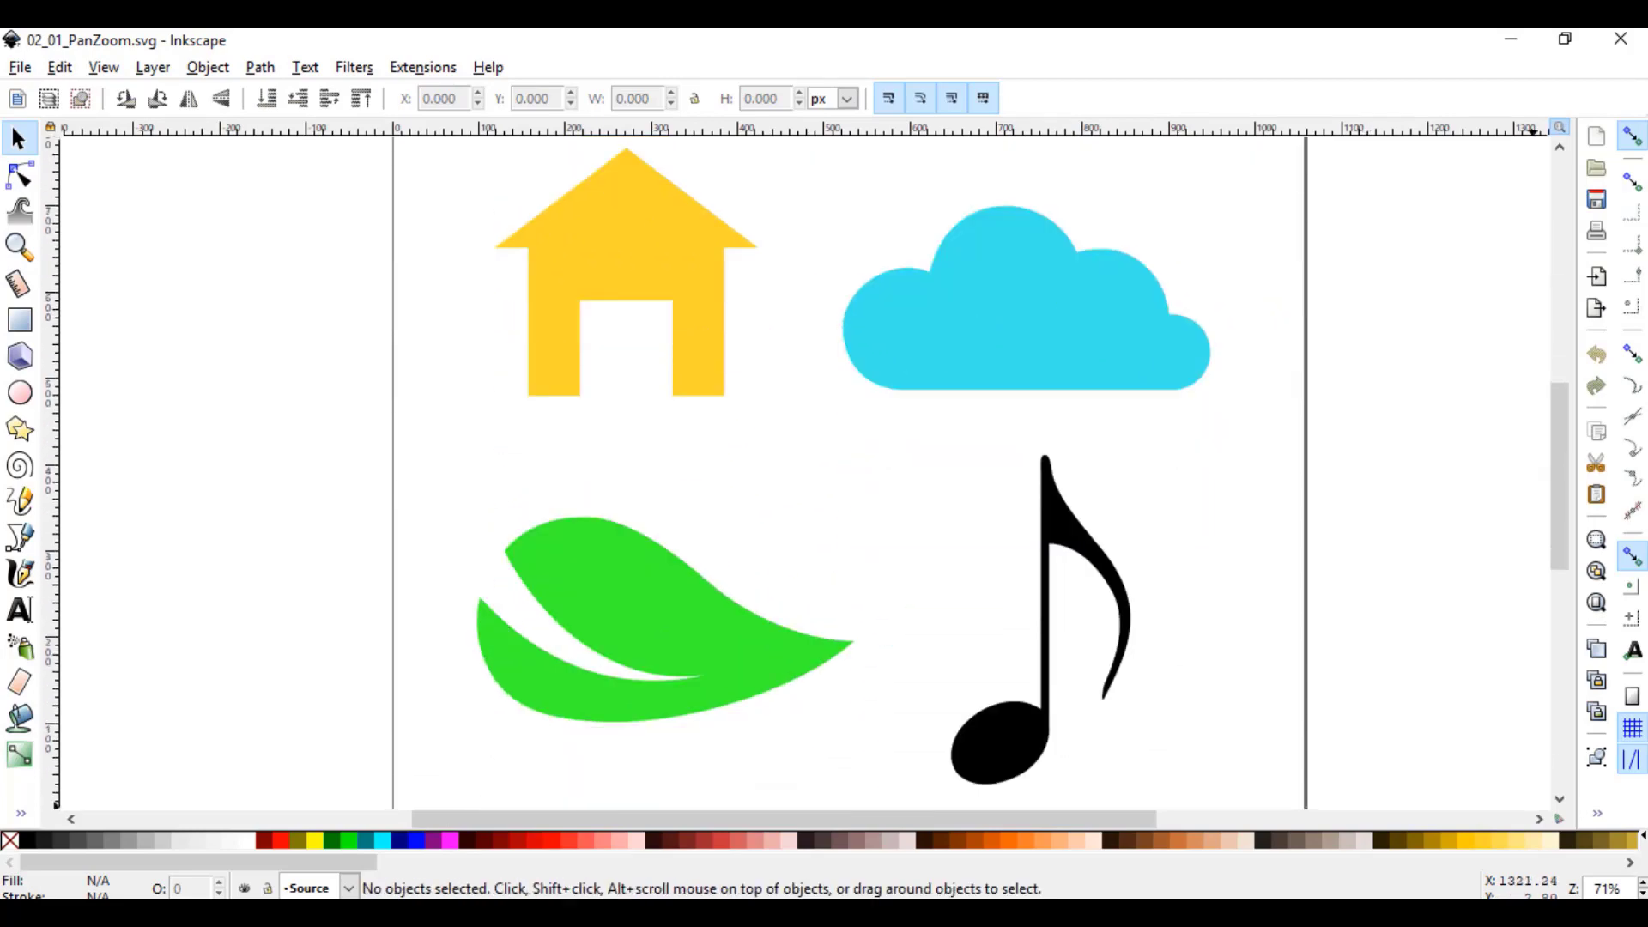
pyautogui.scroll(1, 806, 474)
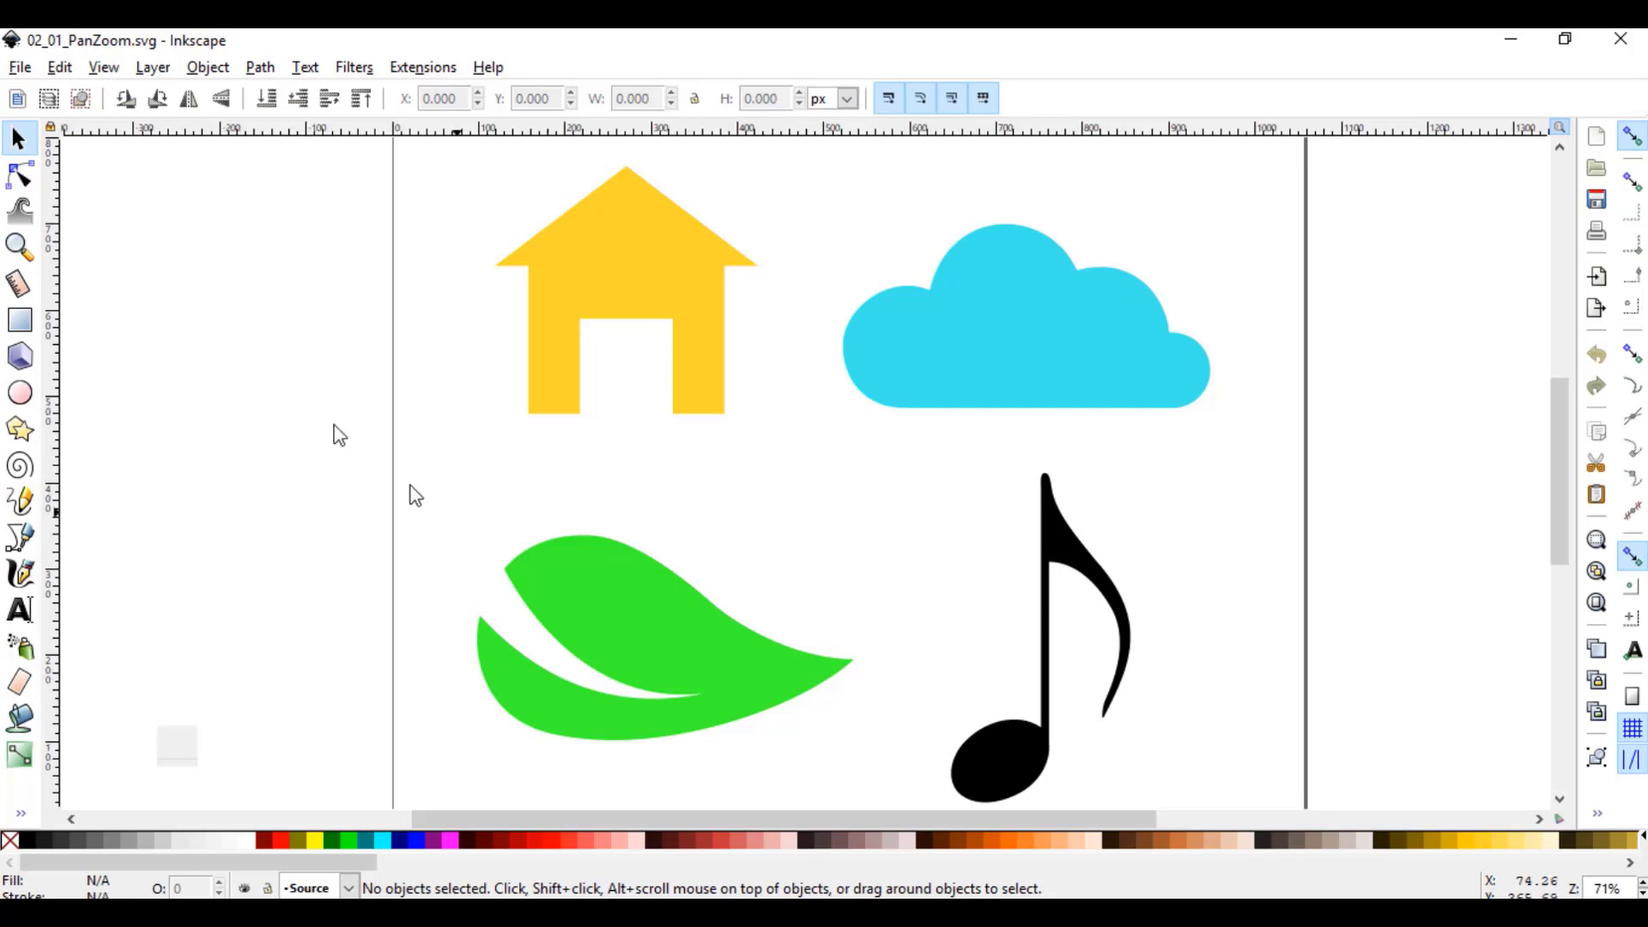
# Step: Open the global Preferences on the Scrolling page, with the Behavior group expanded and the dialog moved higher on the screen
pyautogui.click(103, 67)
pyautogui.moveTo(58, 78)
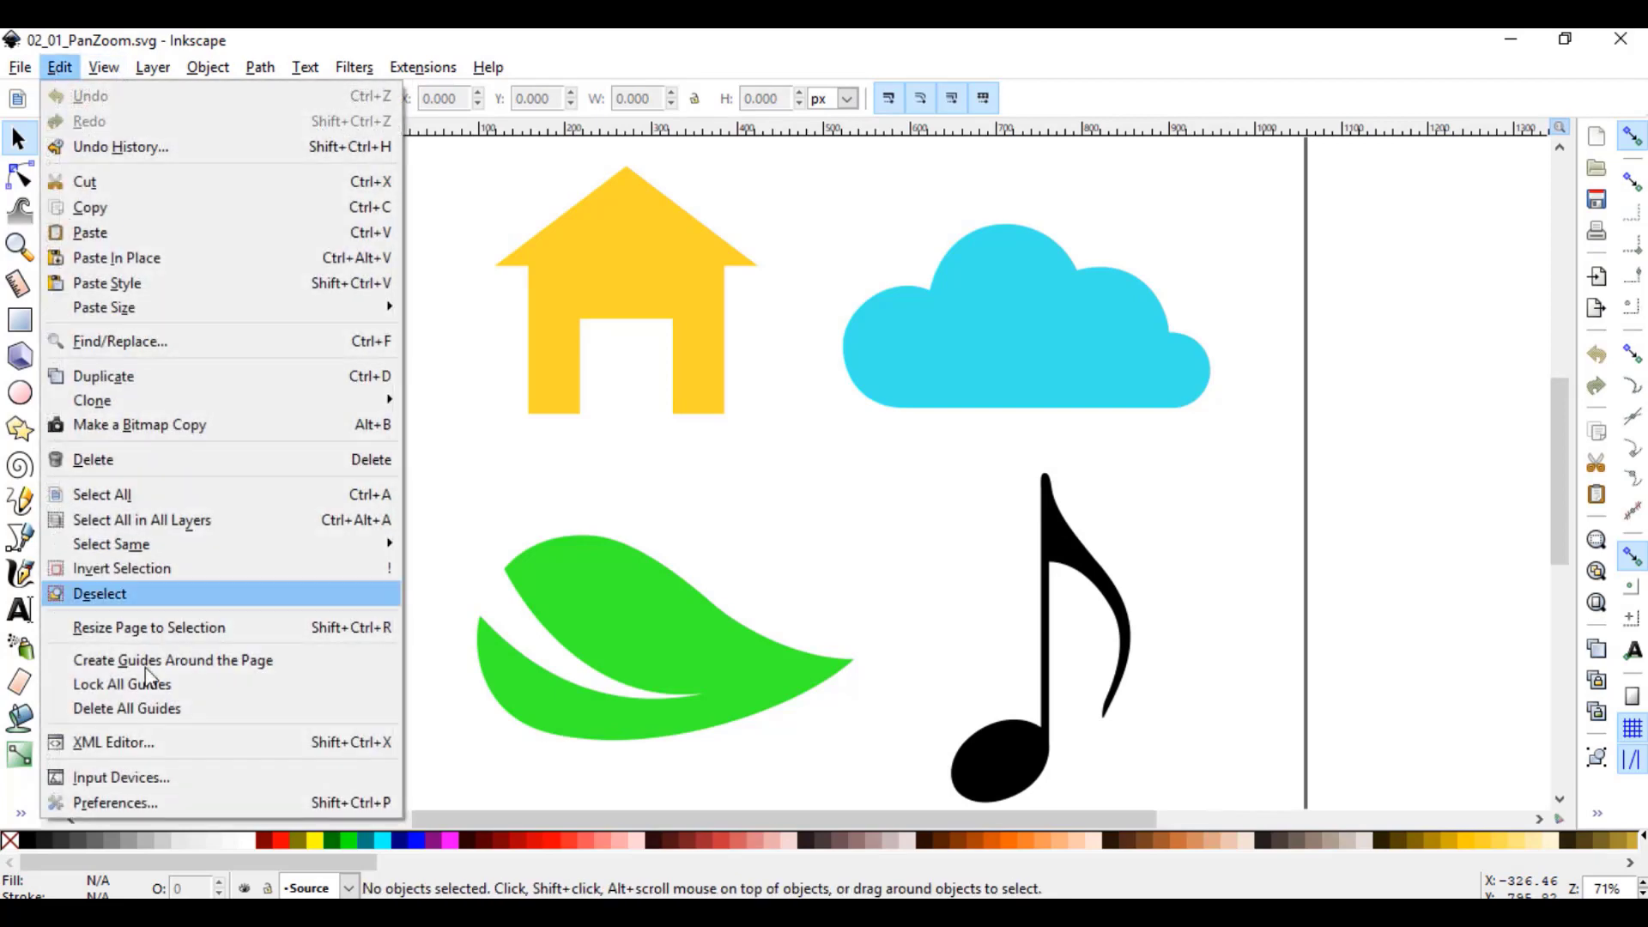
pyautogui.click(161, 802)
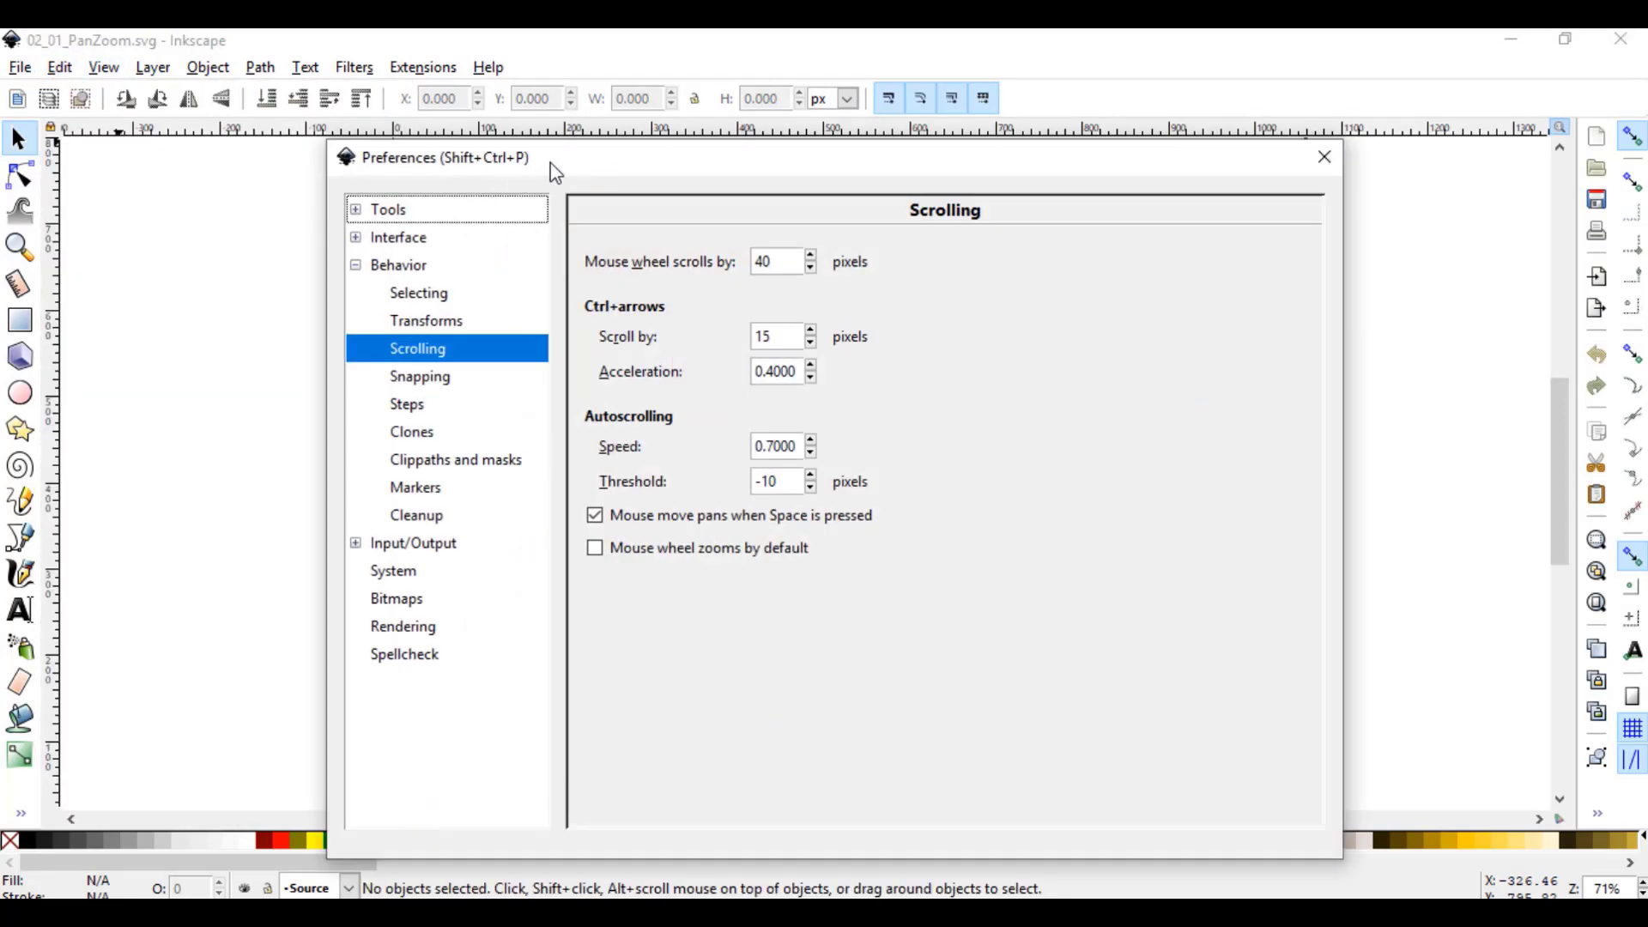
pyautogui.moveTo(550, 162); pyautogui.dragTo(571, 116)
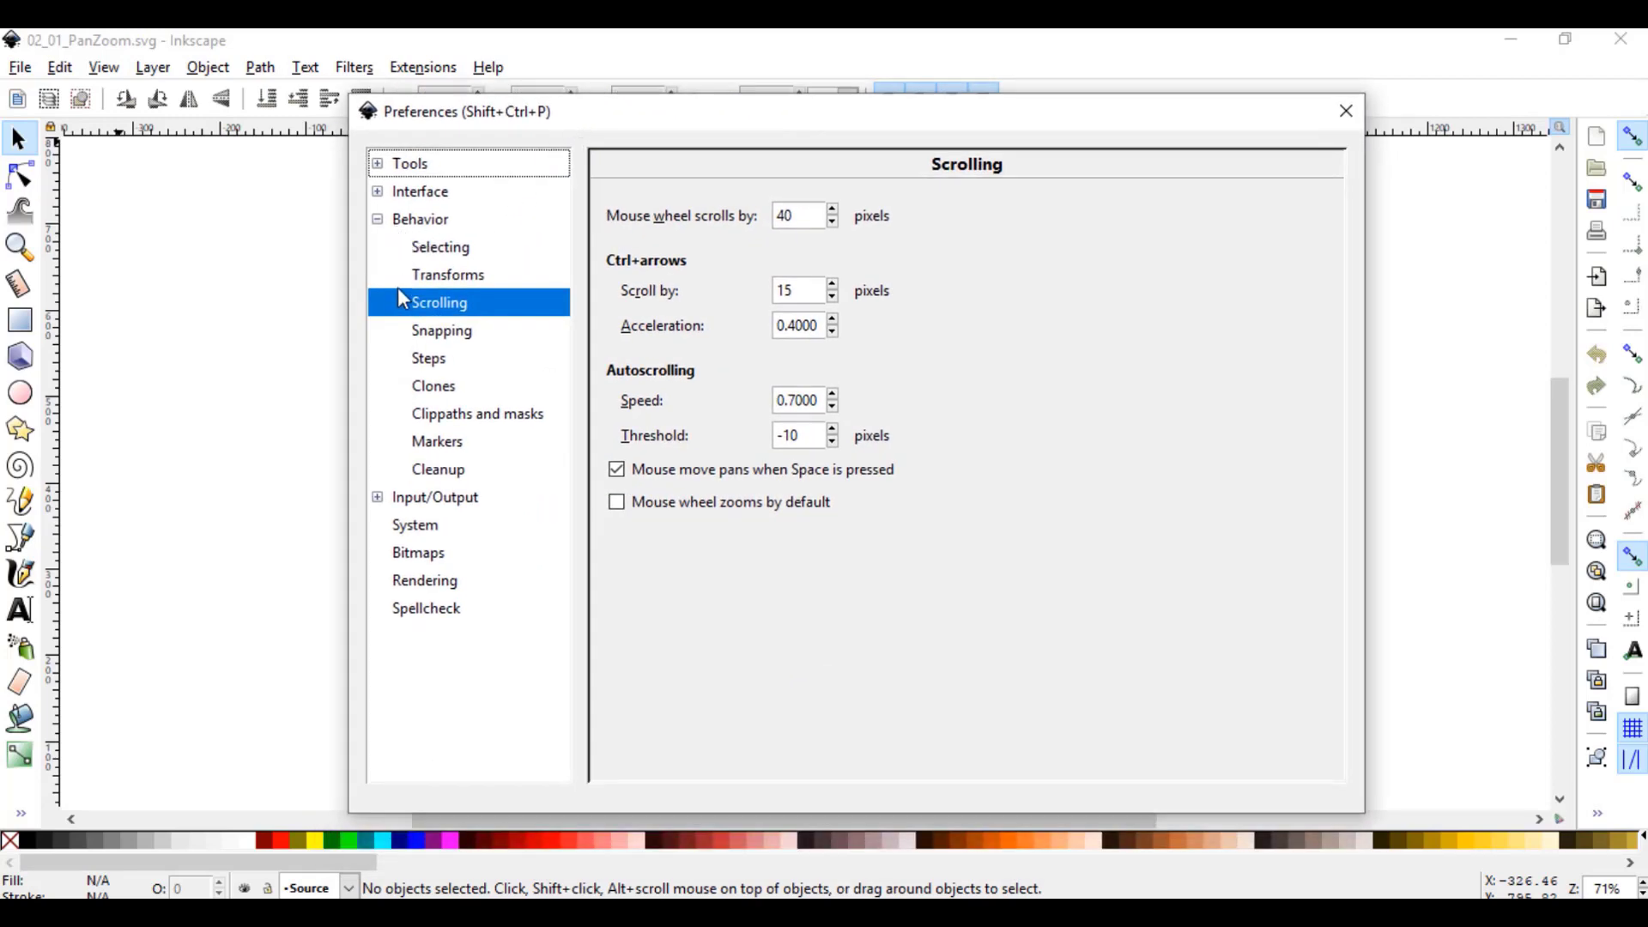
pyautogui.click(378, 220)
pyautogui.click(379, 220)
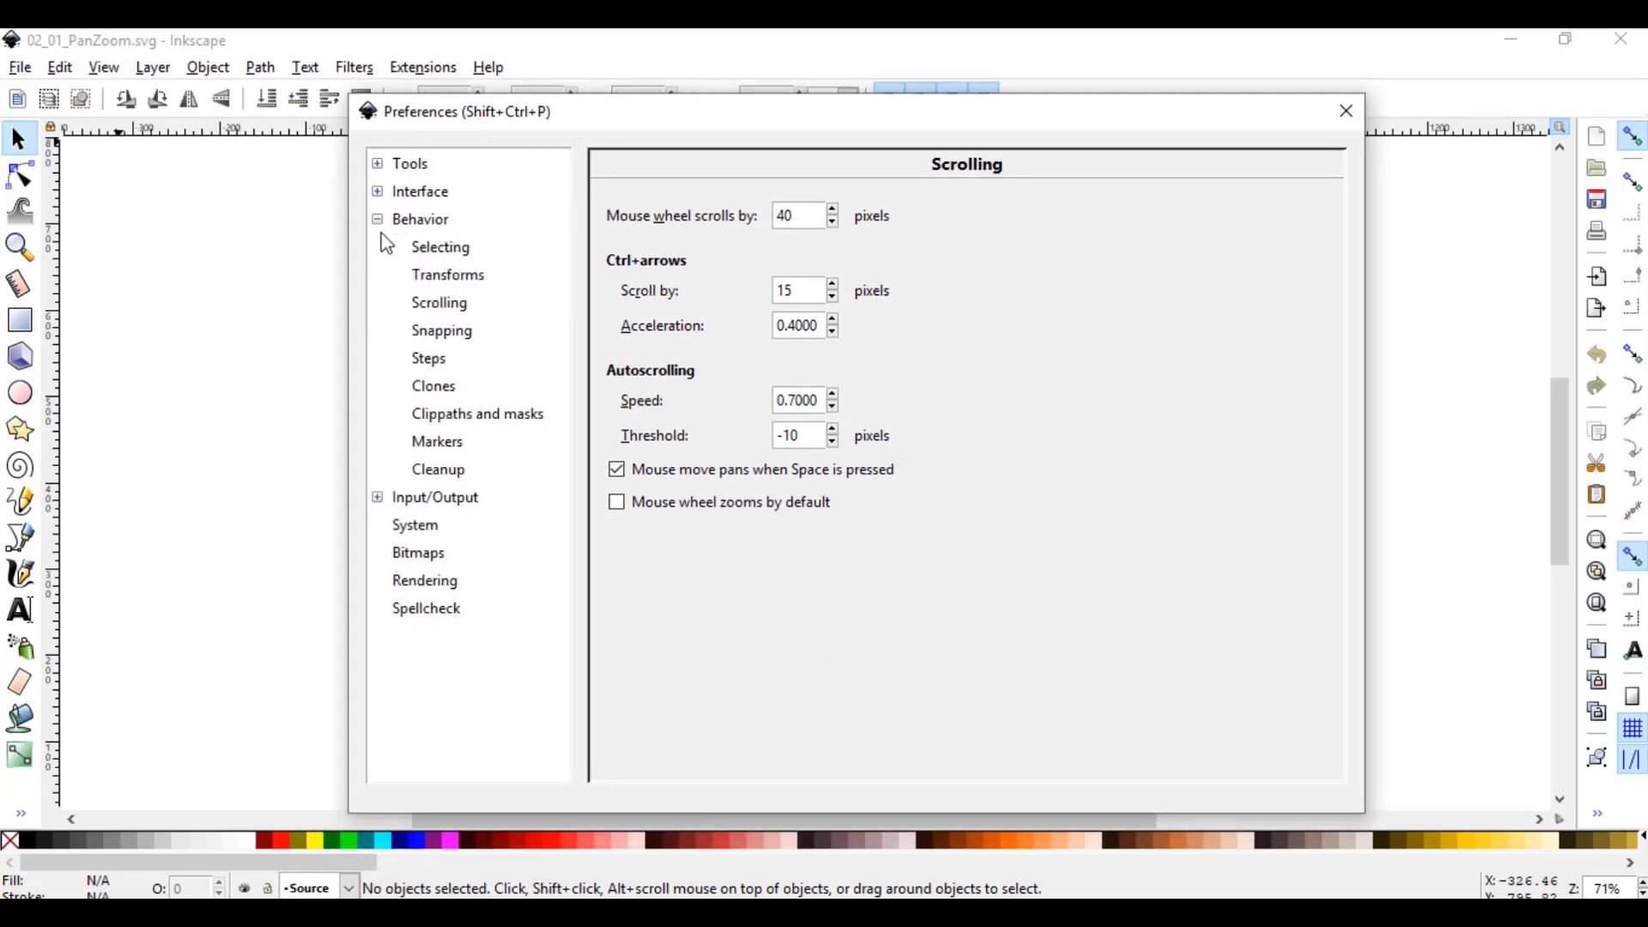
# Step: Review the Scrolling preferences, try the "Mouse wheel zooms by default" option but leave it off, and close the Preferences
pyautogui.click(429, 306)
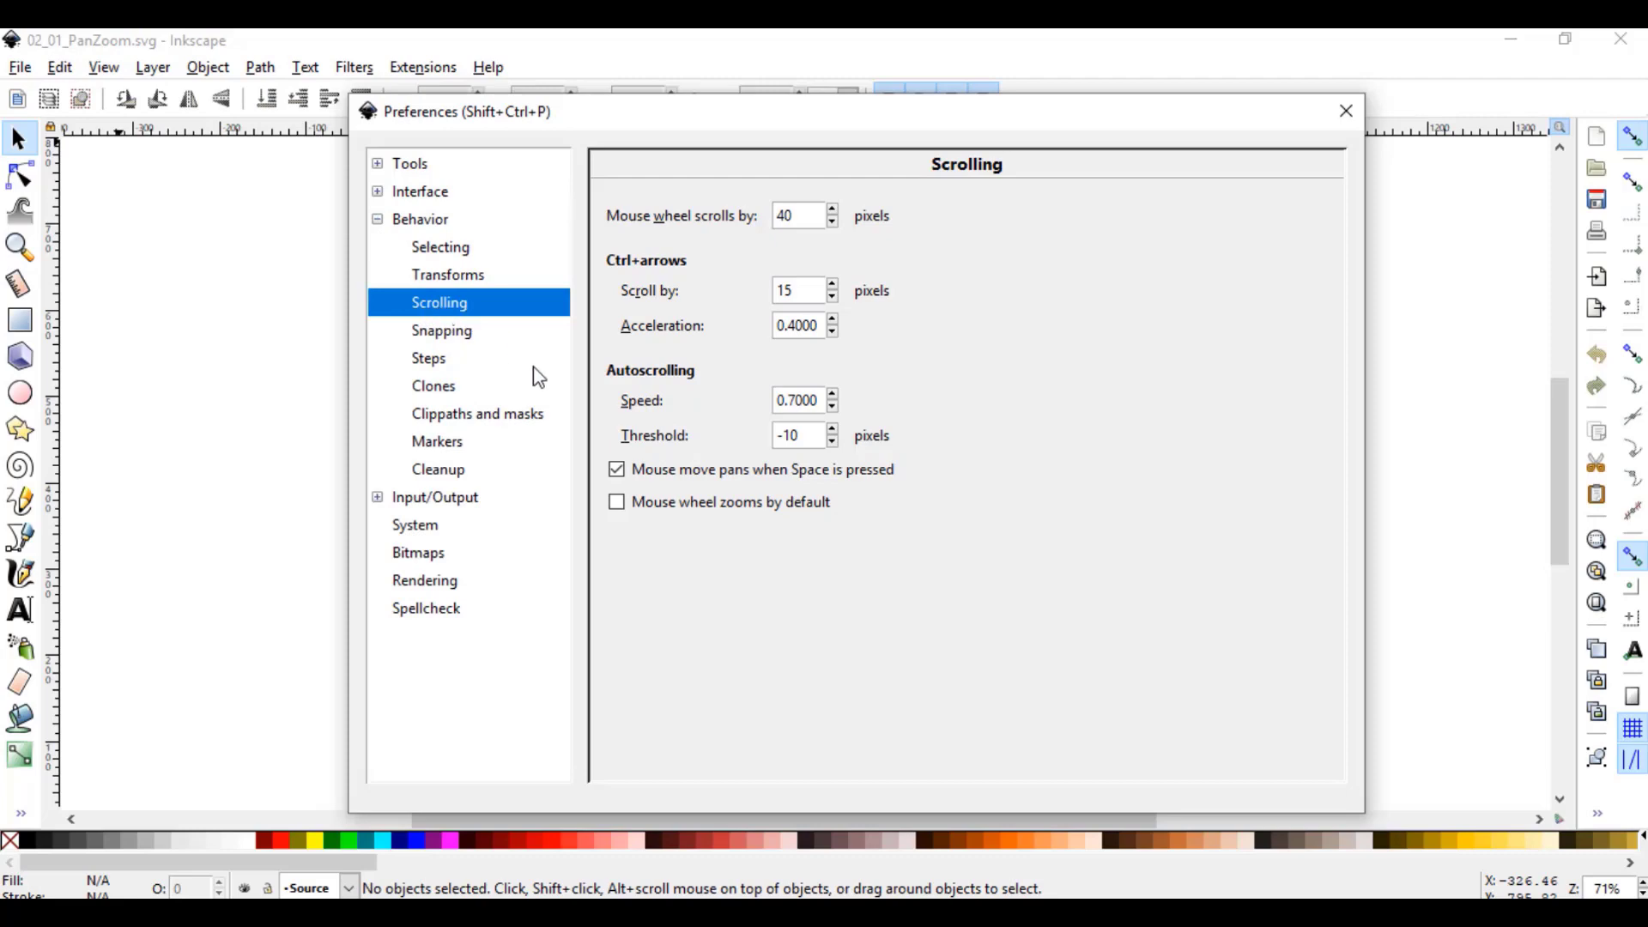
pyautogui.click(618, 508)
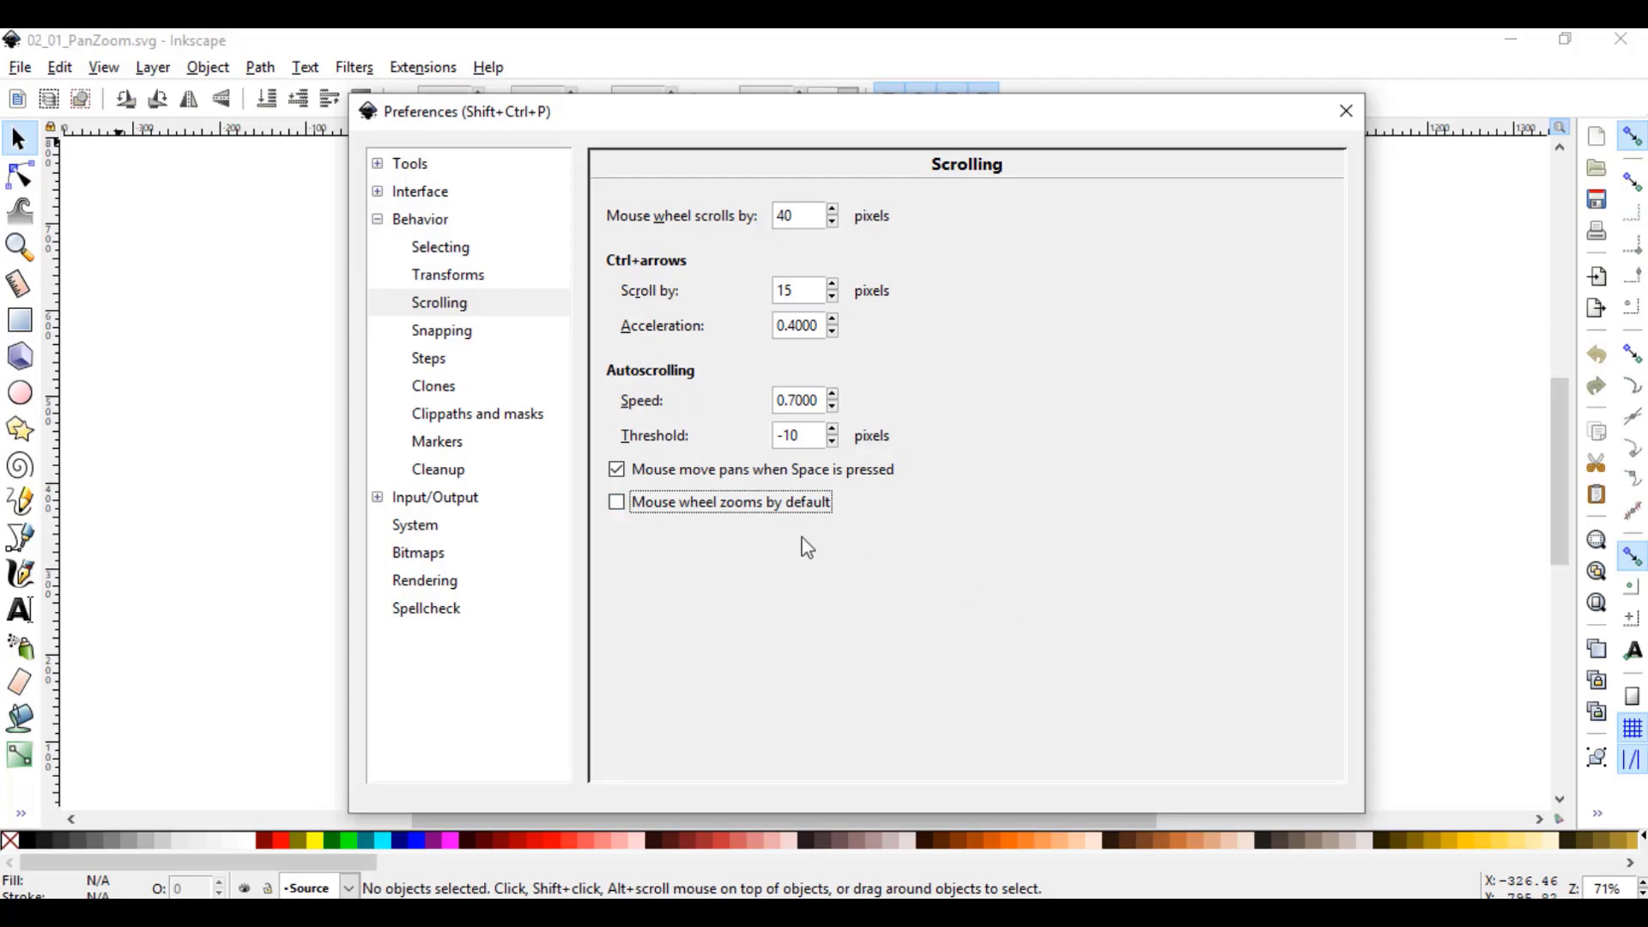
pyautogui.click(1344, 118)
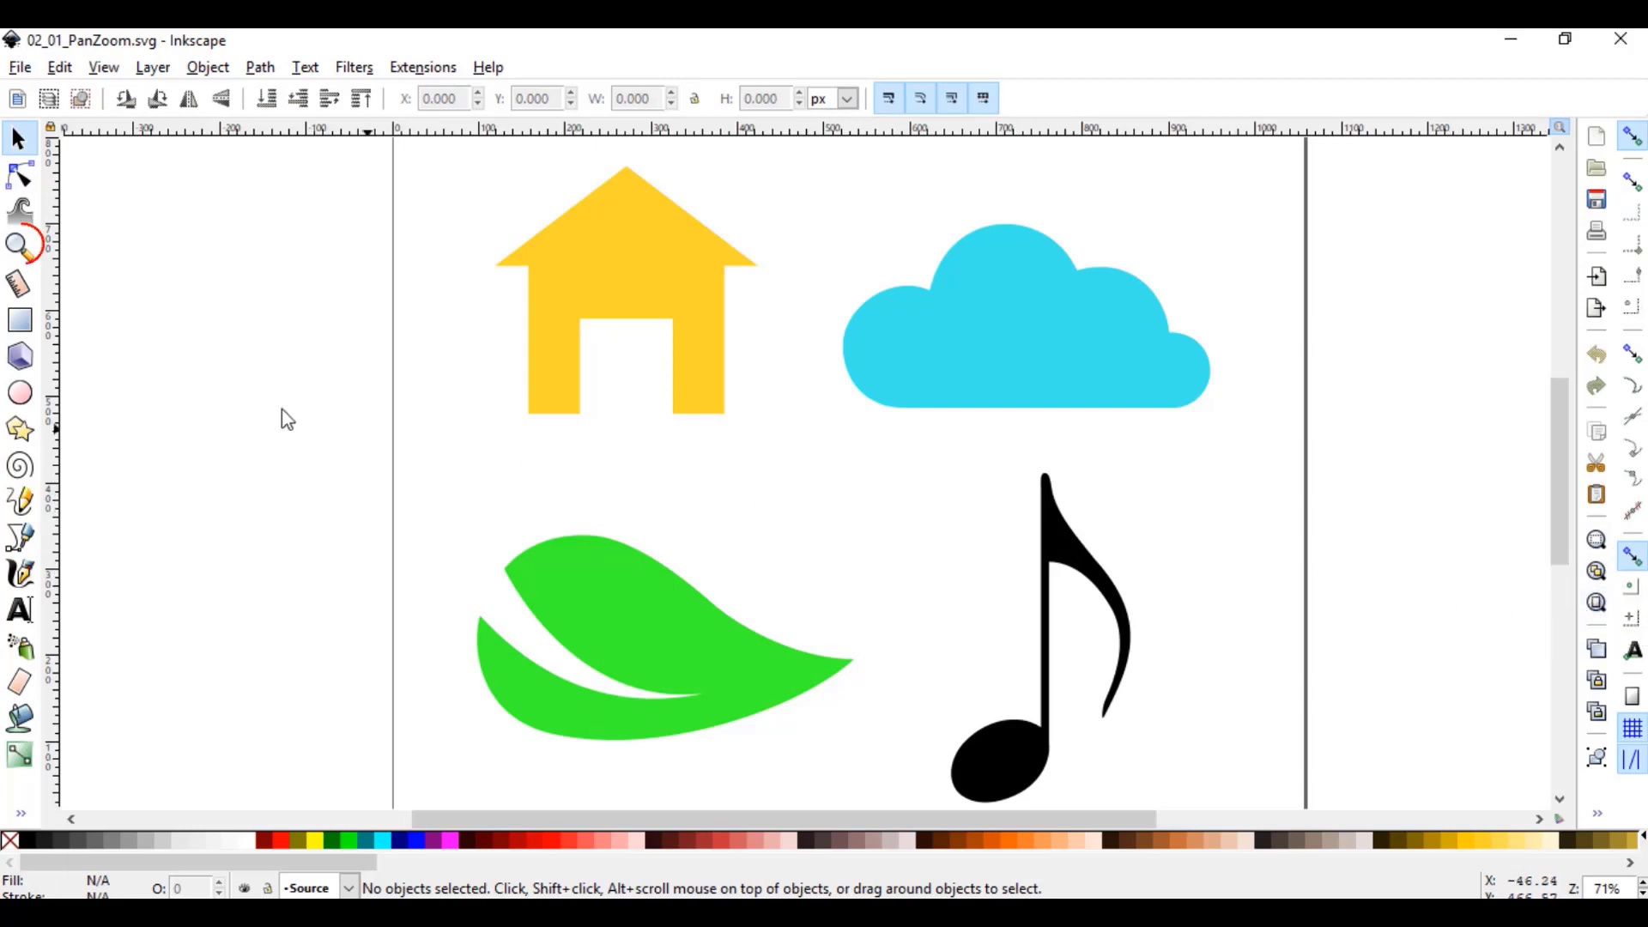
# Step: Zoom in on the yellow house two levels with the Zoom tool, and return to the selection tool
pyautogui.click(19, 245)
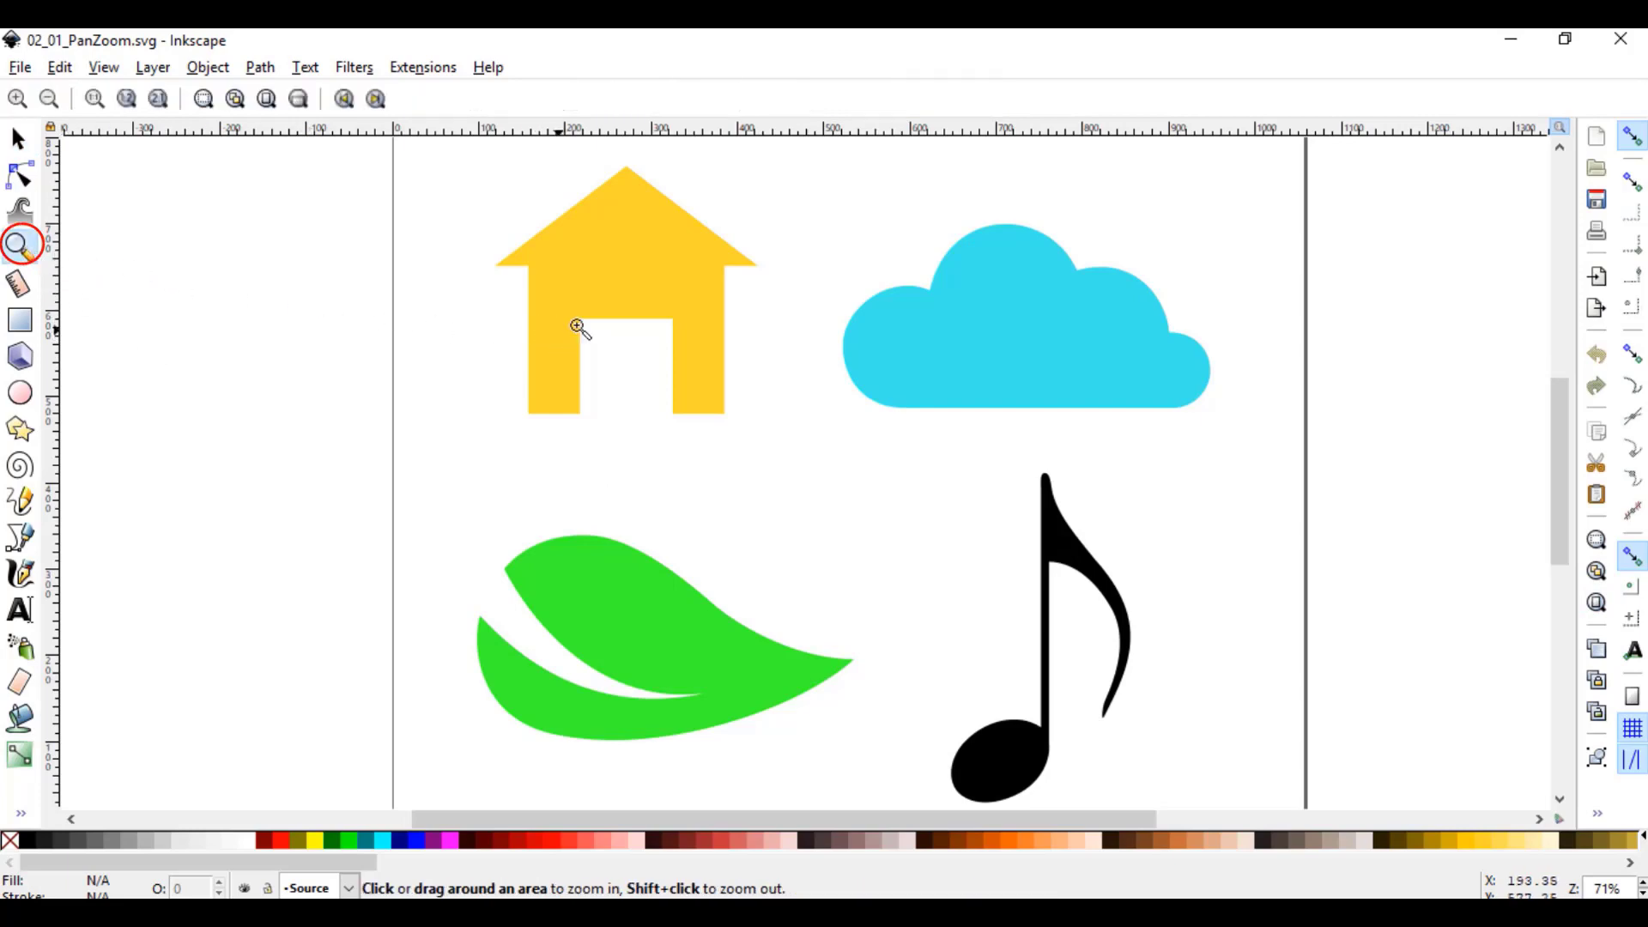
pyautogui.click(598, 310)
pyautogui.click(599, 311)
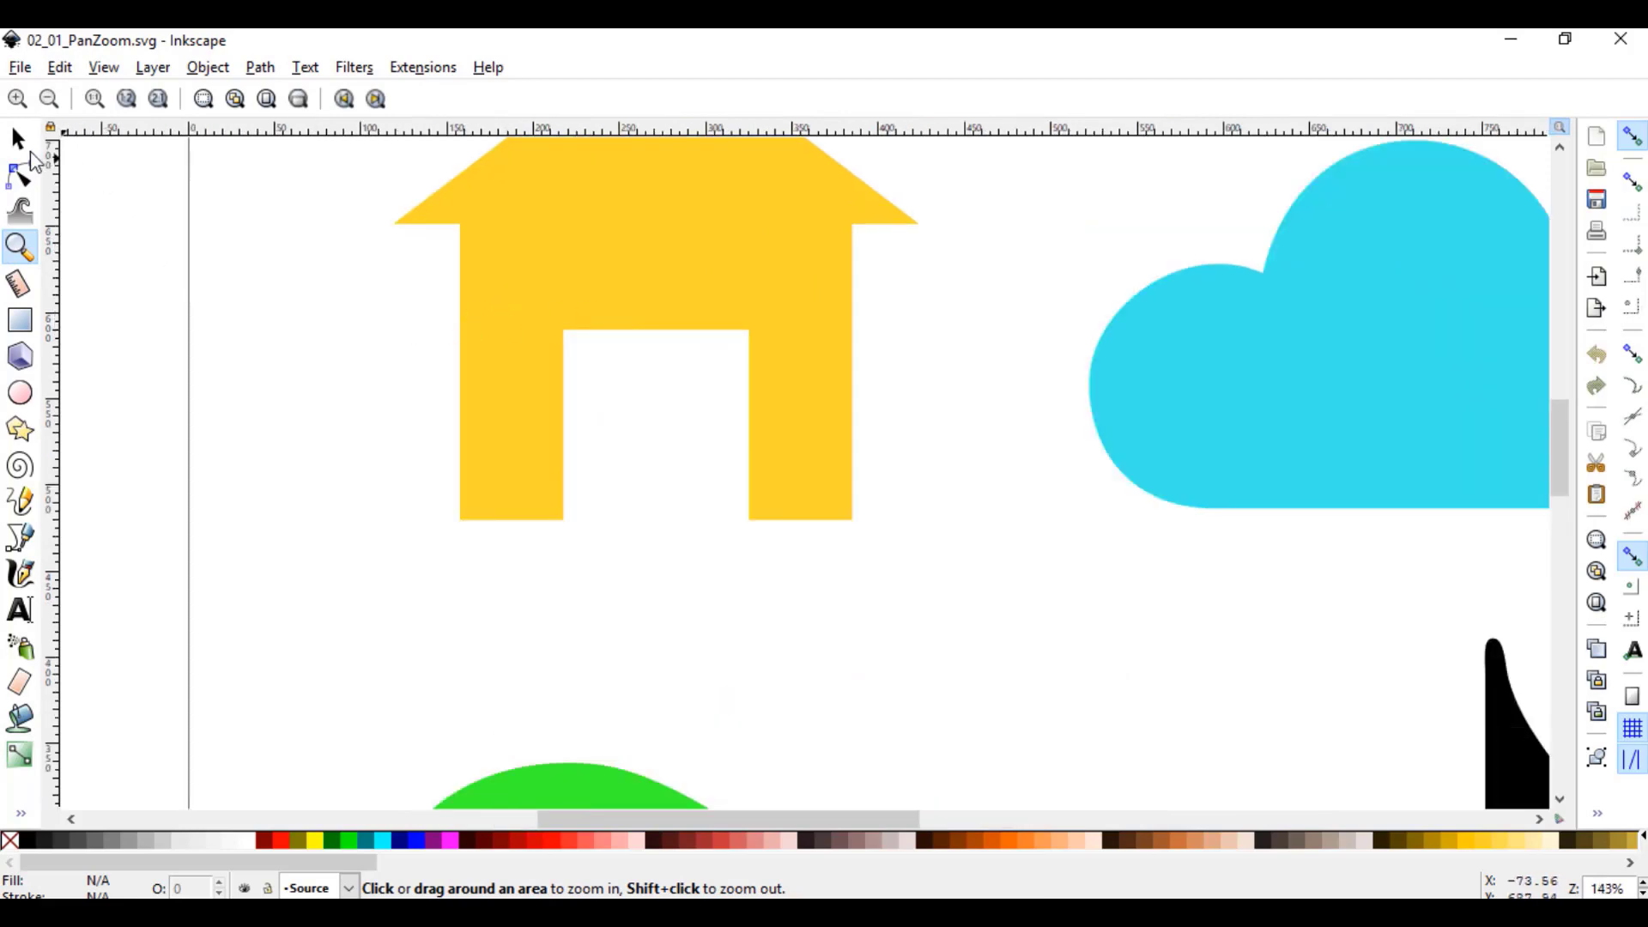
pyautogui.click(19, 139)
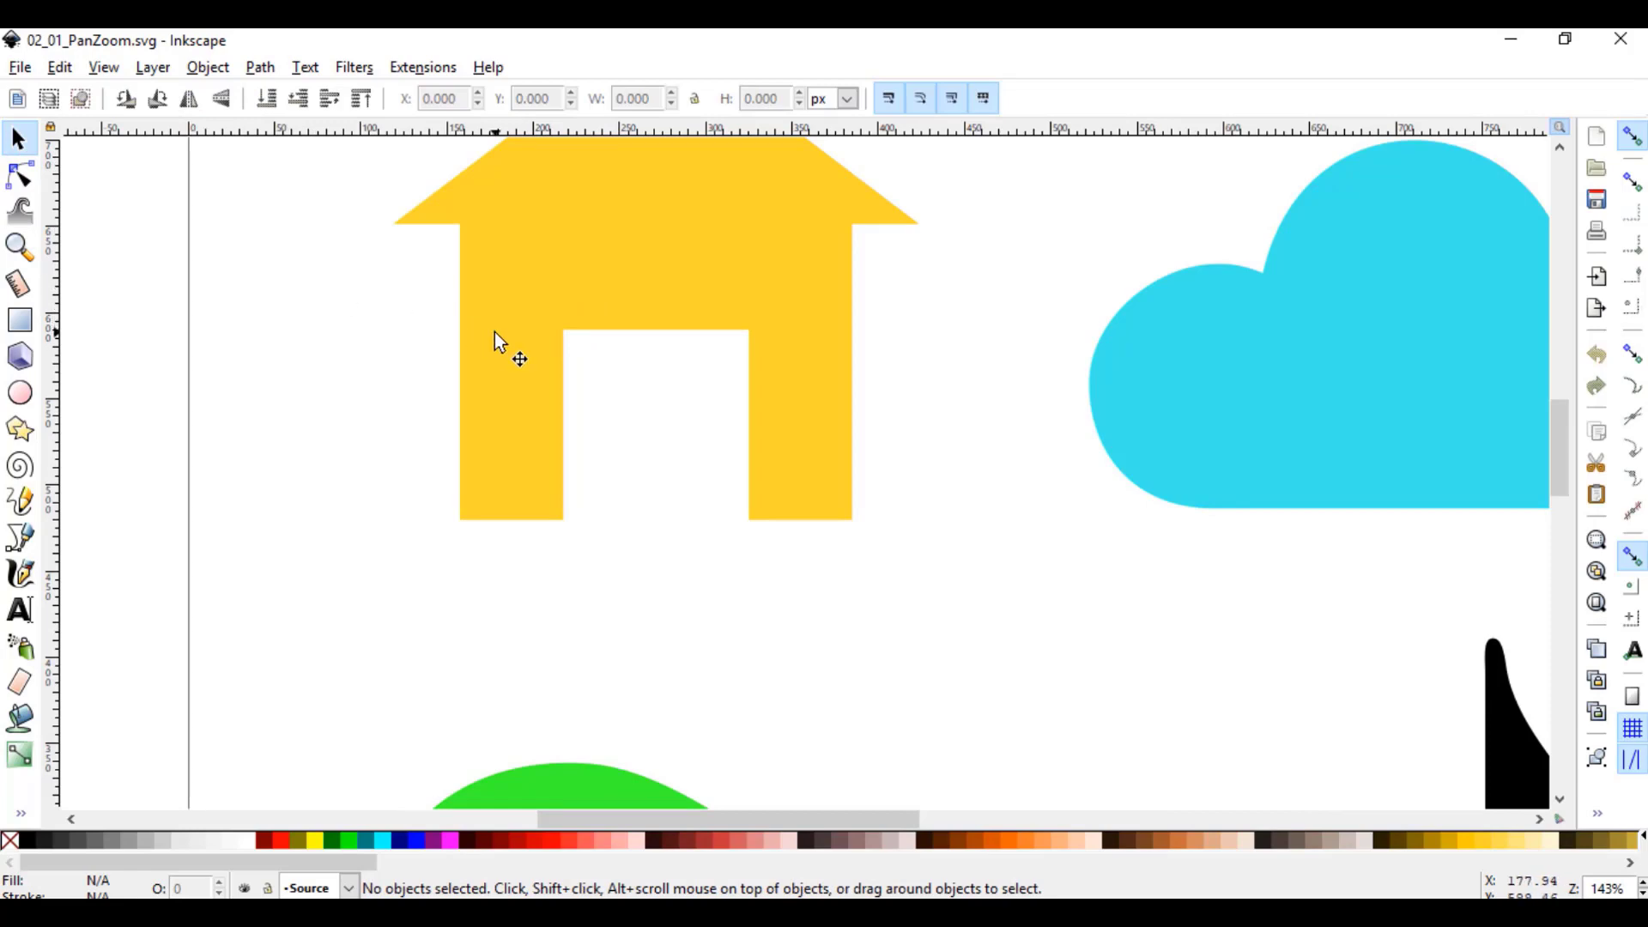
# Step: With the Zoom tool, zoom in and back out on the house, and magnify a rectangular area around the blue cloud
pyautogui.press('z')
pyautogui.click(520, 284)
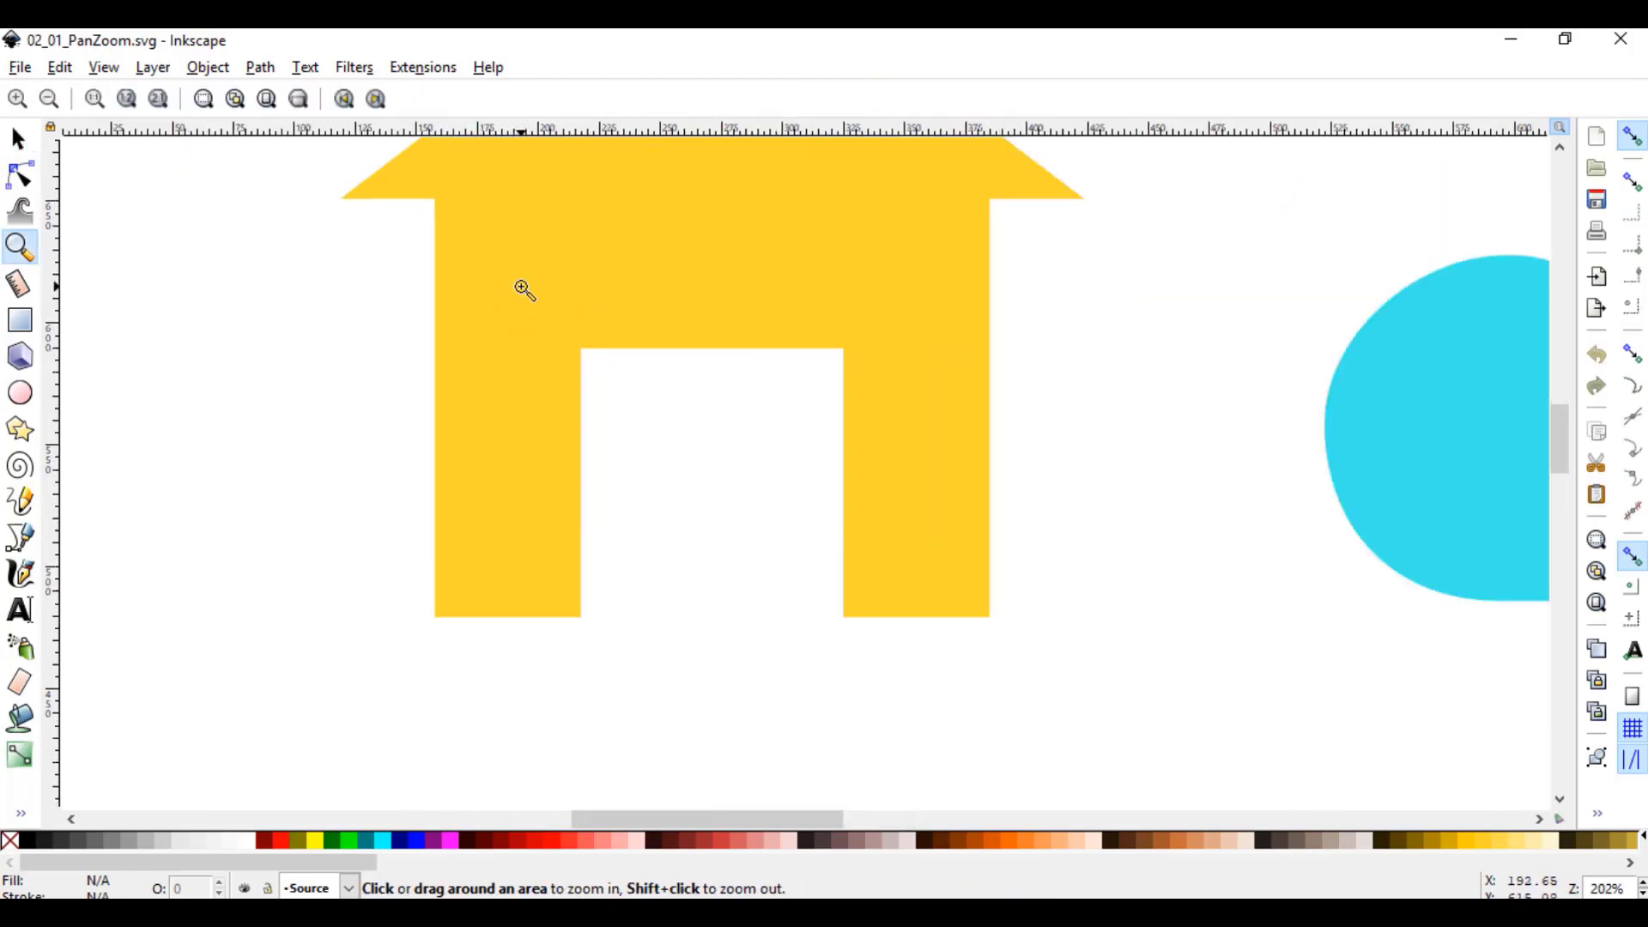
pyautogui.keyDown('shift'); pyautogui.click(521, 287); pyautogui.keyUp('shift')
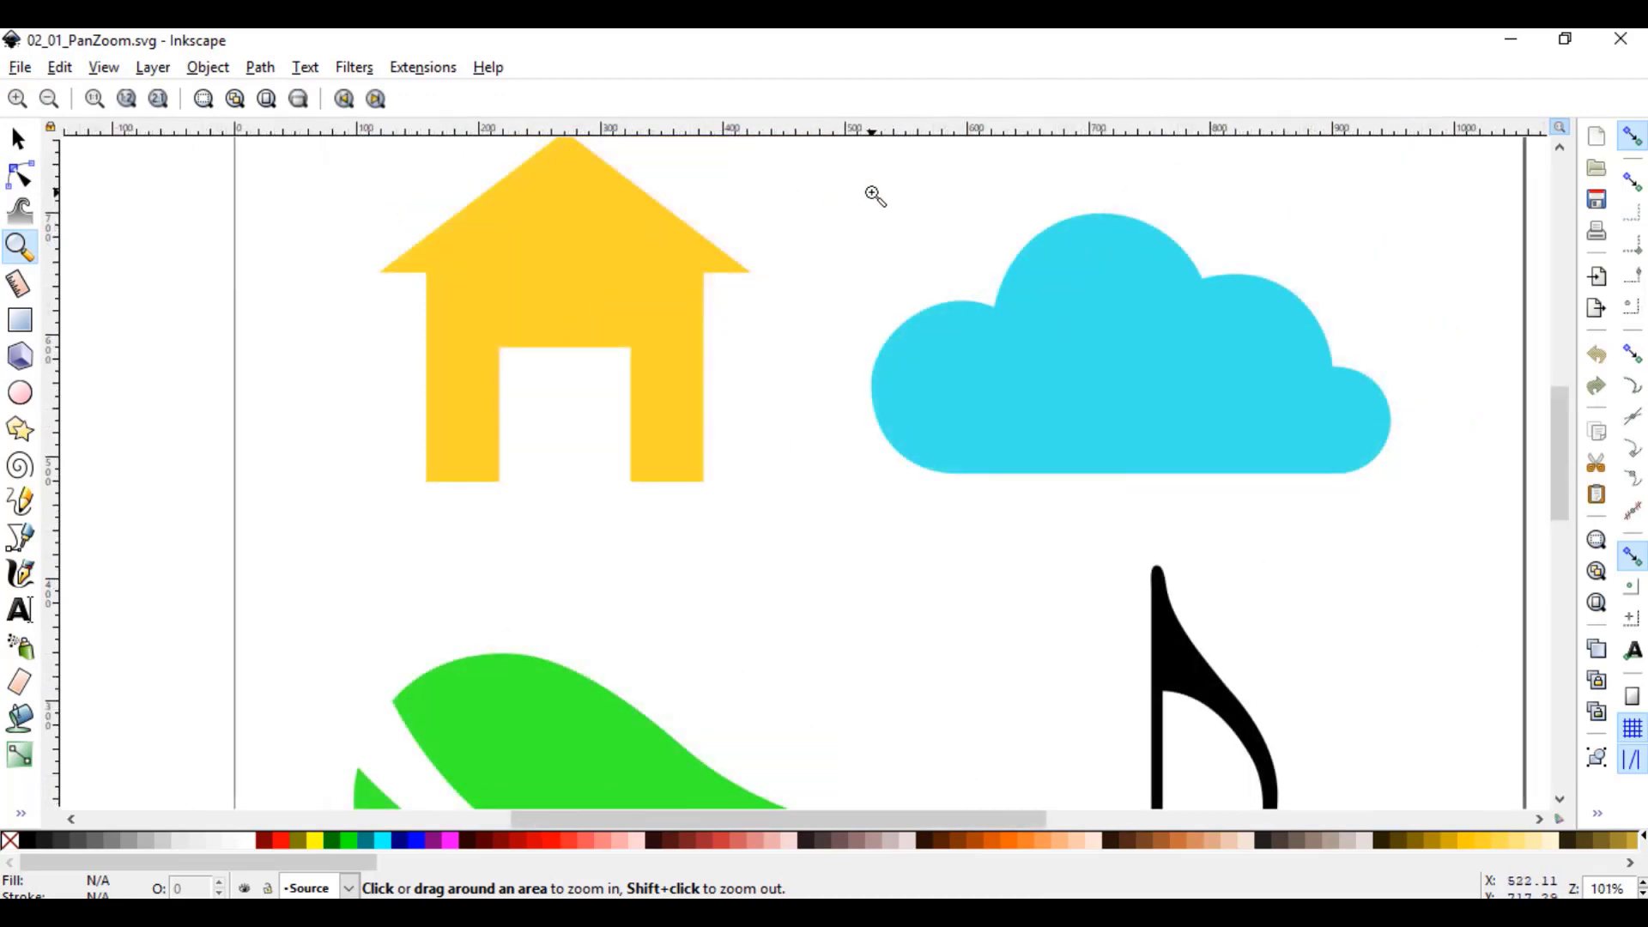
pyautogui.moveTo(872, 194); pyautogui.dragTo(1406, 544)
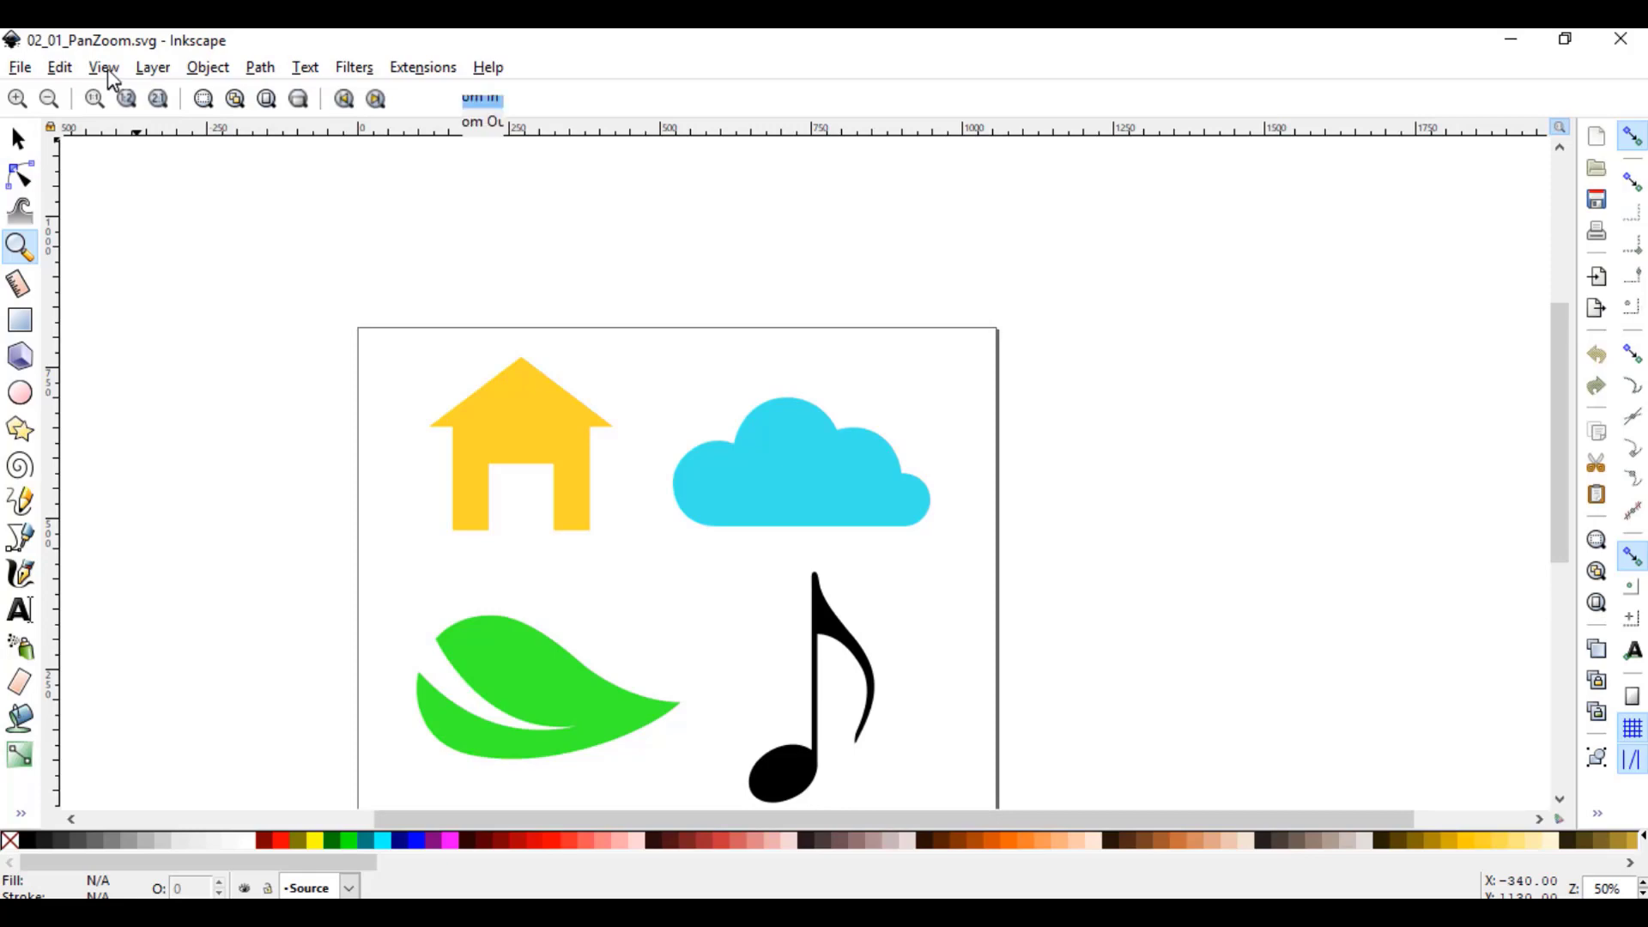
# Step: Look over the available zoom commands and their keyboard shortcuts, without applying any
pyautogui.click(105, 68)
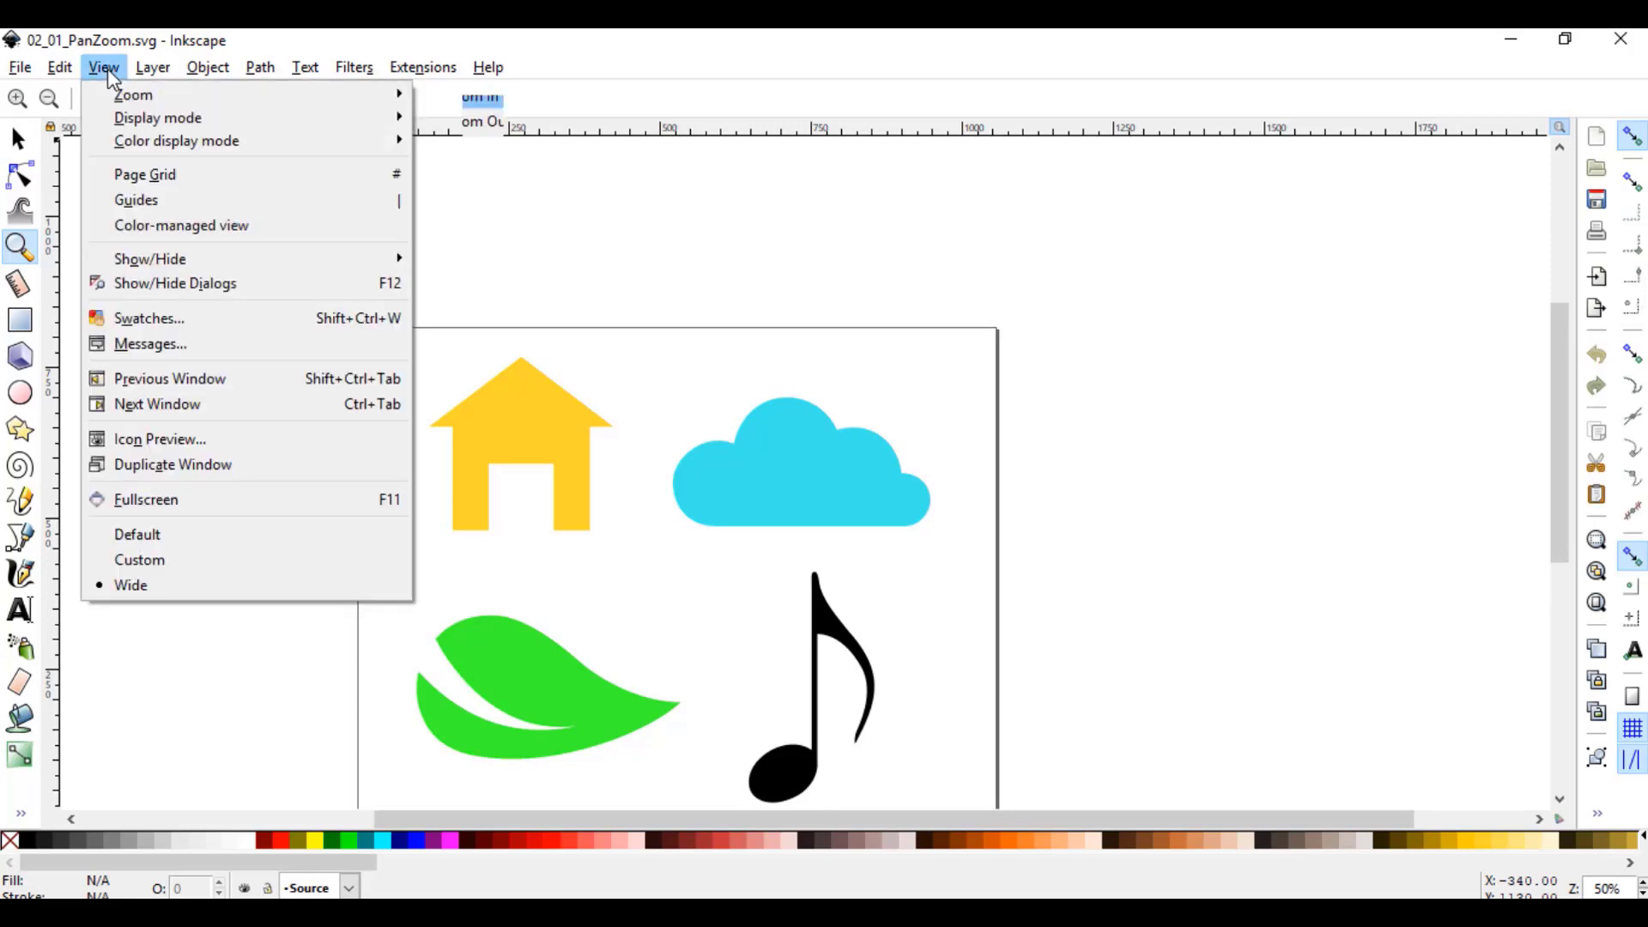
pyautogui.moveTo(129, 96)
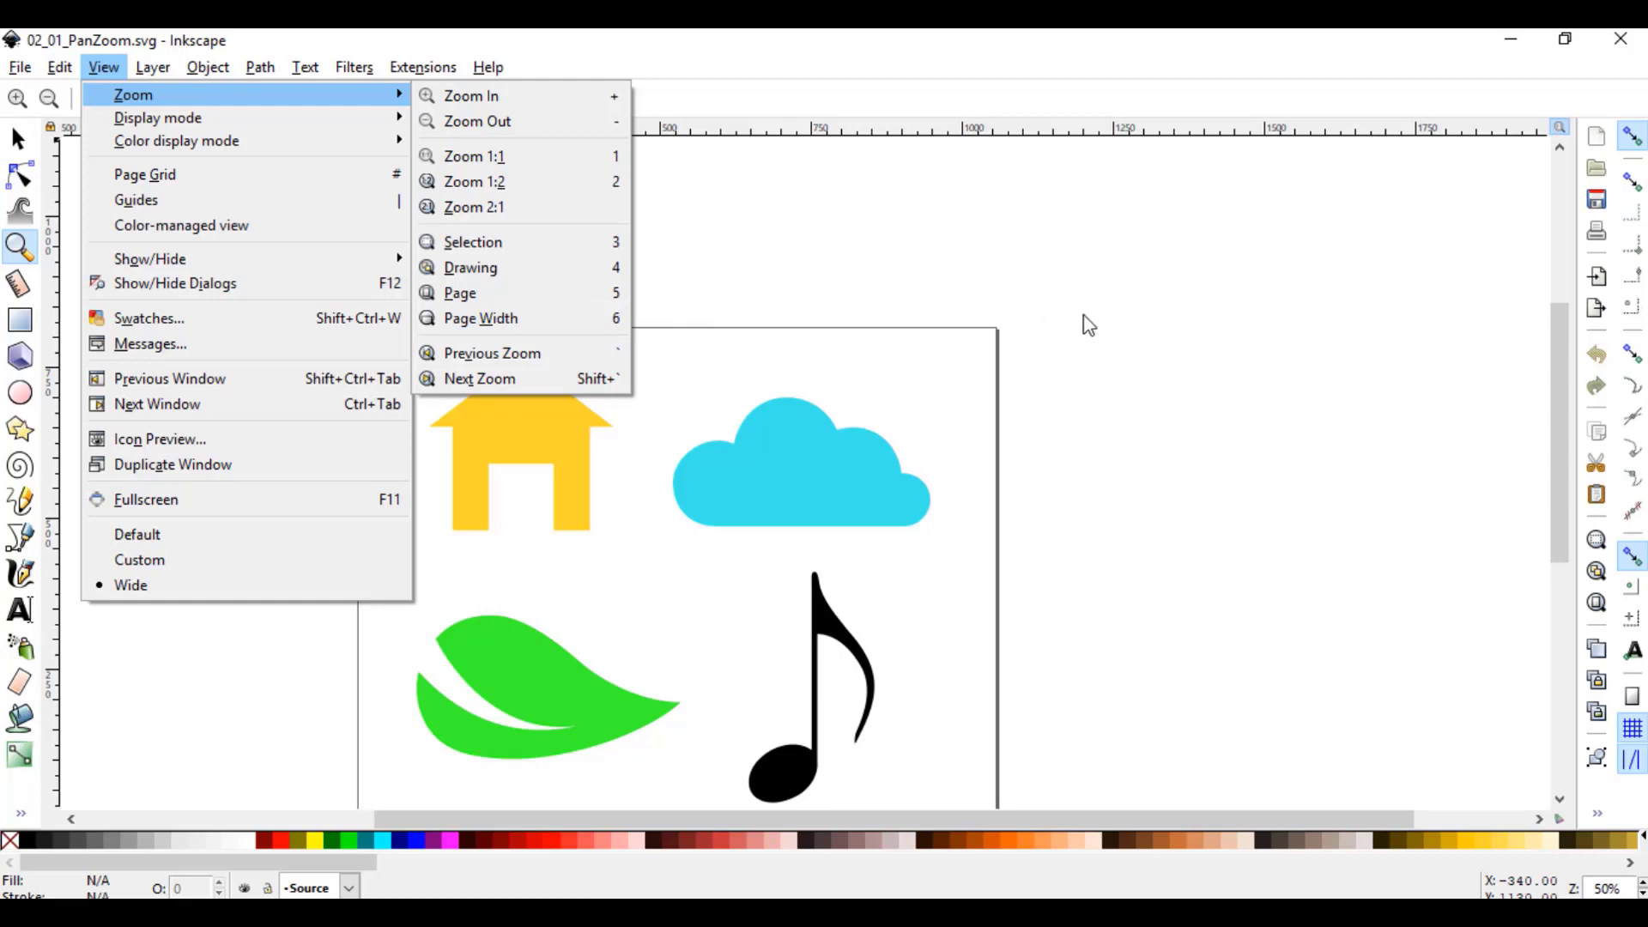
pyautogui.click(1214, 355)
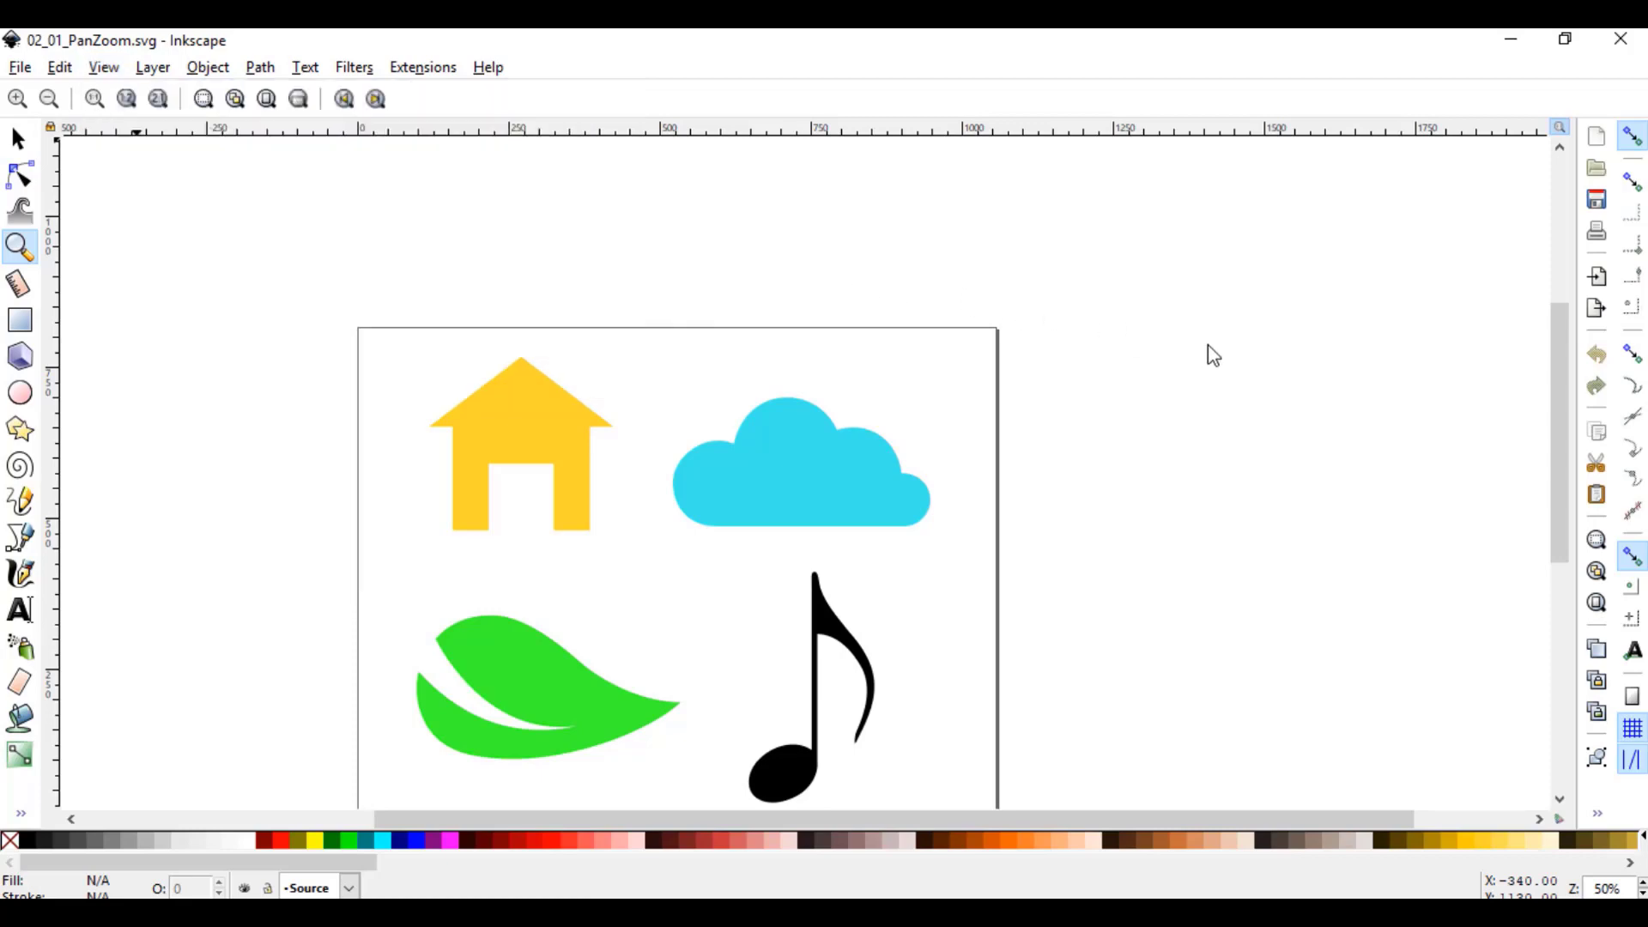
# Step: Open the Interface page of the global Preferences, and switch the zoom correction ruler's unit to cm and finally to in
pyautogui.click(1597, 814)
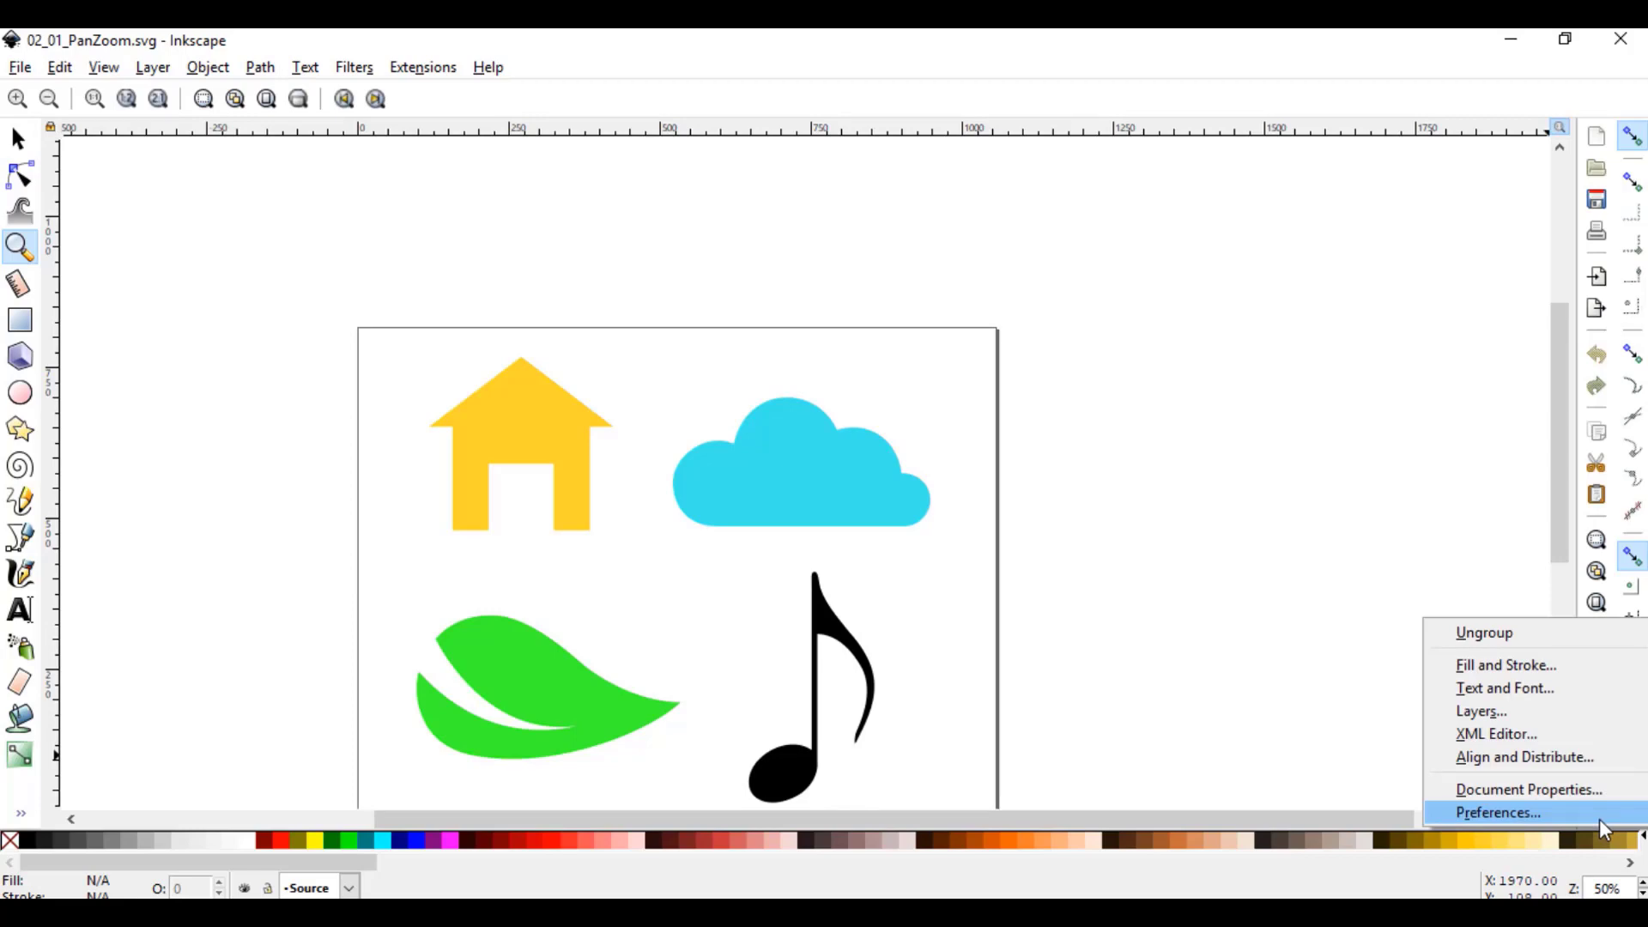
pyautogui.click(1593, 814)
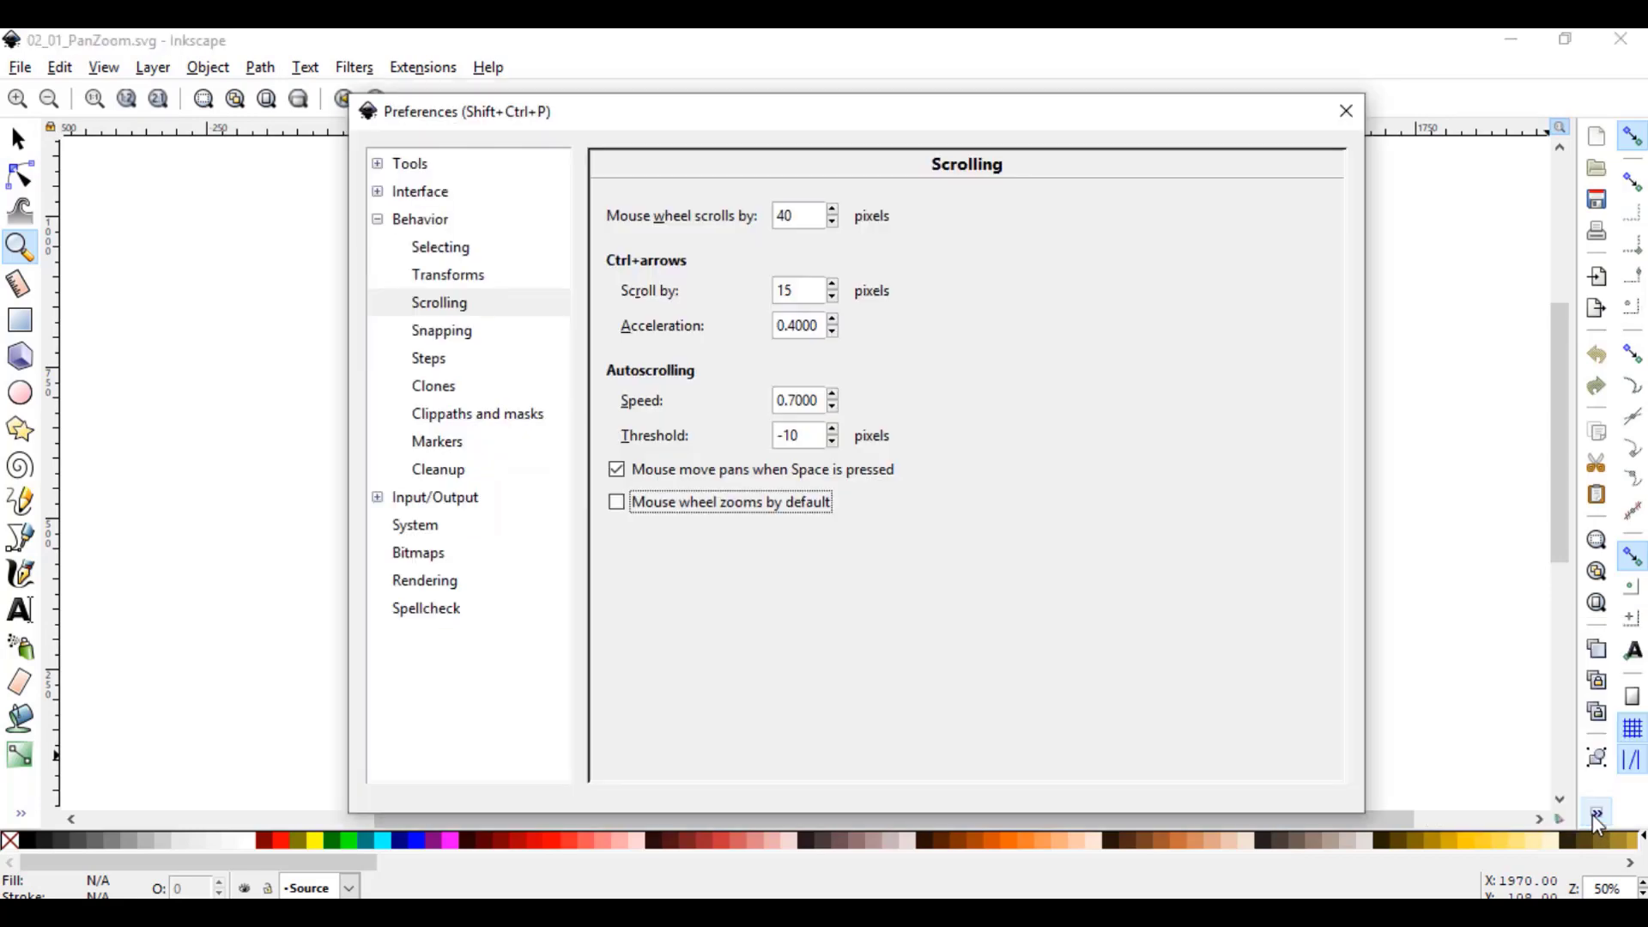
pyautogui.click(378, 219)
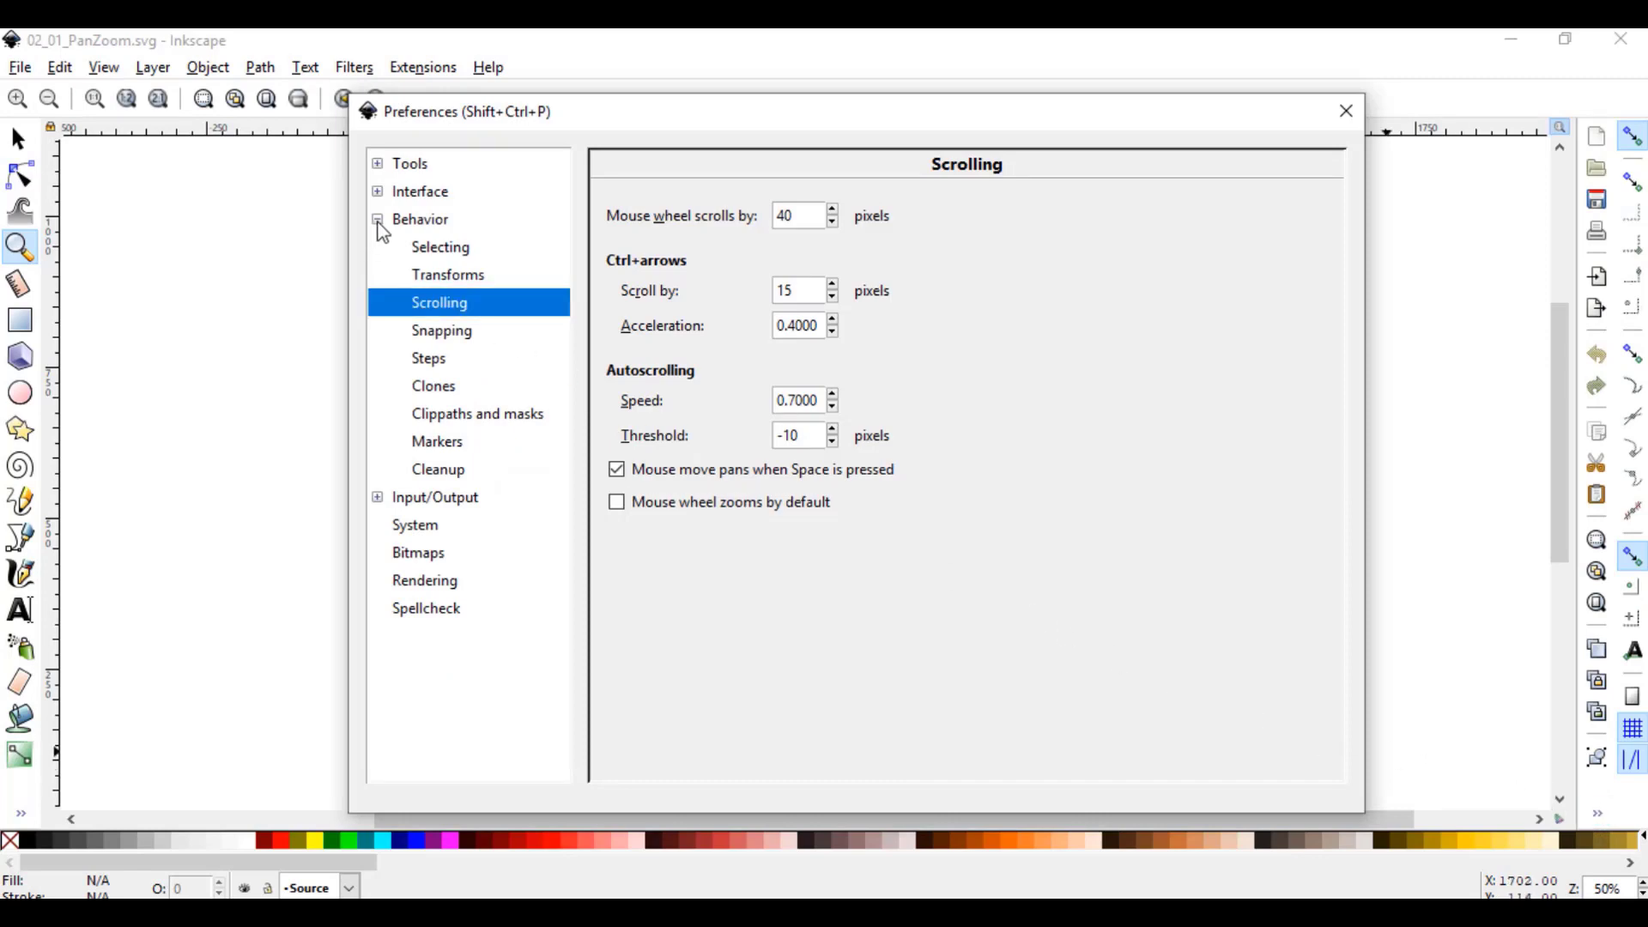
pyautogui.click(421, 193)
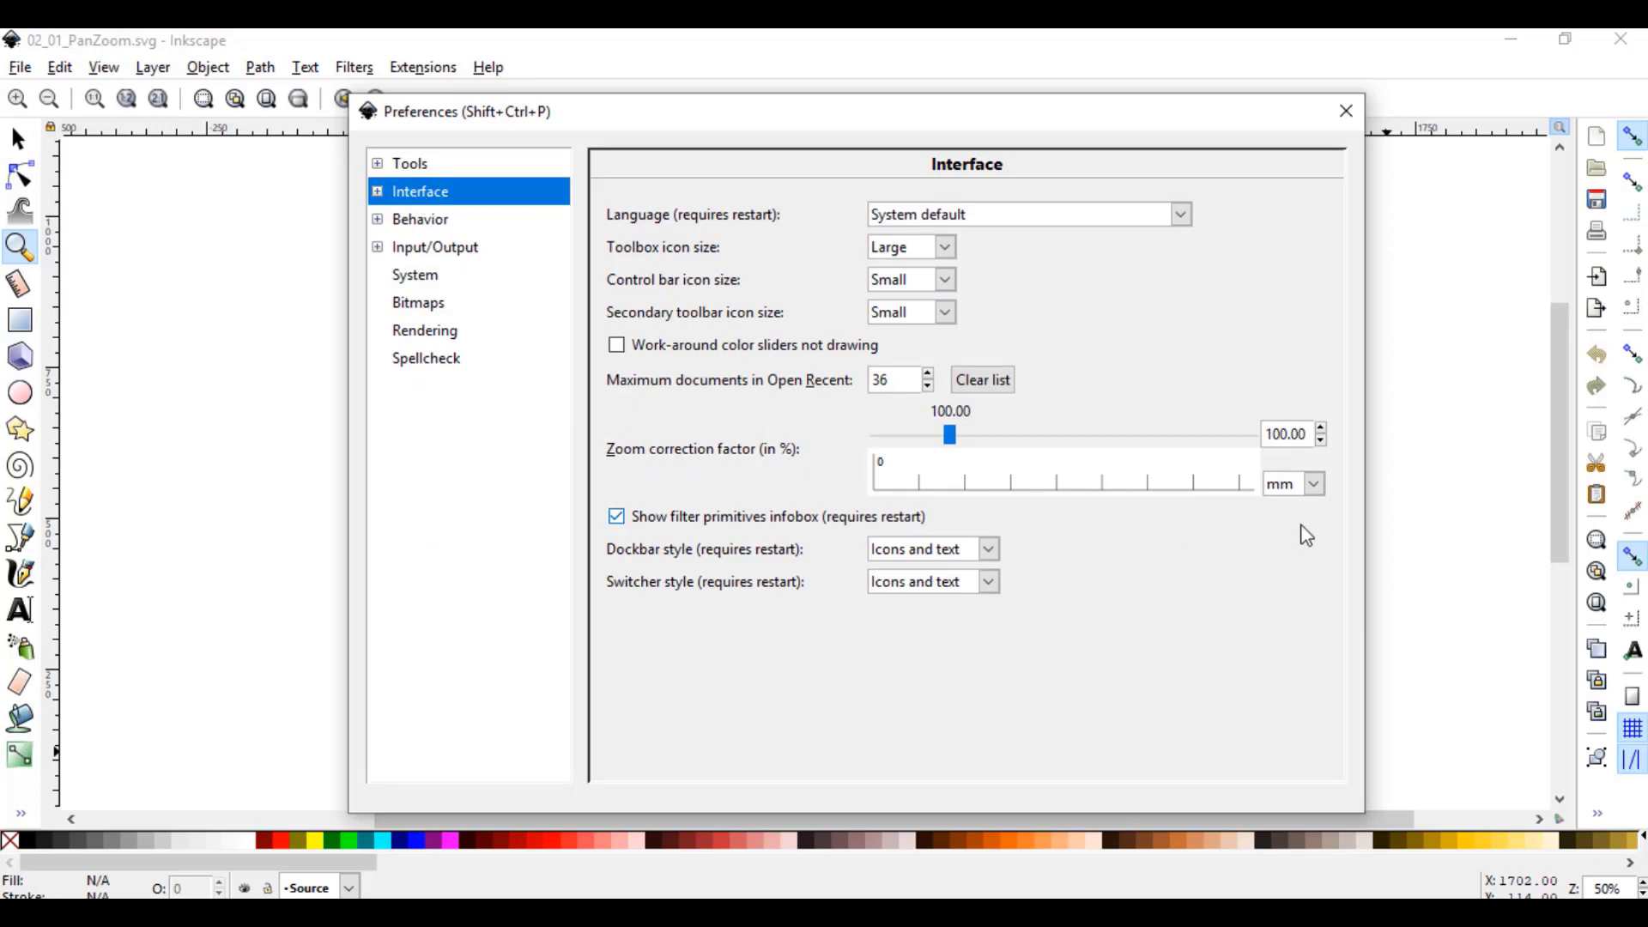
pyautogui.click(1313, 483)
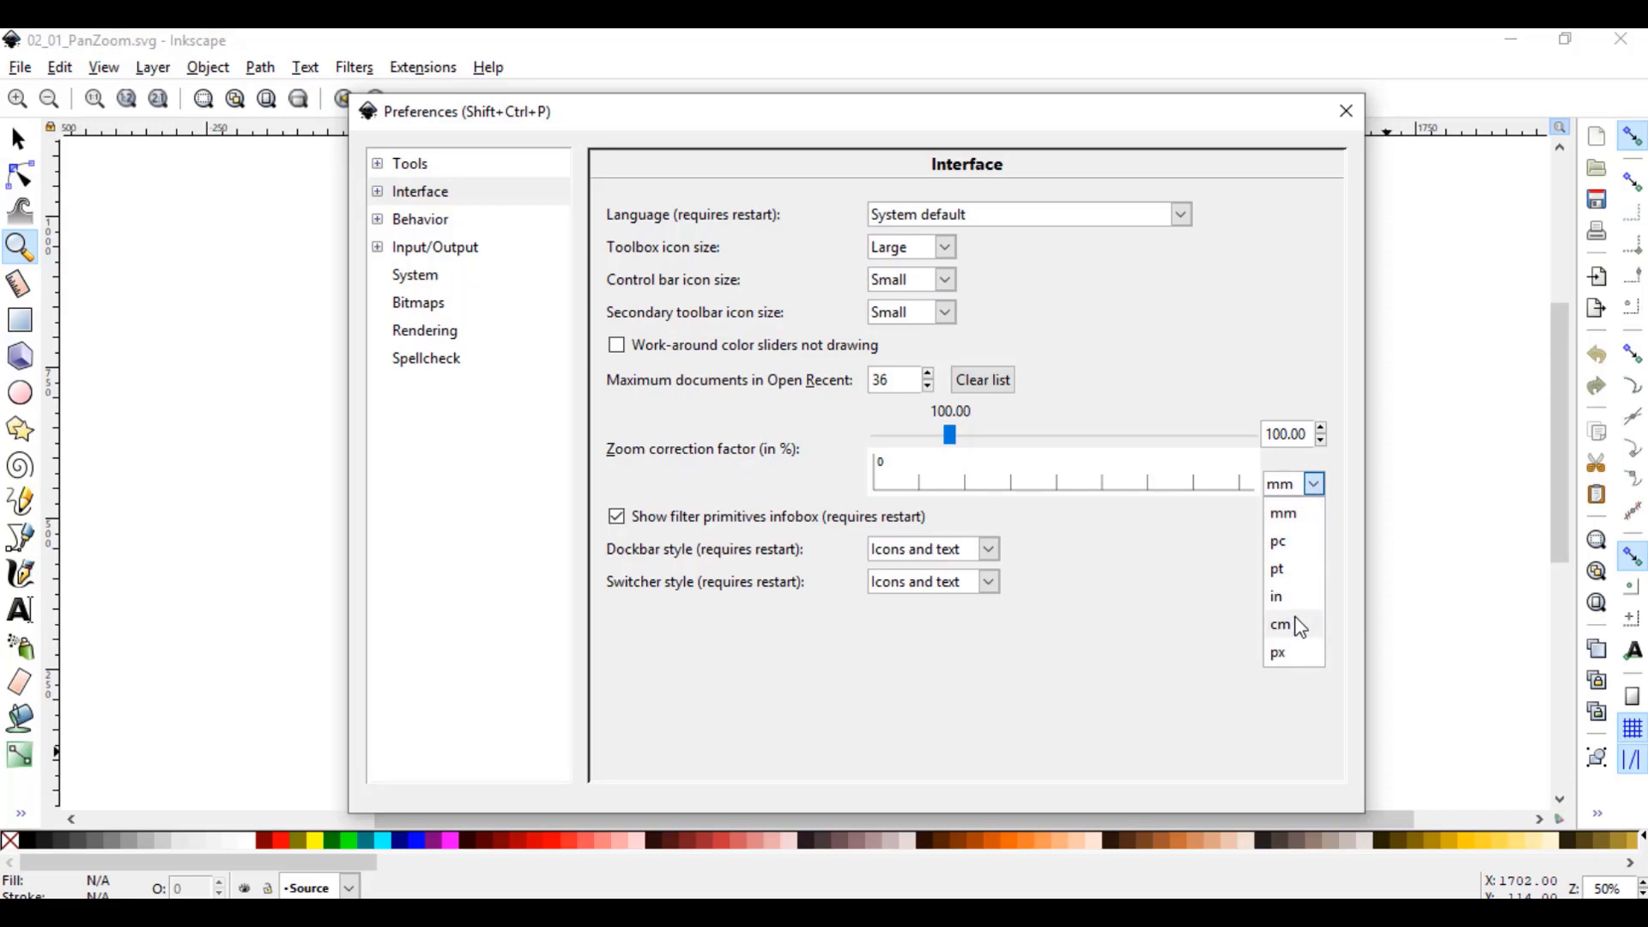
pyautogui.click(1295, 625)
pyautogui.click(1314, 484)
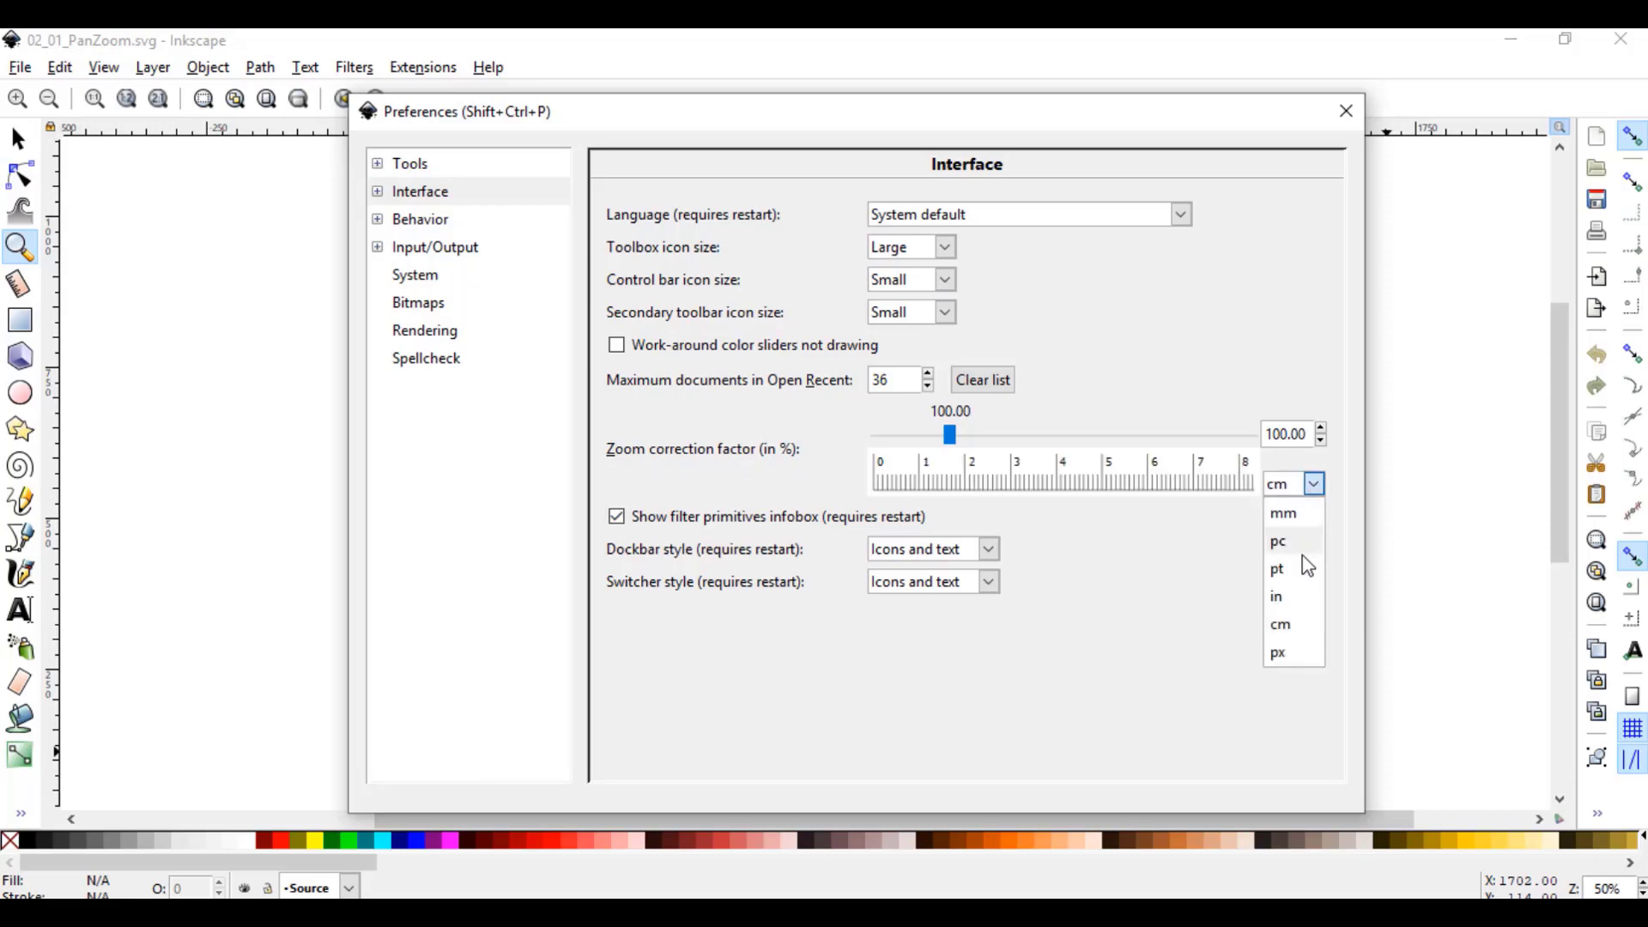
pyautogui.click(1301, 601)
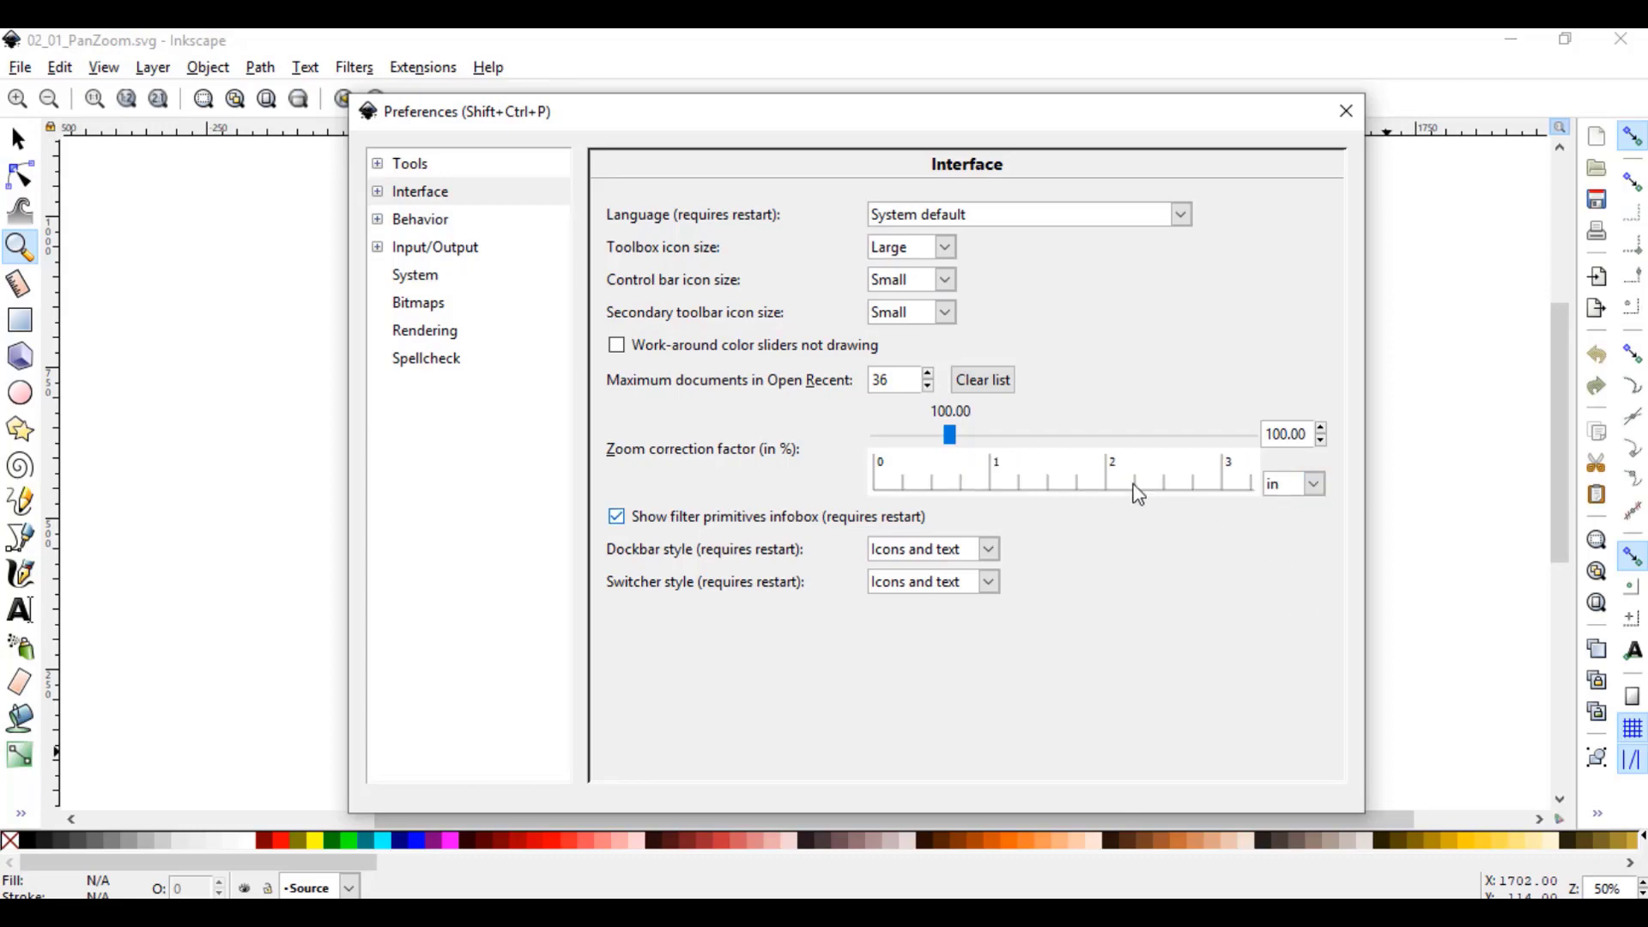
# Step: Try a larger zoom correction factor, set it back to 100% with the unit in inches, and close the Preferences
pyautogui.moveTo(963, 446)
pyautogui.mouseDown()
pyautogui.moveTo(1012, 440)
pyautogui.moveTo(910, 434)
pyautogui.moveTo(971, 435)
pyautogui.mouseUp()
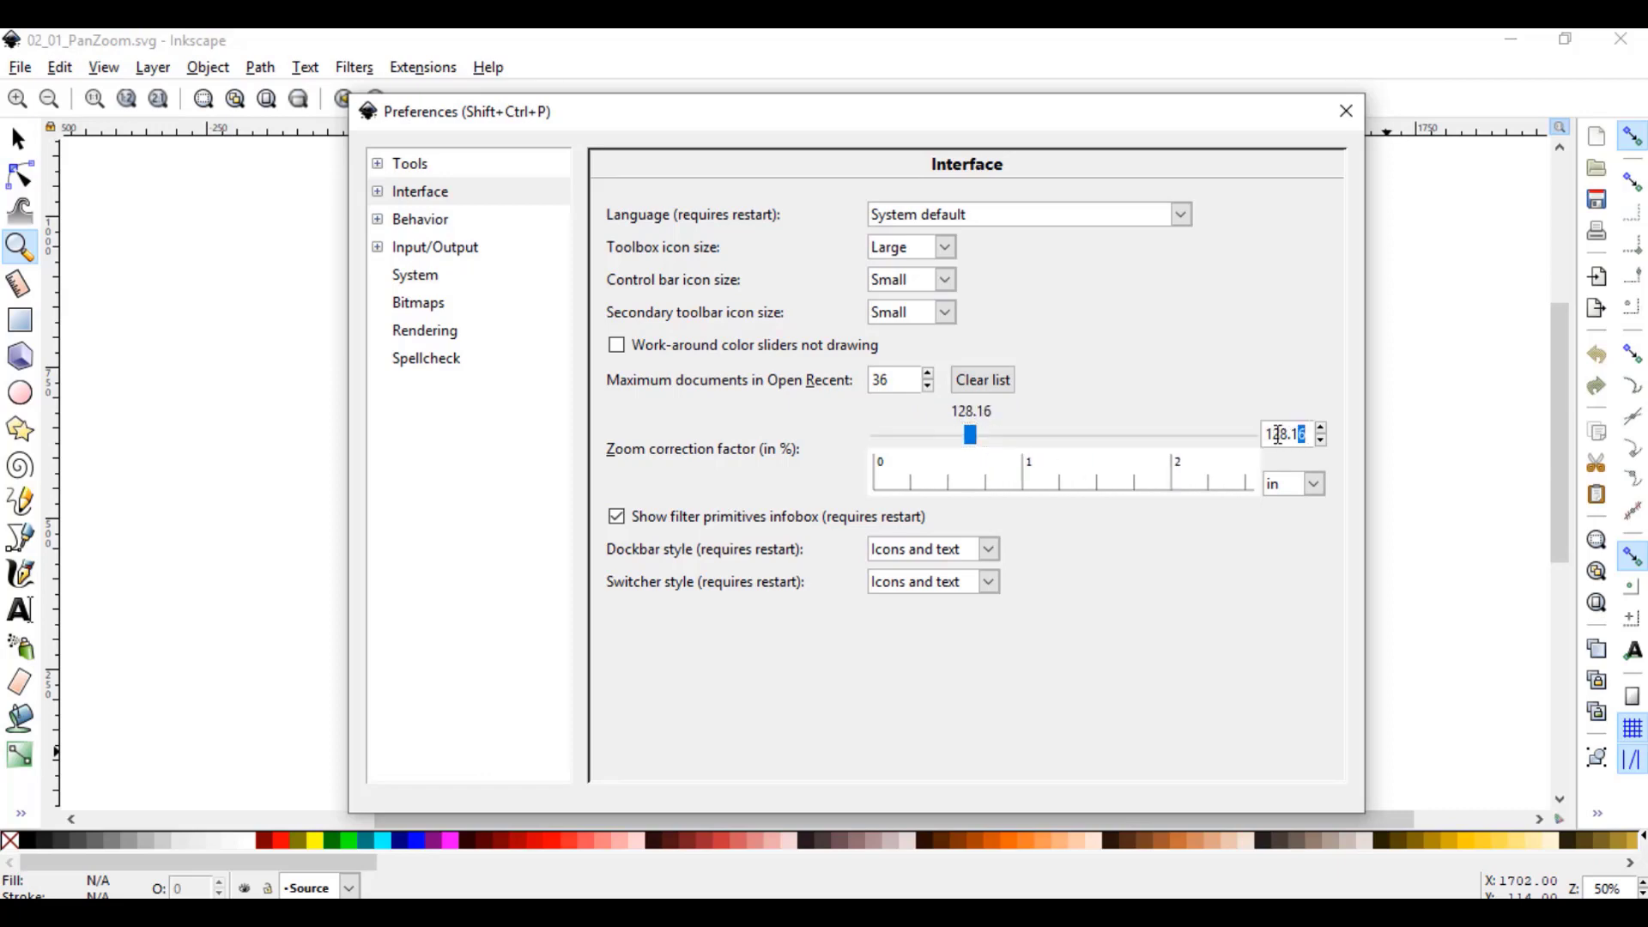
pyautogui.moveTo(1303, 435); pyautogui.dragTo(1254, 442)
pyautogui.write('100')
pyautogui.click(1311, 489)
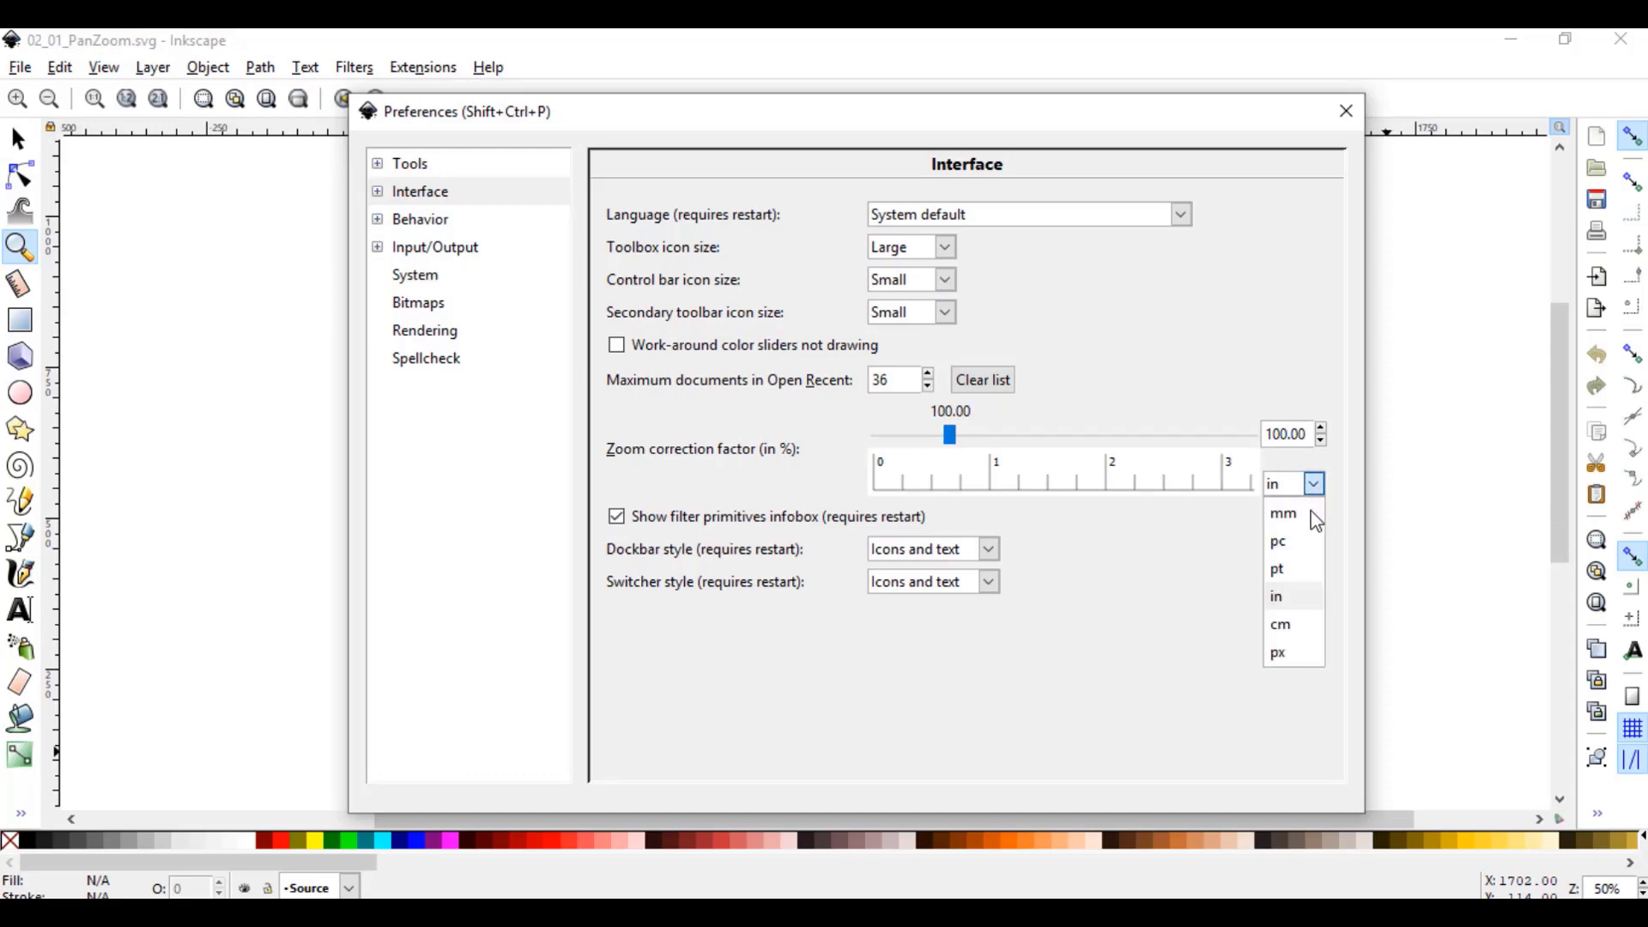
pyautogui.click(1297, 599)
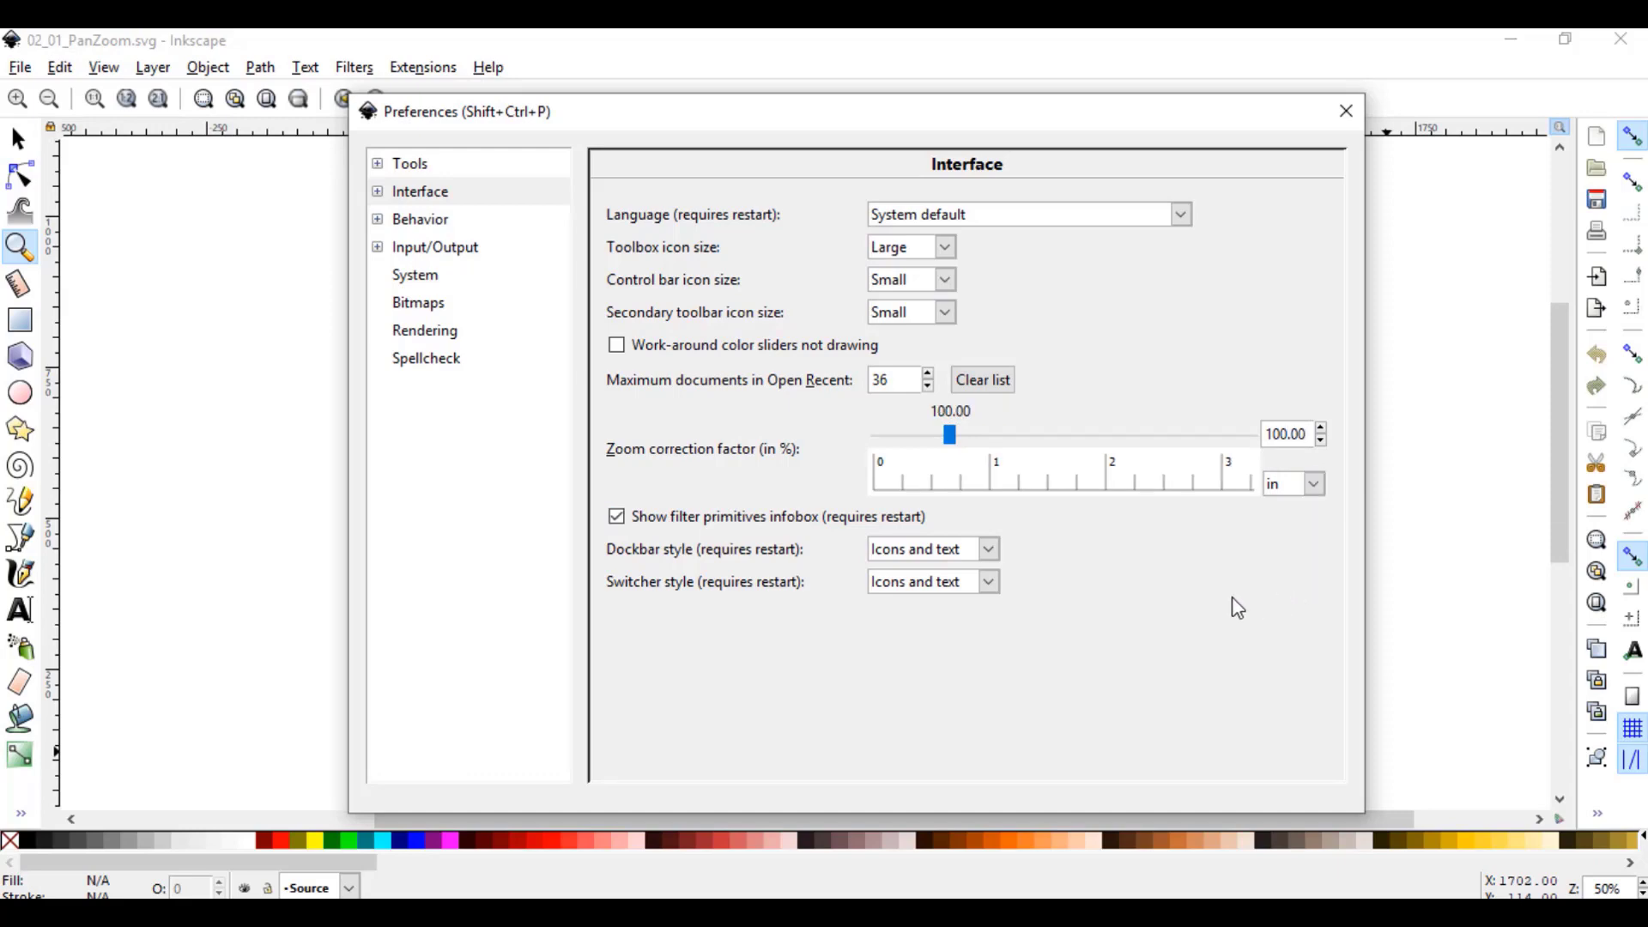
pyautogui.click(1346, 112)
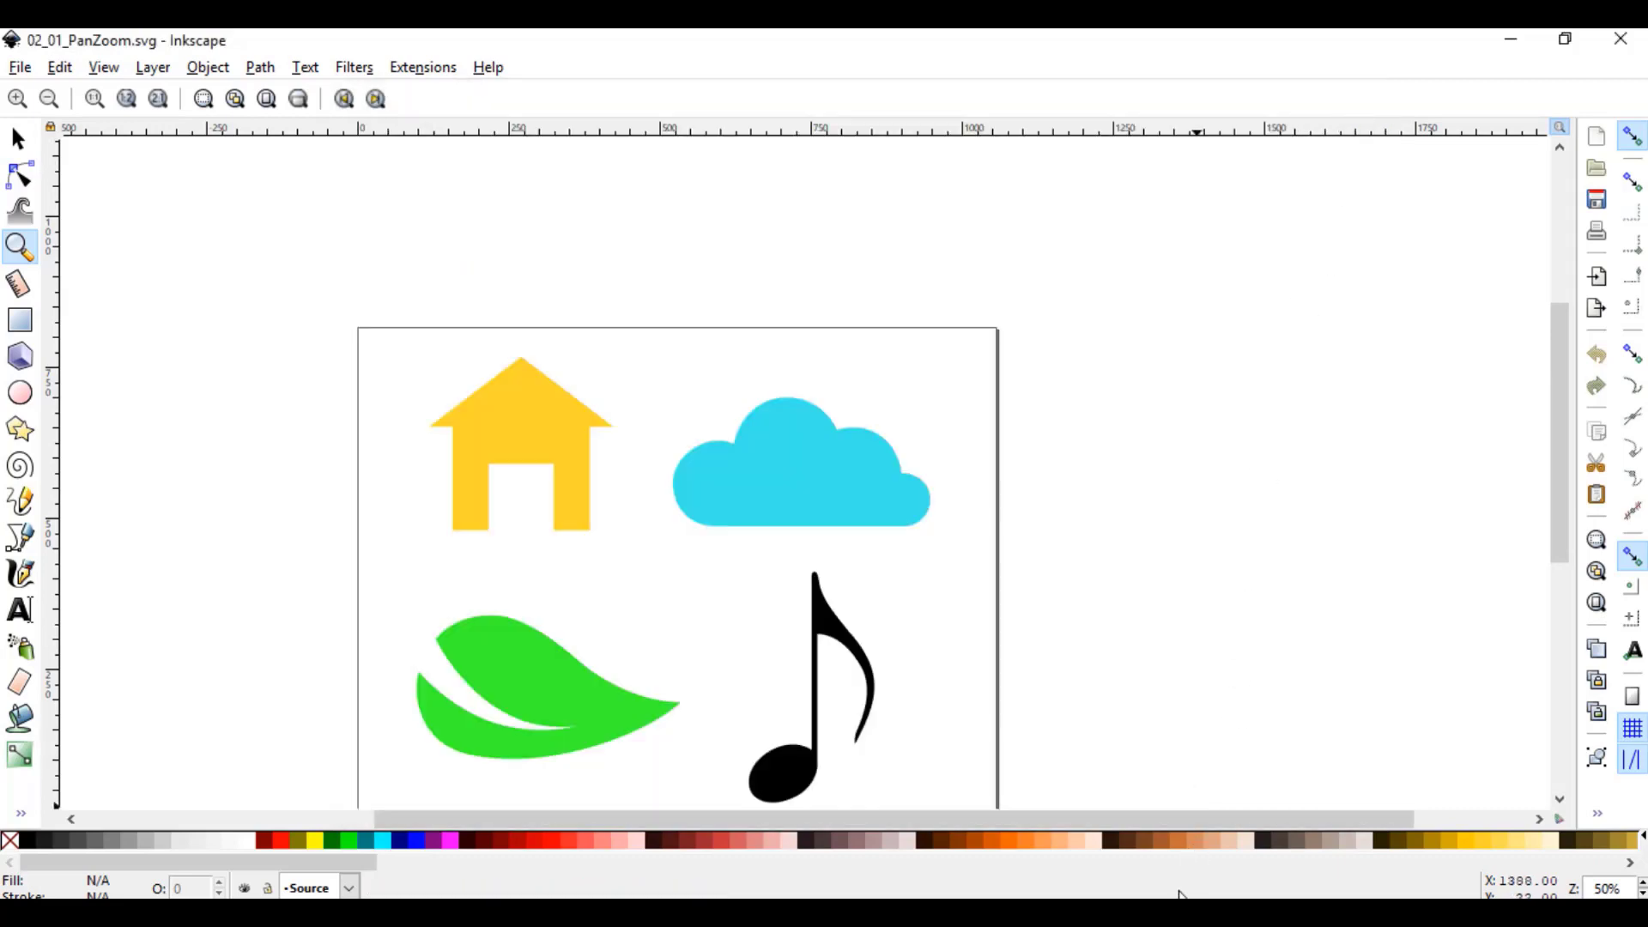
# Step: Try the preset zooms 1:1, 1:2, 2:1 and fit drawing, and step back and forward through the zoom history
pyautogui.press('1')
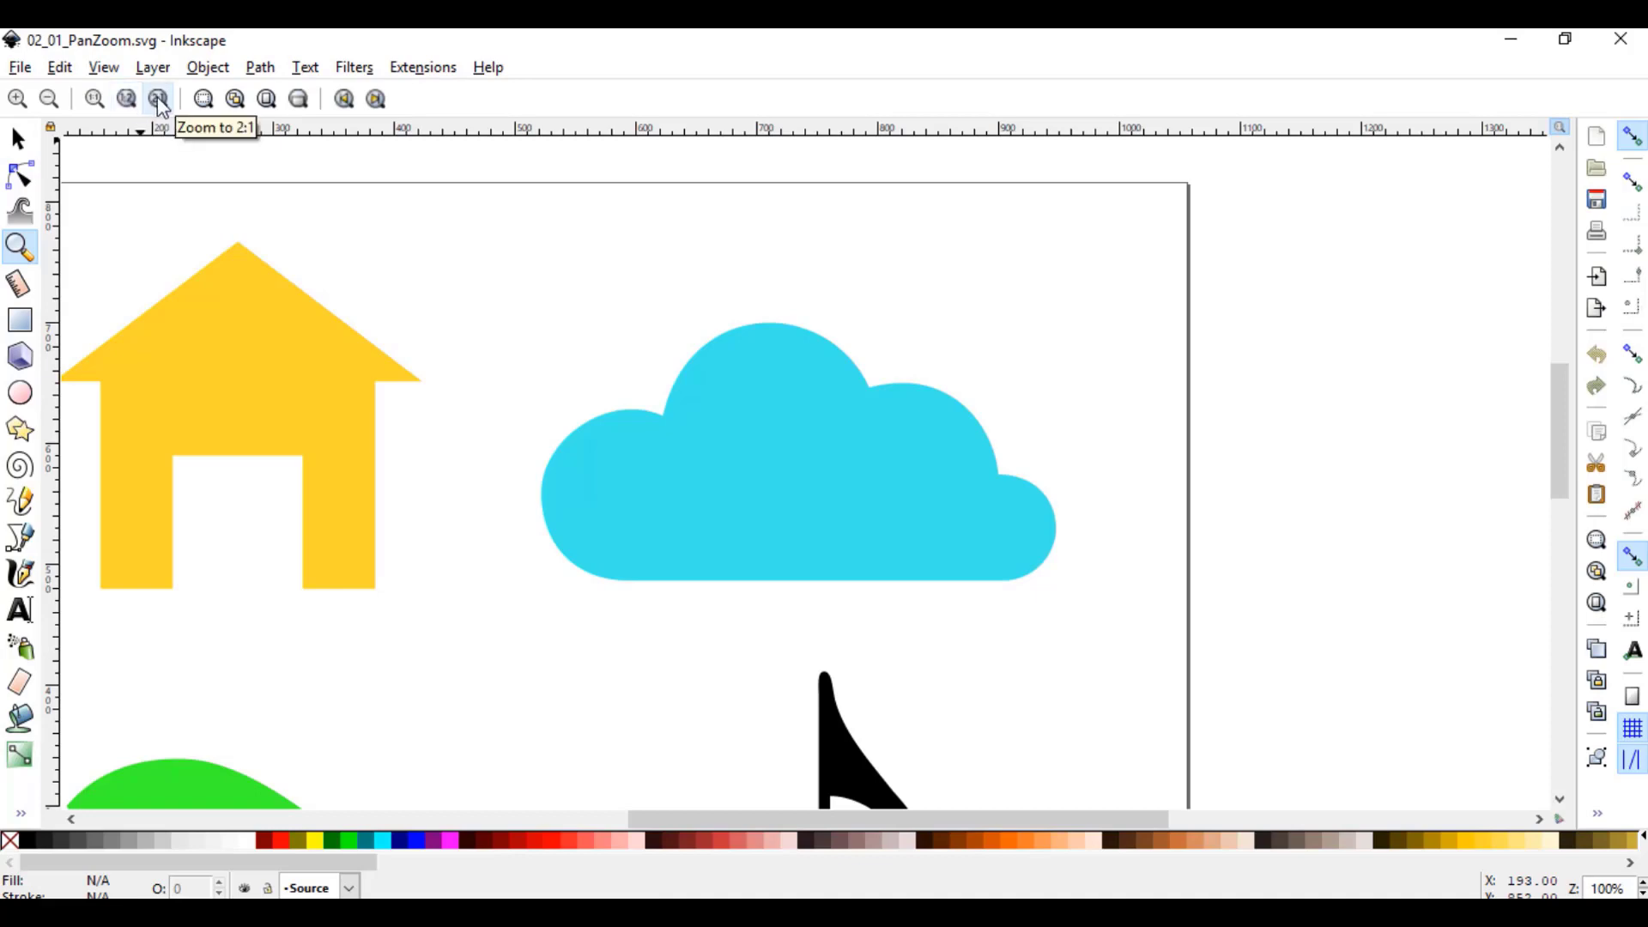
pyautogui.click(126, 98)
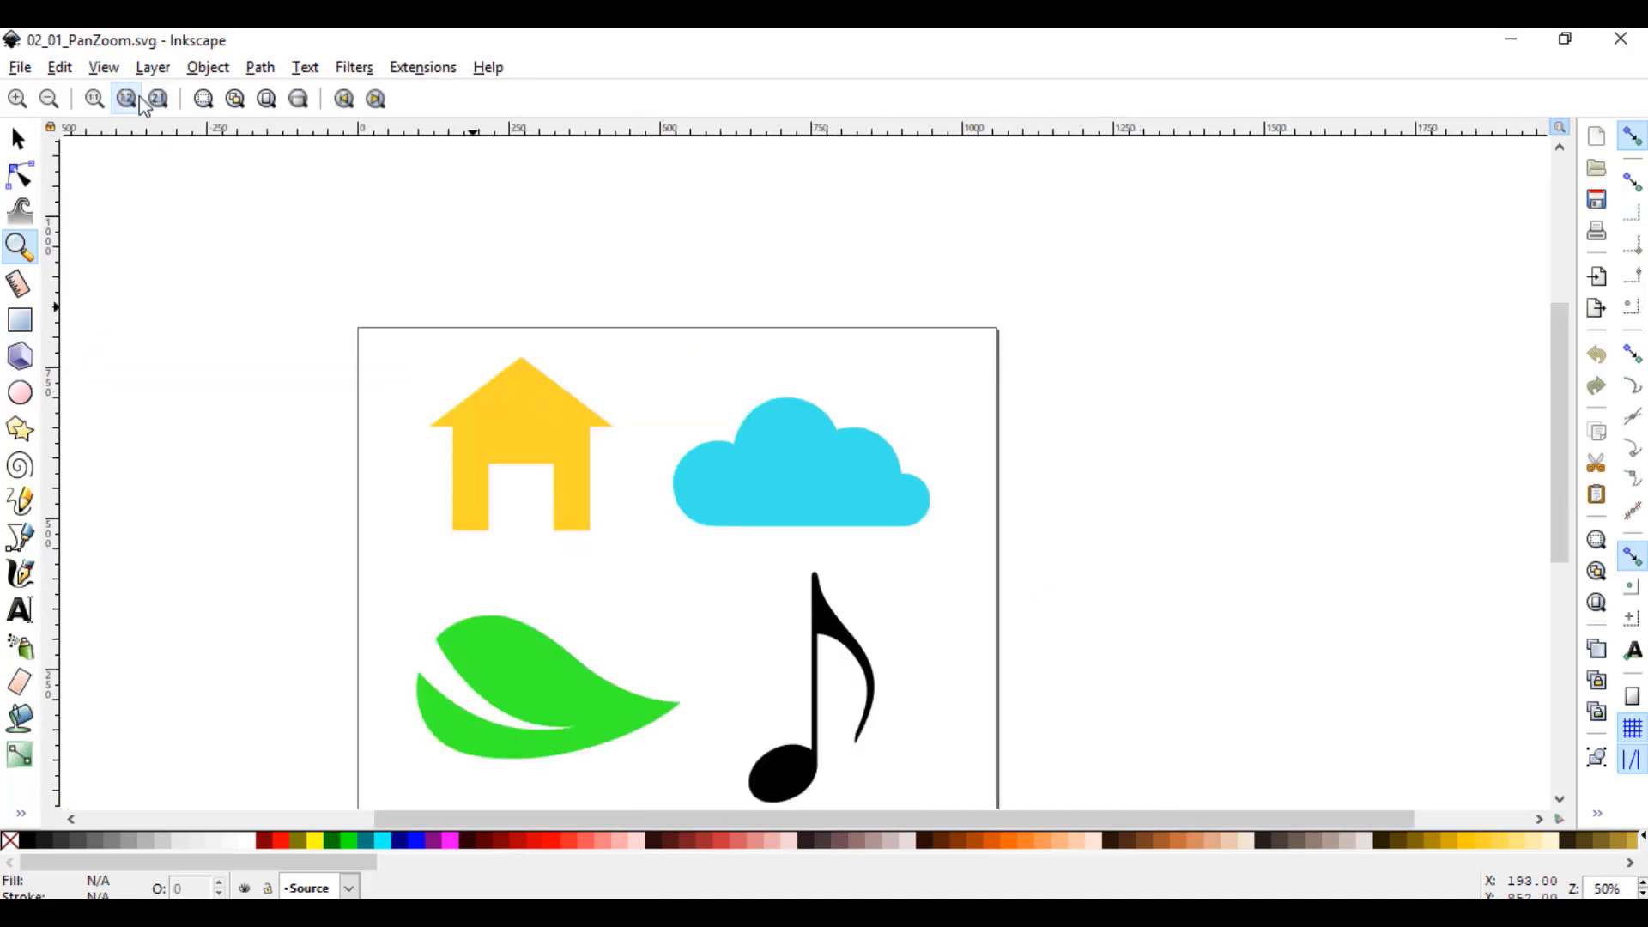
pyautogui.click(158, 99)
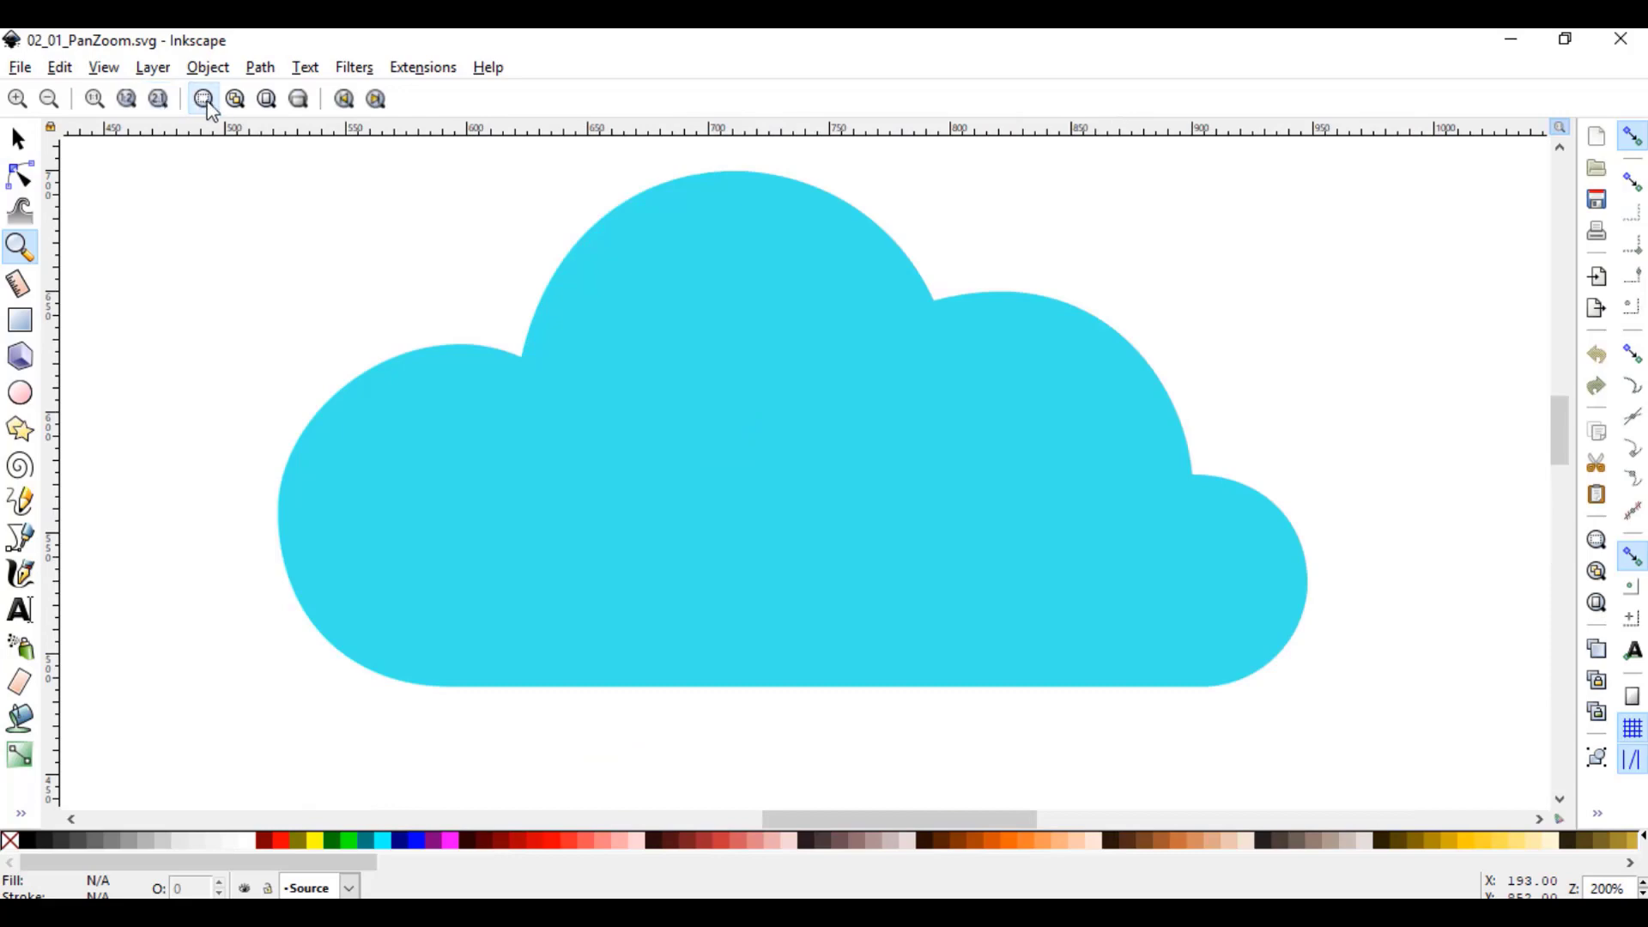
pyautogui.click(235, 99)
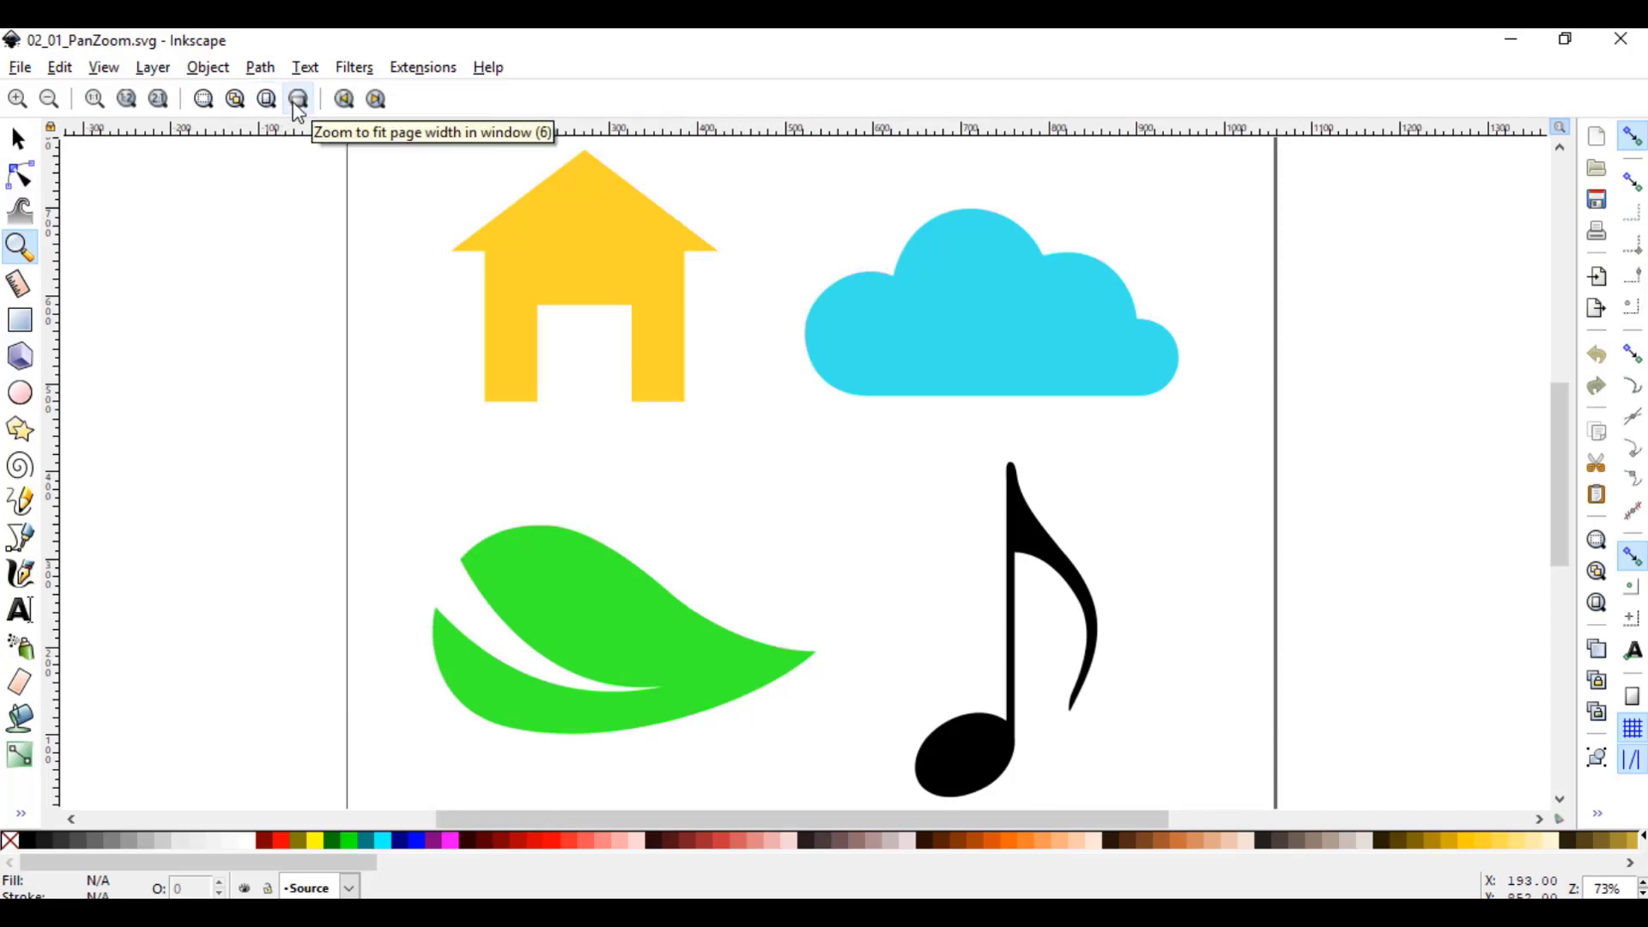
pyautogui.click(343, 101)
pyautogui.click(376, 100)
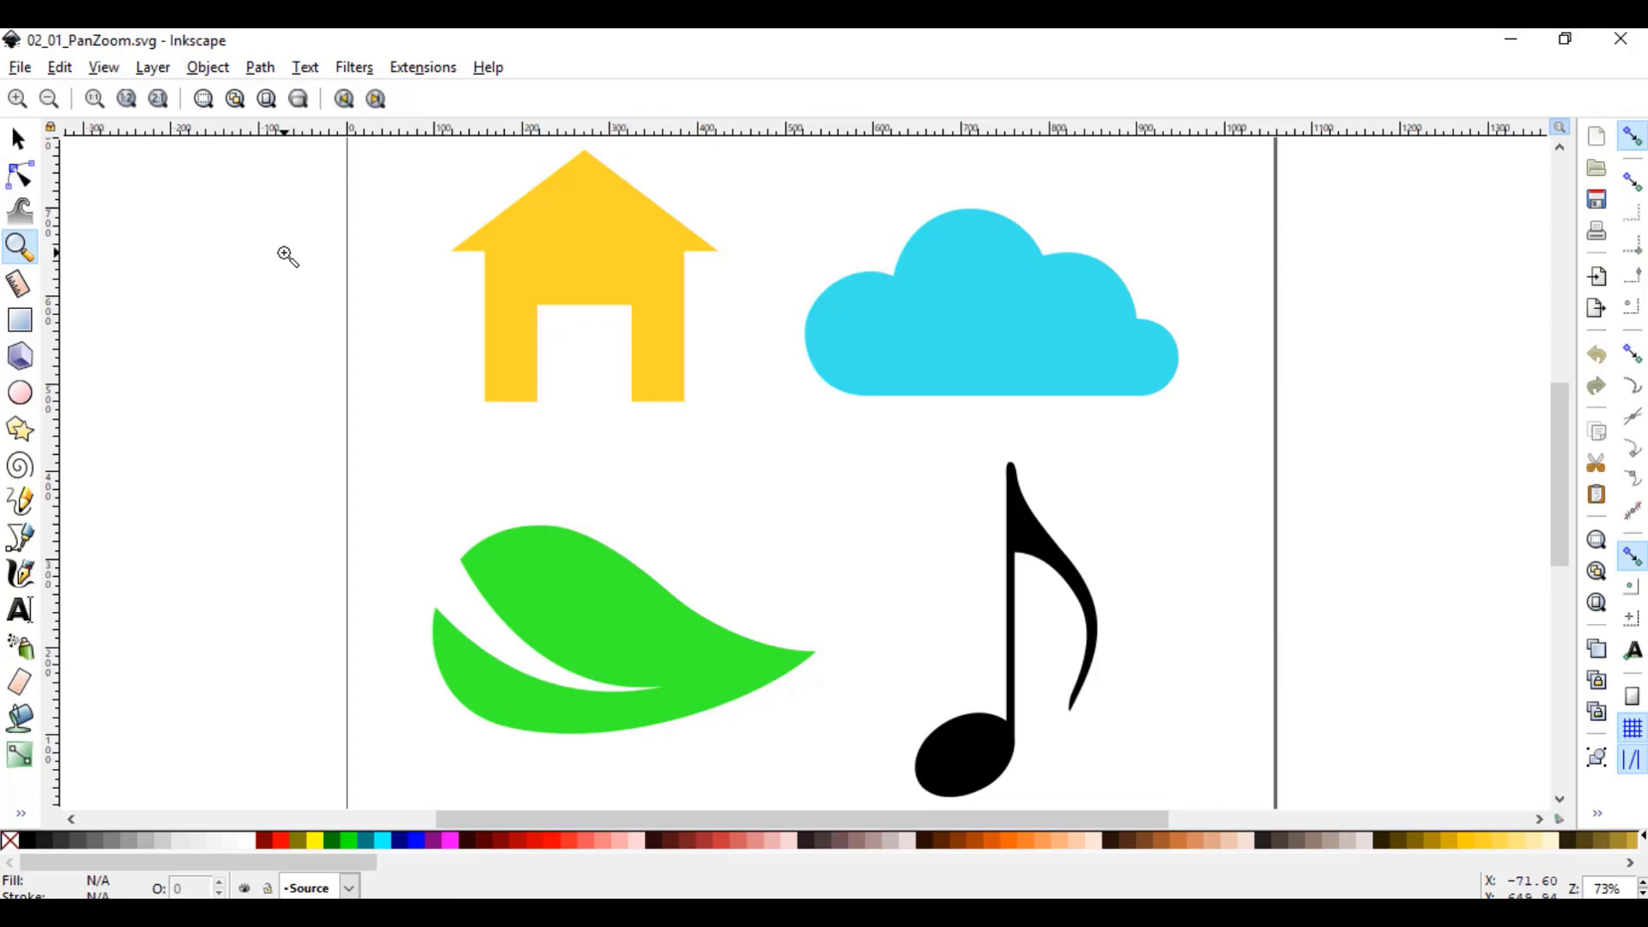
# Step: Select the yellow house and zoom to the selection, and return to the whole drawing with nothing selected
pyautogui.click(17, 139)
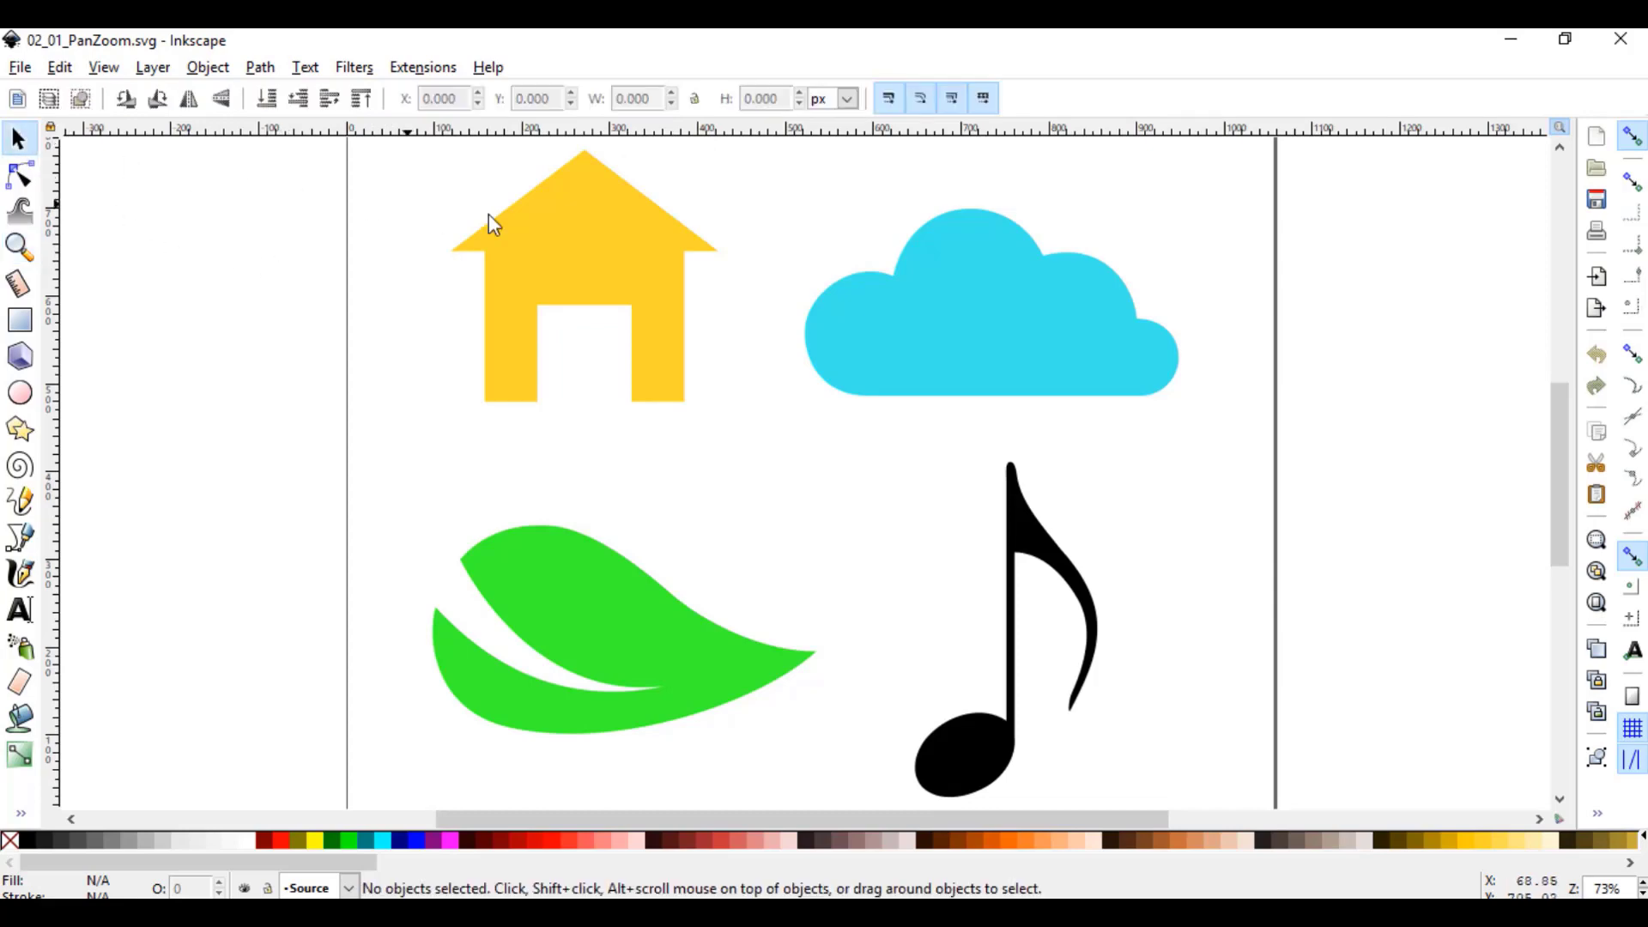
pyautogui.click(556, 238)
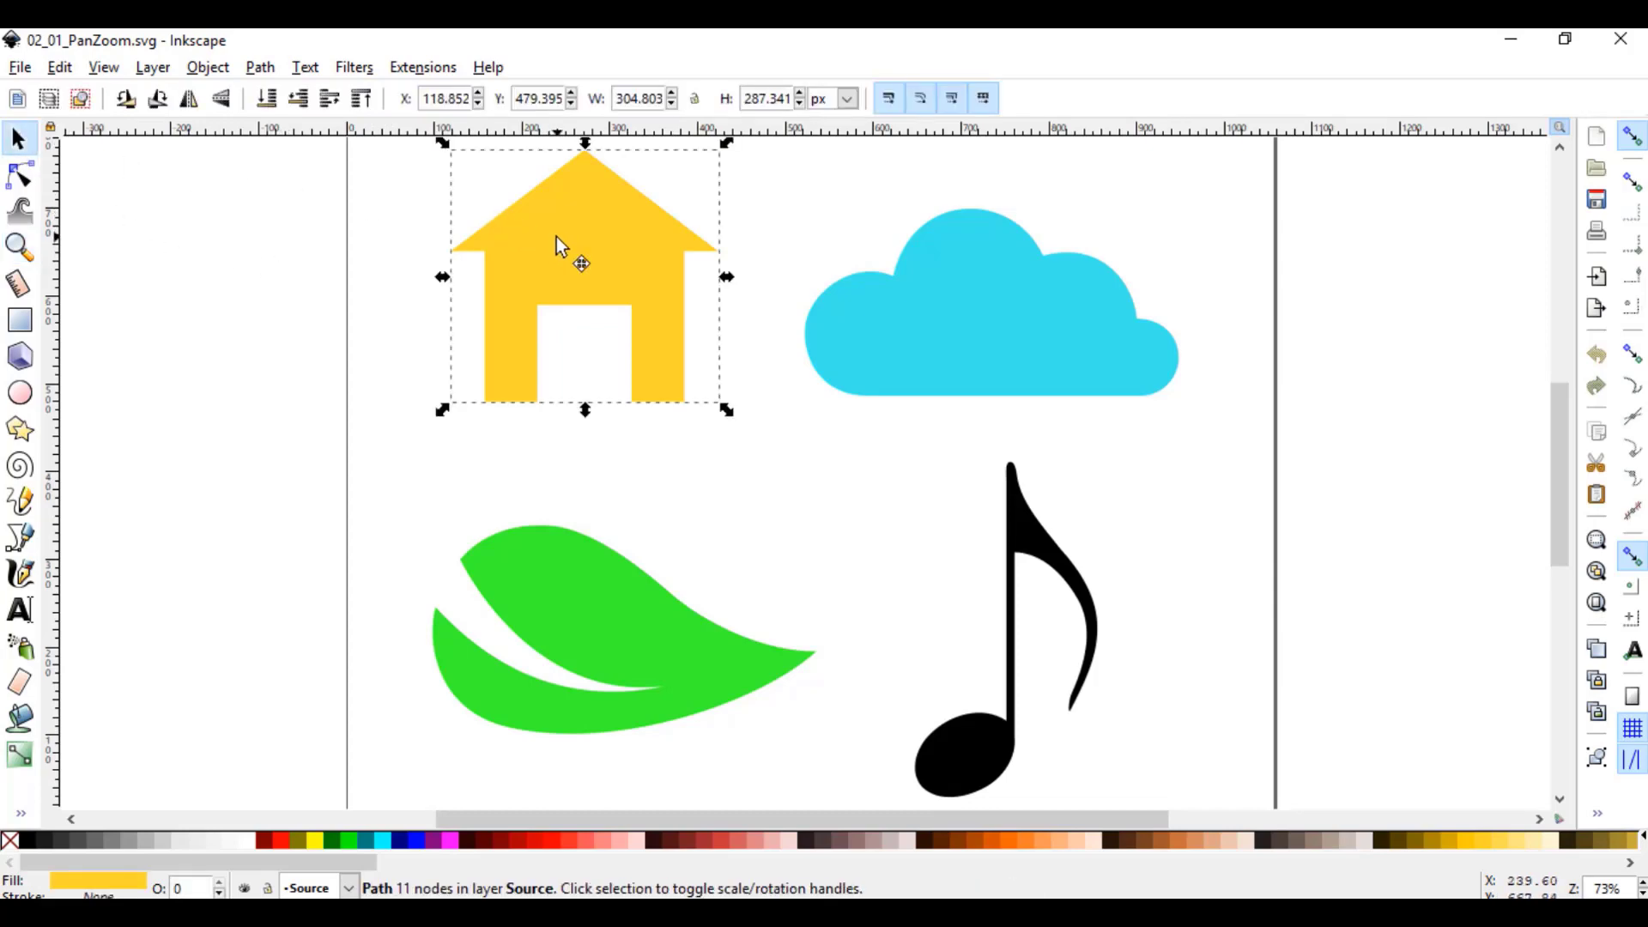
pyautogui.press('3')
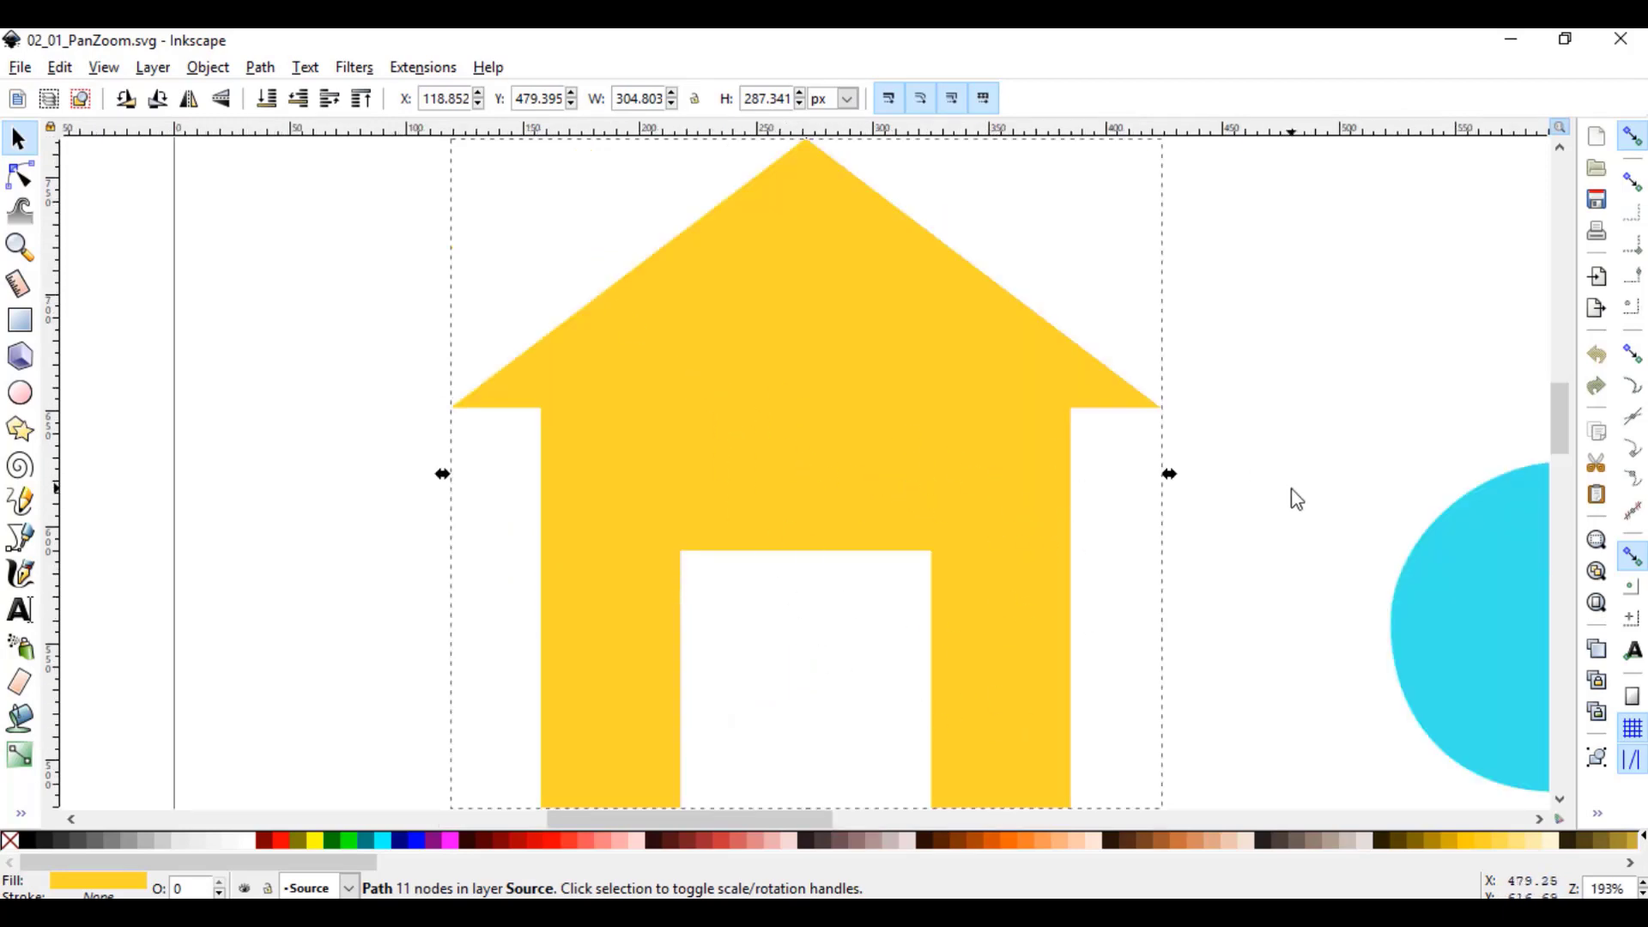
pyautogui.press('4')
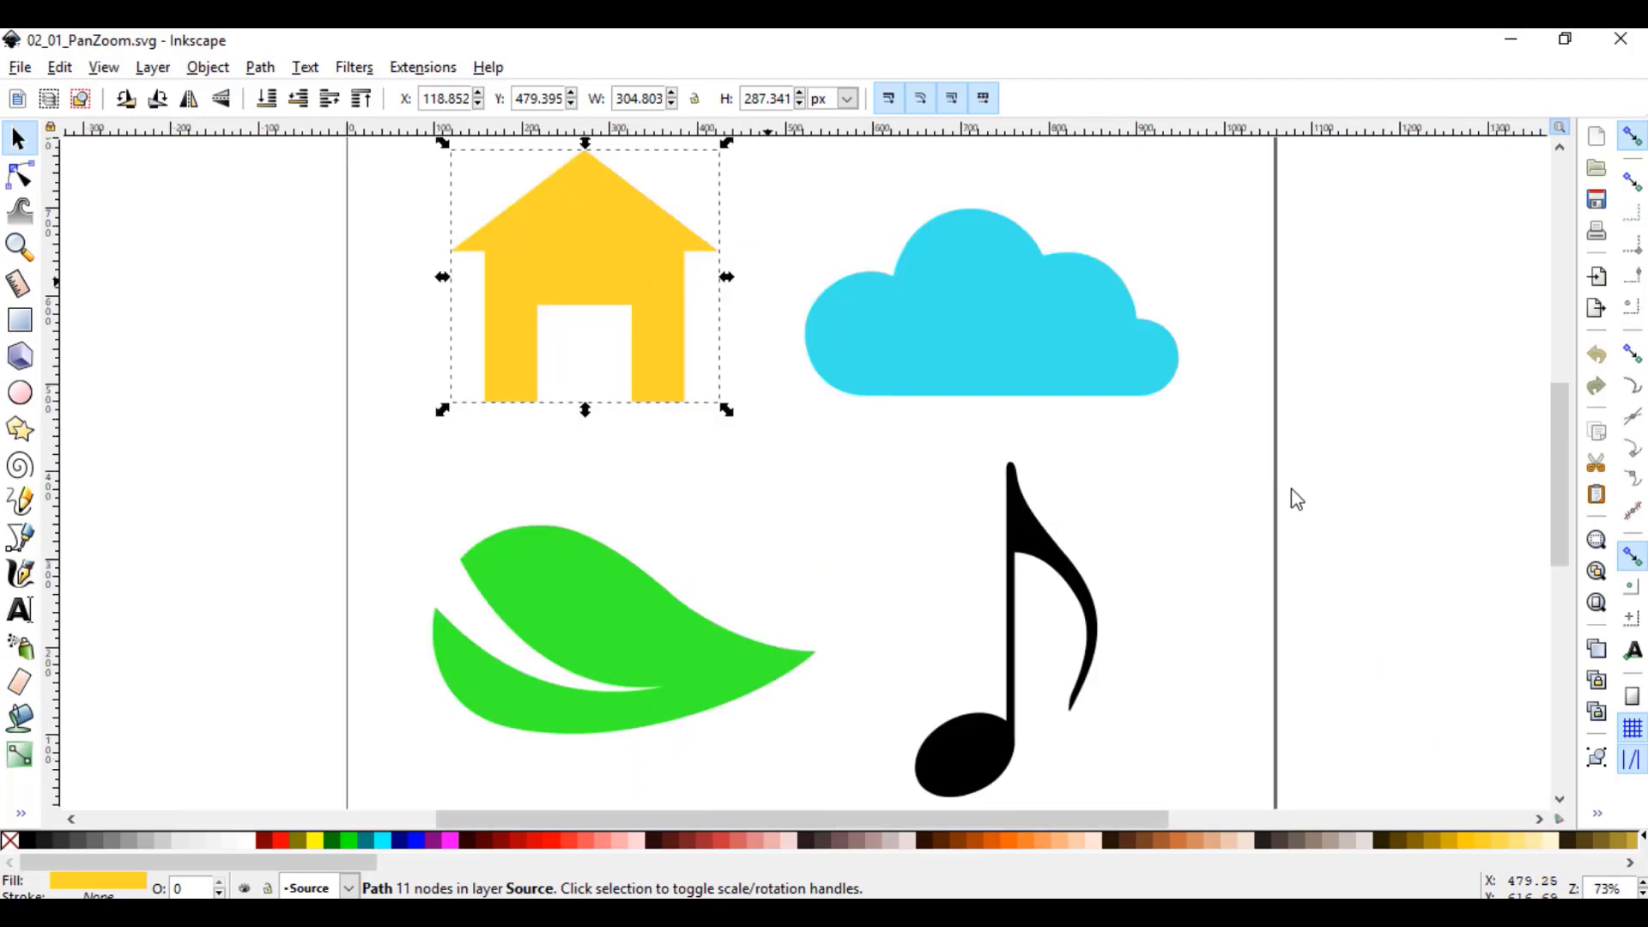
pyautogui.click(1334, 515)
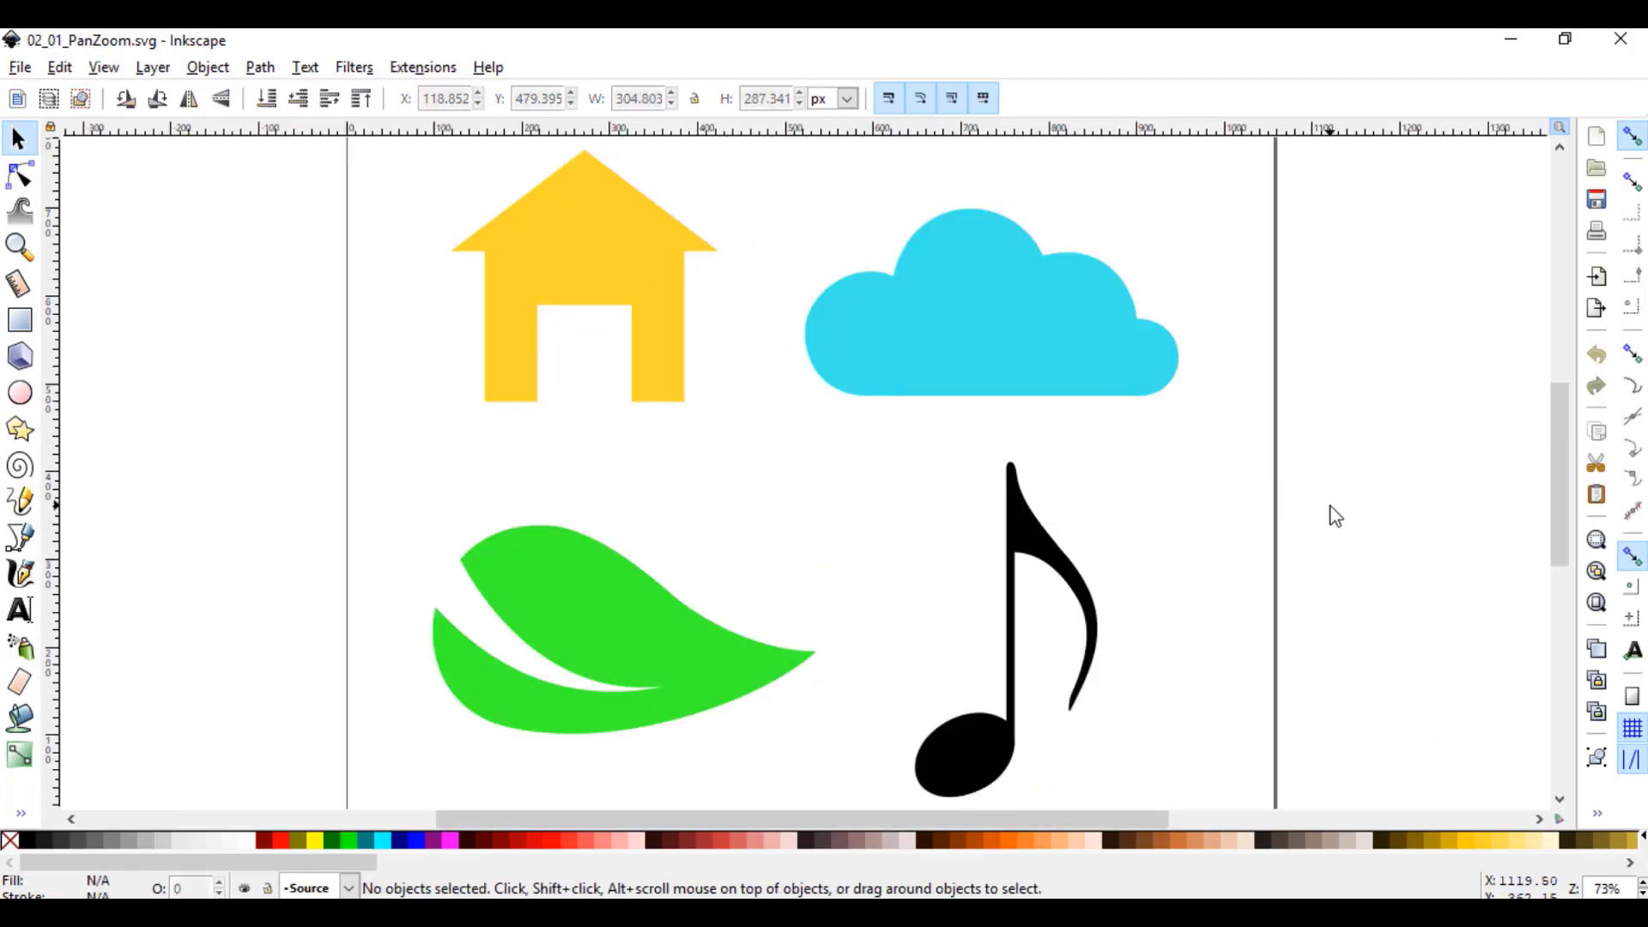